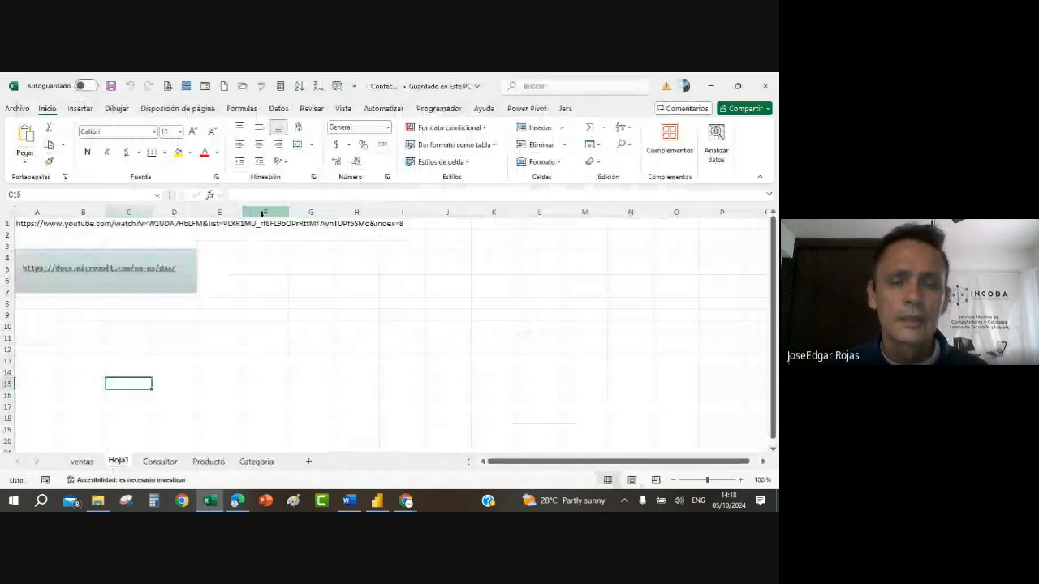
Step: Delete the Hoja1 sheet from the workbook permanently
right_click(119, 463)
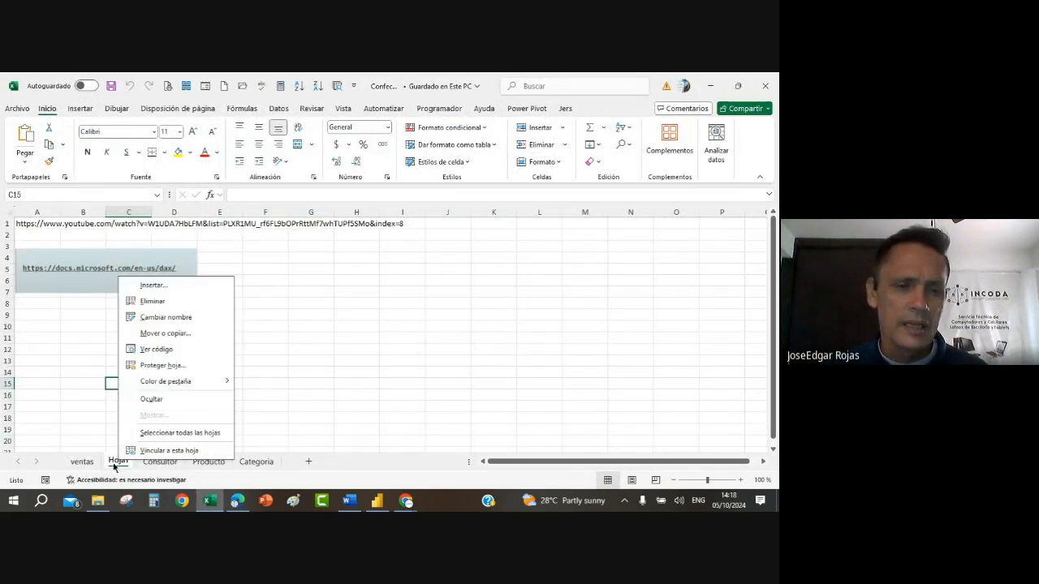
left_click(158, 303)
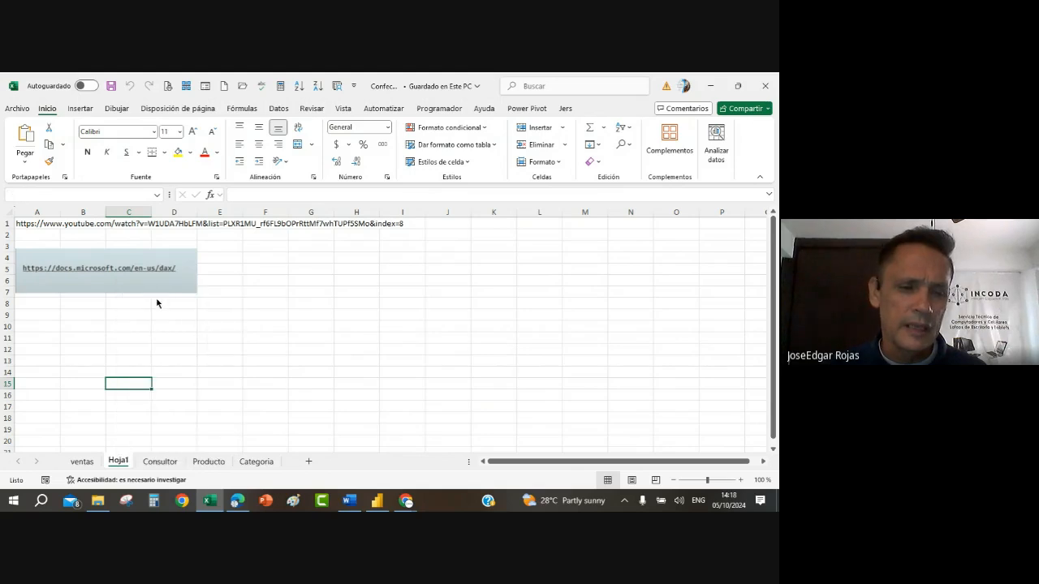
left_click(364, 319)
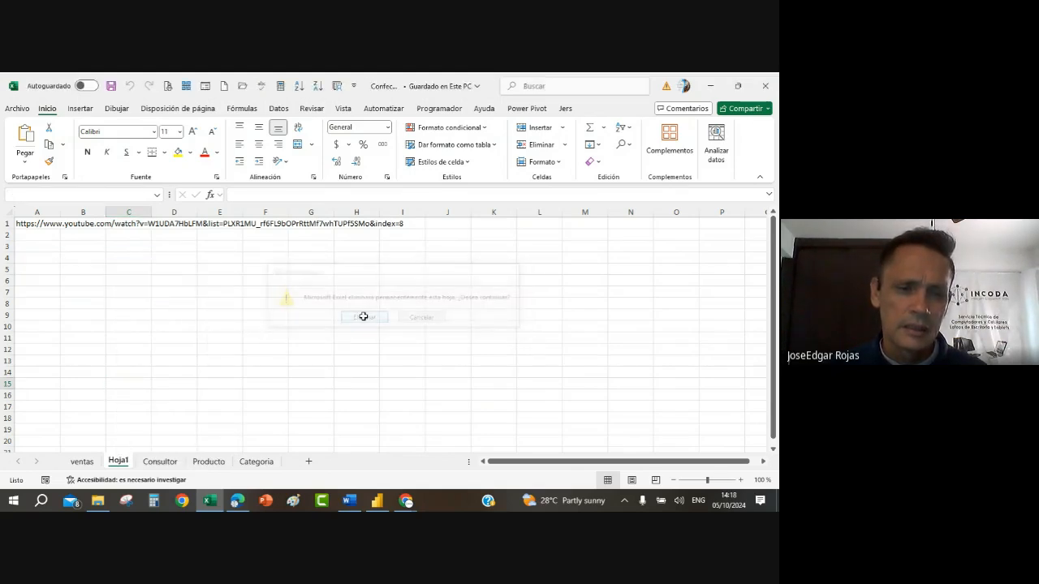
left_click(216, 404)
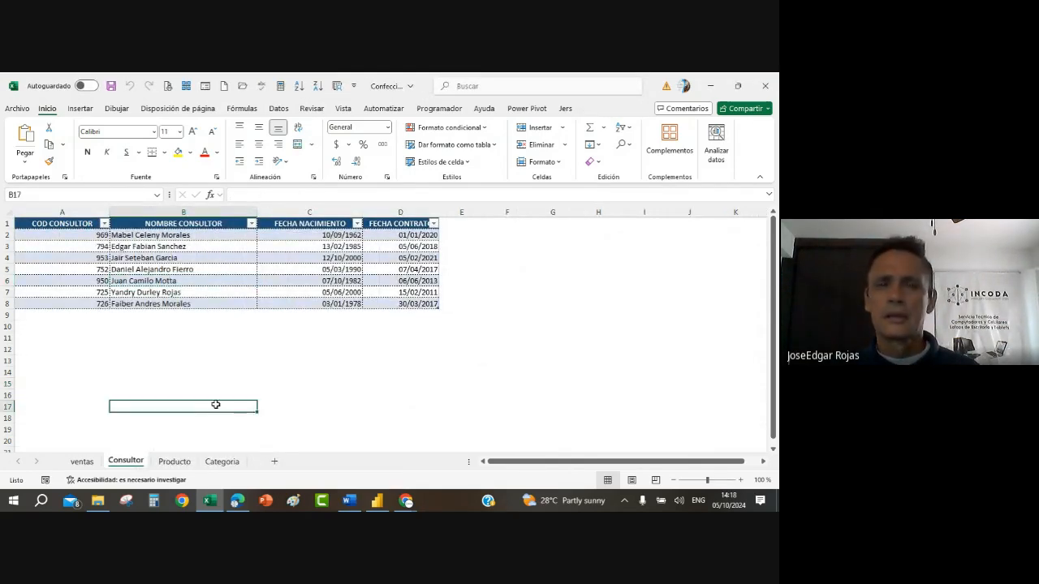
Step: Look through the ventas, Consultor, Producto and Categoria sheets and return to ventas
left_click(85, 462)
left_click(130, 462)
left_click(173, 462)
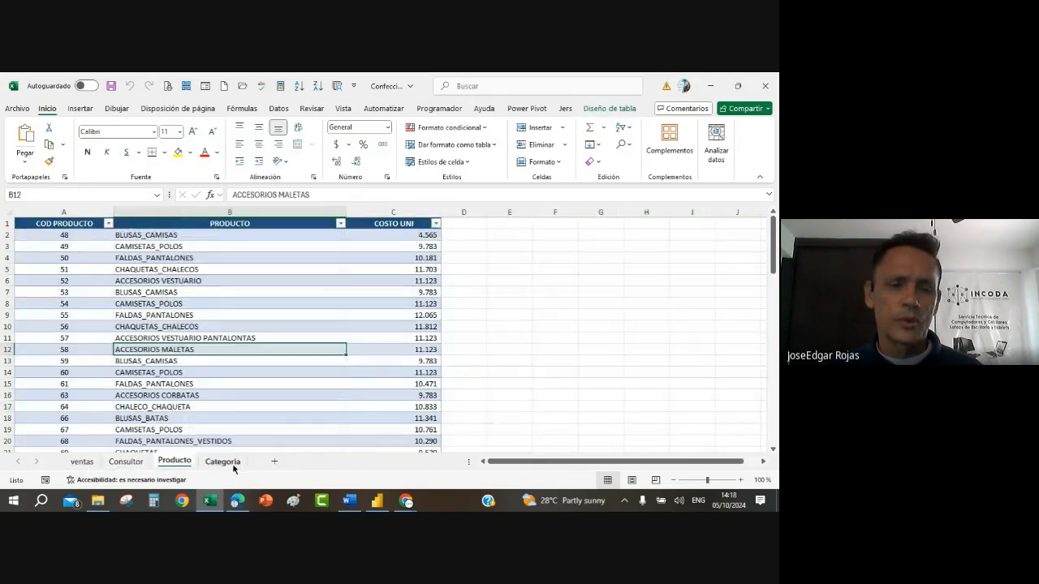
left_click(225, 462)
left_click(84, 461)
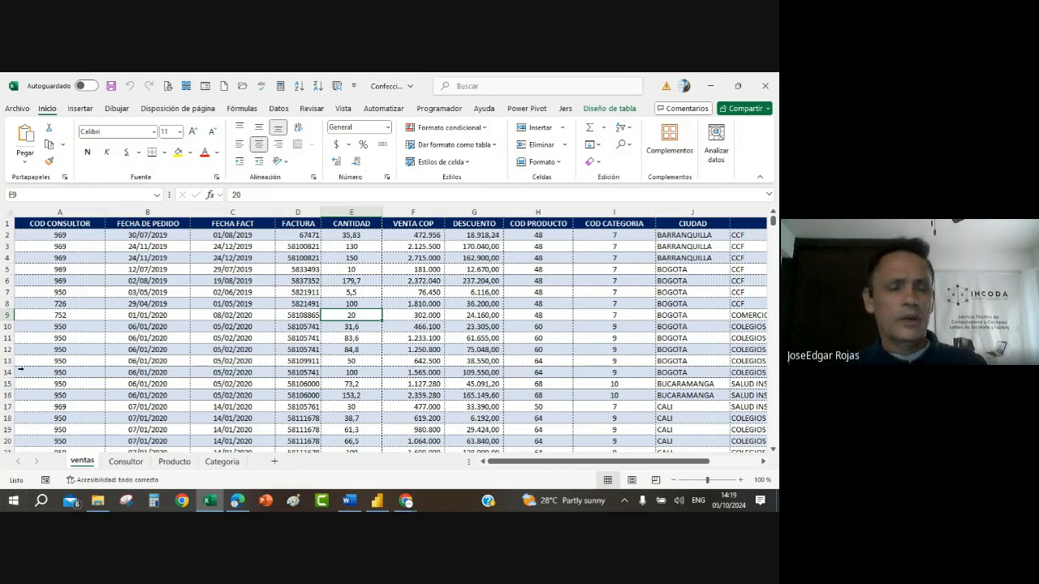
Step: Examine the columns of the ventas table from COD CONSULTOR through to SECTOR
left_click(63, 302)
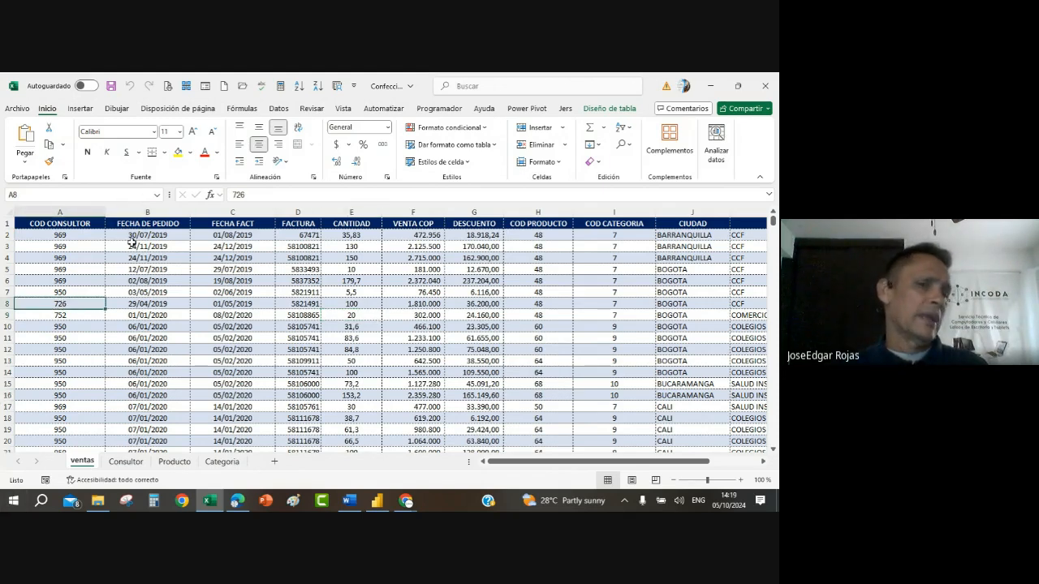
left_click(158, 300)
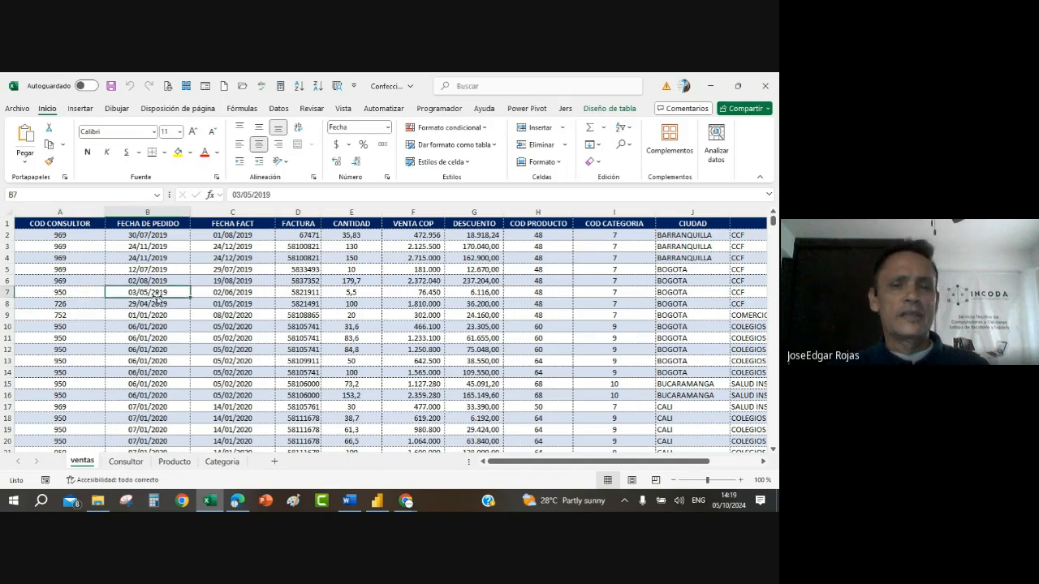
left_click(249, 301)
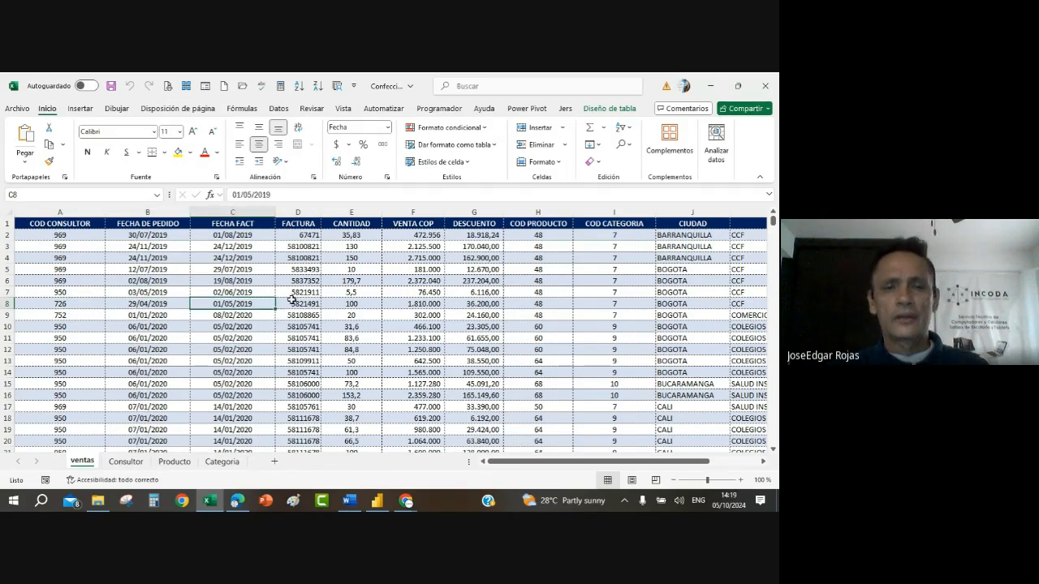
left_click(292, 303)
left_click(365, 284)
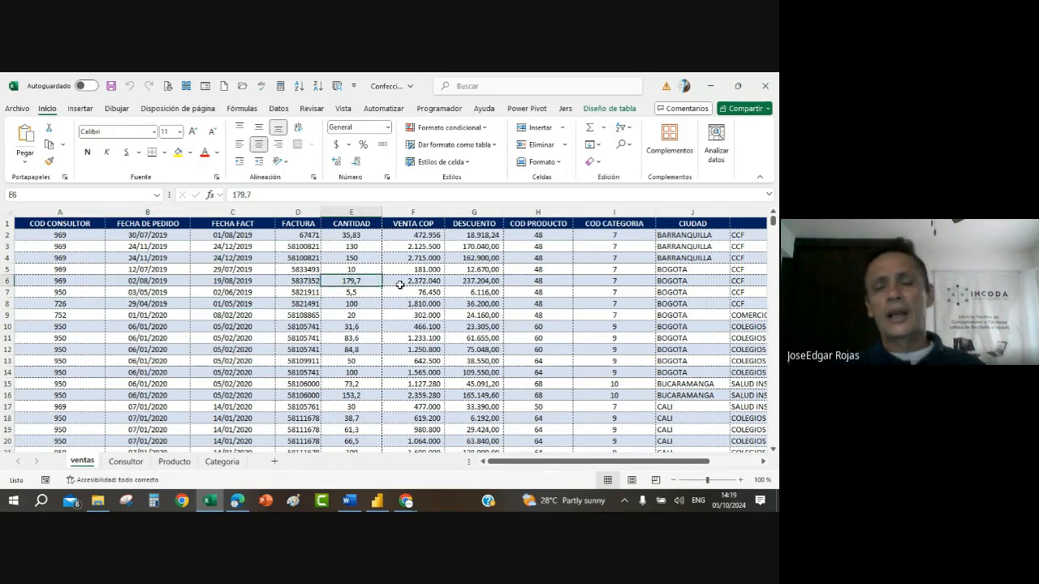
left_click(469, 268)
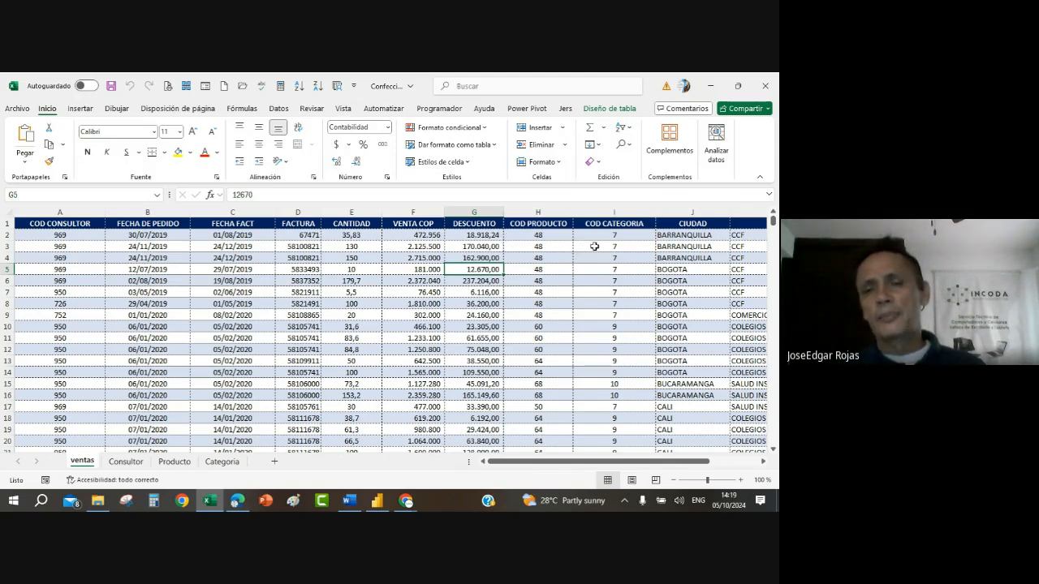
left_click(614, 267)
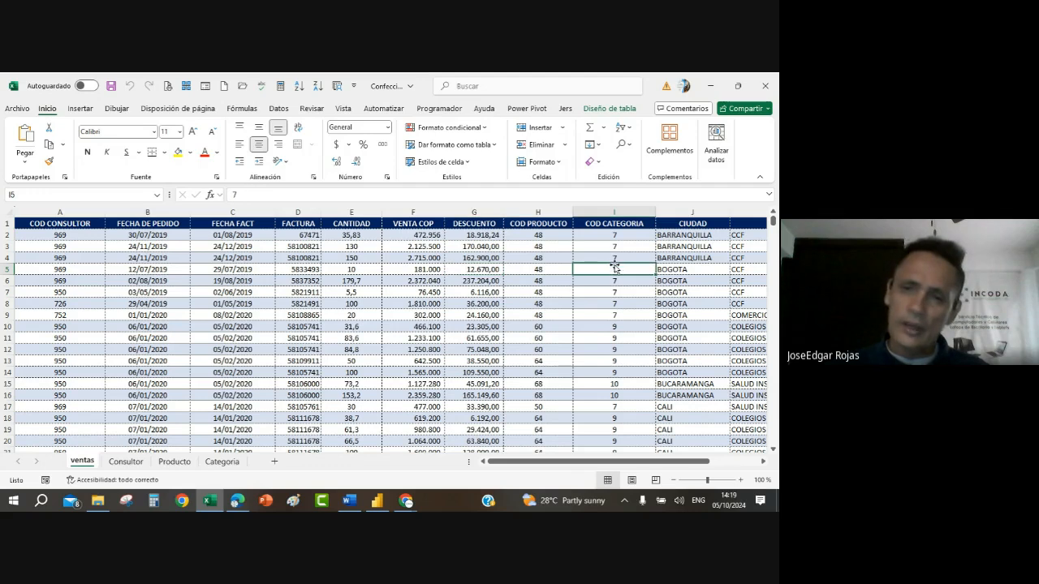
left_click(764, 461)
left_click(764, 461)
left_click(764, 461)
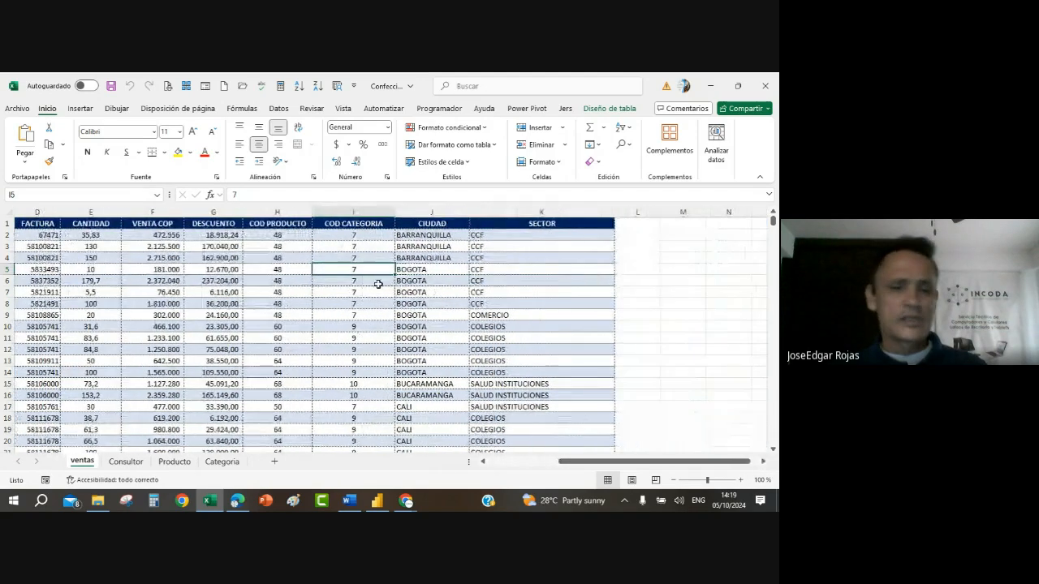
Step: Review the lookup data on the Consultor, Producto and Categoria sheets, including the COD CATEGORIA column
left_click(123, 462)
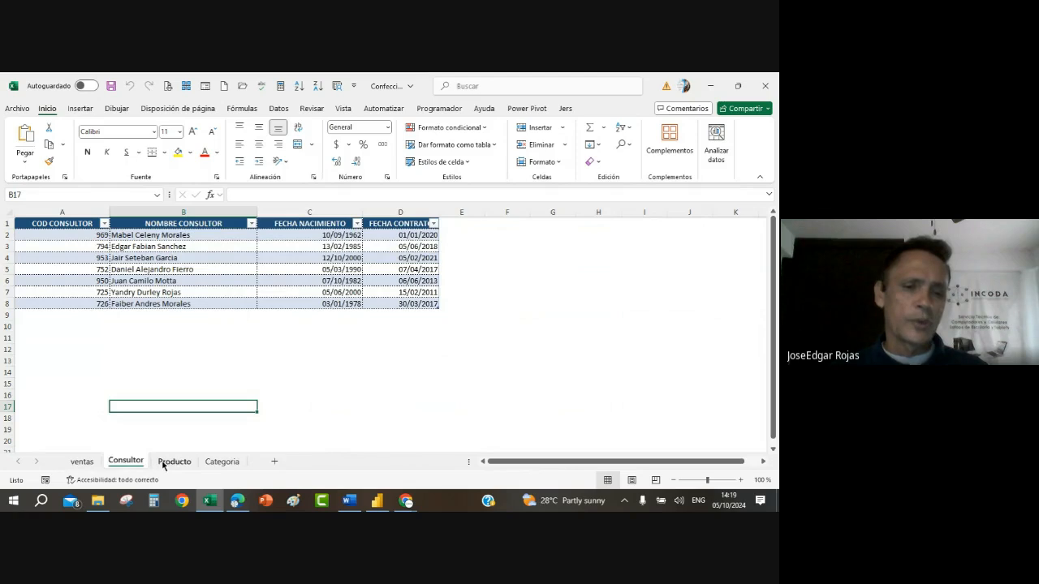
left_click(166, 462)
left_click(210, 461)
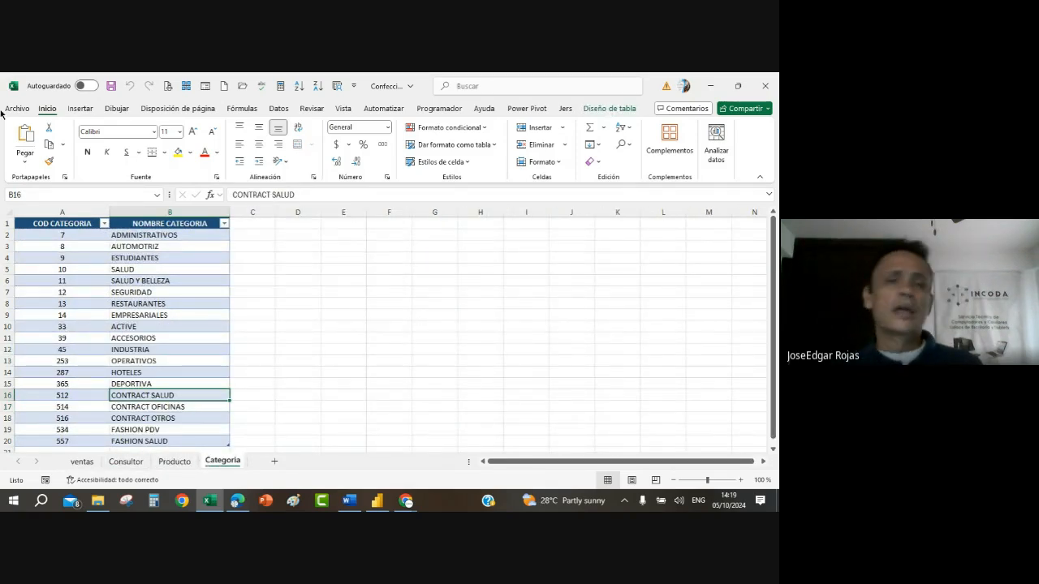
left_click(103, 315)
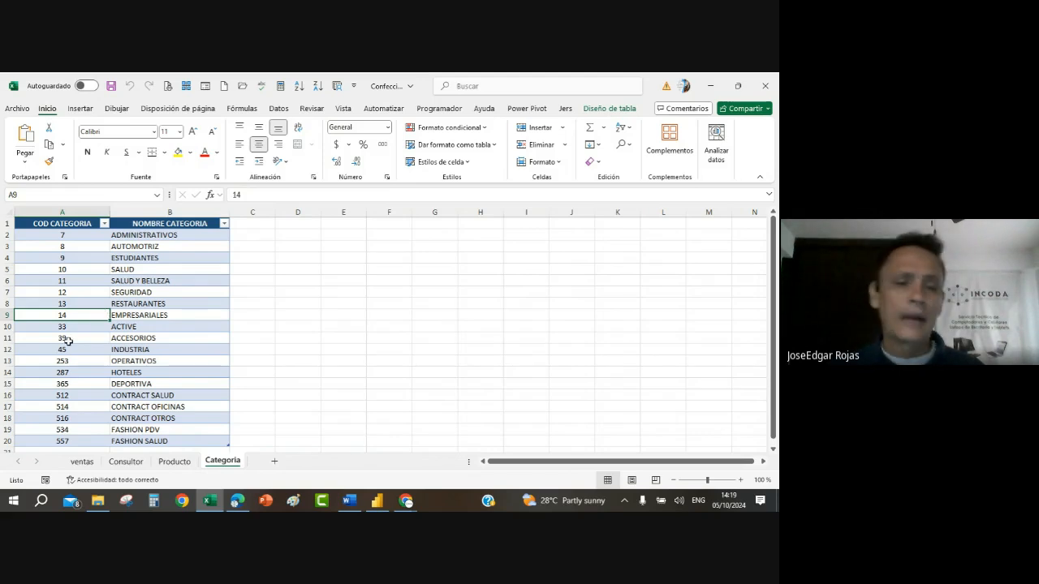
Step: Check the table name assigned to the data on each of the ventas, Consultor, Producto and Categoria sheets
left_click(82, 461)
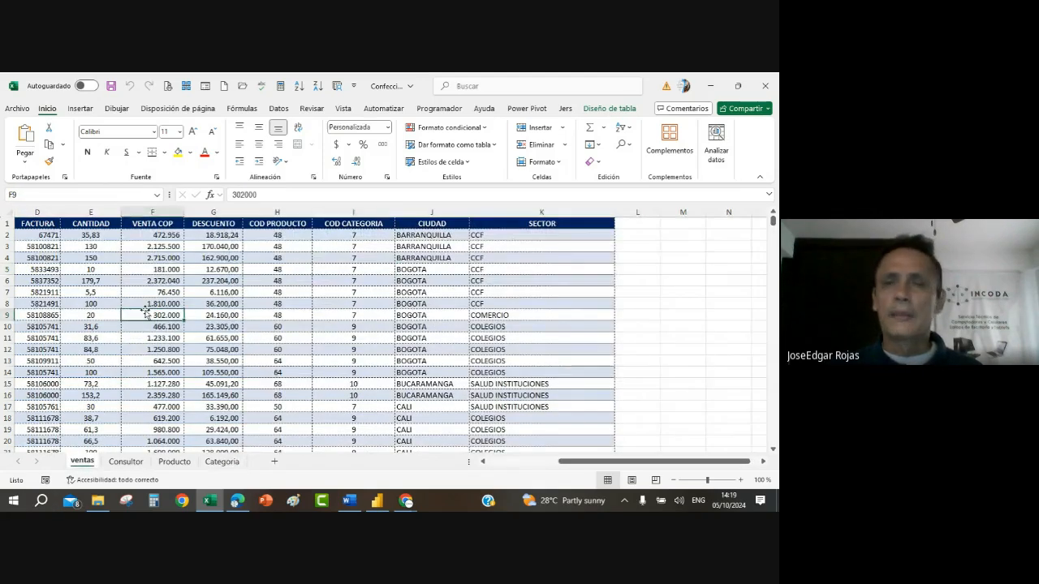
left_click(603, 111)
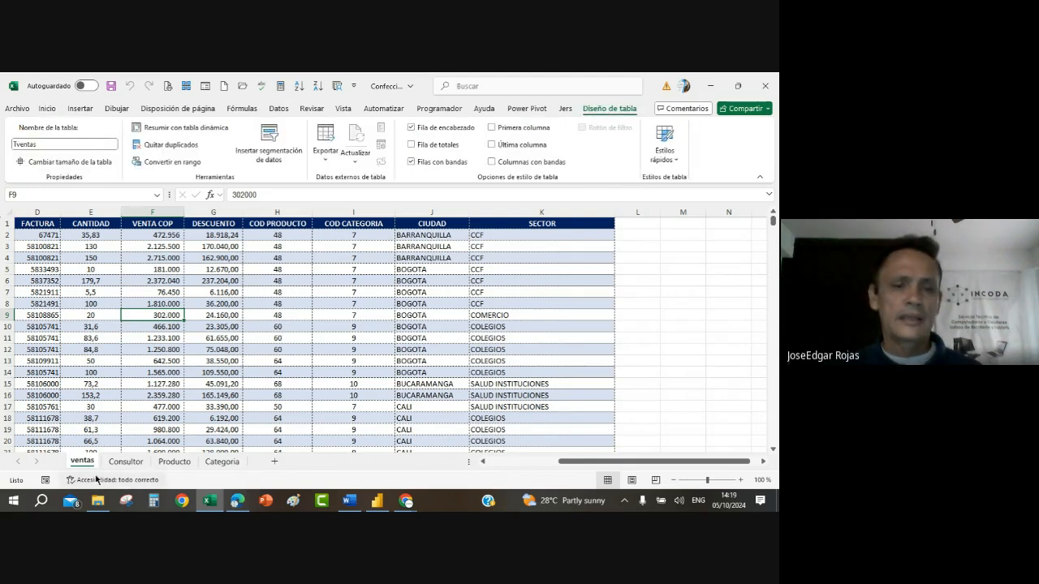
left_click(126, 461)
left_click(117, 271)
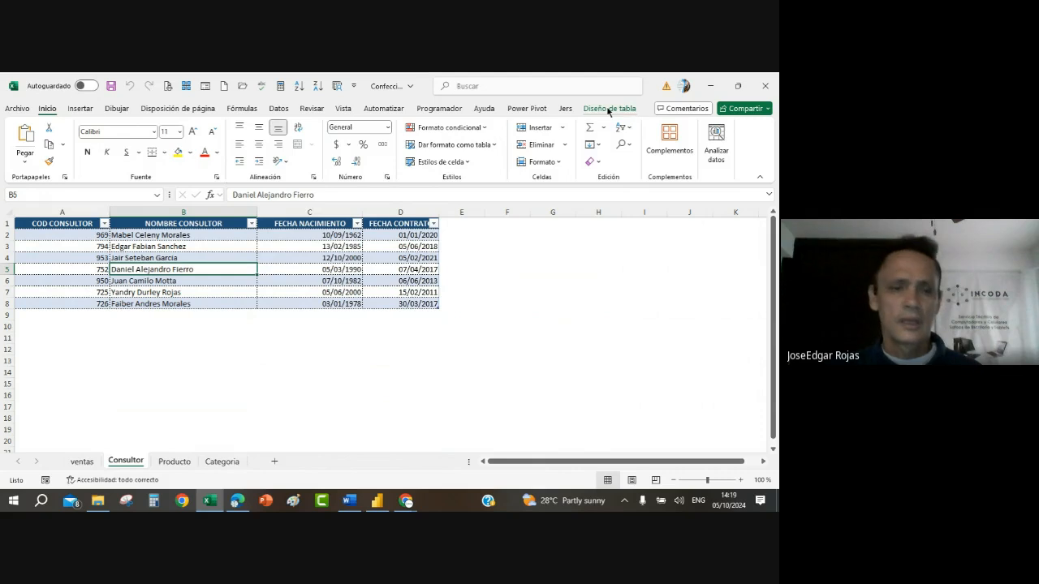
left_click(609, 109)
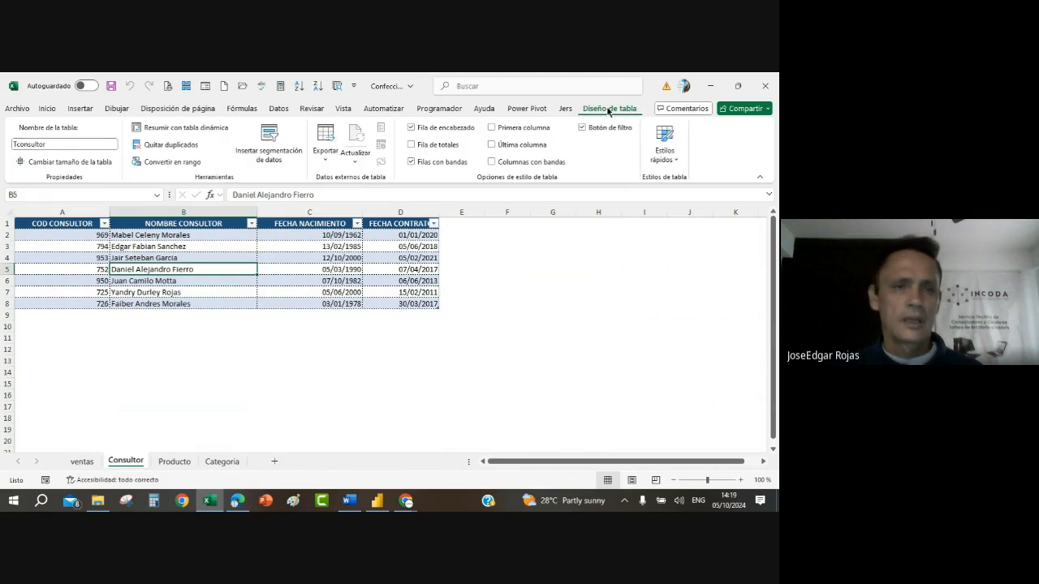
left_click(174, 463)
left_click(171, 305)
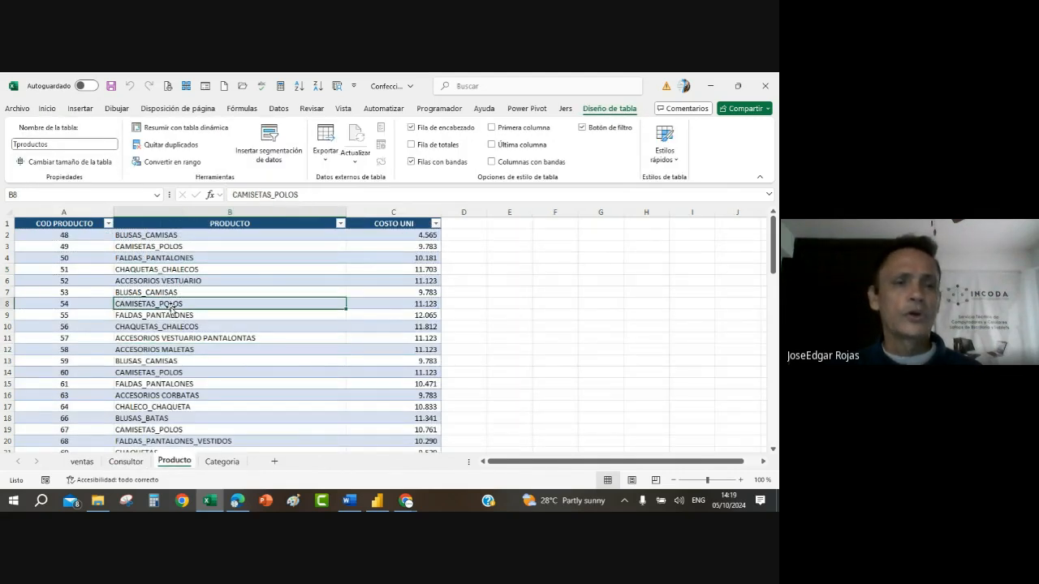
left_click(222, 461)
left_click(165, 314)
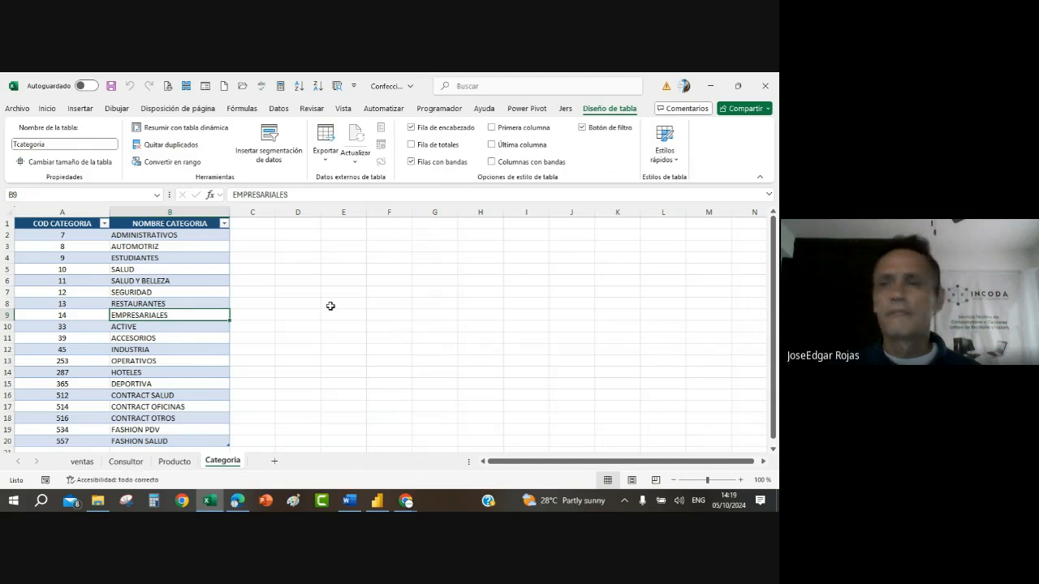
left_click(167, 340)
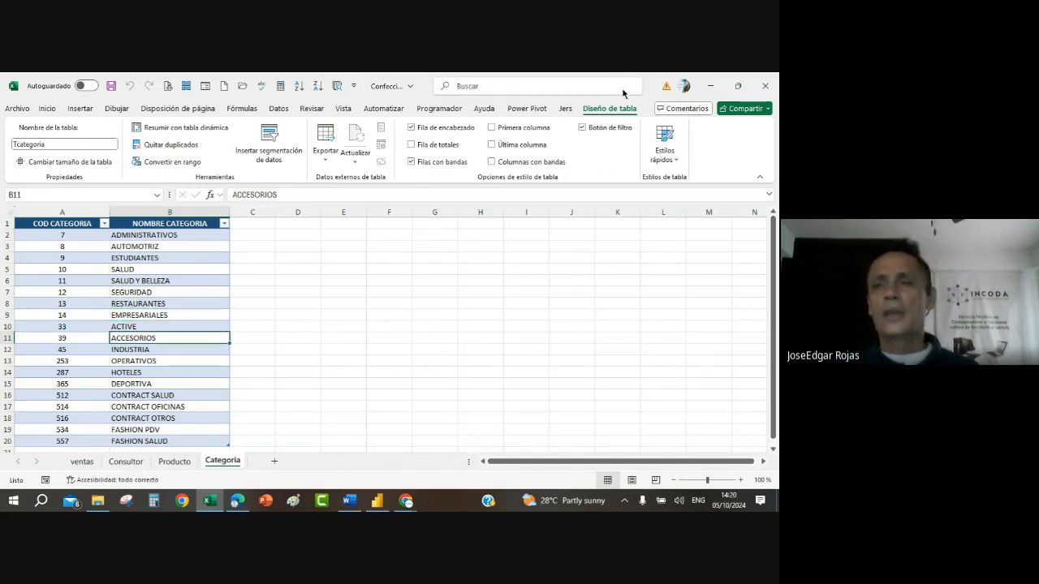
Step: Close the Confecciones workbook and save its changes in the trabajo Final folder
left_click(765, 85)
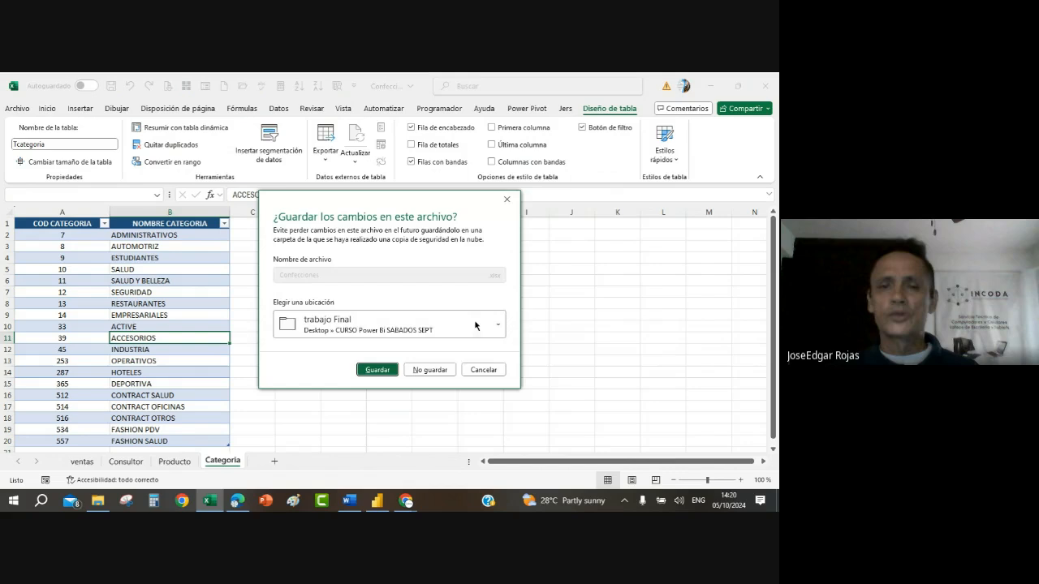
left_click(370, 372)
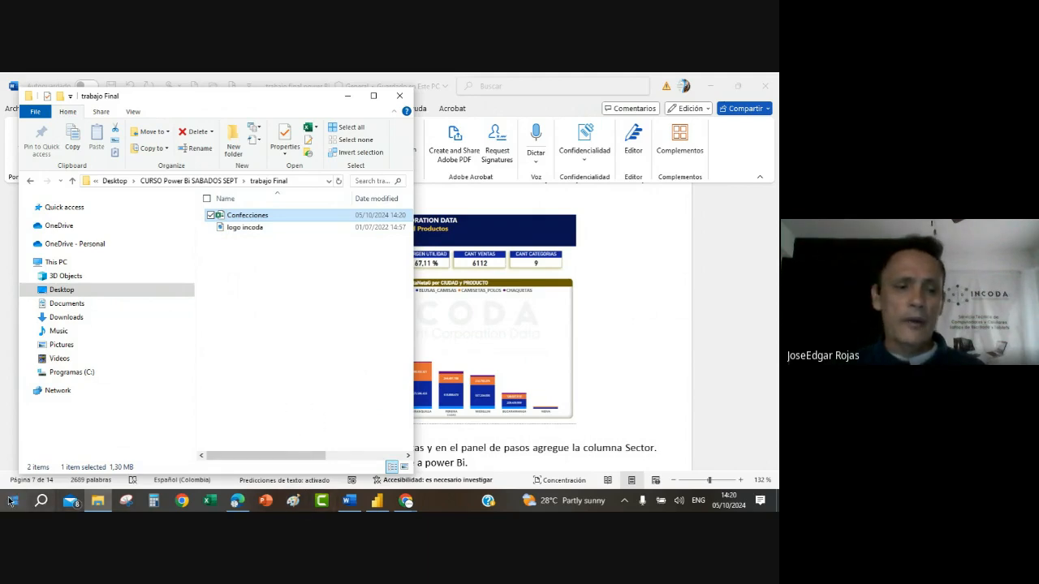
Step: Switch to Power BI Desktop and begin saving the open report to this device with the file name "trabajo fina cervalle"
left_click(375, 502)
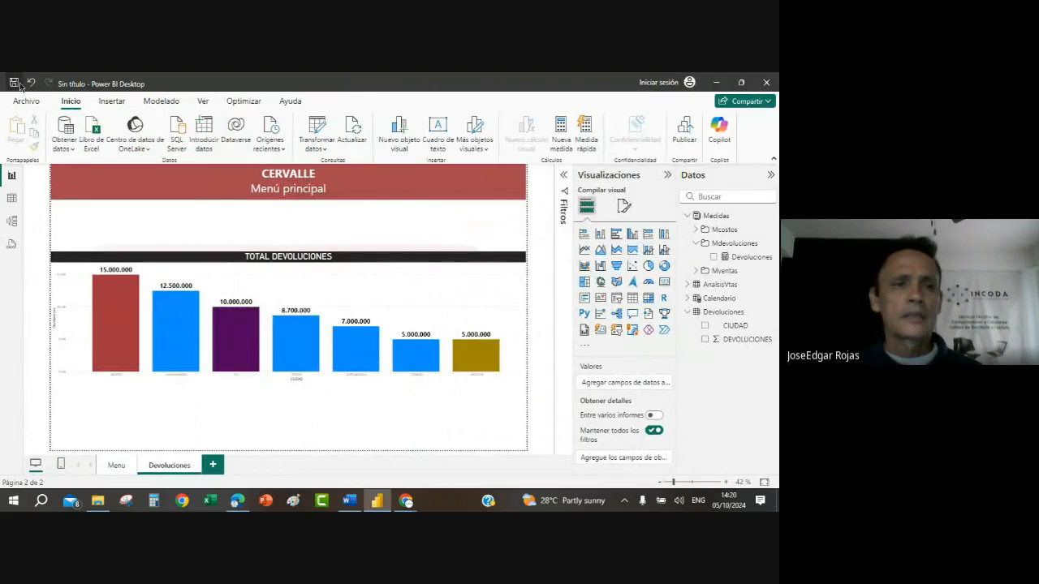
left_click(763, 82)
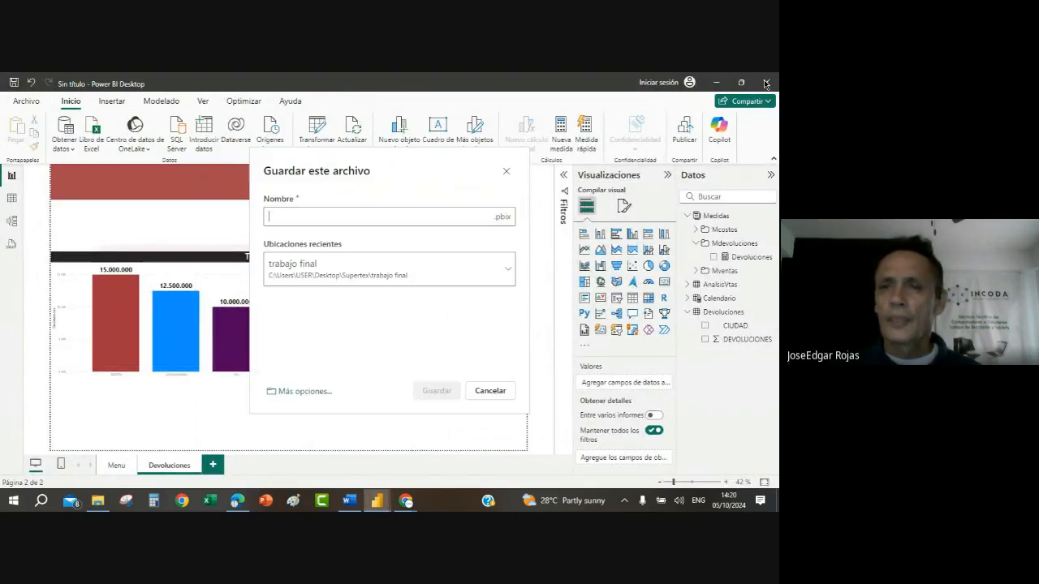
left_click(307, 392)
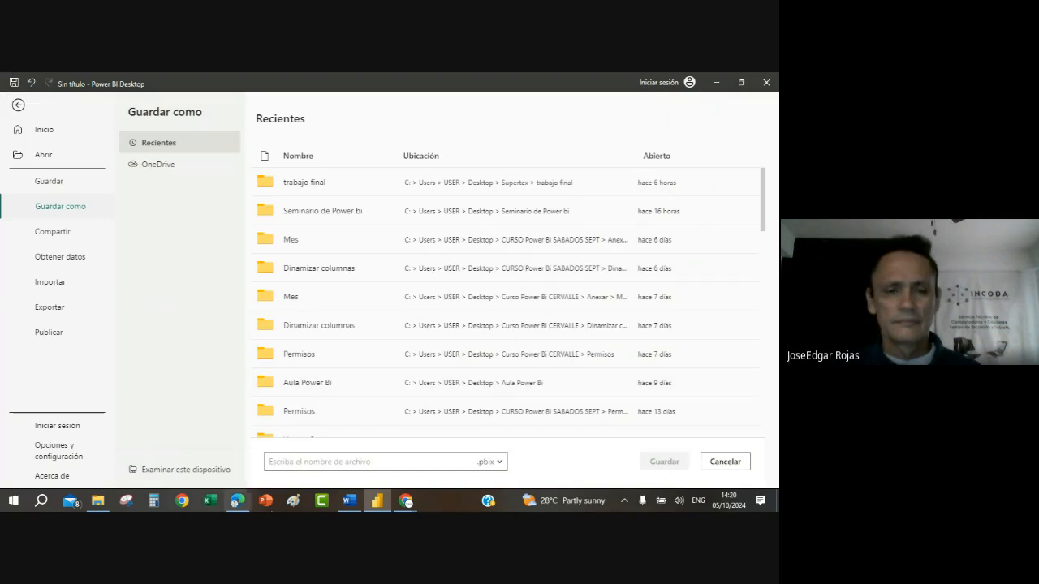
left_click(227, 472)
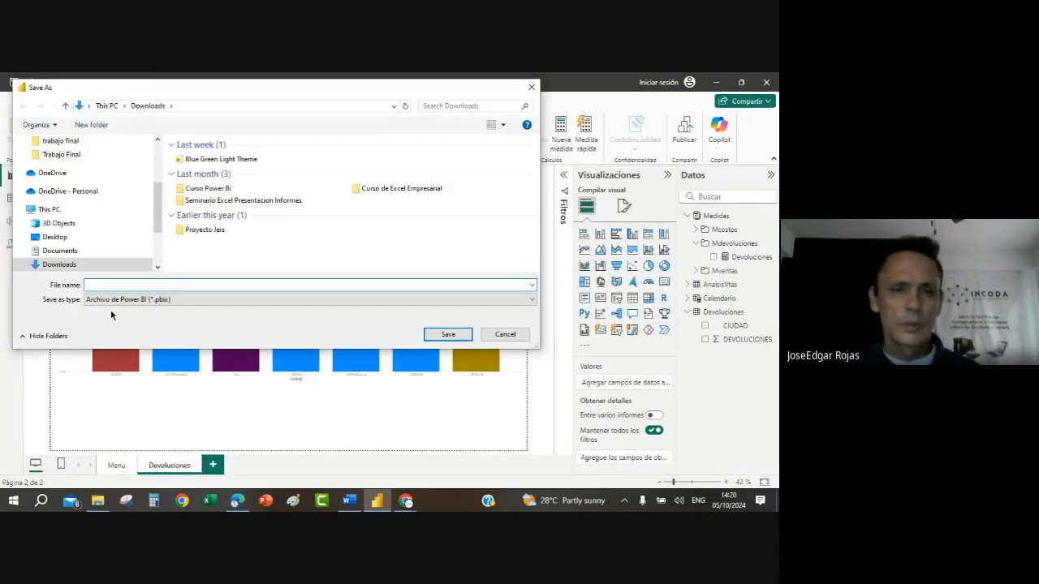
type("trabajo fina cervalle")
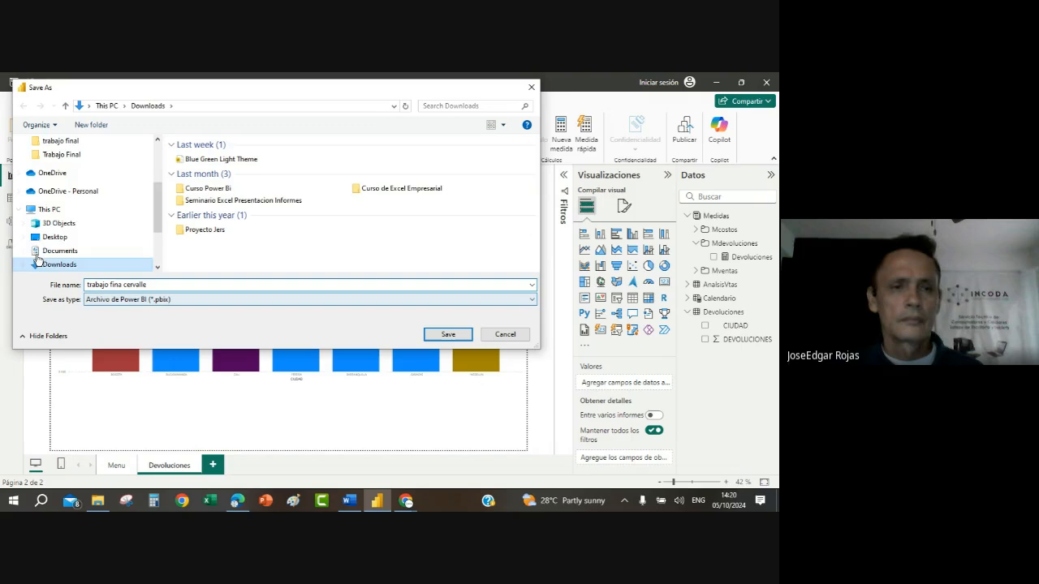
Step: Save the report in the Trabajo Final folder inside Curso Power Bi CERVALLE on the Desktop, and close Power BI Desktop
scroll(45, 264, "down", 1)
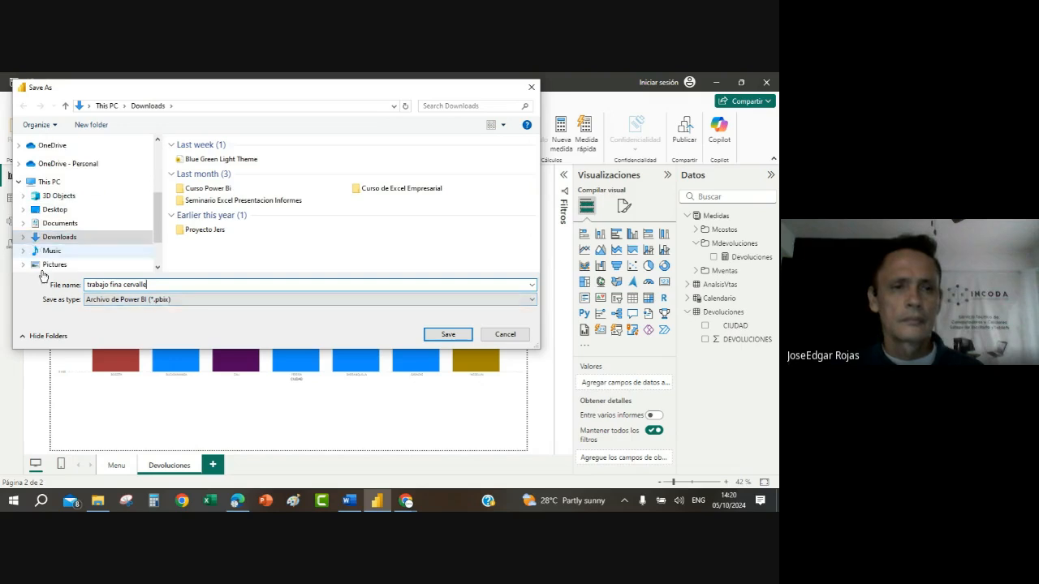
left_click(55, 209)
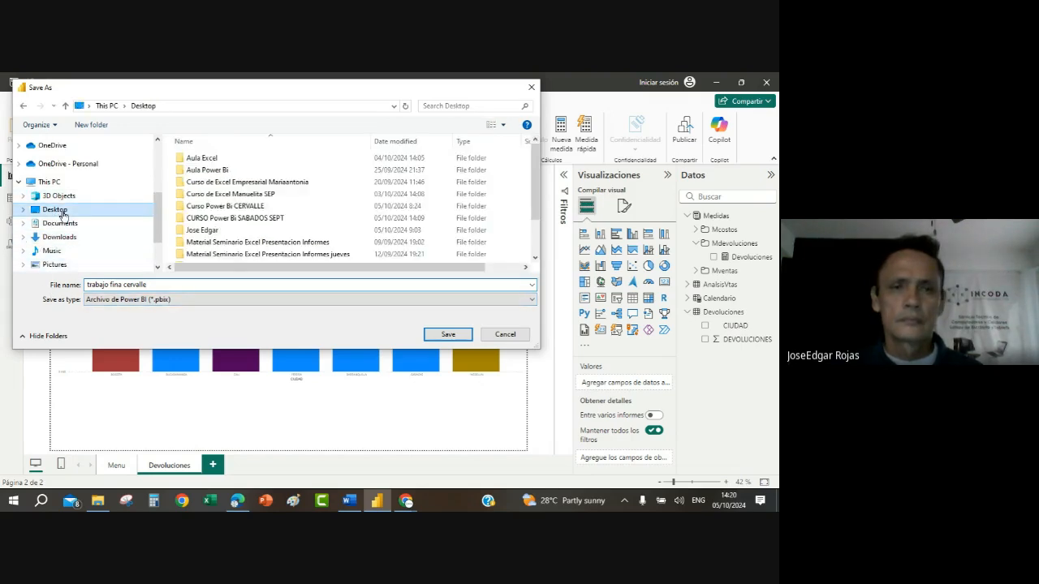
double_click(268, 206)
double_click(221, 218)
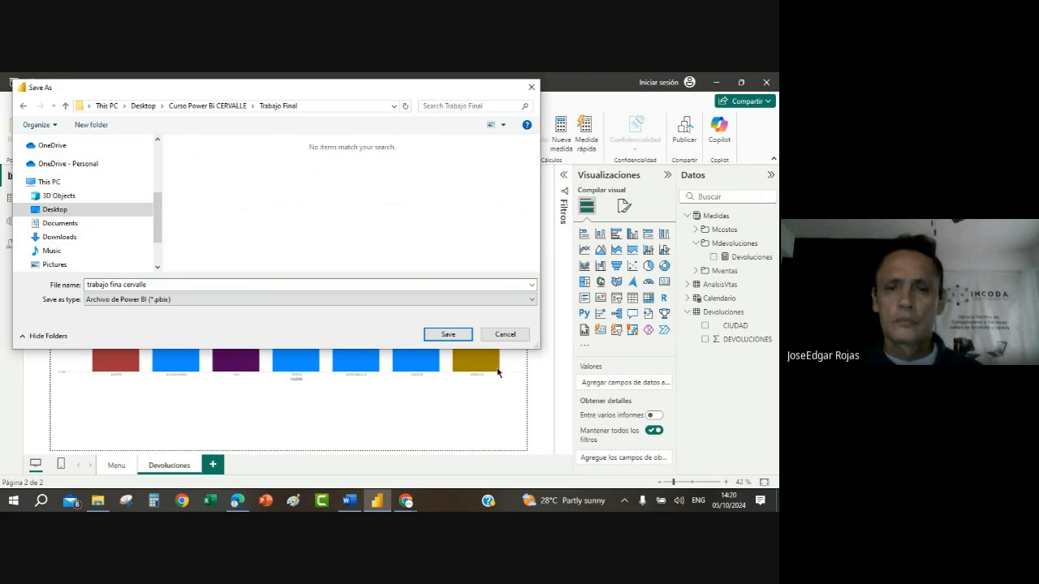
left_click(452, 336)
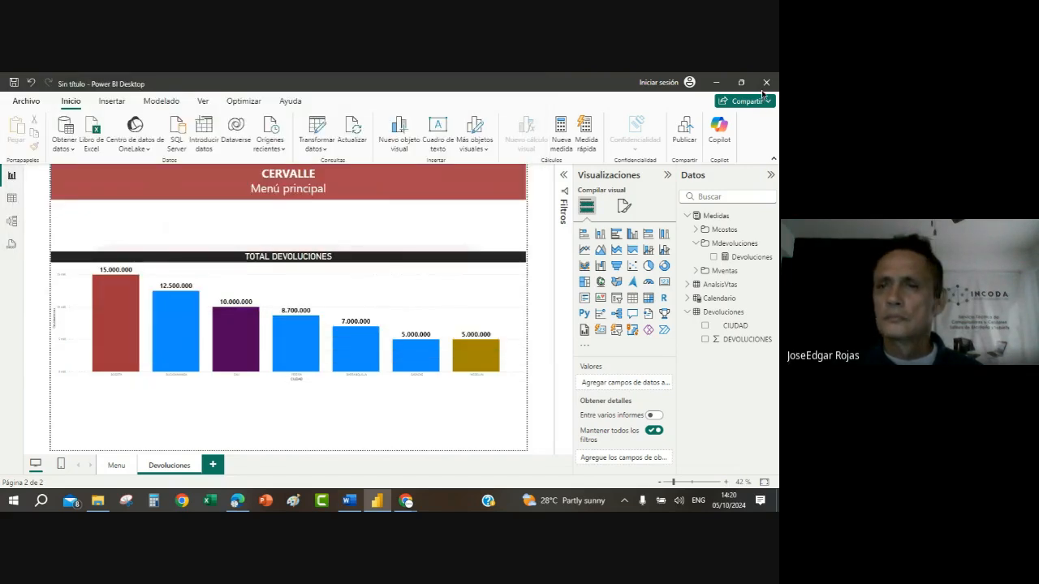
left_click(767, 83)
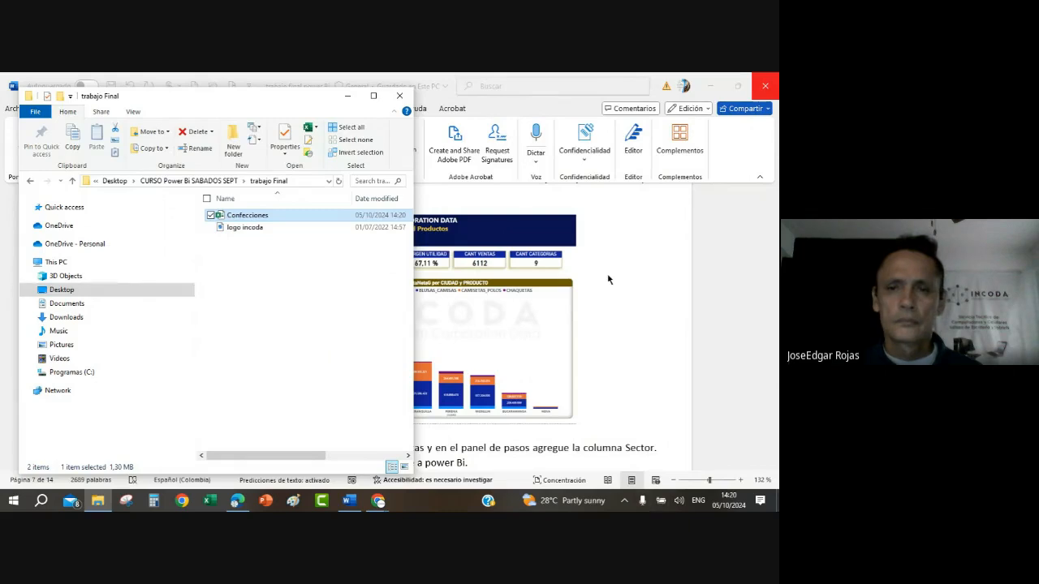
Step: Switch to WhatsApp Web, search the chats for "cerva", open the Curso Power BI Cervalle group chat, and shrink the browser window
left_click(610, 280)
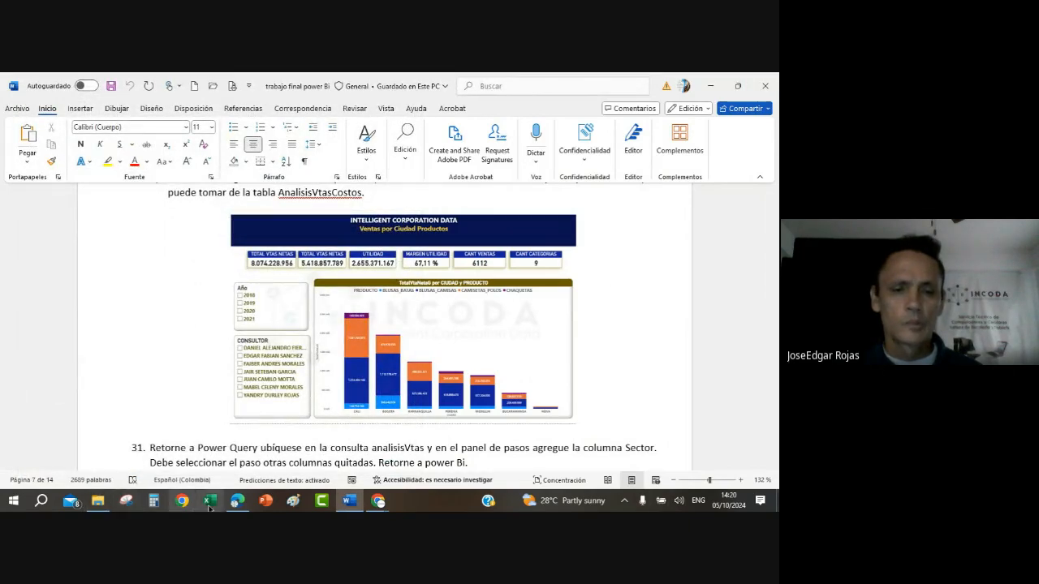
left_click(236, 501)
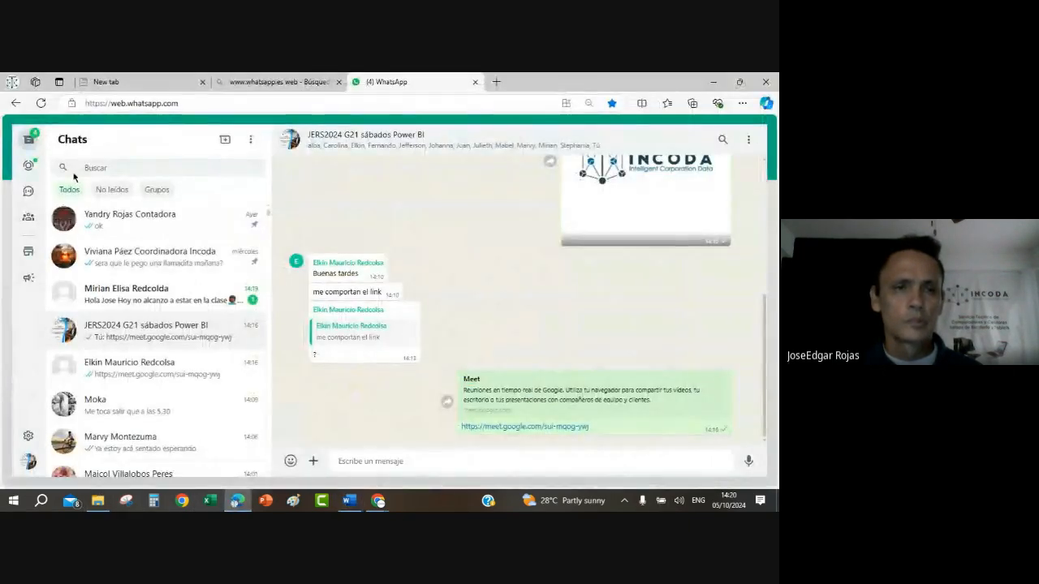
left_click(86, 166)
type("c")
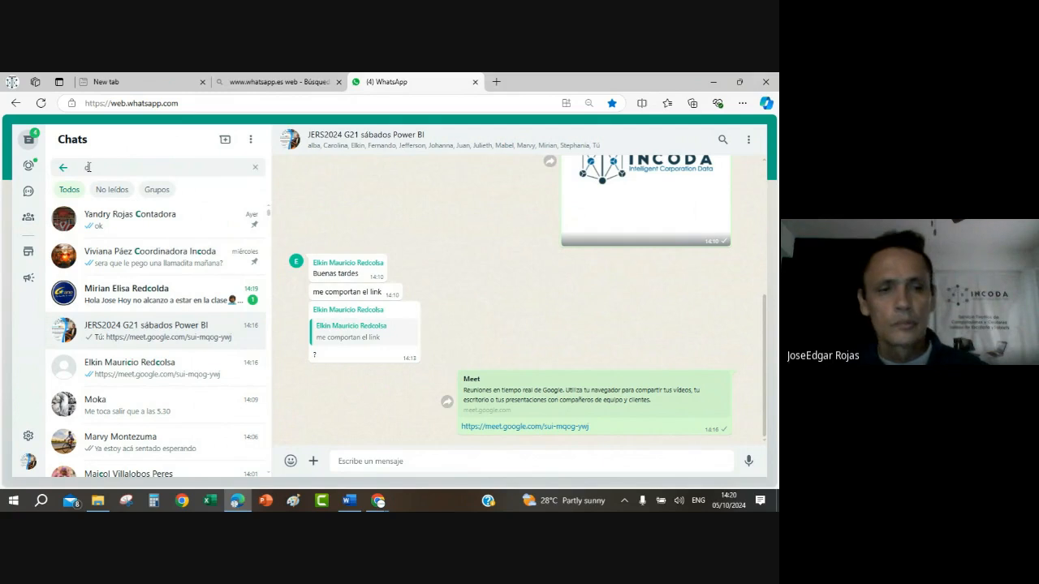
type("r")
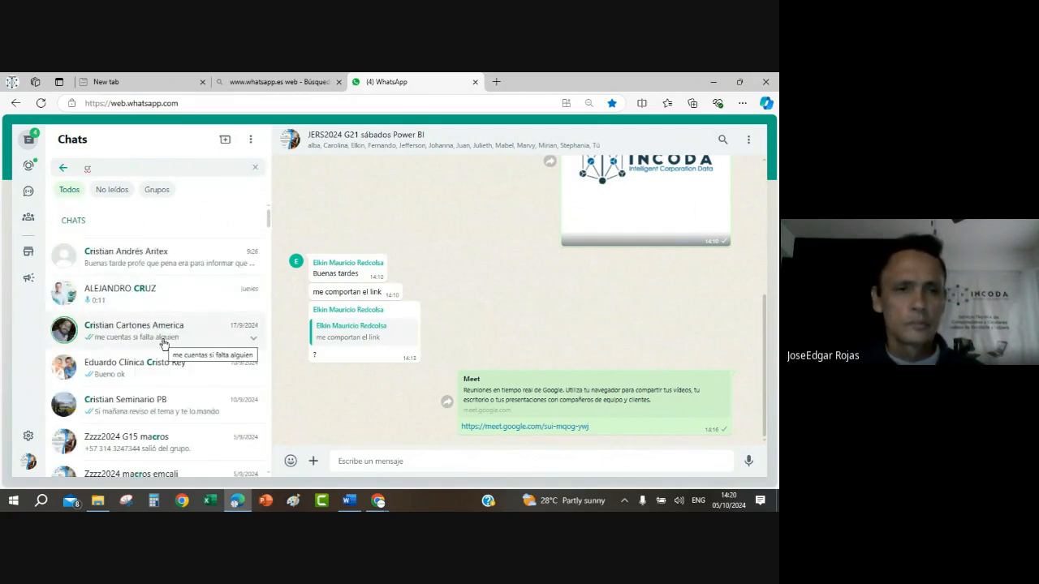
key("BackSpace")
type("erva")
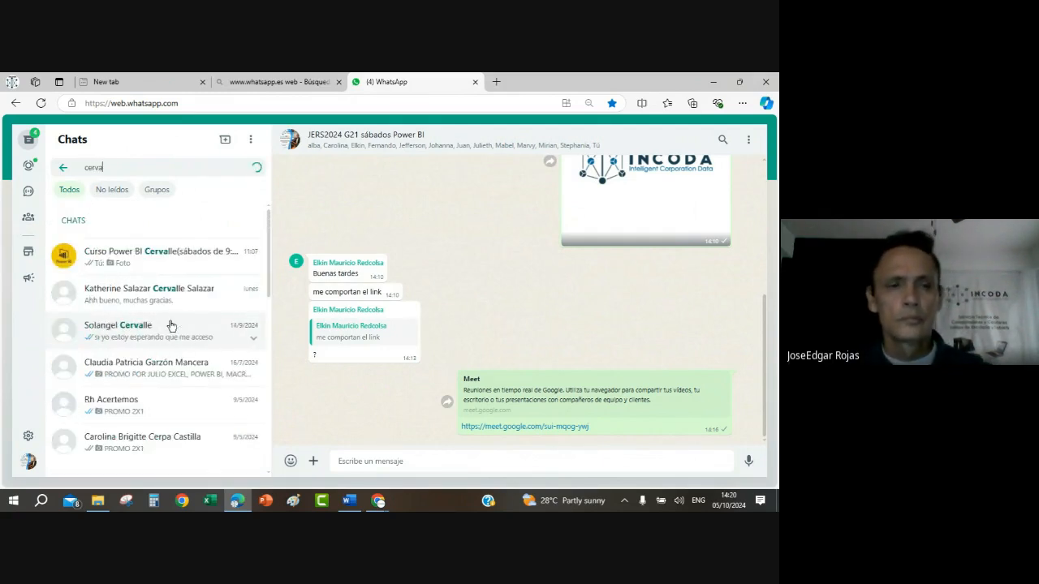
left_click(183, 271)
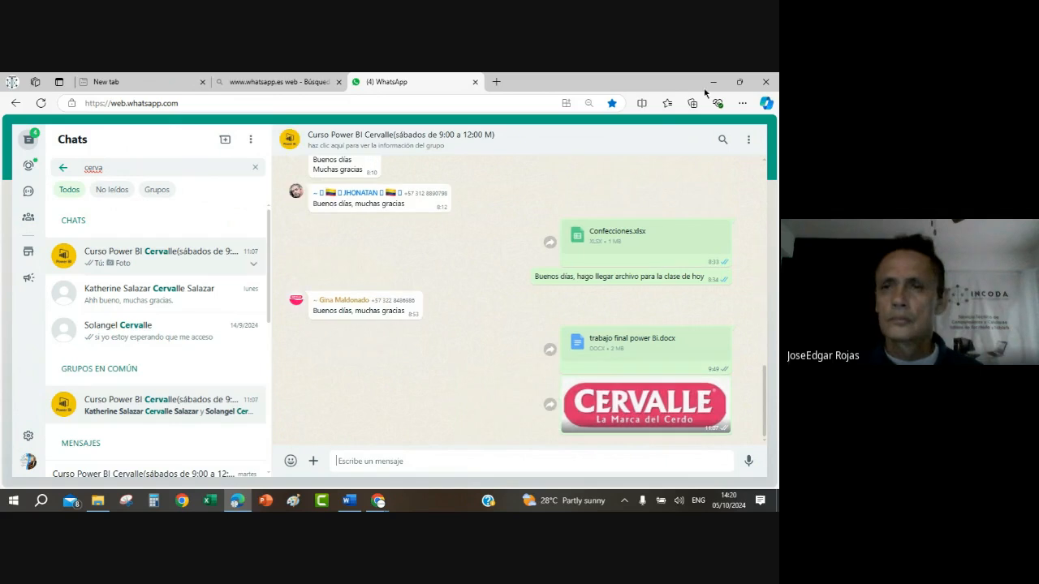
left_click(740, 82)
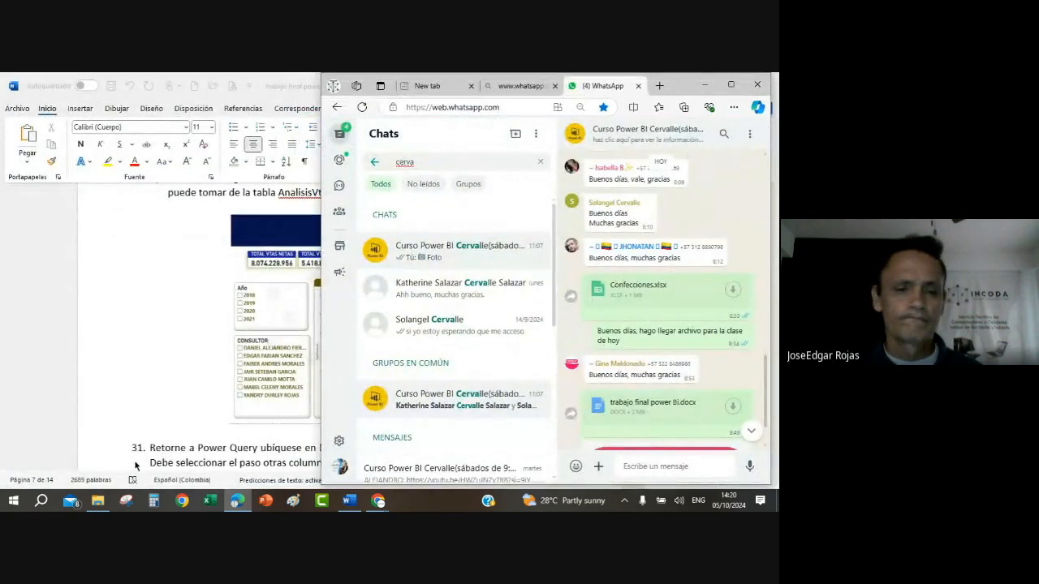
Step: Switch to File Explorer and select the "trabajo fina cervalle" file in Desktop > Curso Power Bi CERVALLE > Trabajo Final
left_click(98, 502)
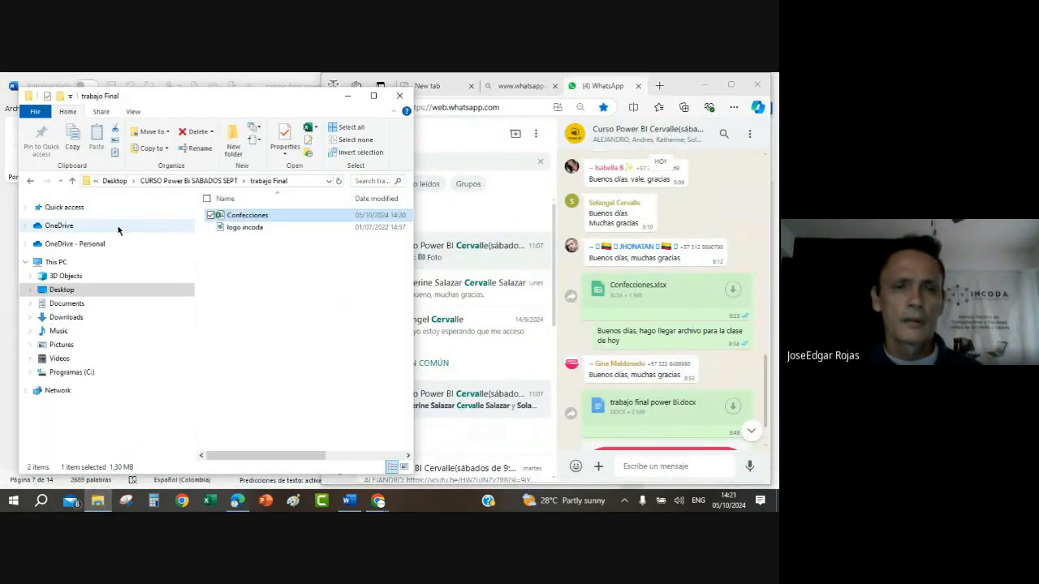
left_click(33, 181)
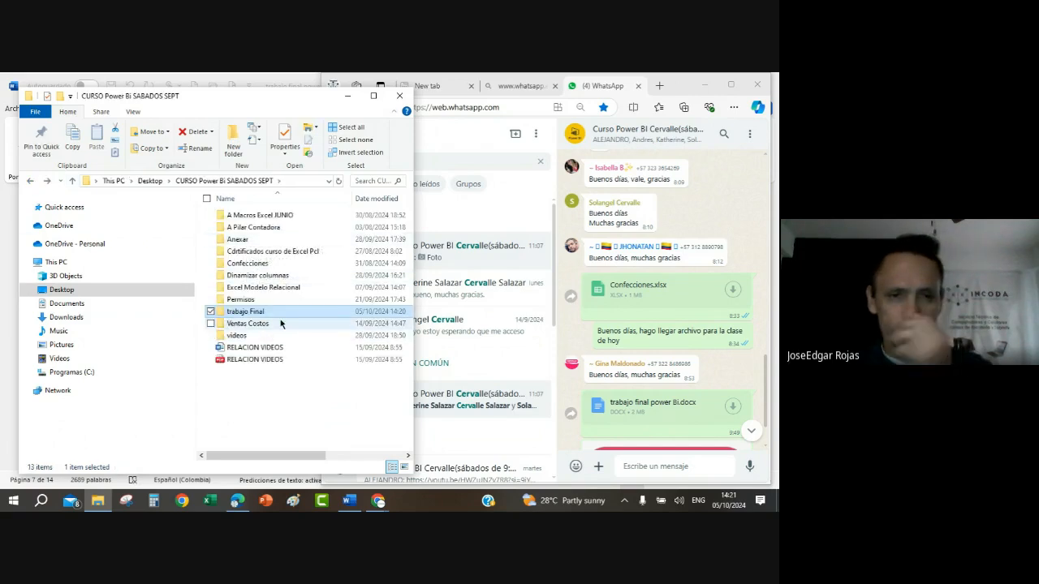
left_click(32, 181)
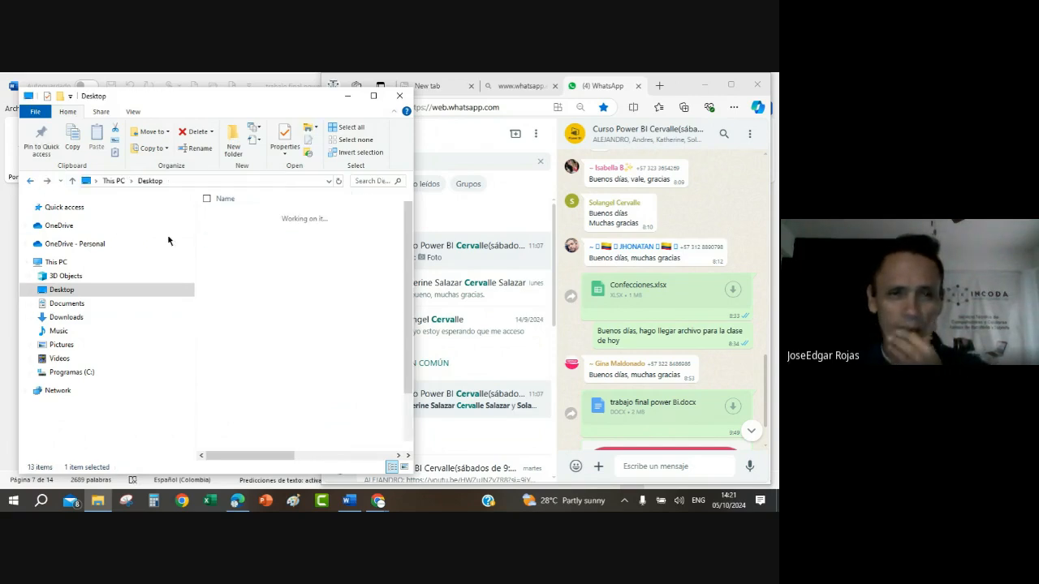
double_click(292, 265)
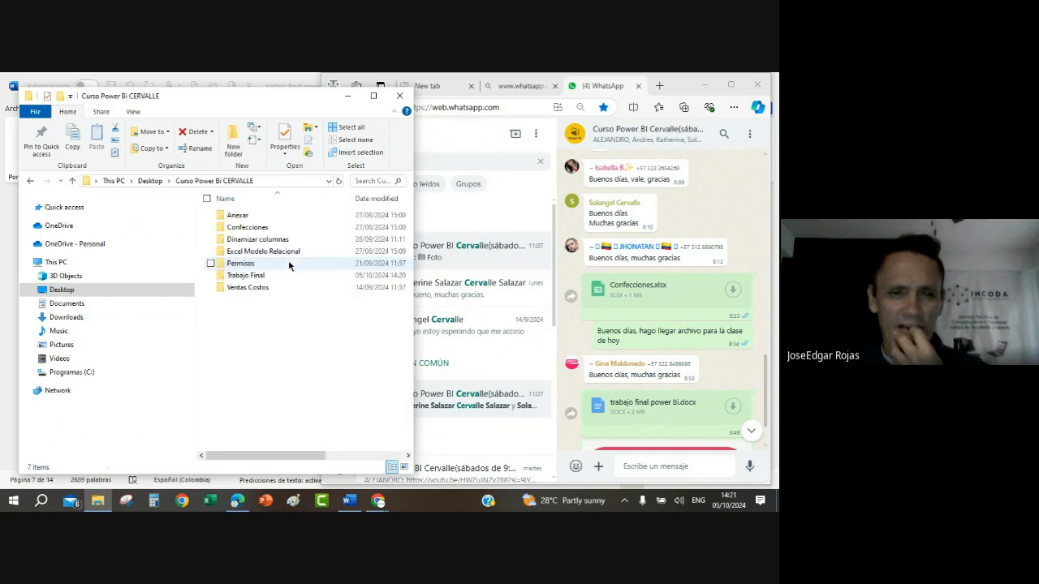
left_click(262, 279)
double_click(262, 277)
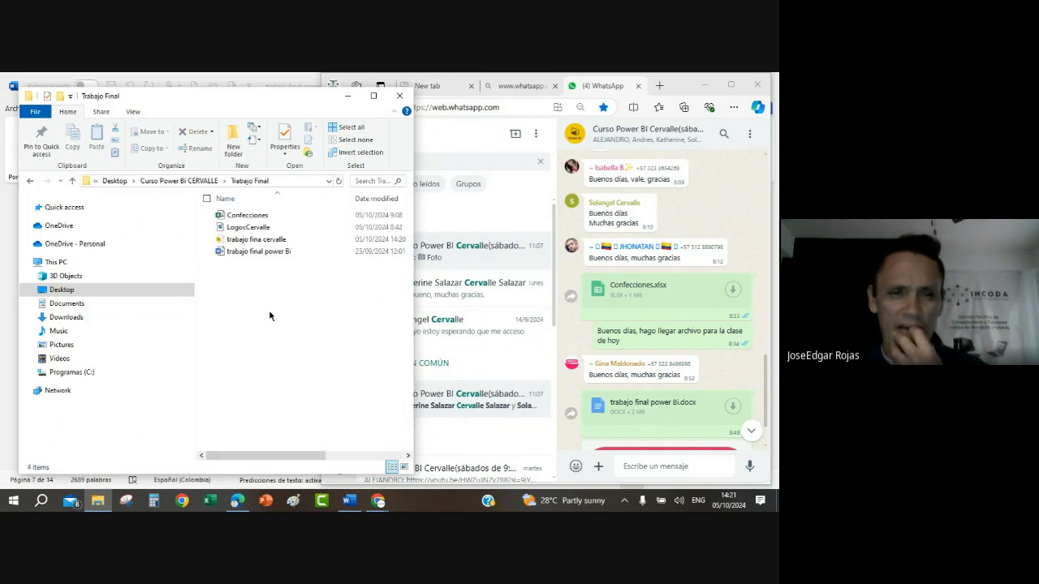
left_click(268, 240)
left_click(684, 441)
scroll(684, 440, "up", 1)
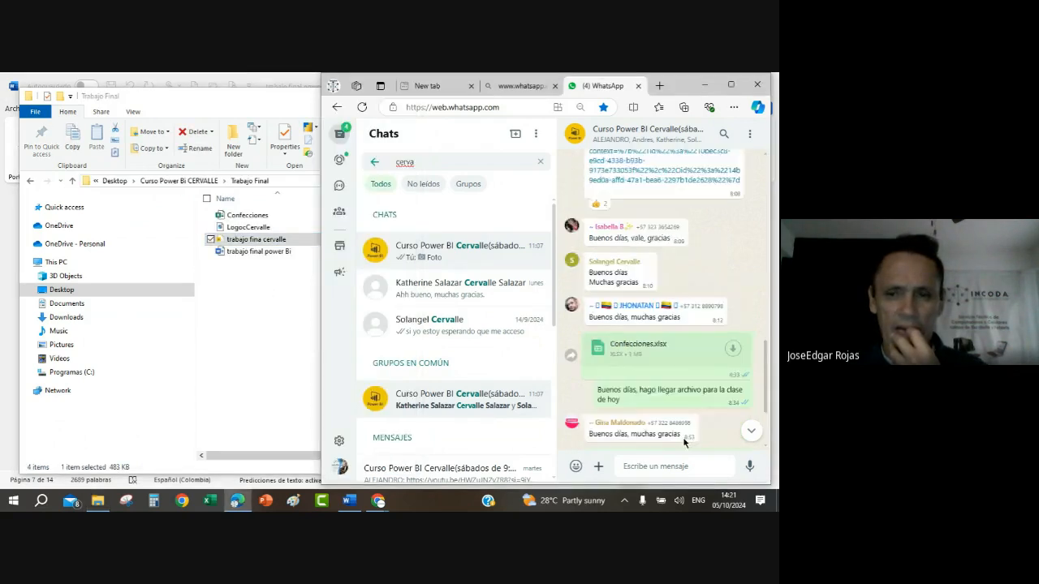
scroll(682, 444, "down", 1)
left_click(280, 242)
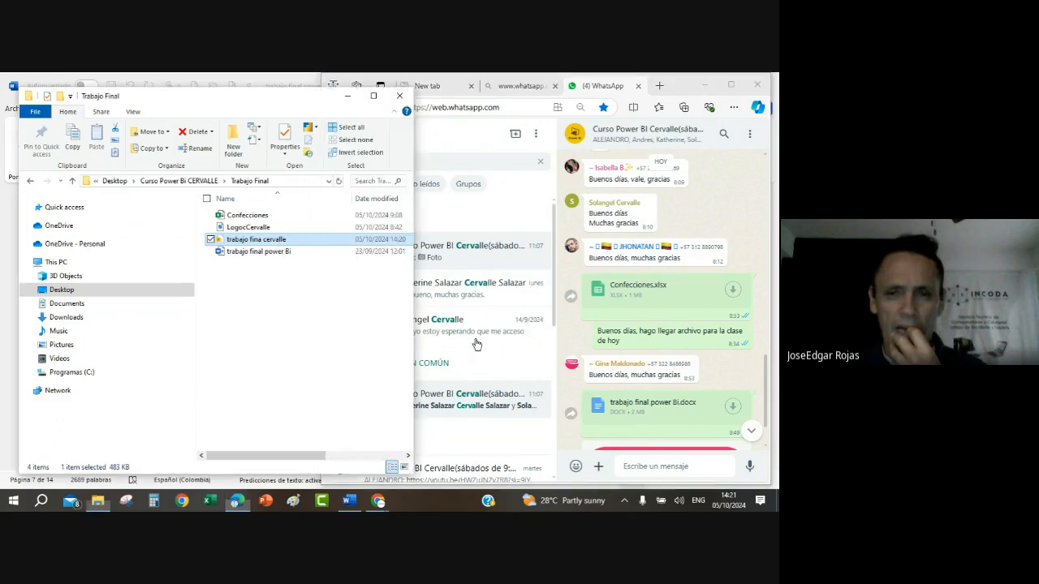
left_click(476, 338)
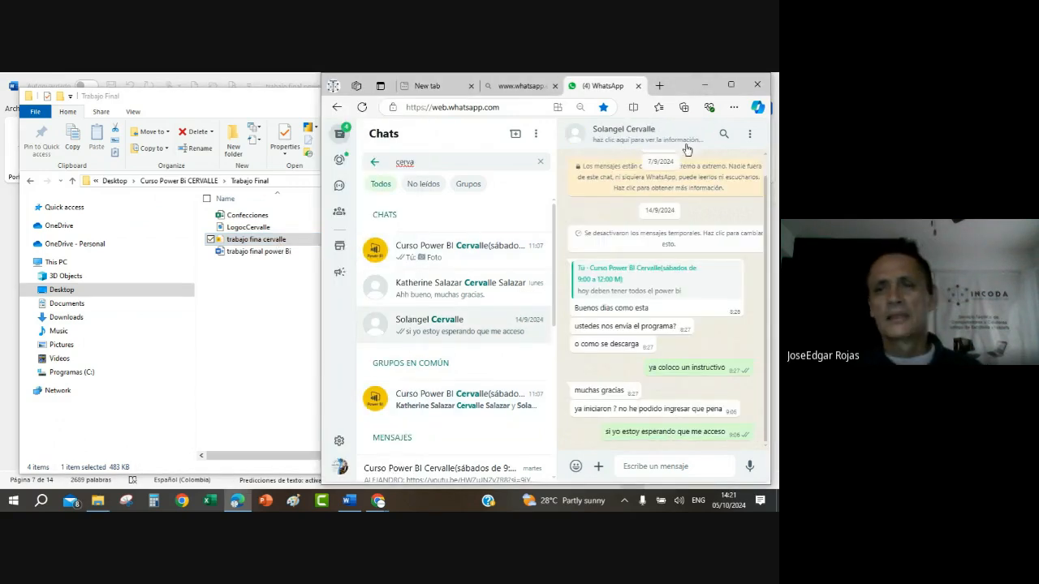
left_click_drag(254, 237, 679, 438)
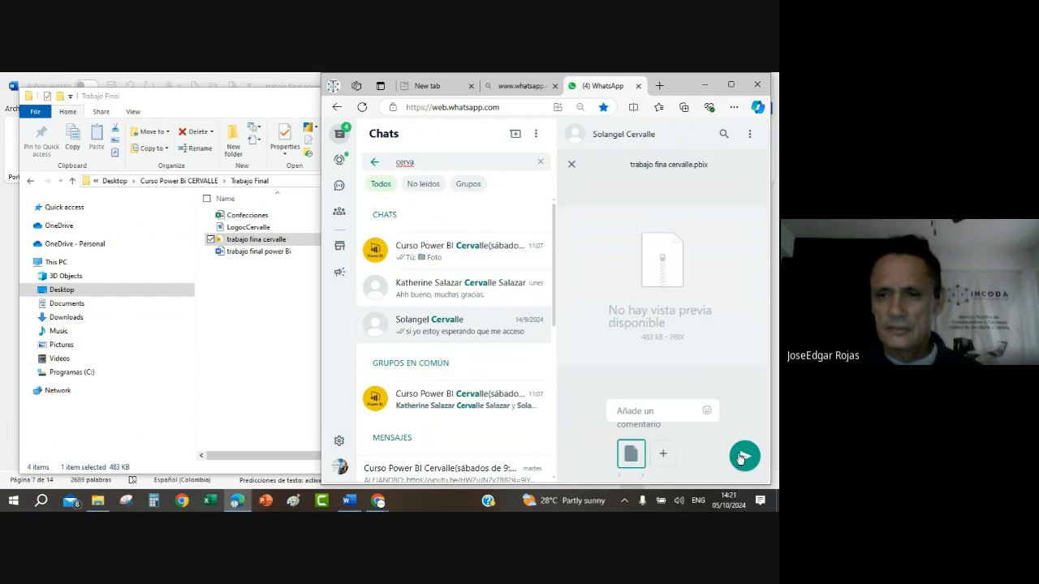
left_click(742, 456)
left_click(704, 85)
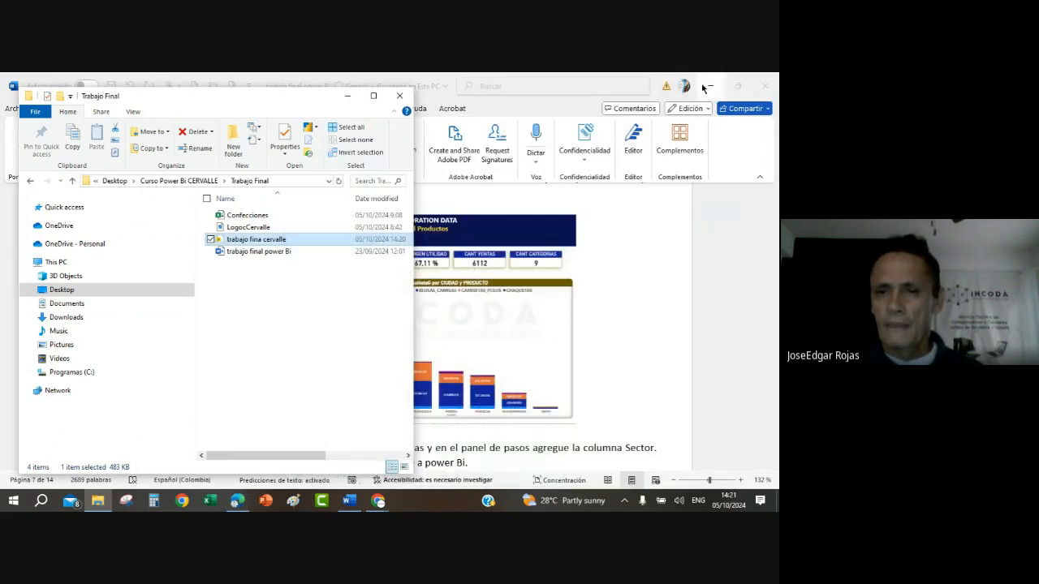
Step: Launch Power BI Desktop and create a blank report
left_click(581, 243)
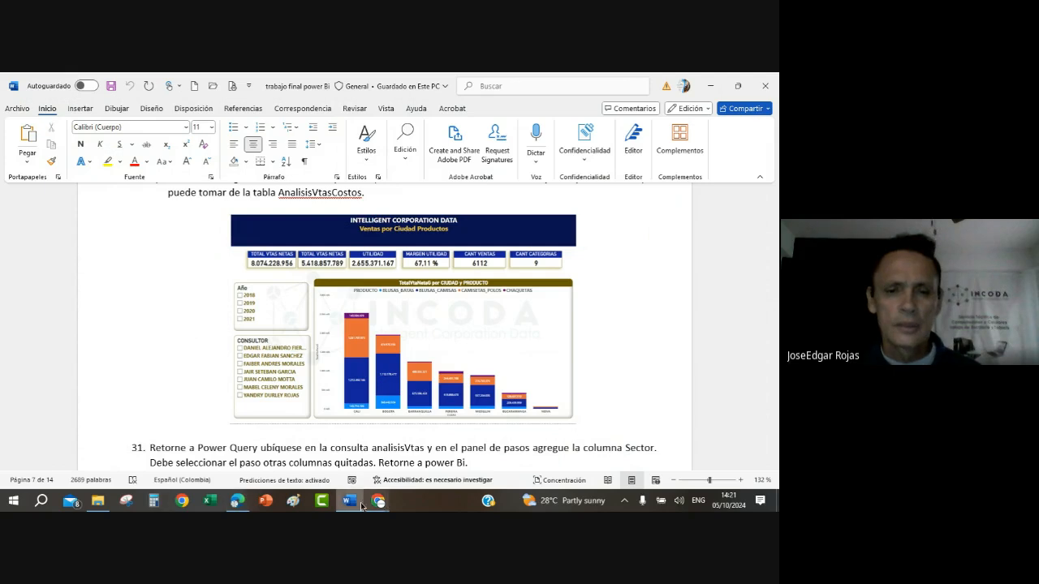
left_click(12, 505)
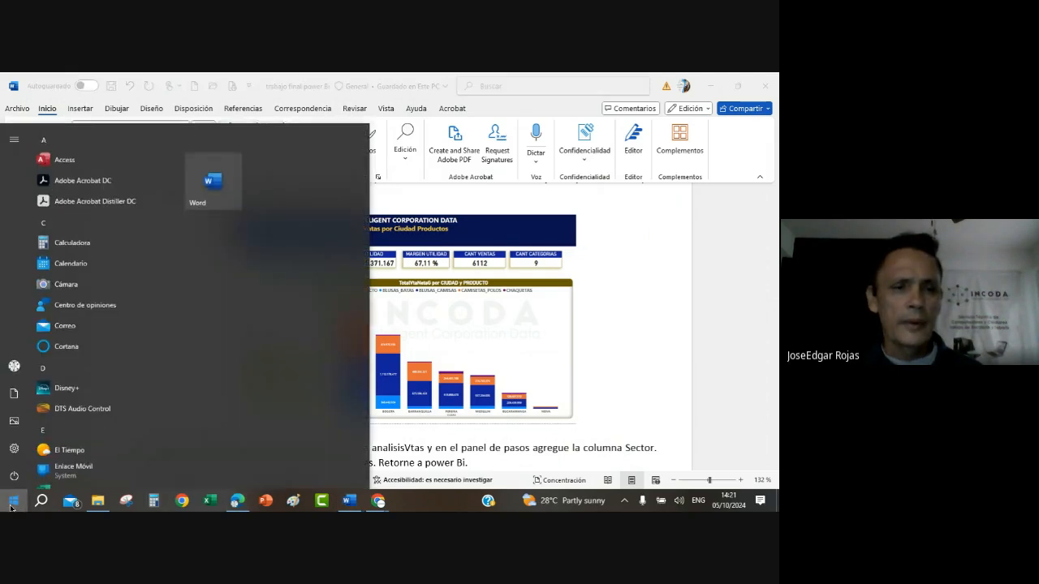
type("power")
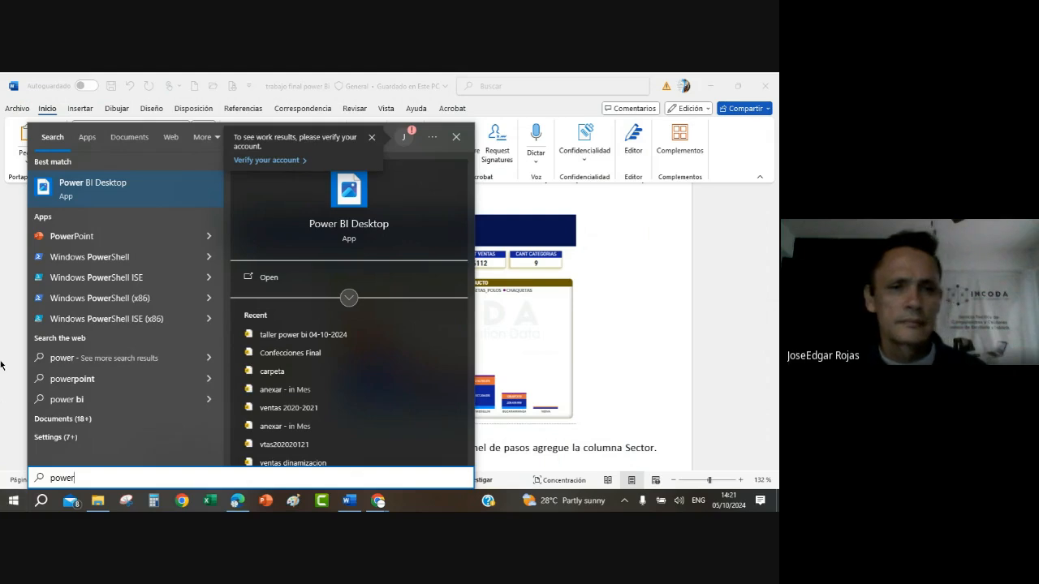
left_click(81, 198)
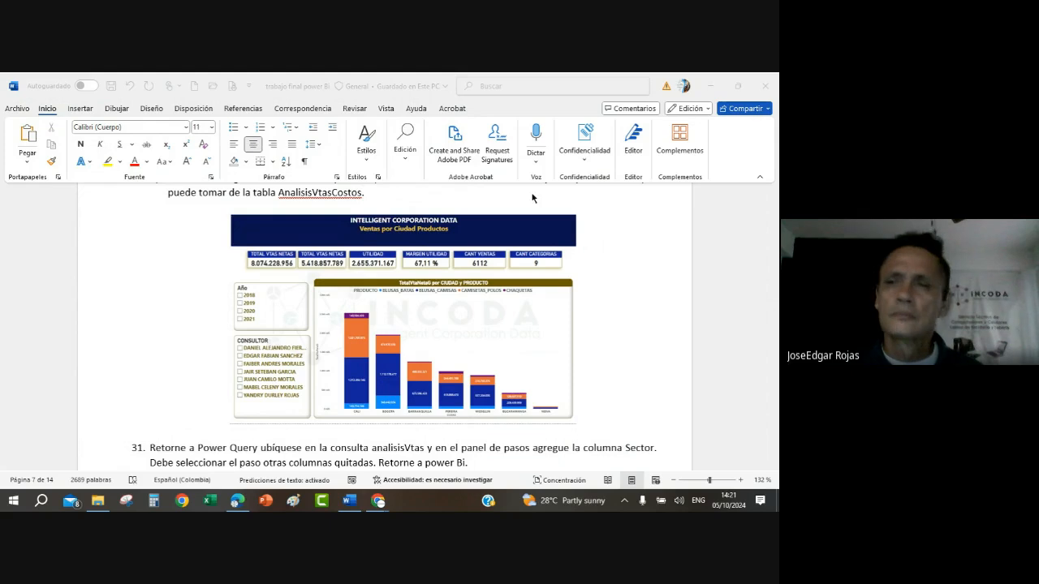
scroll(617, 213, "up", 8)
scroll(619, 208, "up", 5)
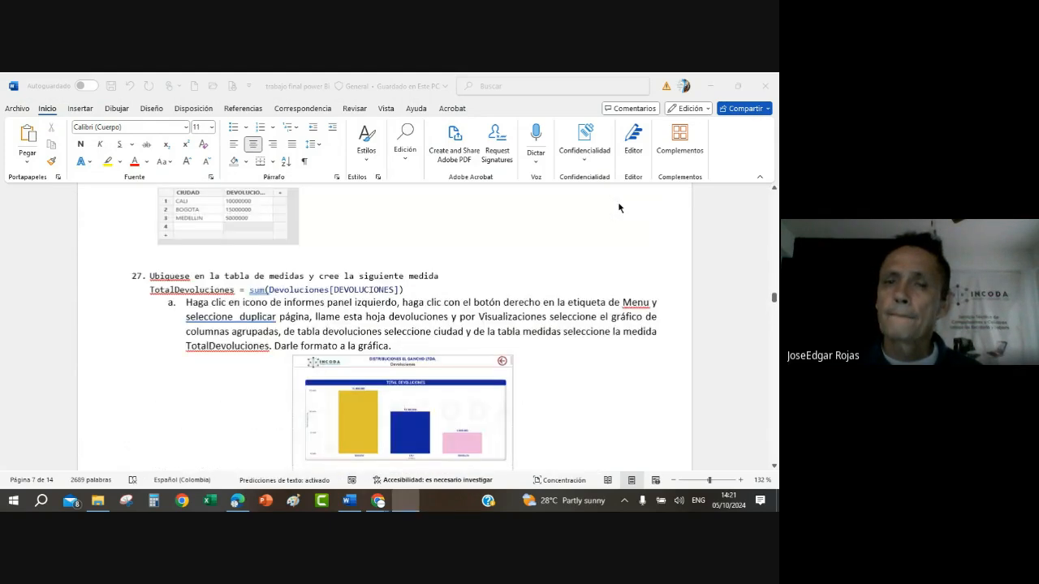
scroll(618, 207, "up", 10)
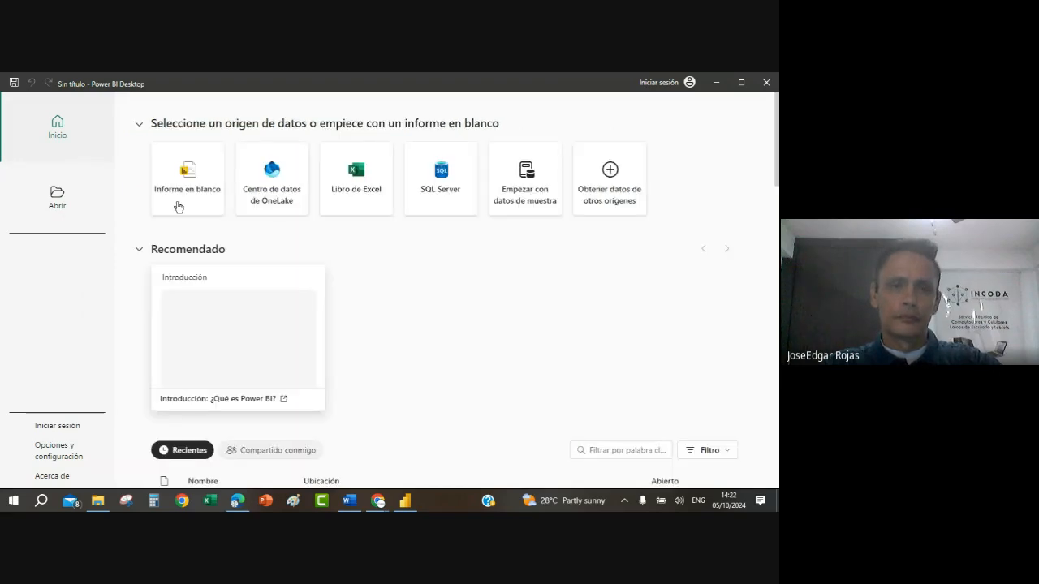
left_click(180, 203)
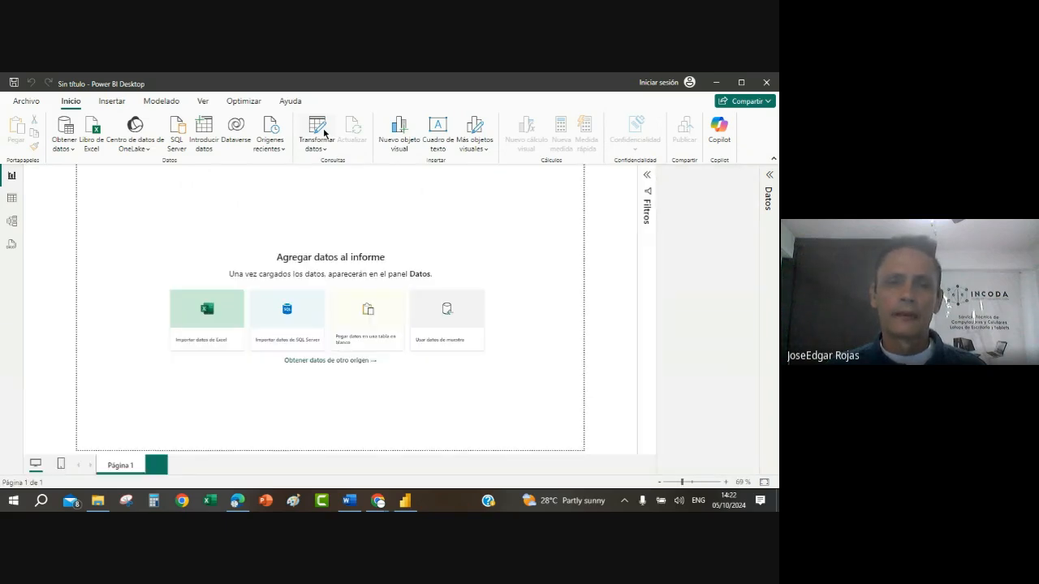
Step: Open the Power Query Editor and connect to the Confecciones Excel workbook in Desktop > CURSO Power Bi SABADOS SEPT > trabajo Final
left_click(324, 133)
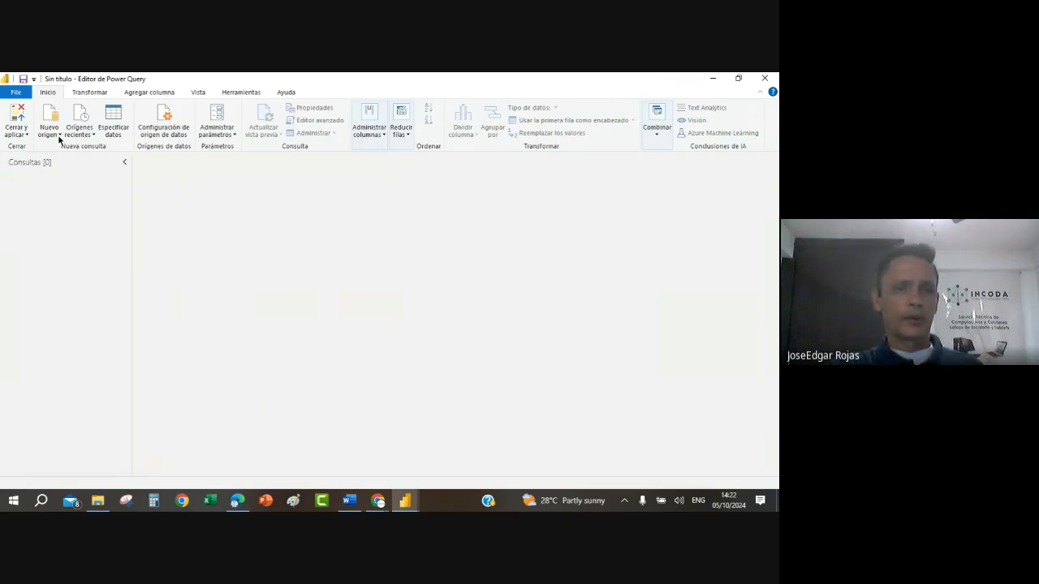
left_click(59, 136)
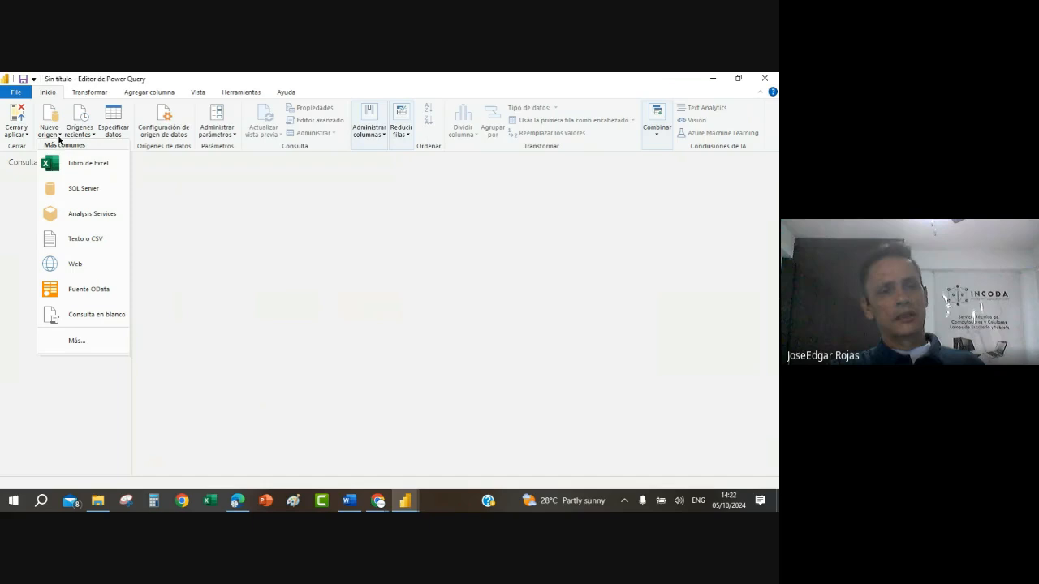
left_click(104, 165)
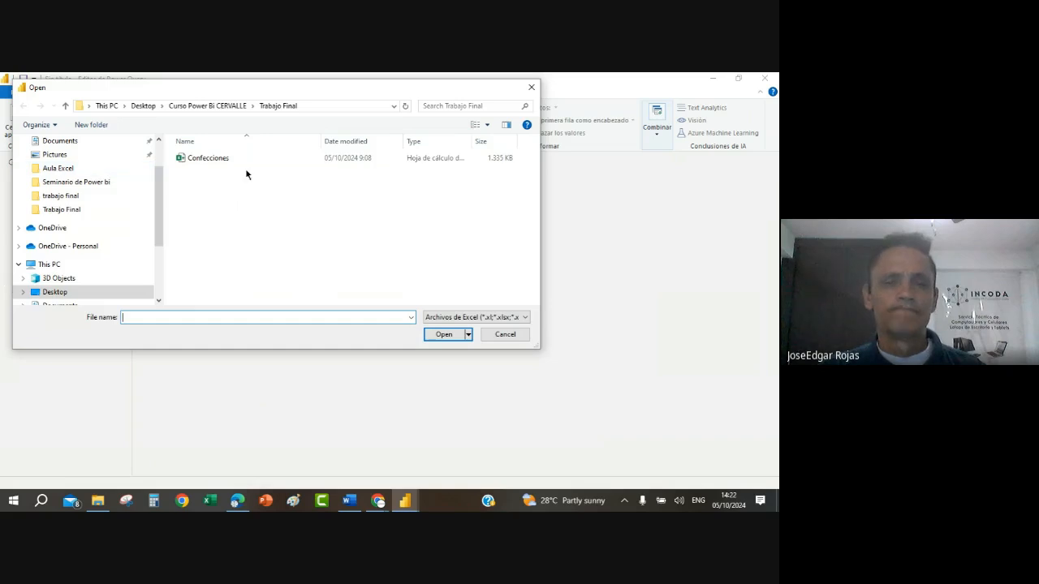
left_click(55, 292)
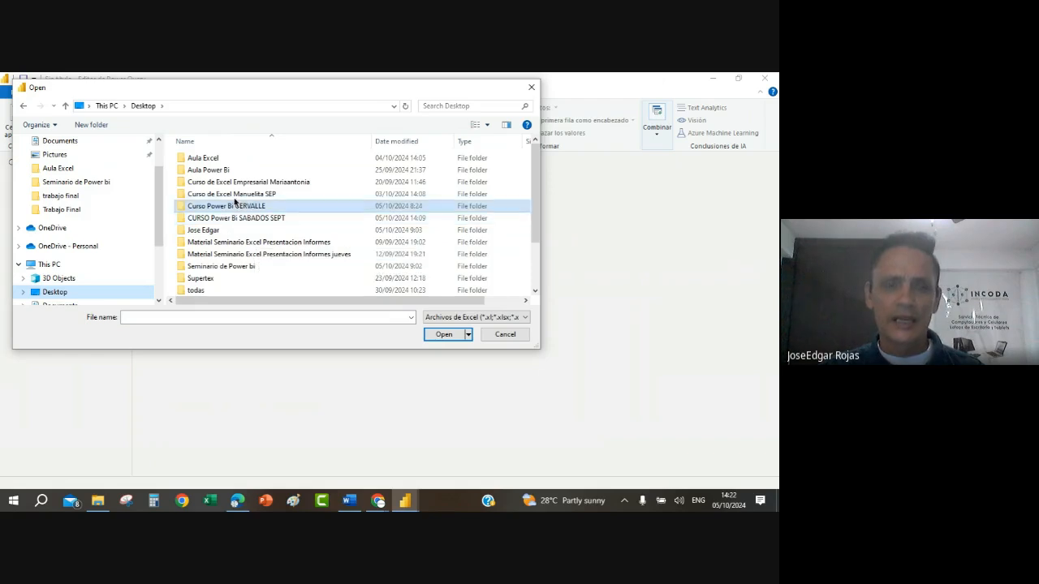
double_click(261, 218)
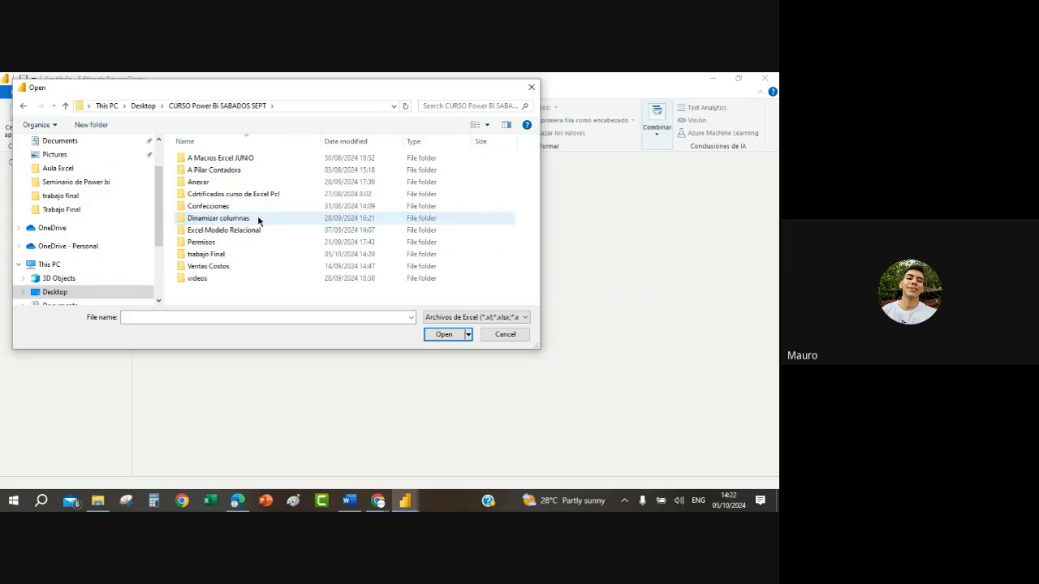
double_click(203, 256)
left_click(219, 162)
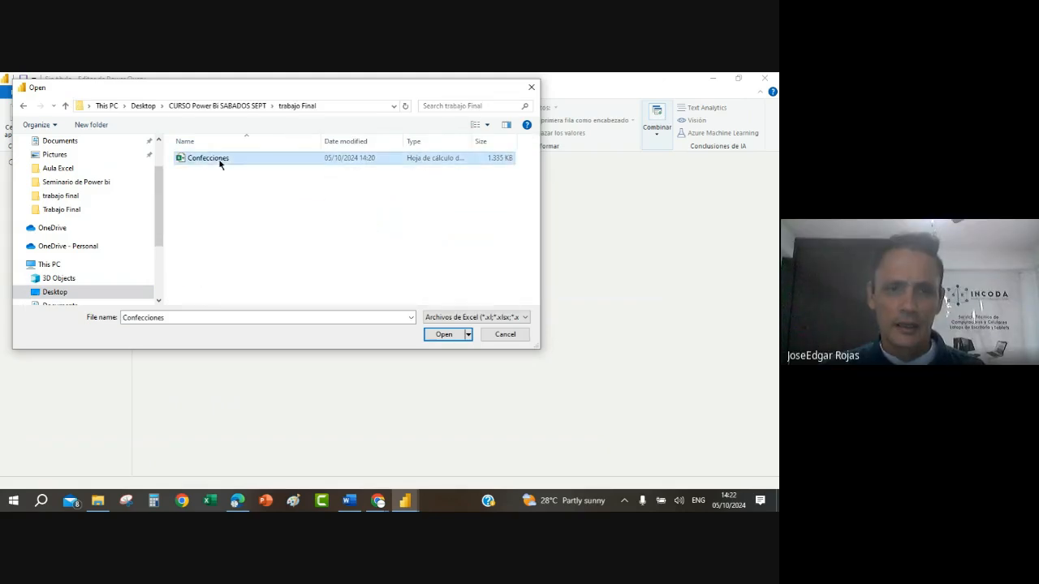
left_click(443, 335)
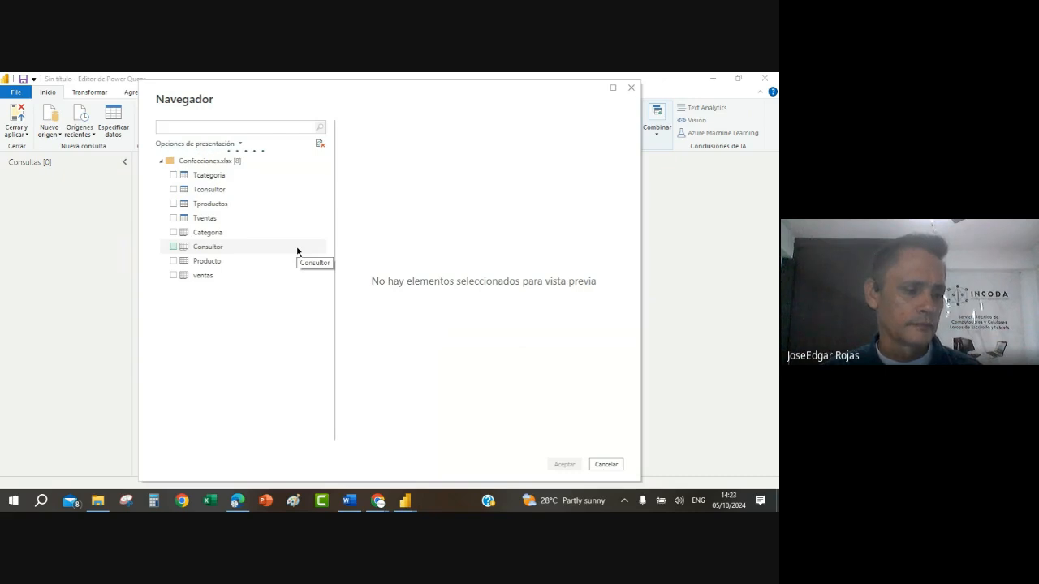
Step: Import the Tcategoria, Tconsultor, Tproductos and Tventas tables from the Confecciones workbook
left_click(174, 180)
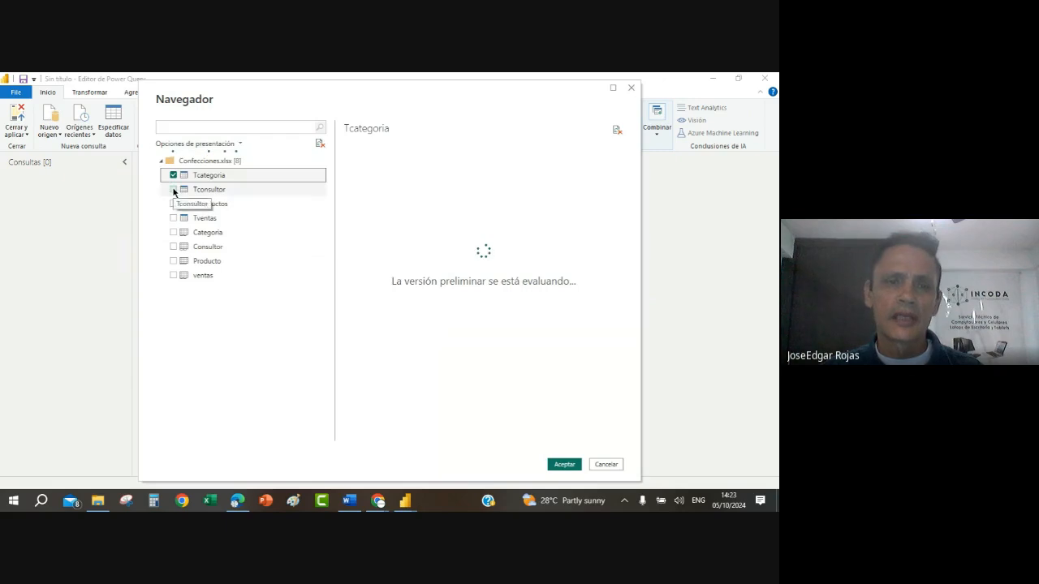
left_click(176, 195)
left_click(173, 190)
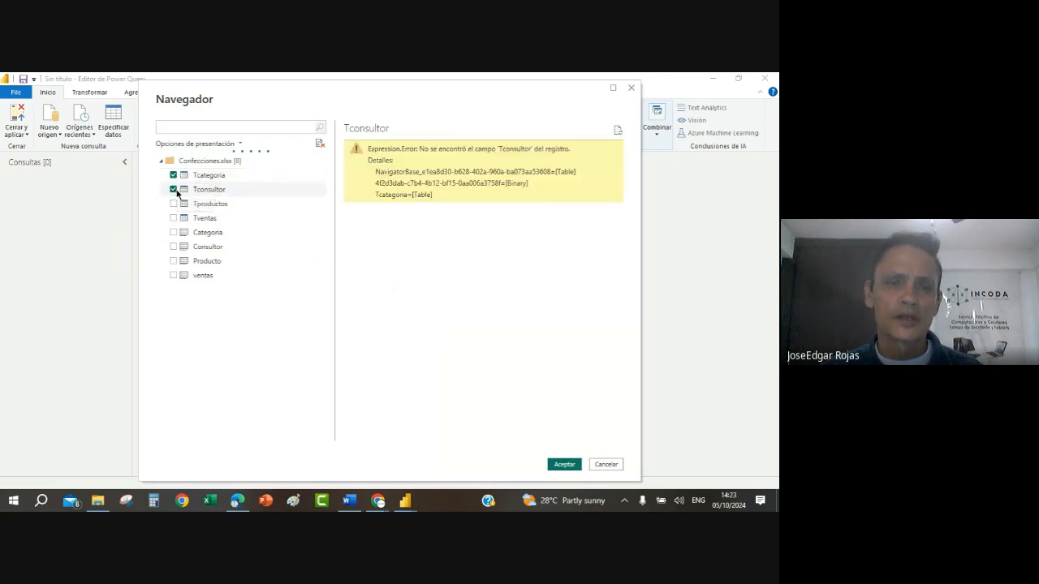
left_click(174, 205)
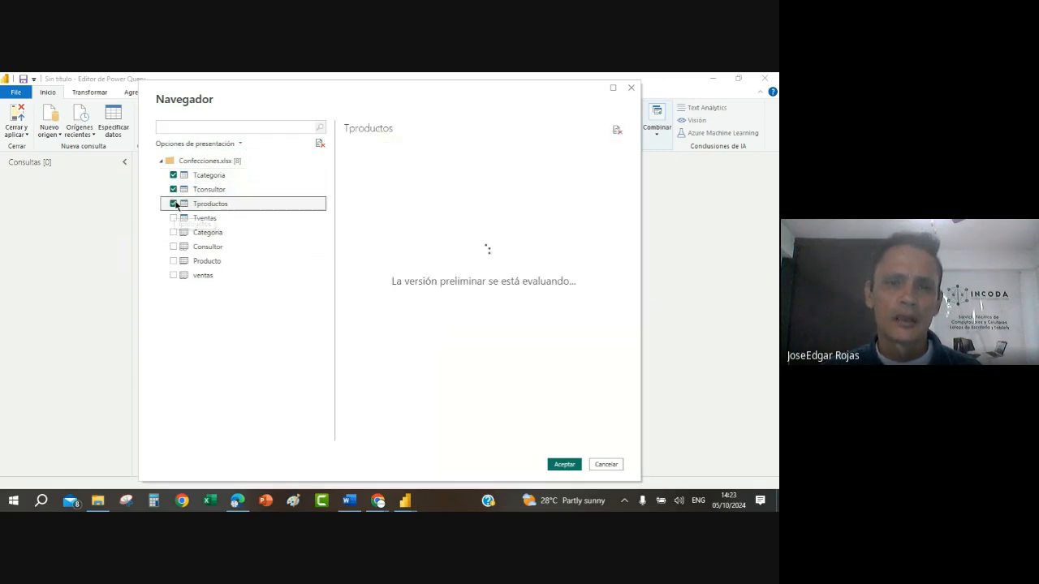
left_click(174, 220)
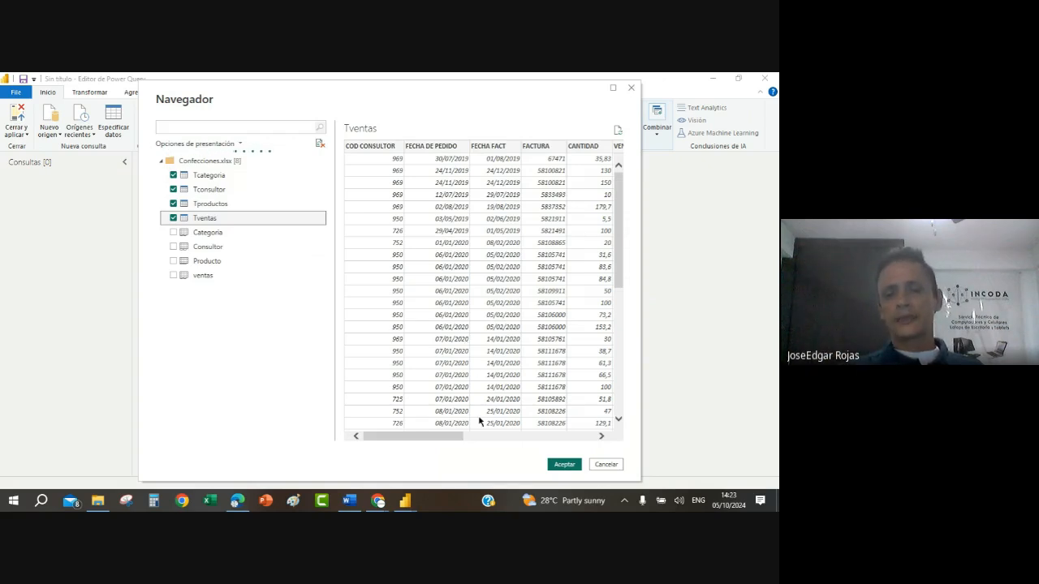
left_click(572, 468)
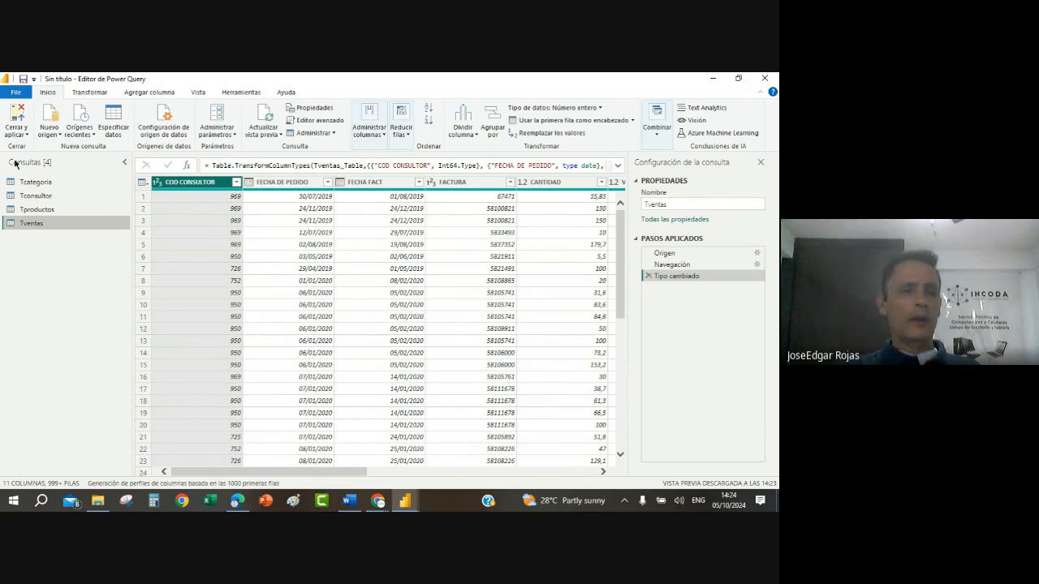
Step: Change the COD CATEGORIA column of the Tcategoria query to Texto, replacing the existing type conversion
left_click(38, 182)
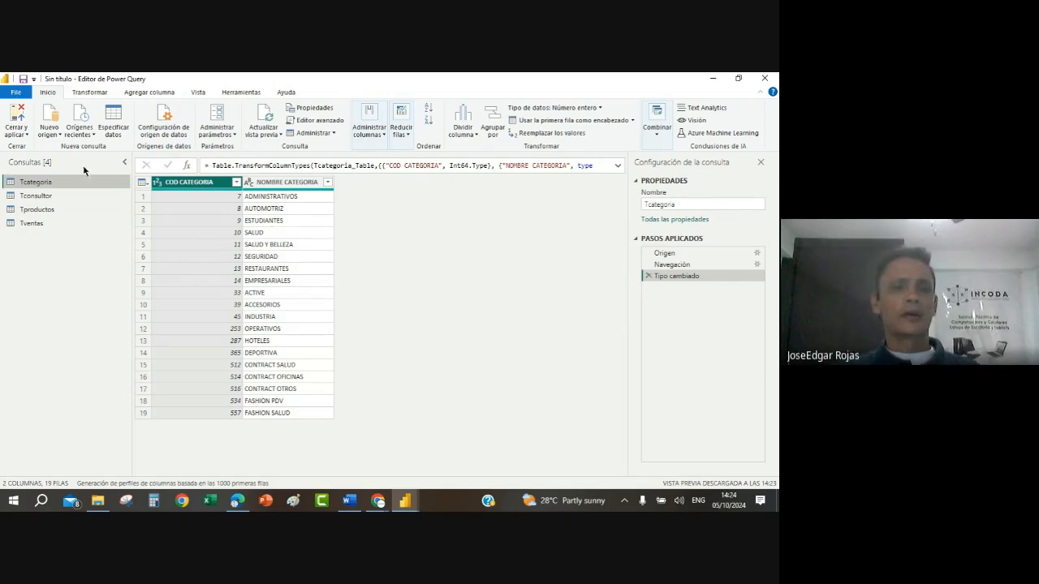
left_click(157, 183)
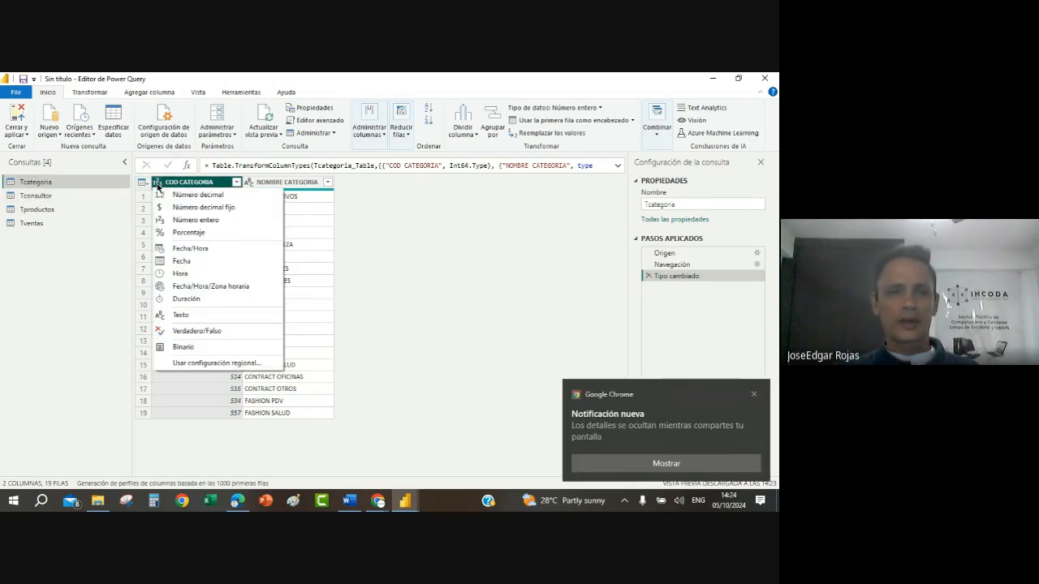
left_click(192, 316)
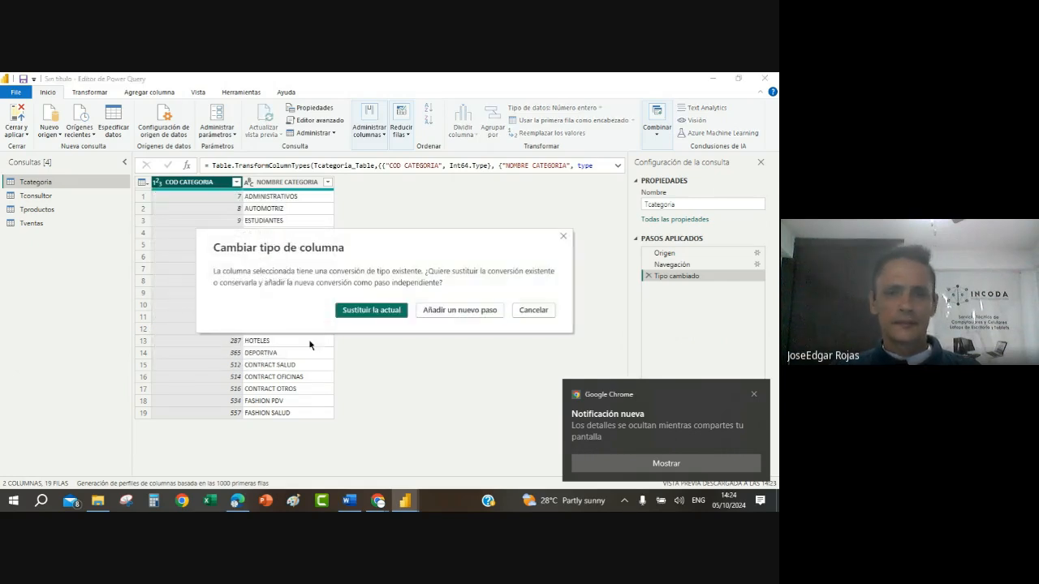
left_click(381, 309)
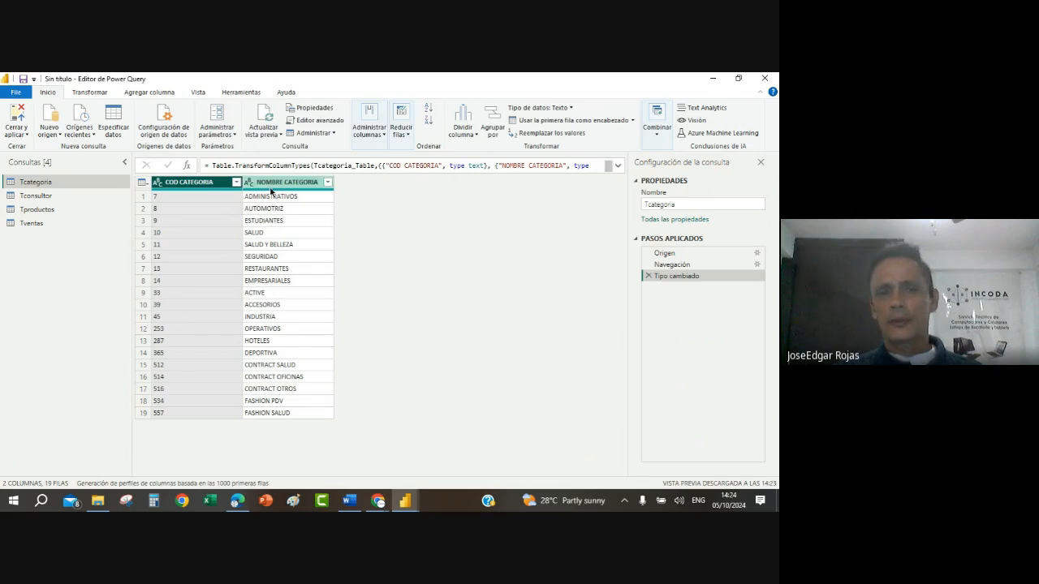
Step: Change the COD CONSULTOR column of the Tconsultor query to Texto, replacing the existing type conversion
left_click(42, 198)
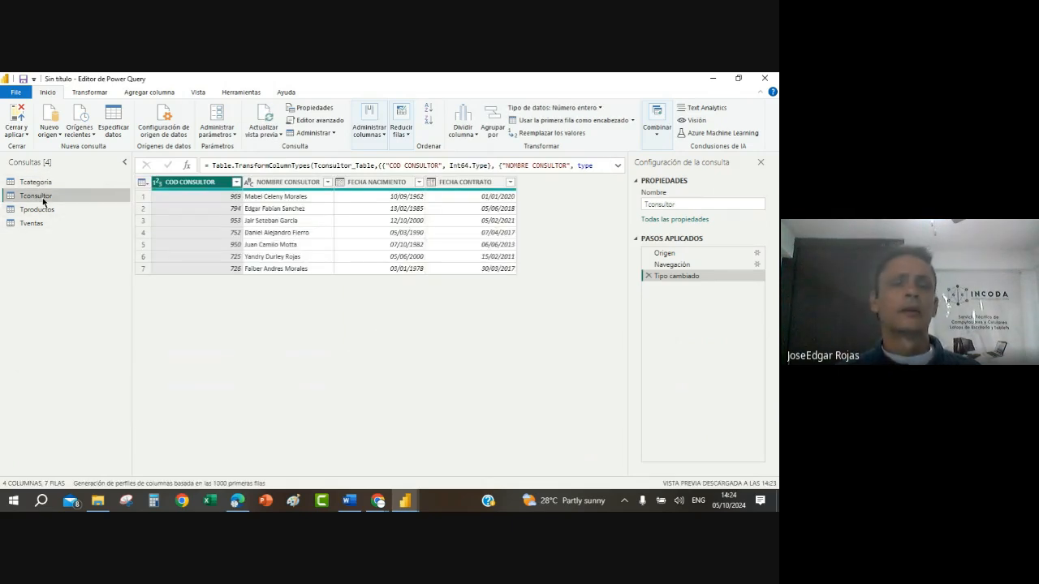
left_click(157, 183)
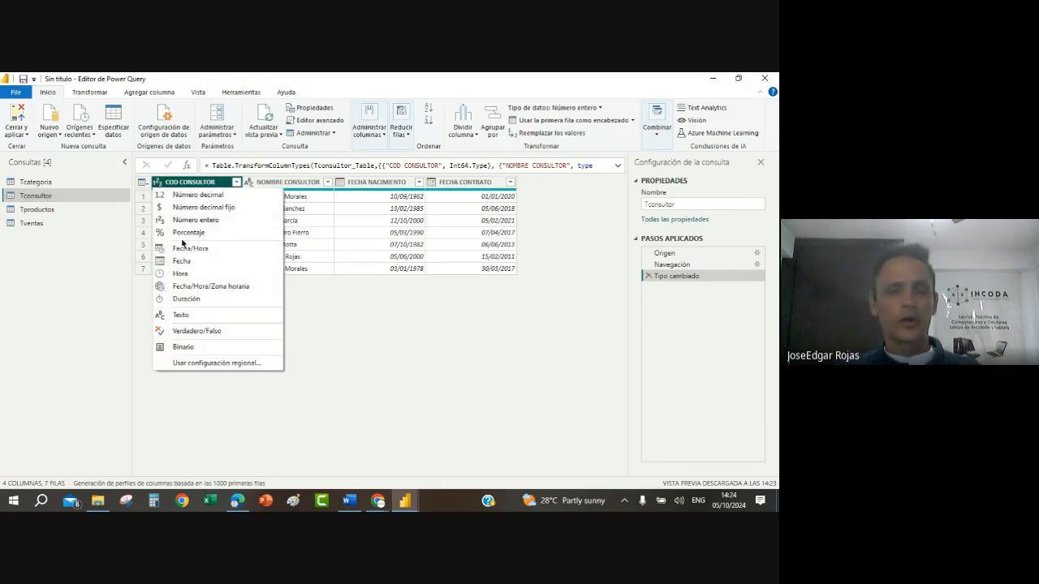
left_click(192, 318)
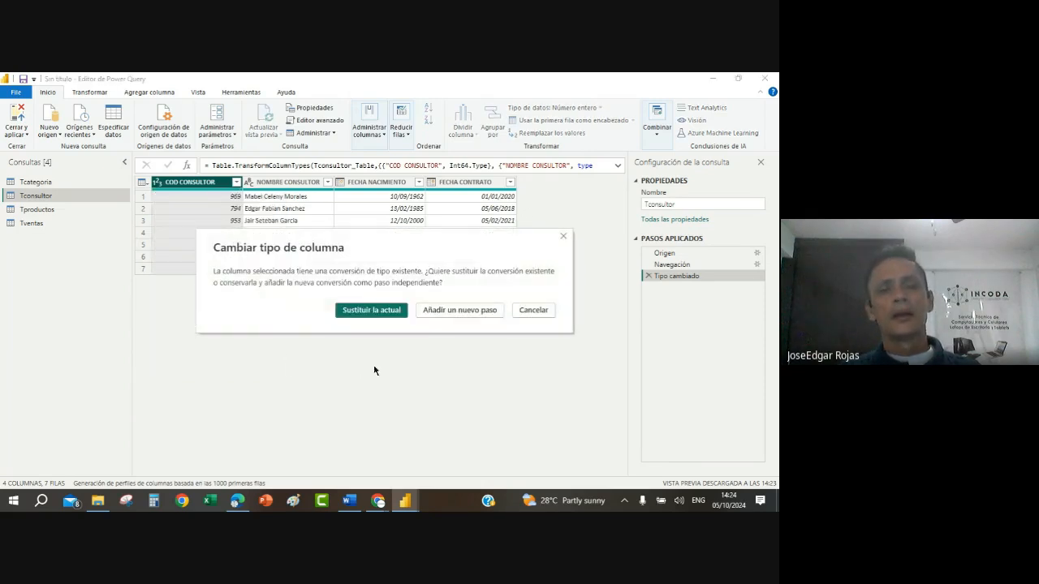
left_click(371, 310)
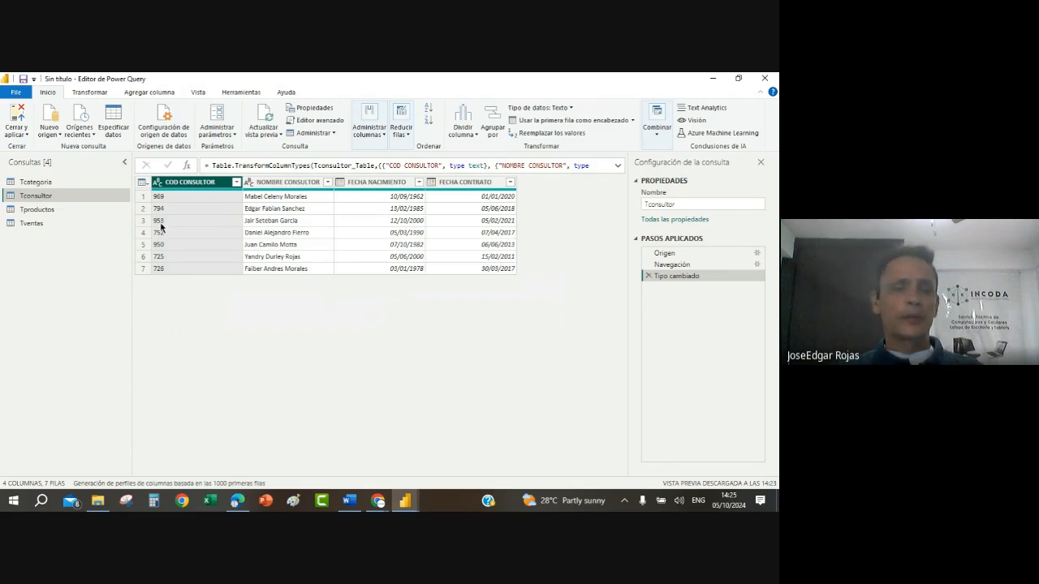
Step: Duplicate the FECHA NACIMIENTO column in Tconsultor and rename the copy as EDAD
left_click(378, 182)
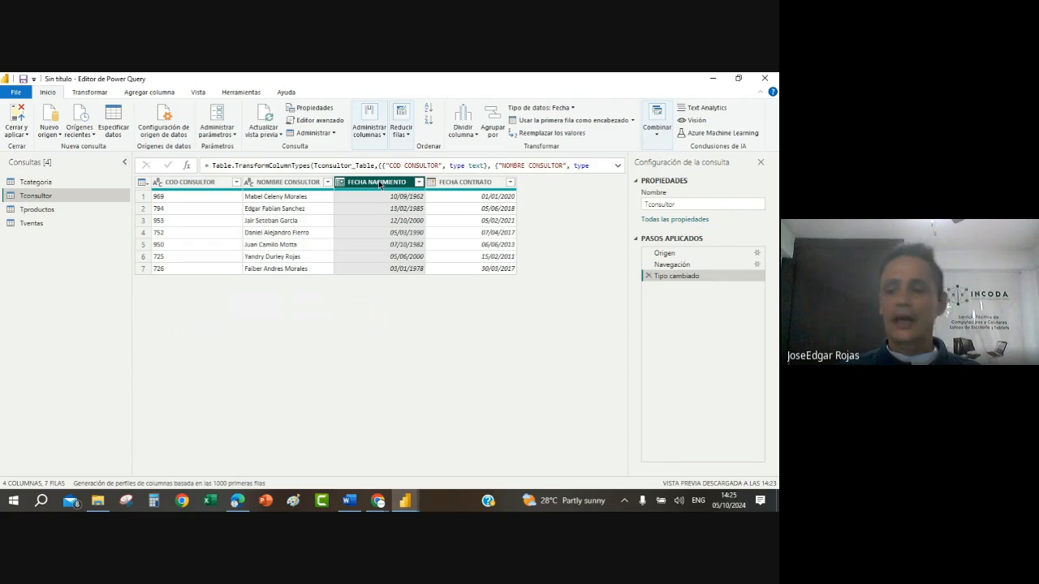
right_click(379, 184)
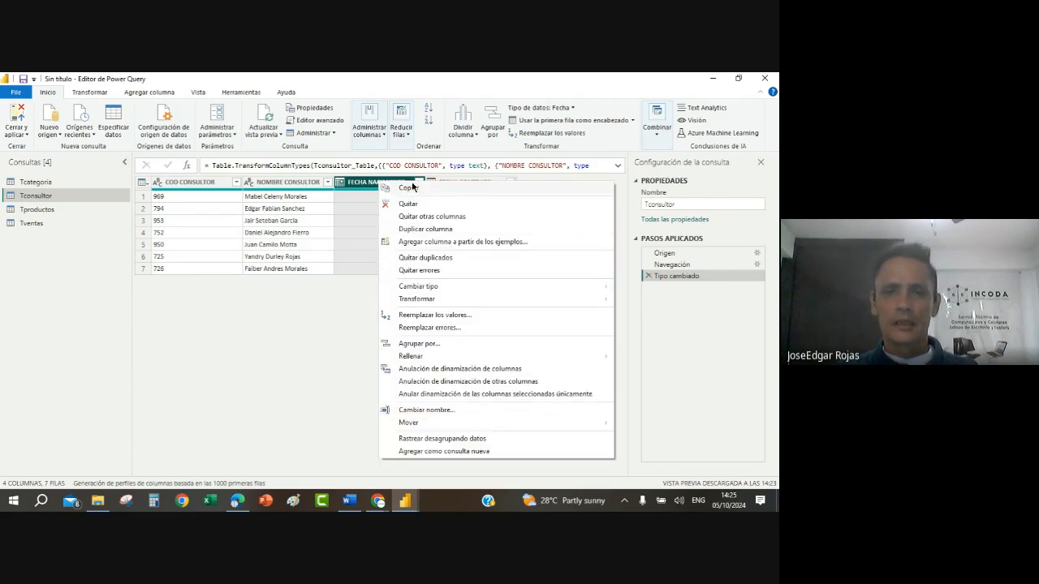
right_click(360, 185)
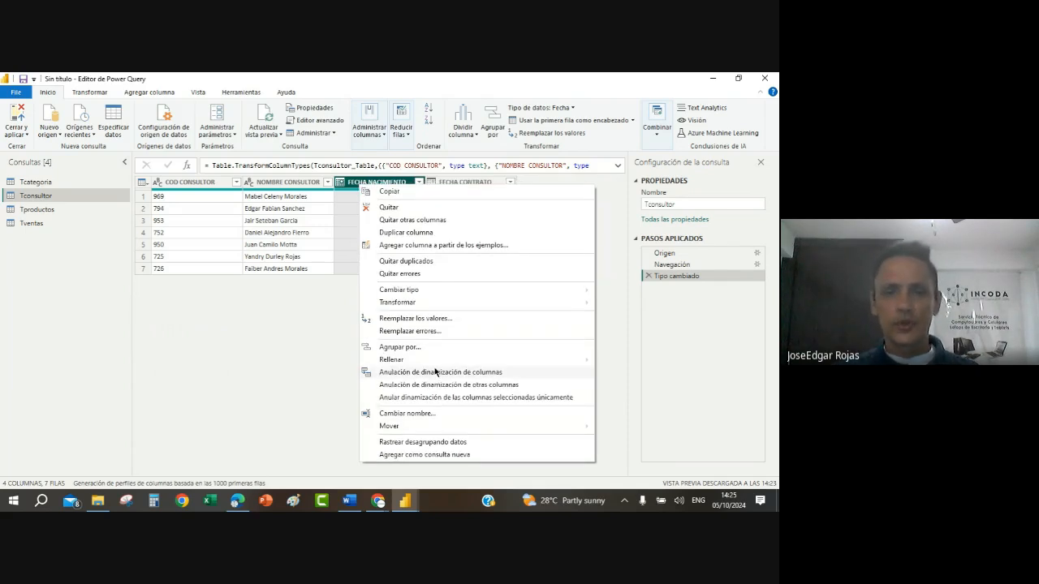
left_click(408, 236)
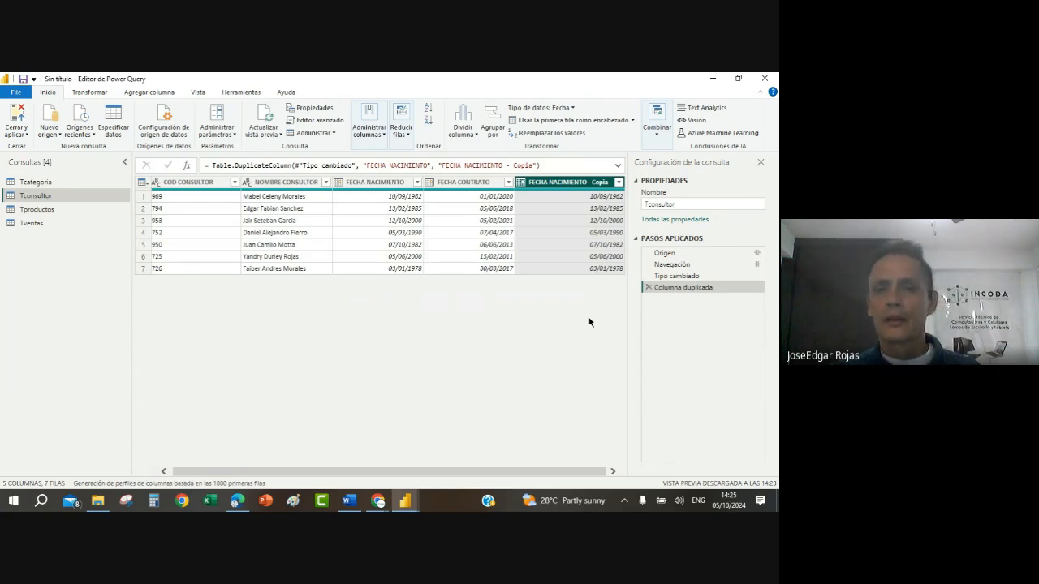
right_click(559, 185)
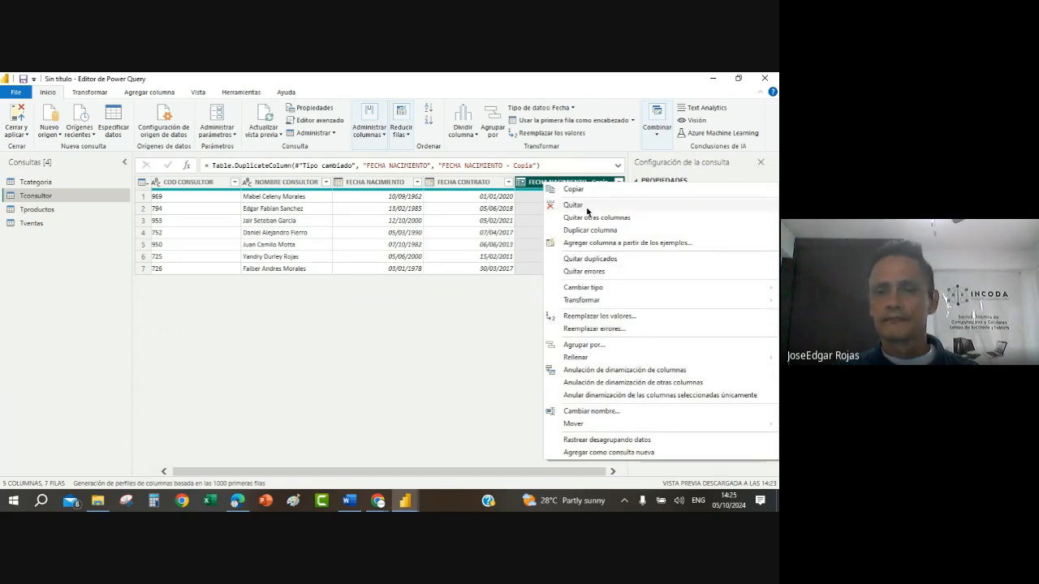
left_click(580, 411)
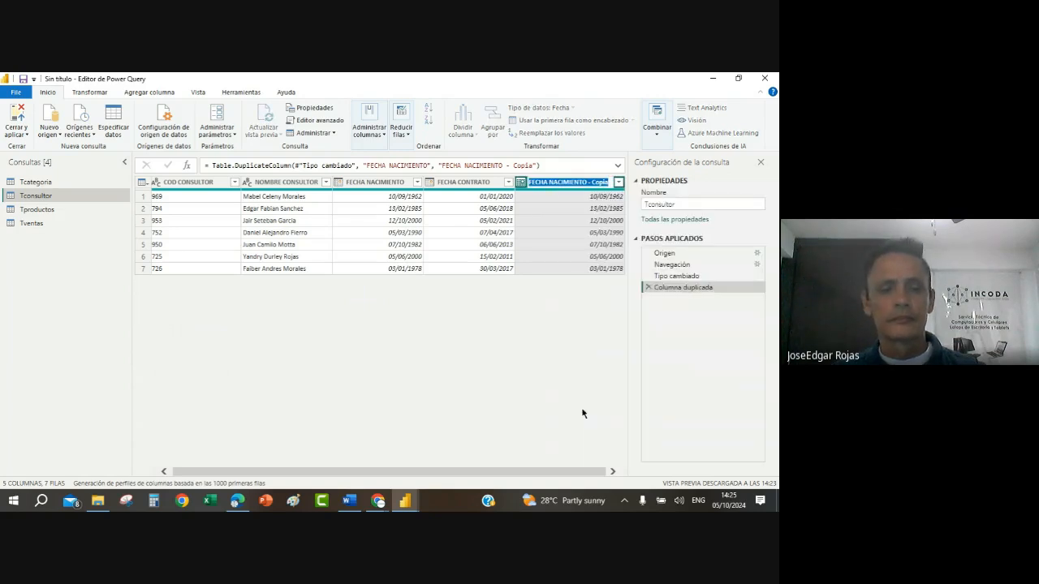
type("EDAD")
key("Return")
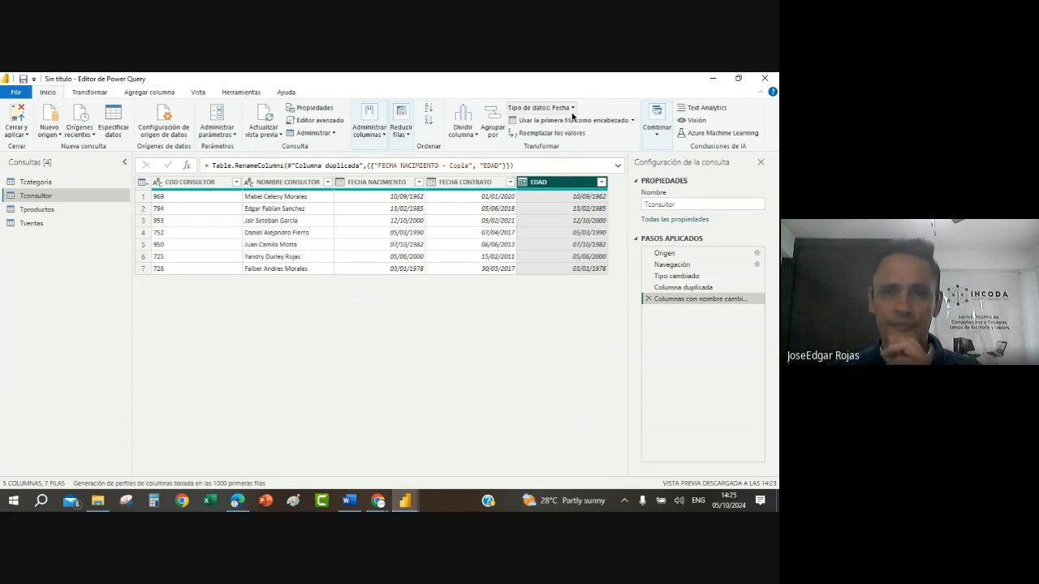
Step: Transform the EDAD column's dates into an age (Antigüedad) and convert that duration to total years
left_click(95, 91)
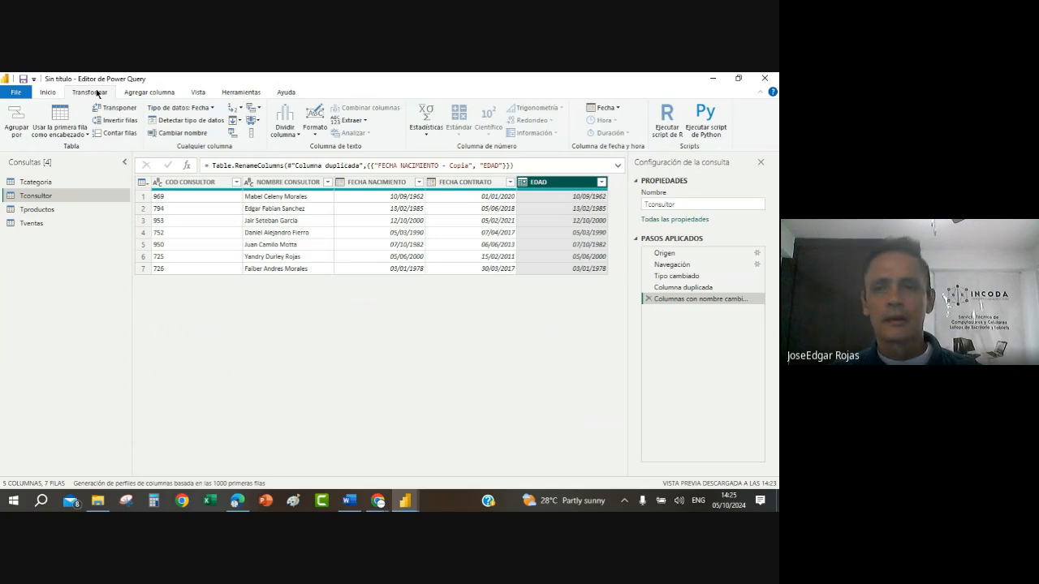
left_click(617, 109)
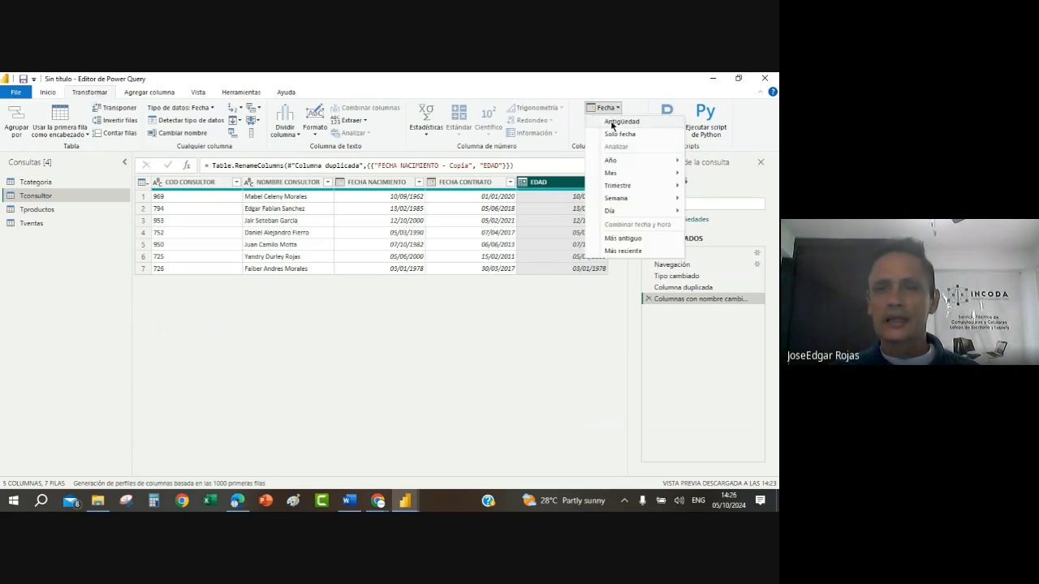
left_click(615, 122)
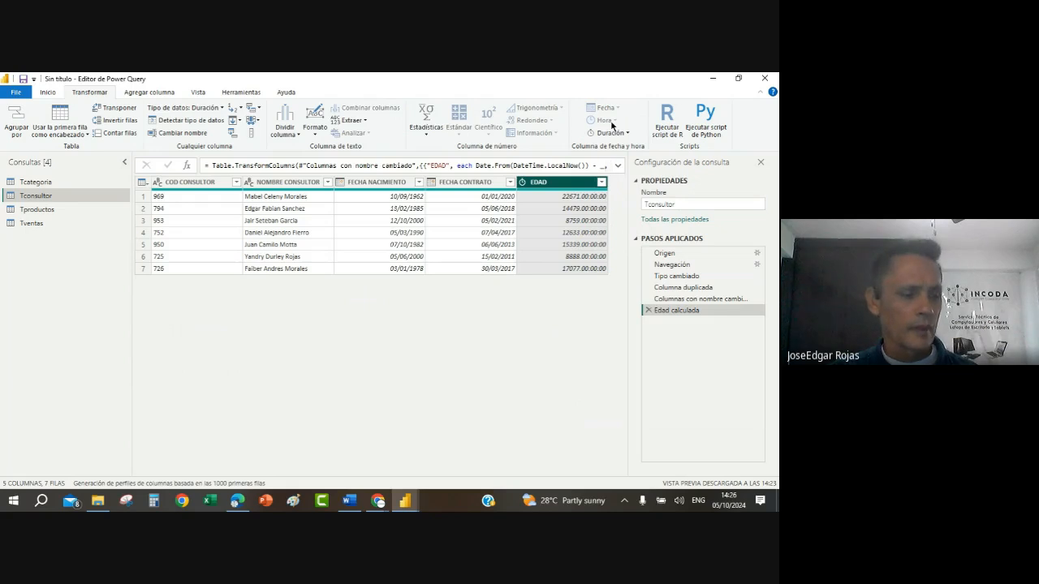
right_click(549, 187)
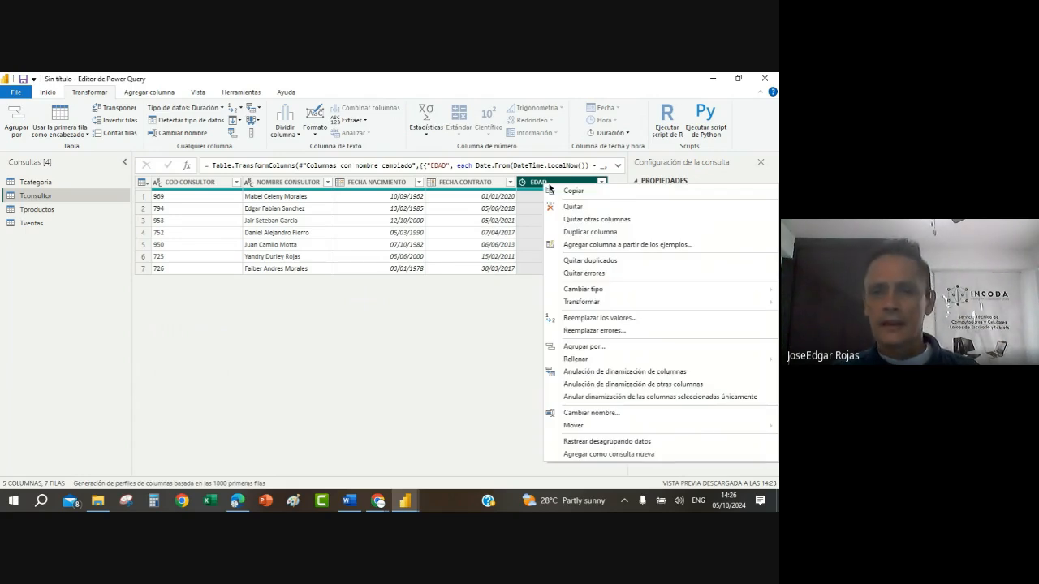
mouse_move(581, 304)
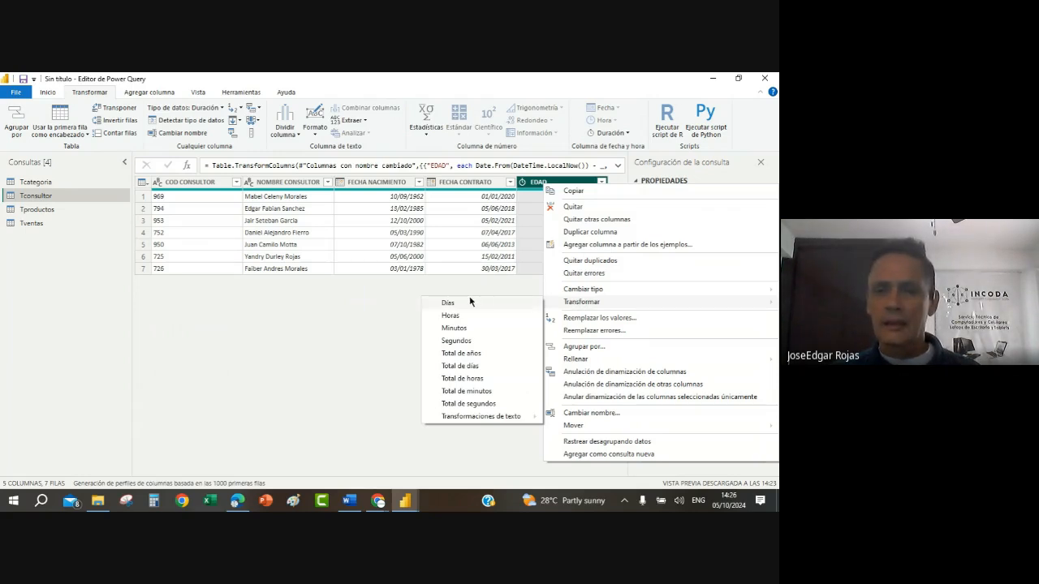
left_click(458, 355)
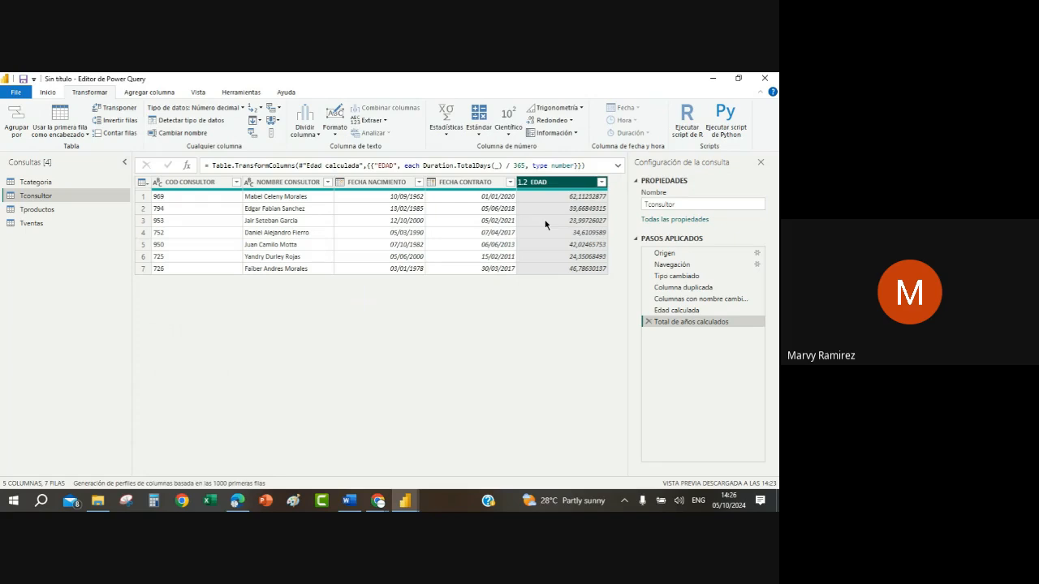
Step: Set the FECHA NACIMIENTO column's data type to Fecha and examine individual values in the EDAD column
left_click(198, 92)
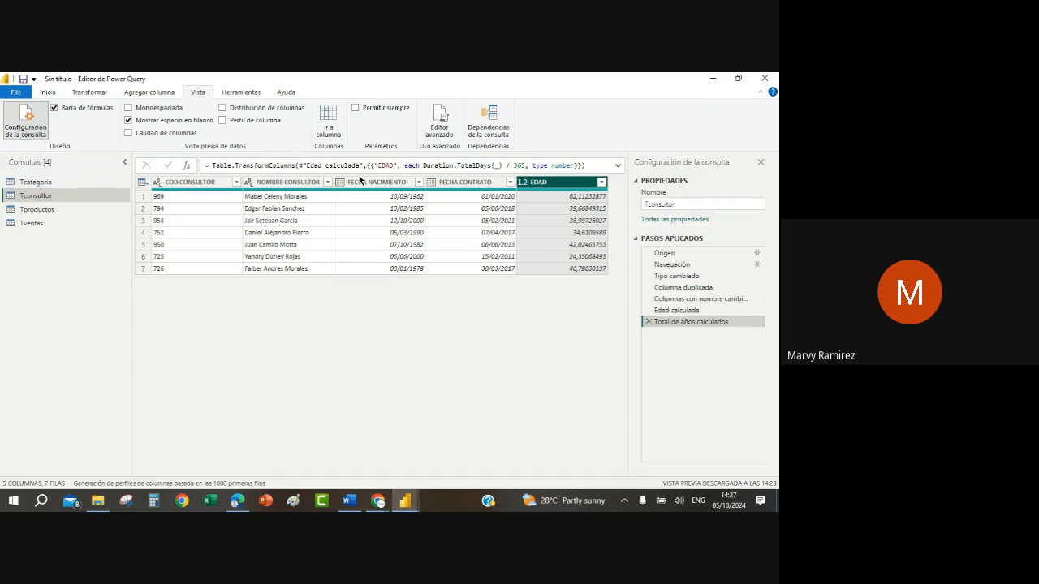
left_click(340, 181)
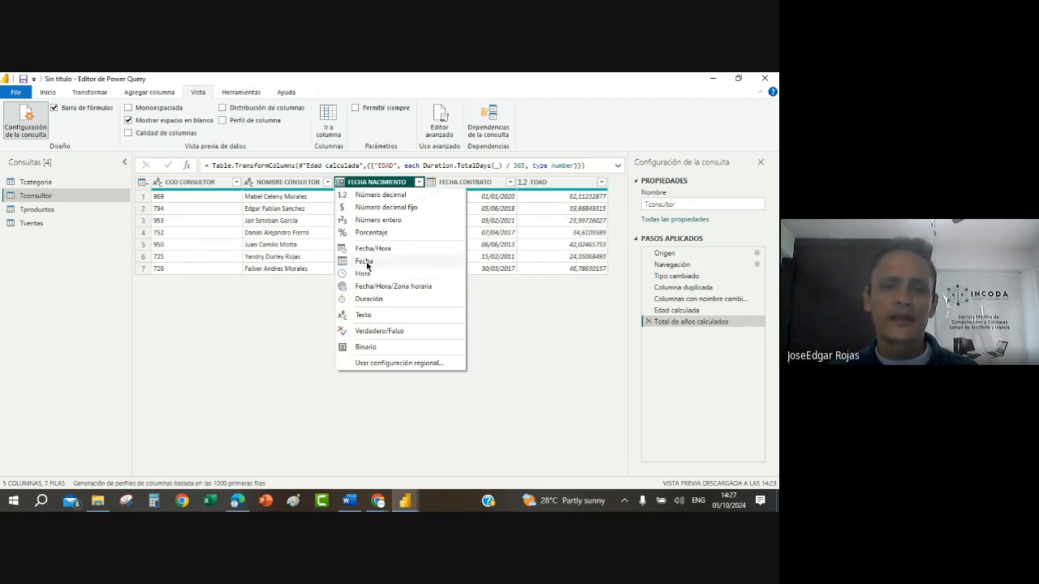
left_click(364, 261)
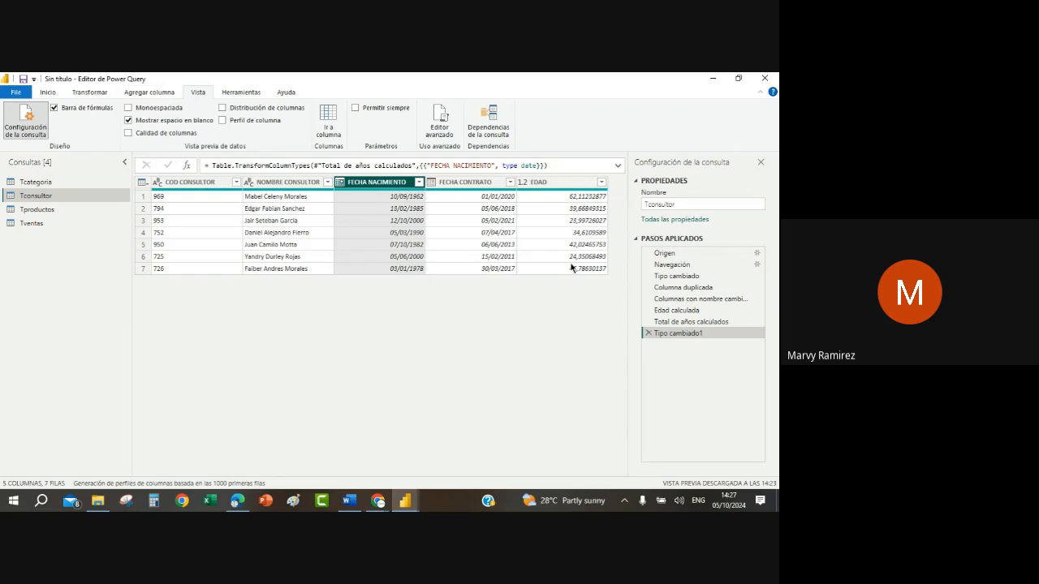
left_click(570, 235)
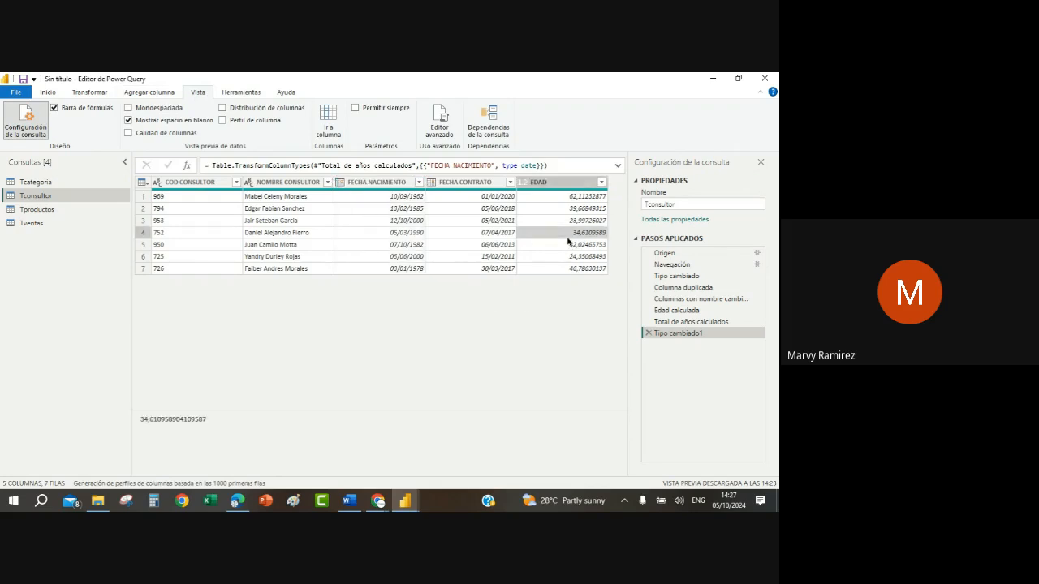
left_click(90, 94)
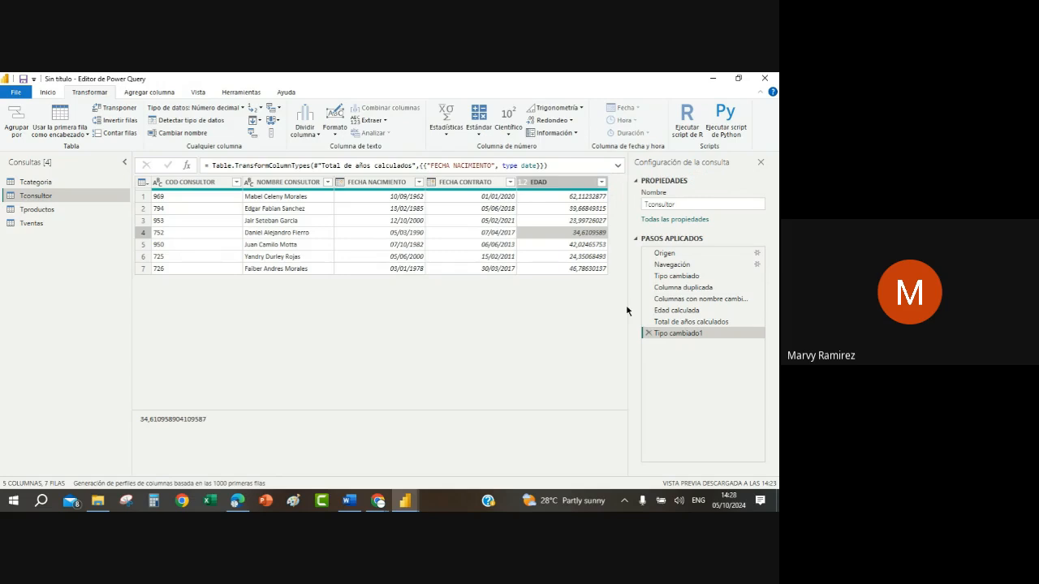
left_click(562, 221)
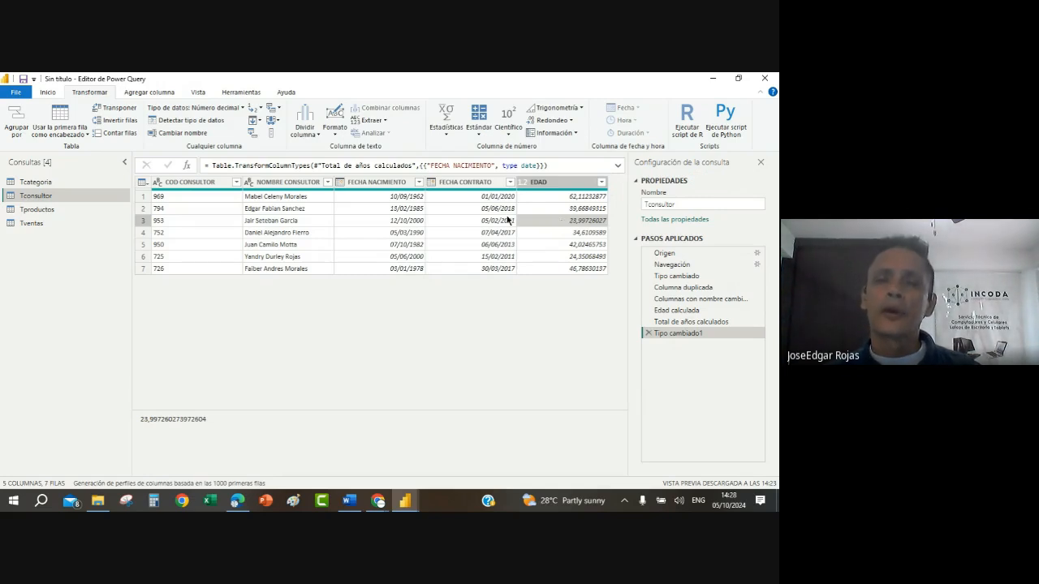
Step: Try removing the EDAD column, and delete the applied steps for that removal and for the FECHA NACIMIENTO type change
right_click(533, 182)
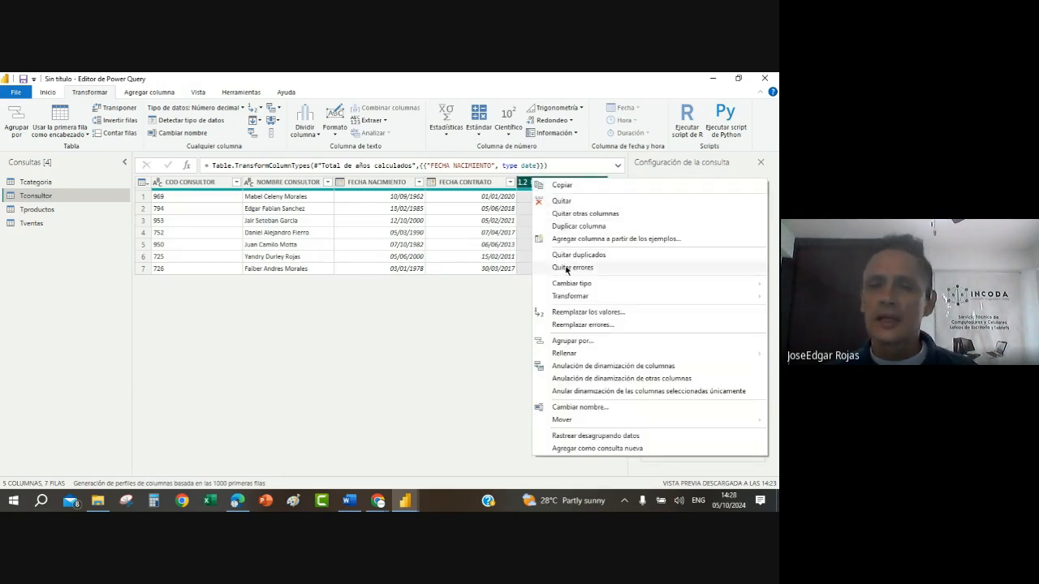
left_click(567, 206)
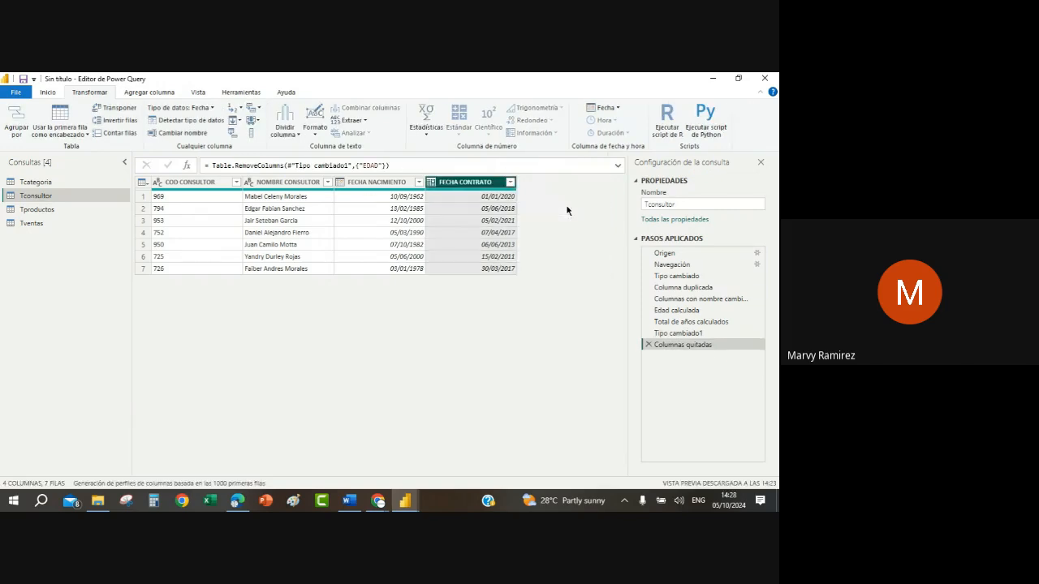
left_click(648, 344)
left_click(648, 333)
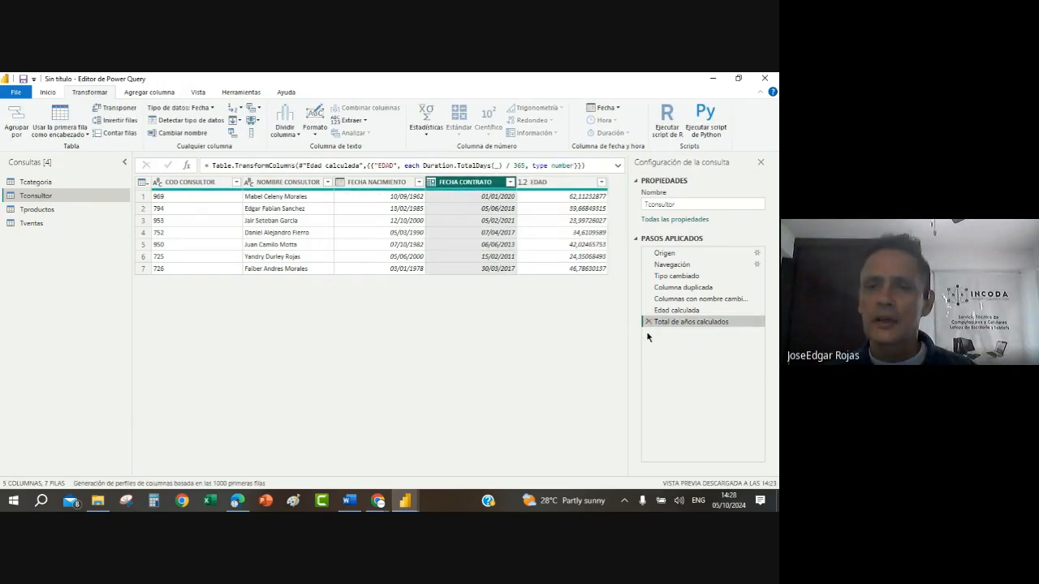
Step: Delete the applied steps for total years, calculated age, the EDAD rename and the duplicated column from the Tconsultor query
left_click(647, 322)
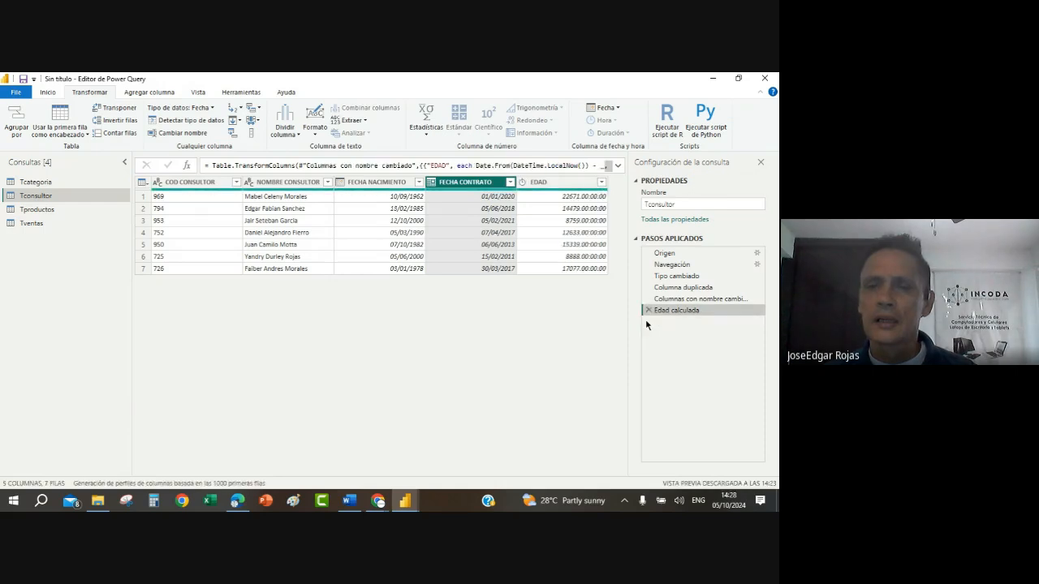
left_click(647, 311)
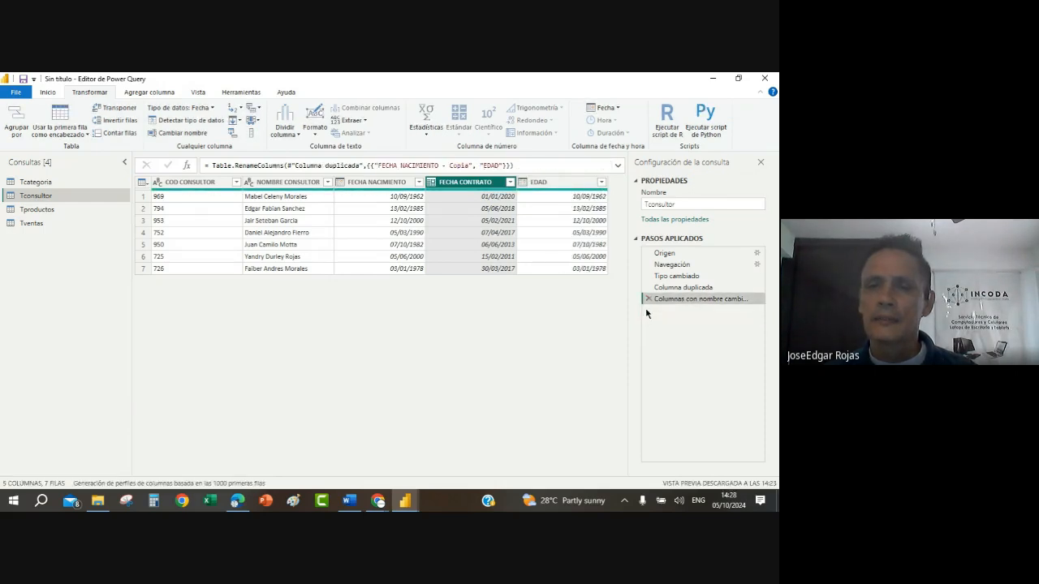
left_click(647, 298)
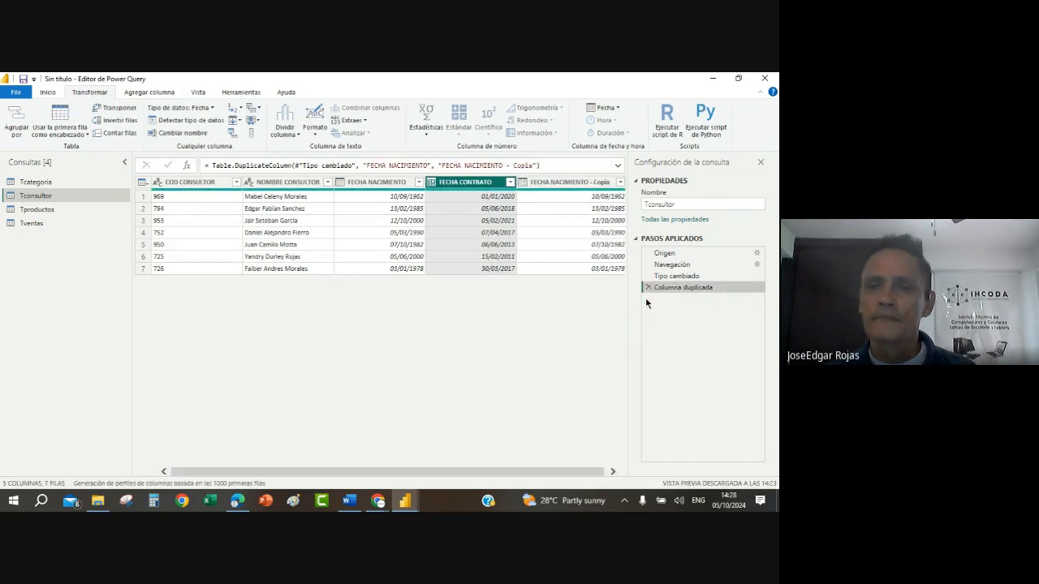
left_click(647, 288)
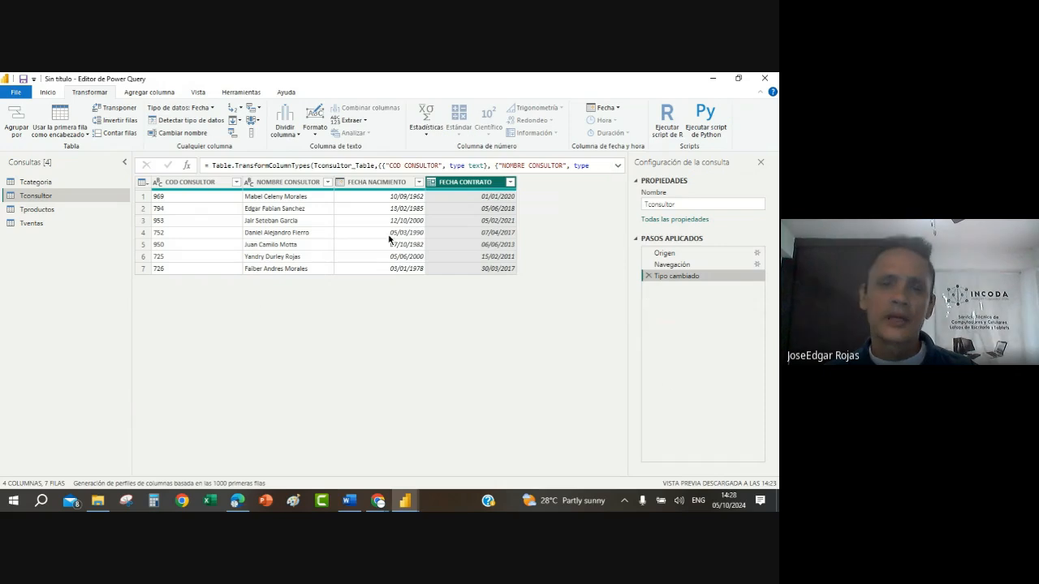
Step: Duplicate the FECHA NACIMIENTO column in Tconsultor again and rename the copy EDAD
left_click(390, 234)
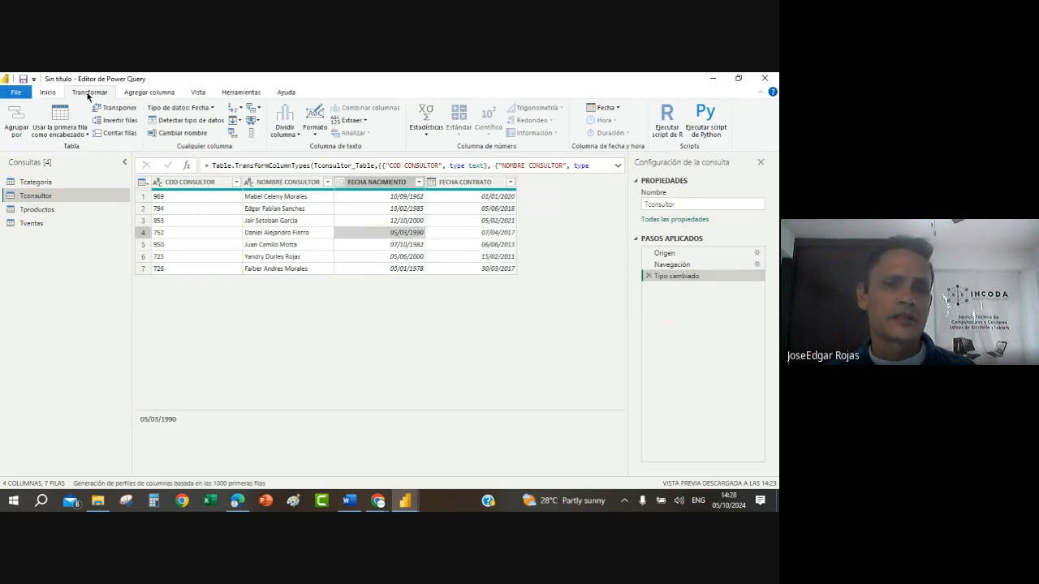
left_click(395, 221)
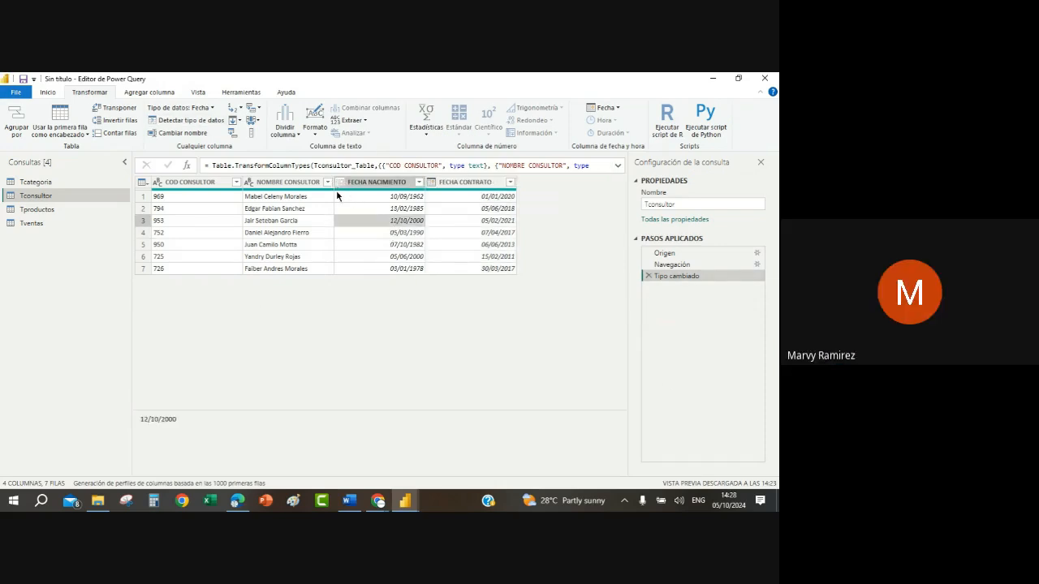
right_click(391, 184)
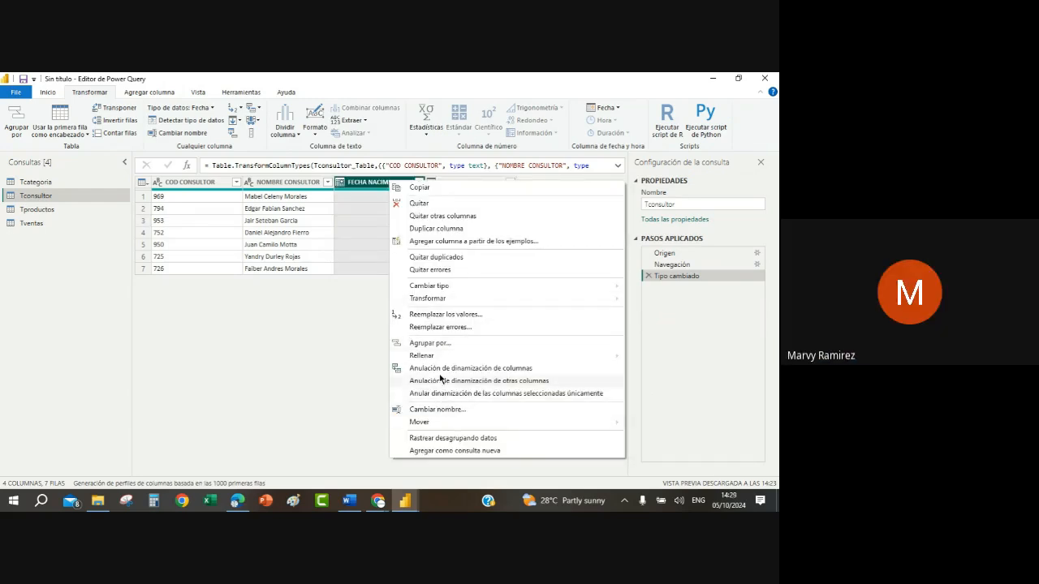
left_click(429, 232)
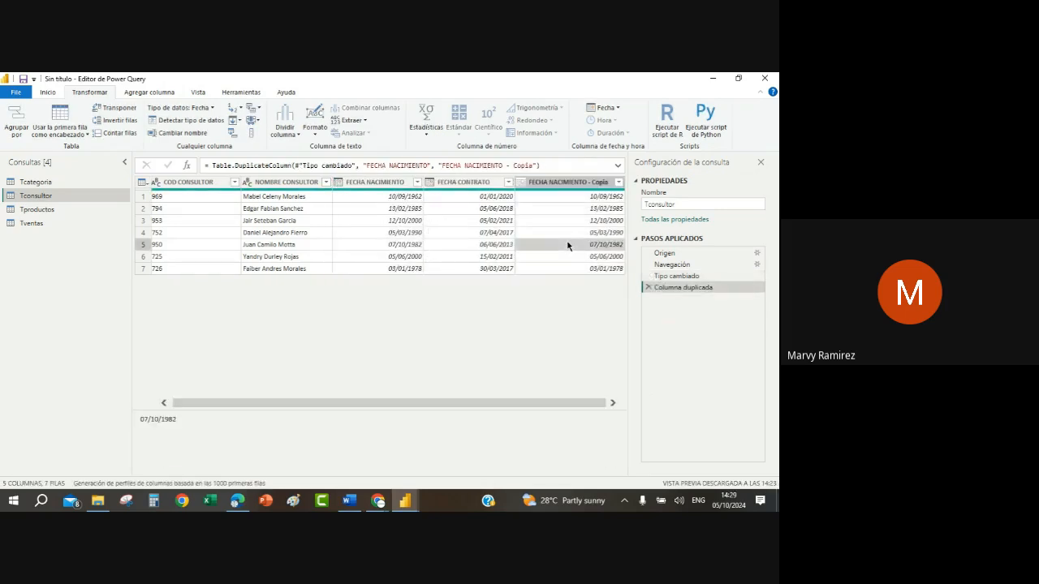
left_click(579, 185)
right_click(579, 185)
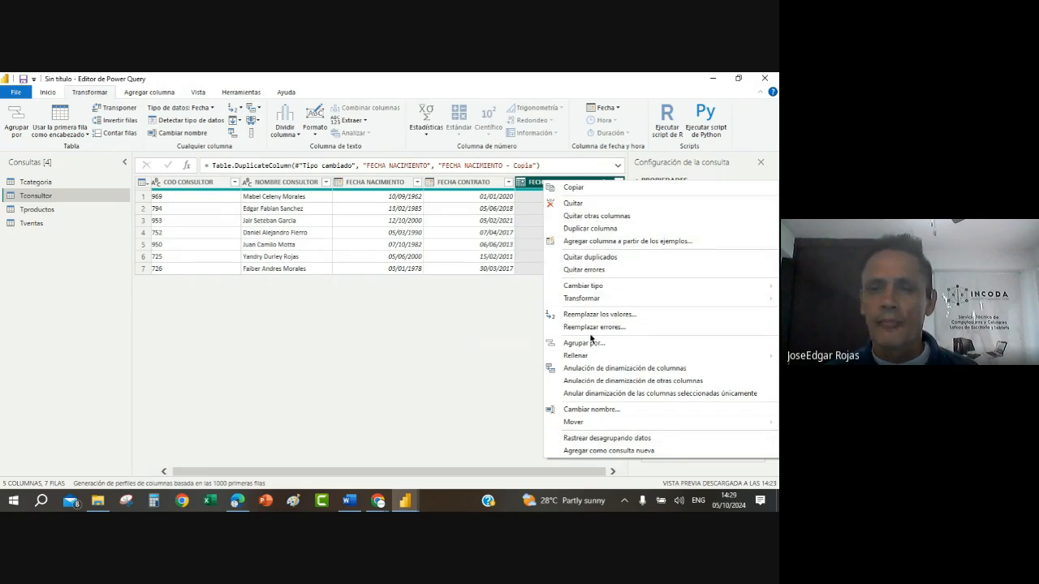
left_click(591, 409)
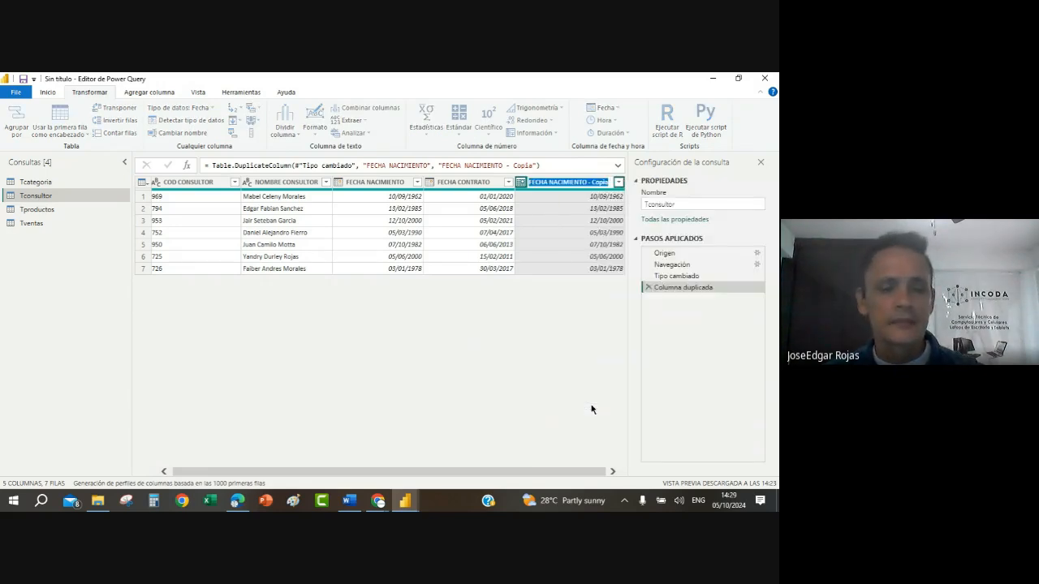
key("Return")
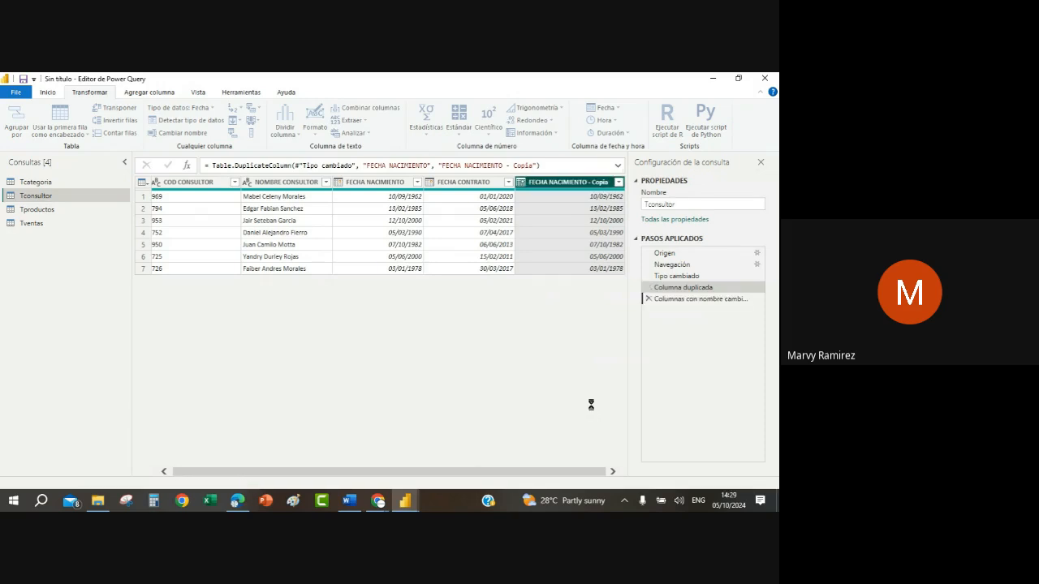
Step: Transform the dates in the EDAD column into an age duration with the Antigüedad date operation
left_click(570, 234)
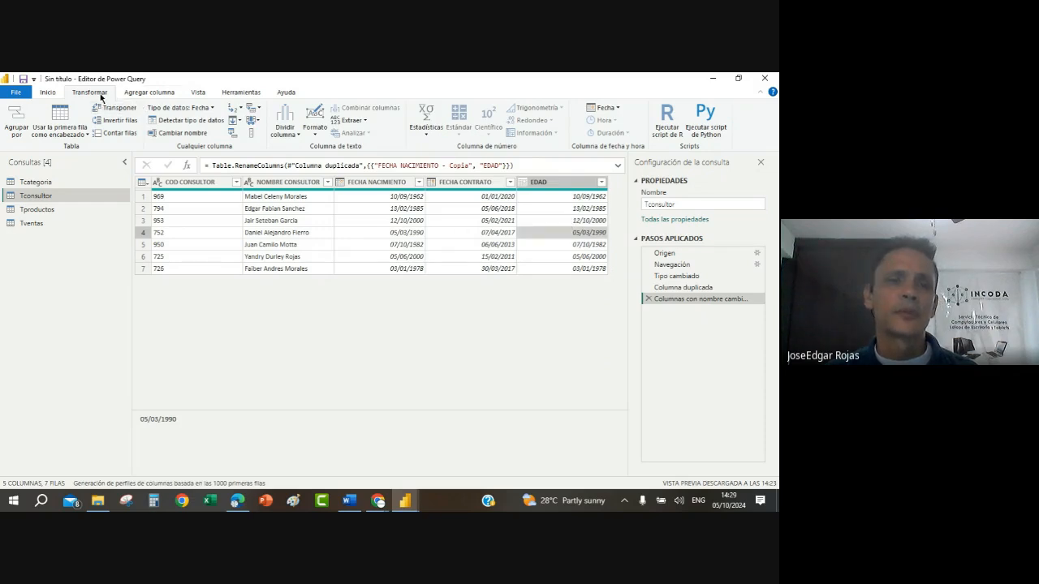
left_click(617, 108)
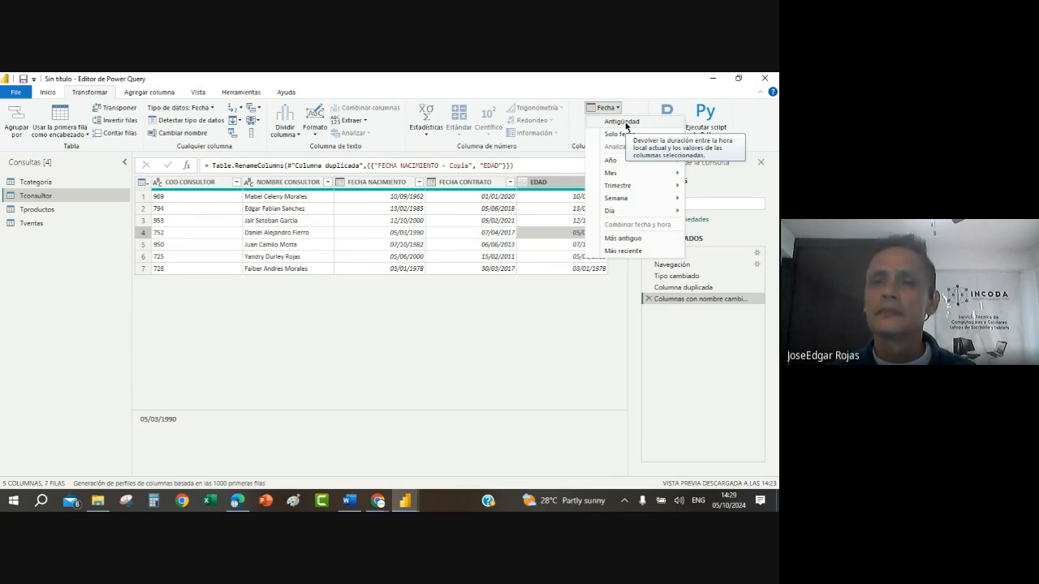
left_click(621, 122)
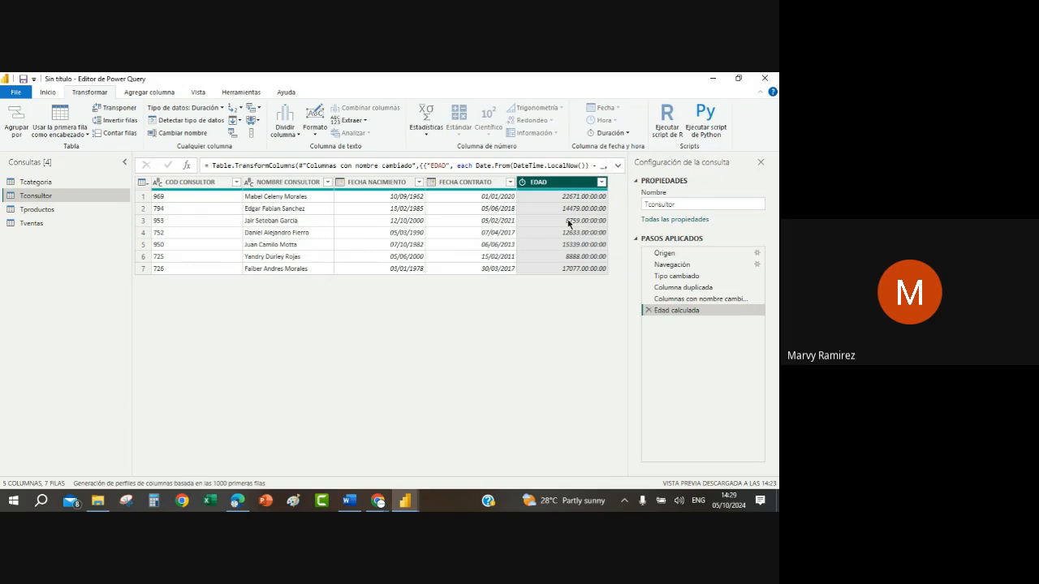
Step: Convert the EDAD duration to total years (Total de años) and set the column's data type to Número entero
right_click(551, 186)
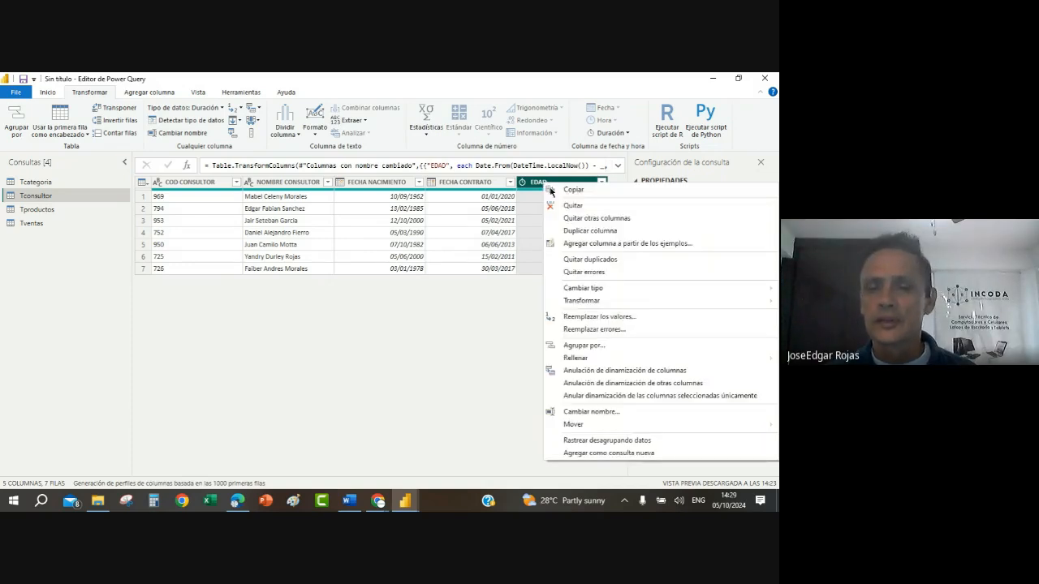
mouse_move(586, 303)
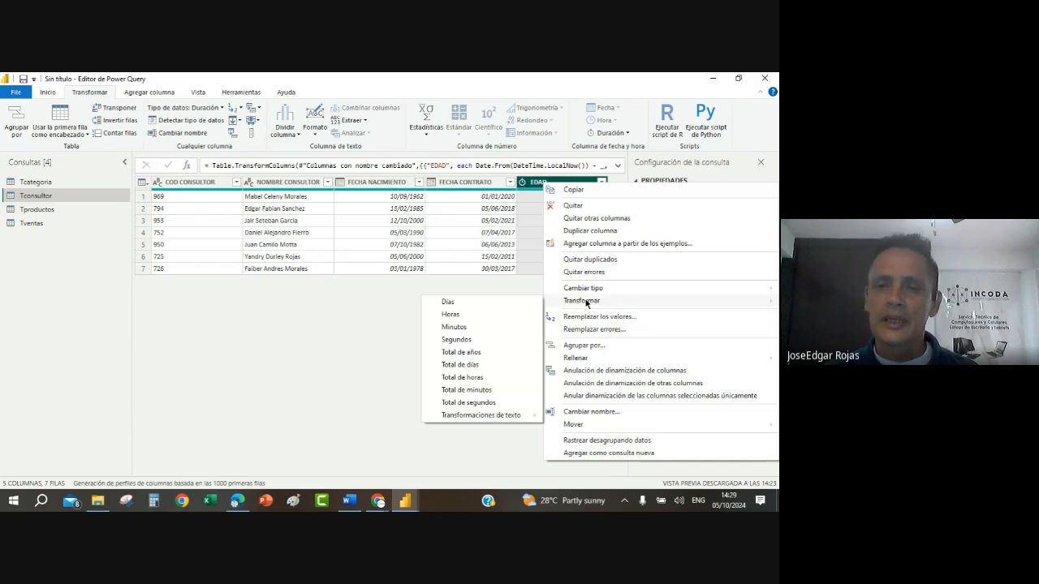
left_click(466, 353)
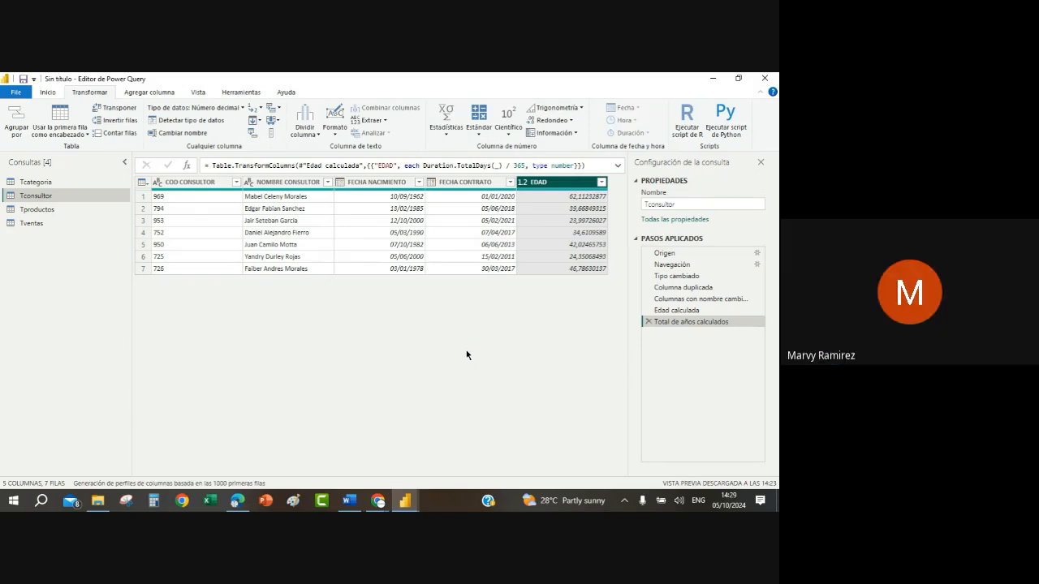
left_click(523, 182)
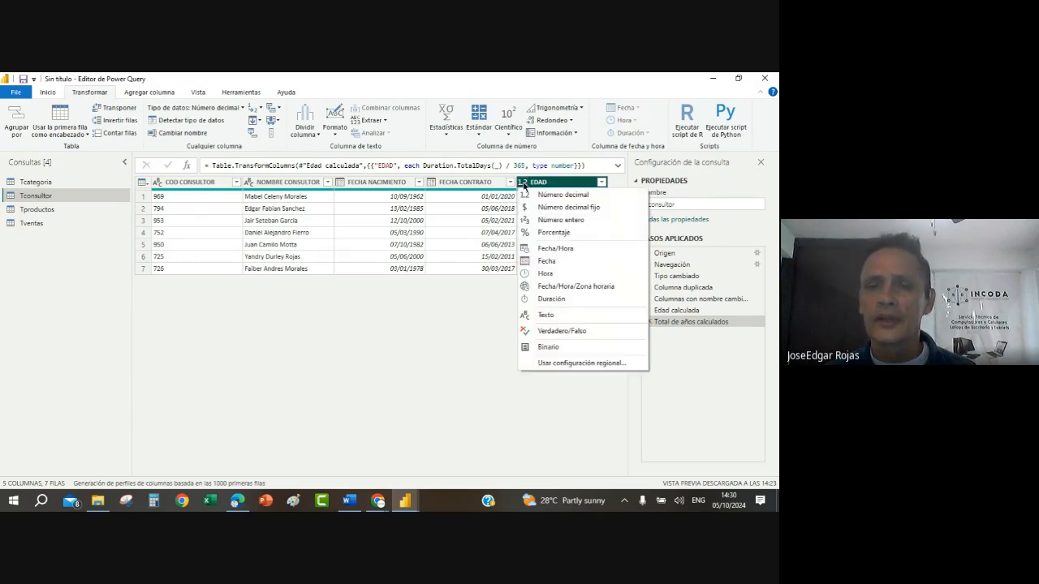
left_click(568, 221)
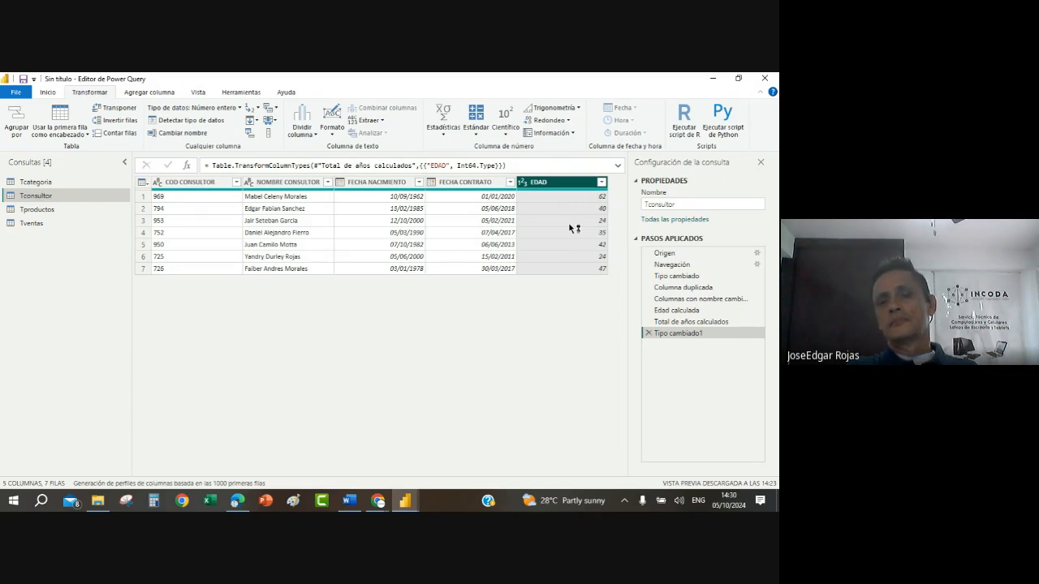
Step: Duplicate the FECHA CONTRATO column and rename the copy ANTIGUEDAD
left_click(471, 181)
right_click(471, 182)
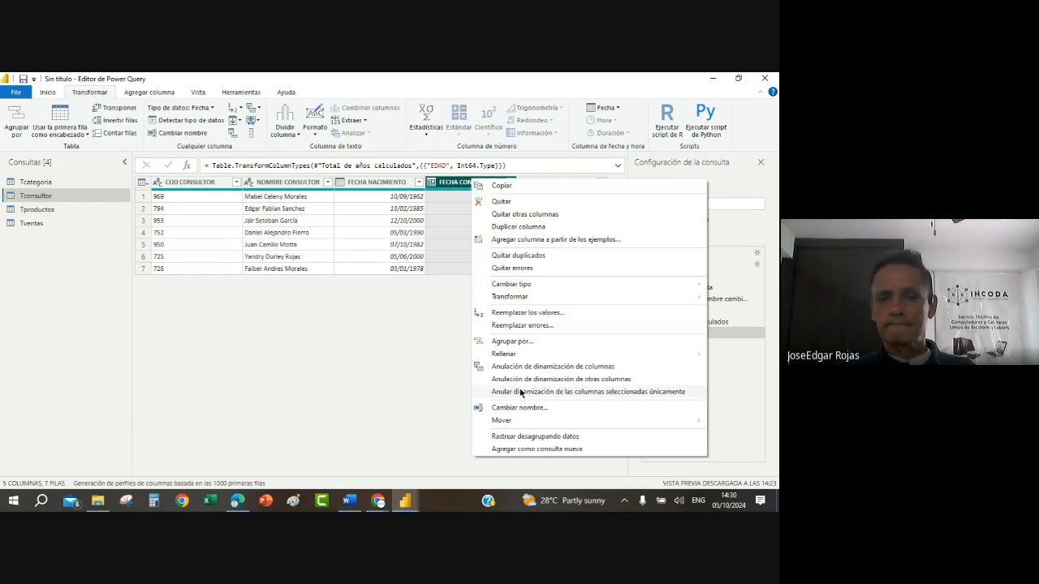
left_click(514, 227)
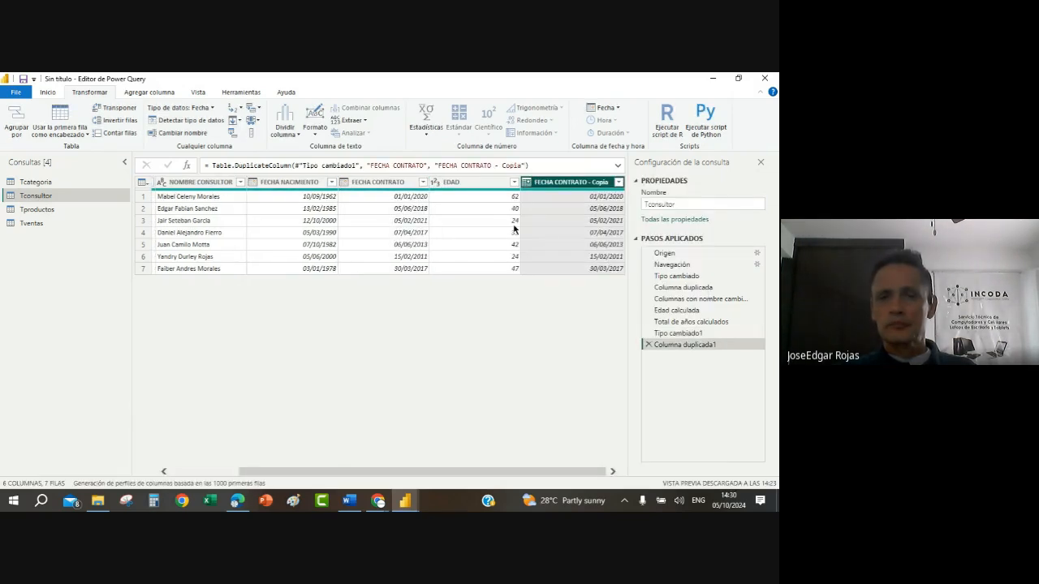
right_click(562, 183)
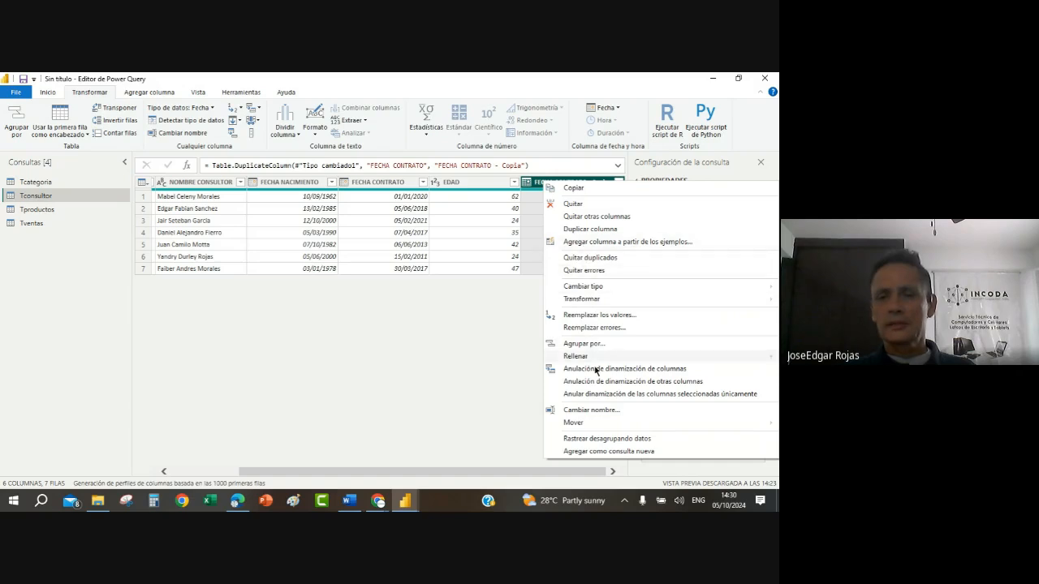
left_click(593, 411)
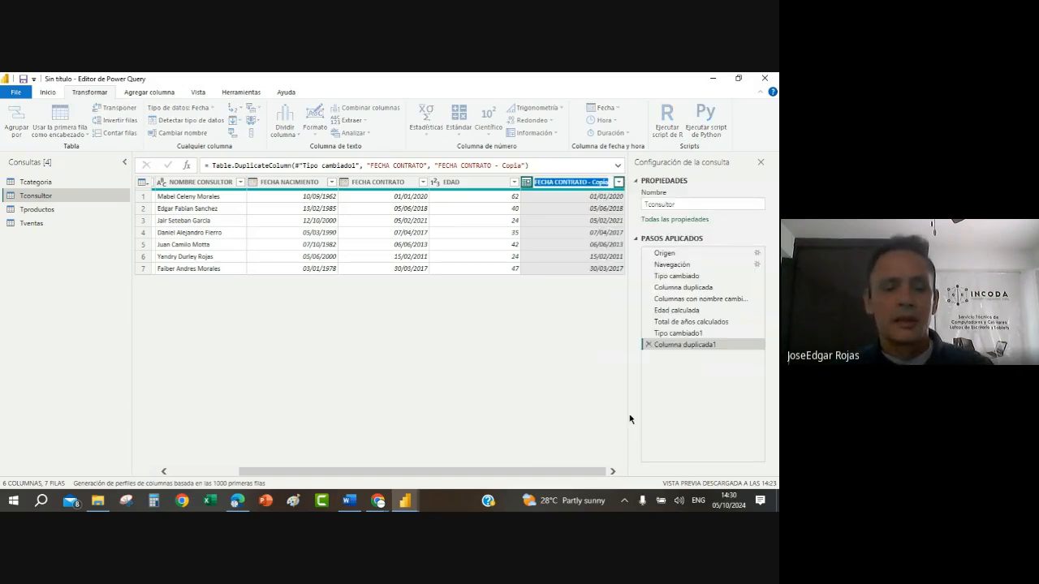
type("ANTIGUEDAD")
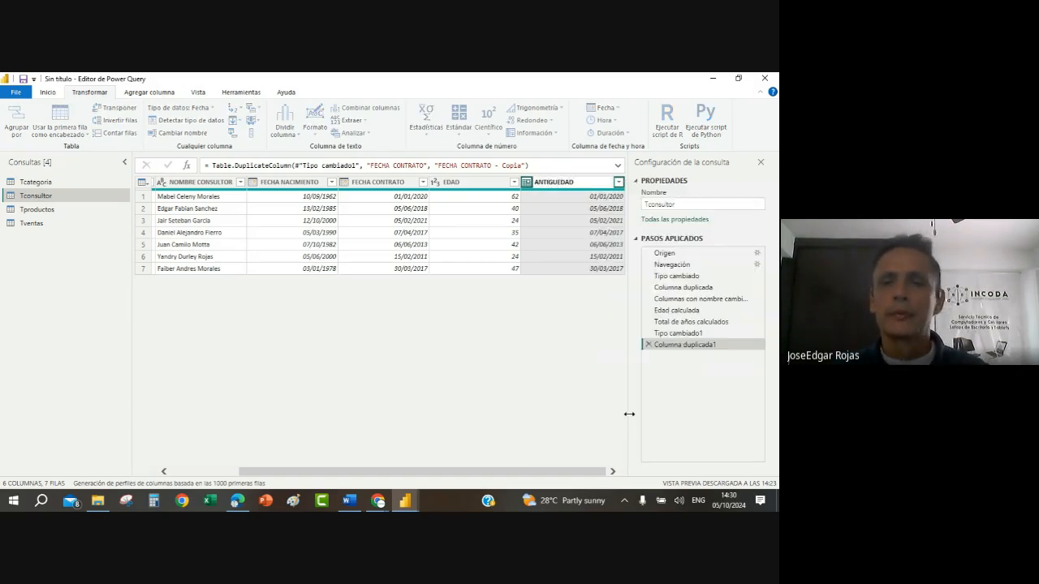
key("Return")
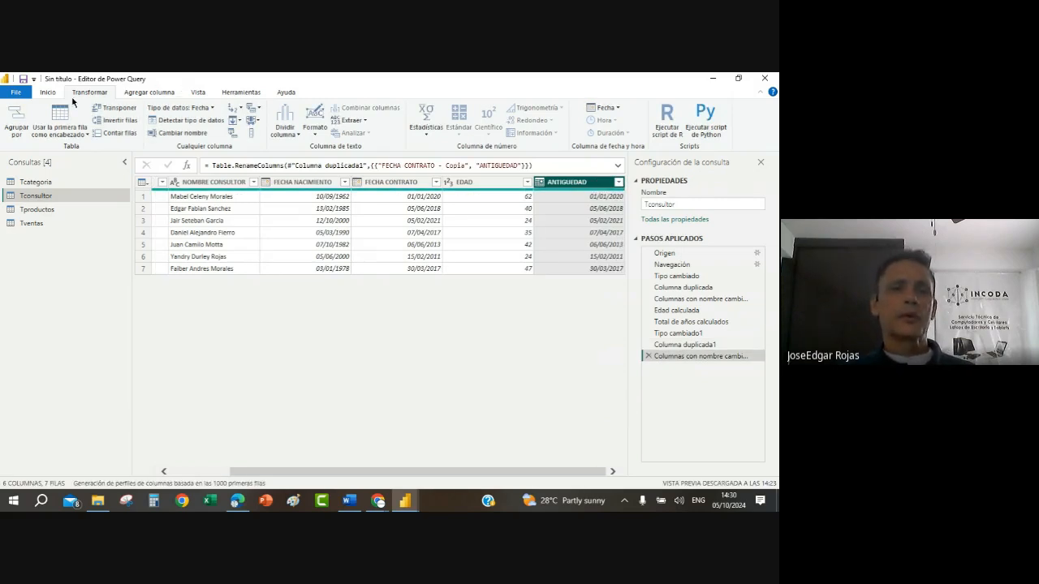
Step: Transform the ANTIGUEDAD column's dates with the Antigüedad operation and convert the resulting duration to total years
left_click(604, 107)
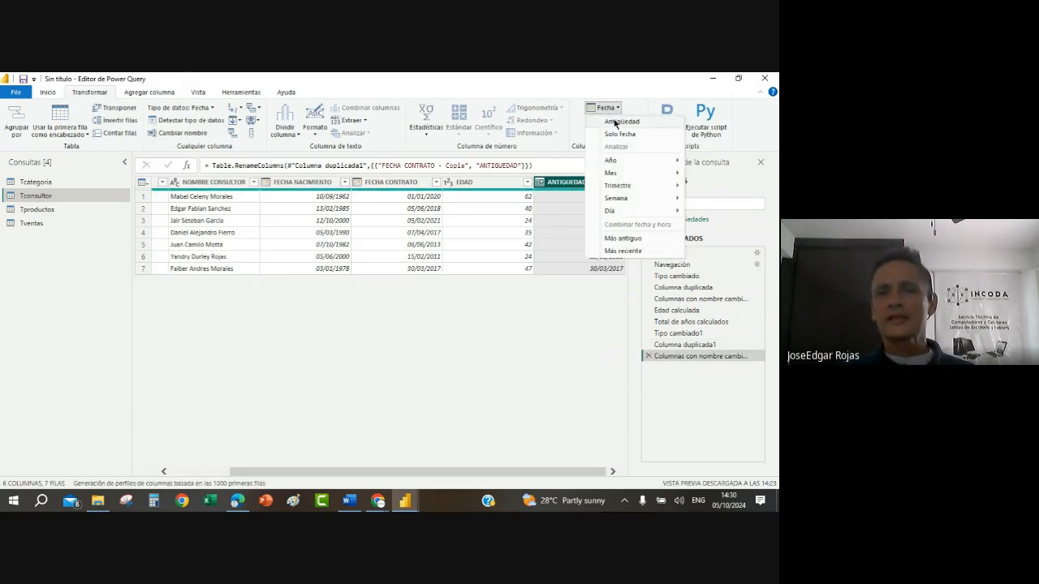
left_click(618, 122)
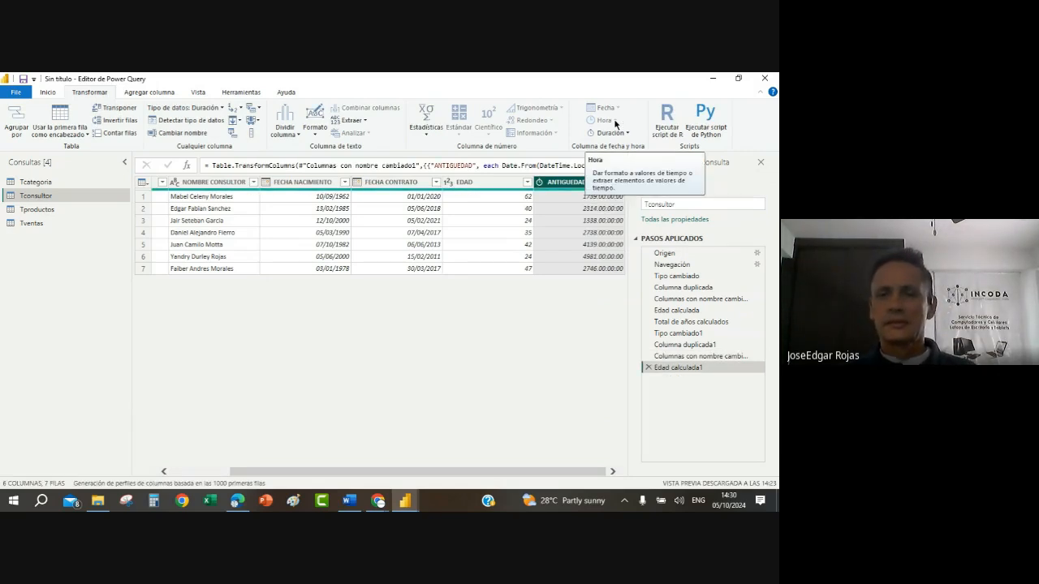
right_click(576, 183)
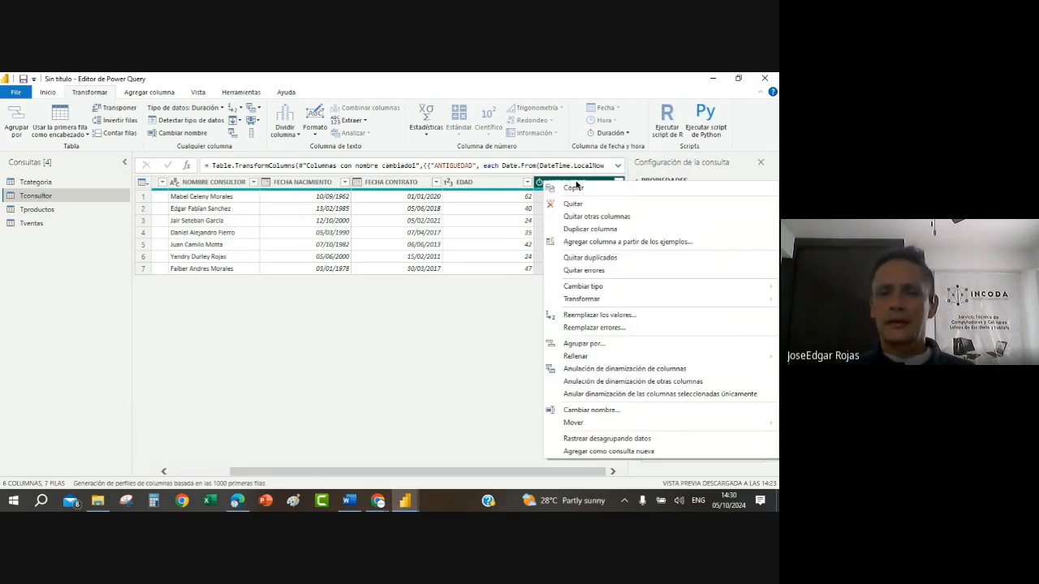
mouse_move(597, 302)
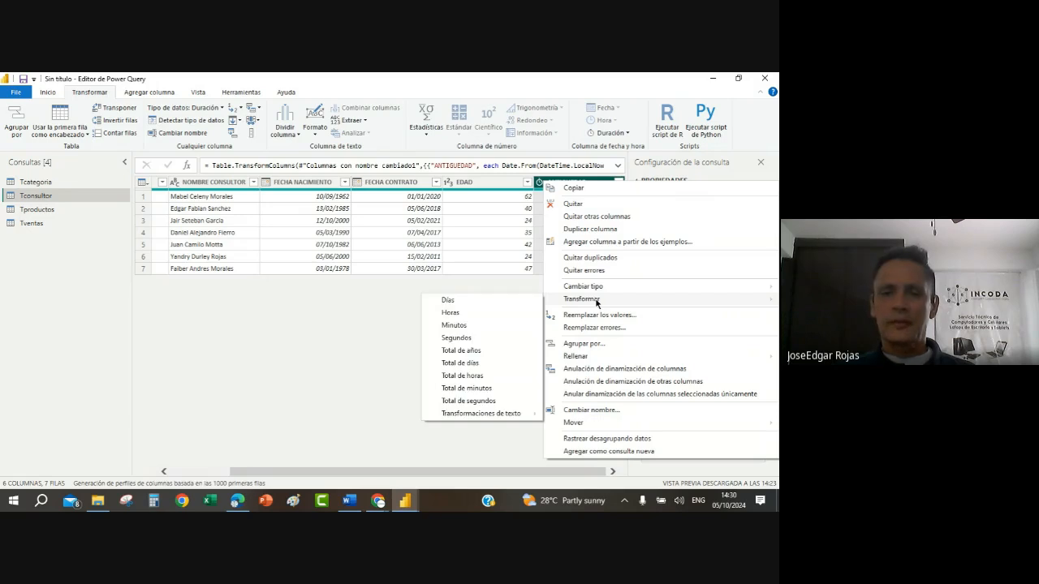
left_click(465, 354)
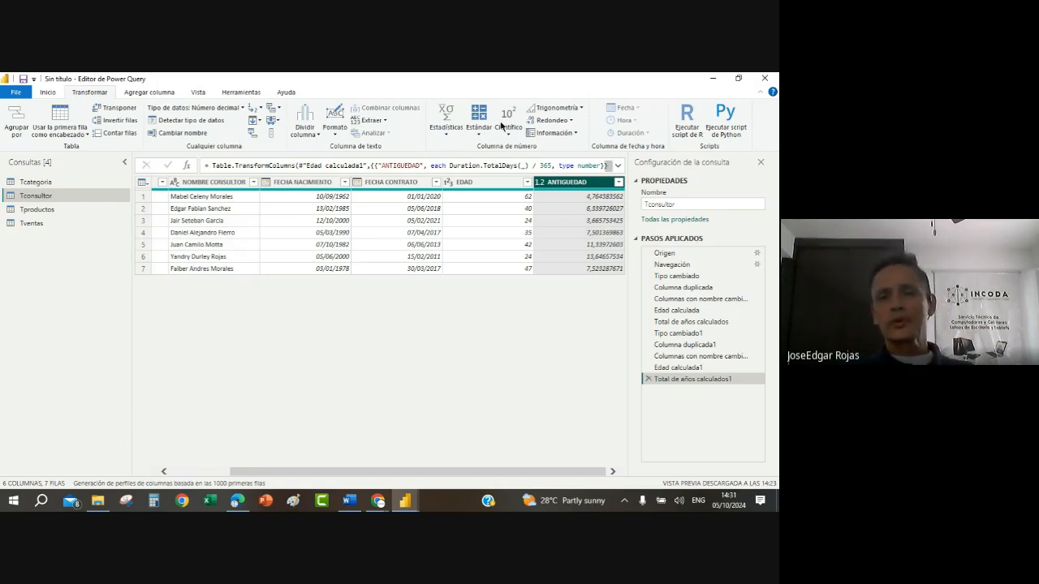
Step: Round the ANTIGUEDAD column's values to 1 decimal place with the Redondear transformation
right_click(563, 185)
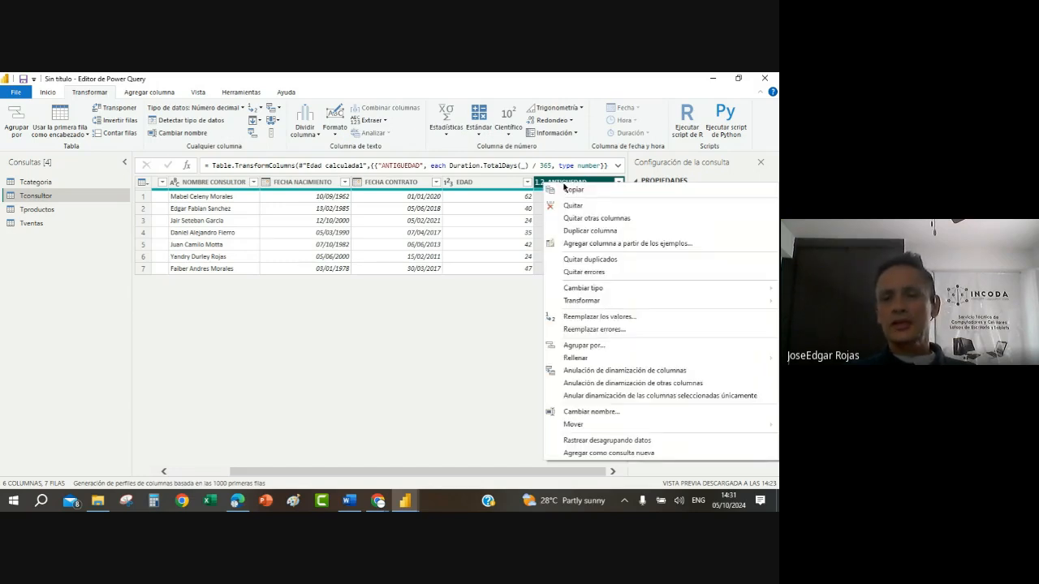
mouse_move(590, 302)
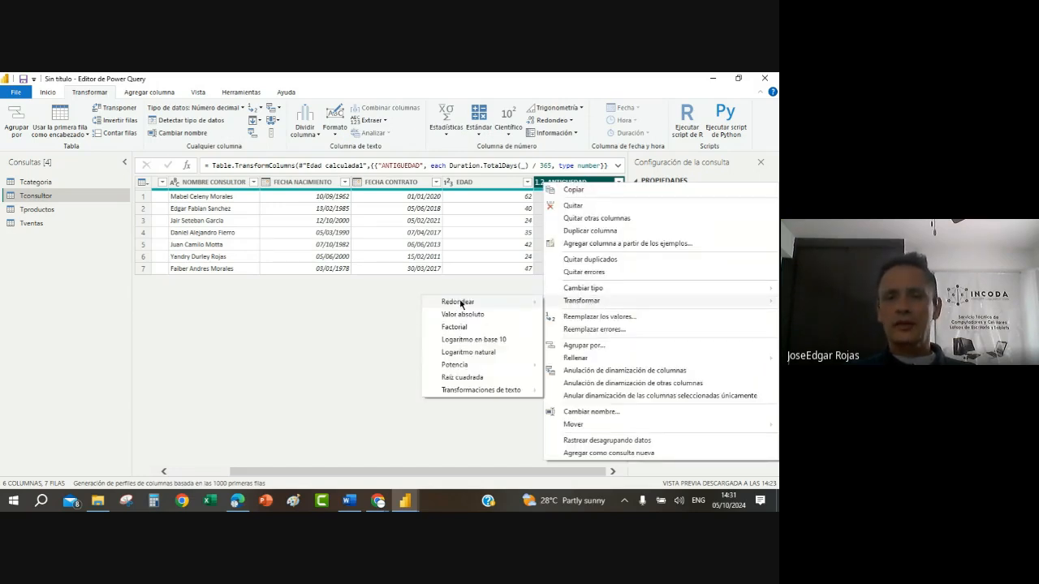
mouse_move(460, 303)
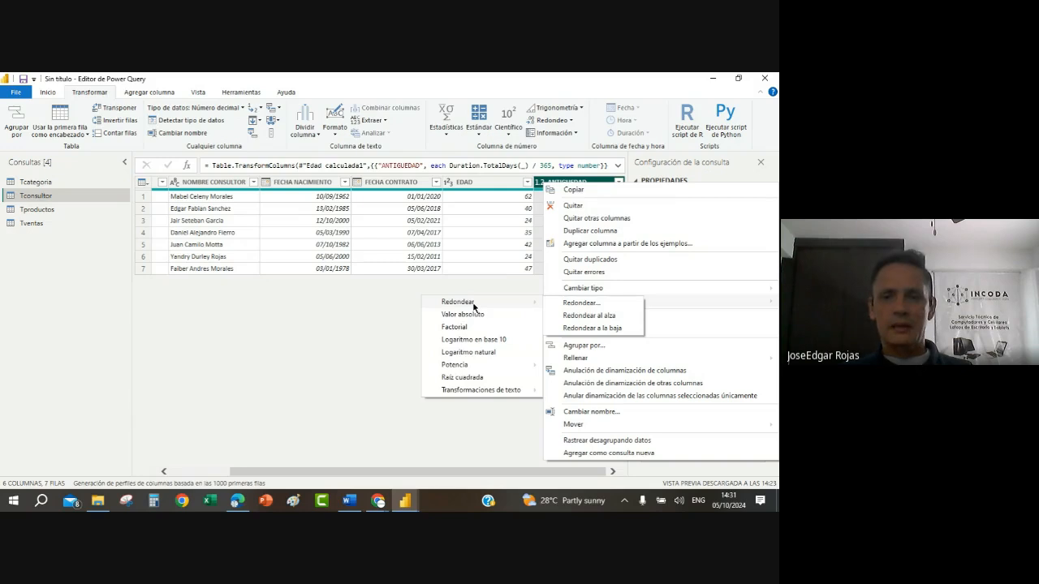
left_click(590, 305)
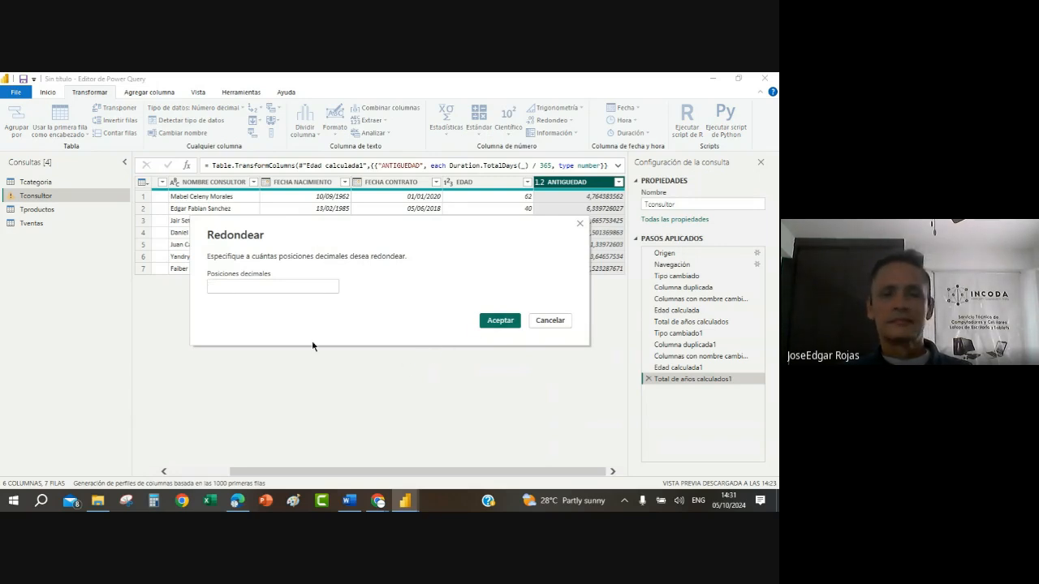
type("1")
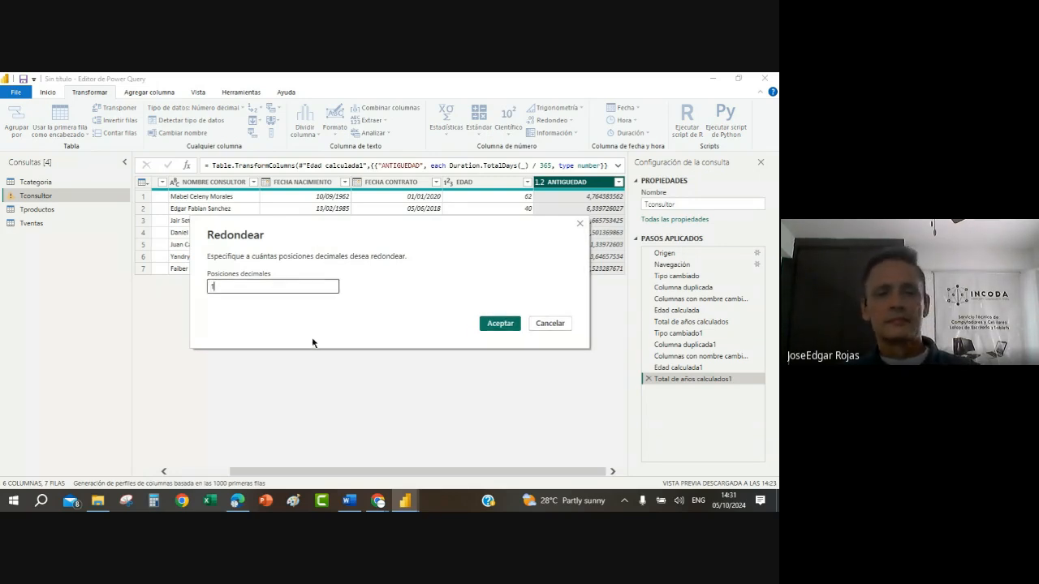
left_click(497, 323)
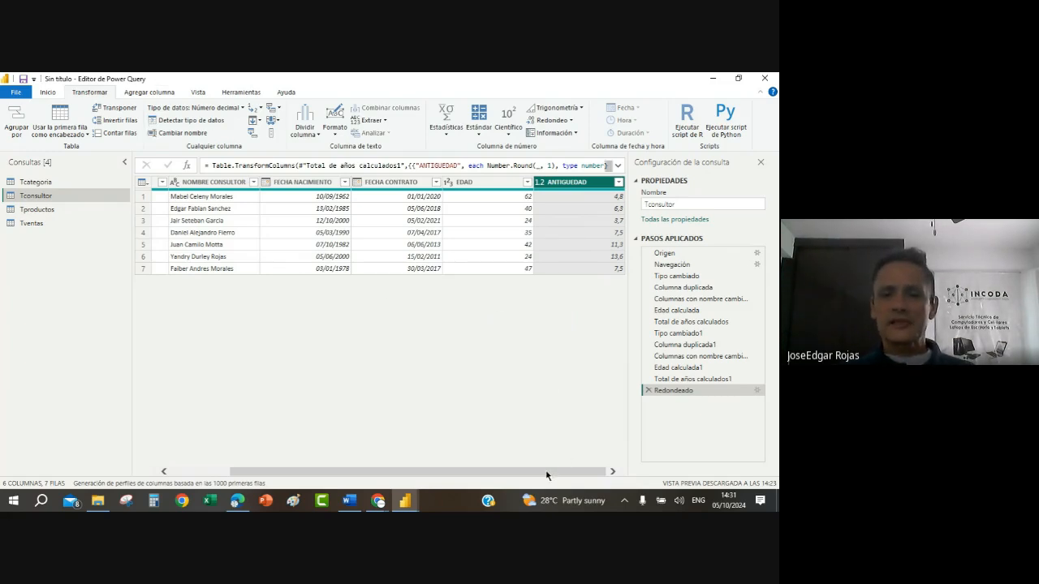
left_click_drag(552, 476, 354, 477)
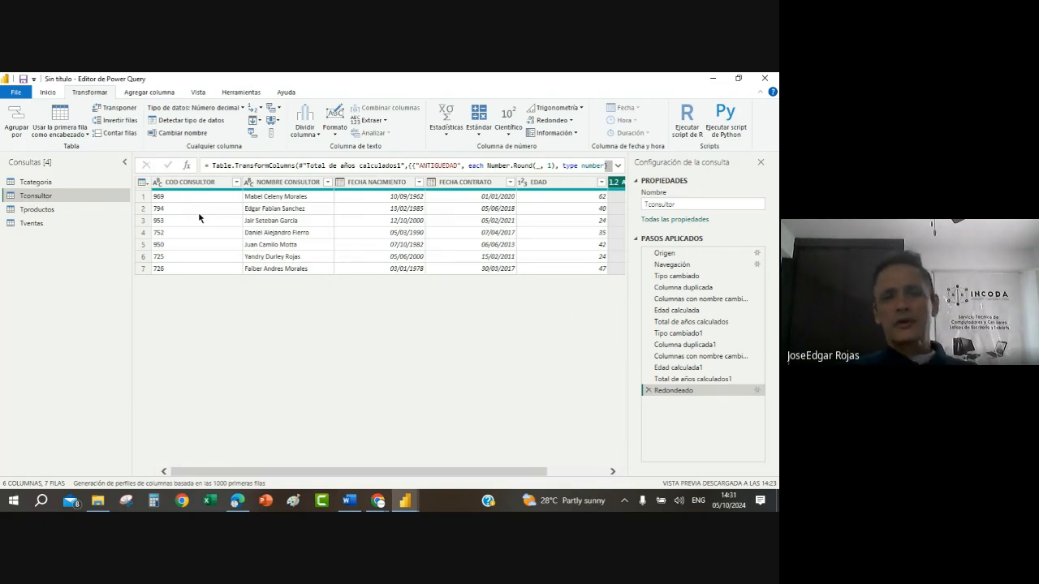
Step: In the Tproductos query, set the COD PRODUCTO column's data type to Texto, replacing the existing conversion
left_click(29, 209)
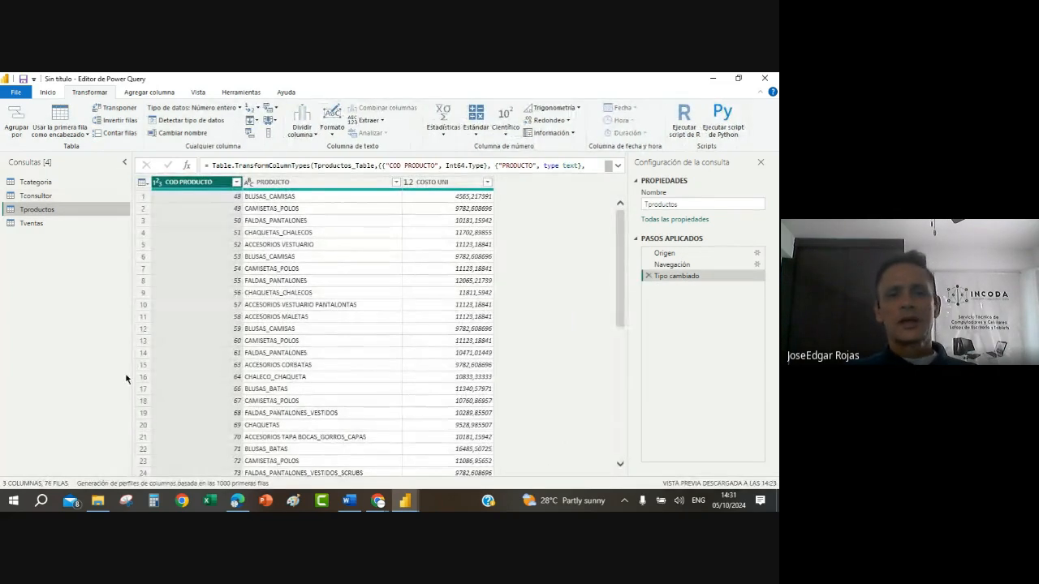
left_click(157, 182)
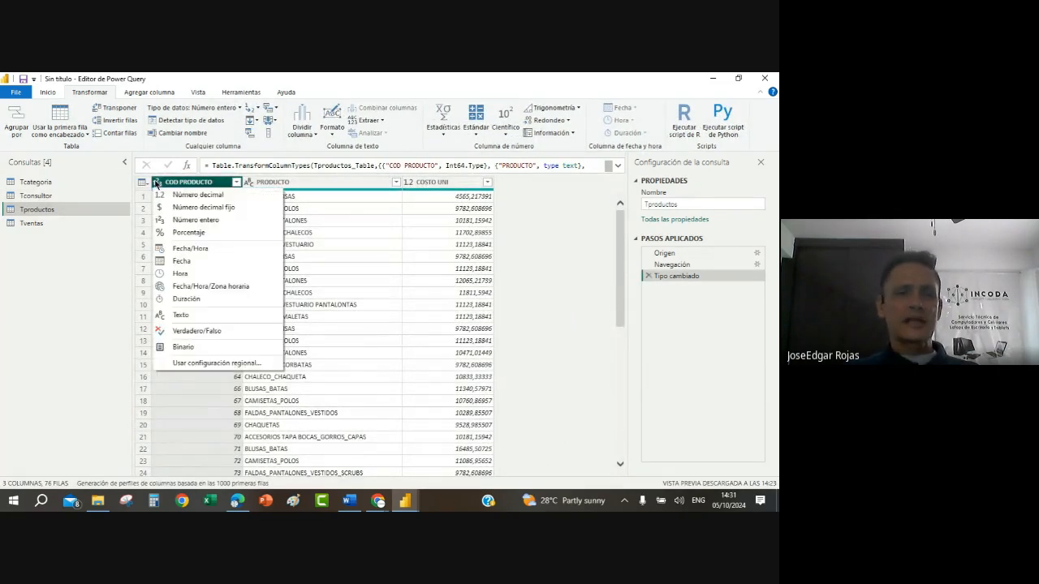
left_click(201, 316)
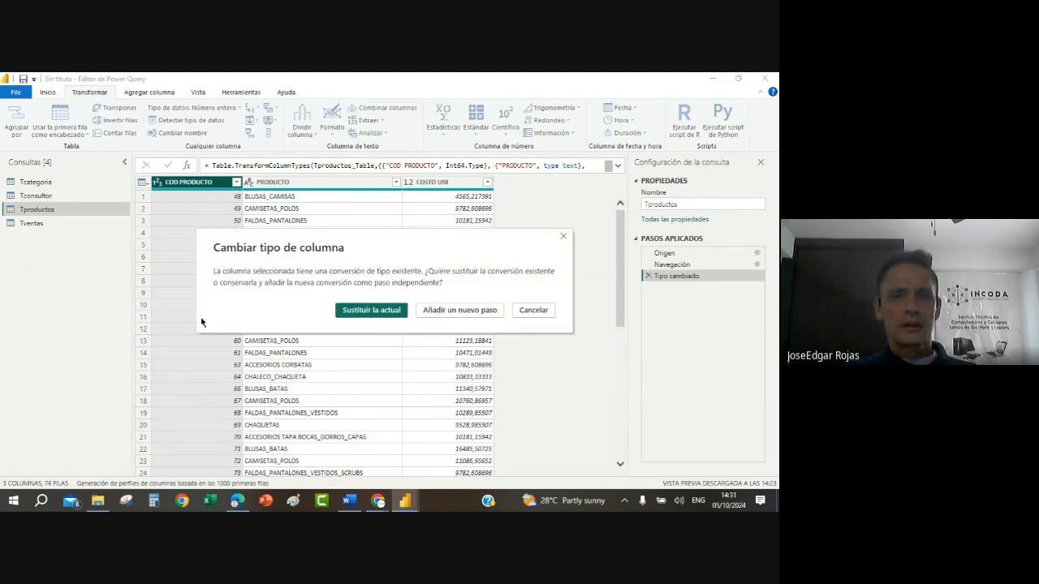
left_click(379, 309)
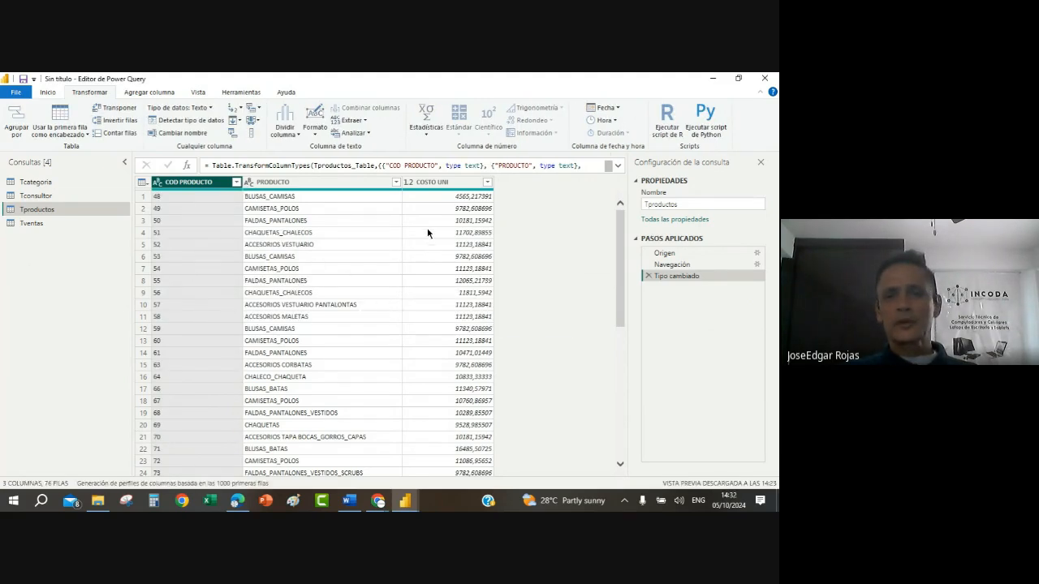
Step: Change the COSTO UNI column's data type to Número entero, replacing the existing conversion
left_click(409, 183)
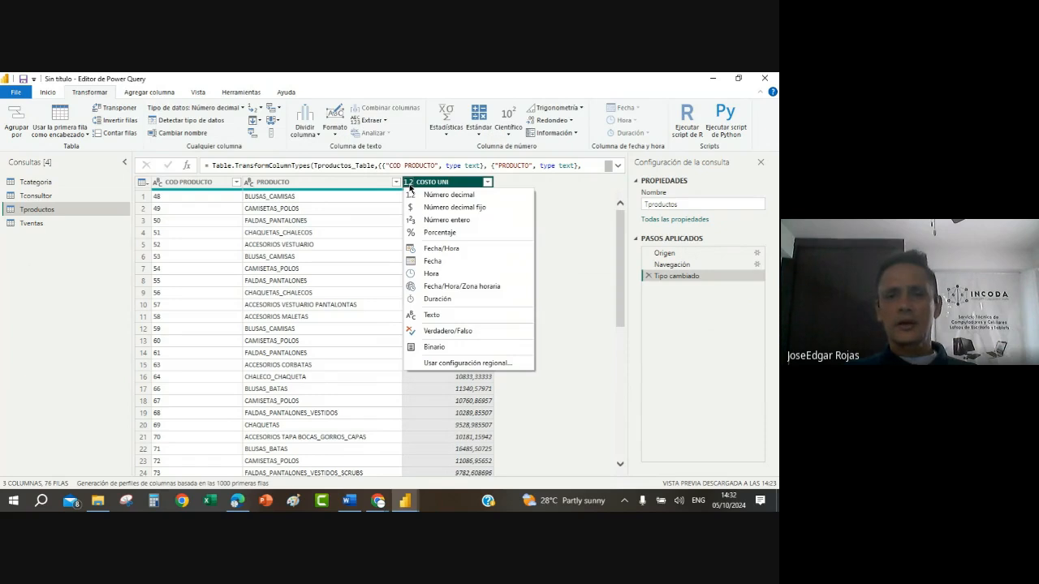
left_click(430, 233)
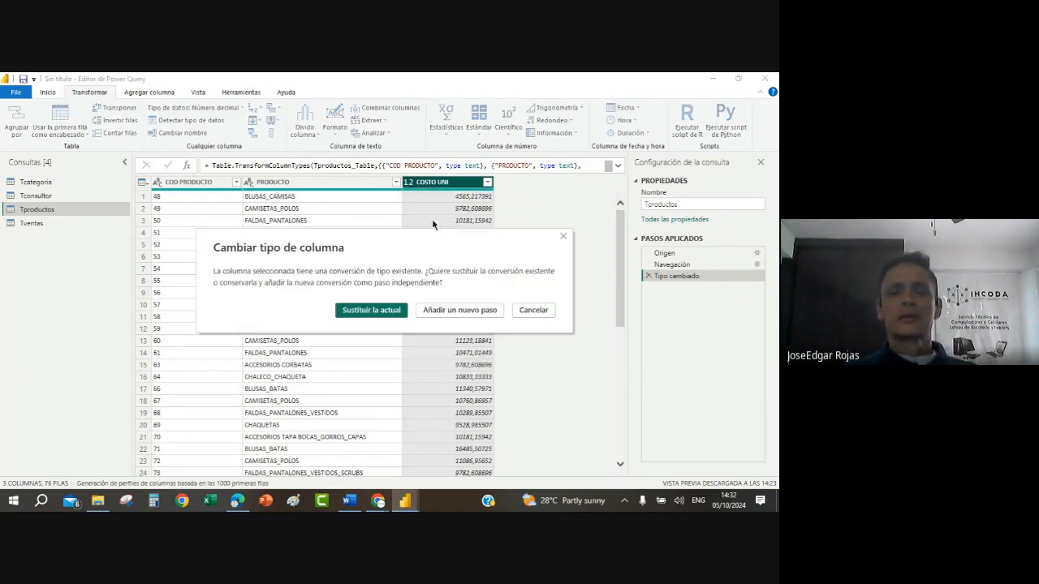
left_click(389, 311)
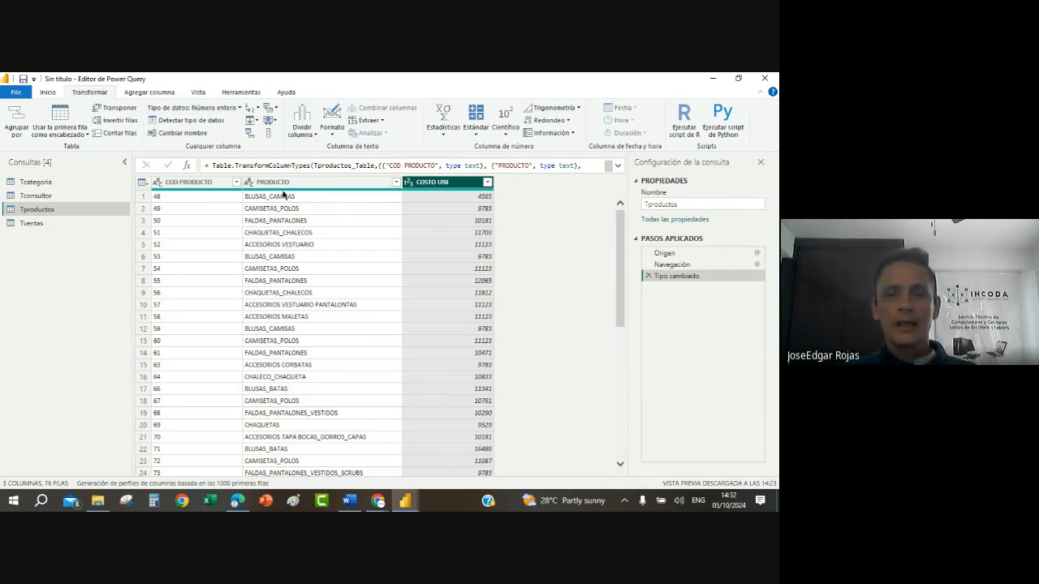
left_click(470, 269)
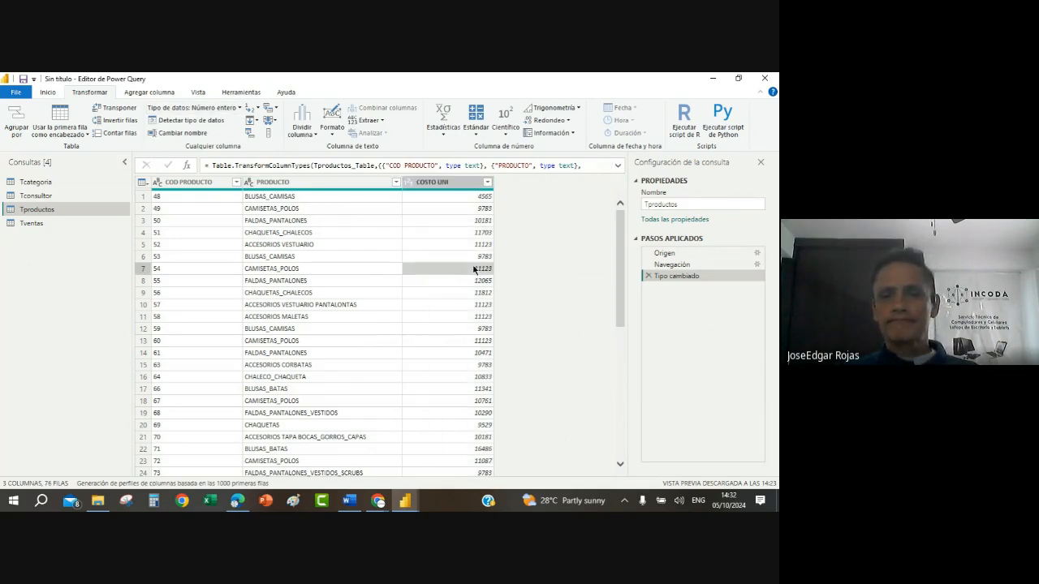
Step: In the Tventas query, set the COD CONSULTOR column's data type to Texto, replacing the existing conversion
left_click(34, 225)
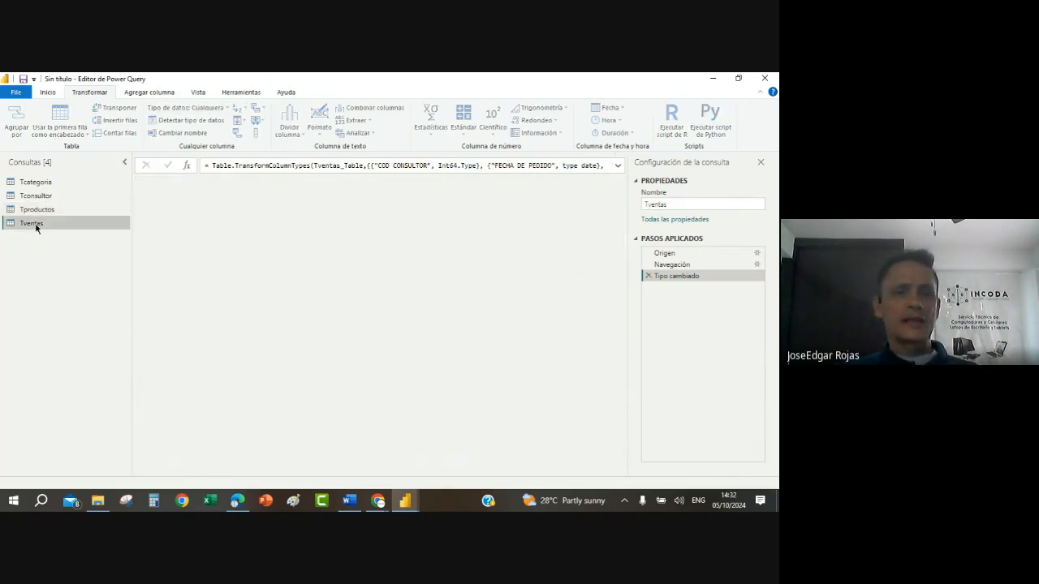
left_click(194, 185)
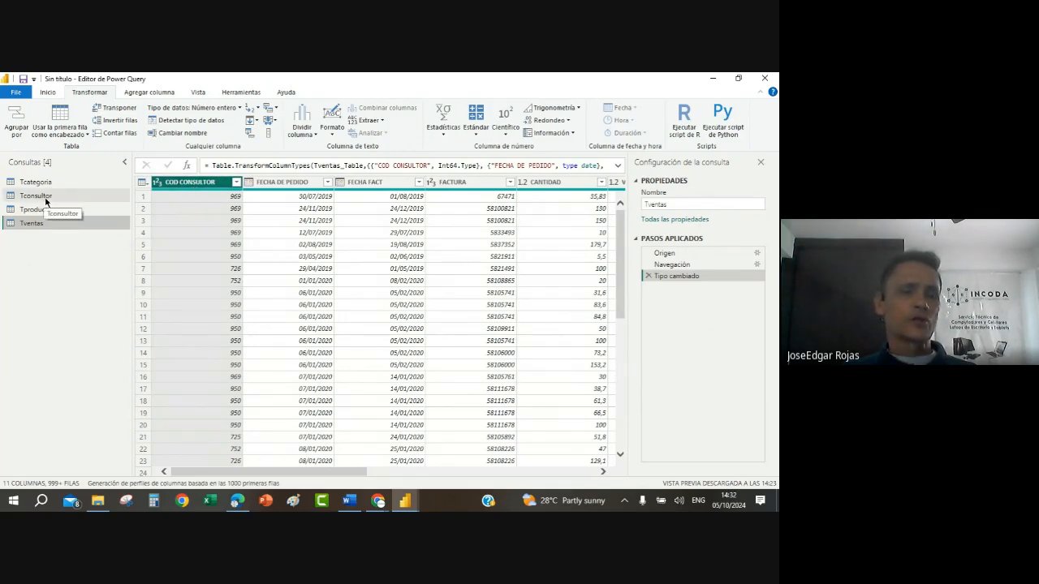
left_click(158, 182)
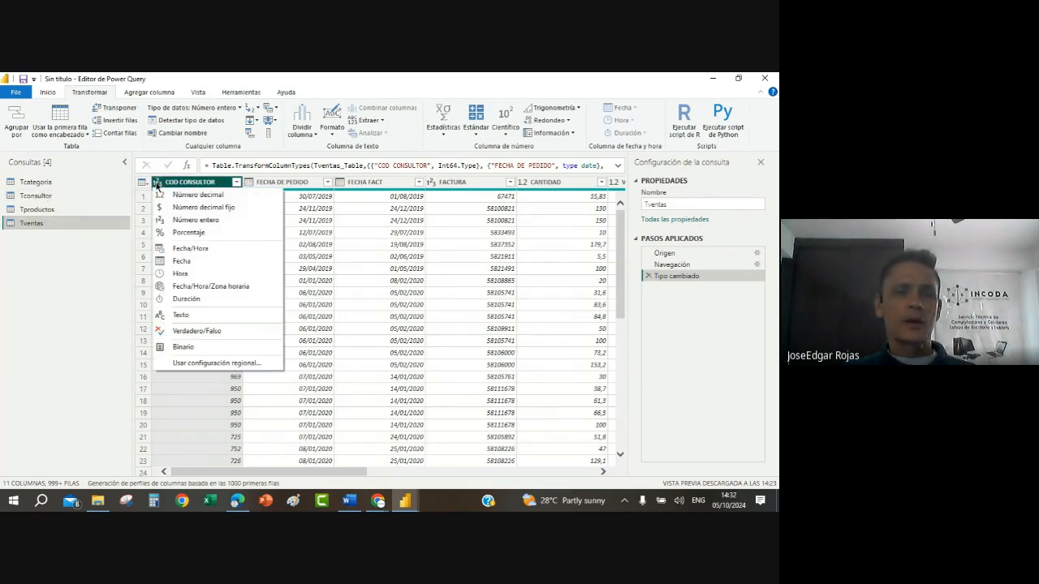
left_click(188, 317)
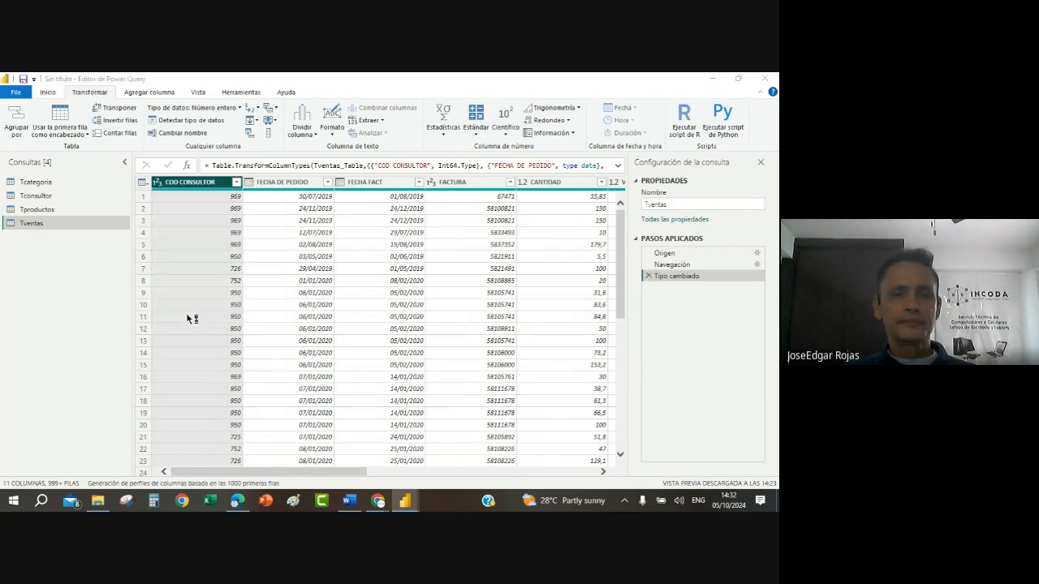
left_click(352, 310)
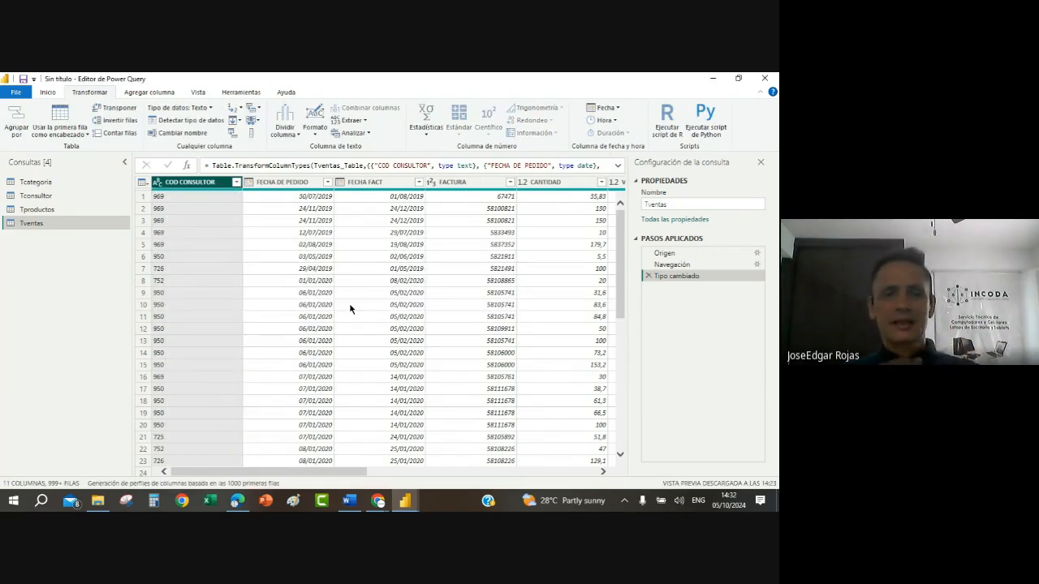
Step: Apply the Fecha data type to the FECHA DE PEDIDO and FECHA FACT columns of Tventas
left_click(249, 182)
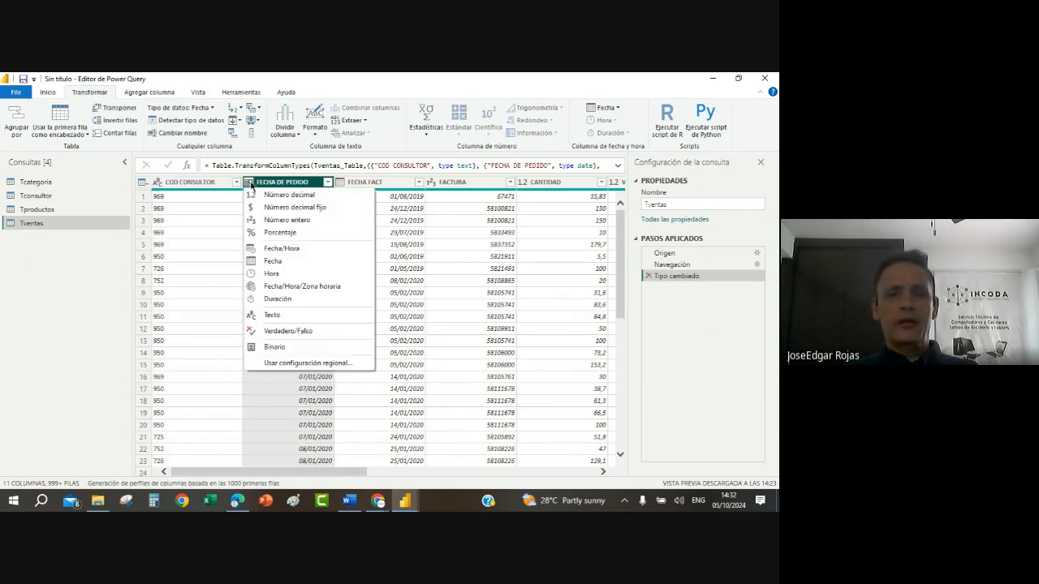
left_click(279, 261)
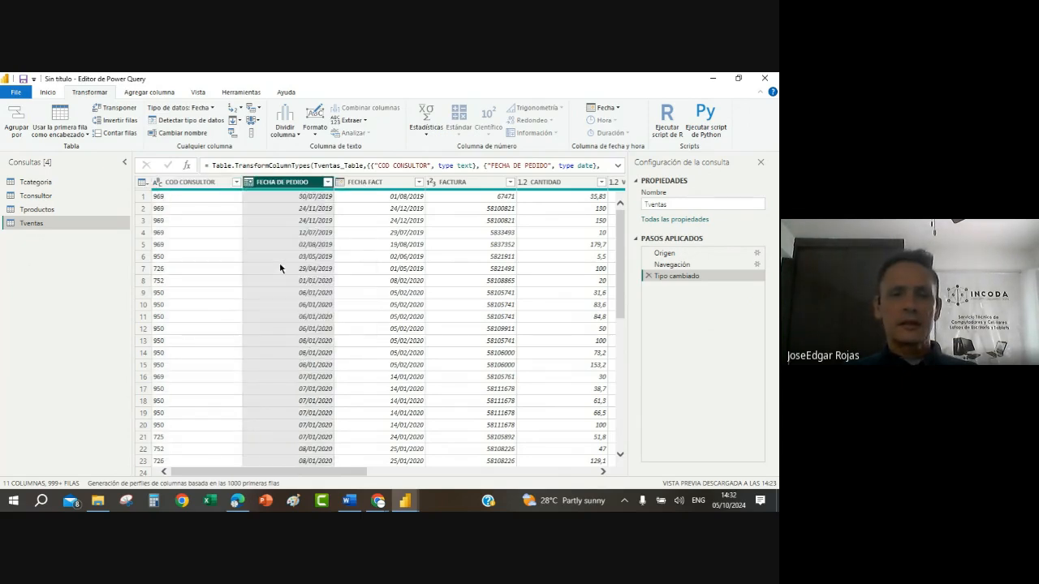
left_click(339, 182)
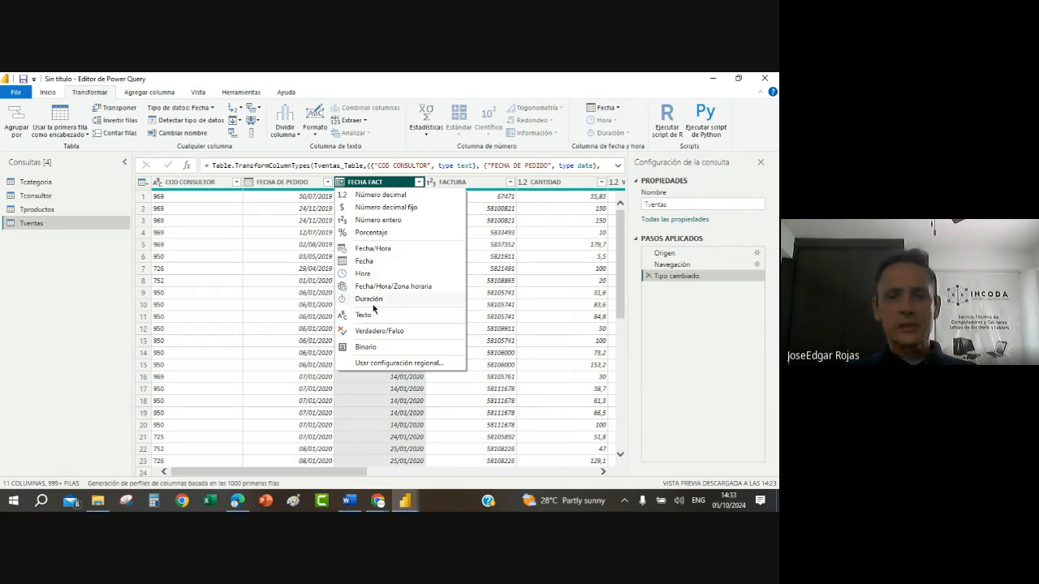
left_click(346, 261)
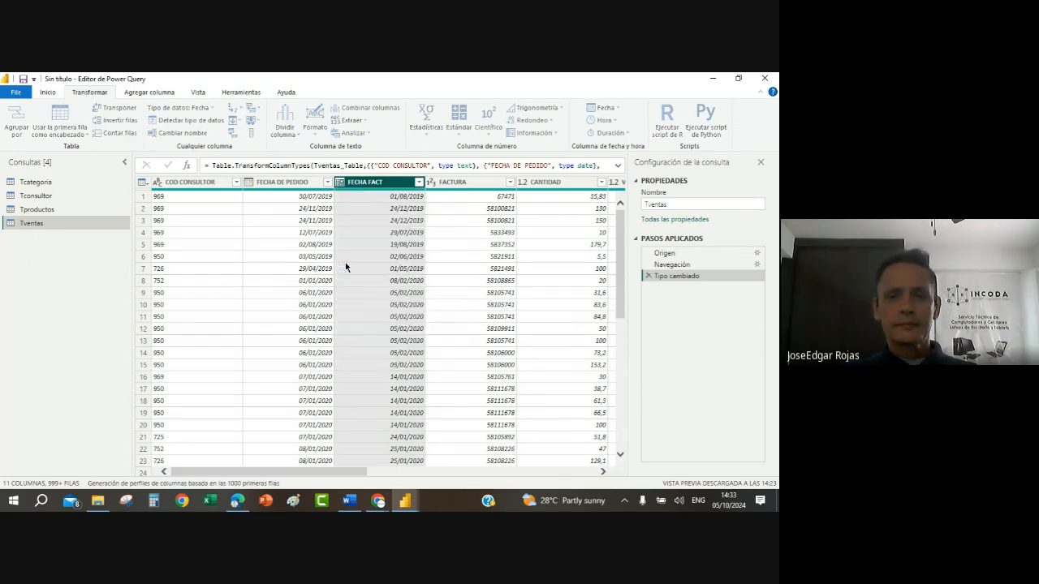
Step: Set the FACTURA column's data type to Texto, replacing the existing conversion
left_click(432, 184)
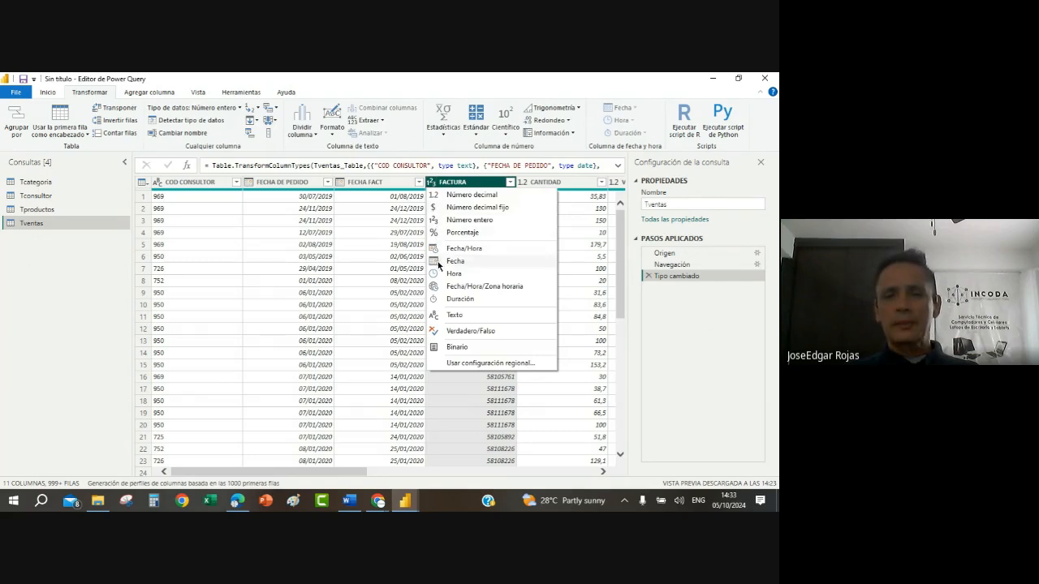
left_click(454, 315)
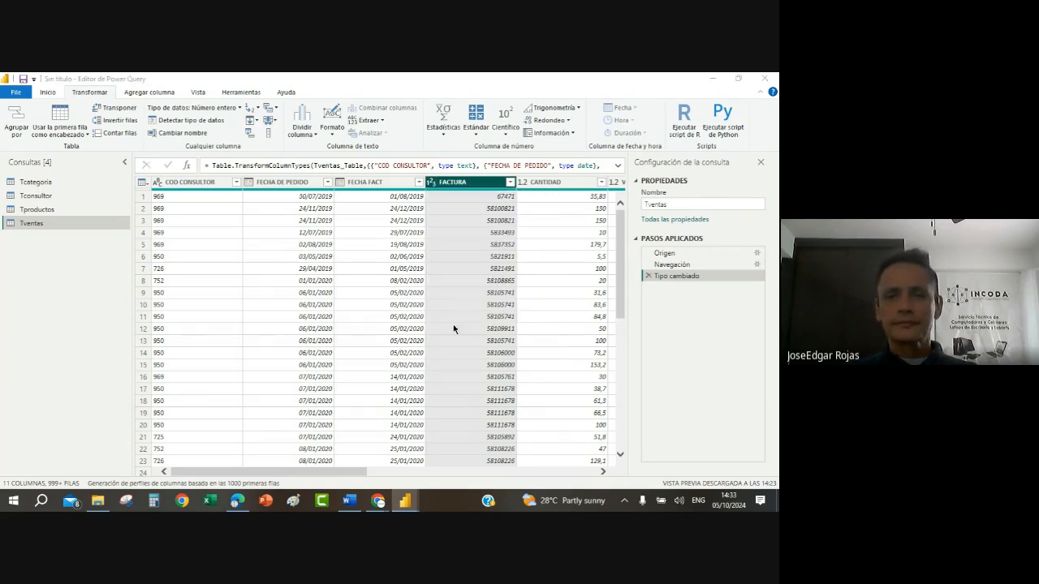
left_click(379, 313)
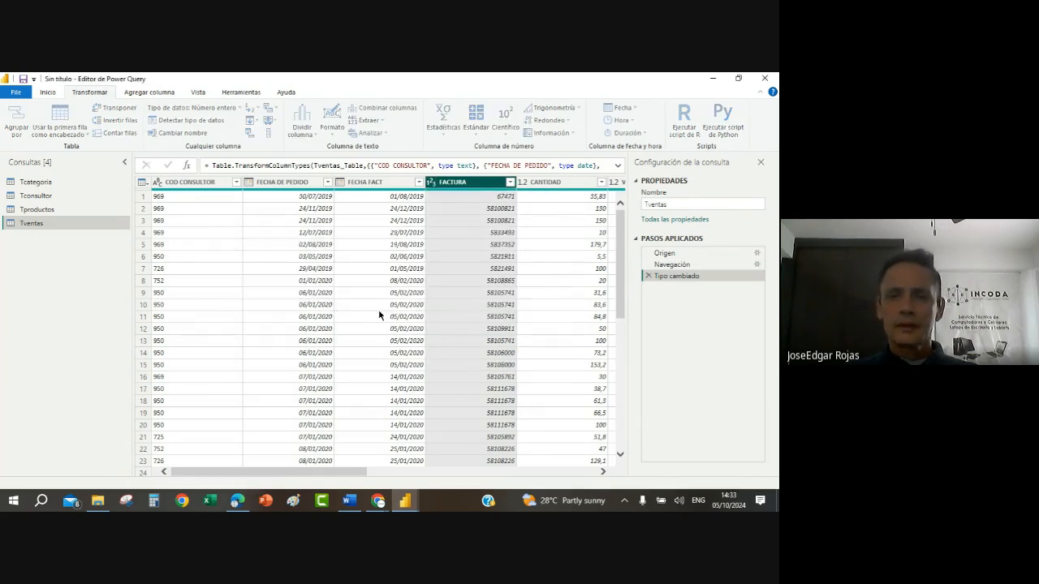
Step: Set the CANTIDAD column's data type to Número entero, replacing the existing conversion
left_click(603, 471)
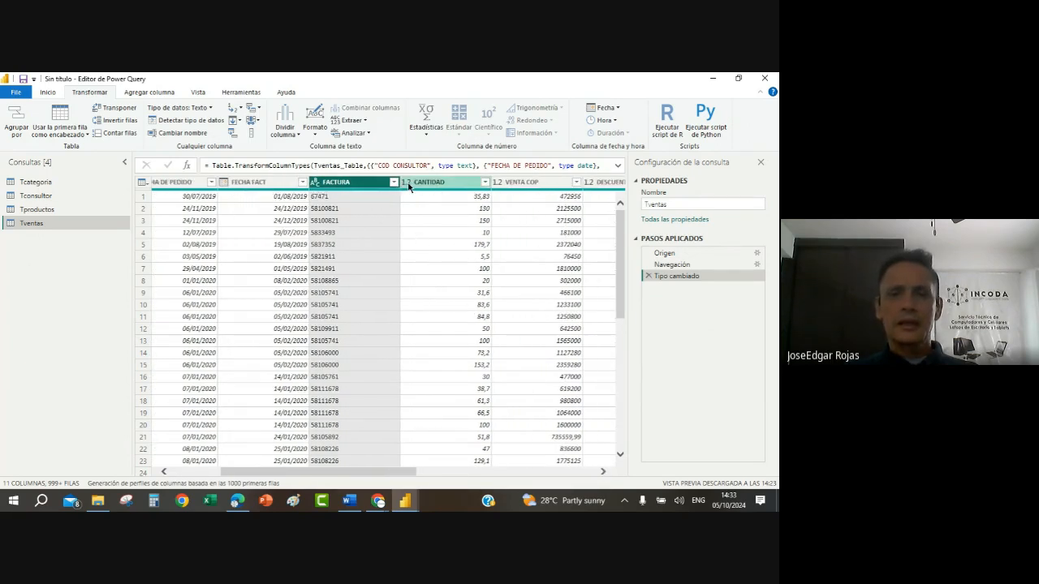
left_click(407, 183)
left_click(453, 220)
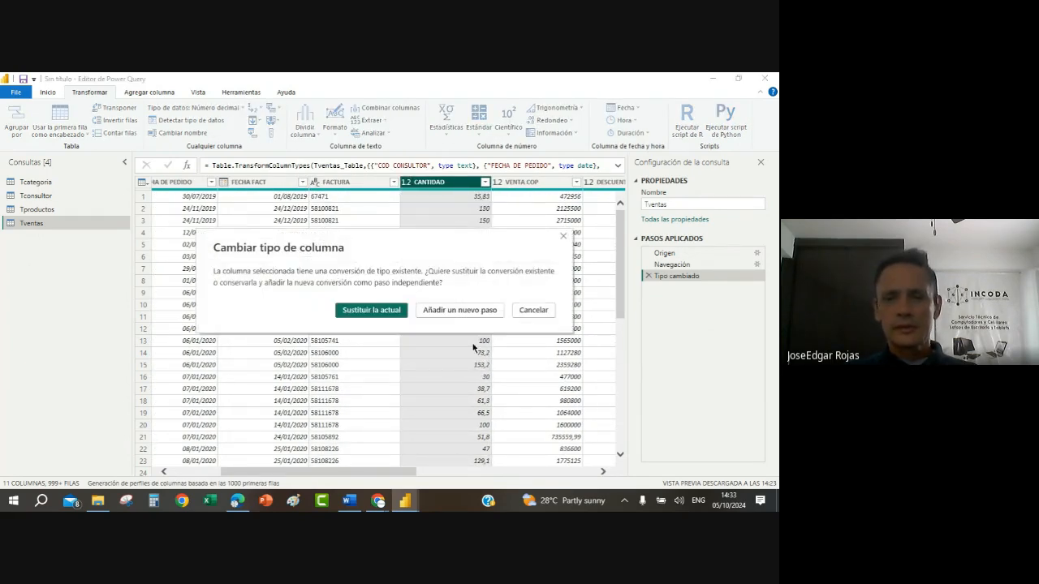
left_click(393, 309)
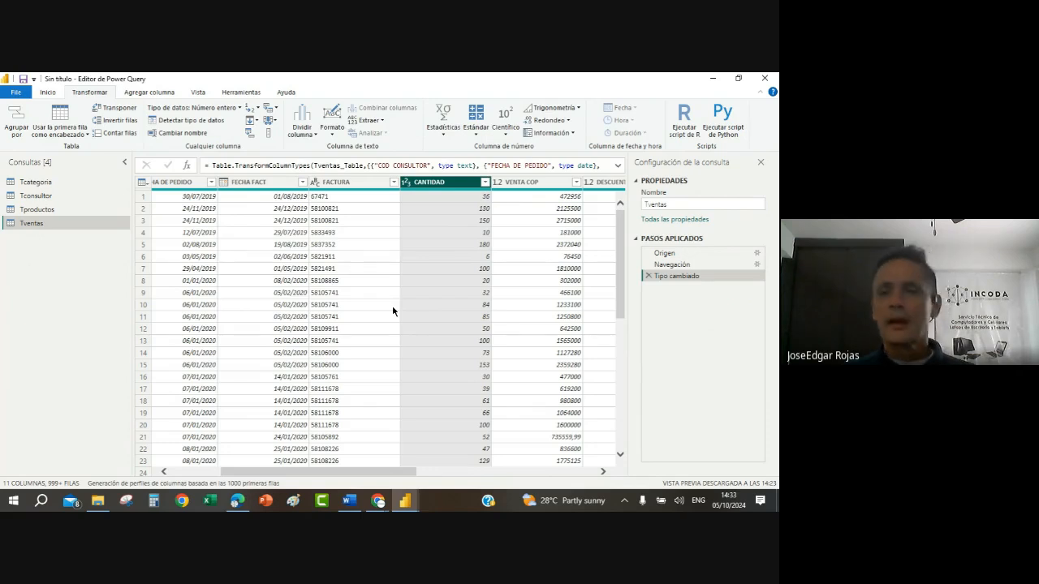
Step: Convert the VENTA COP column to the Número entero data type, replacing the existing conversion
left_click(603, 474)
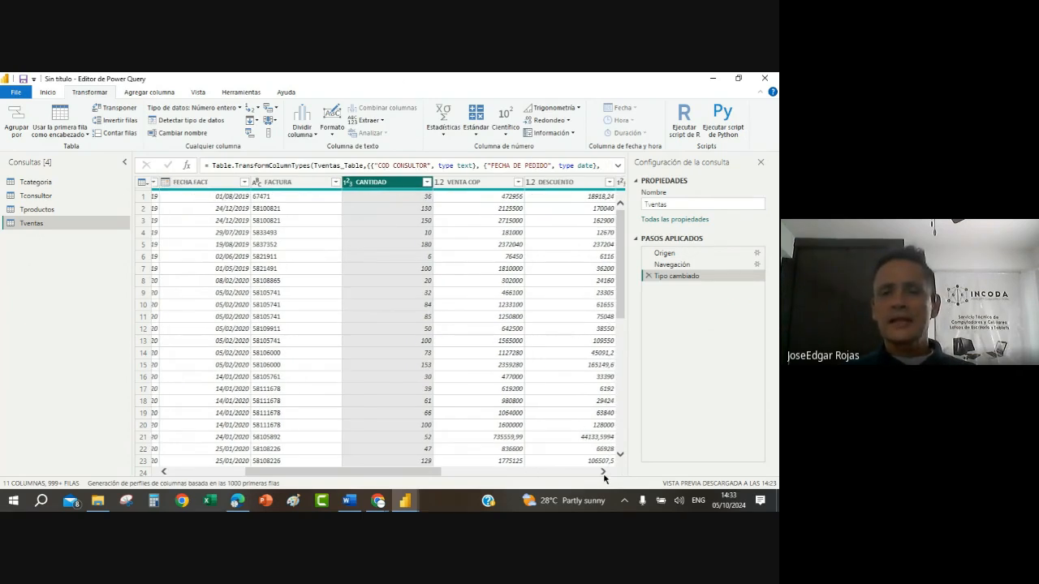
left_click(440, 183)
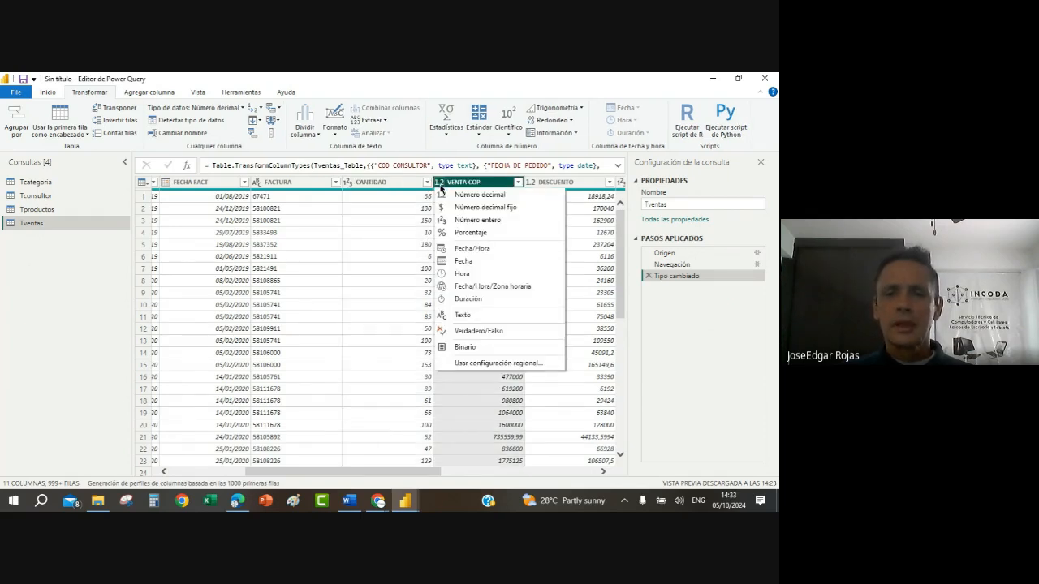
left_click(476, 221)
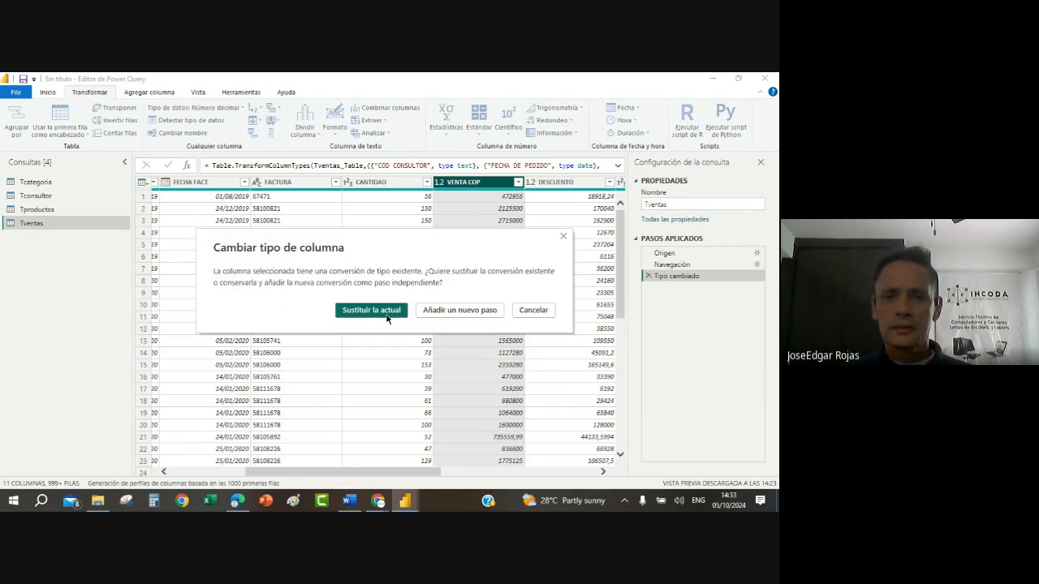
left_click(387, 314)
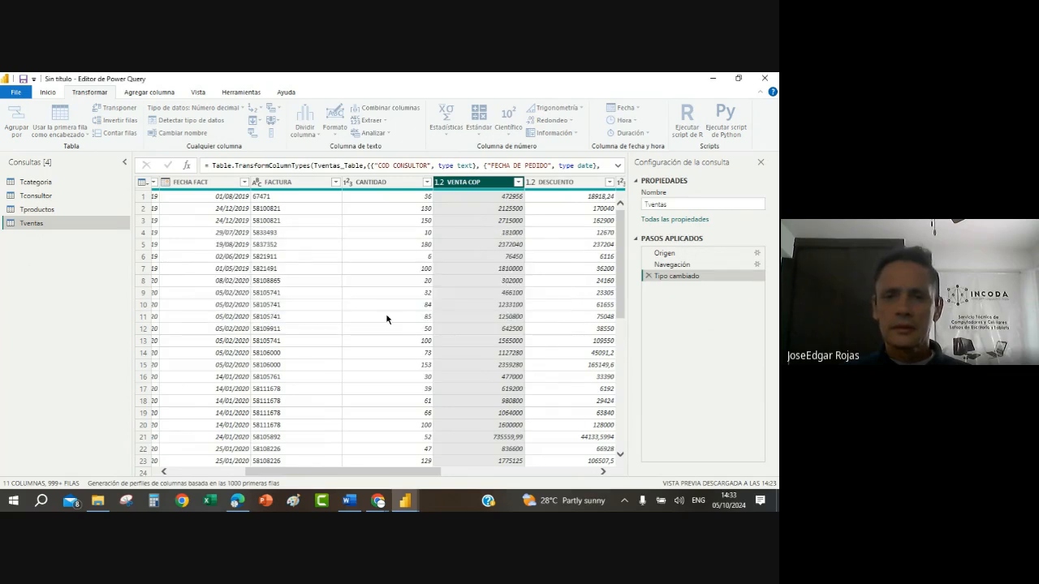
Step: Sort the Tventas rows by VENTA COP in ascending order
left_click(493, 257)
left_click(518, 182)
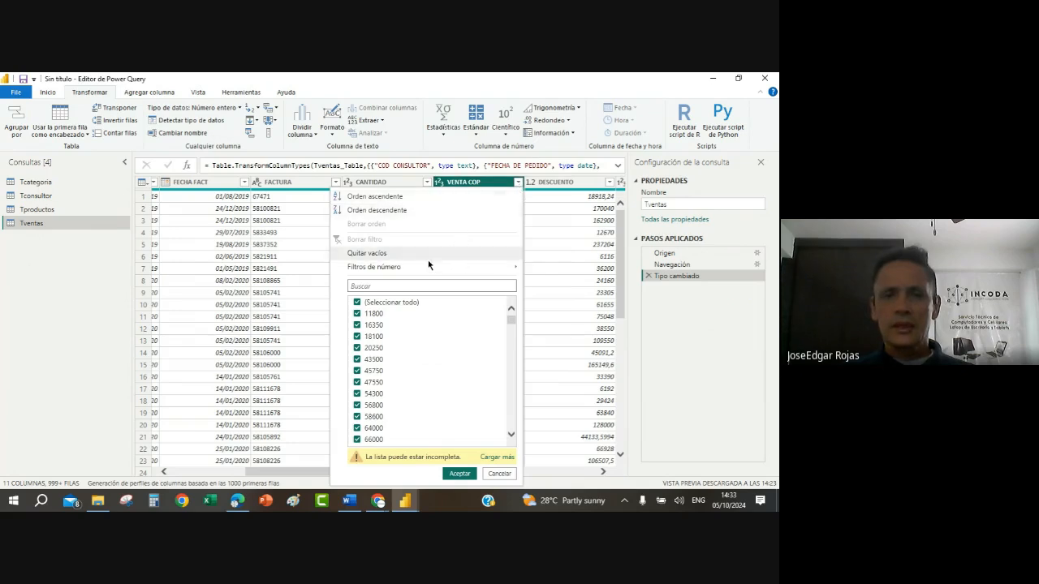
left_click(385, 197)
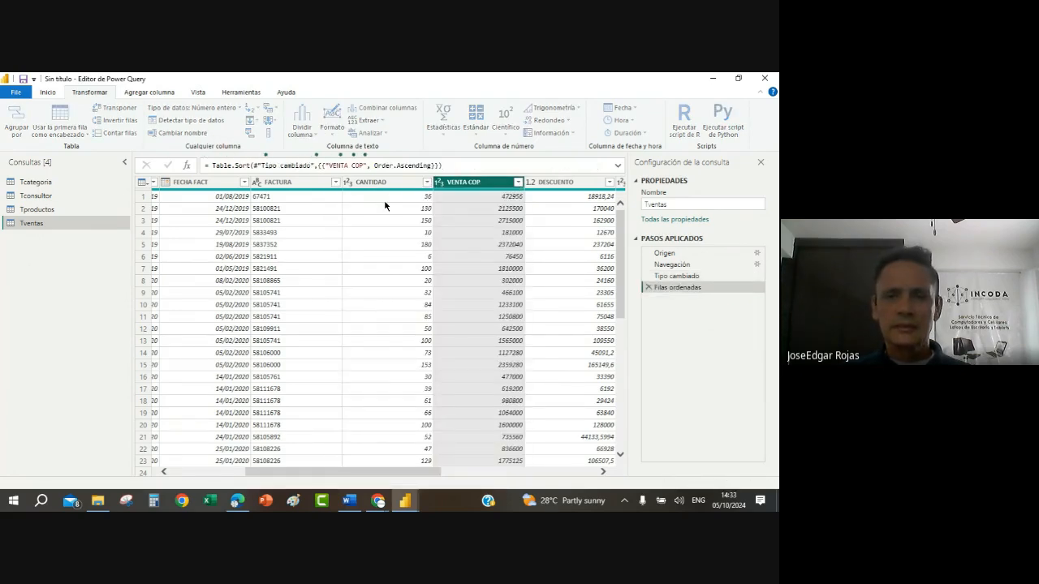
Step: Sort the Tventas rows by VENTA COP in descending order and look over the largest sales
left_click(518, 182)
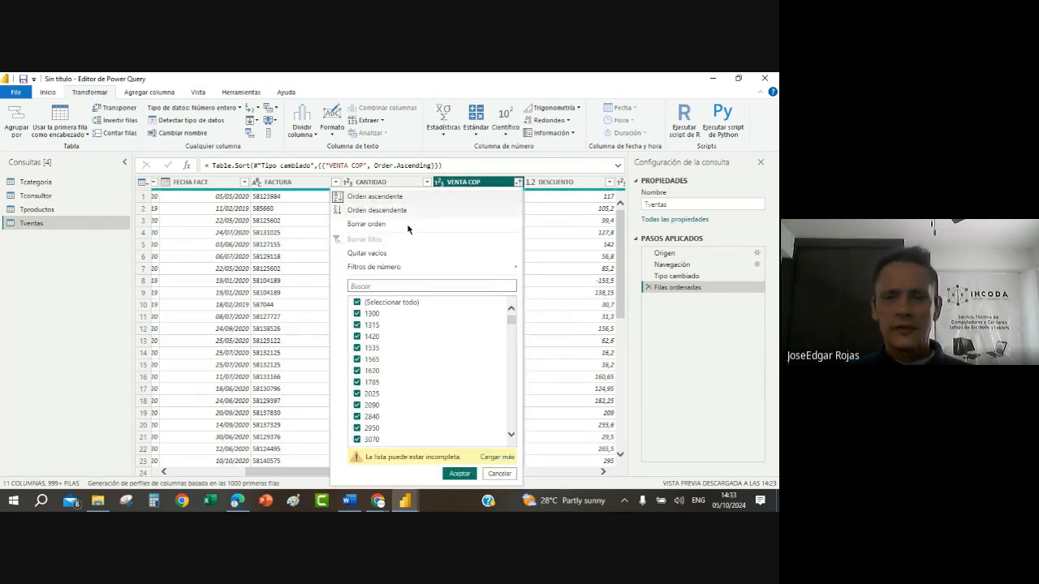
left_click(377, 210)
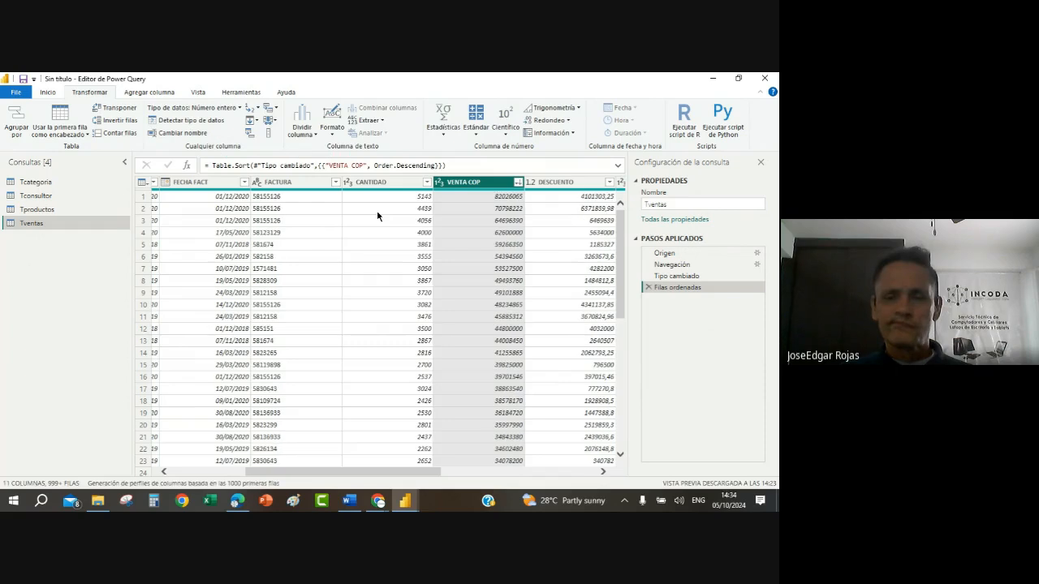
scroll(508, 310, "down", 5)
scroll(508, 309, "up", 5)
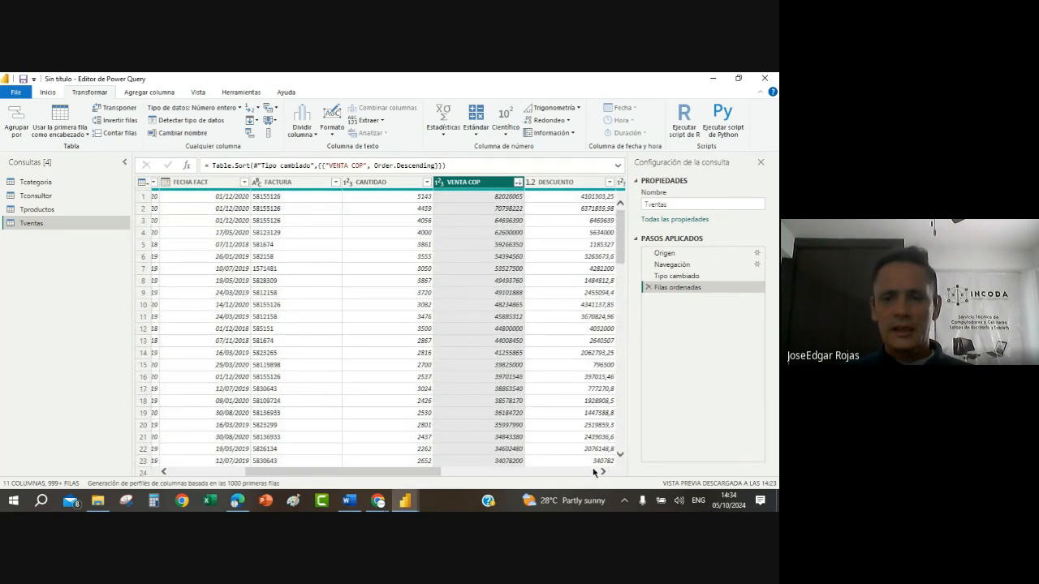
left_click(479, 332)
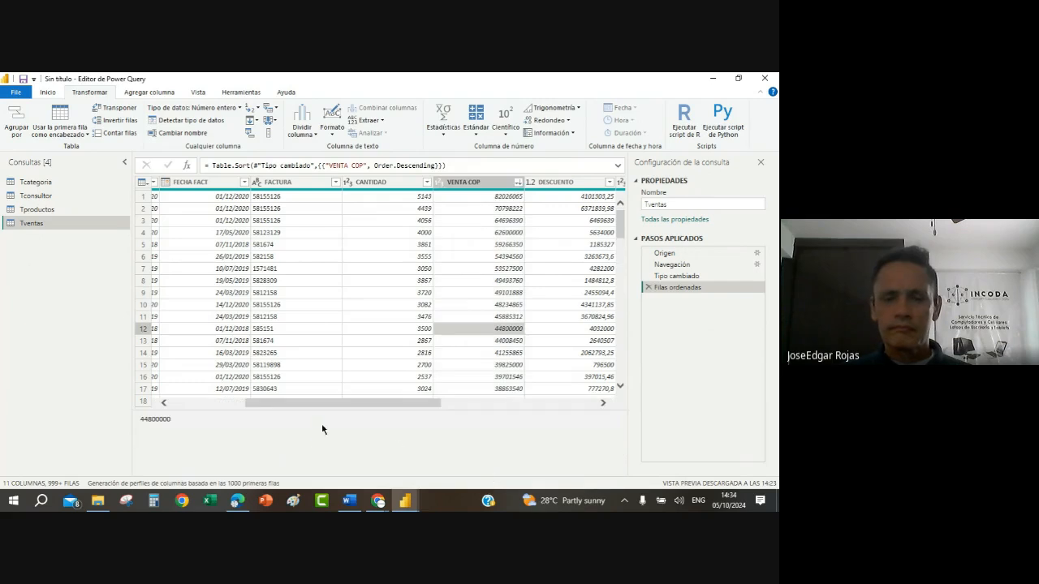
Step: Add an ascending sort on the FECHA DE PEDIDO column after the VENTA COP sort
left_click_drag(437, 405, 239, 406)
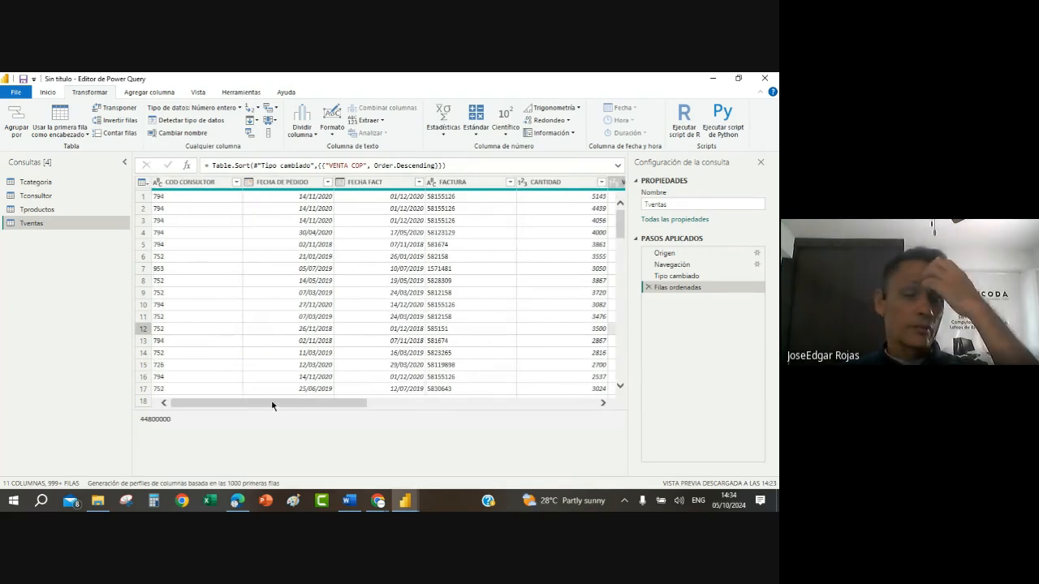
left_click(302, 198)
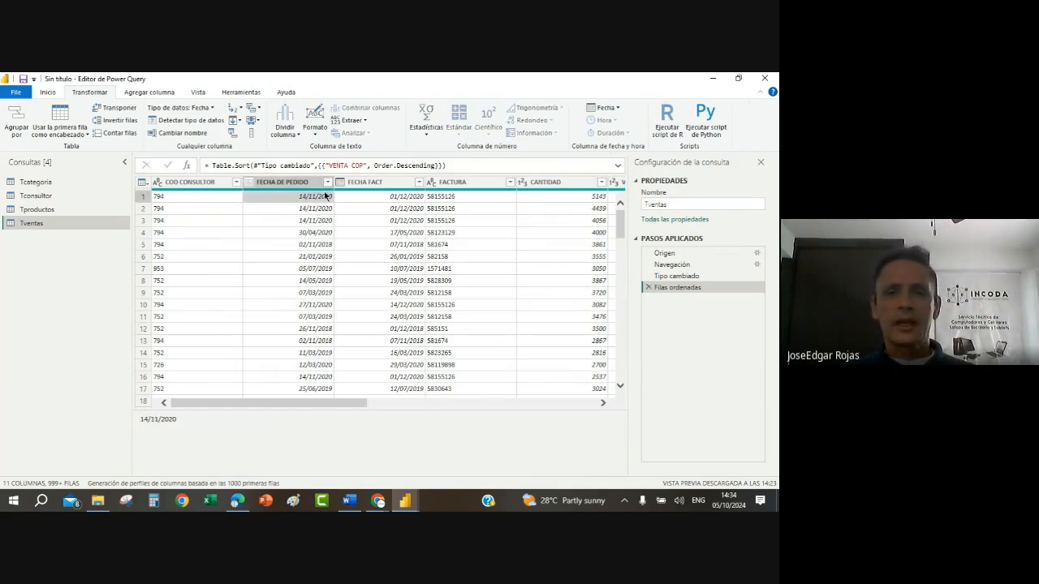
left_click(327, 184)
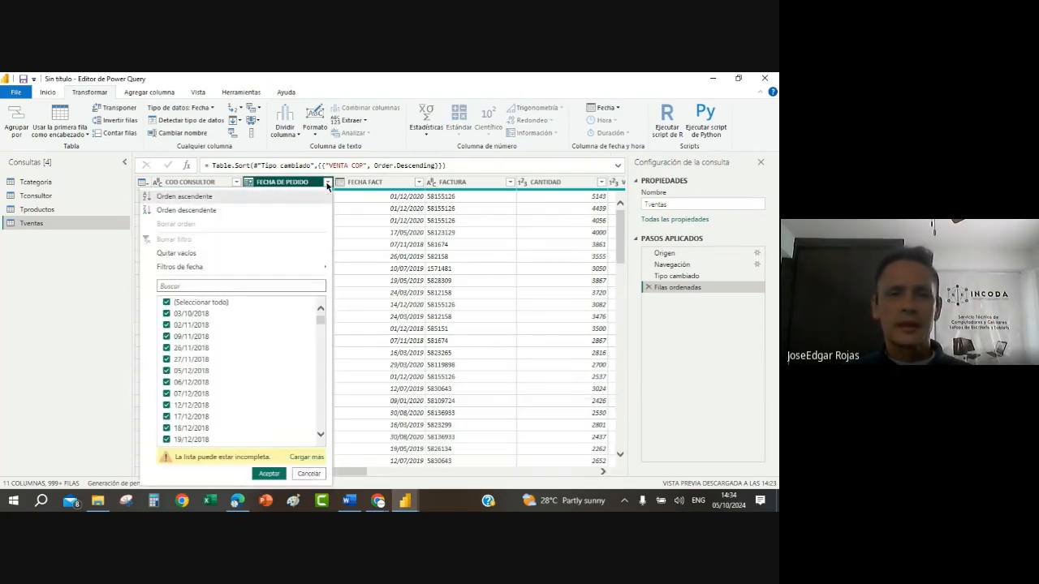
left_click(204, 199)
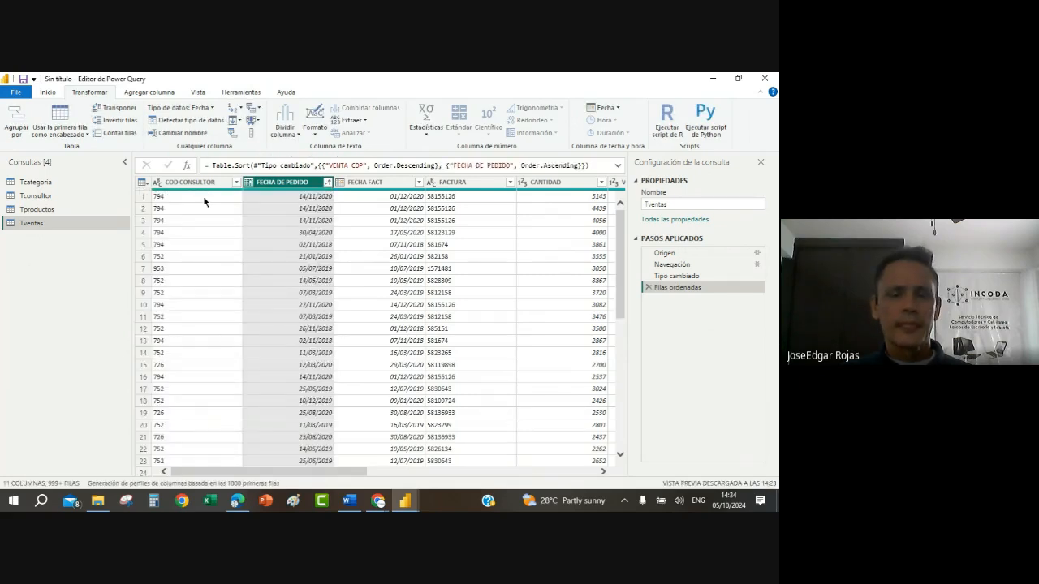
Step: Set the DESCUENTO column's data type to Número entero and check its list of filter values
left_click(602, 472)
left_click(602, 472)
left_click(602, 472)
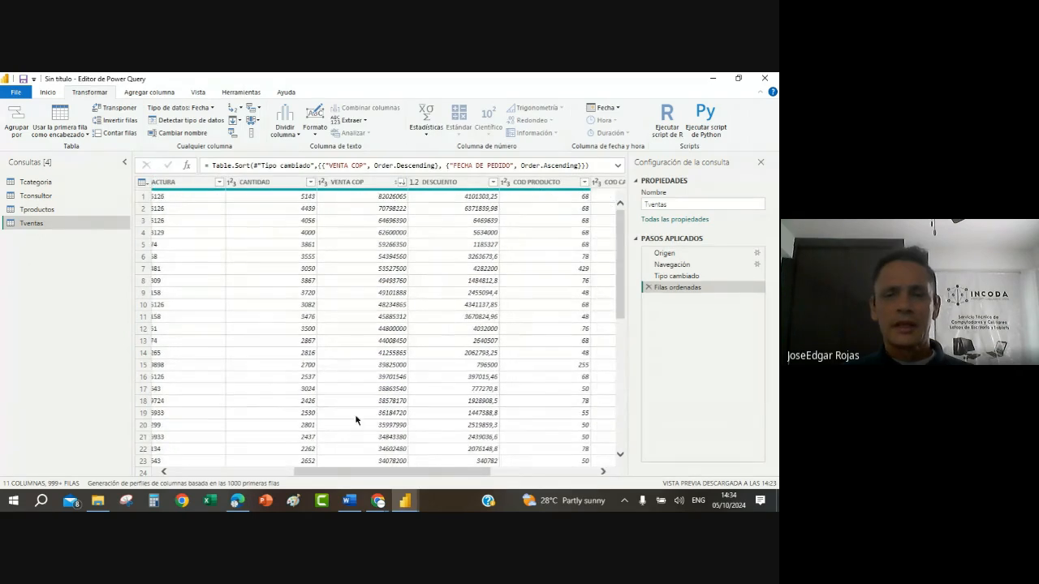
left_click(446, 260)
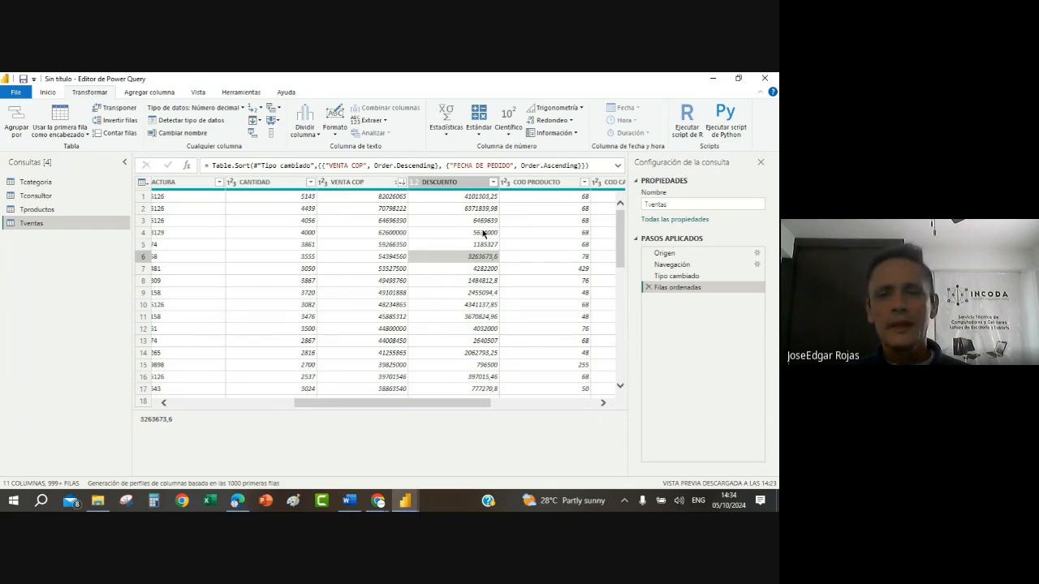
left_click(493, 182)
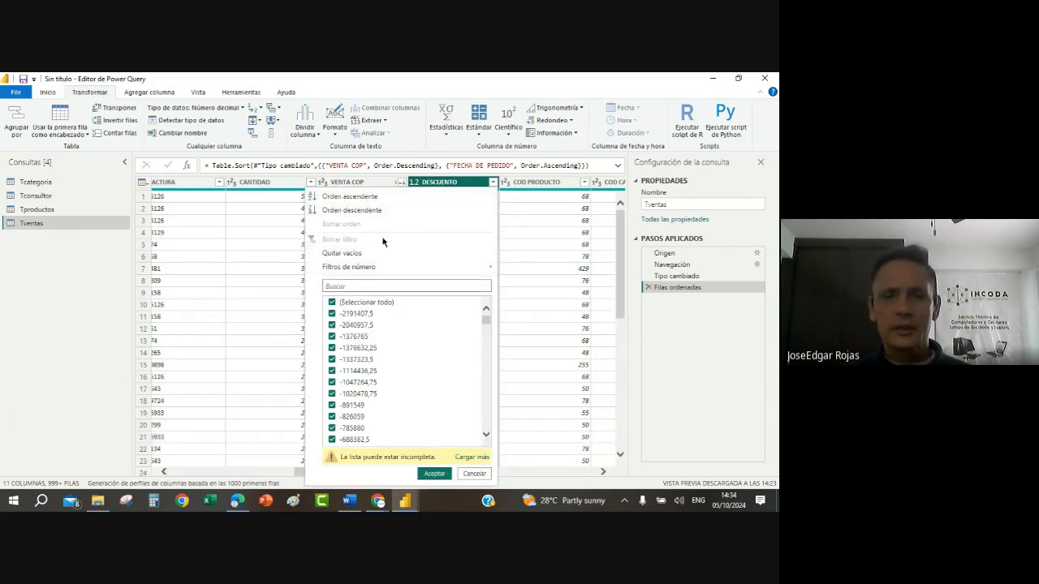
left_click(414, 183)
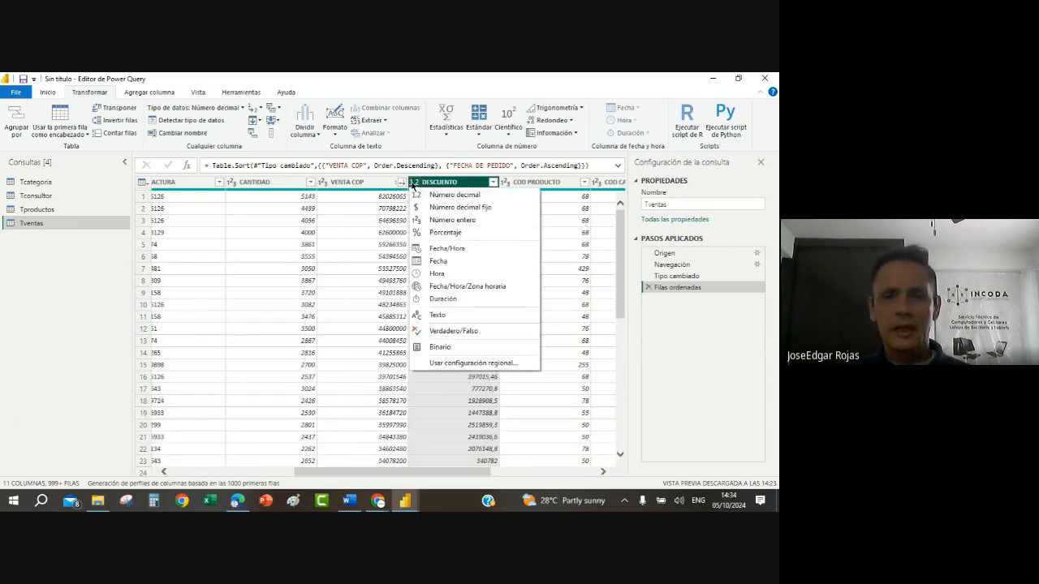
left_click(449, 220)
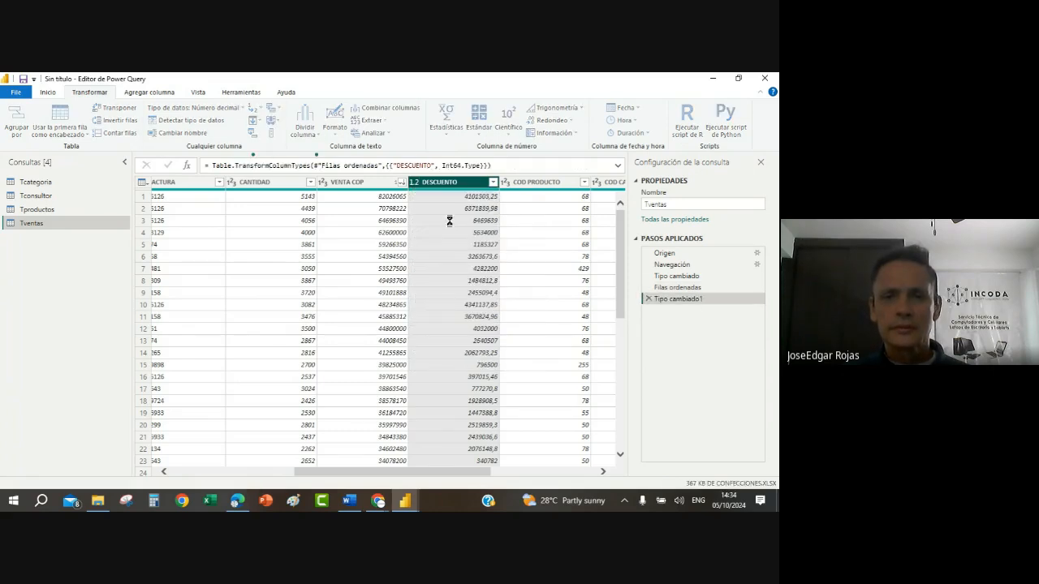
left_click(479, 256)
left_click(493, 182)
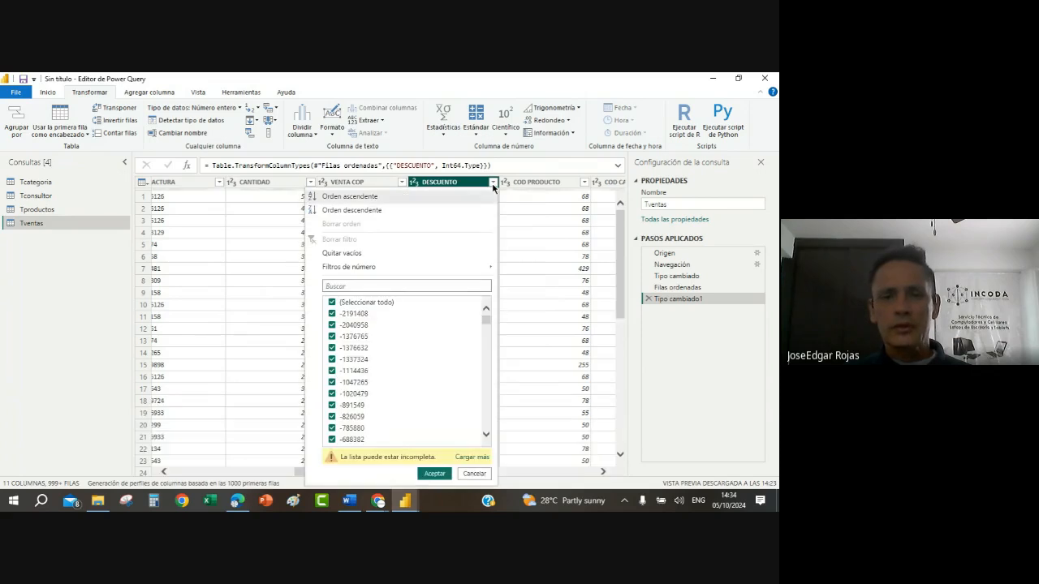
left_click(474, 474)
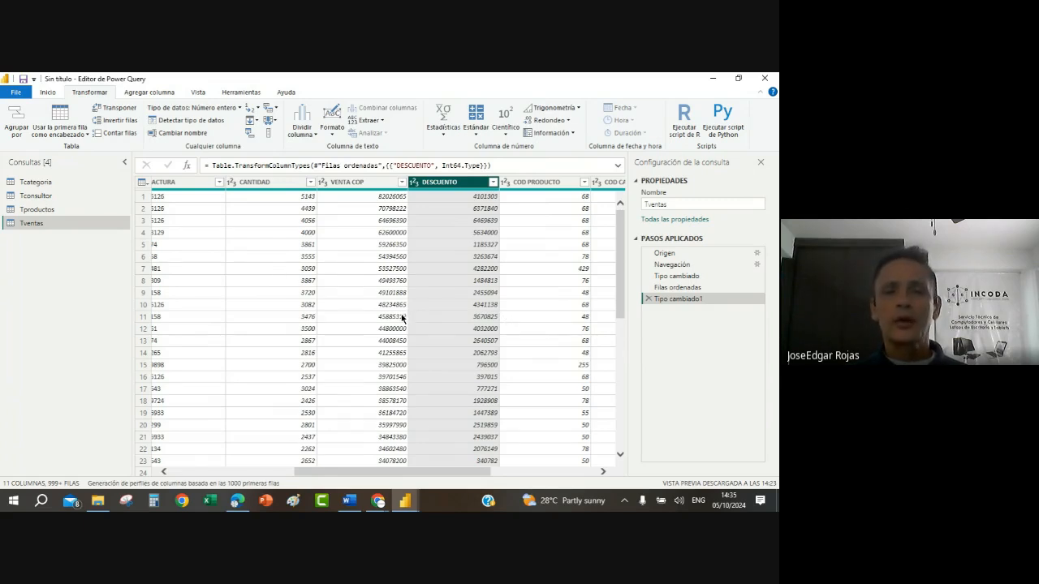
Step: Transform the VENTA COP column to its absolute values with Valor absoluto
left_click(361, 186)
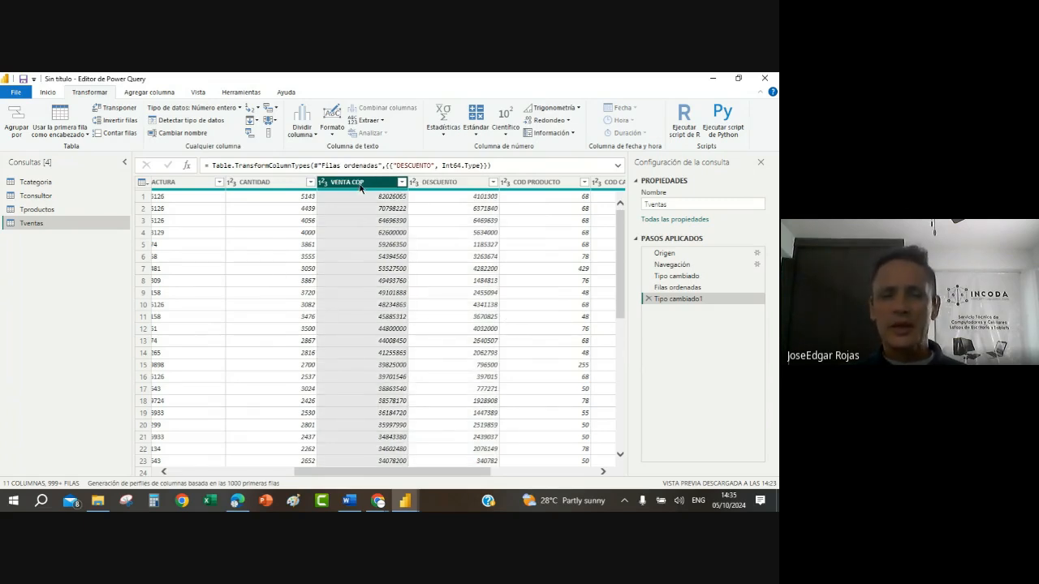
right_click(361, 188)
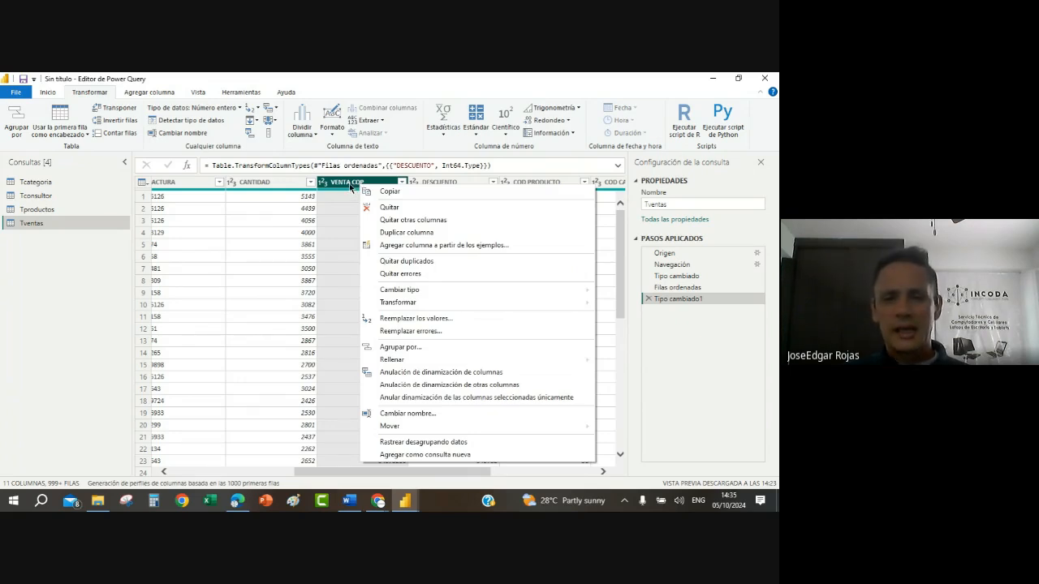
mouse_move(414, 303)
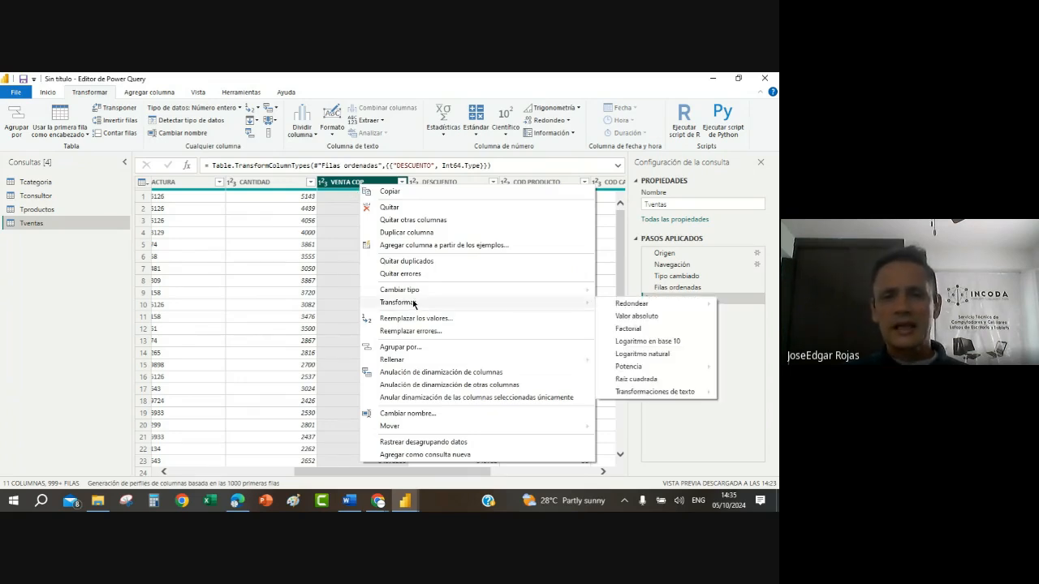
left_click(652, 317)
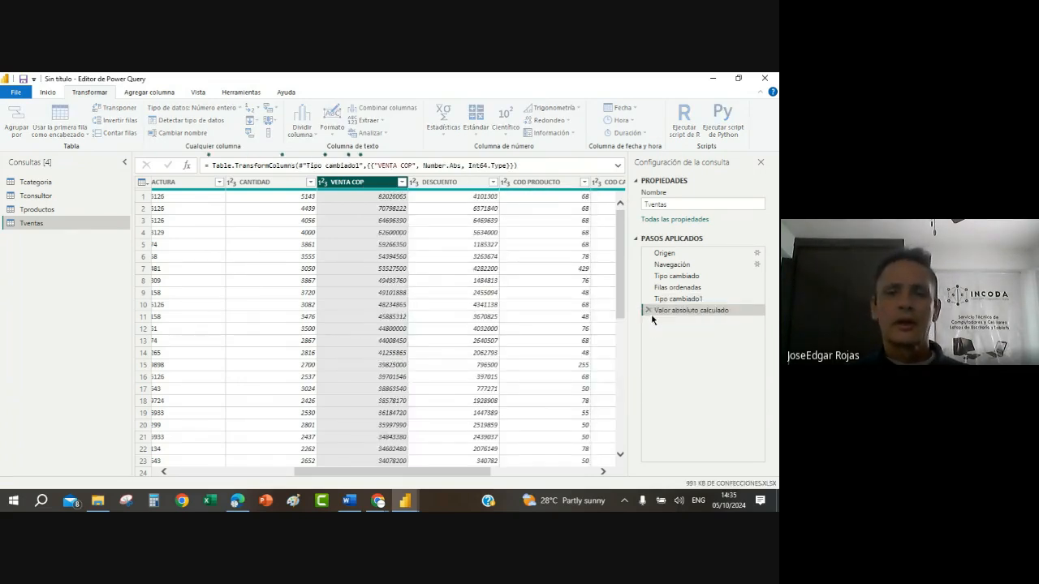
Step: Check the DESCUENTO column's filter values for negatives and transform the column with Valor absoluto
left_click(493, 182)
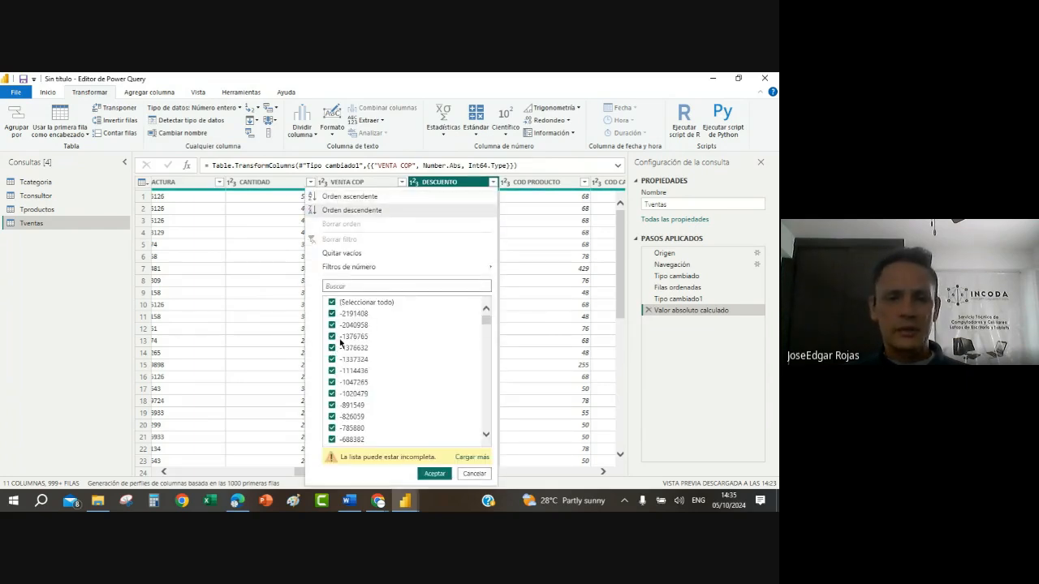
left_click(474, 473)
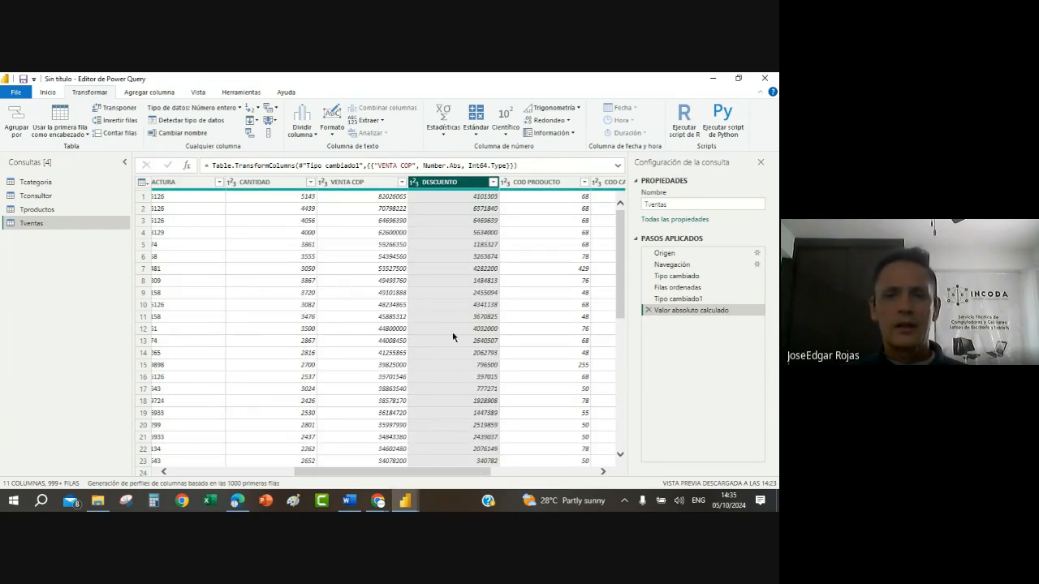
left_click(481, 236)
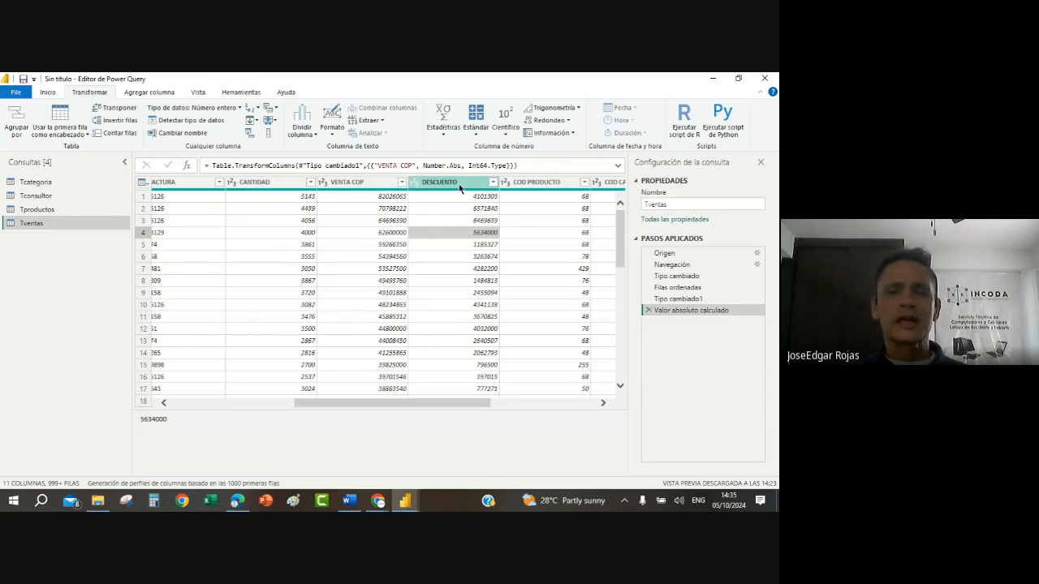
right_click(460, 186)
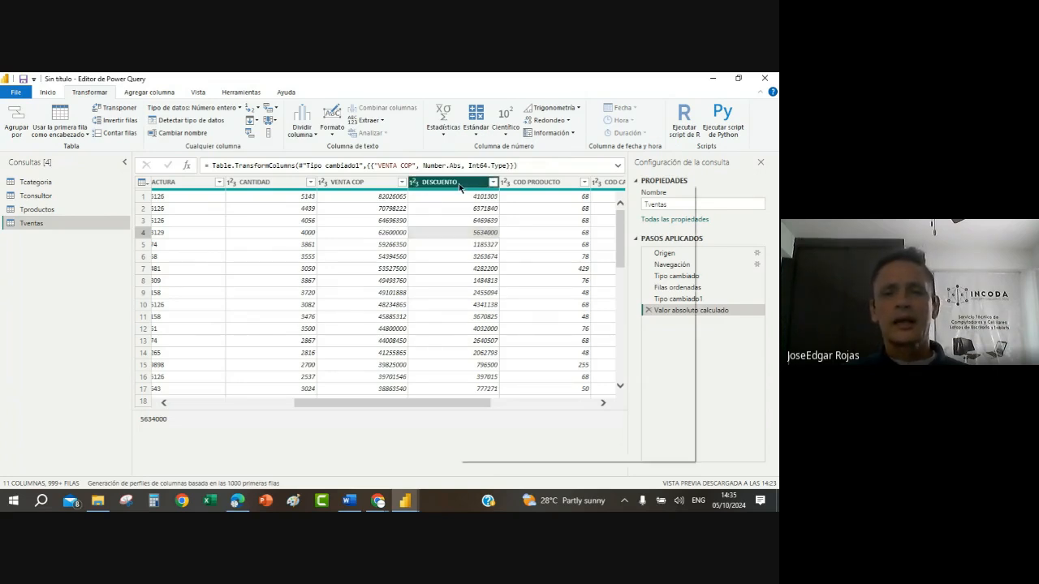
mouse_move(507, 305)
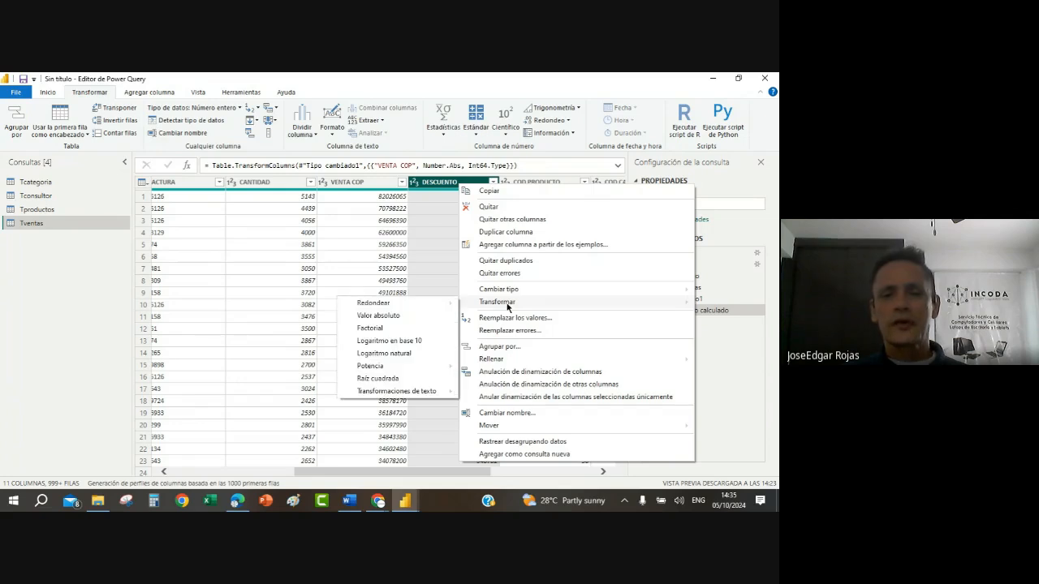
left_click(378, 315)
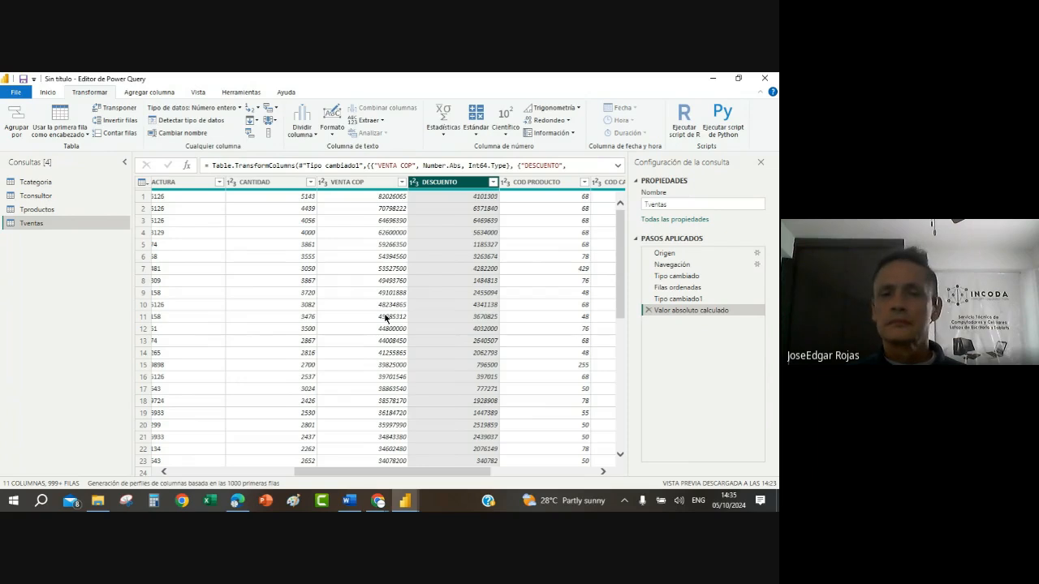
Step: Set the data type of the COD PRODUCTO and COD CATEGORIA columns to Texto
left_click(604, 472)
left_click(604, 471)
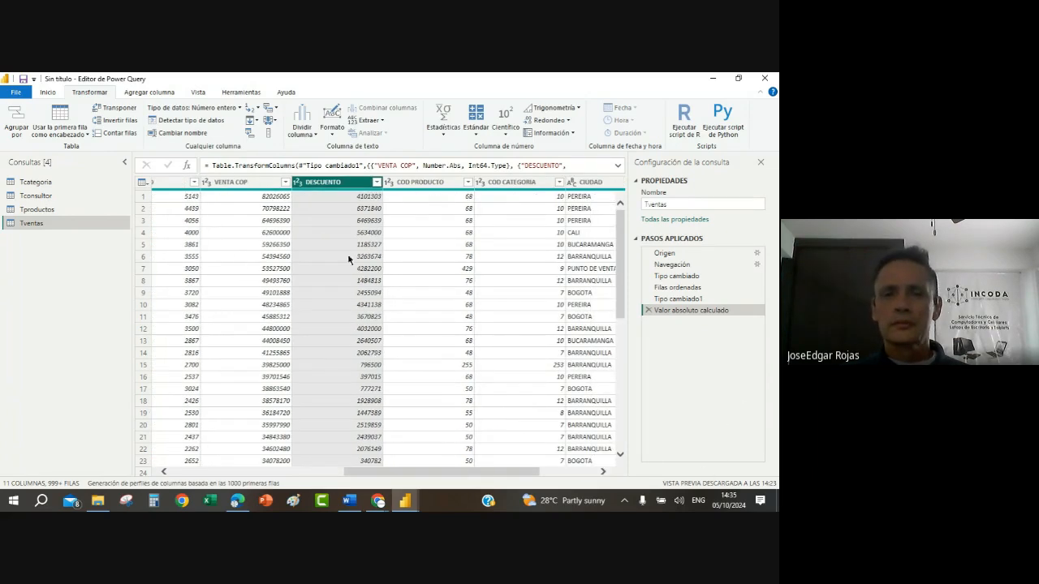
left_click(387, 183)
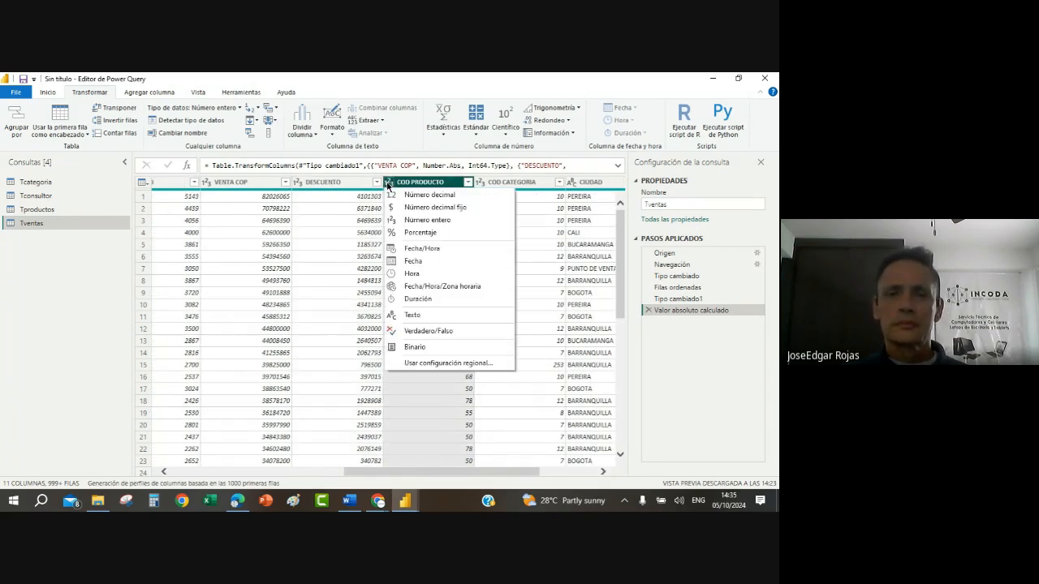
left_click(417, 315)
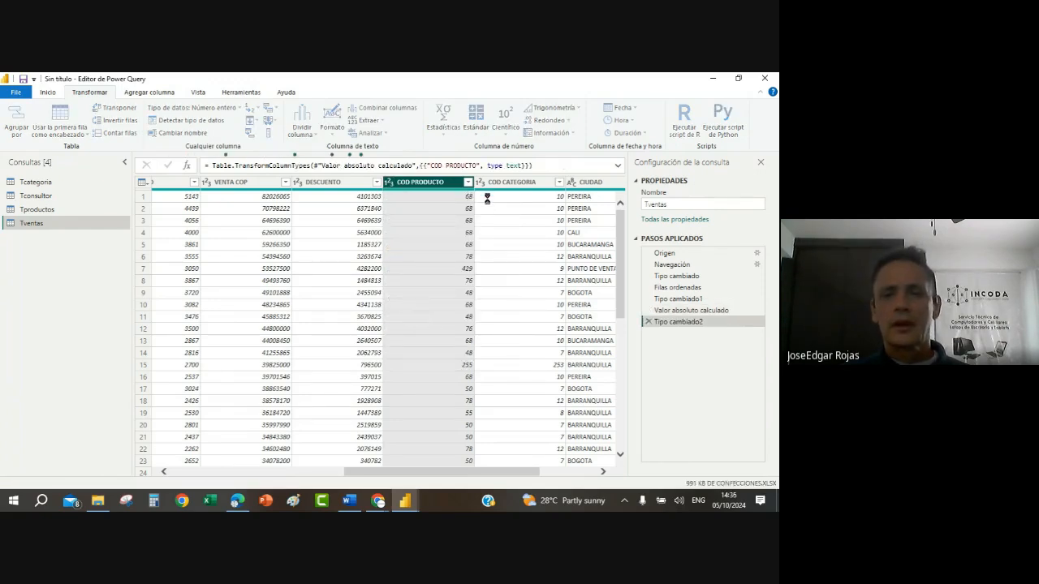
left_click(482, 184)
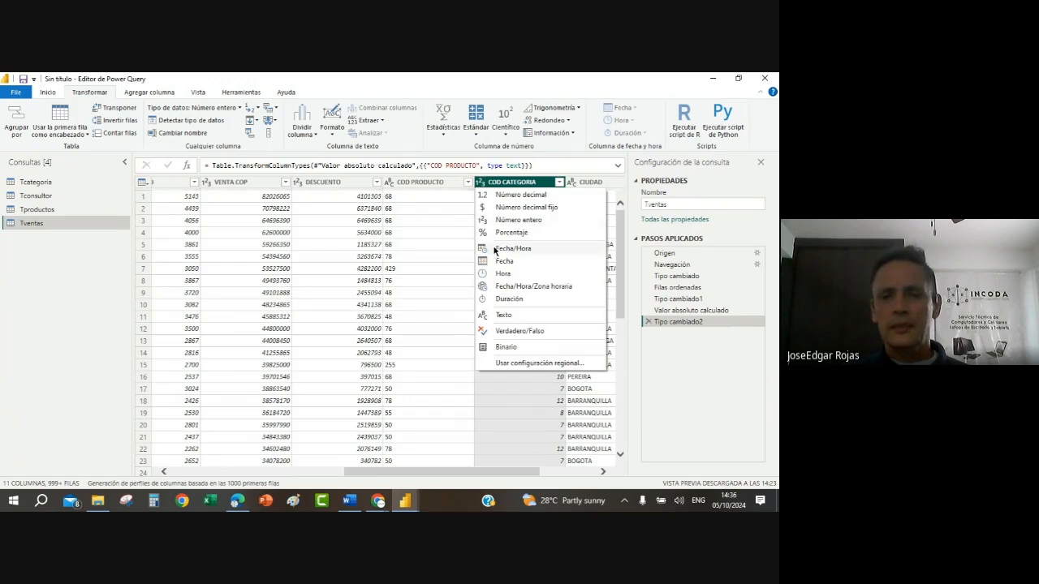
left_click(504, 315)
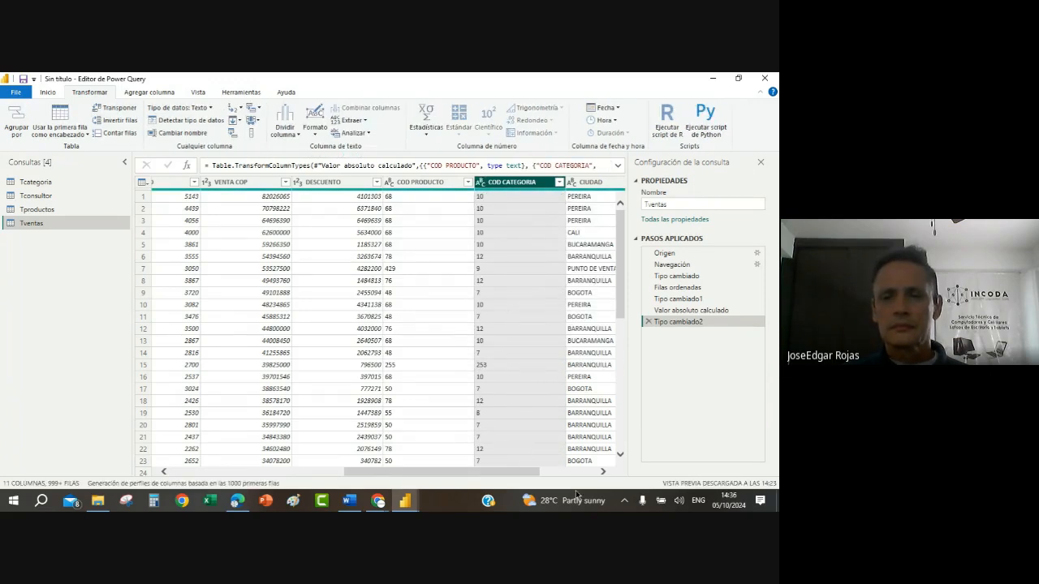
Step: Look over the remaining Tventas columns and reverse the table's row order with Invertir filas
left_click(603, 471)
left_click(603, 472)
left_click(603, 472)
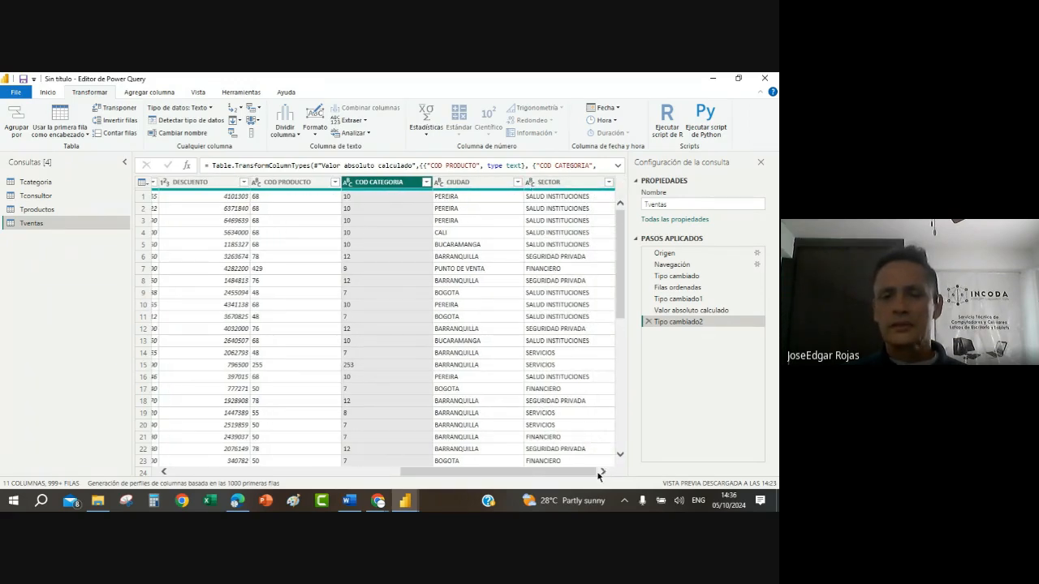
left_click_drag(563, 476, 328, 475)
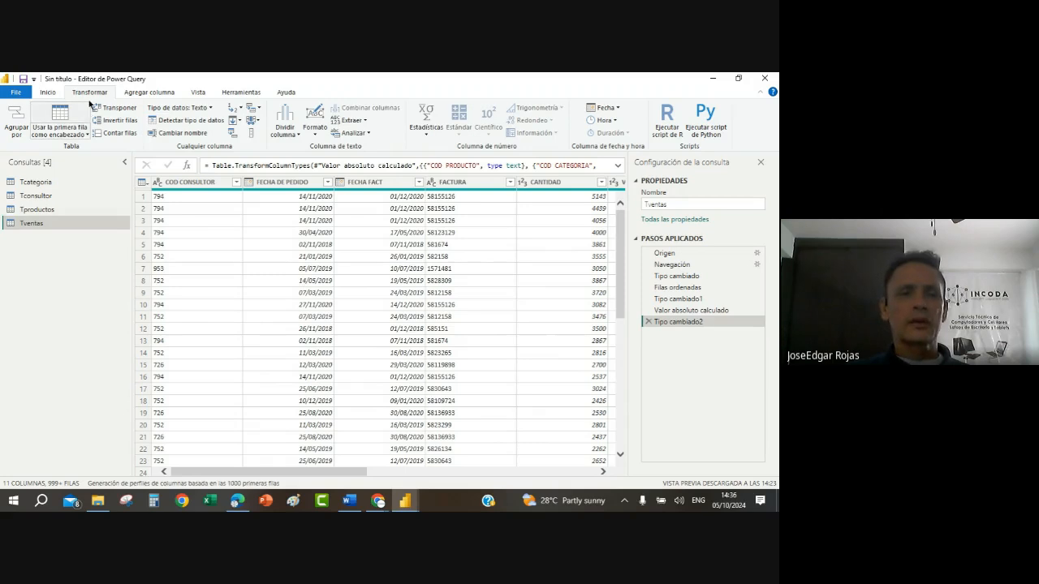
left_click(124, 121)
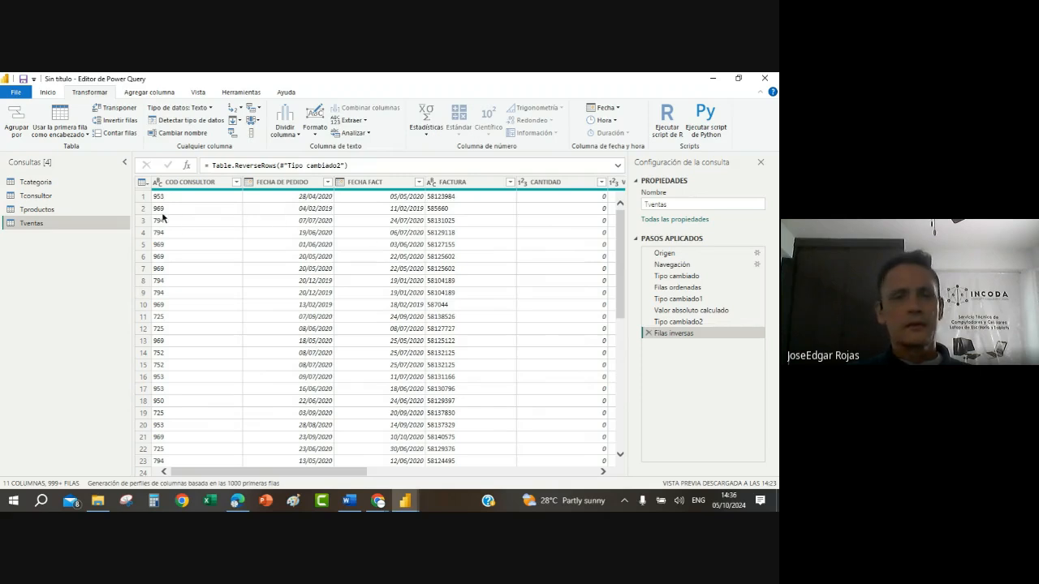
Step: Remove the Filas inversas step from the applied steps of the Tventas query
left_click(648, 334)
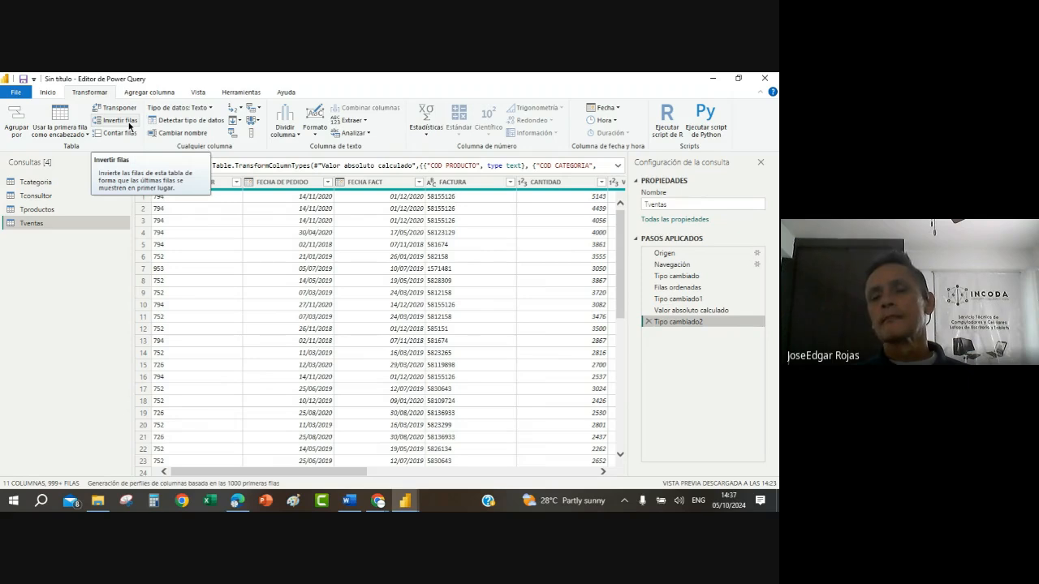
left_click(400, 281)
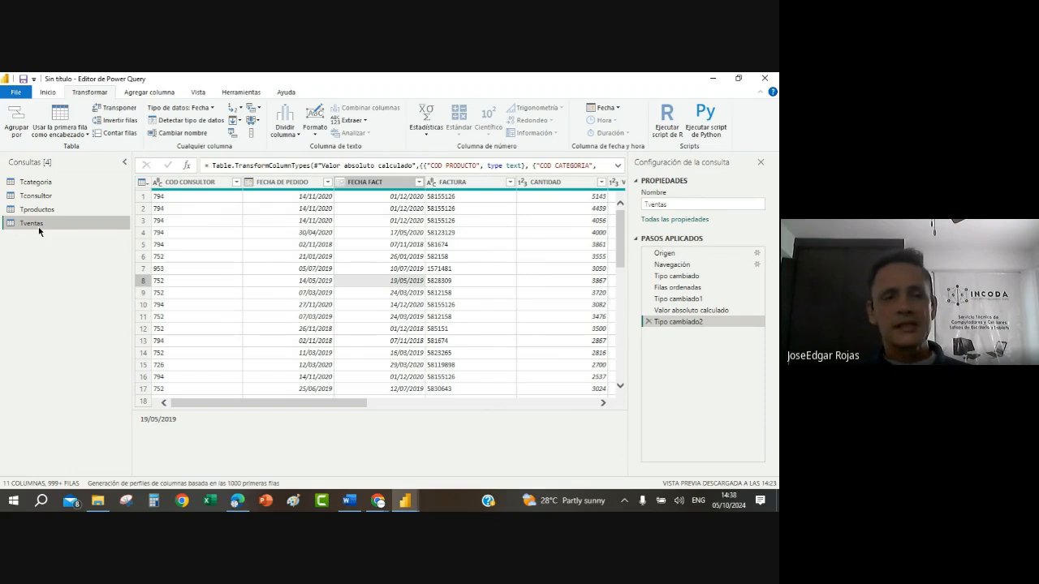
Step: Set up a Combinar consultas merge of Tventas with Tcategoria, matching both tables on COD CATEGORIA
left_click(50, 93)
left_click(658, 130)
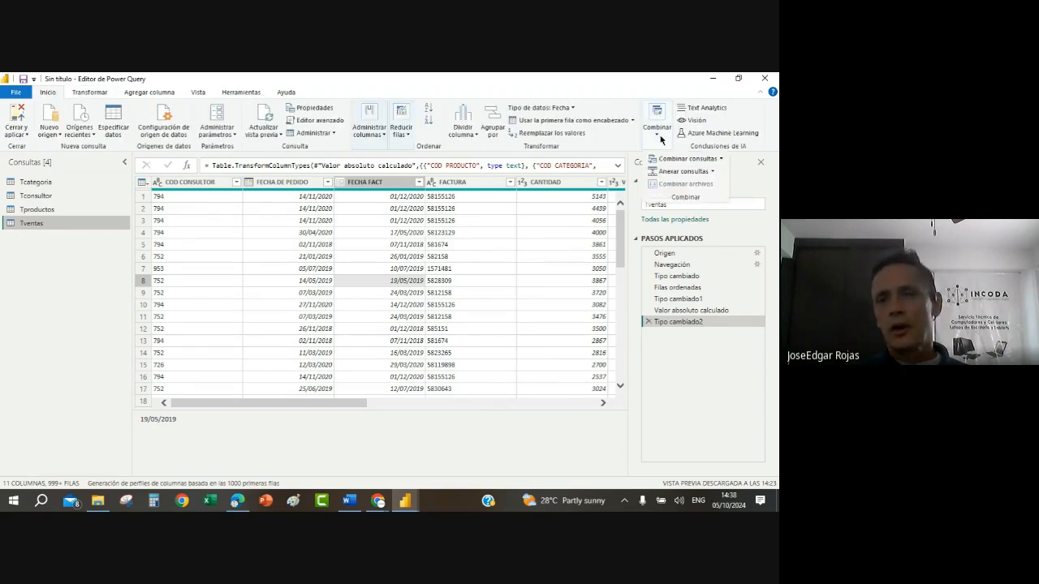
left_click(701, 160)
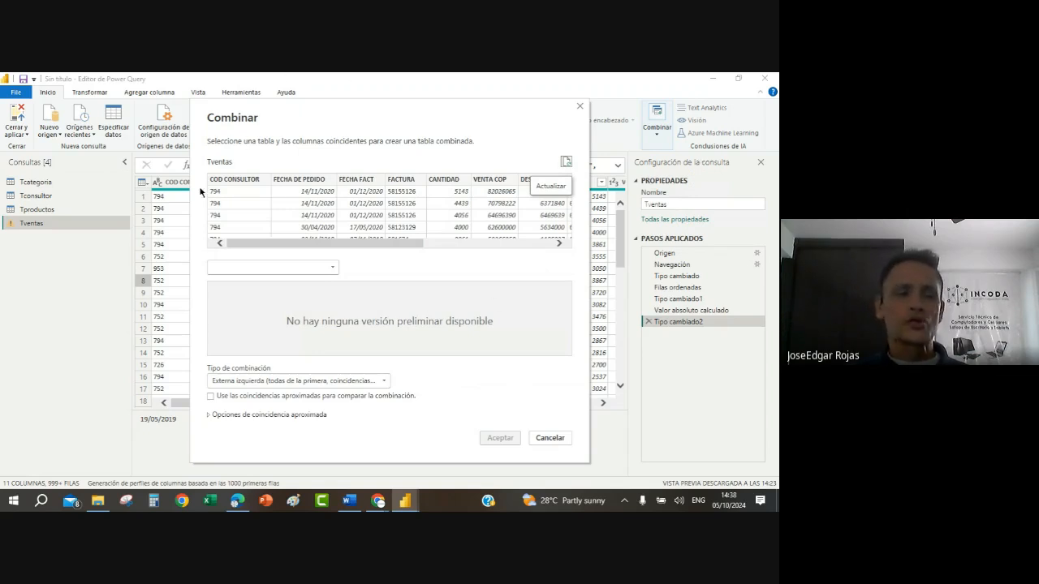
left_click(334, 266)
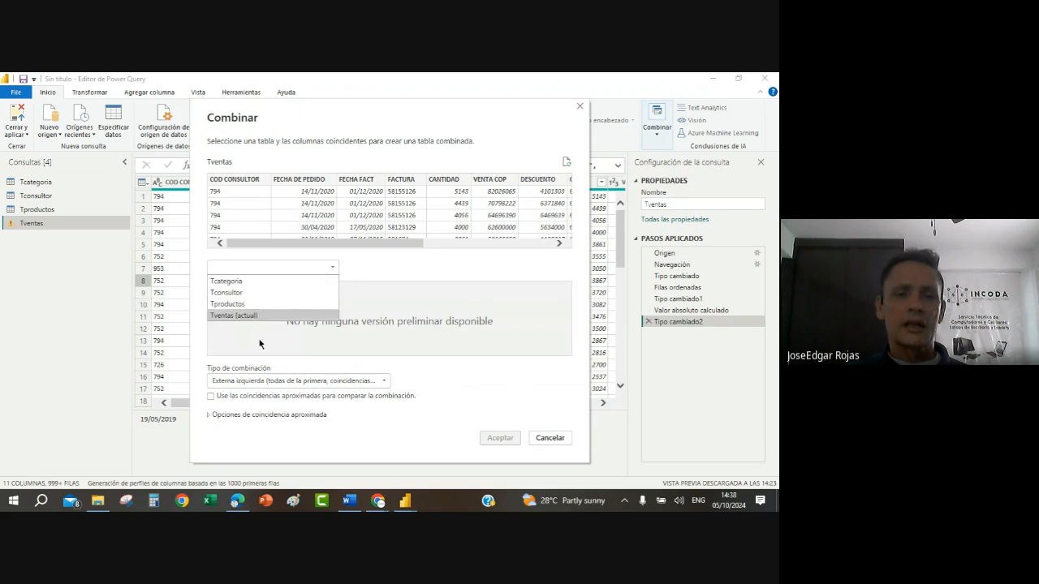
left_click(253, 281)
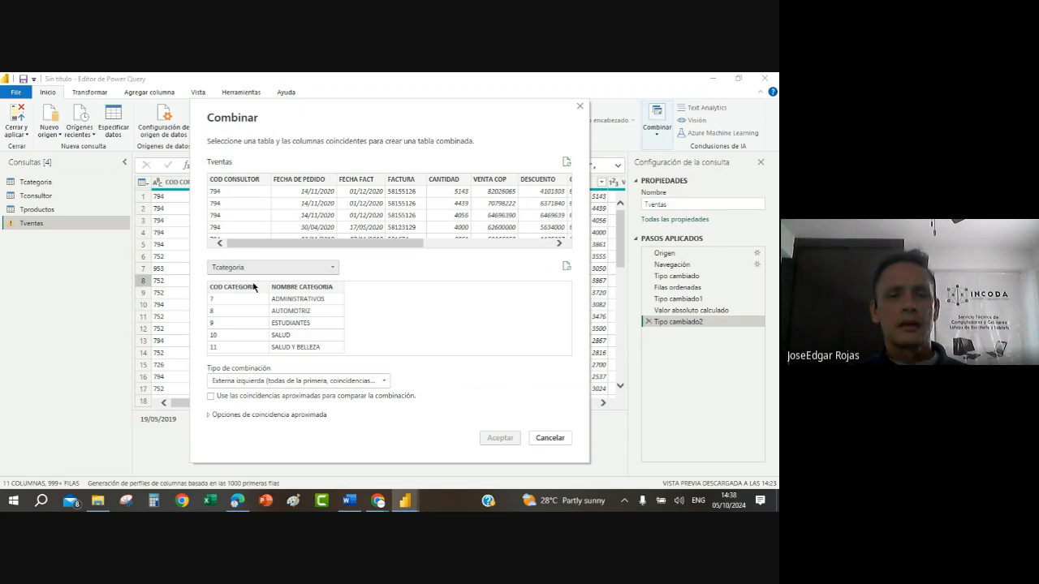
left_click(234, 326)
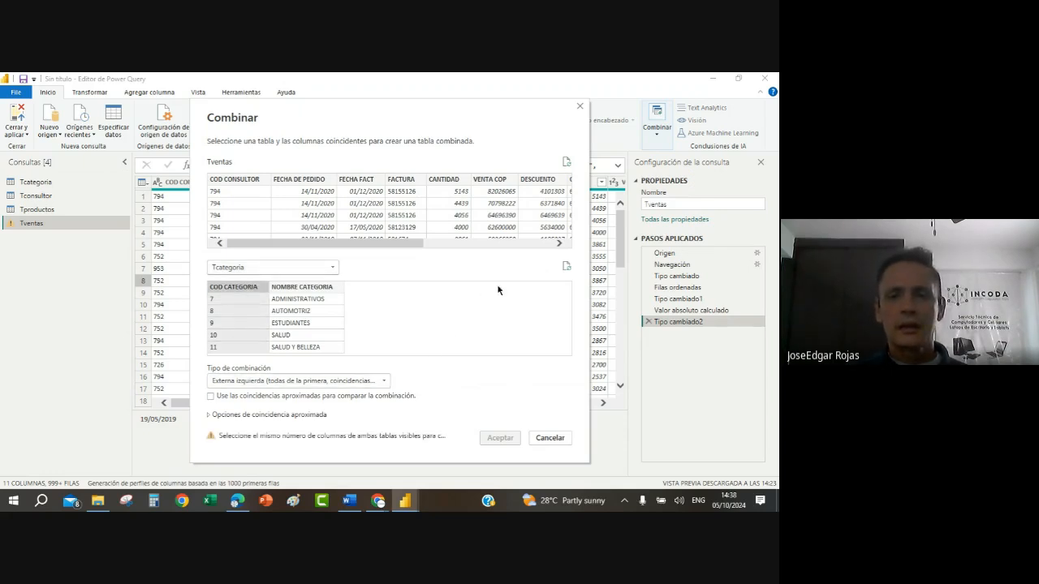
left_click(559, 244)
left_click(558, 244)
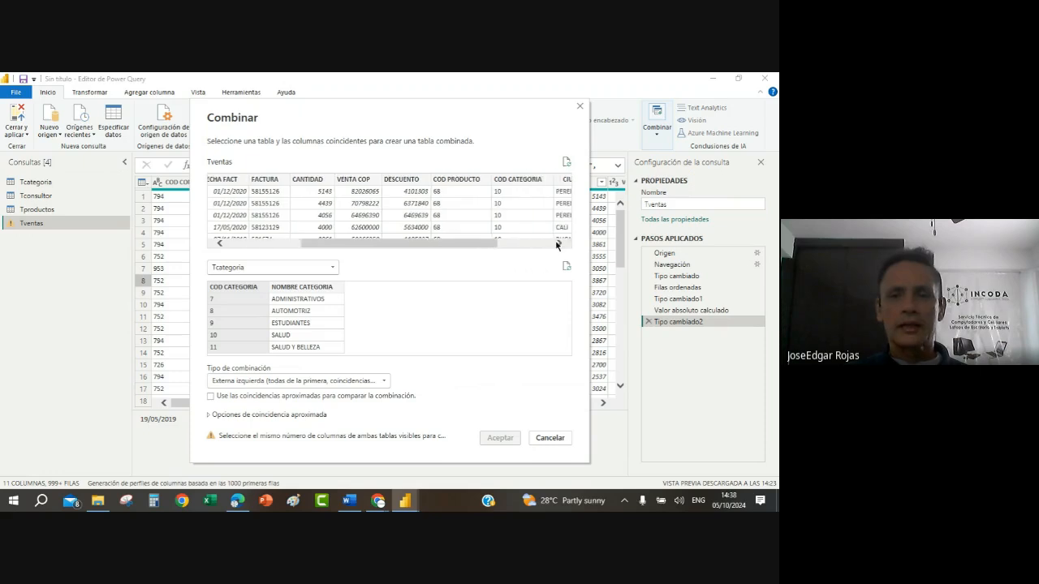
left_click(558, 244)
left_click(480, 225)
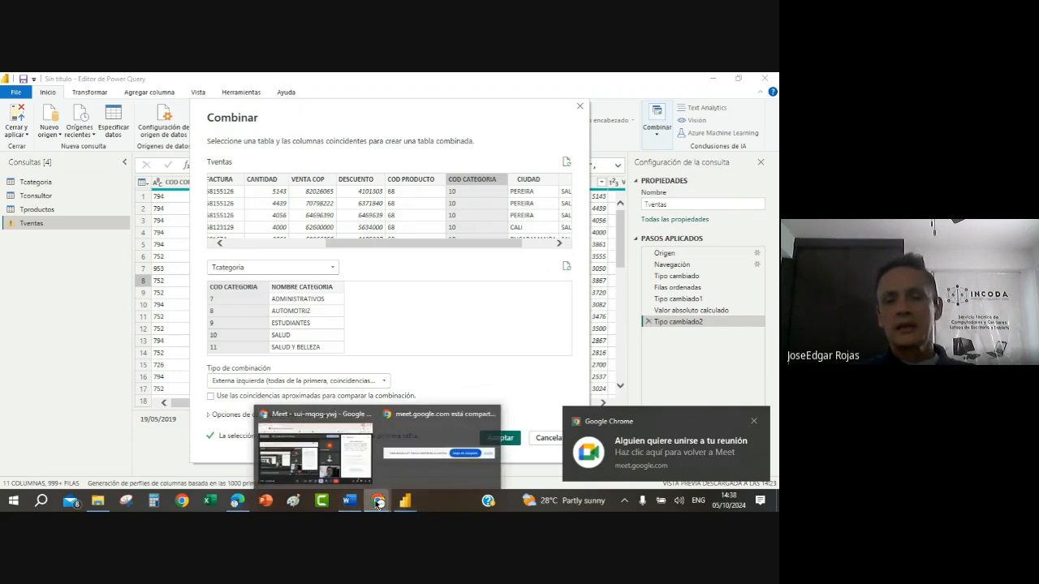
Step: Switch to the Google Meet call, admit the waiting participant and return to Power Query
left_click(317, 443)
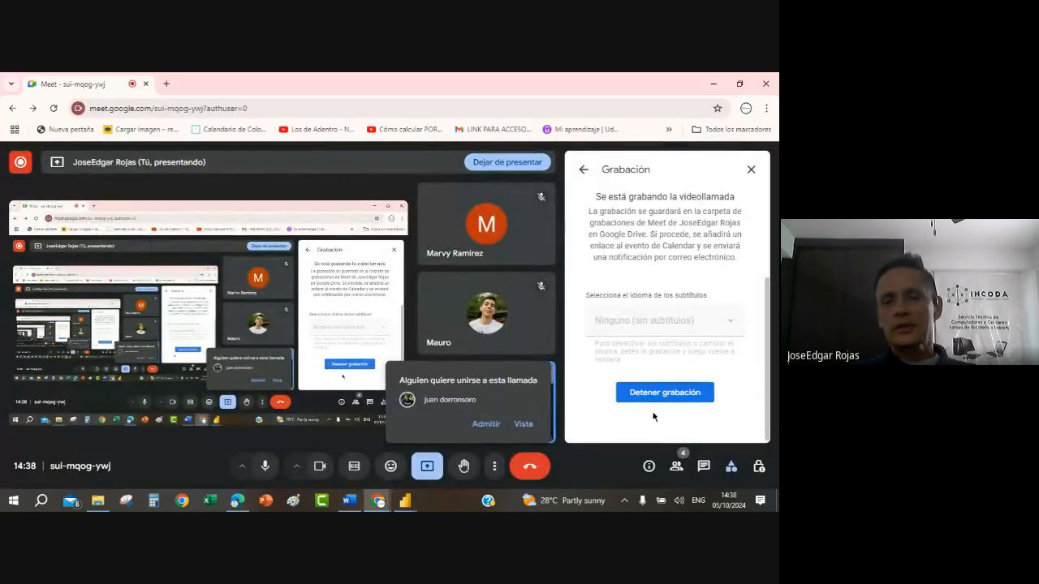
left_click(486, 424)
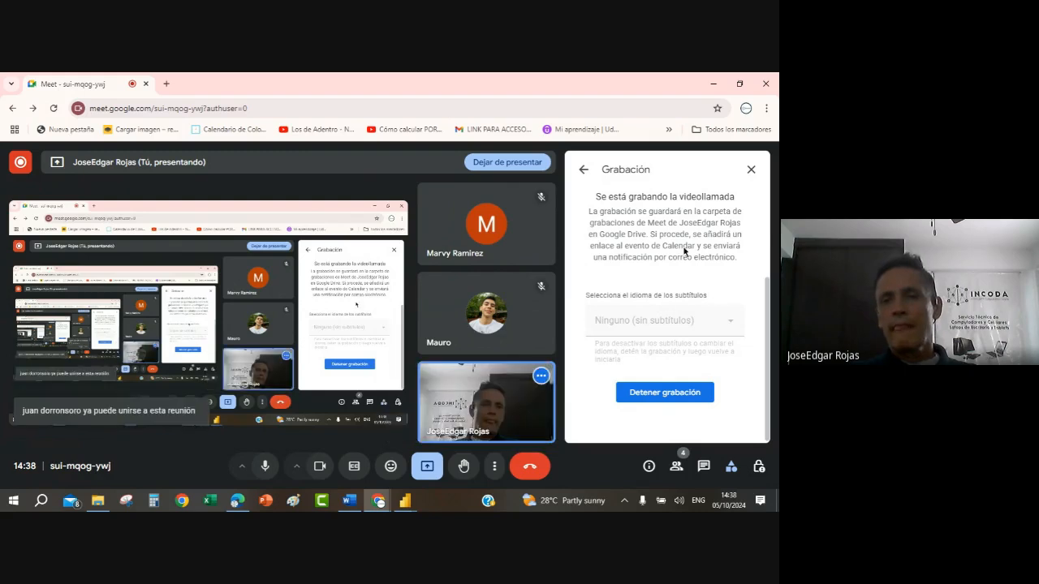
left_click(713, 85)
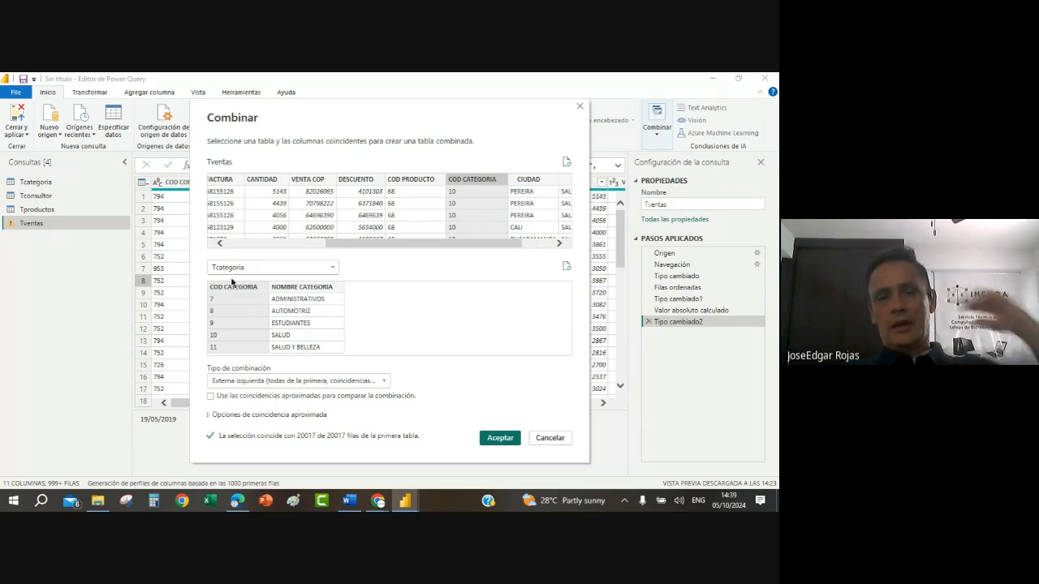
Step: Accept the merge and expand the Tcategoria column with only NOMBRE CATEGORIA, using the original column name as prefix
left_click(488, 438)
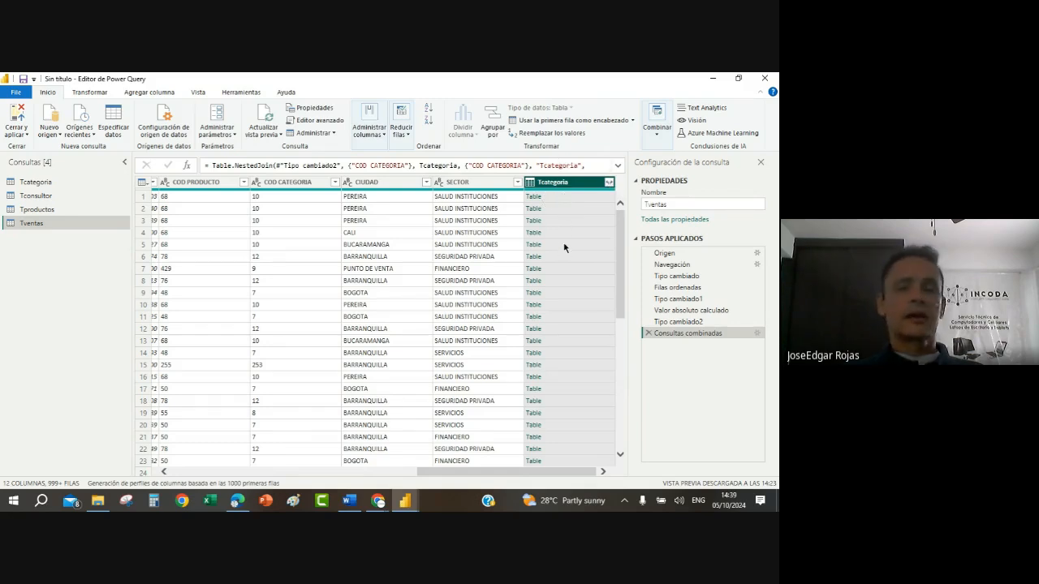
left_click(610, 182)
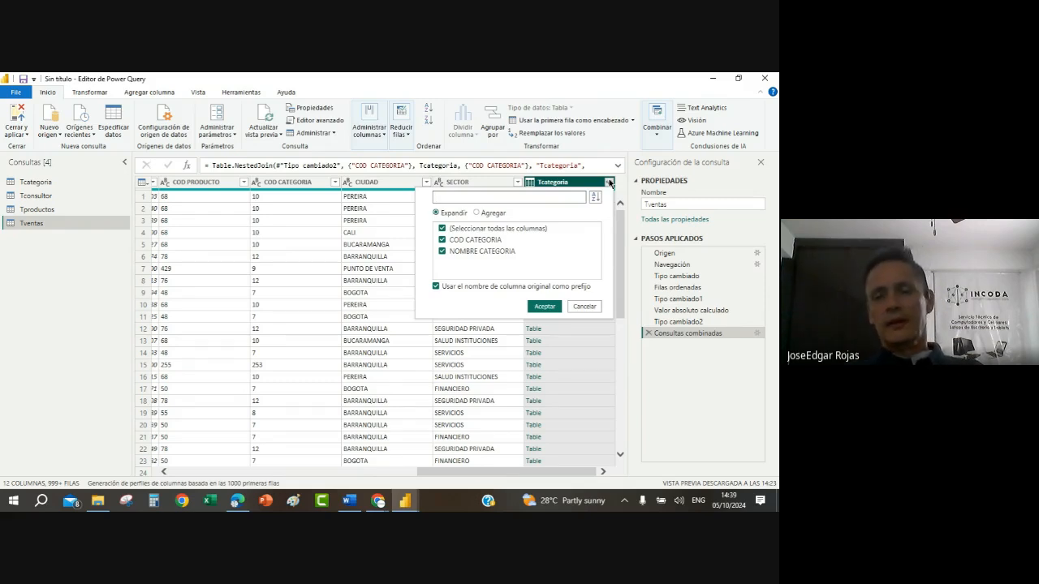
left_click(443, 228)
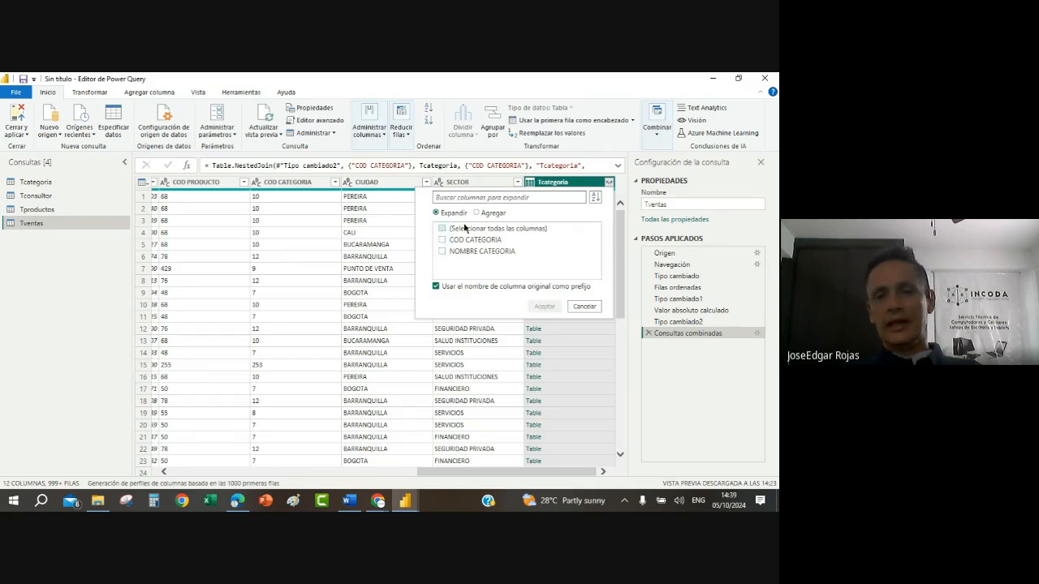
left_click(442, 251)
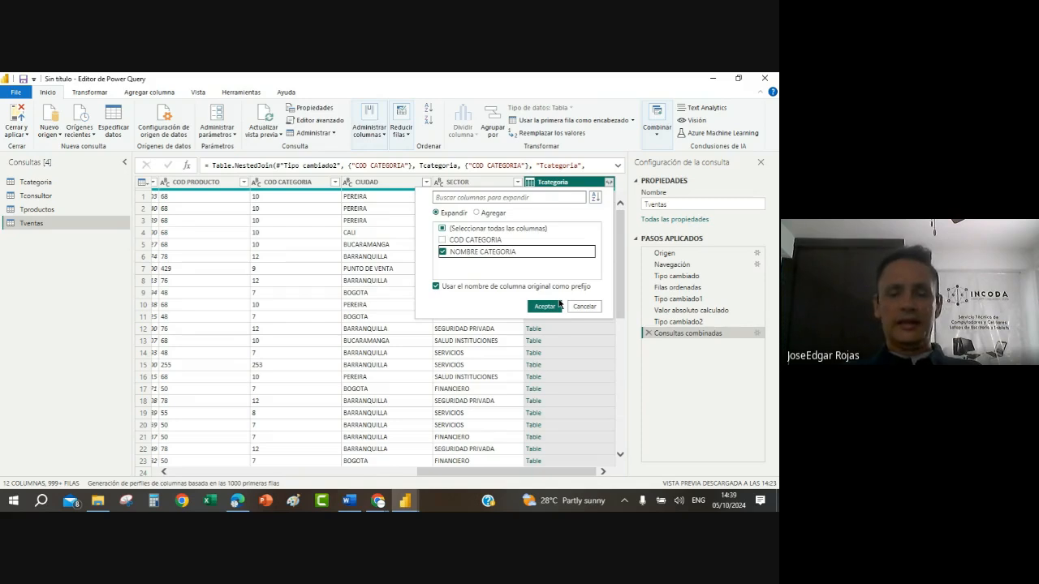
left_click(544, 307)
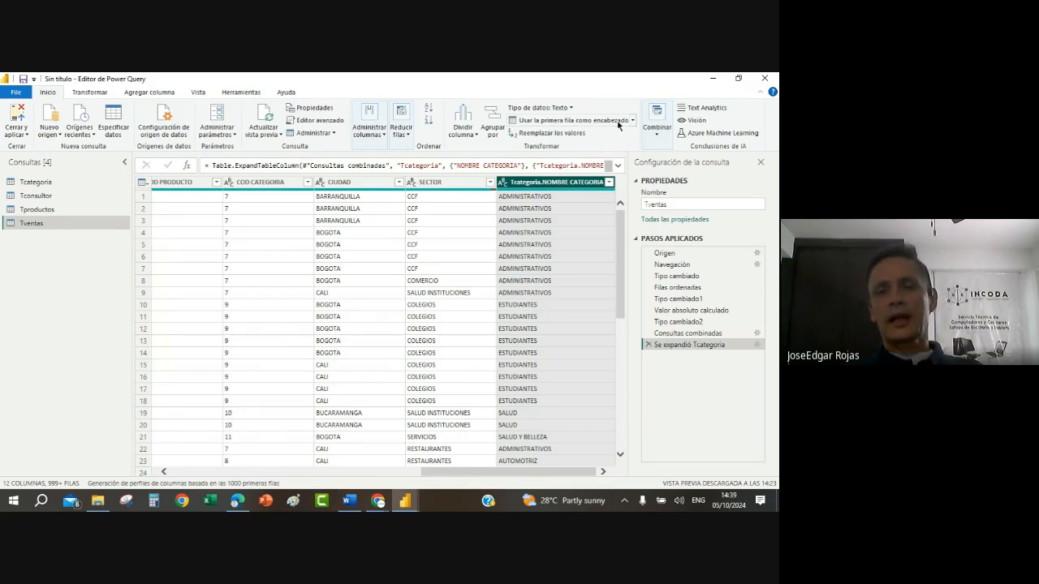
Step: Rename the expanded category name column as CATEGORIA and move it between COD CATEGORIA and CIUDAD
right_click(571, 186)
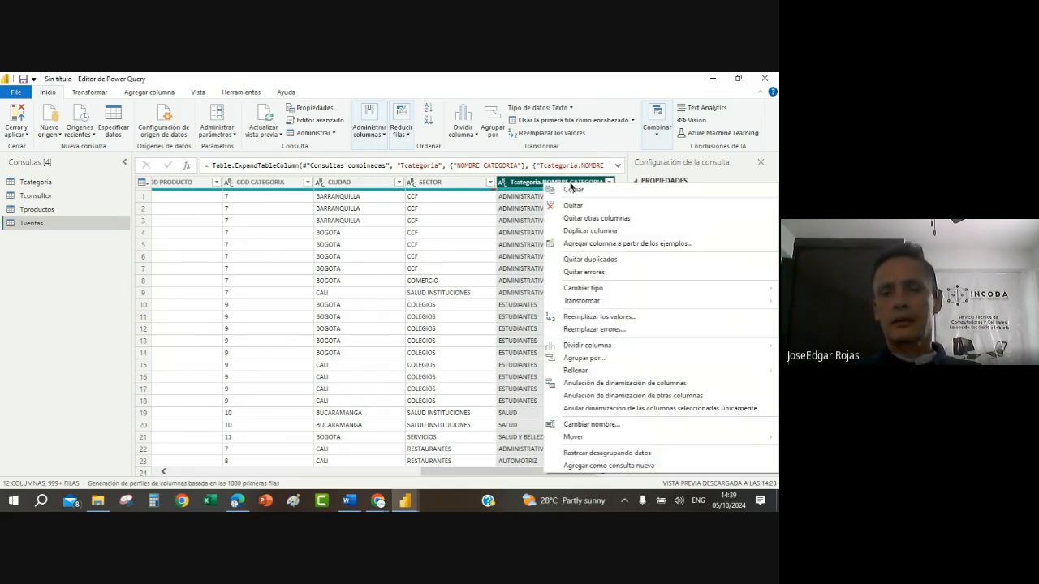
left_click(592, 424)
left_click(568, 183)
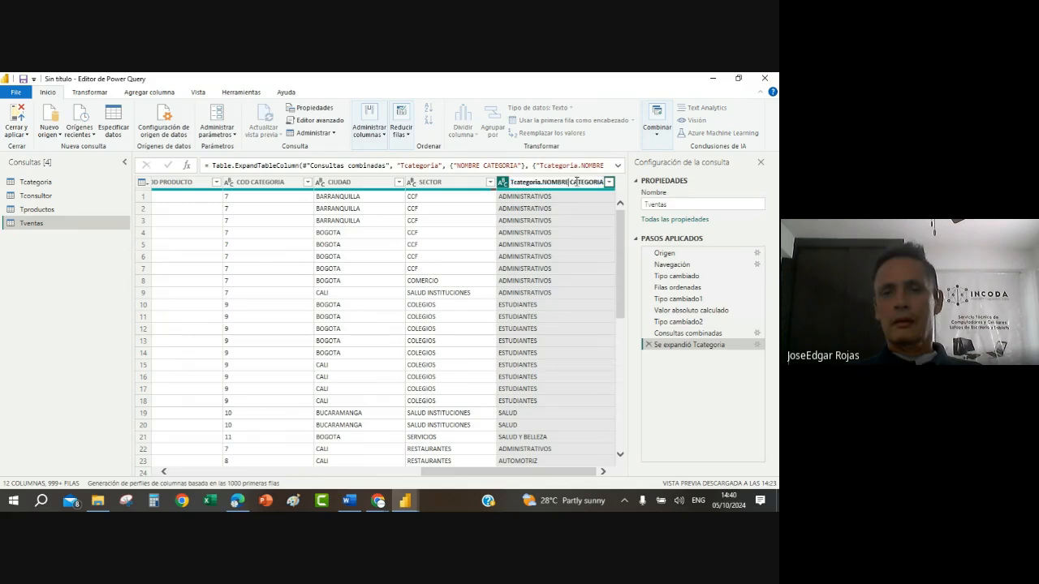
key("BackSpace")
key("BackSpace")
key("BackSpace")
key("BackSpace")
key("BackSpace")
key("BackSpace")
key("BackSpace")
key("BackSpace")
key("BackSpace")
key("BackSpace")
key("BackSpace")
key("BackSpace")
key("BackSpace")
key("BackSpace")
key("BackSpace")
key("BackSpace")
key("BackSpace")
key("BackSpace")
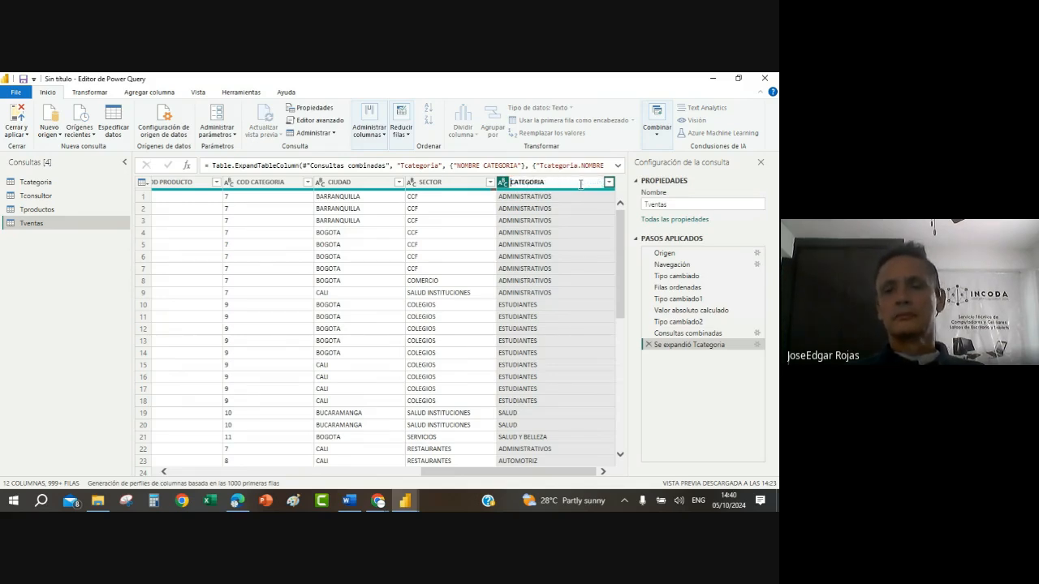
key("Return")
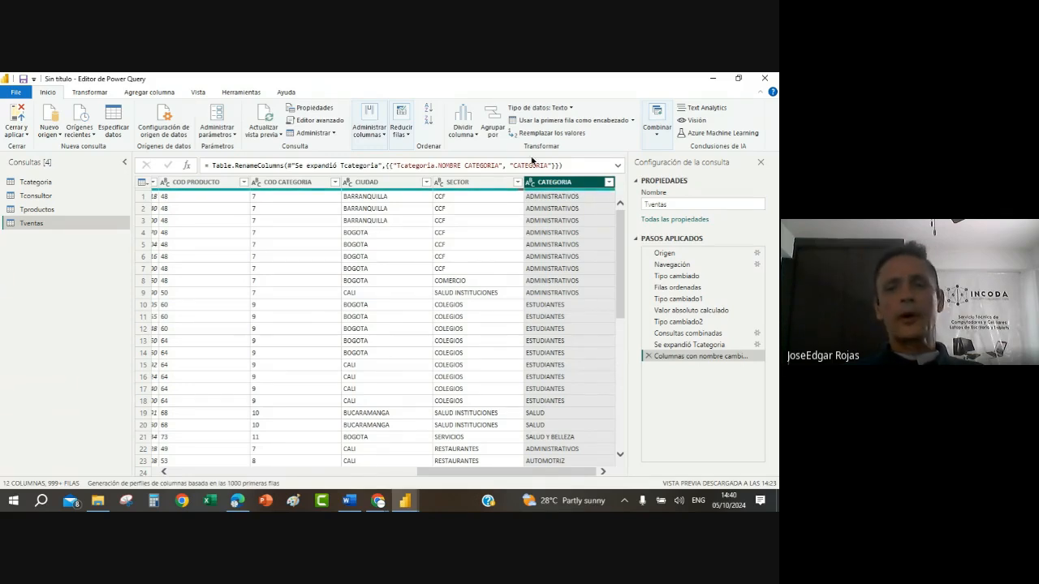
left_click_drag(563, 185, 376, 214)
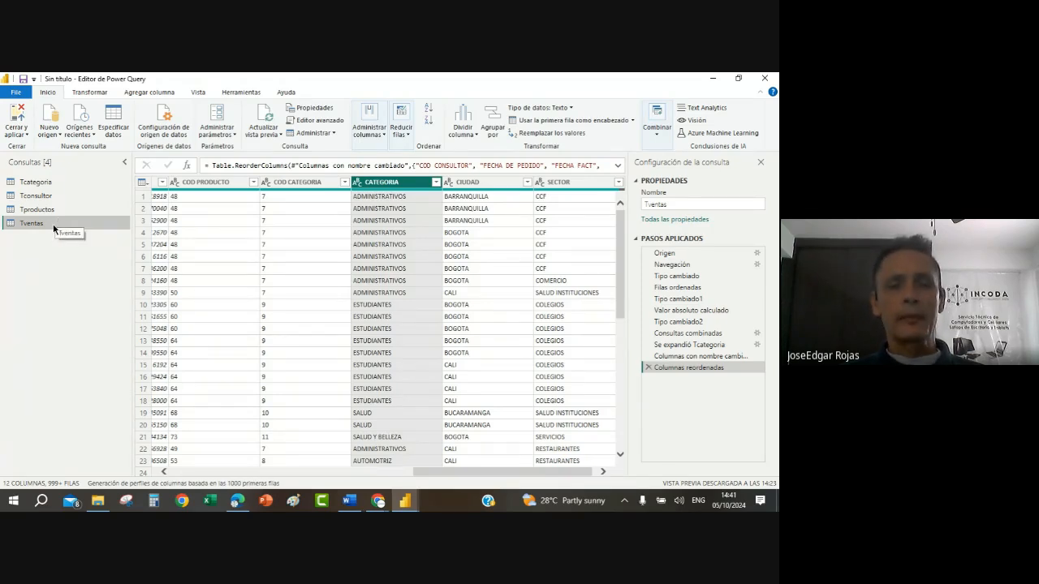
Step: Set up a Combinar consultas merge of Tventas with Tconsultor, matching both tables on COD CONSULTOR
left_click(655, 130)
left_click(668, 160)
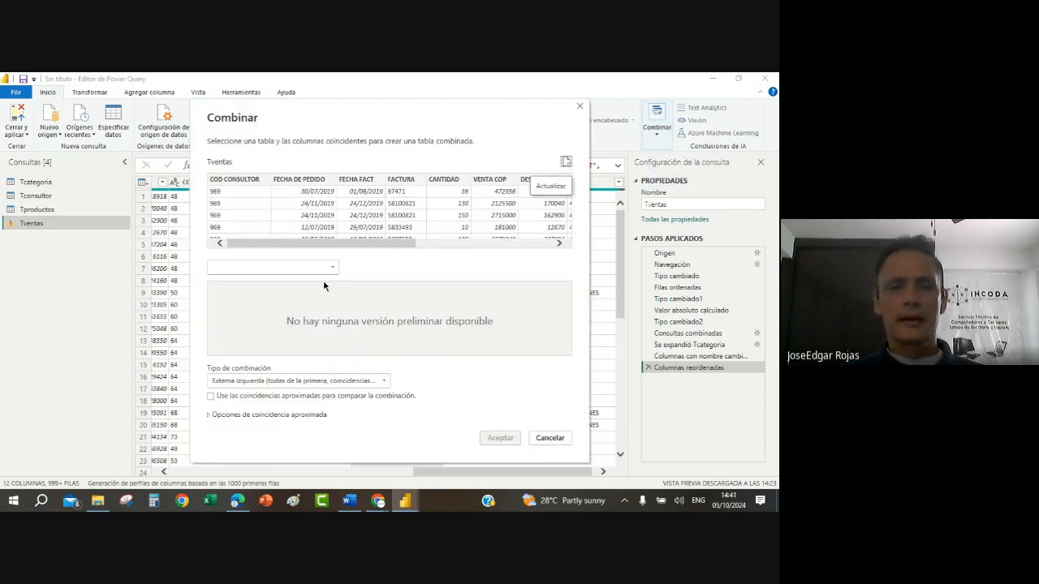
left_click(329, 268)
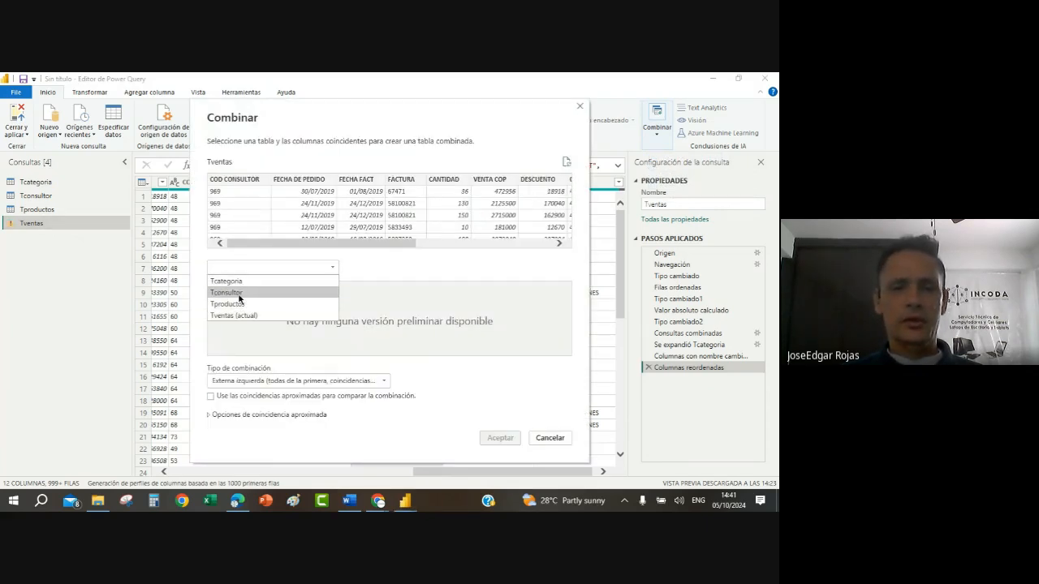
left_click(238, 294)
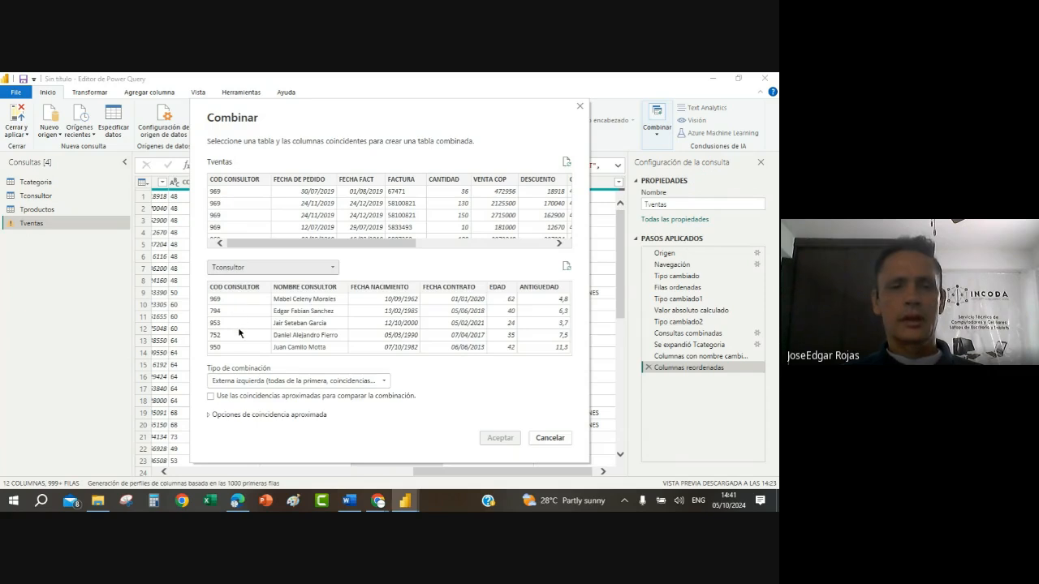
left_click(240, 332)
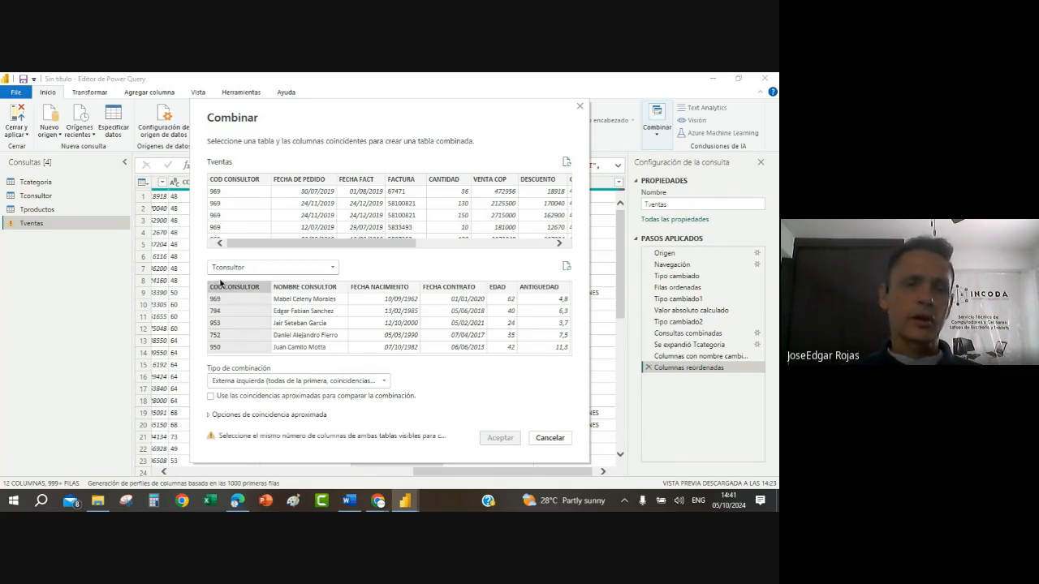
left_click(231, 205)
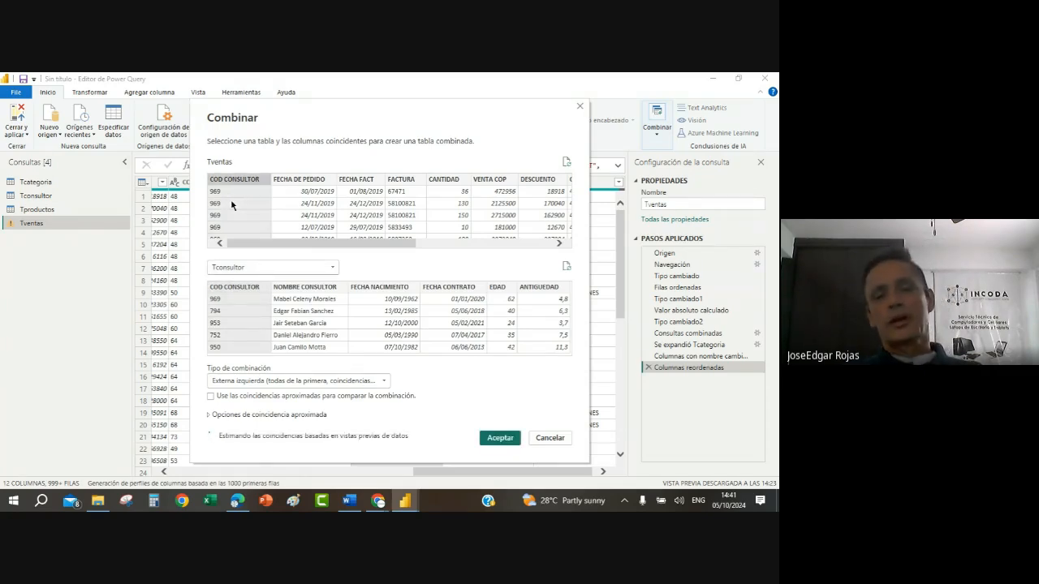
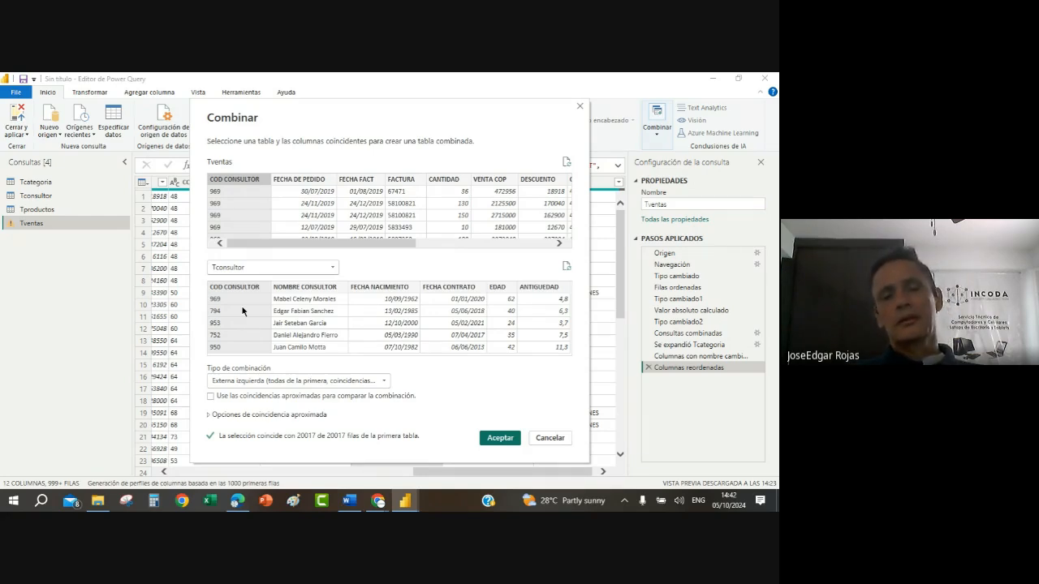
Step: Accept the merge and expand the Tconsultor column with only NOMBRE CONSULTOR, using the original column name as prefix
left_click(493, 438)
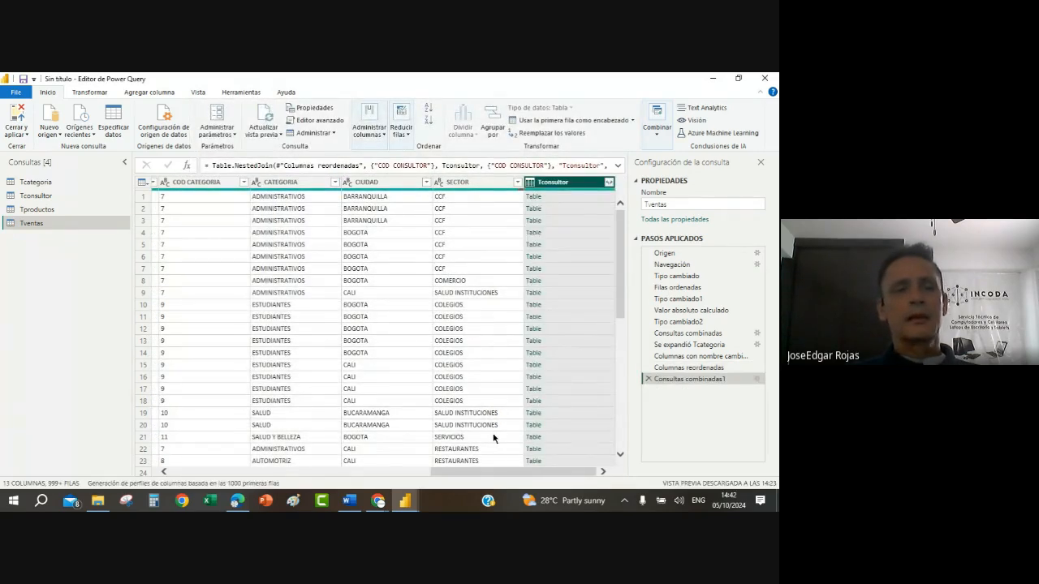
left_click(608, 182)
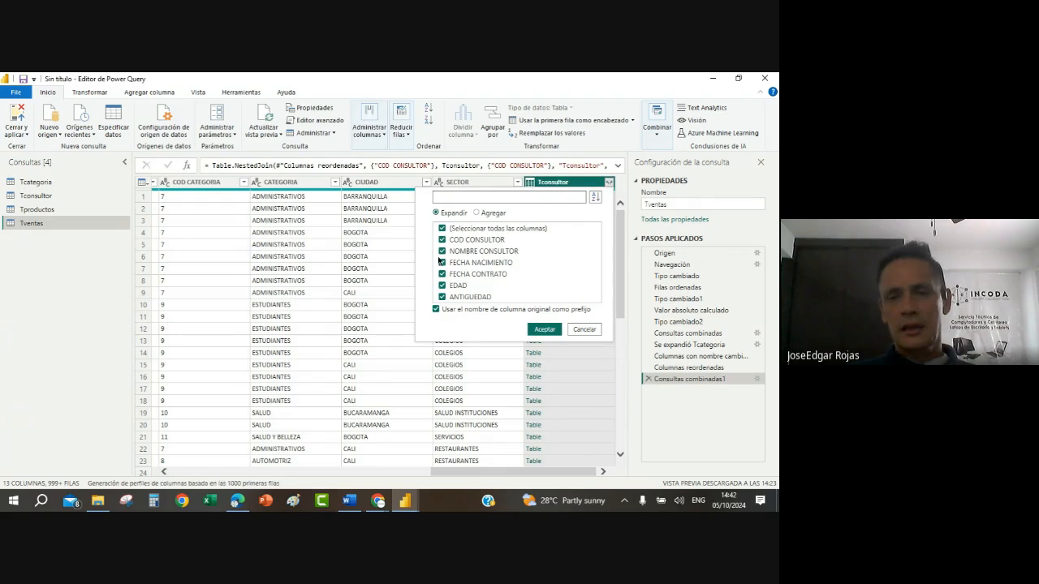
left_click(441, 229)
left_click(442, 251)
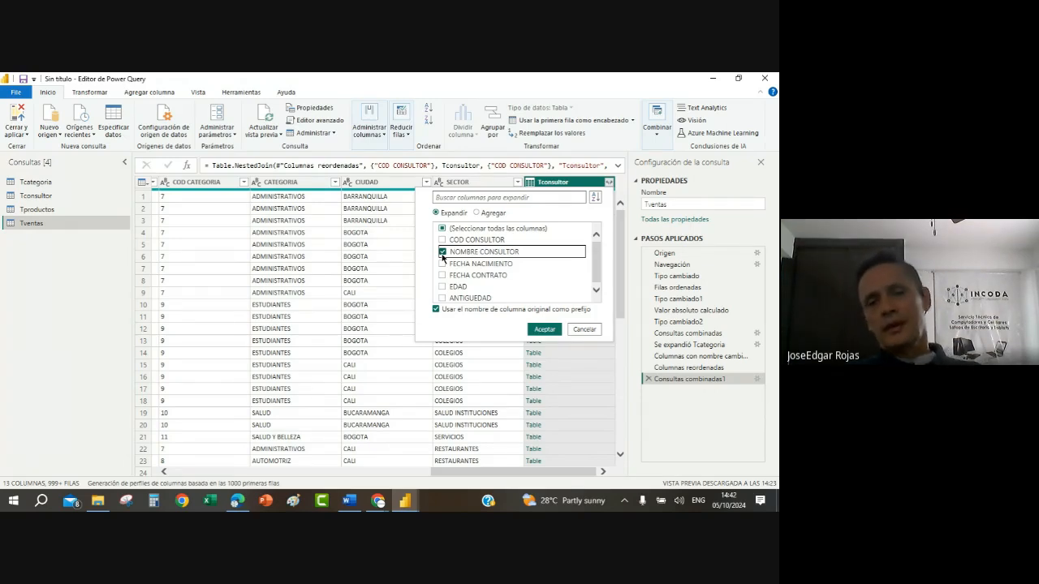
left_click(542, 329)
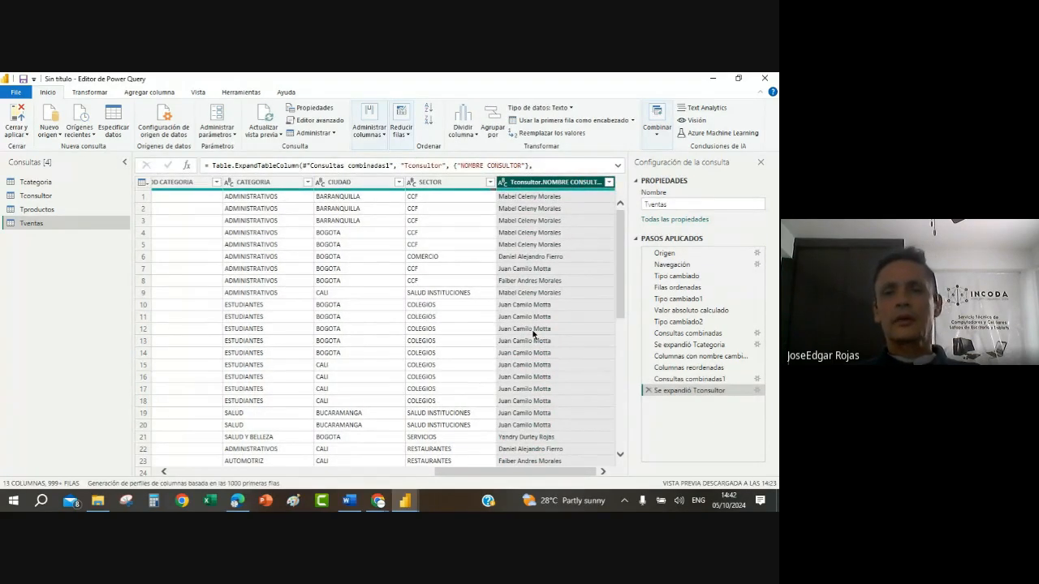
Step: Rename the expanded consultant name column in Tventas as CONSULTOR
right_click(558, 183)
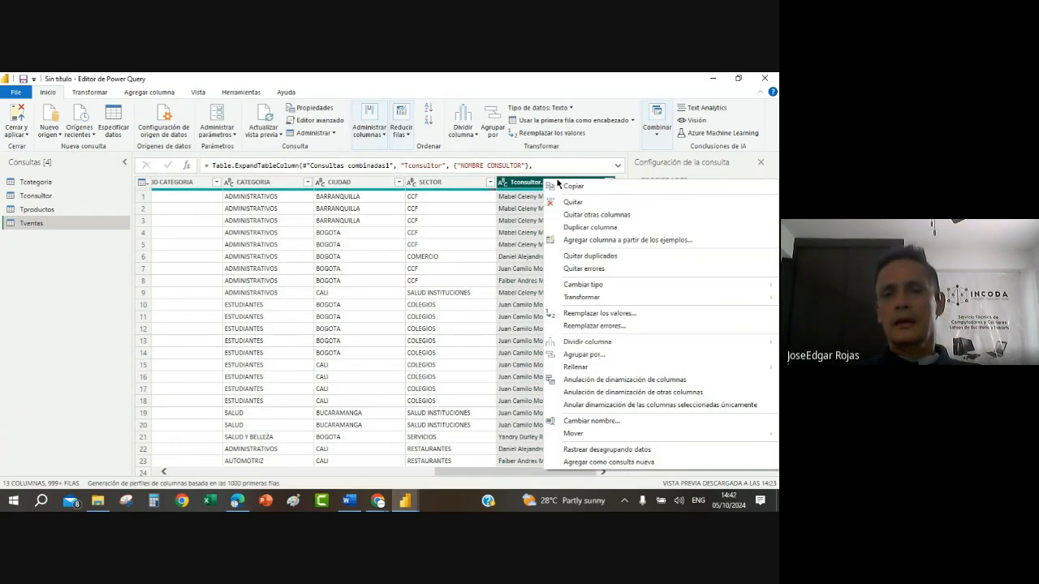
left_click(595, 421)
left_click(574, 182)
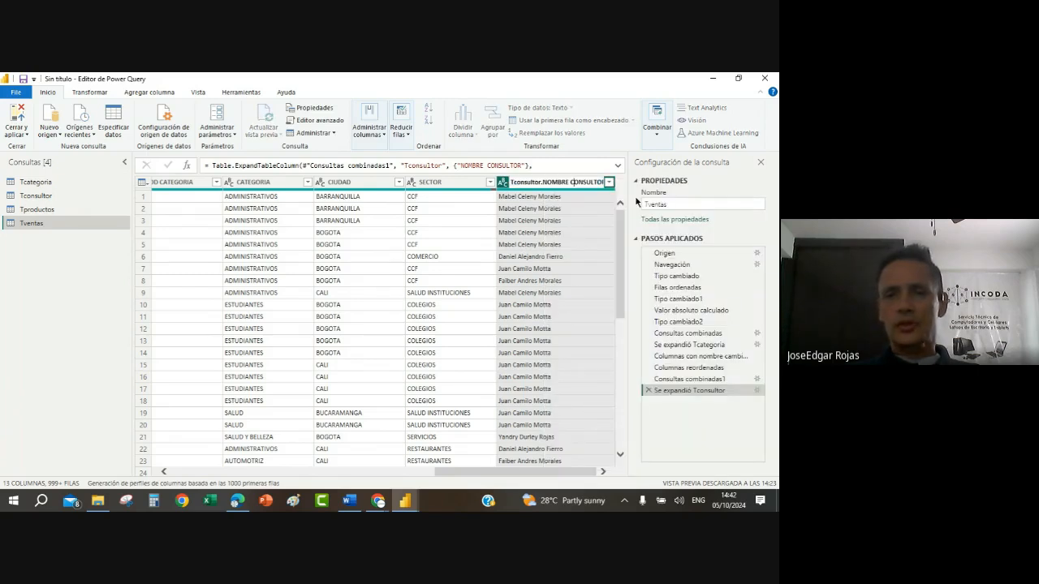
key("BackSpace")
key("BackSpace")
key("BackSpace")
key("BackSpace")
key("BackSpace")
key("BackSpace")
key("BackSpace")
key("BackSpace")
key("BackSpace")
key("BackSpace")
key("BackSpace")
key("BackSpace")
key("BackSpace")
key("BackSpace")
key("BackSpace")
key("BackSpace")
key("BackSpace")
key("BackSpace")
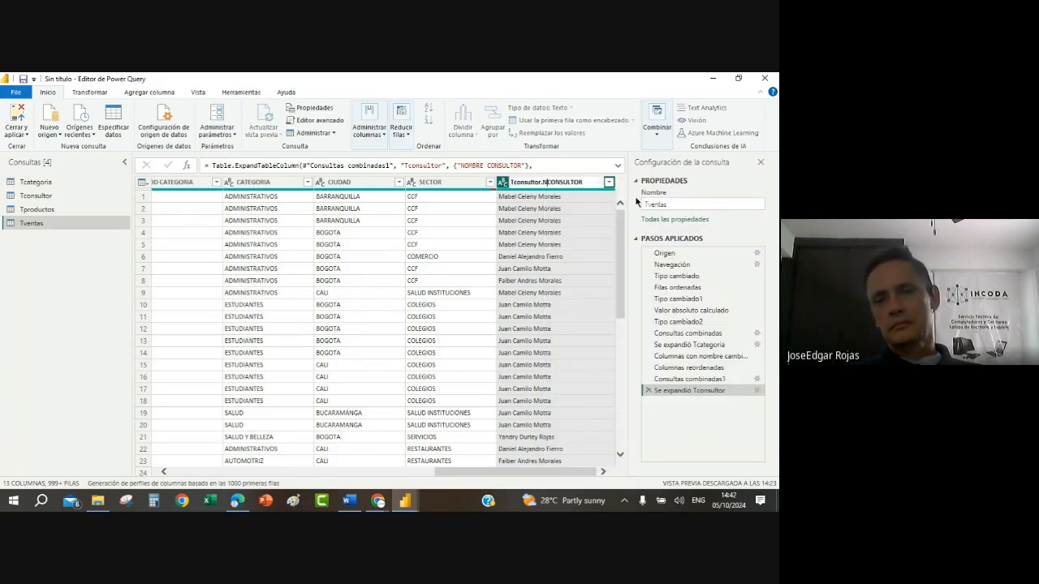
key("Return")
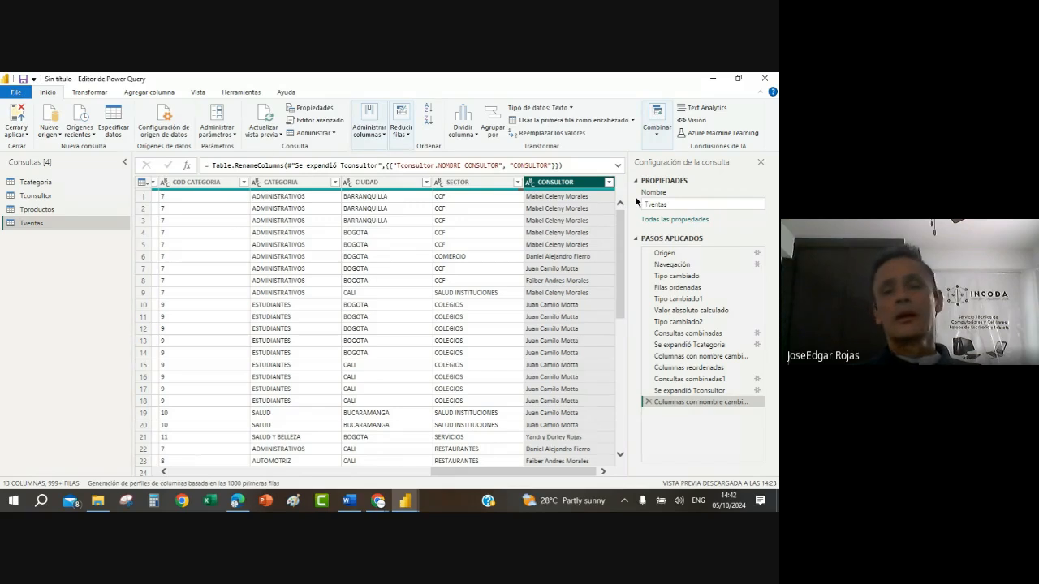
Step: Convert the CONSULTOR column to uppercase and move it between COD CONSULTOR and FECHA DE PEDIDO
right_click(555, 186)
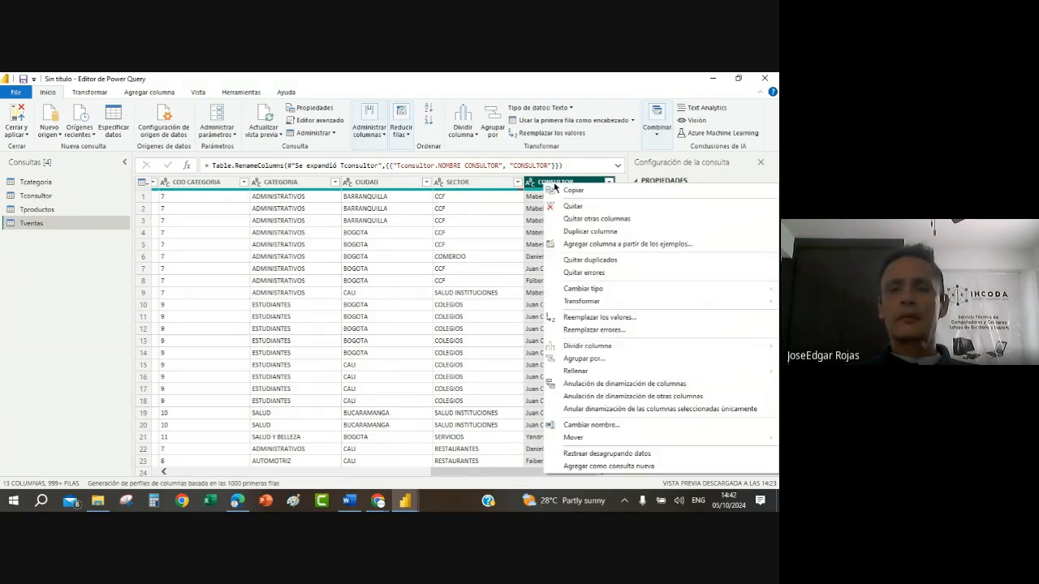
mouse_move(582, 301)
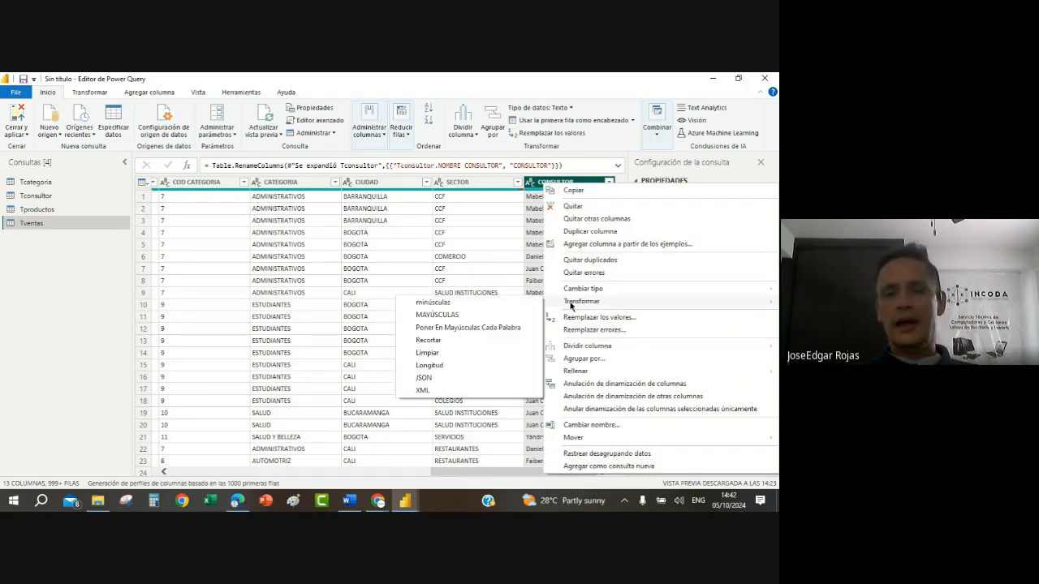
left_click(454, 316)
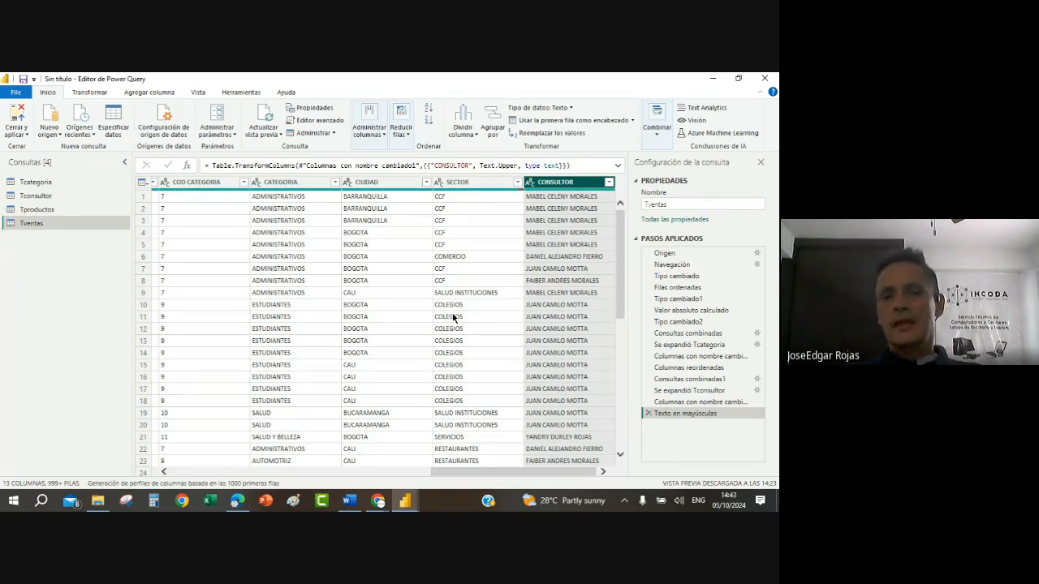
left_click_drag(570, 182, 279, 282)
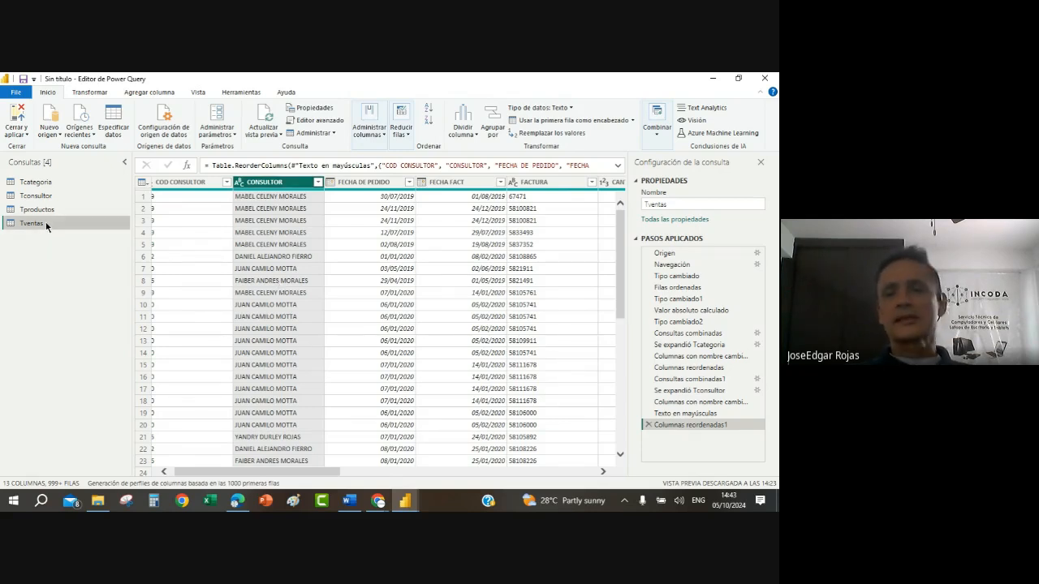
Step: Merge Tventas with Tproductos through Combinar consultas, matching both tables on COD PRODUCTO with the left outer join
left_click(657, 130)
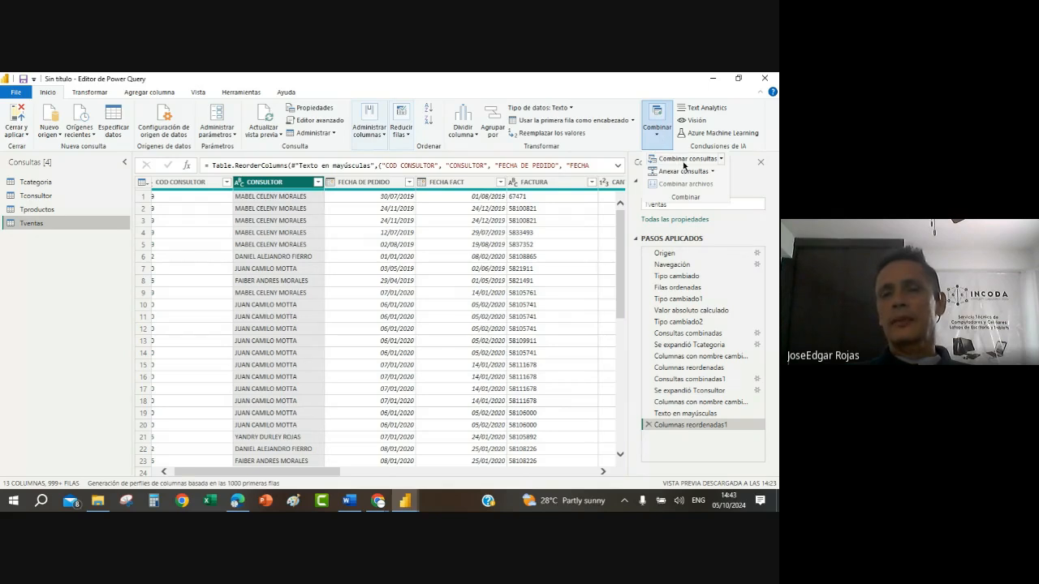
left_click(685, 161)
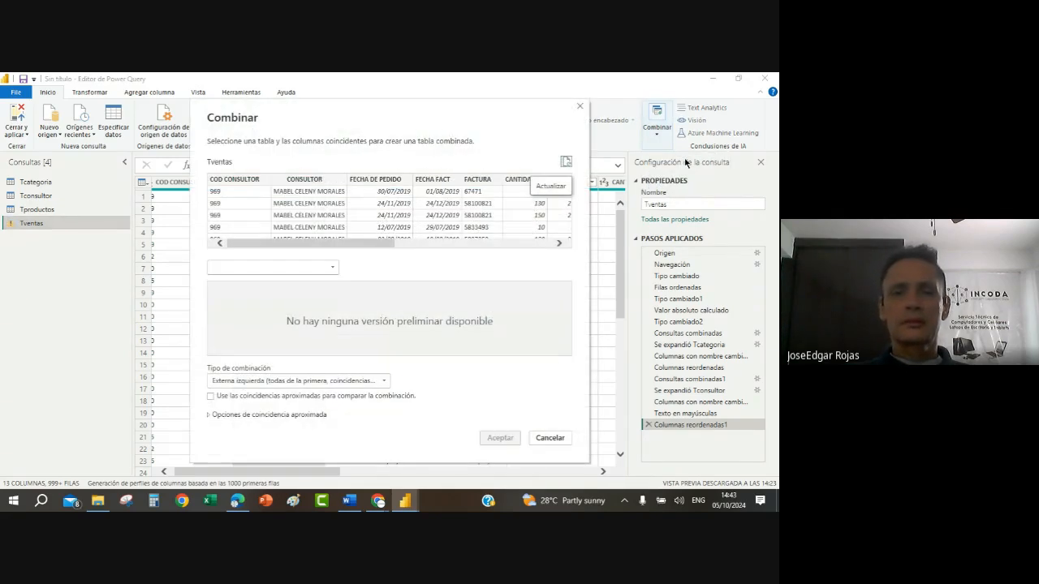
left_click(327, 273)
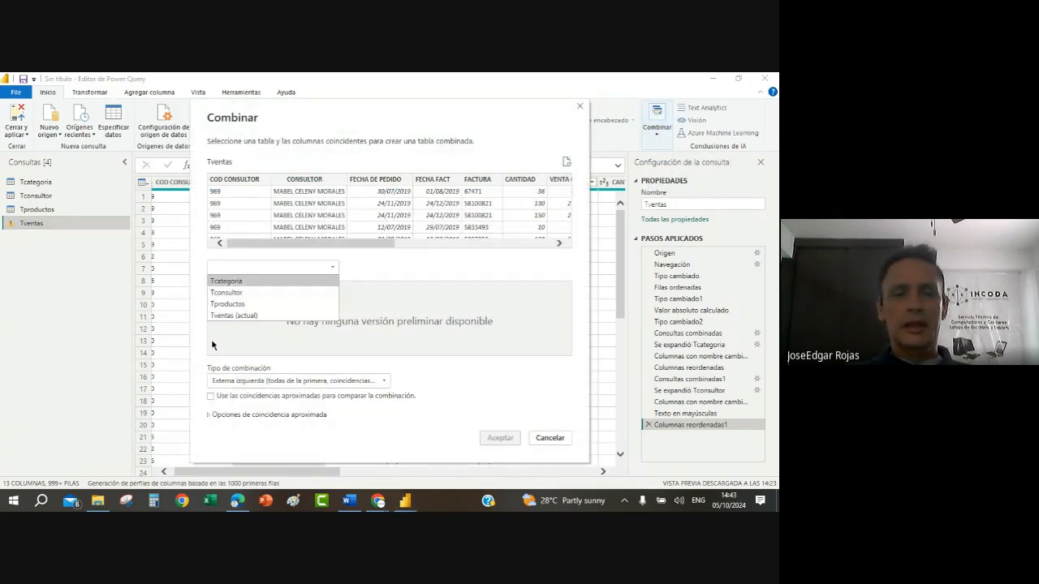
left_click(237, 305)
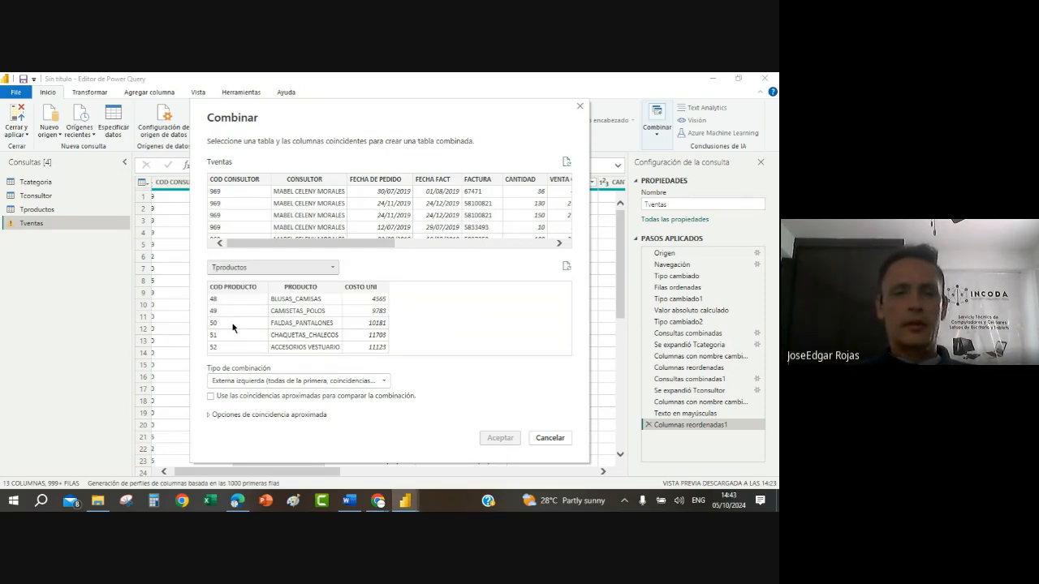
left_click(233, 327)
left_click(221, 216)
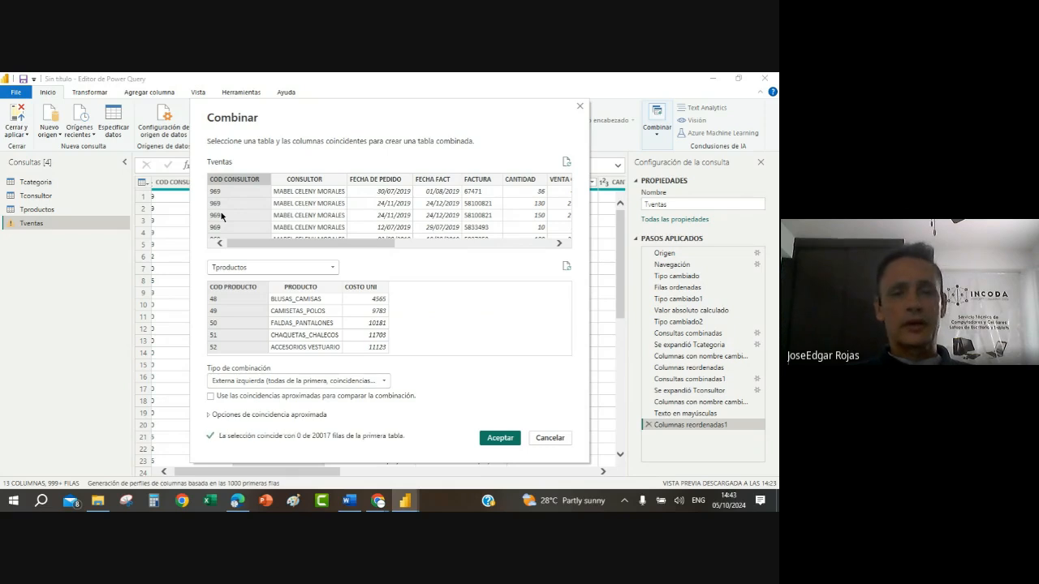
left_click(559, 244)
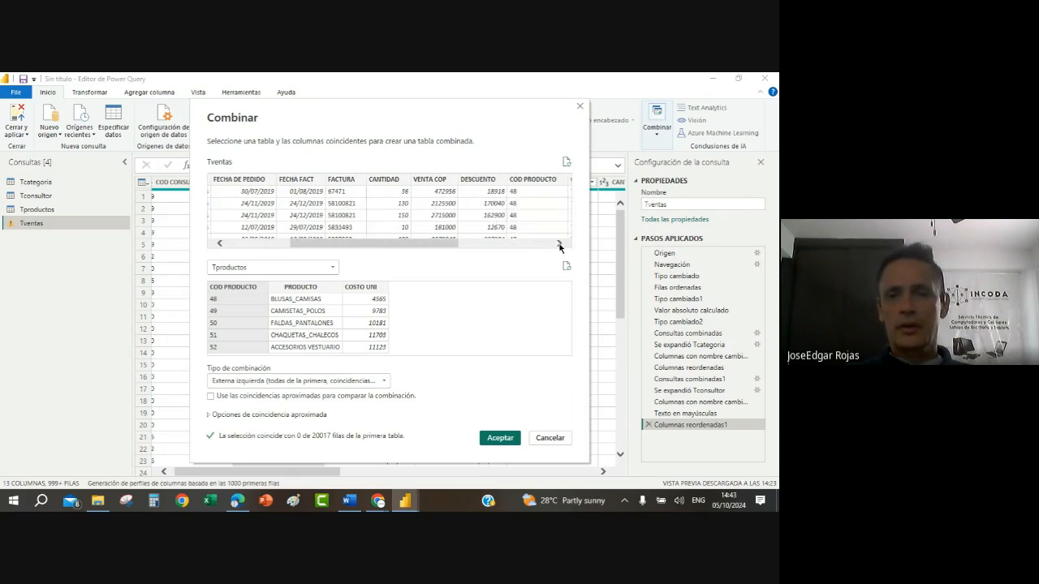
left_click(491, 214)
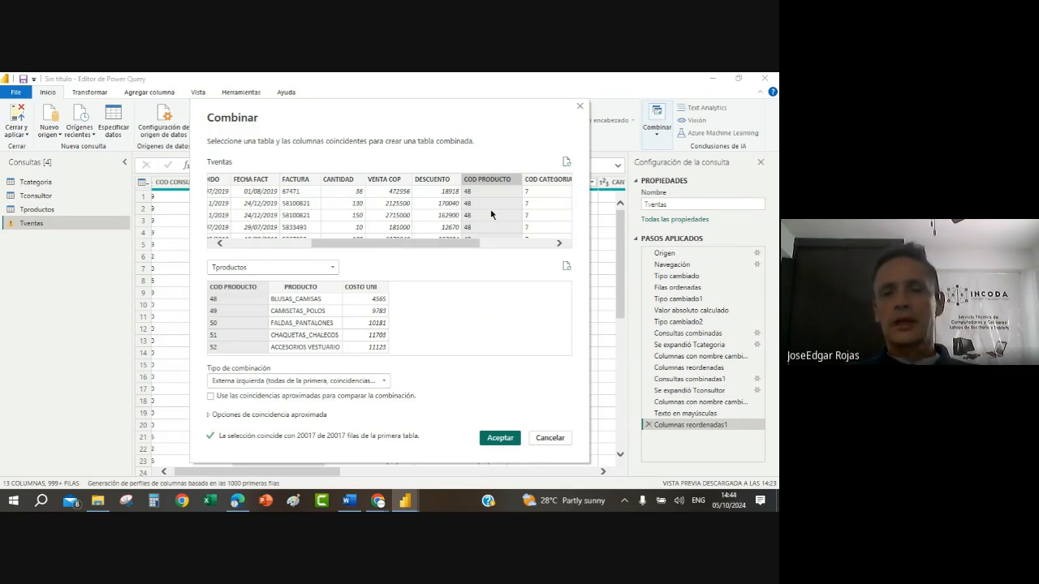
left_click(504, 438)
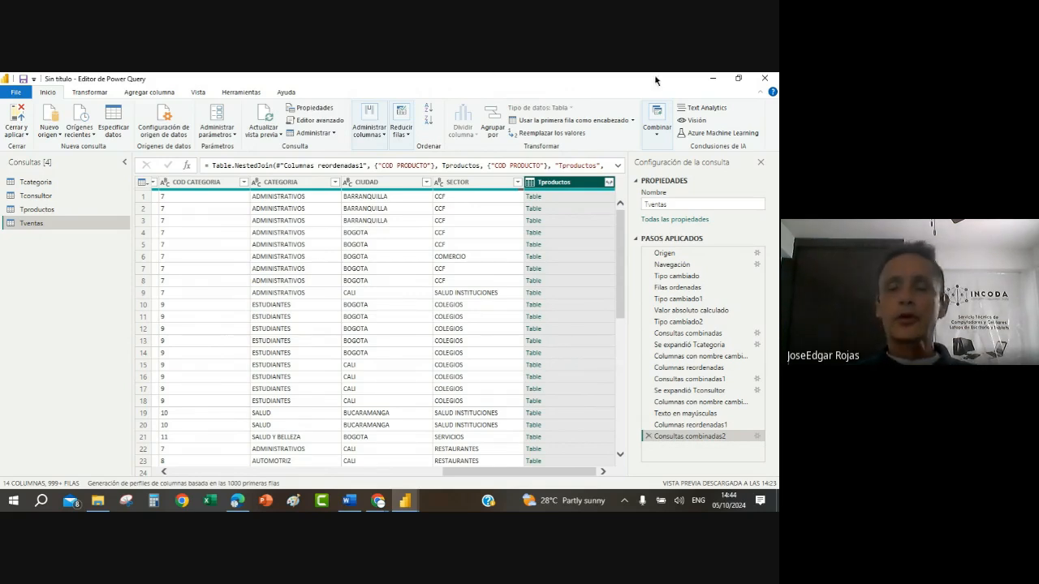
Step: Expand the Tproductos column with only PRODUCTO and COSTO UNI, using the original column name as prefix
left_click(609, 182)
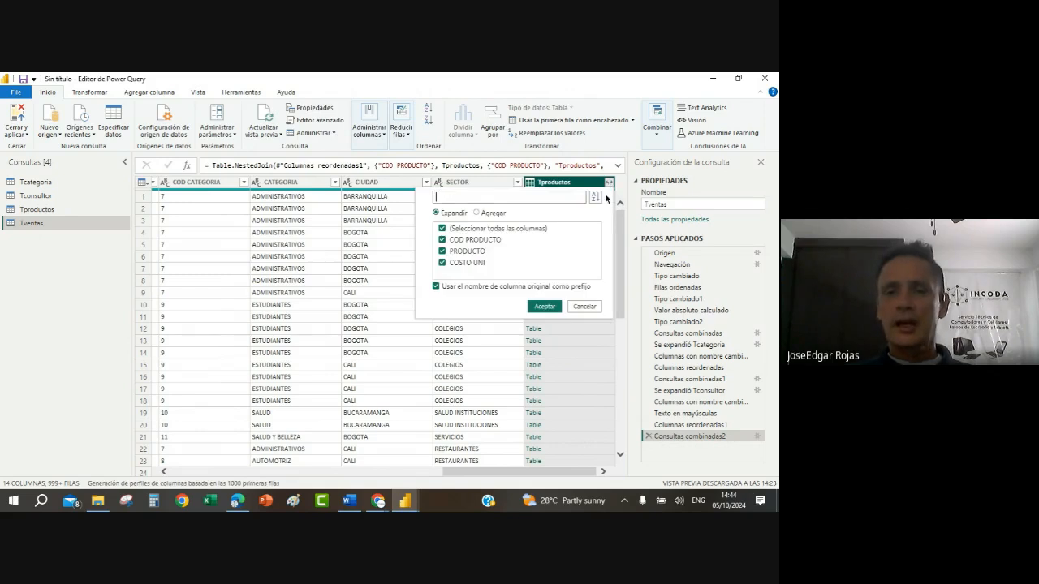
left_click(444, 231)
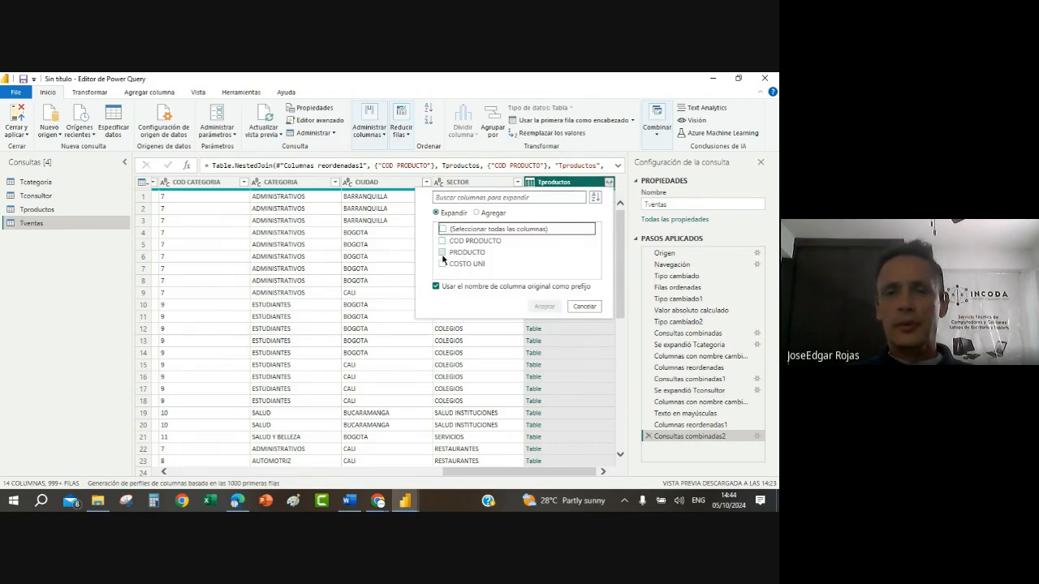
left_click(443, 251)
left_click(443, 263)
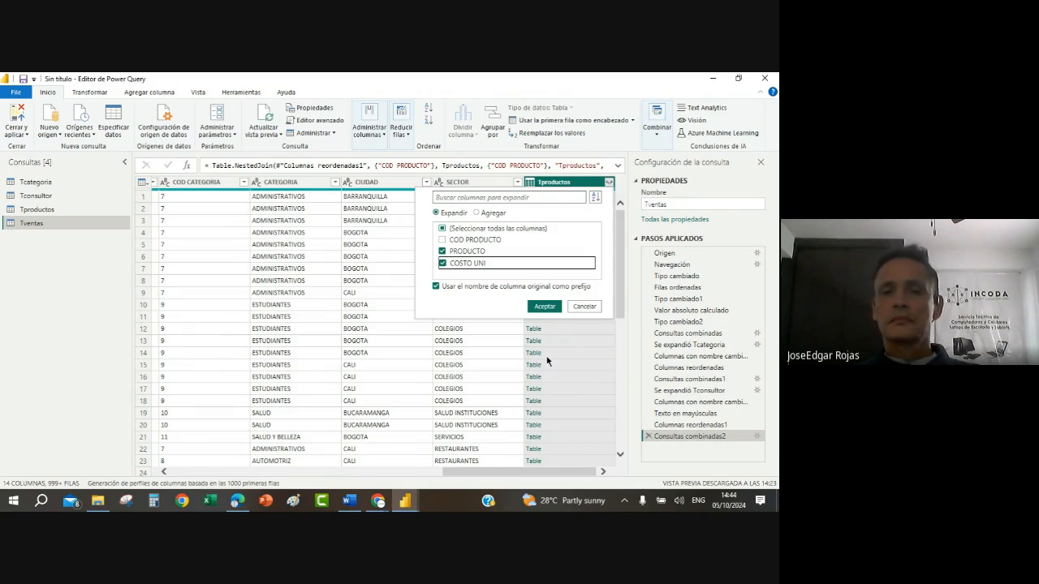
left_click(541, 308)
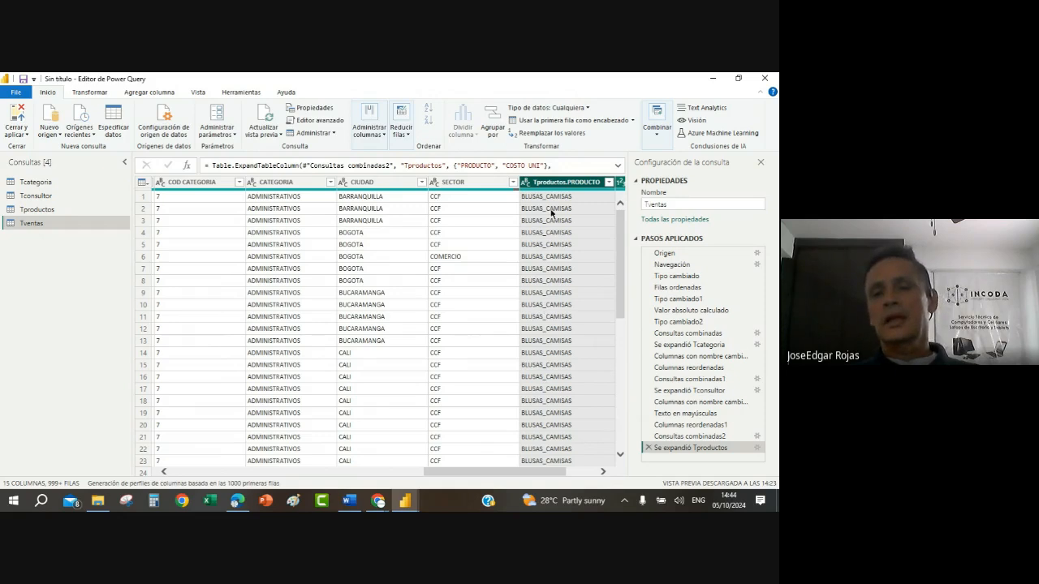
Step: Rename the expanded Tproductos.PRODUCTO column as PRODUCTO
right_click(571, 186)
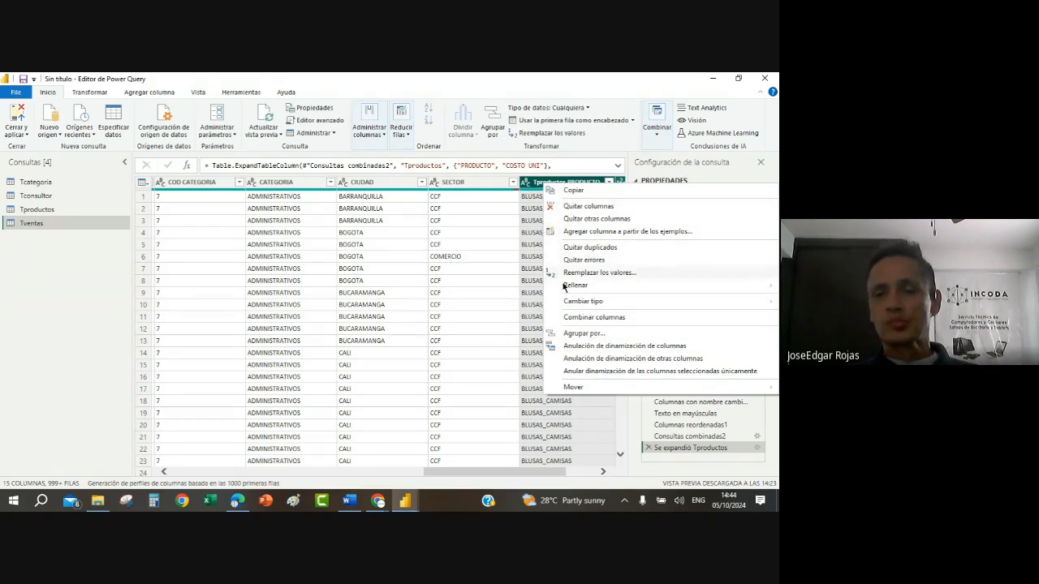
left_click(536, 188)
right_click(554, 188)
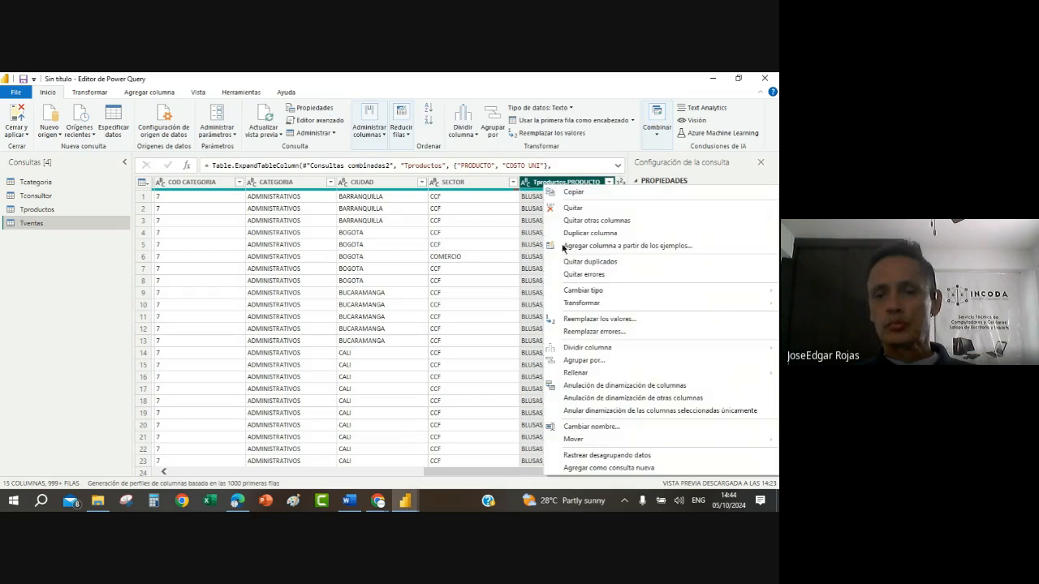
left_click(609, 428)
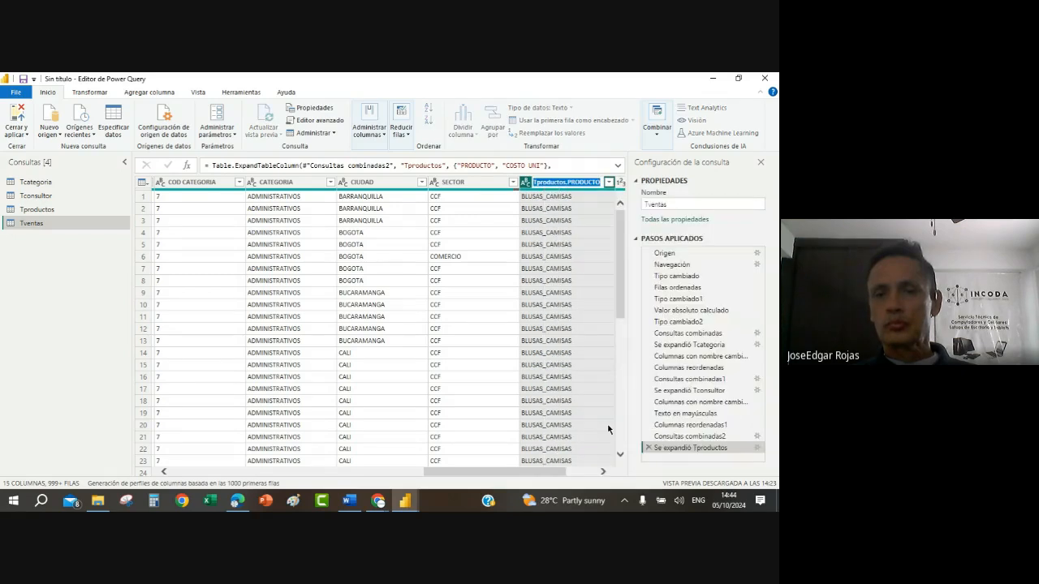
left_click(577, 184)
key("BackSpace")
key("BackSpace")
key("BackSpace")
key("BackSpace")
key("BackSpace")
key("BackSpace")
key("BackSpace")
key("BackSpace")
key("BackSpace")
key("BackSpace")
key("BackSpace")
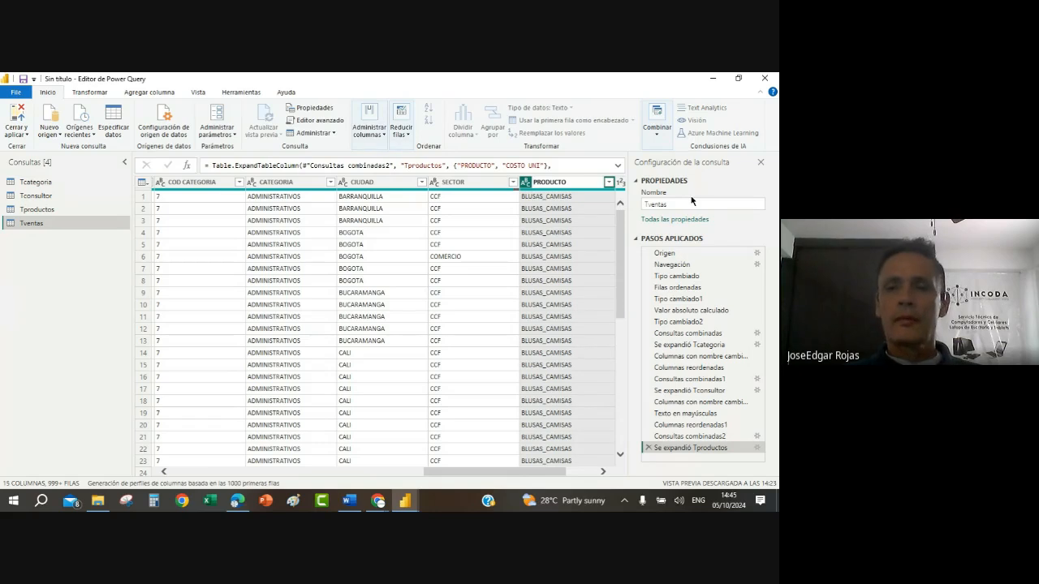
key("Return")
Step: Rename the expanded Tproductos.COSTO UNI column as COSTO UNI
left_click(602, 472)
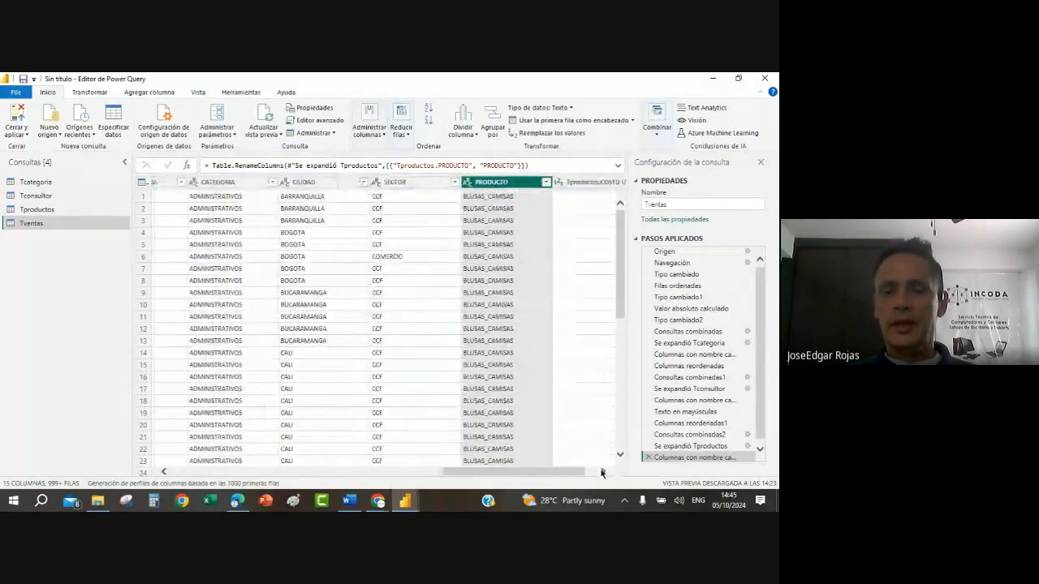
right_click(577, 188)
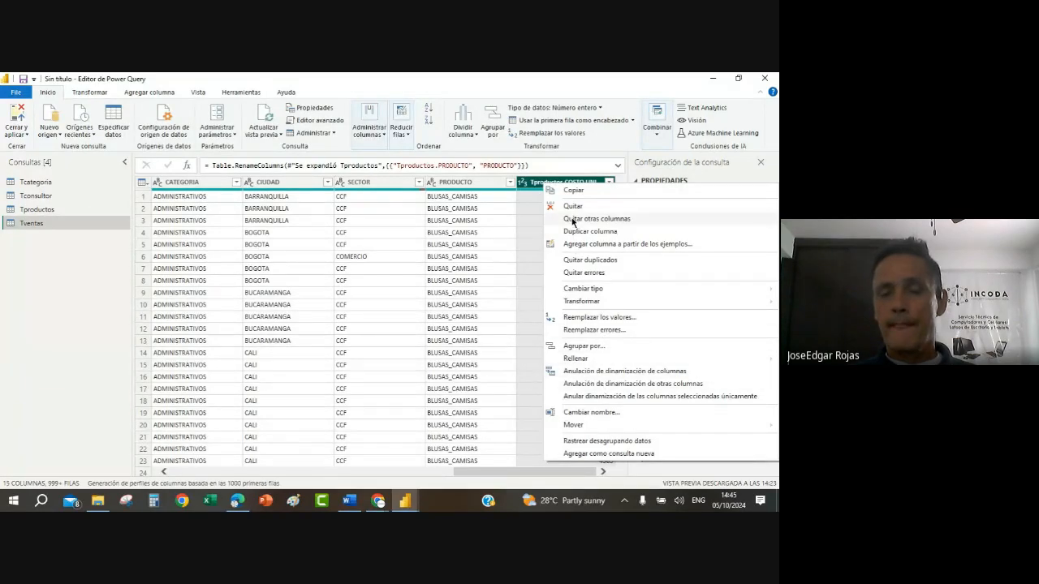
left_click(590, 412)
left_click(565, 183)
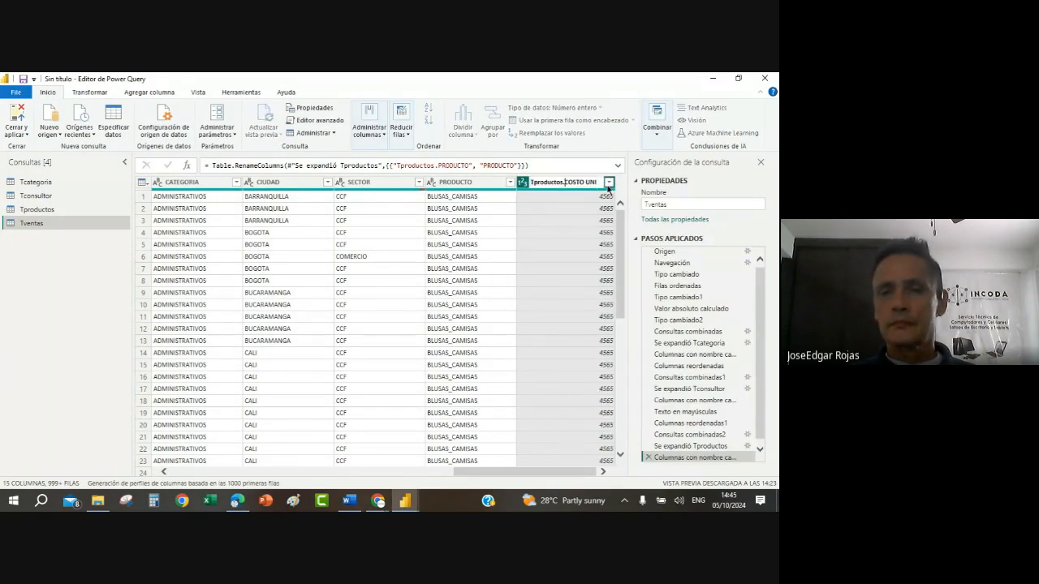
key("BackSpace")
key("BackSpace")
key("BackSpace")
key("BackSpace")
key("BackSpace")
key("BackSpace")
key("BackSpace")
key("BackSpace")
key("BackSpace")
key("BackSpace")
key("BackSpace")
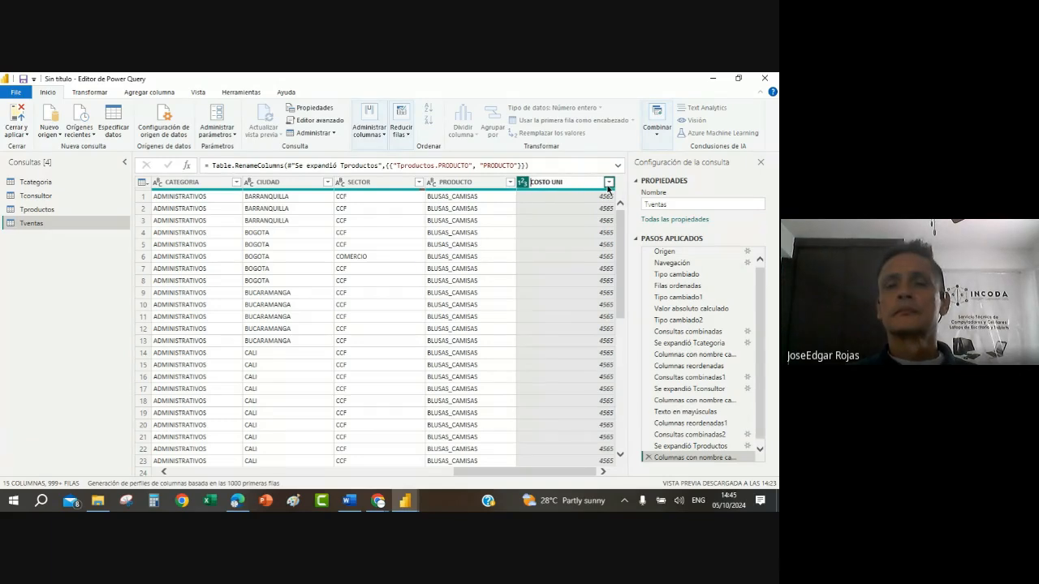
key("Return")
Step: Move the PRODUCTO and COSTO UNI columns together between COD PRODUCTO and COD CATEGORIA
left_click(466, 186)
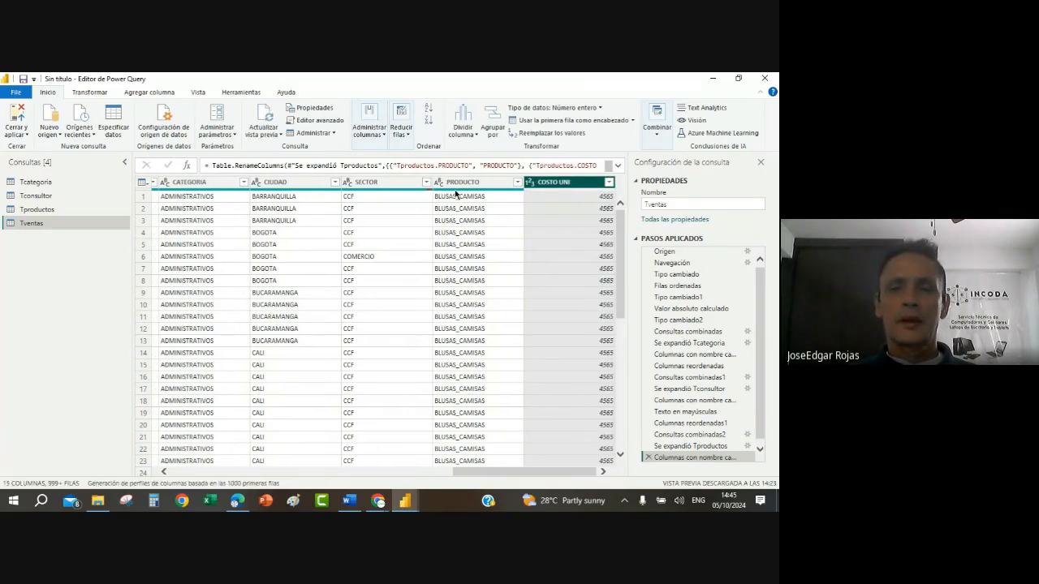
left_click(569, 185, "ctrl")
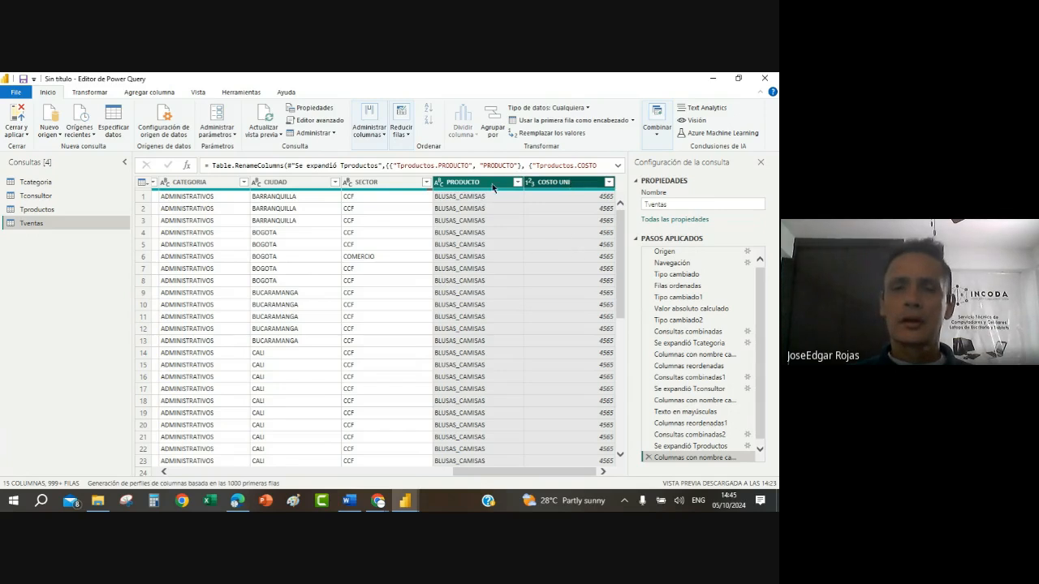
left_click_drag(492, 186, 274, 280)
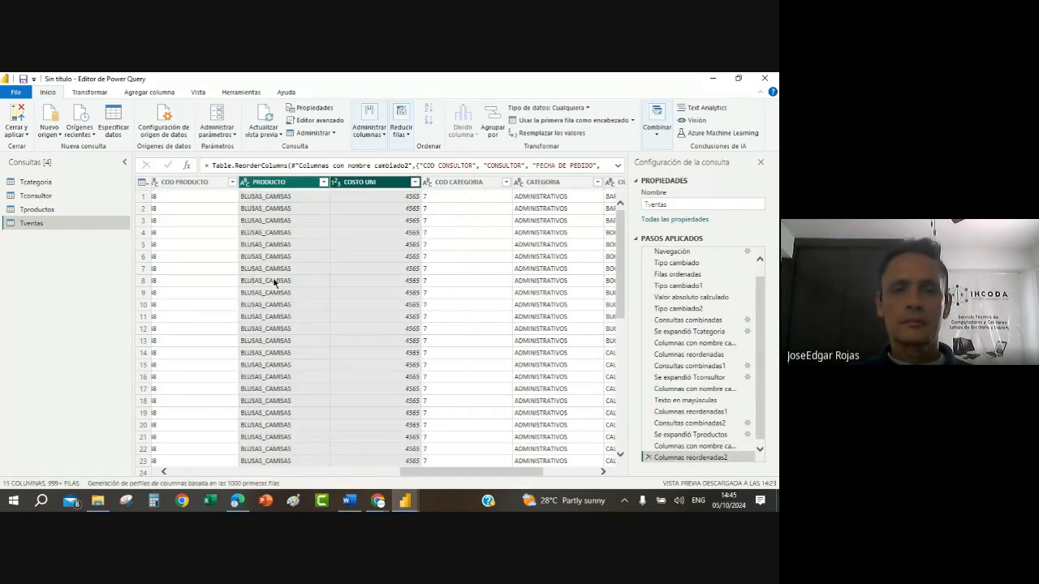
Step: Move the COD PRODUCTO, PRODUCTO and COSTO UNI columns together between FACTURA and CANTIDAD
left_click(360, 462)
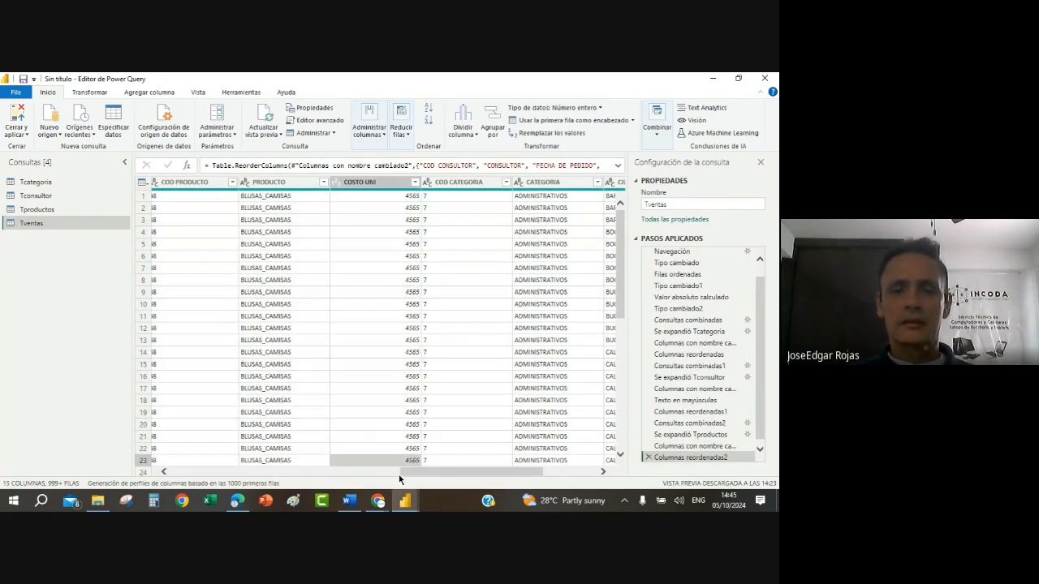
left_click_drag(429, 477, 373, 477)
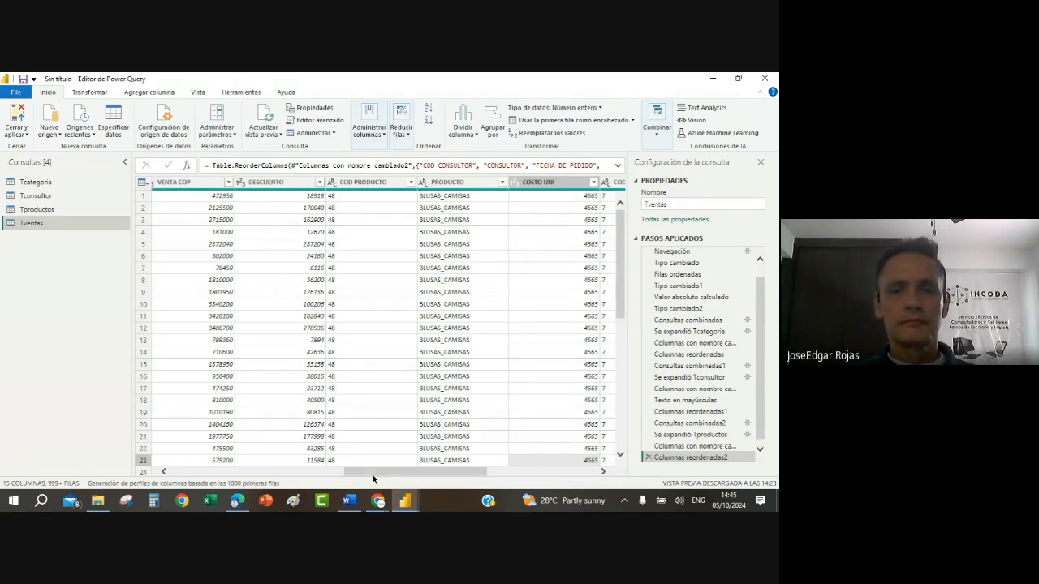
left_click(364, 183)
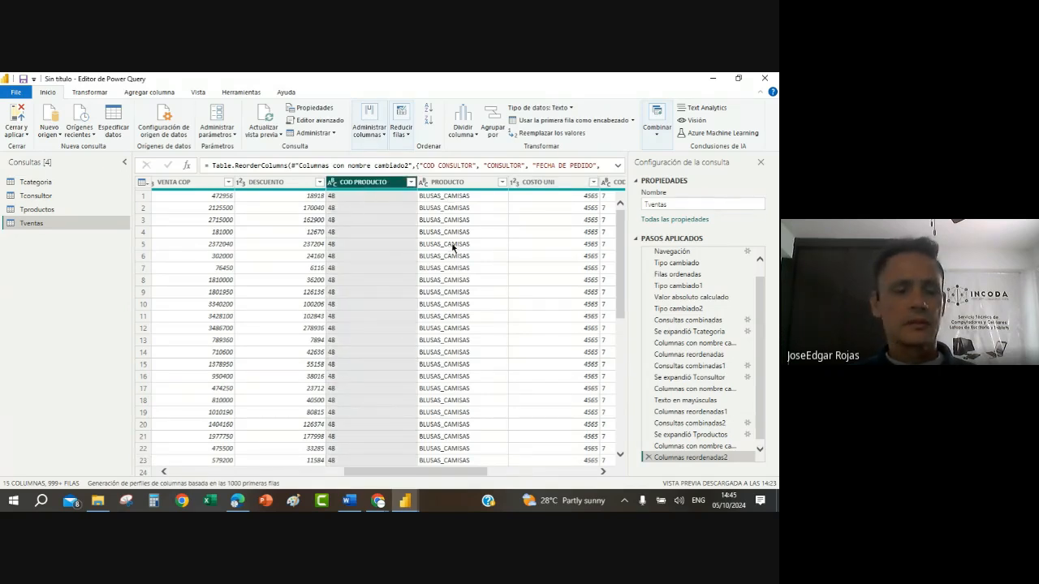
left_click(477, 182, "ctrl")
left_click(559, 183, "ctrl")
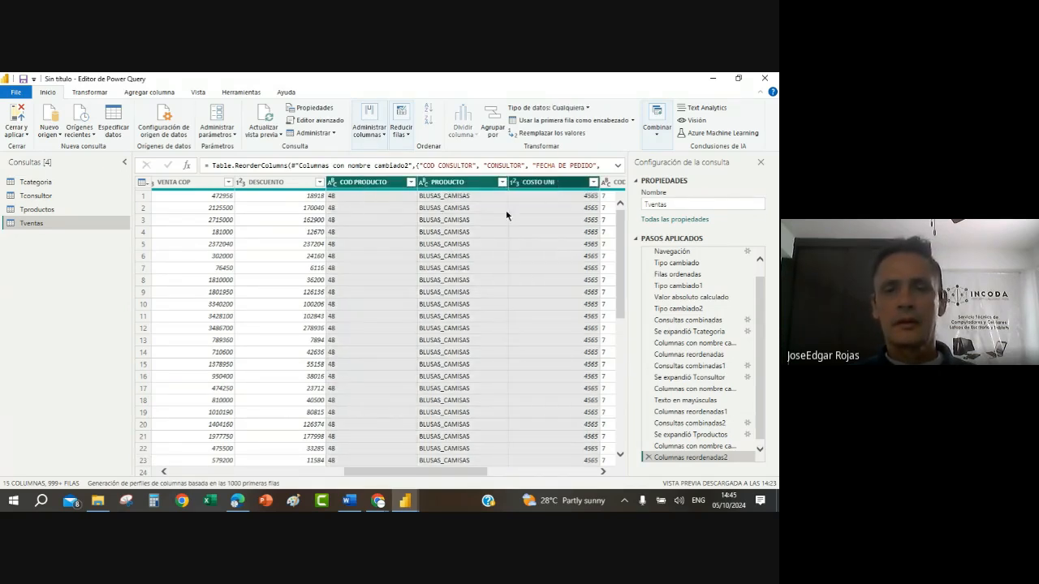
left_click_drag(367, 185, 202, 223)
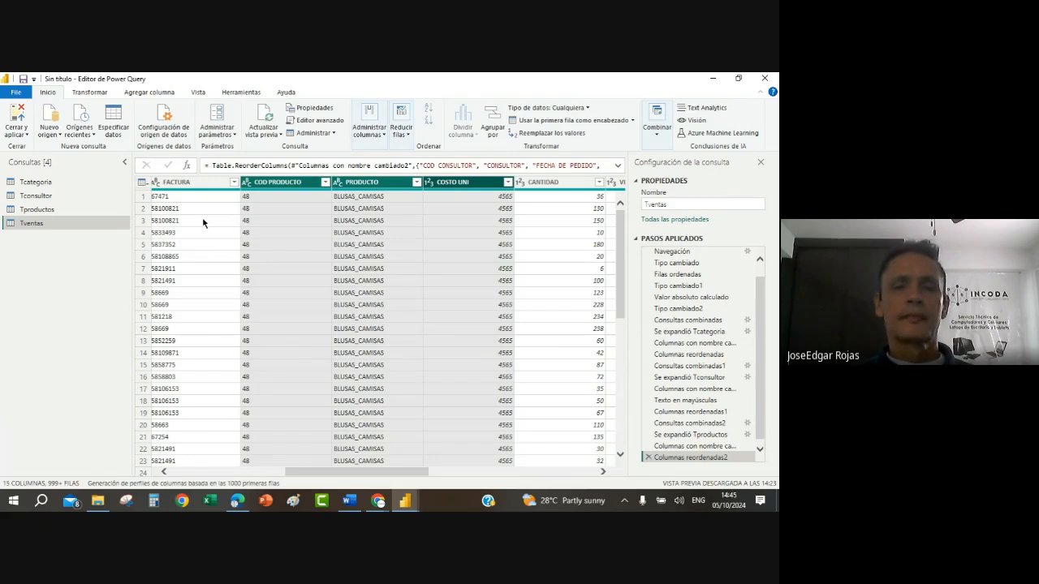
Step: Move the CANTIDAD column between PRODUCTO and COSTO UNI
left_click(294, 221)
left_click(363, 233)
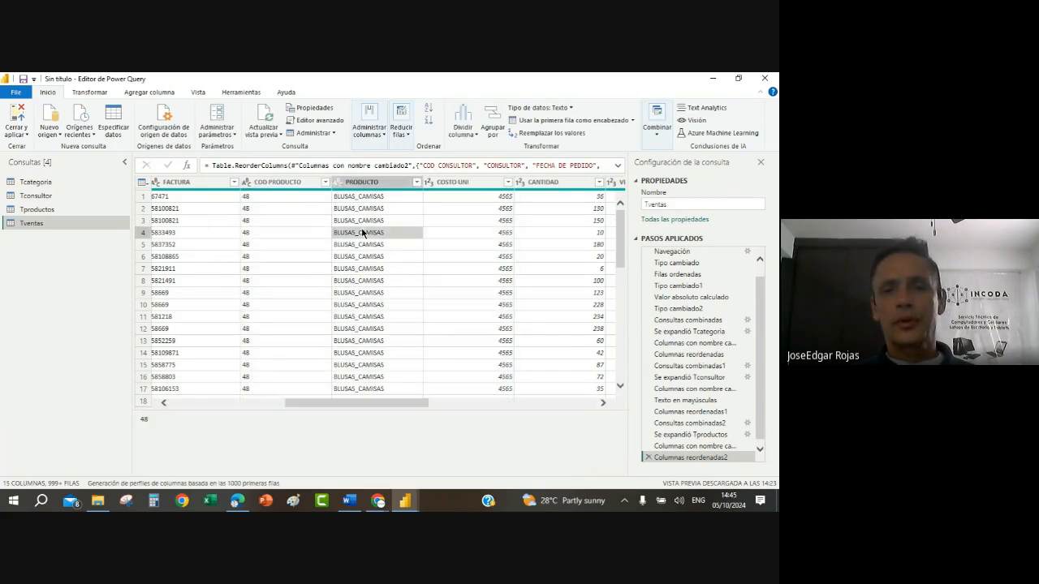
left_click(469, 246)
left_click(555, 182)
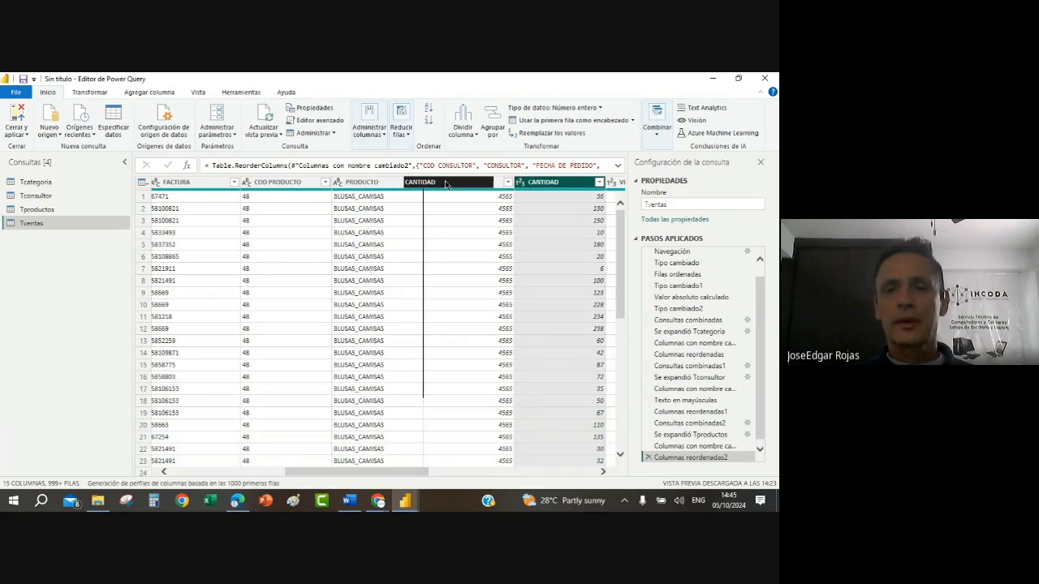
key("ctrl+Left")
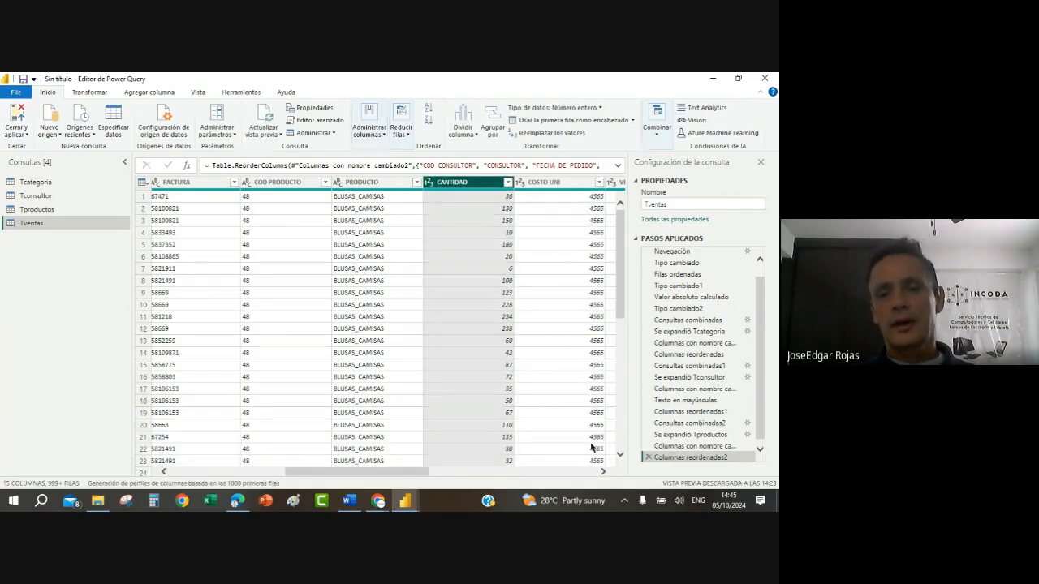
Step: Review the column order and first-row values of PRODUCTO, CANTIDAD, COSTO UNI, VENTA COP and DESCUENTO in Tventas
left_click(602, 471)
left_click(602, 472)
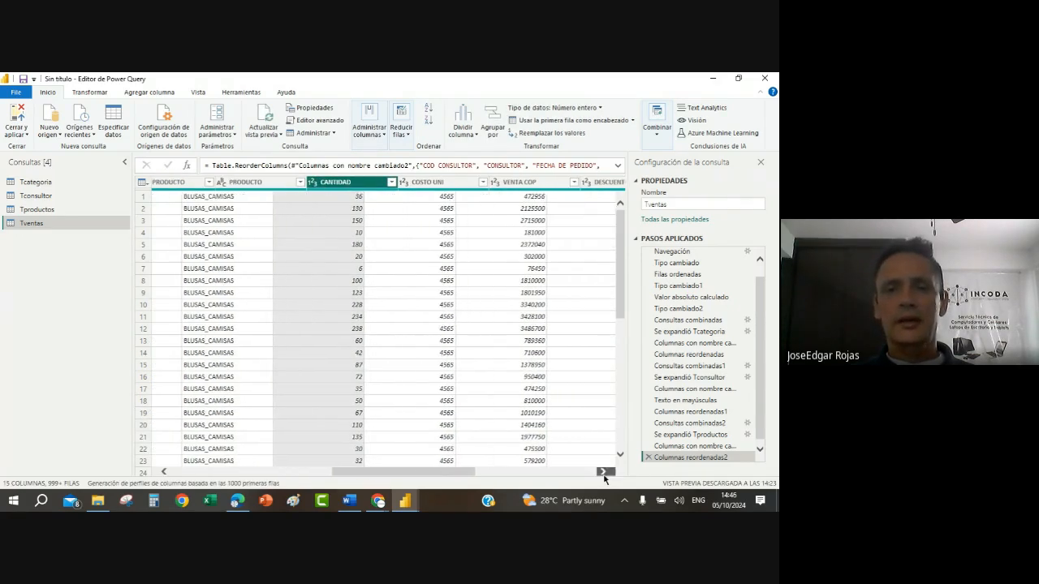
left_click(602, 471)
left_click(602, 471)
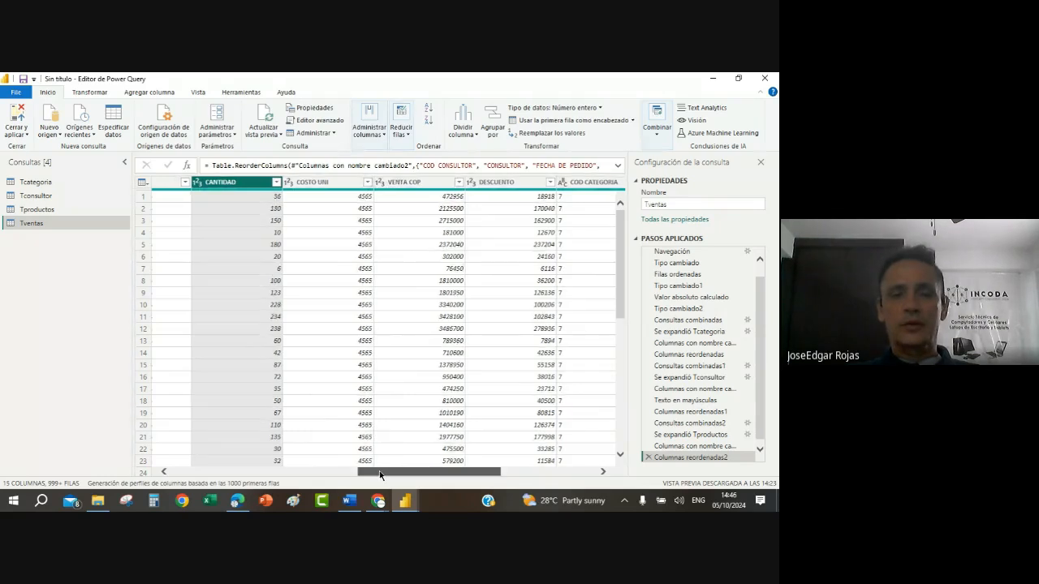
left_click_drag(383, 471, 283, 465)
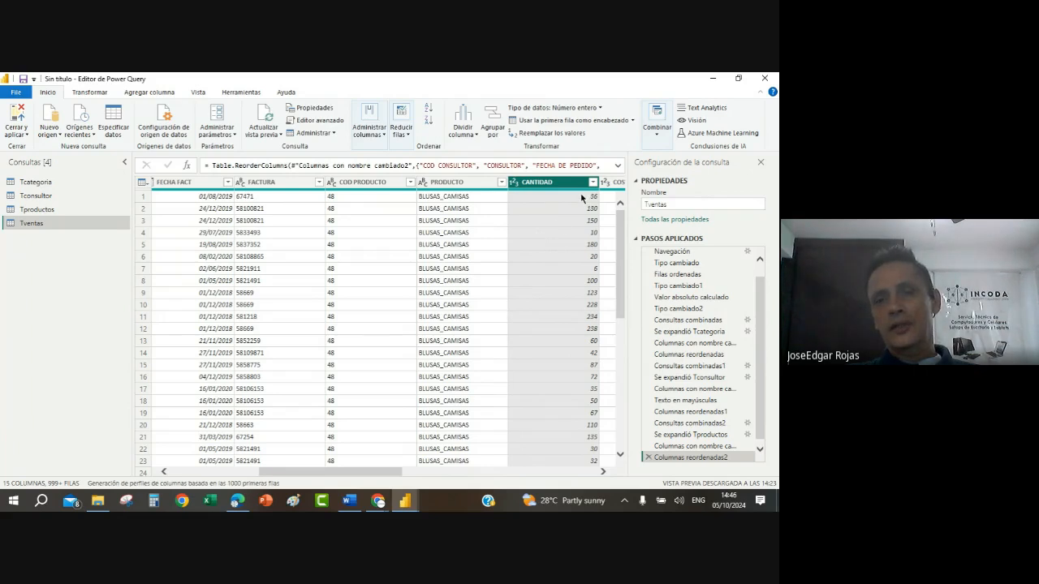
left_click(460, 197)
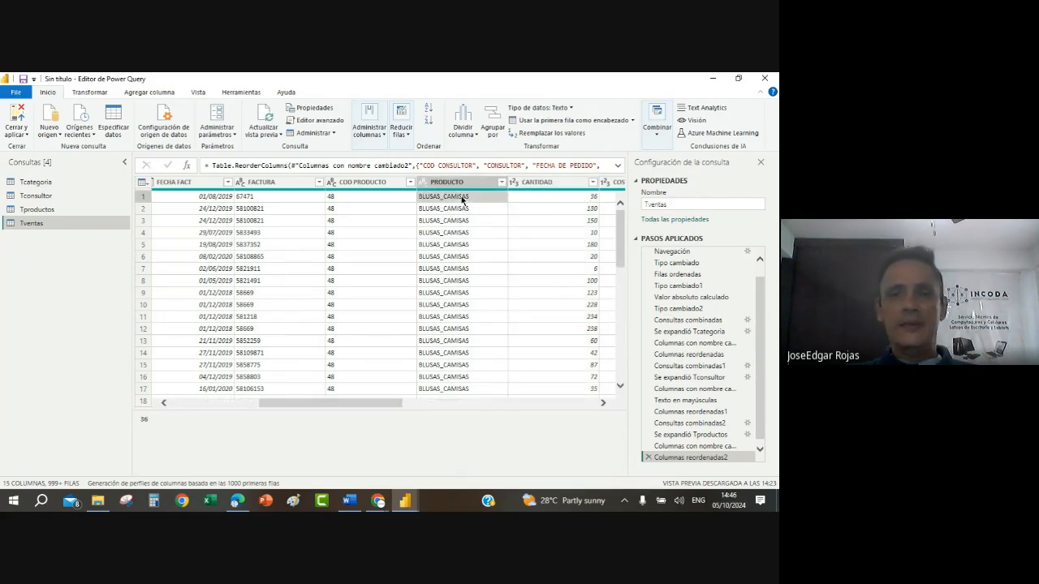
left_click(603, 404)
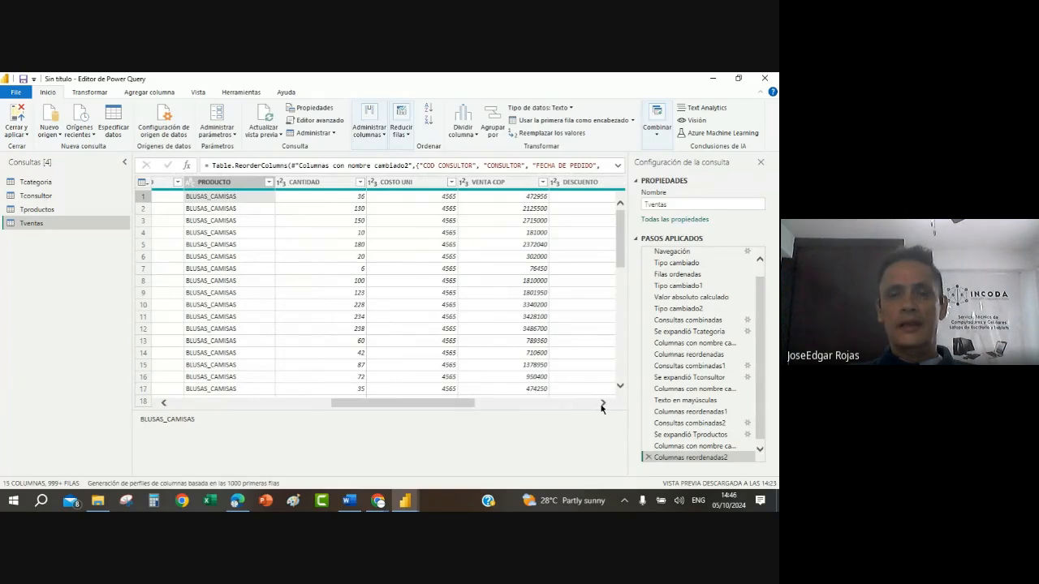
left_click(435, 199)
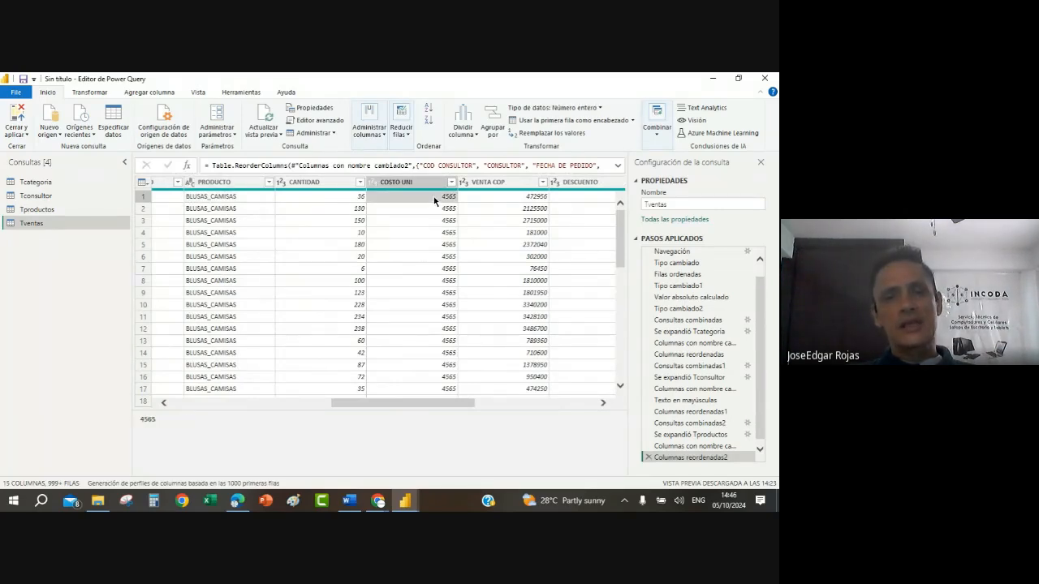
left_click(518, 198)
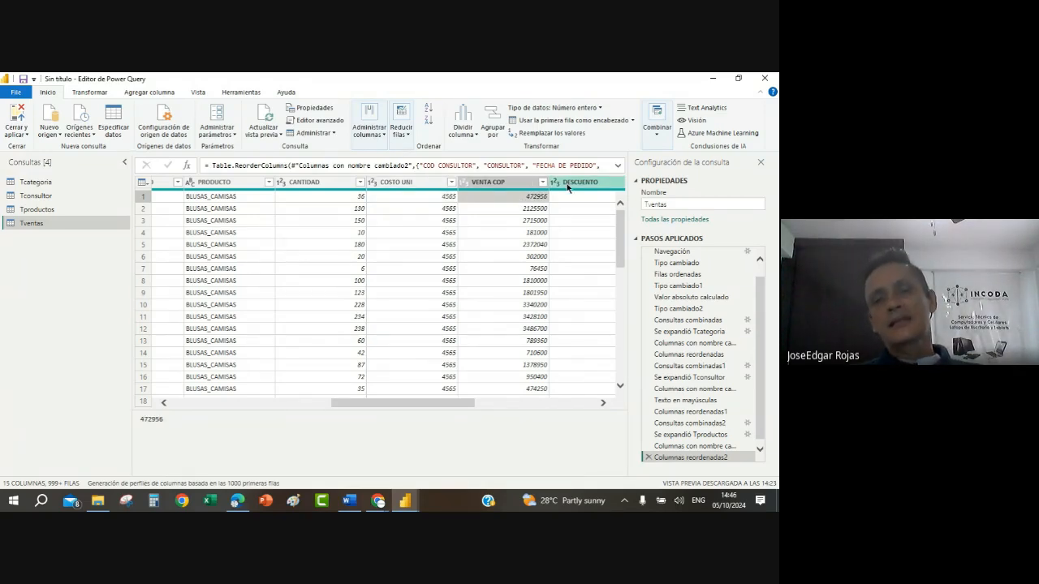
left_click(603, 403)
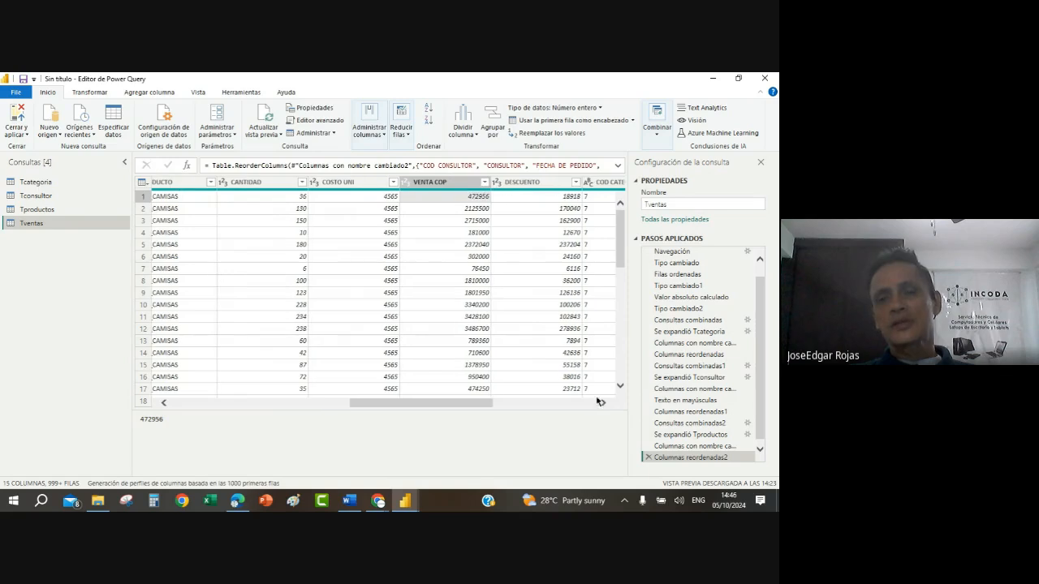
left_click(521, 198)
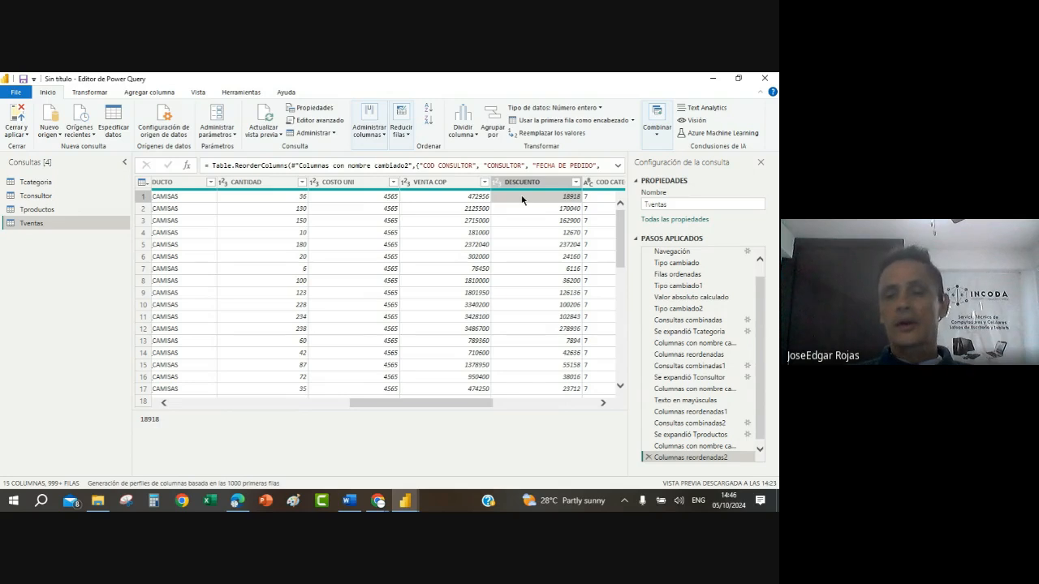
left_click(603, 403)
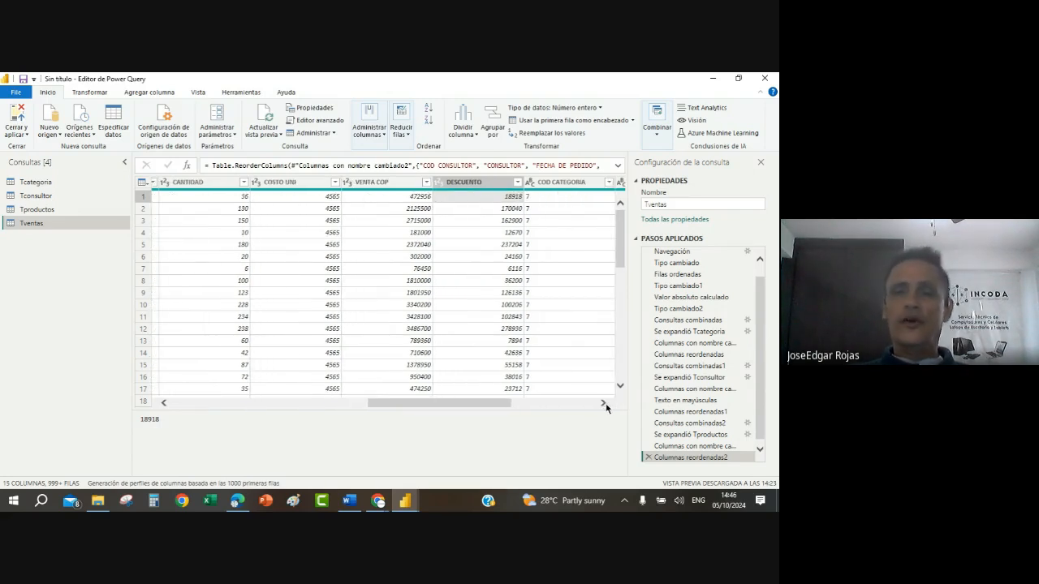
left_click(603, 402)
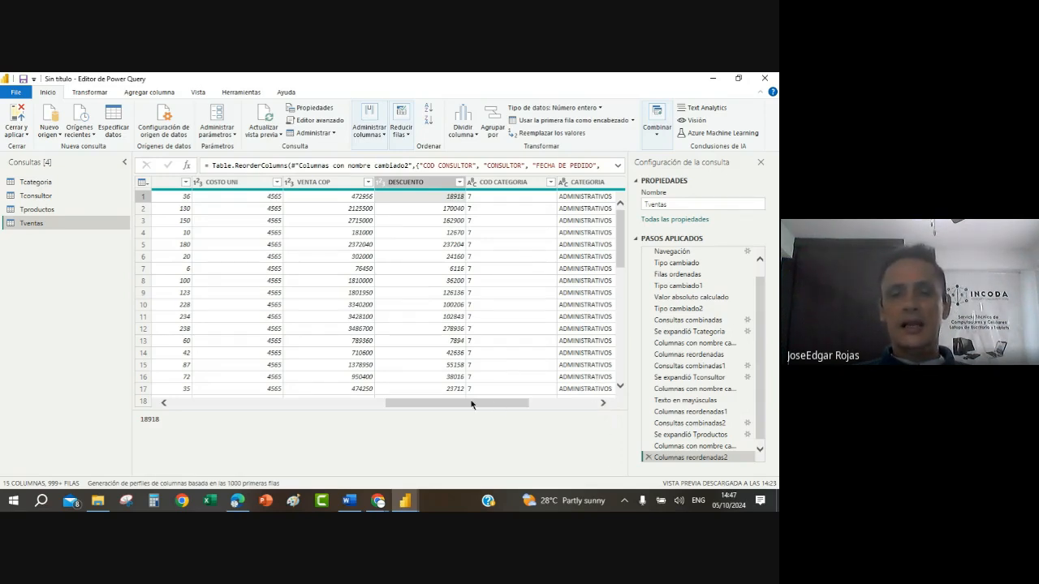
mouse_move(473, 403)
left_mouse_down()
mouse_move(341, 411)
mouse_move(473, 411)
left_mouse_up()
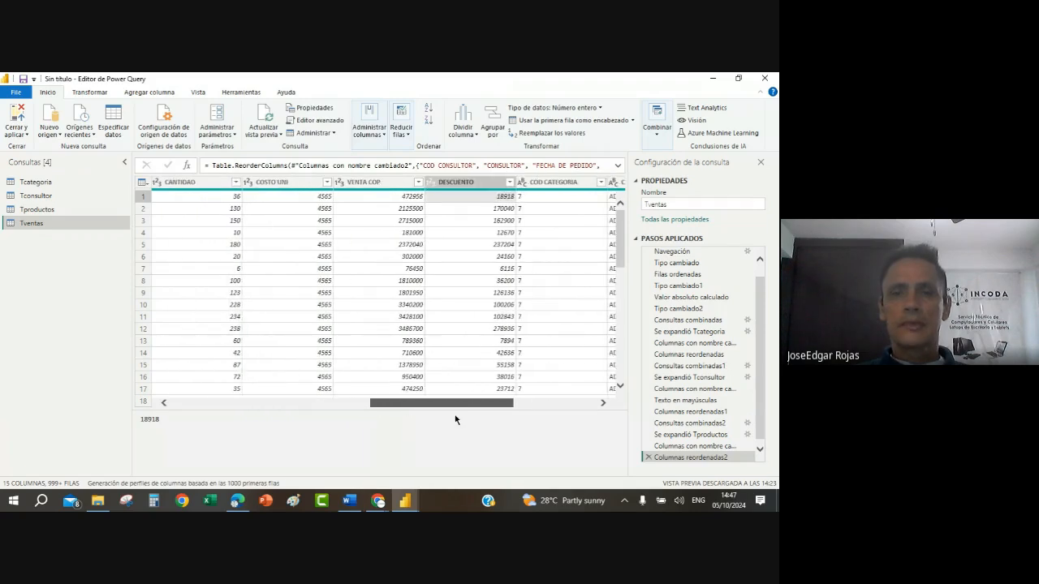
left_click(379, 184)
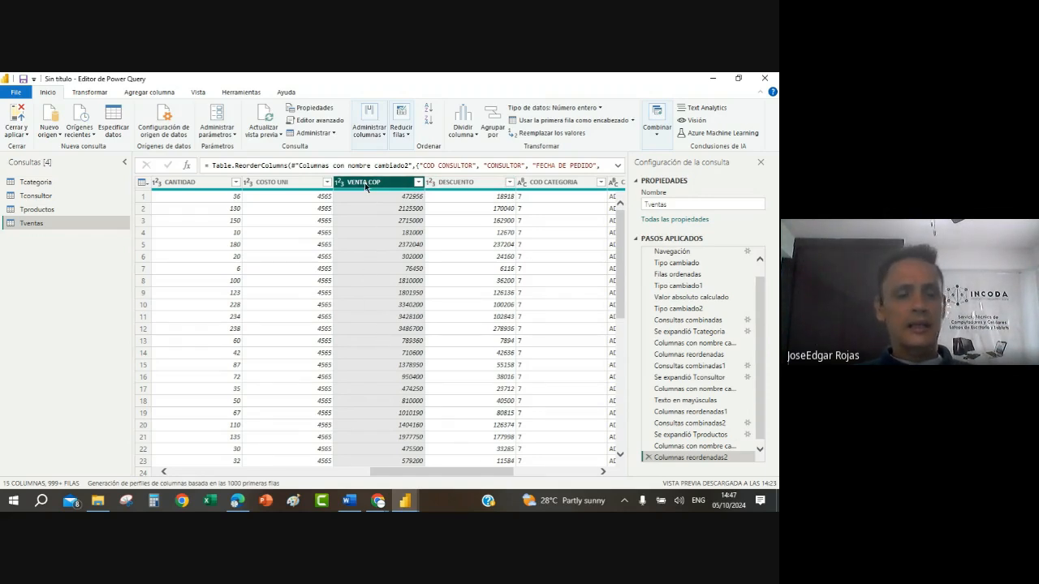
left_click(473, 184, "ctrl")
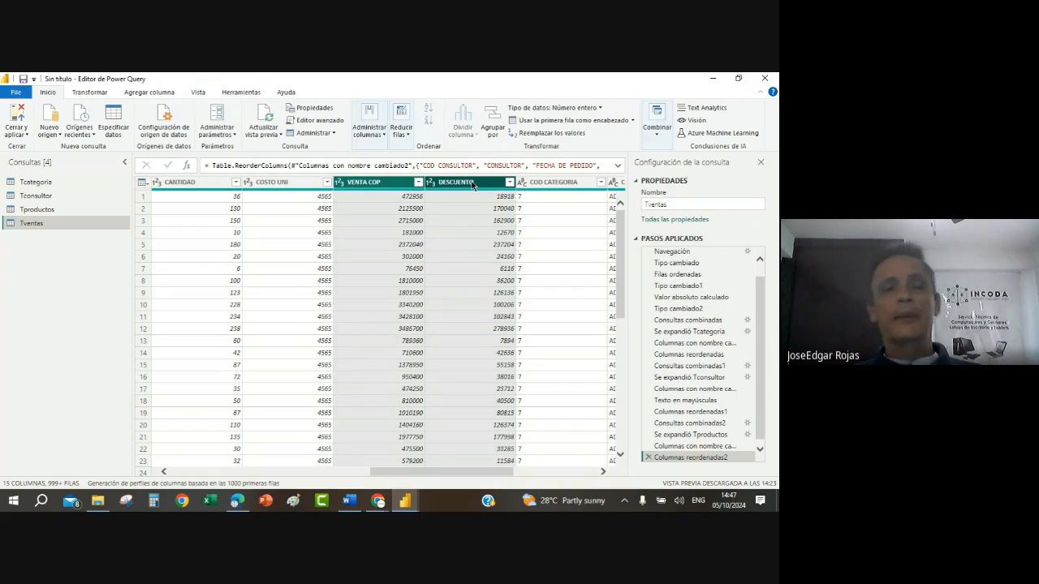
left_click(364, 189)
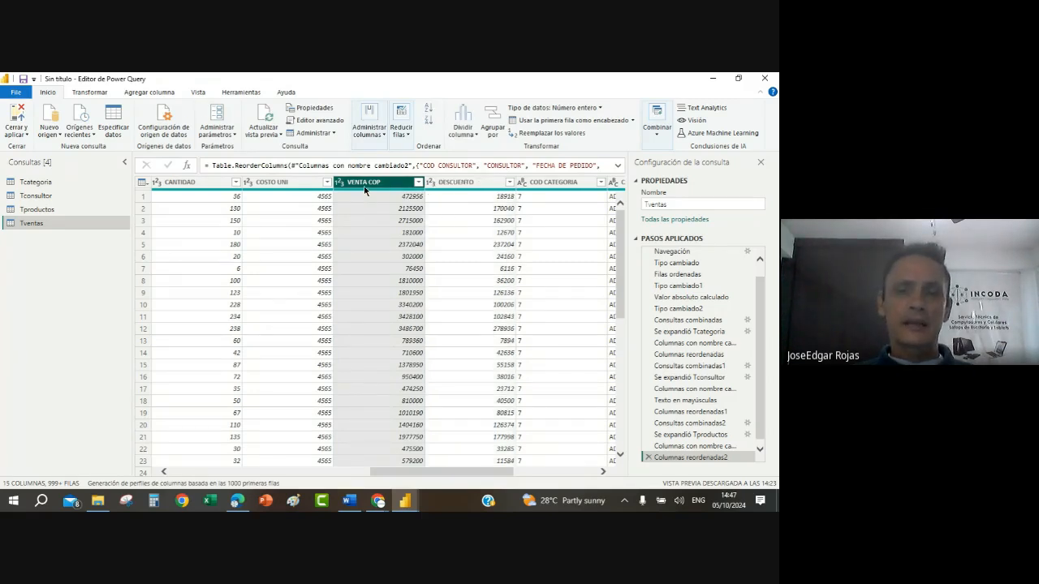
left_click(577, 257)
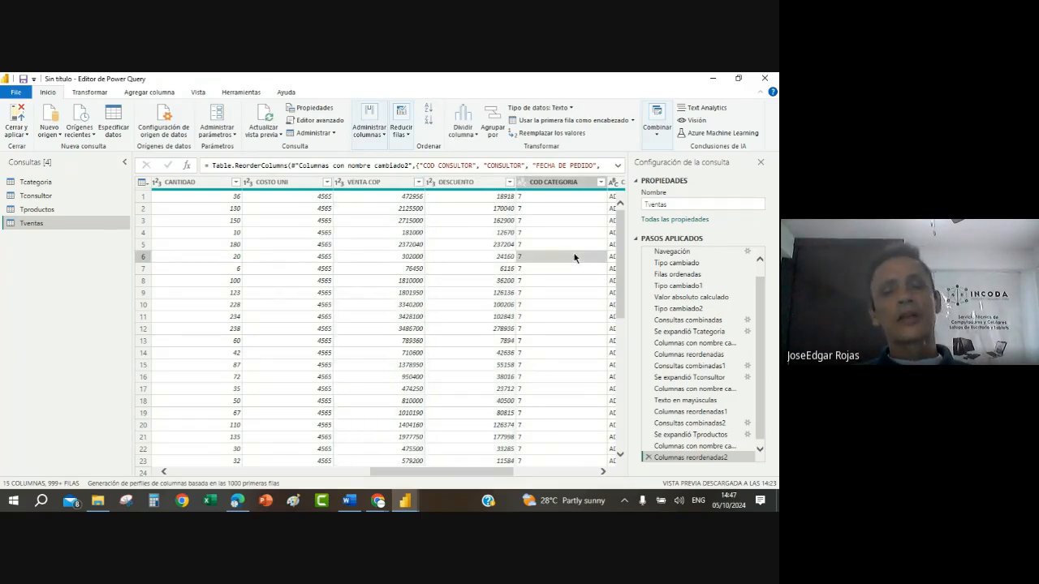
left_click(488, 187)
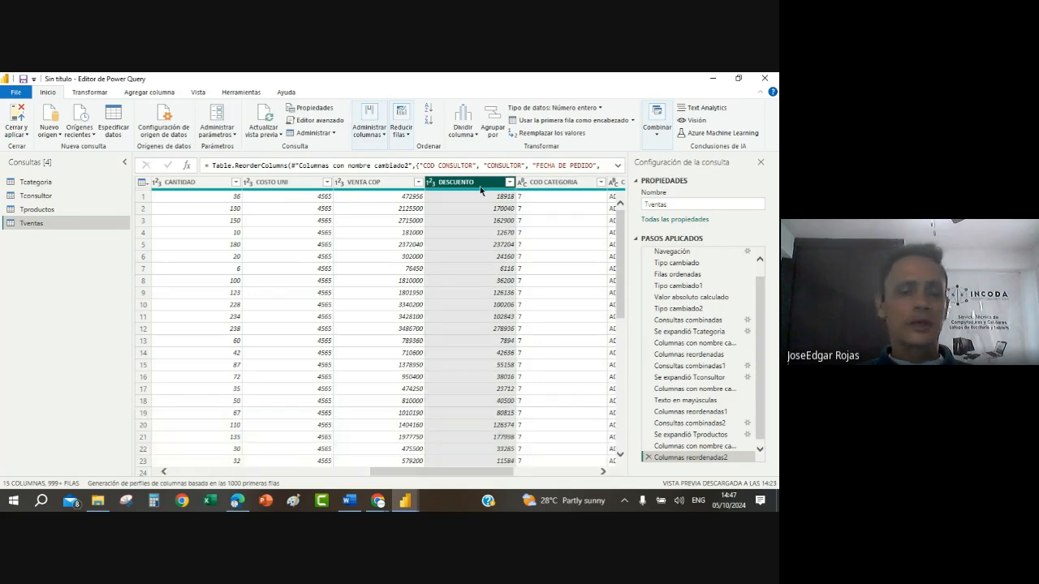
left_click(341, 183)
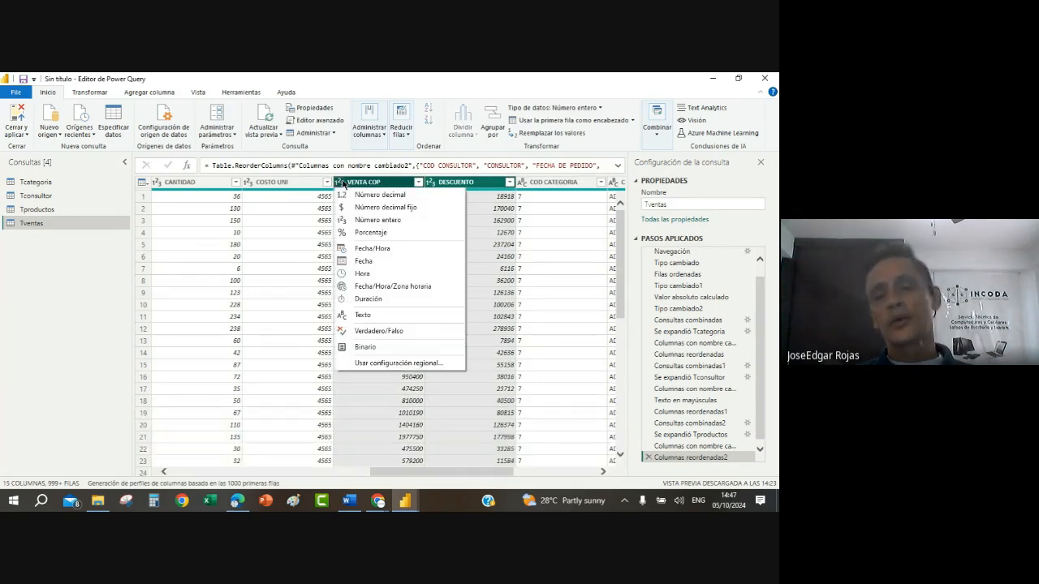
left_click(342, 183)
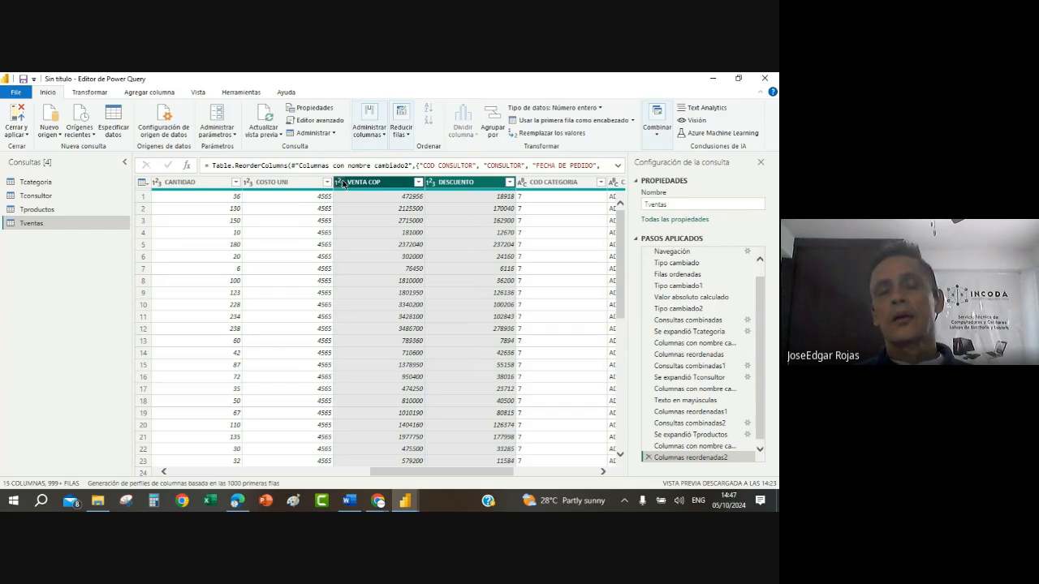
left_click(350, 365)
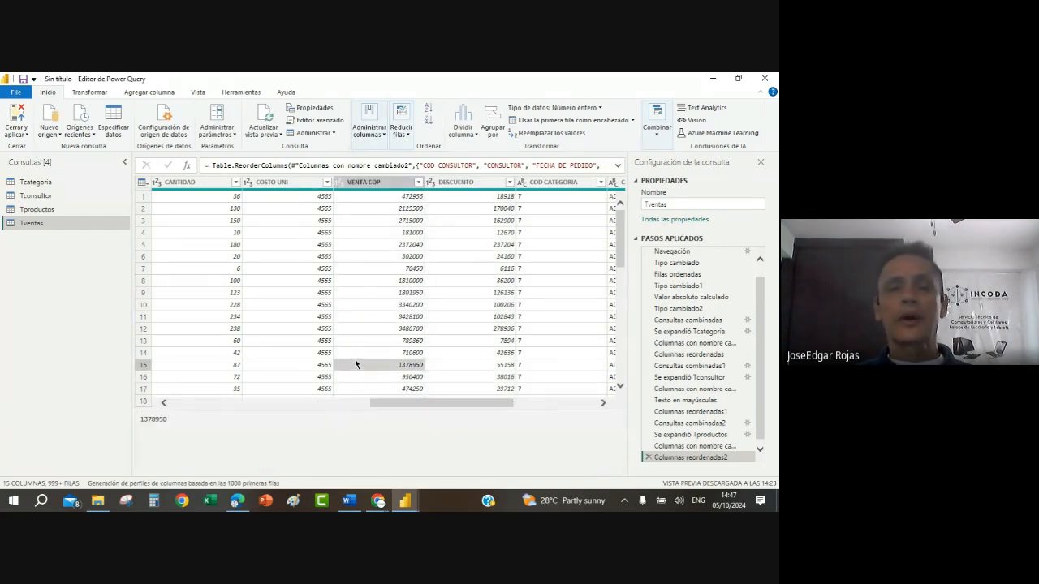
Step: Add a new column to Tventas that subtracts DESCUENTO from VENTA COP
left_click(382, 182)
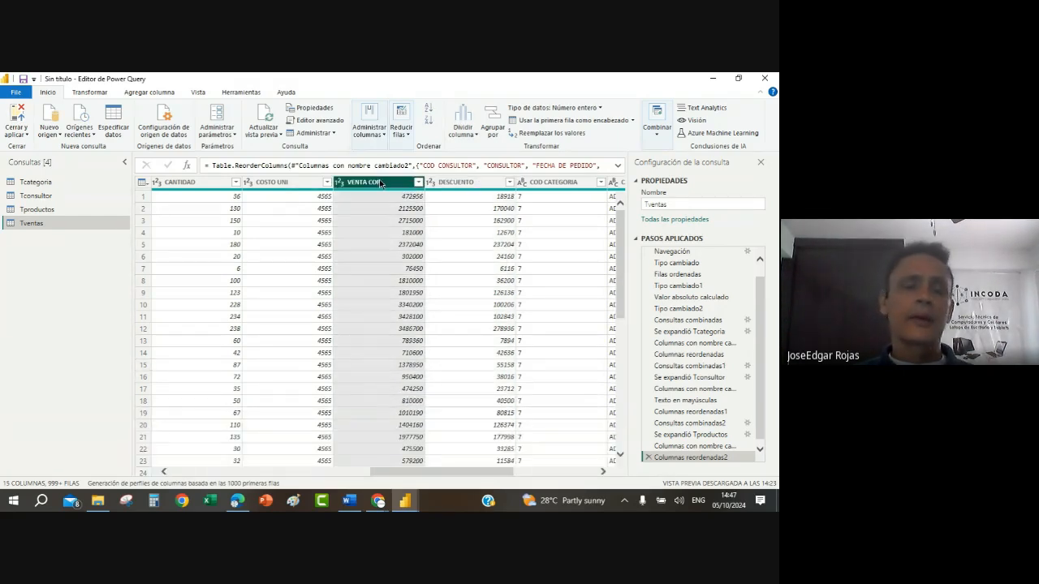
left_click(467, 184, "ctrl")
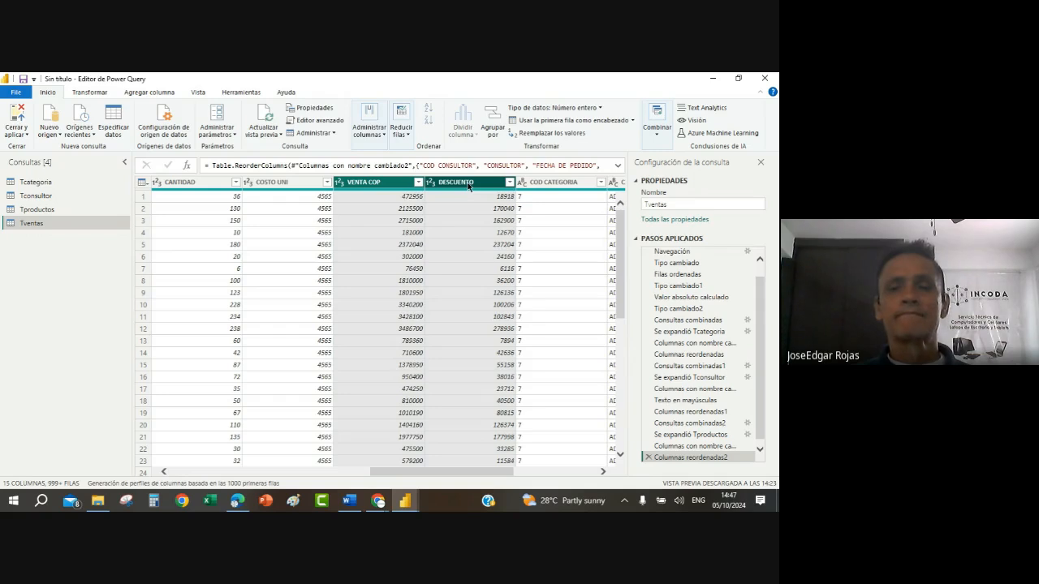
left_click(169, 96)
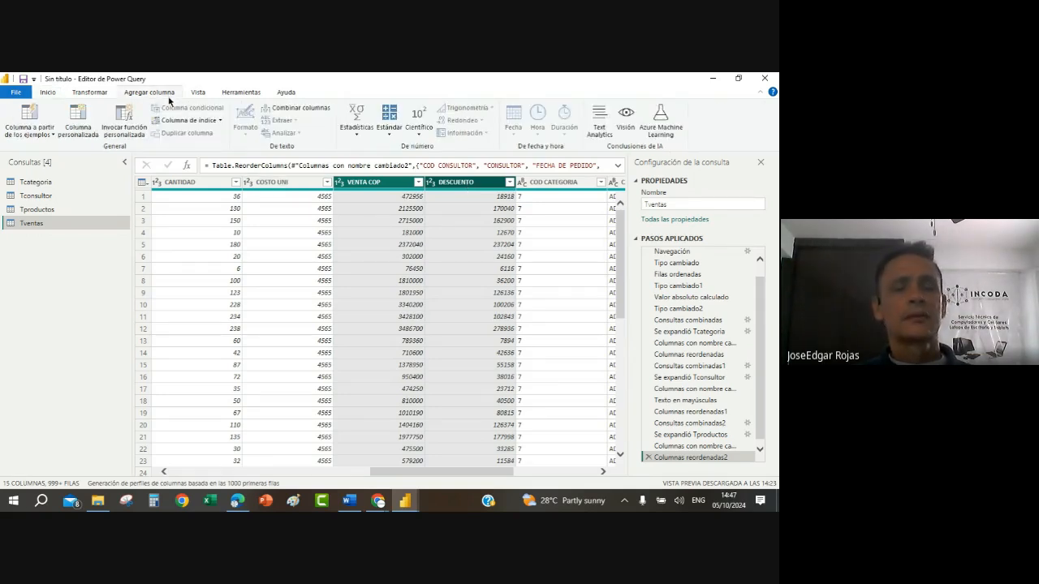
left_click(389, 128)
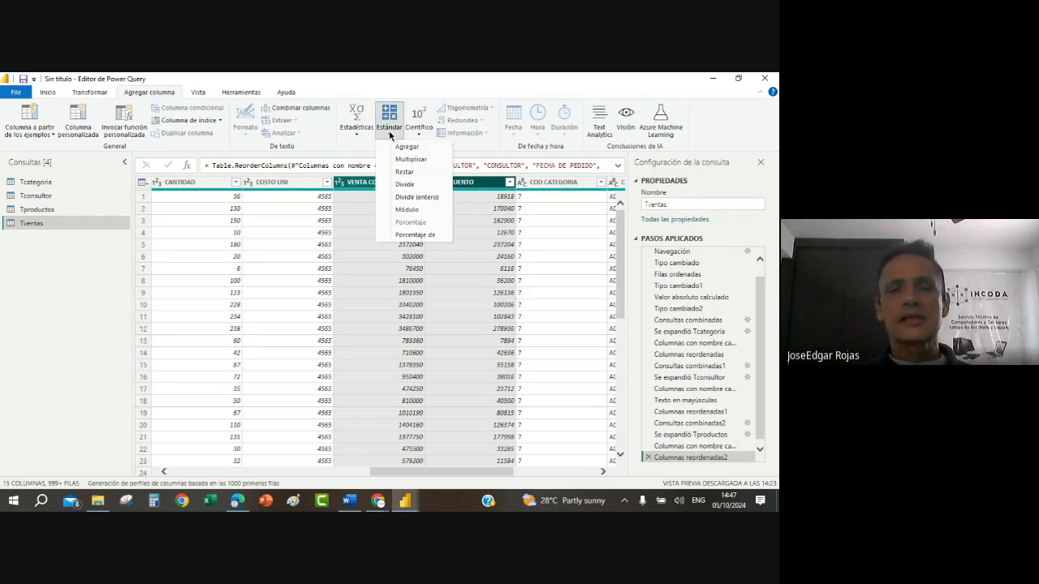
left_click(415, 173)
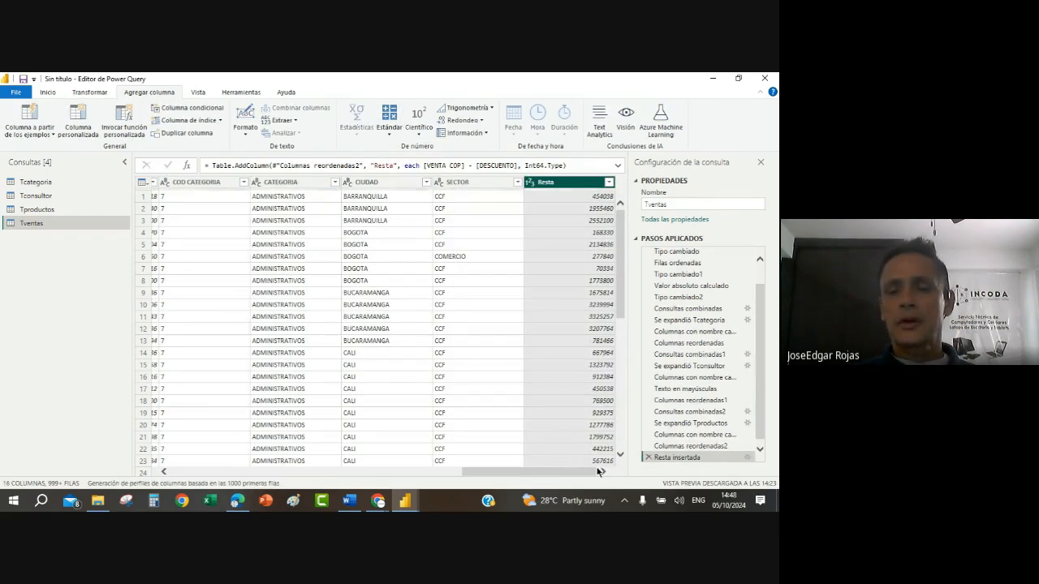
Step: Rename the Resta column to VENTA NETA and move it between DESCUENTO and COD CATEGORIA
right_click(560, 186)
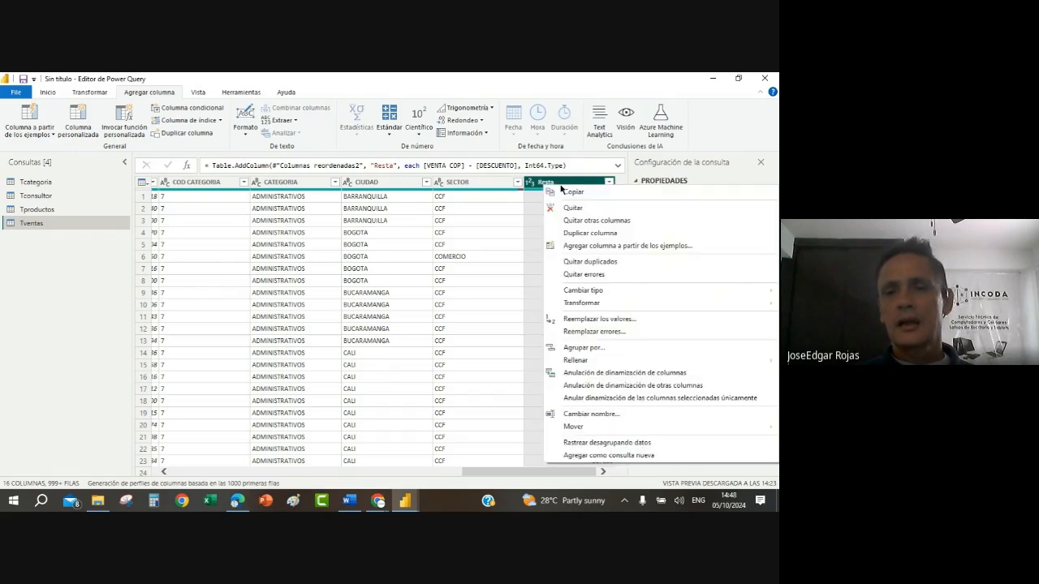
left_click(605, 417)
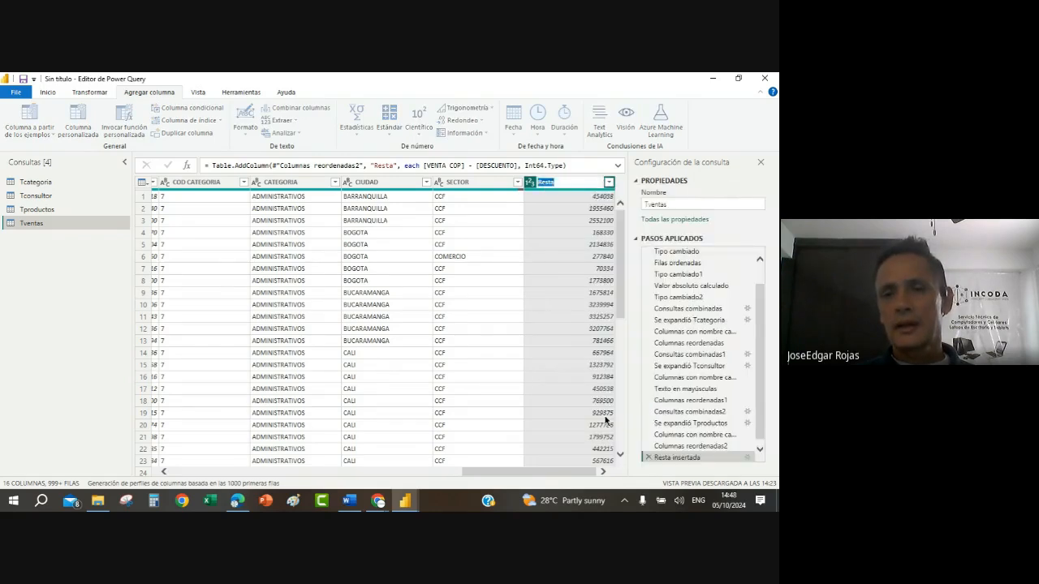
key("BackSpace")
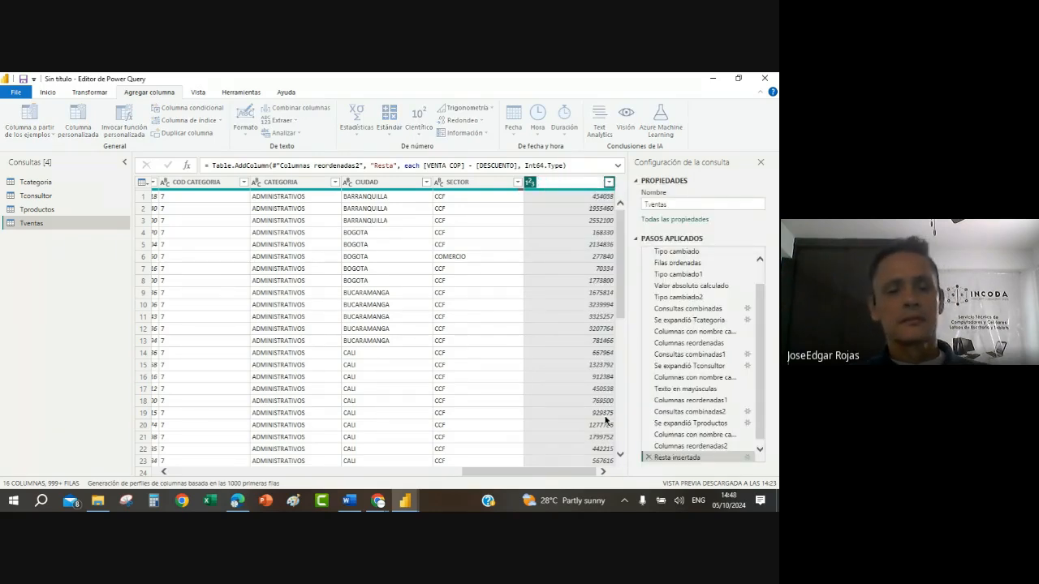
type("VENA")
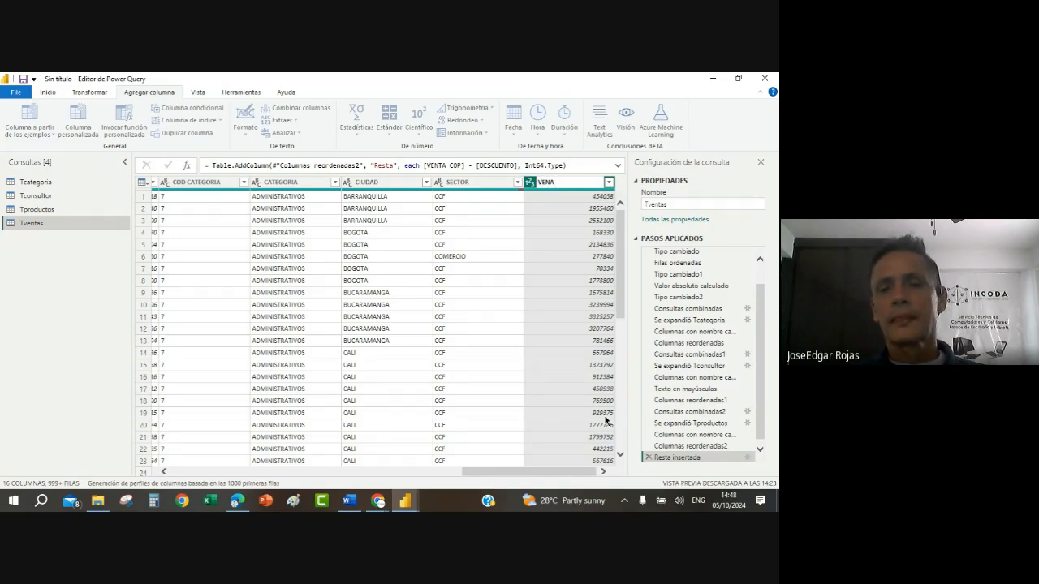
key("BackSpace")
type("TA NETA")
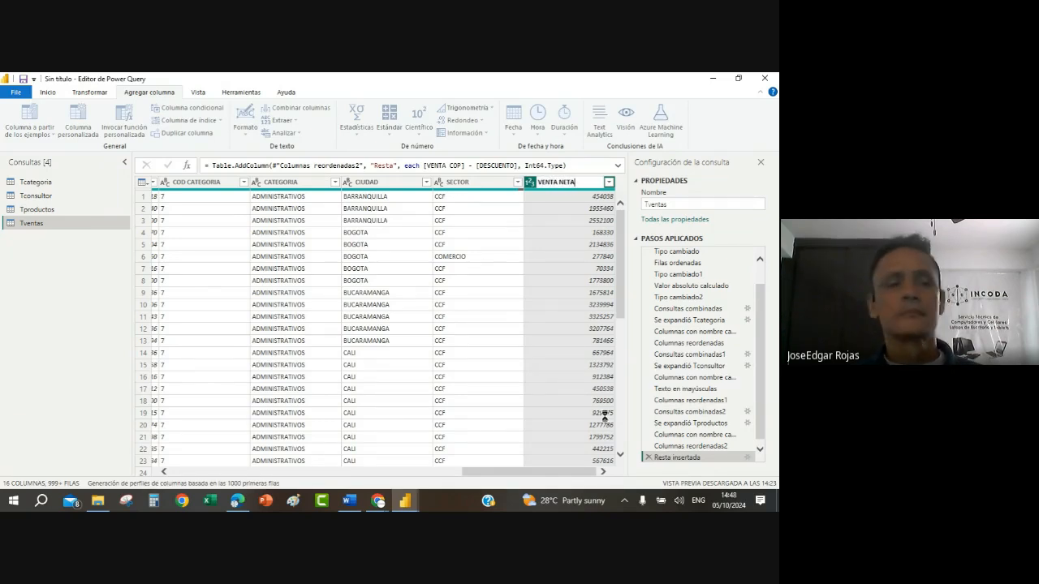
key("Return")
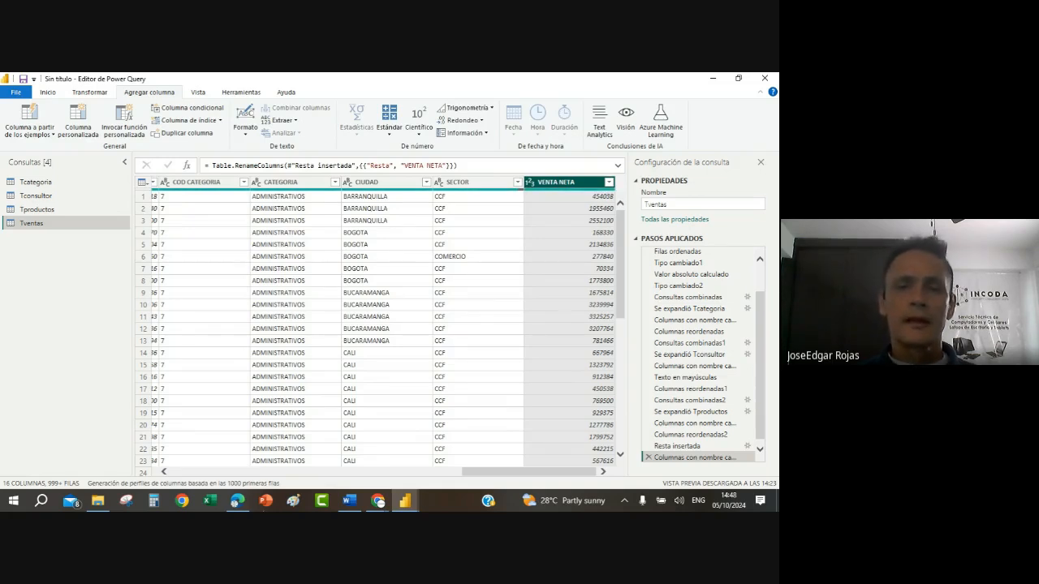
left_click_drag(571, 183, 469, 266)
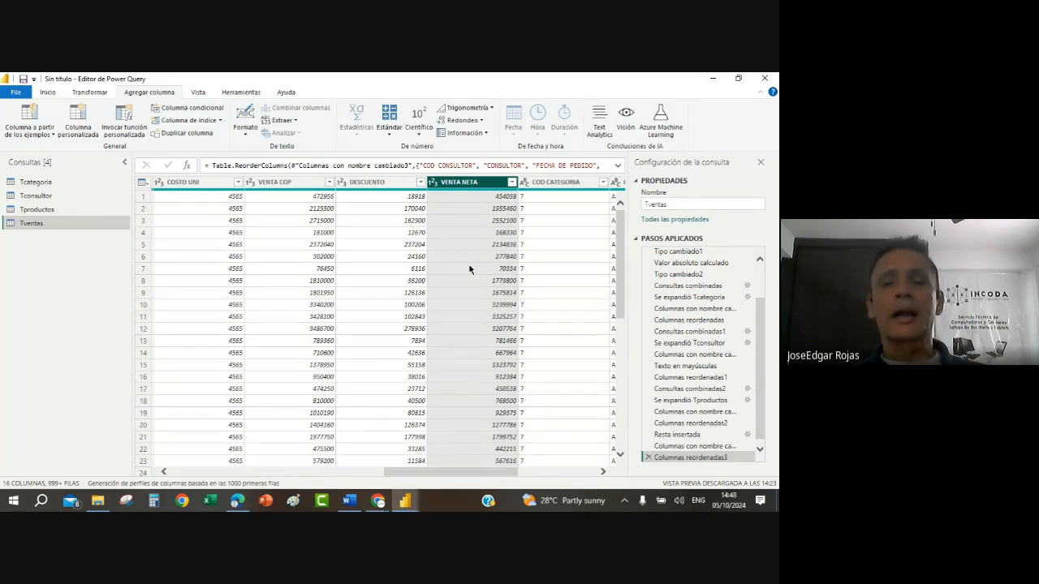
Step: Examine the VENTA NETA values in the first rows, and the CANTIDAD and COSTO UNI values needed to calculate total costs
left_click(478, 197)
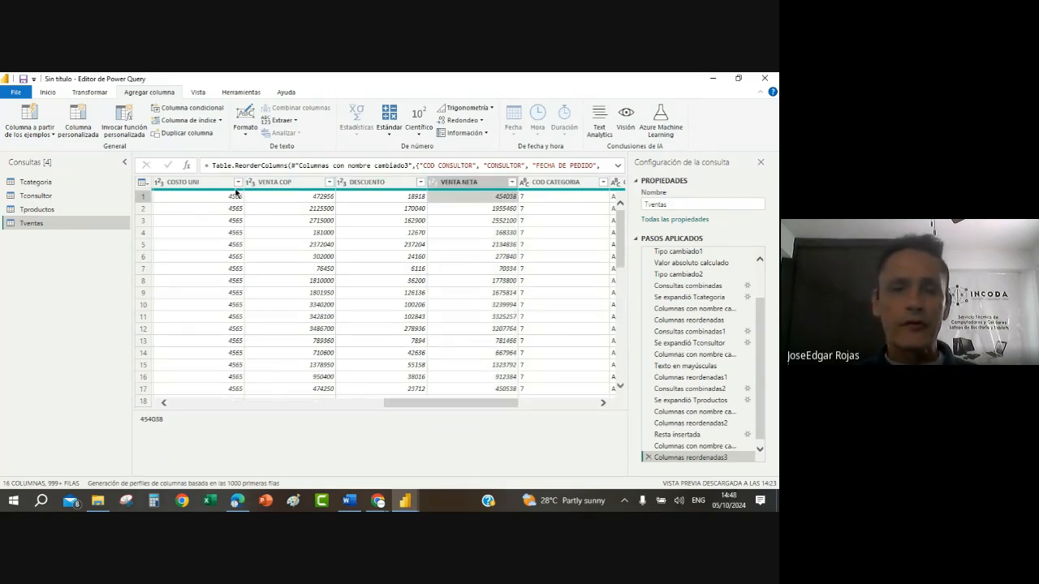
left_click(492, 211)
left_click(487, 223)
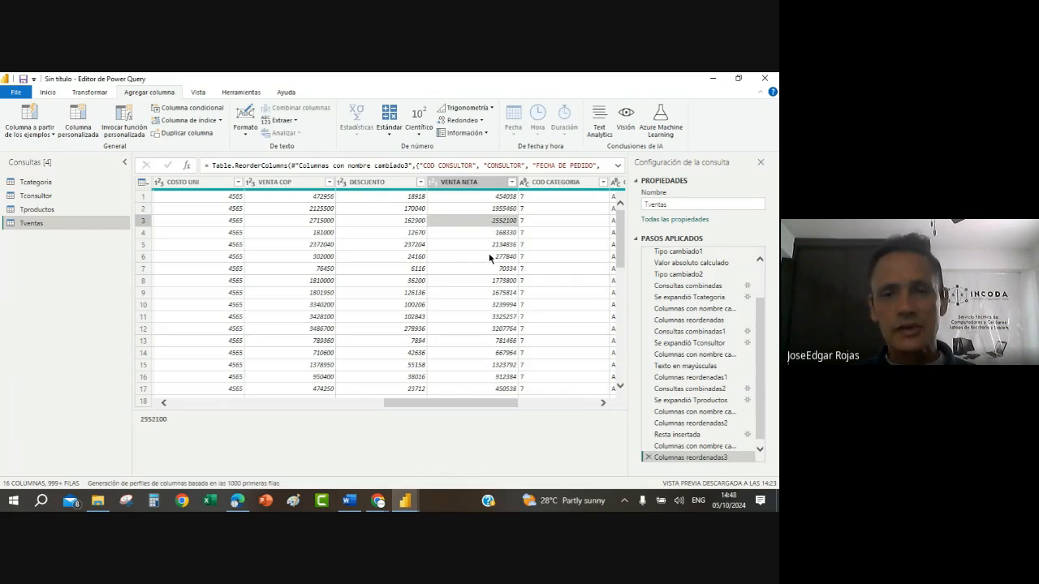
left_click(491, 257)
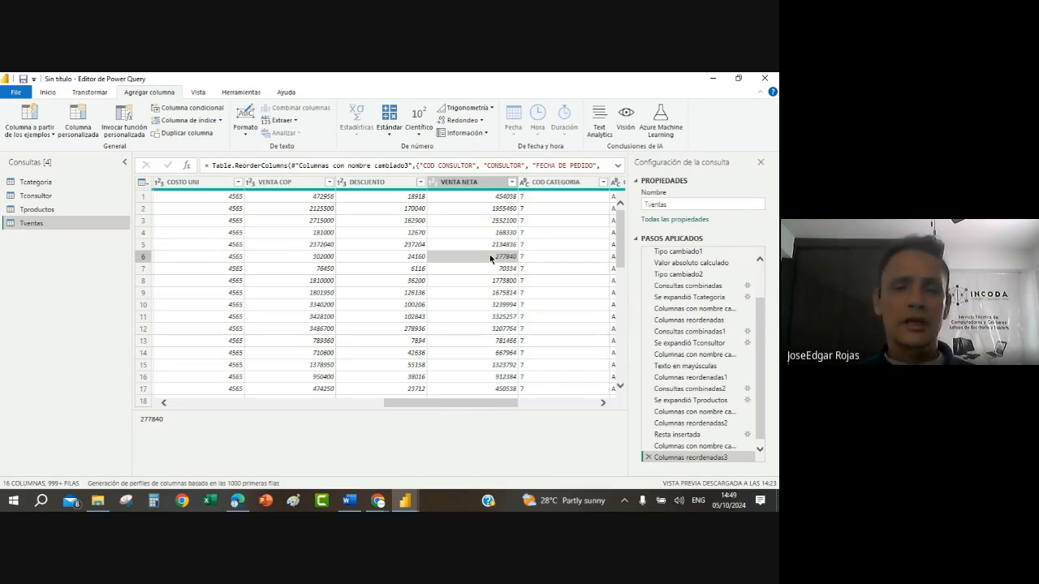
left_click(165, 404)
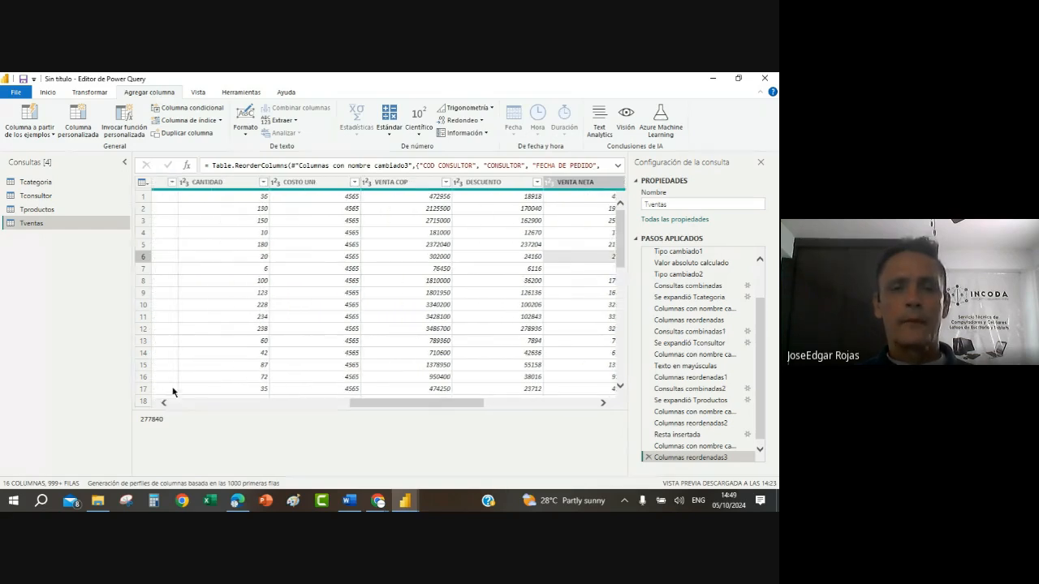
left_click(241, 197)
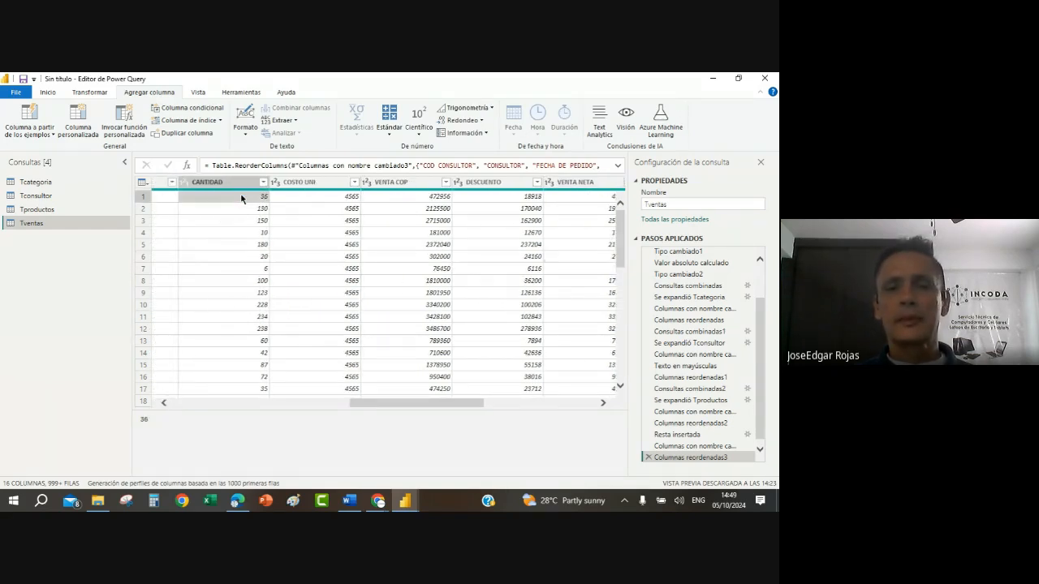
left_click(328, 200)
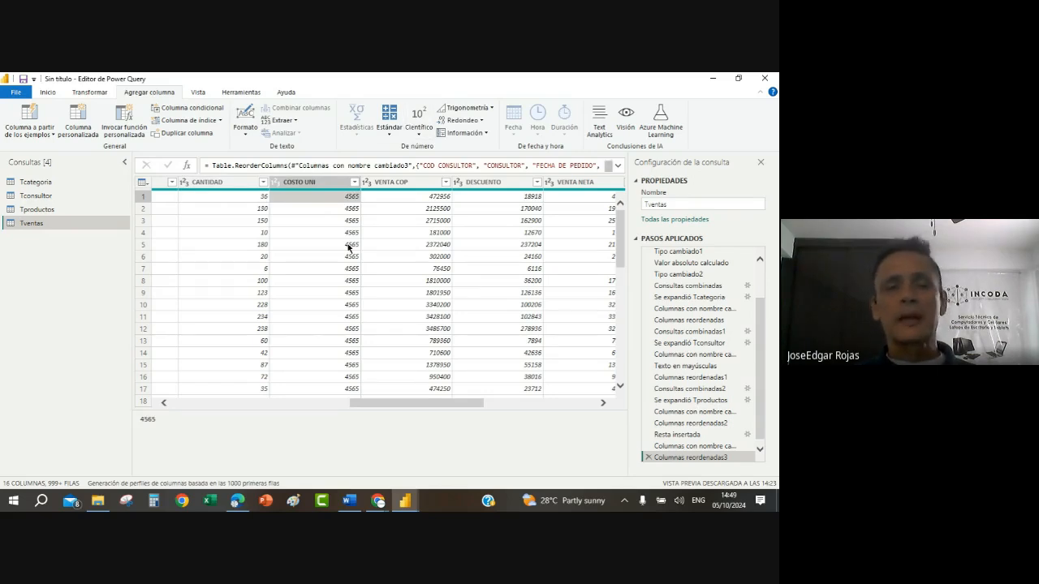
left_click(221, 222)
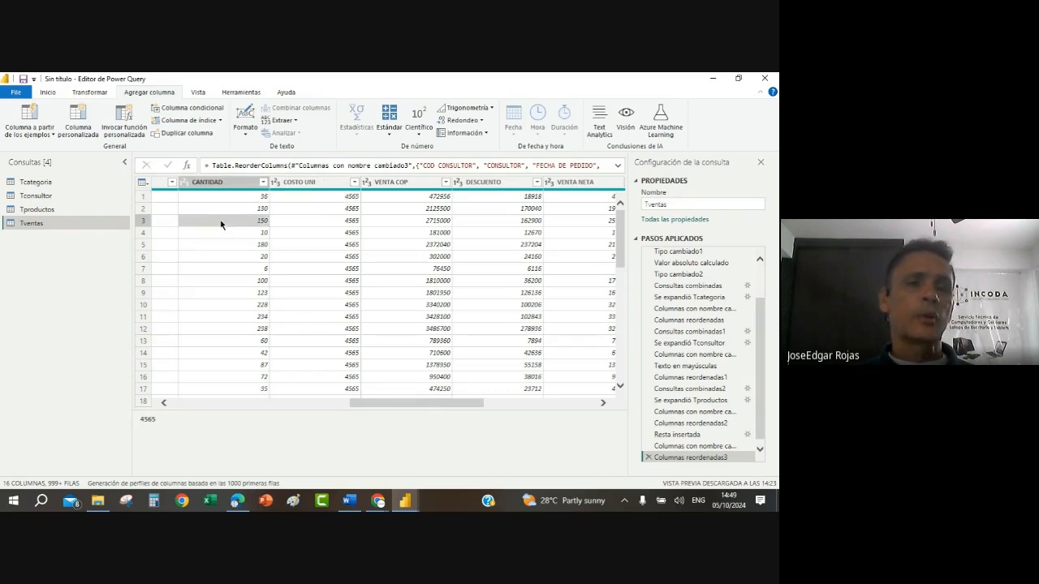
left_click(278, 246)
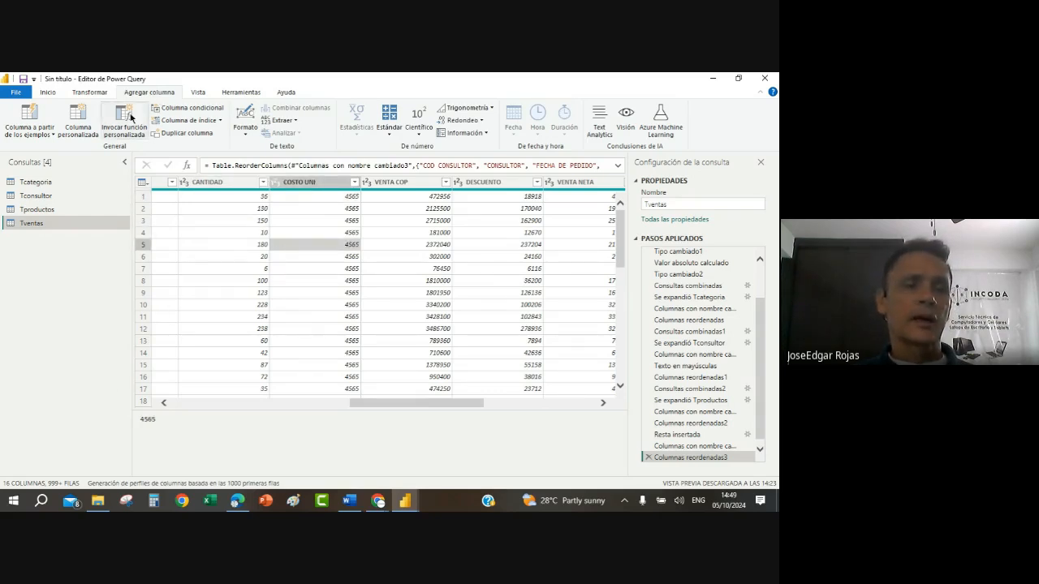
Step: Start a custom column in Tventas and name it TOTAL COSTOS
left_click(84, 119)
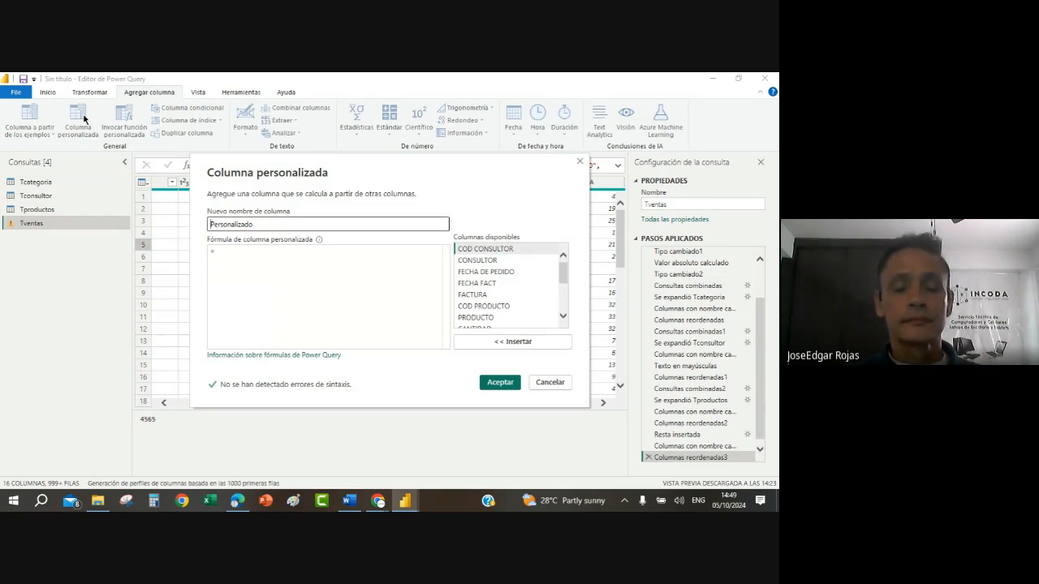
type("TOTAL COSTO")
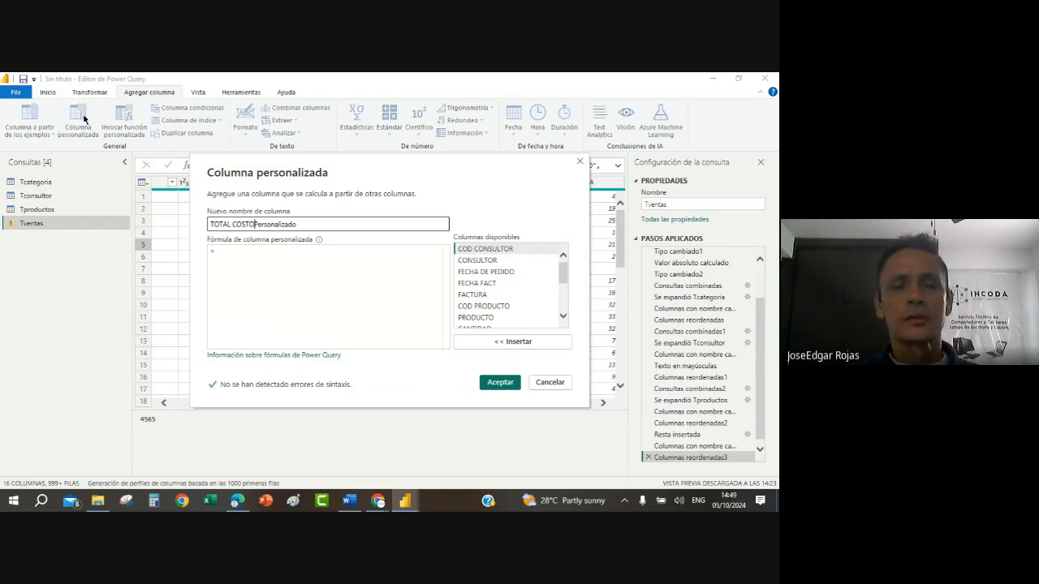
type("S")
key("Delete")
key("Delete")
key("Delete")
key("Delete")
key("Delete")
key("Delete")
key("Delete")
key("Delete")
key("Delete")
key("Delete")
key("Delete")
key("Delete")
key("Delete")
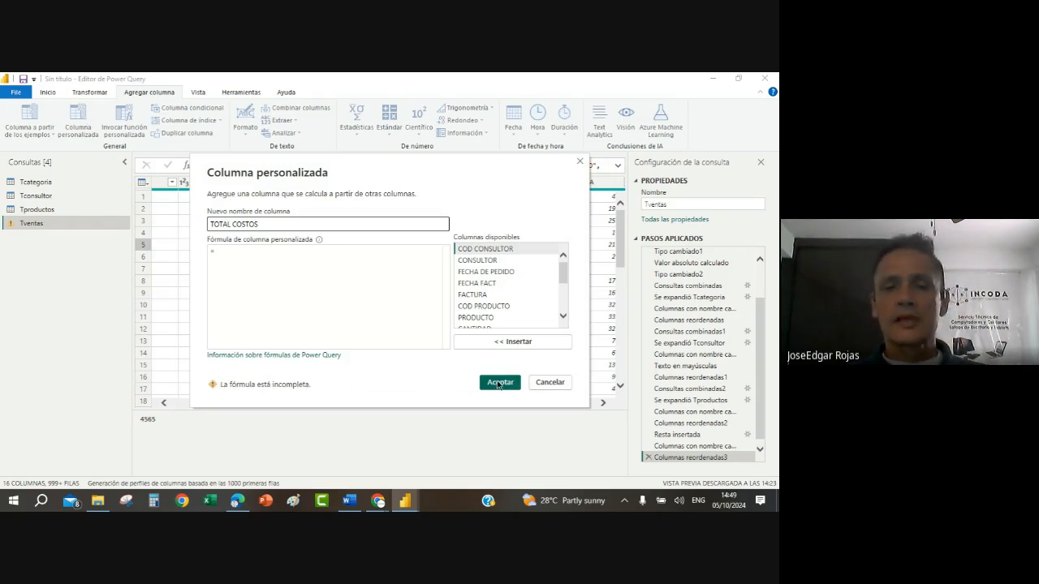
Step: Define the TOTAL COSTOS formula as [CANTIDAD]*[COSTO UNI] and create the column
left_click(249, 258)
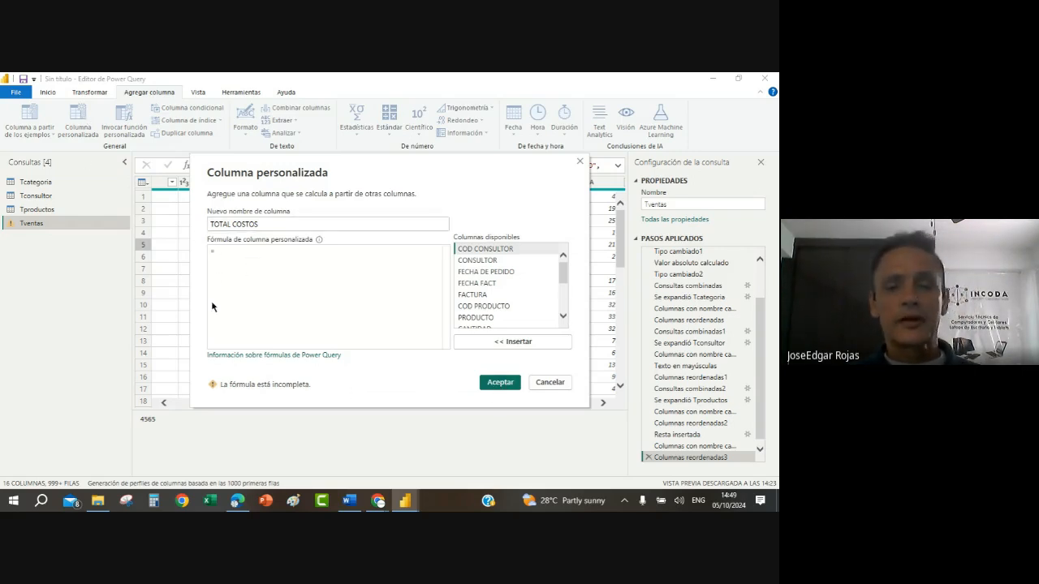
left_click(563, 315)
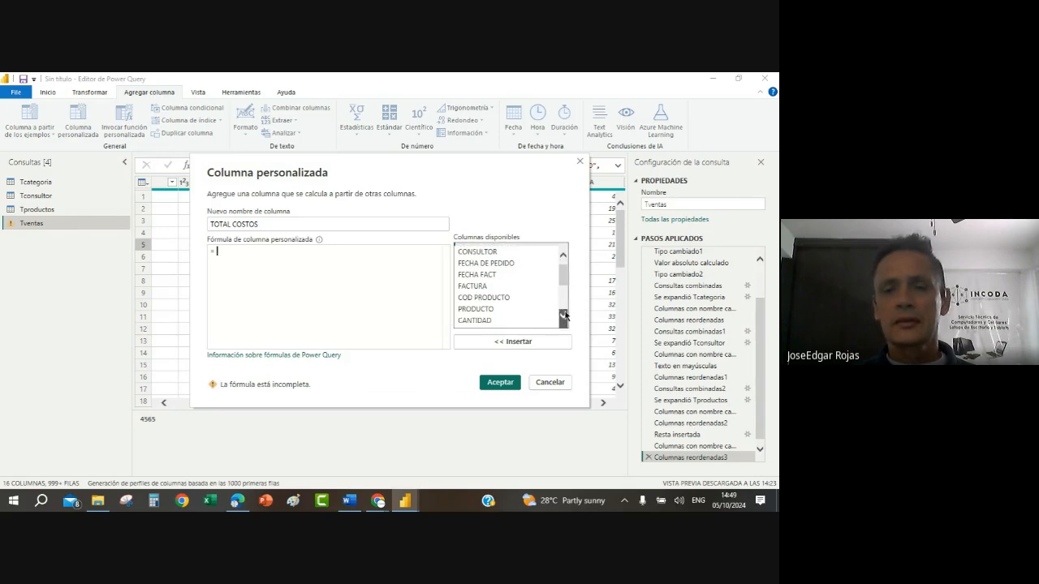
left_click(564, 315)
double_click(498, 310)
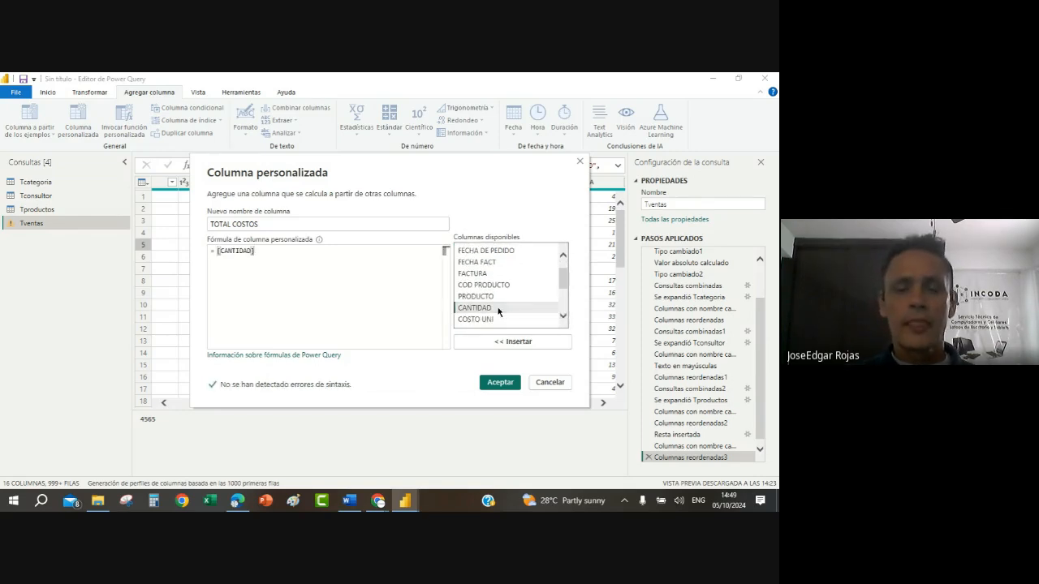
type("*")
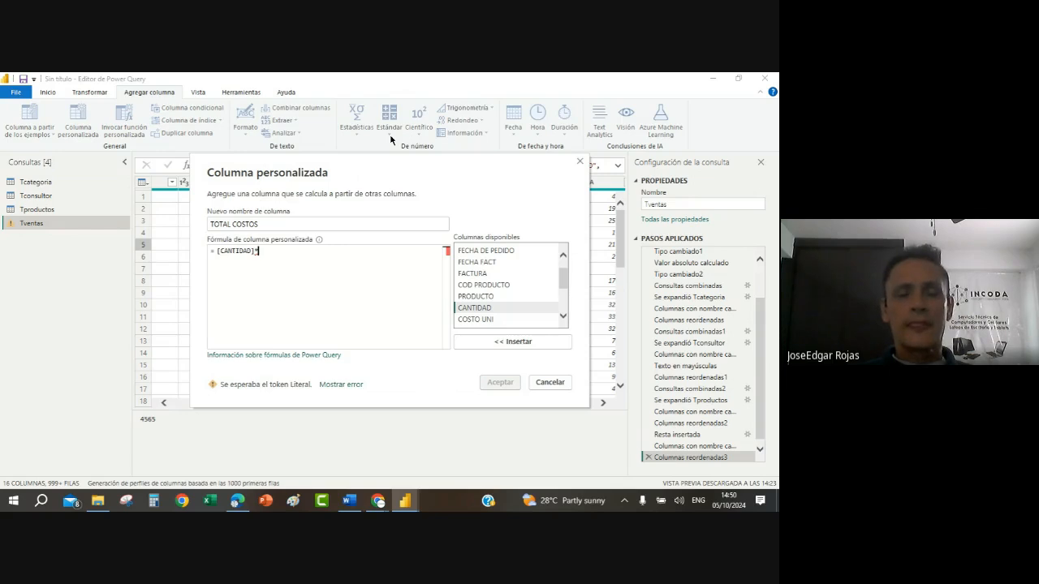
double_click(481, 320)
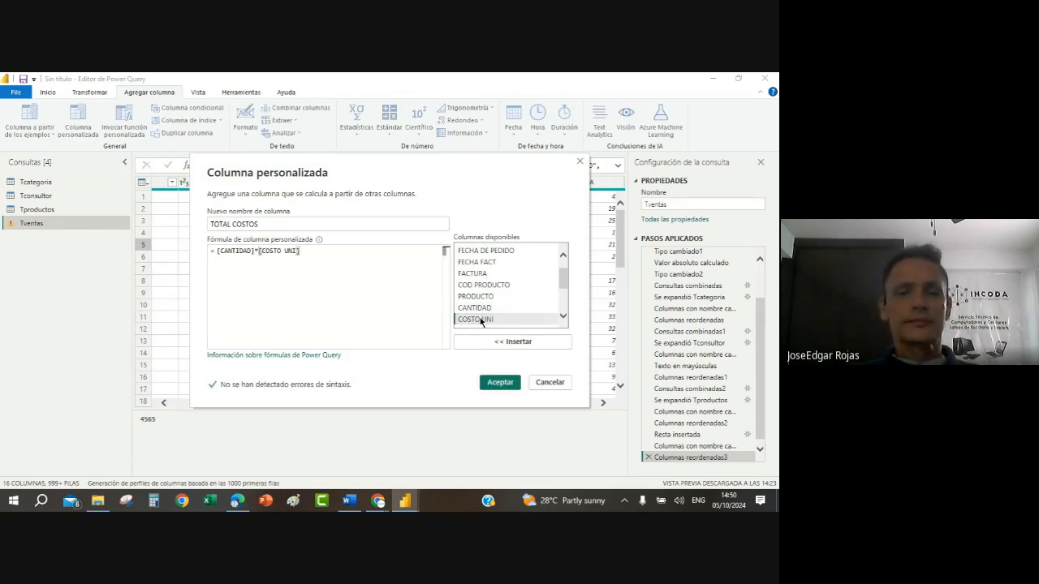
left_click(500, 382)
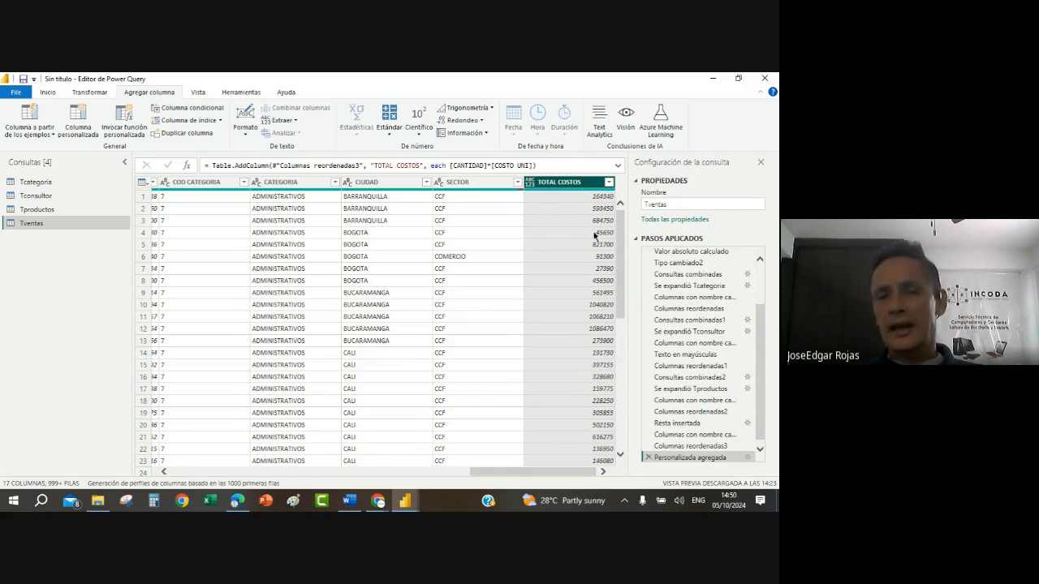
Step: Set the TOTAL COSTOS data type to whole number (Número entero) and move the column between VENTA NETA and COD CATEGORIA
left_click(531, 186)
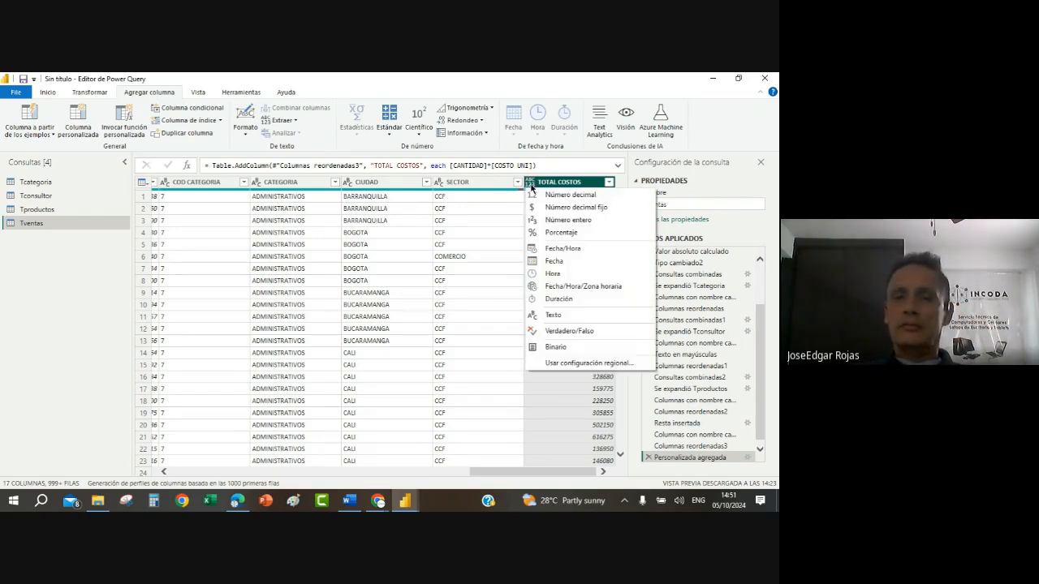
left_click(576, 220)
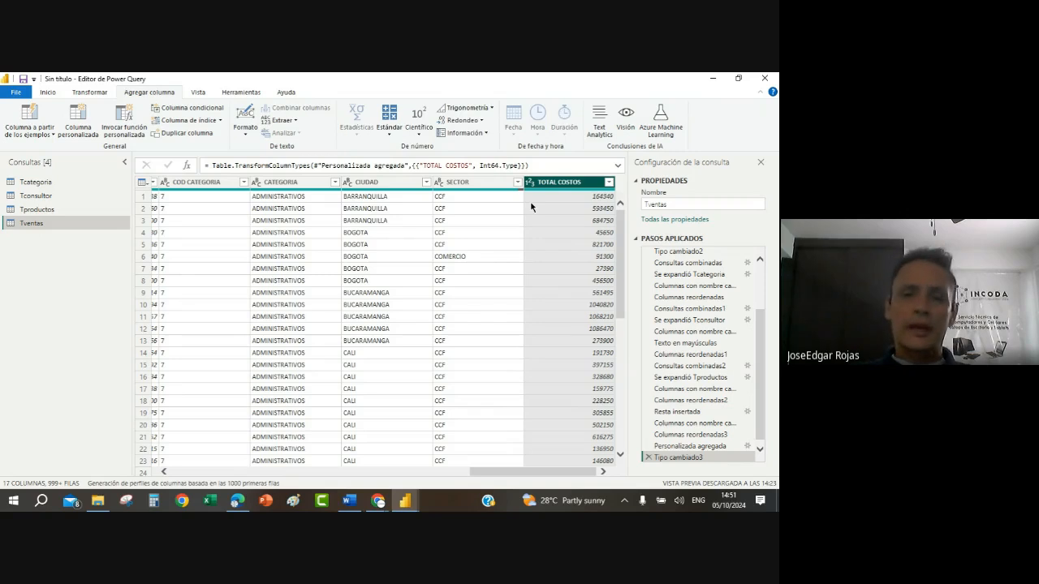
left_click_drag(568, 185, 327, 253)
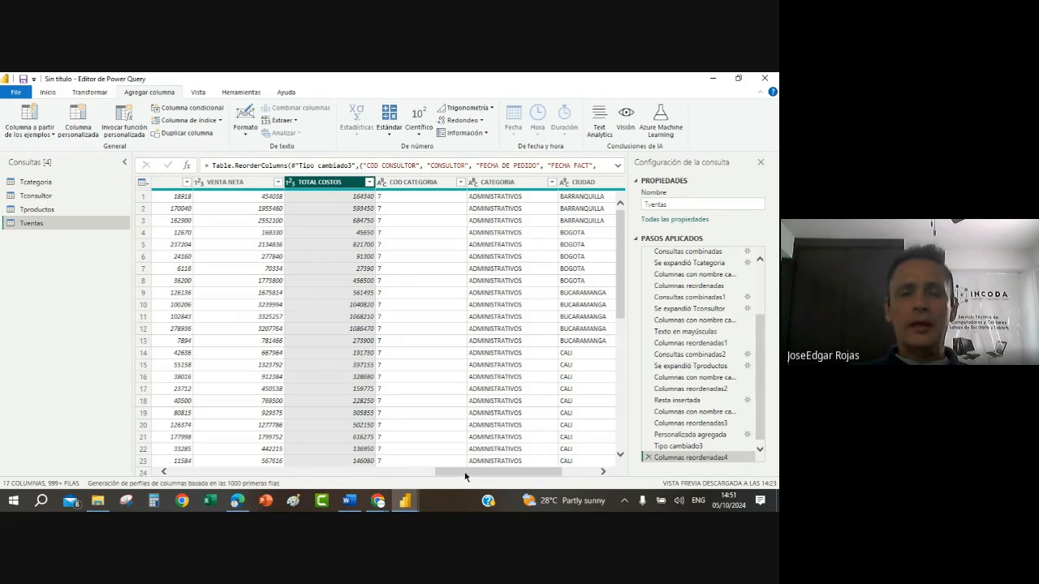
left_click_drag(464, 474, 420, 475)
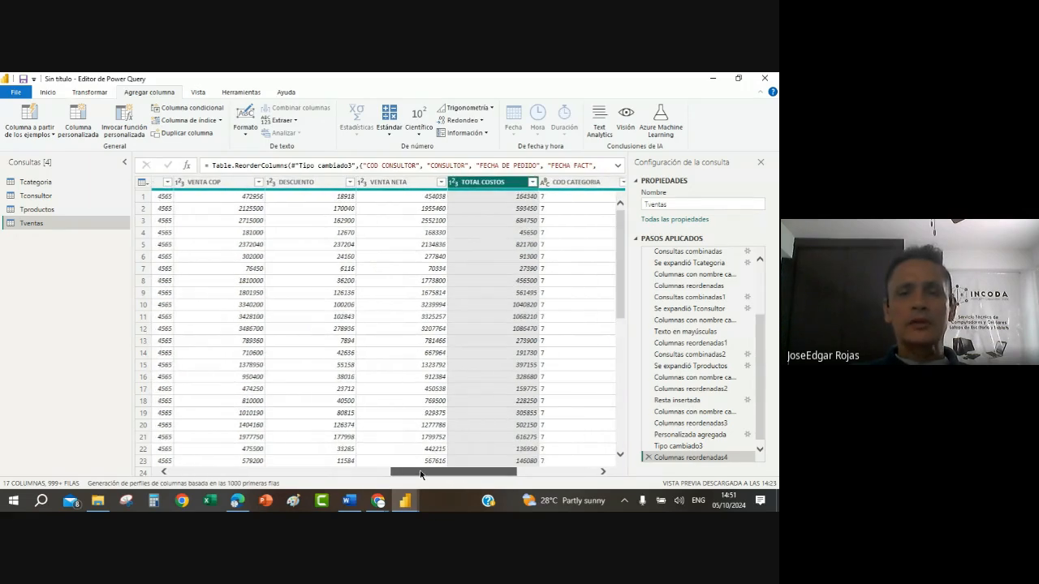
left_click(385, 188)
left_click(488, 183)
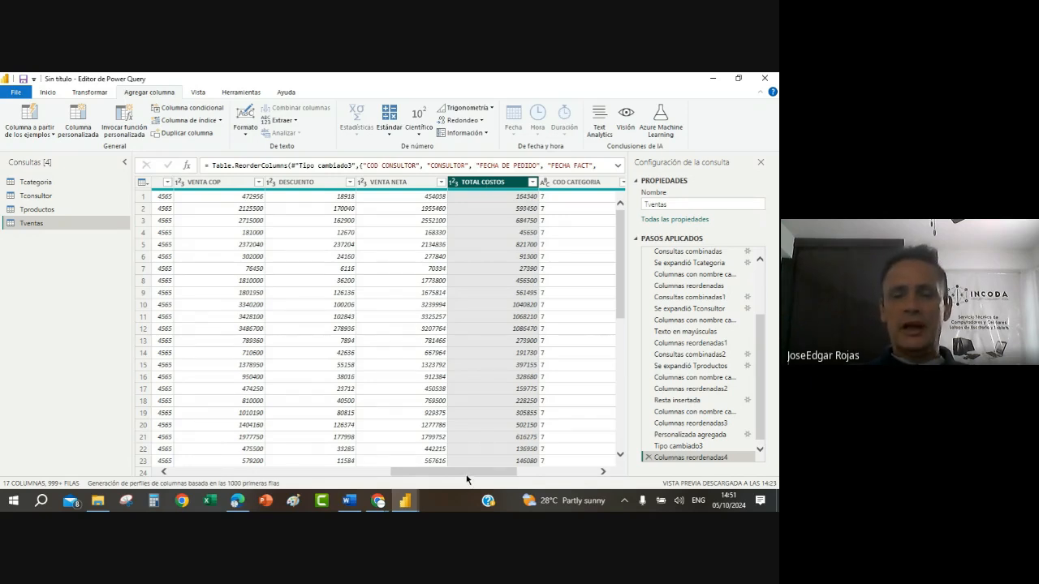
Step: Create a new query that references Tventas
left_click_drag(468, 473, 234, 463)
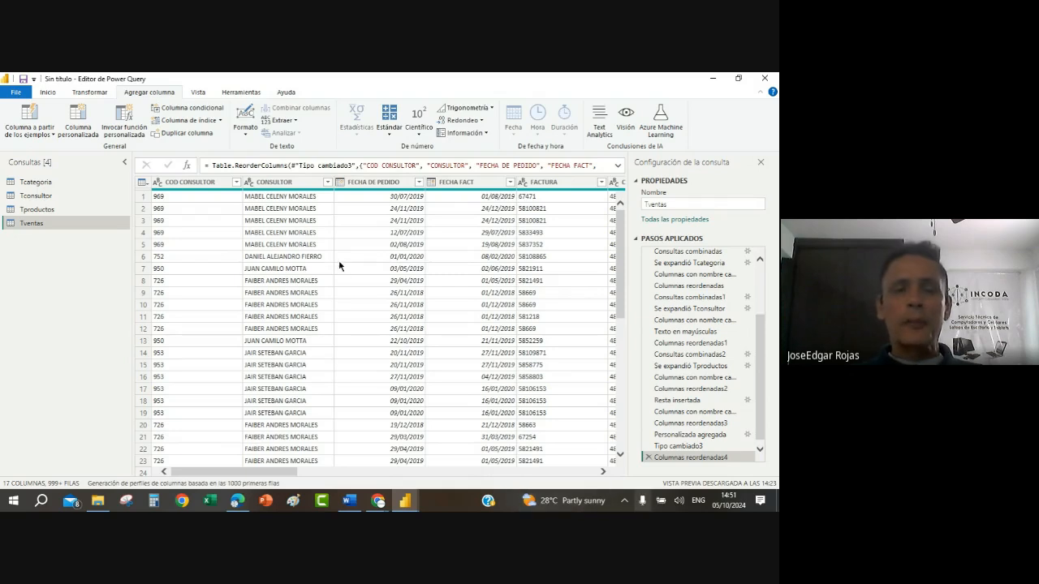
right_click(46, 227)
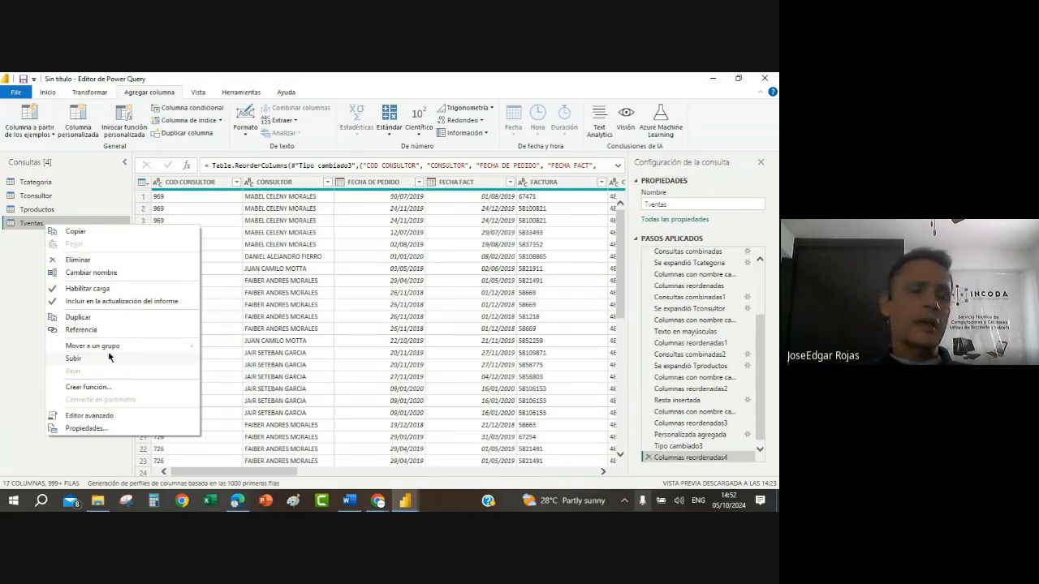
left_click(81, 330)
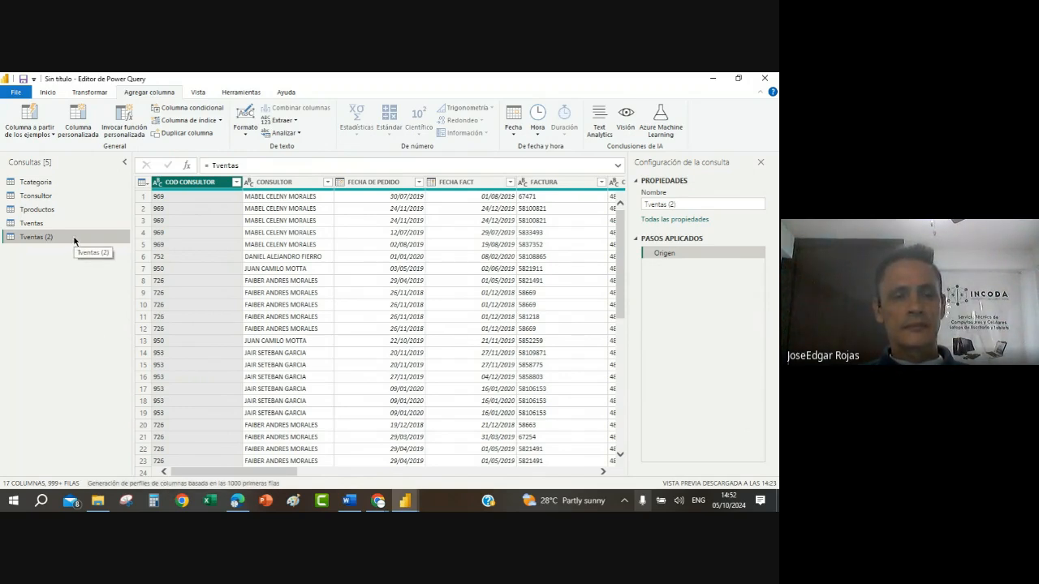
Step: Switch to the Word document to check the project instructions on the AnalisisVtas query, and return to the Power Query Editor
left_click(347, 501)
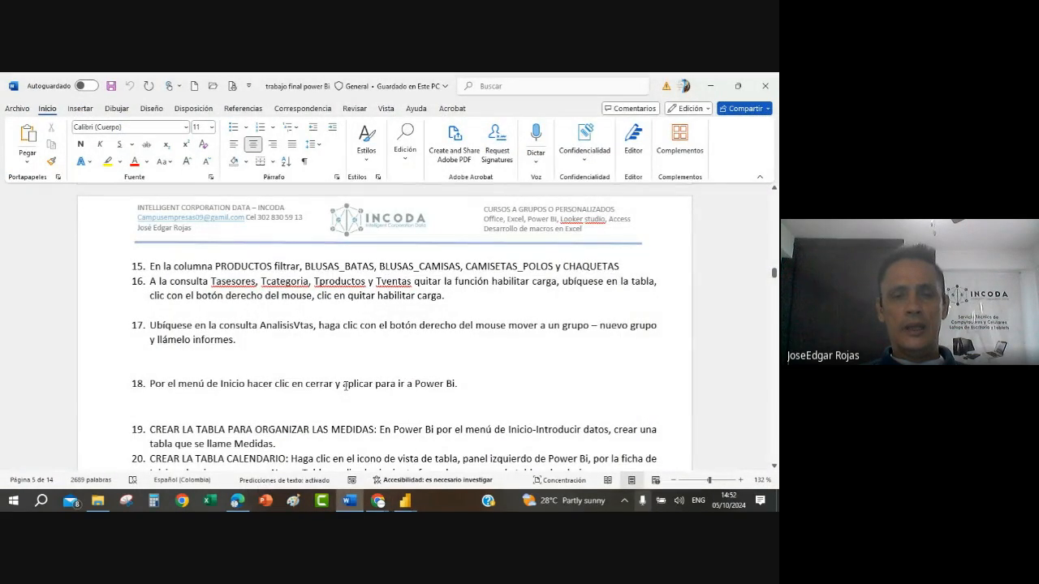
left_click(408, 502)
left_click(342, 451)
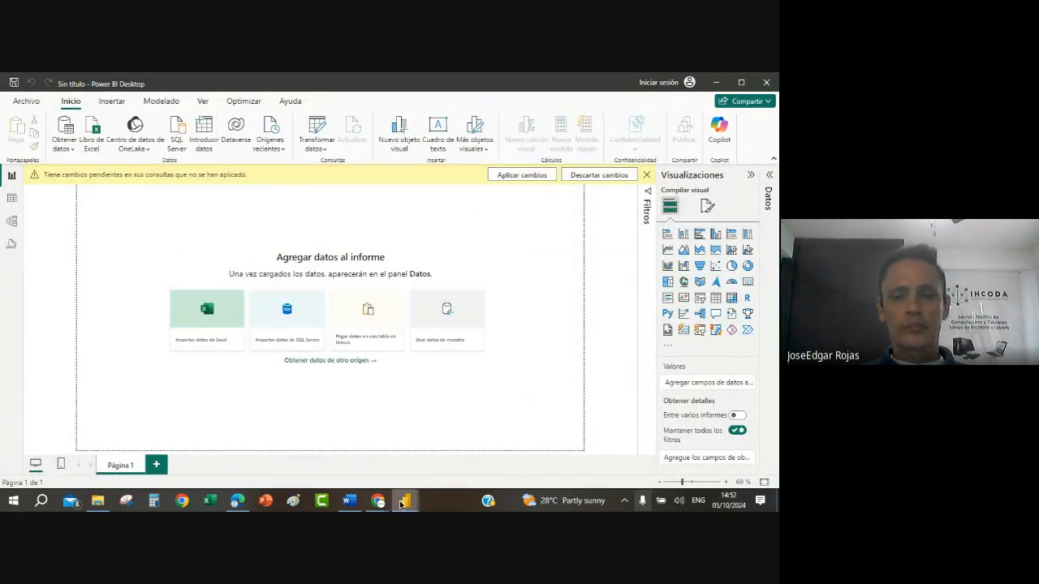
mouse_move(407, 495)
left_click(468, 451)
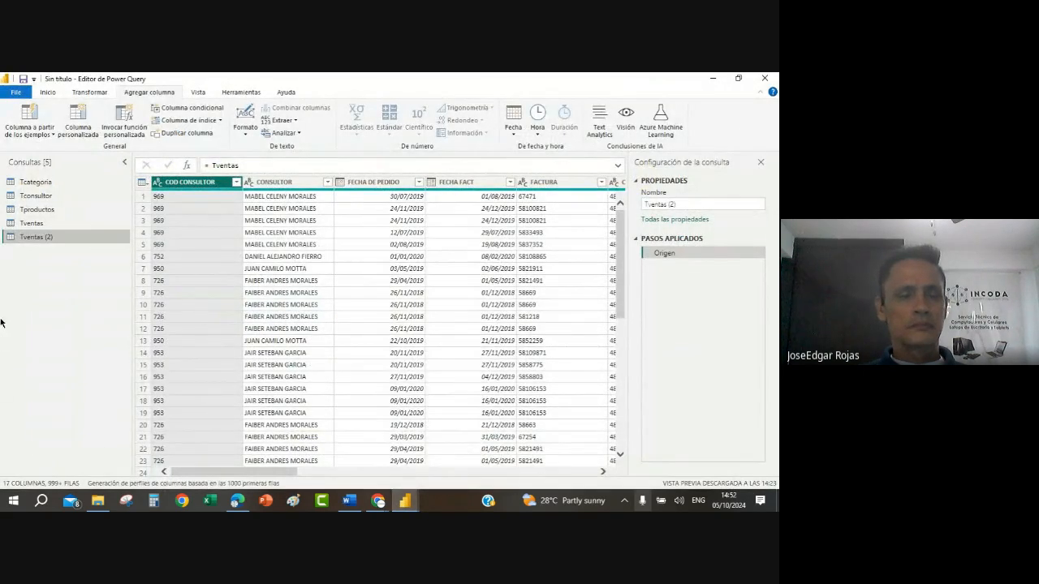
Step: Rename the Tventas (2) query as AnalsisVtas
right_click(52, 239)
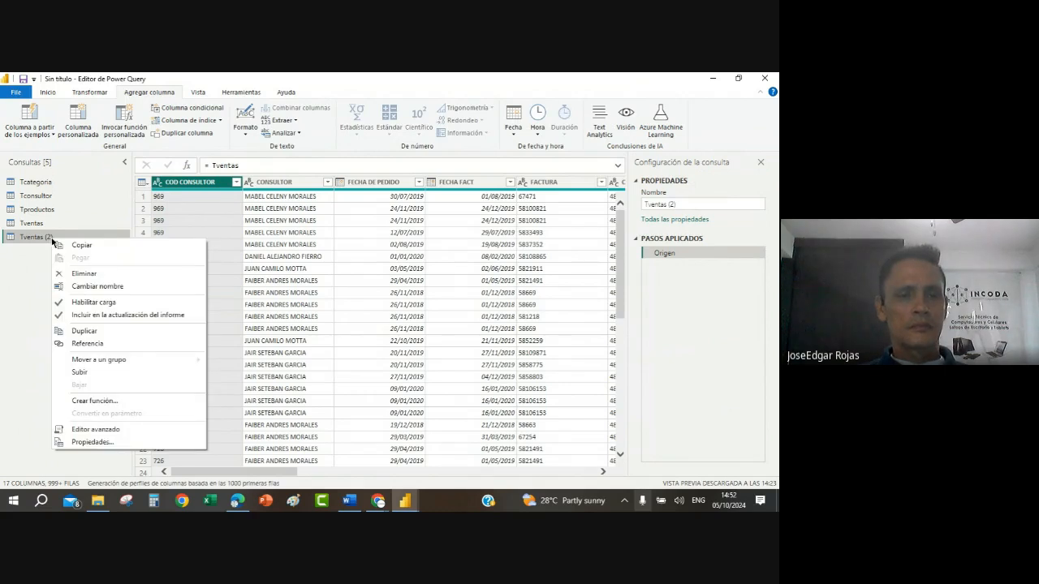
left_click(102, 286)
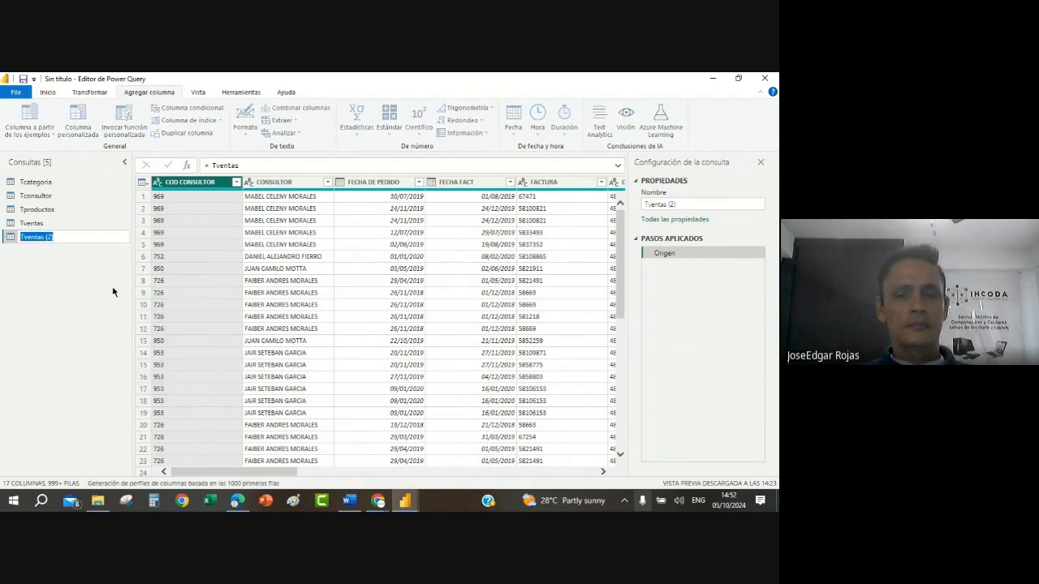
type("aNA")
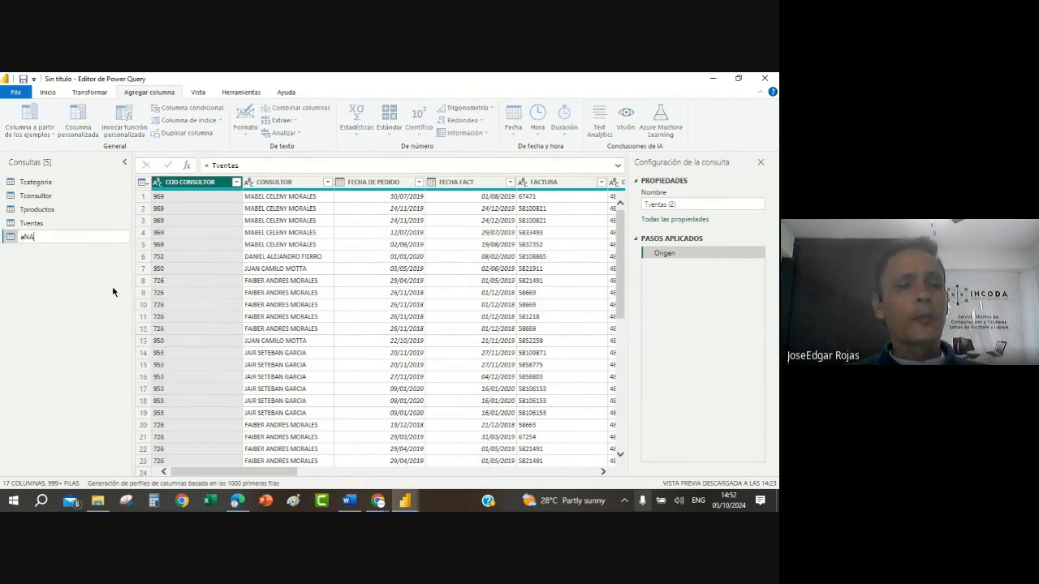
key("Return")
key("BackSpace")
key("BackSpace")
key("BackSpace")
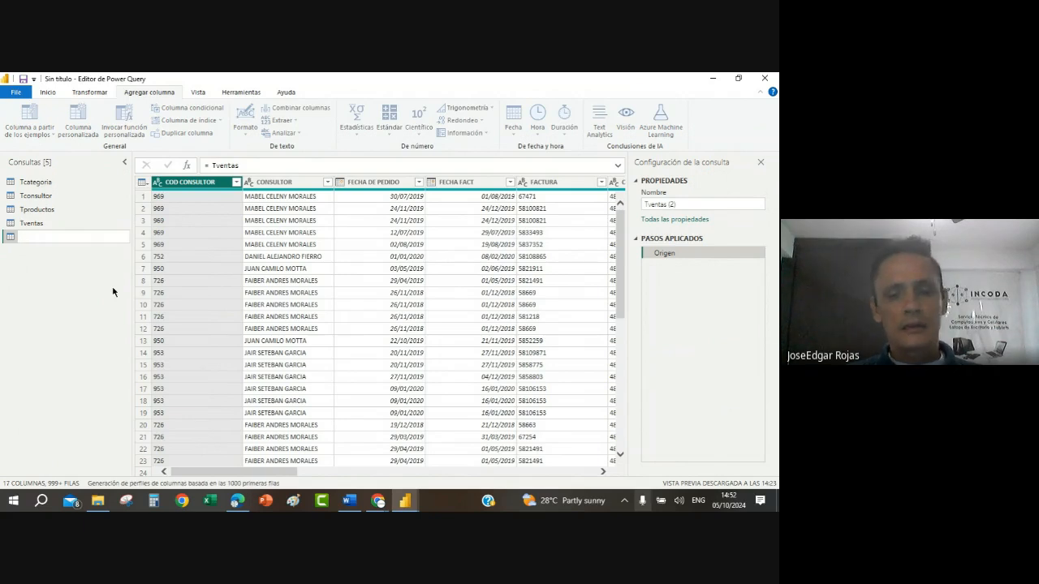
type("Analis")
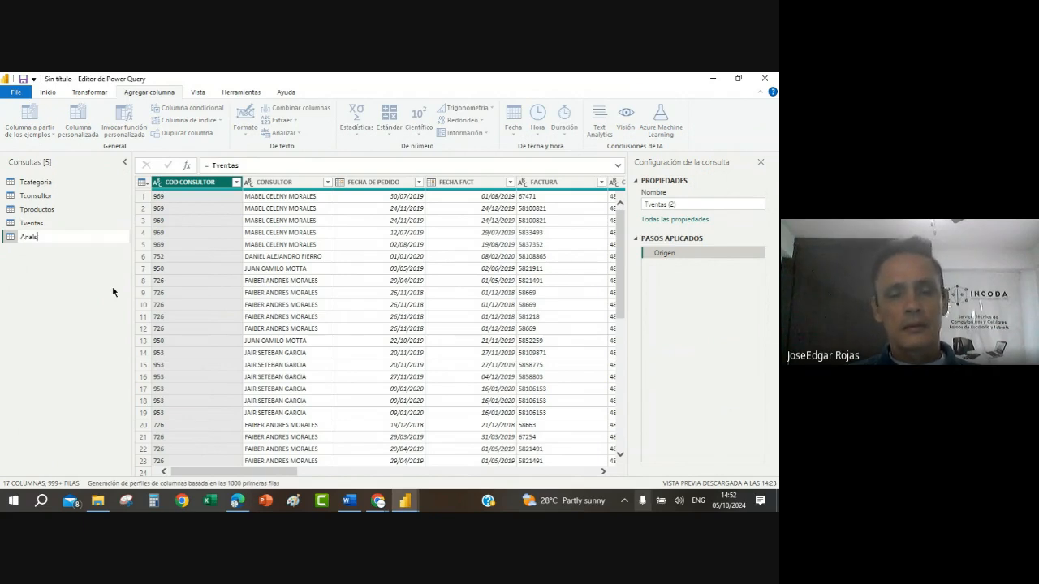
type("isVtas")
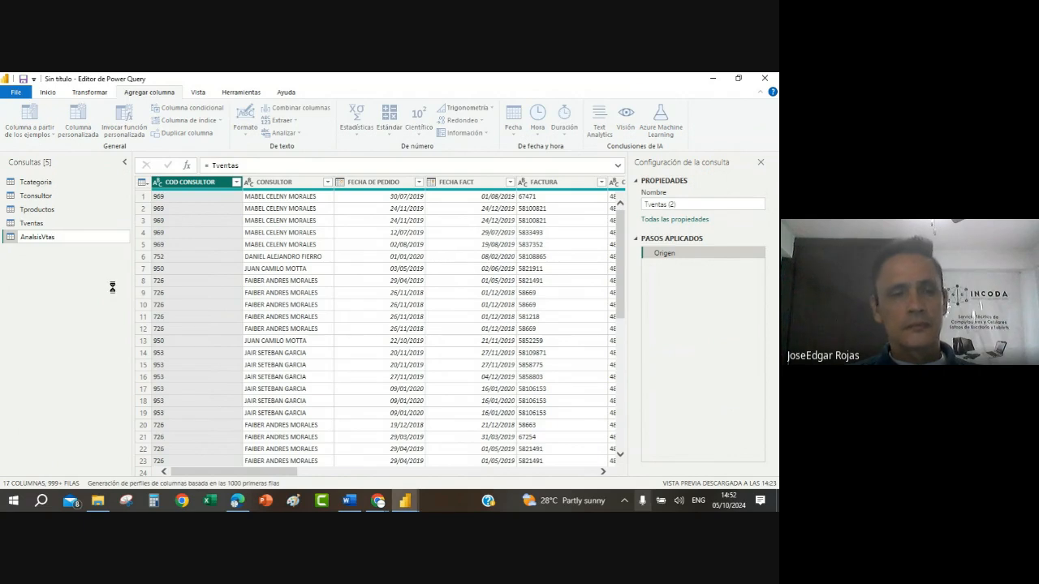
key("Return")
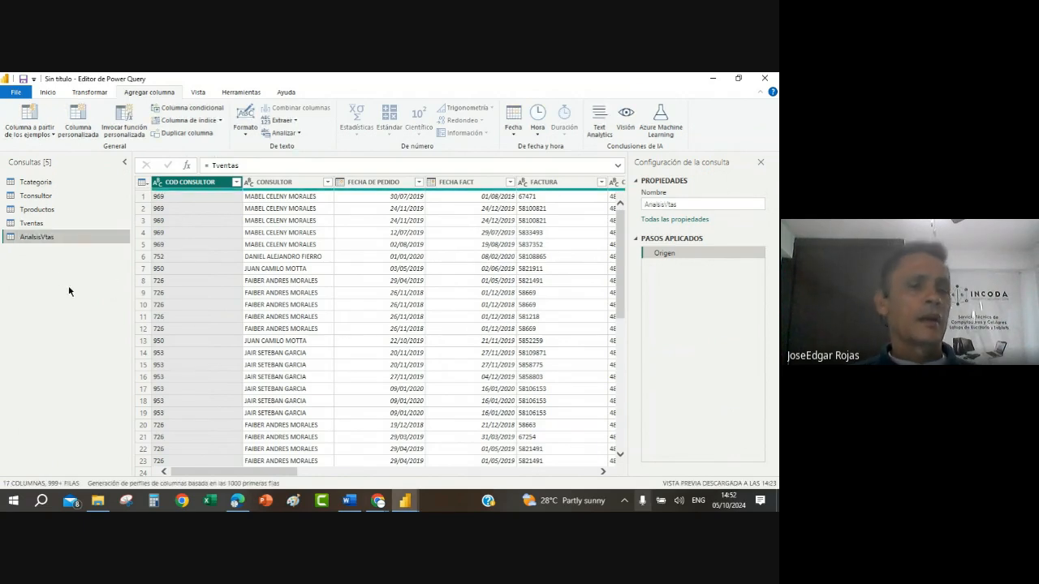
right_click(45, 226)
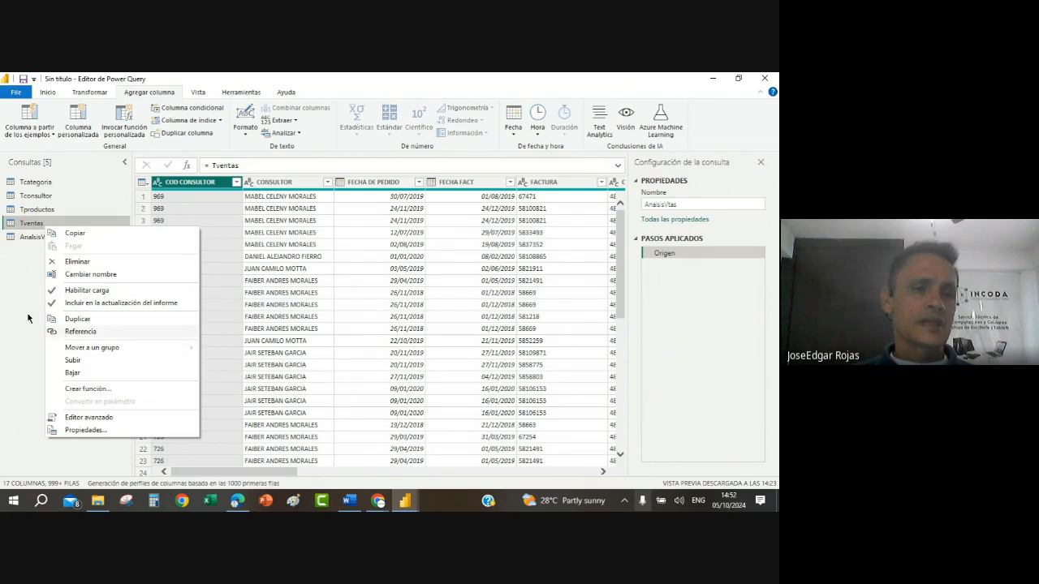
left_click(34, 242)
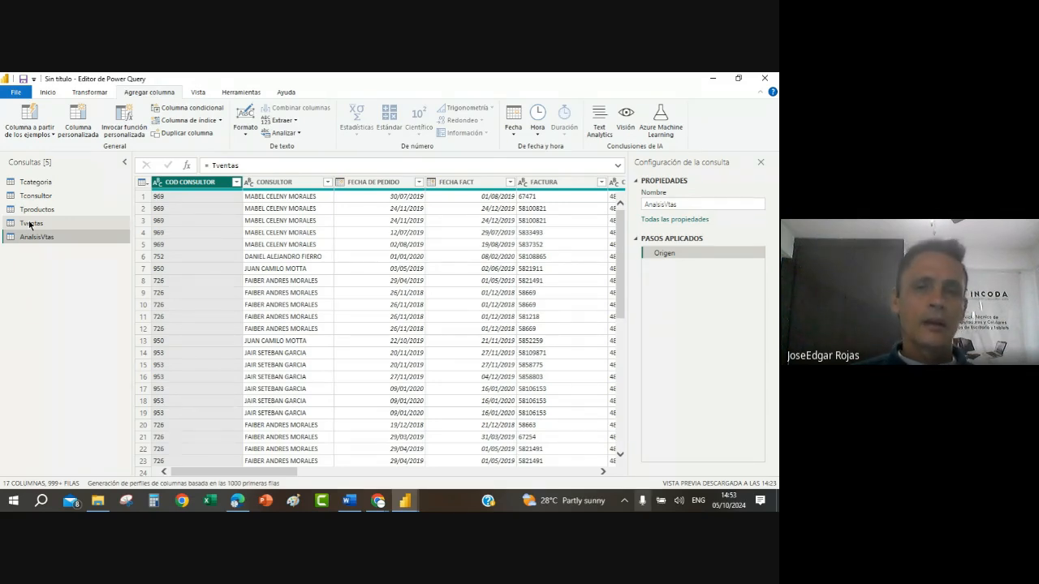
left_click(48, 91)
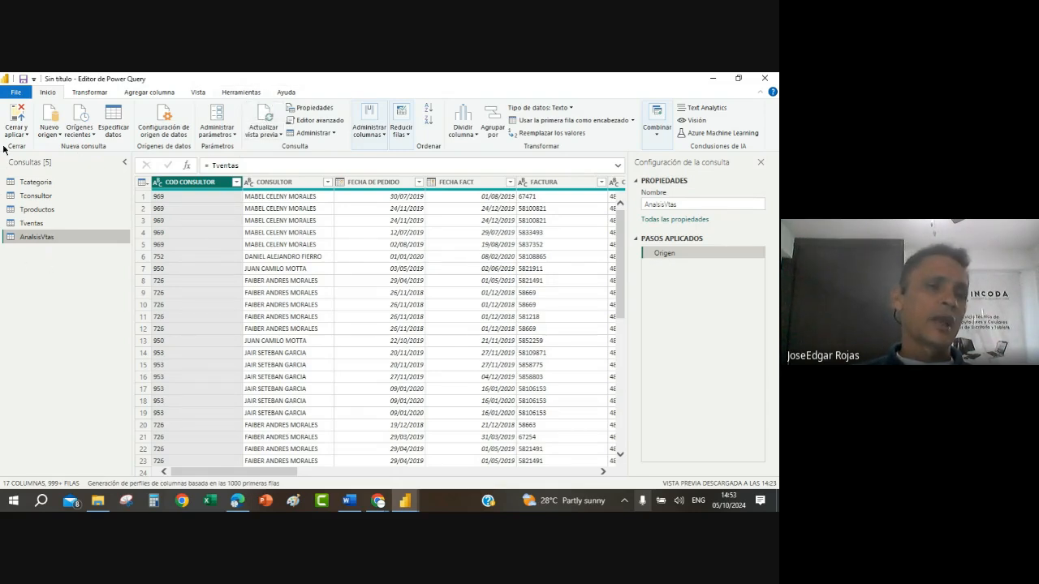
right_click(30, 223)
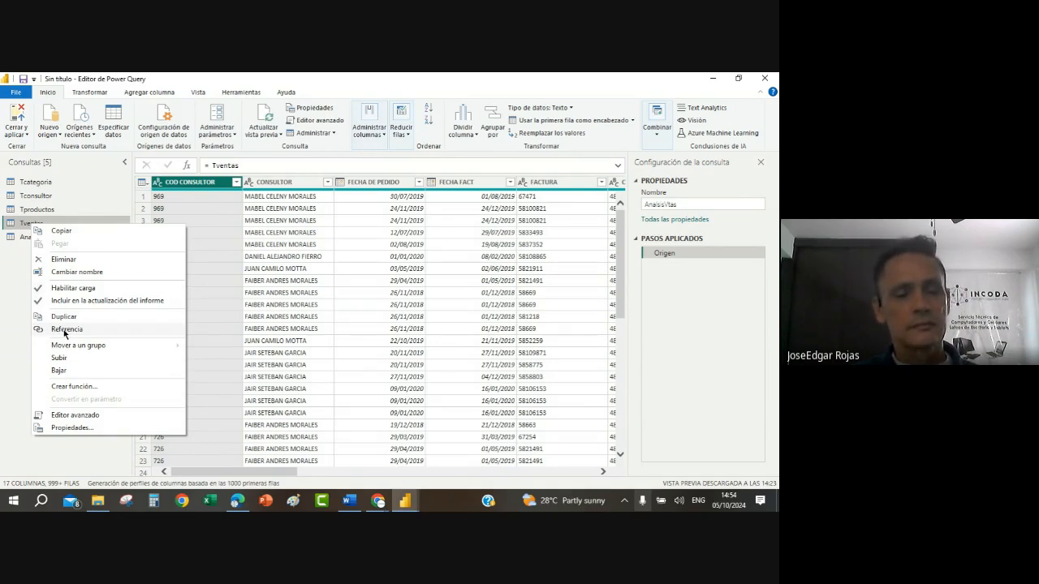
left_click(65, 334)
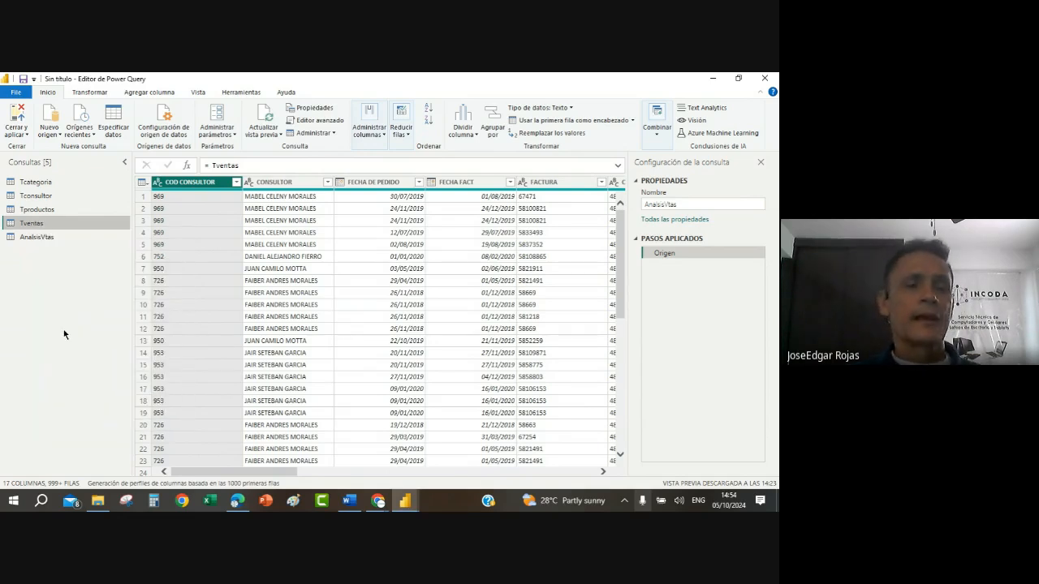
Step: Examine the columns of the AnalsisVtas query up to CANTIDAD and the options available for the COD PRODUCTO column
left_click(50, 238)
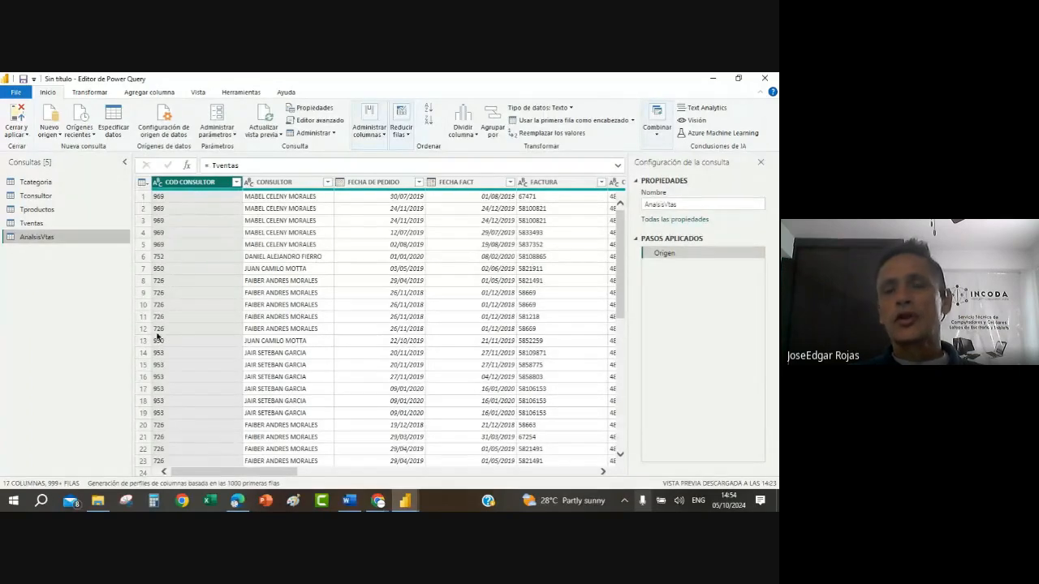
left_click(602, 472)
left_click(602, 471)
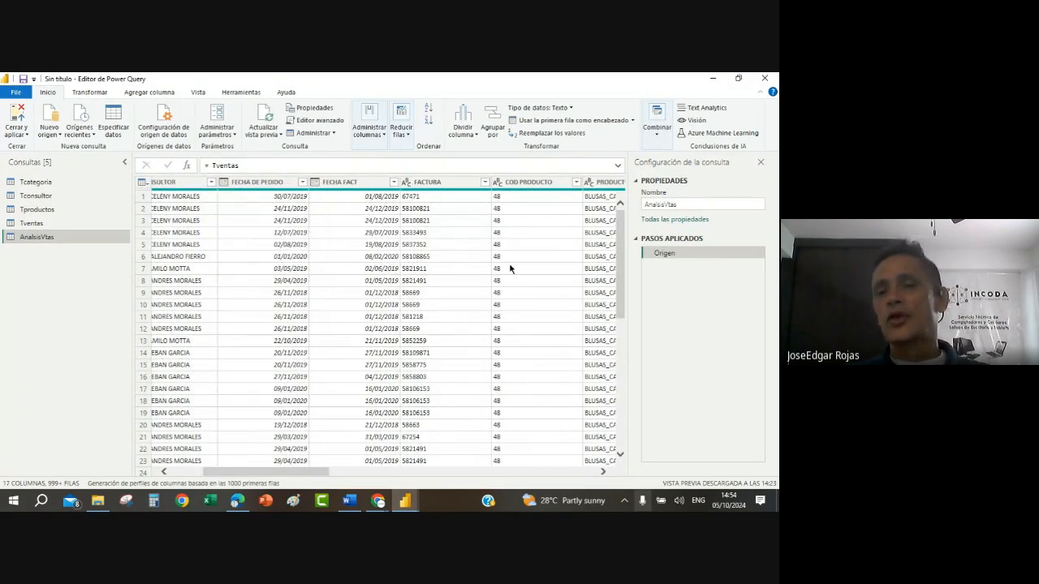
left_click(603, 471)
left_click(603, 472)
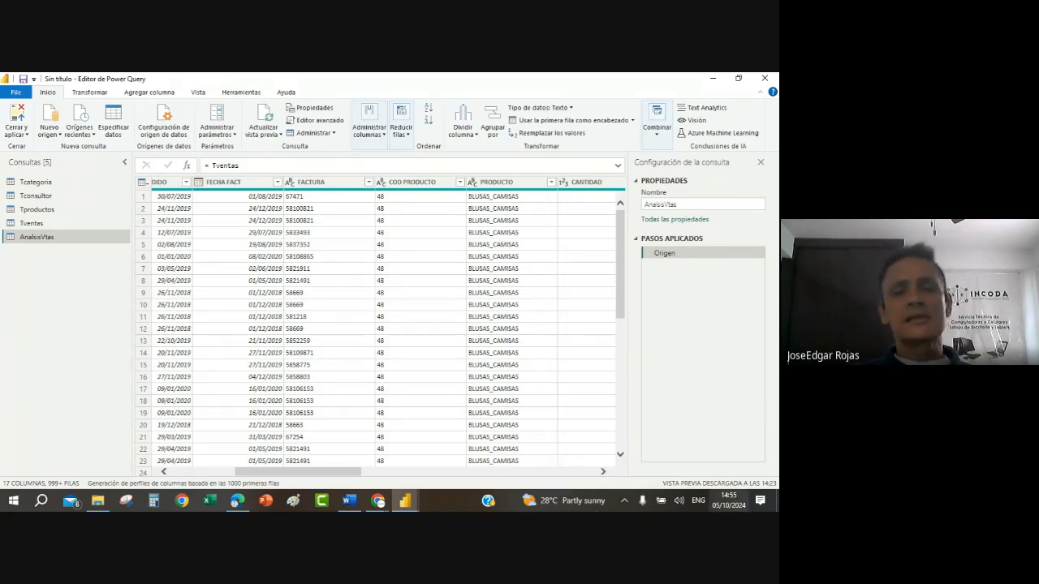
left_click(413, 182)
right_click(412, 184)
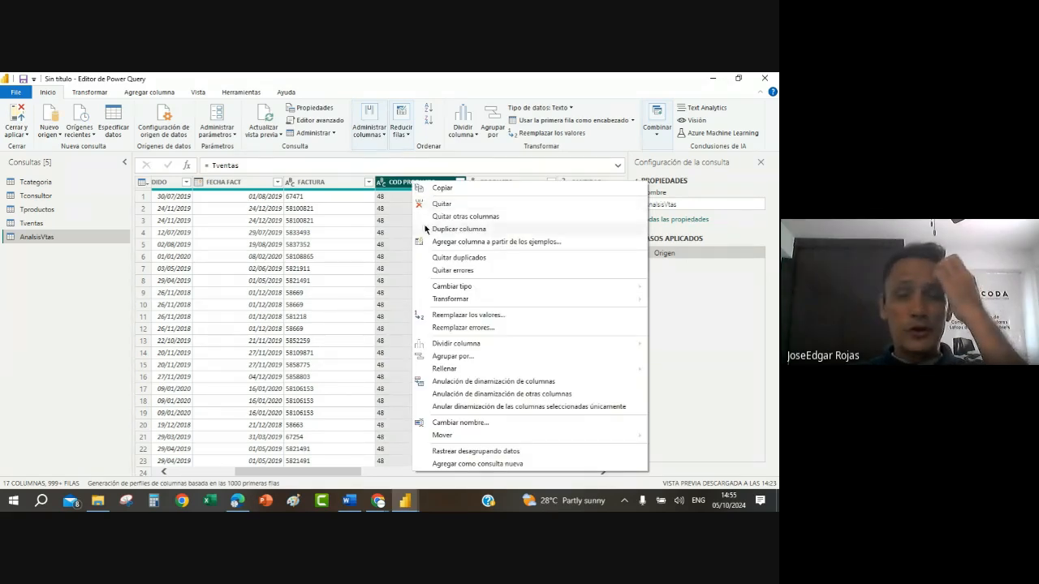
left_click(312, 235)
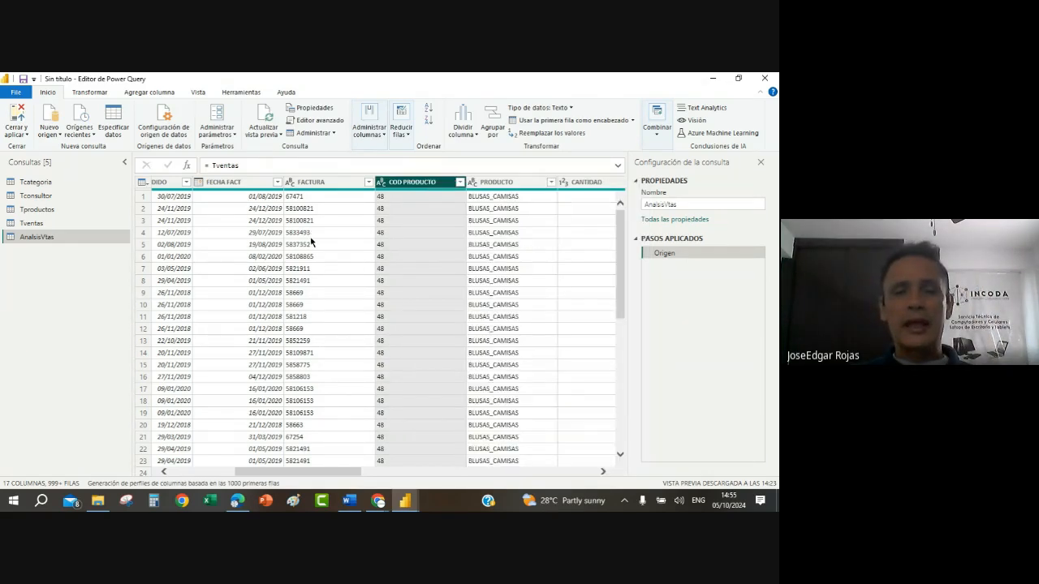
left_click(312, 234)
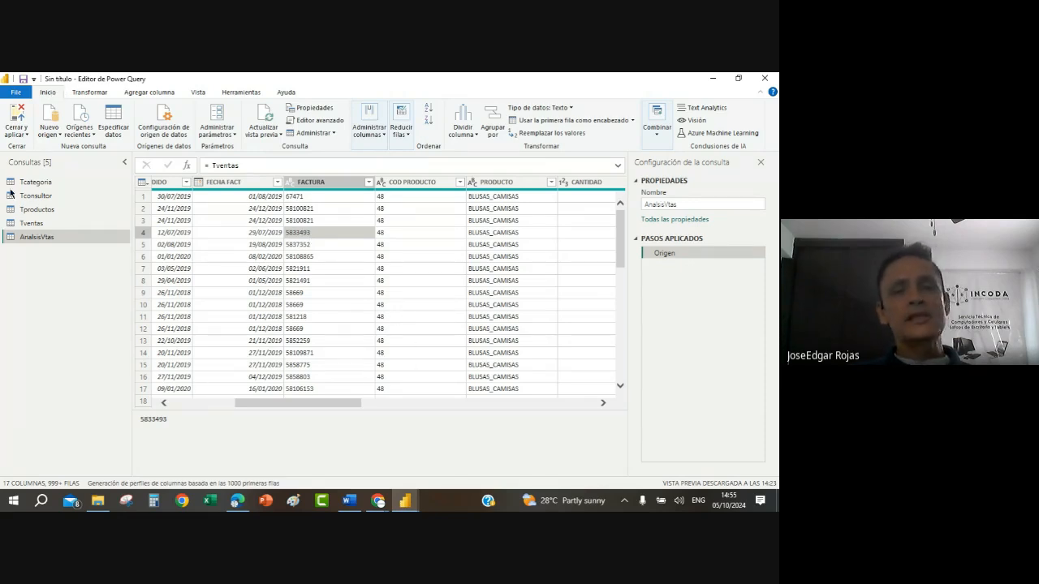
Step: Choose the columns to keep in AnalsisVtas, excluding COD CONSULTOR, FACTURA, COD PRODUCTO, COSTO UNI and COD CATEGORIA
left_click(384, 136)
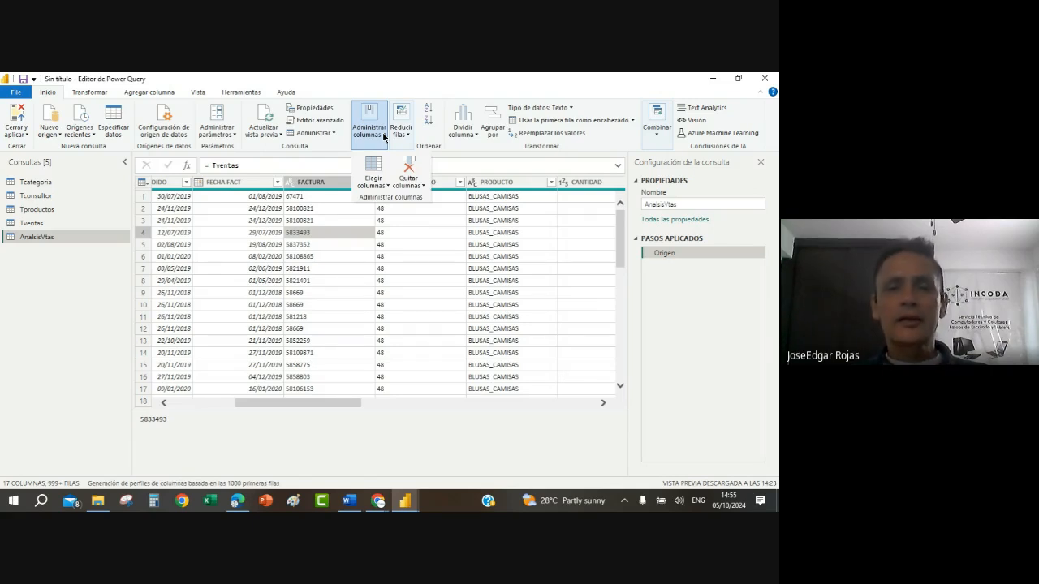
left_click(387, 187)
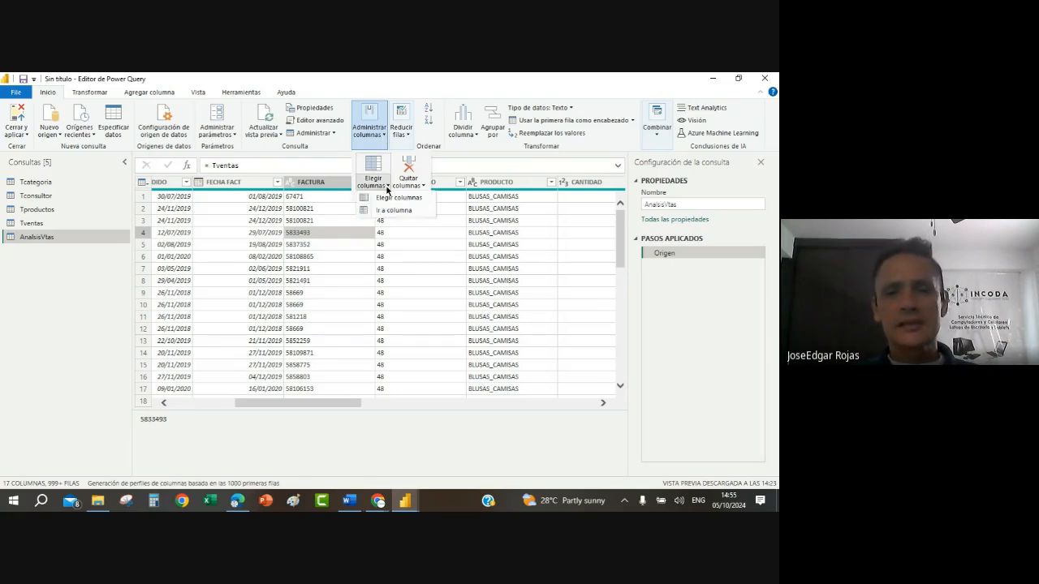
left_click(391, 198)
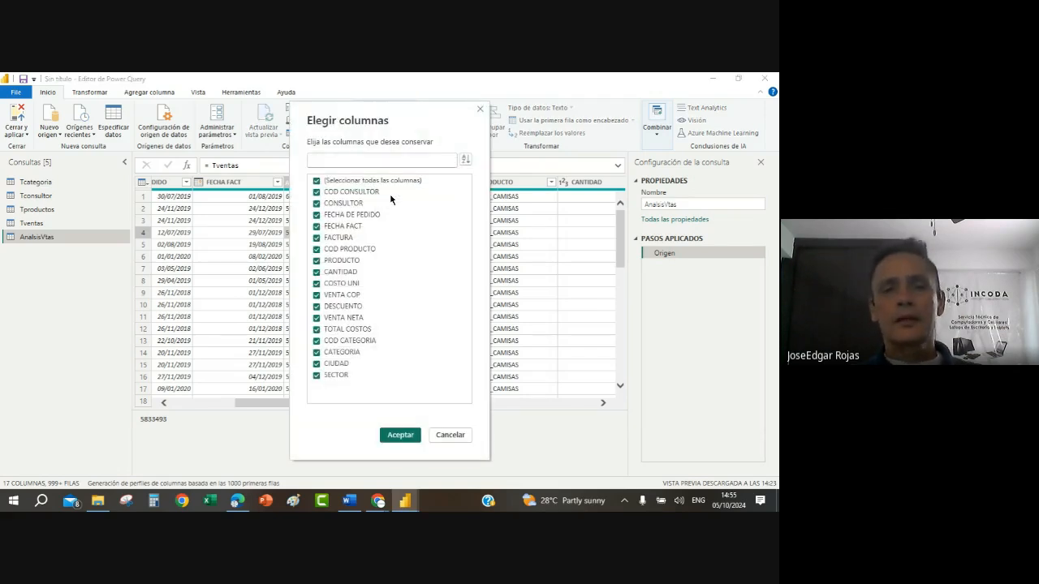
left_click(316, 192)
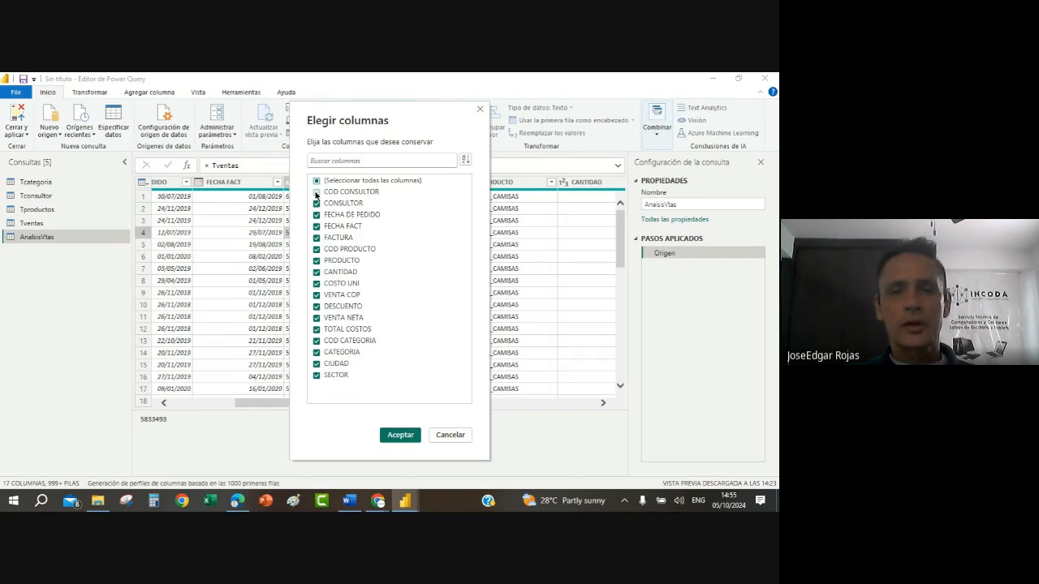
left_click(318, 238)
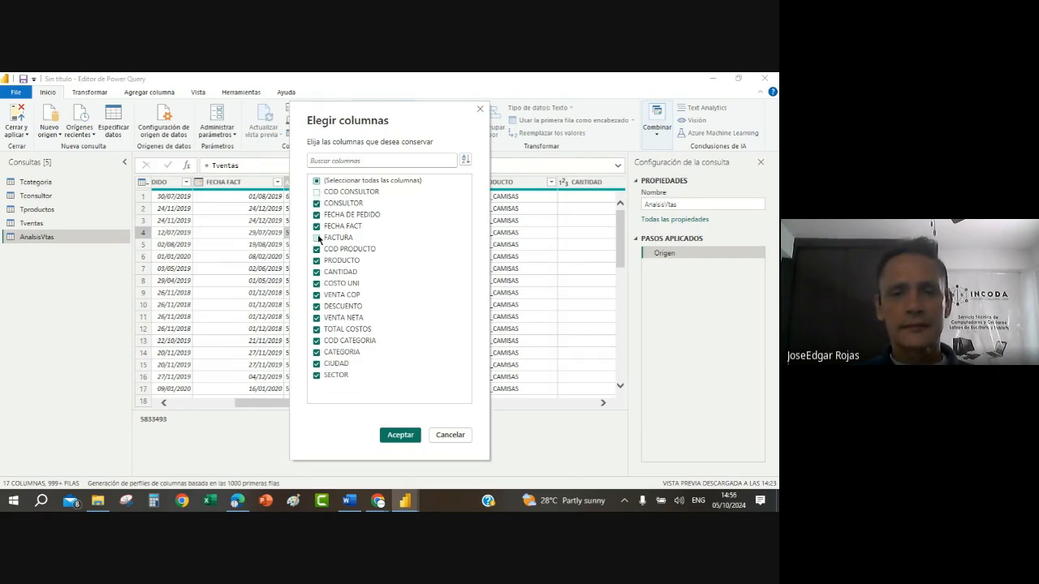
left_click(318, 250)
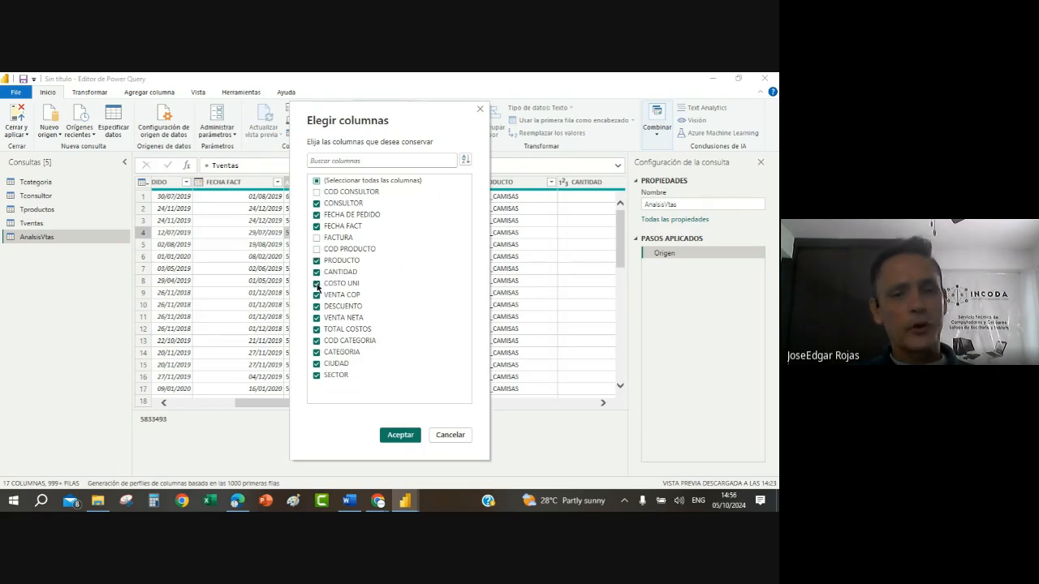
left_click(318, 283)
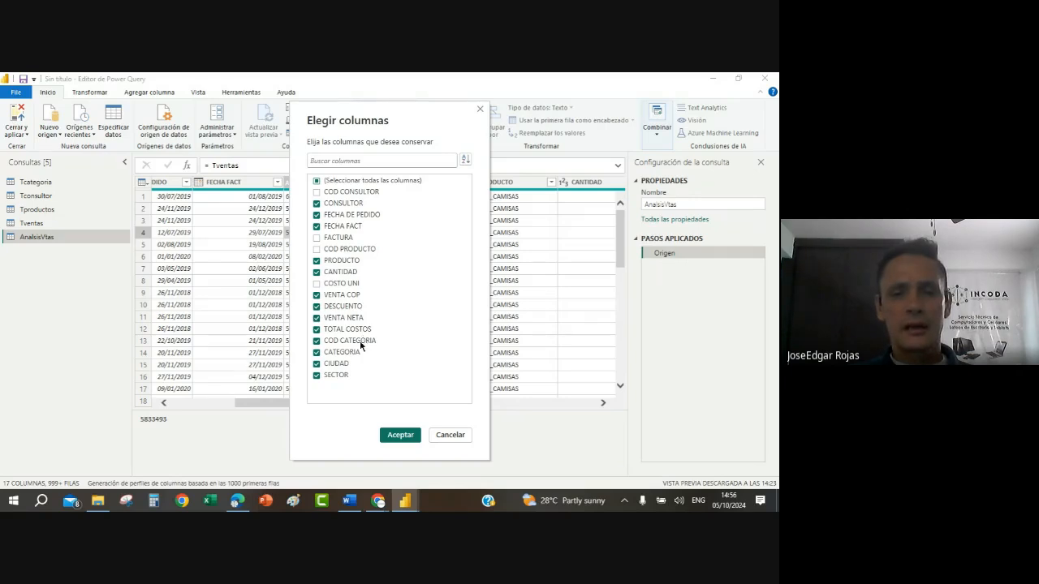
left_click(316, 341)
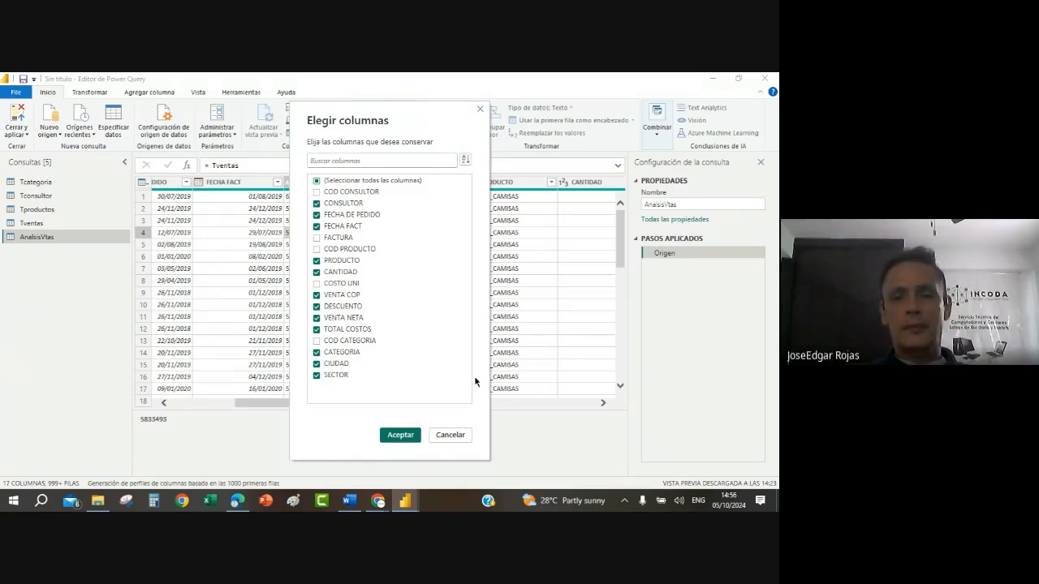
left_click(399, 436)
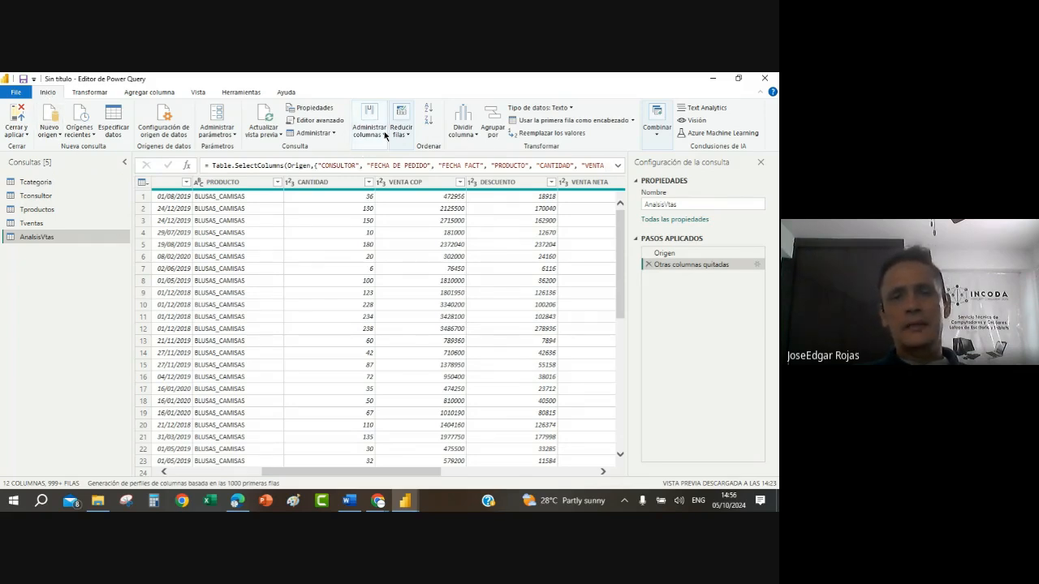
Step: Review the kept and excluded columns in the column selection of AnalsisVtas and accept it unchanged
left_click(385, 135)
left_click(385, 185)
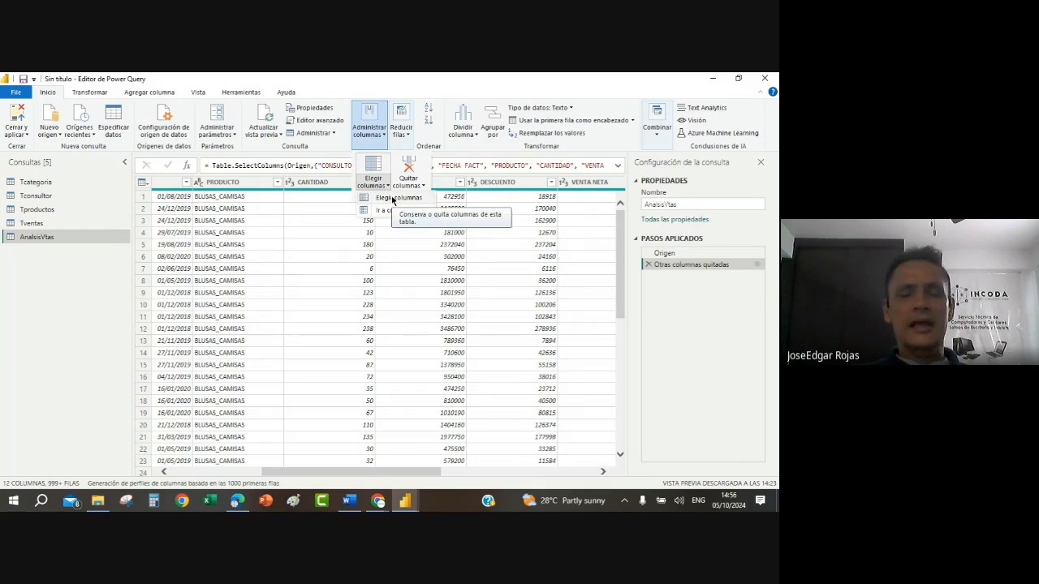
left_click(393, 199)
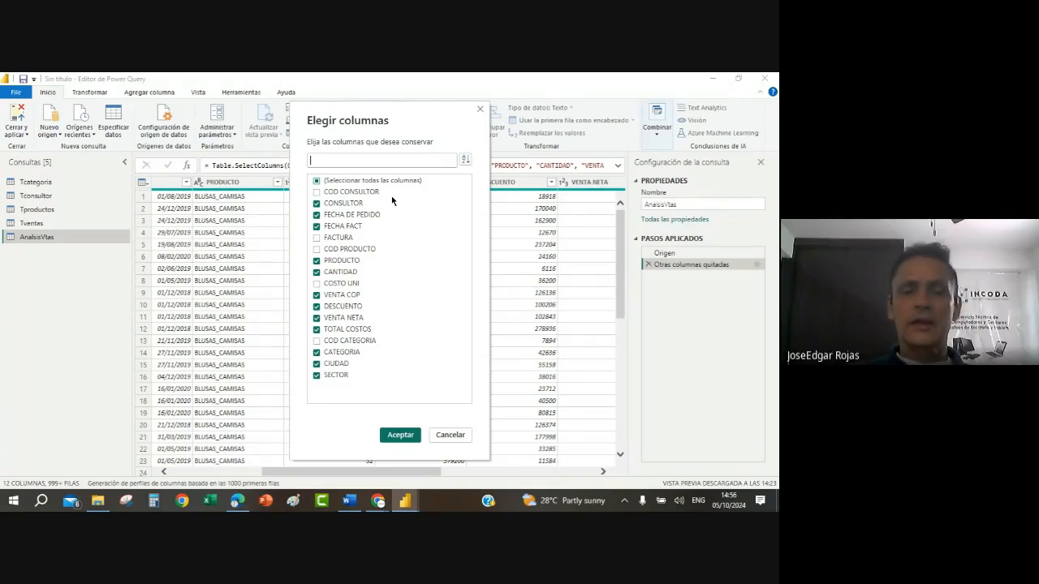
left_click(400, 436)
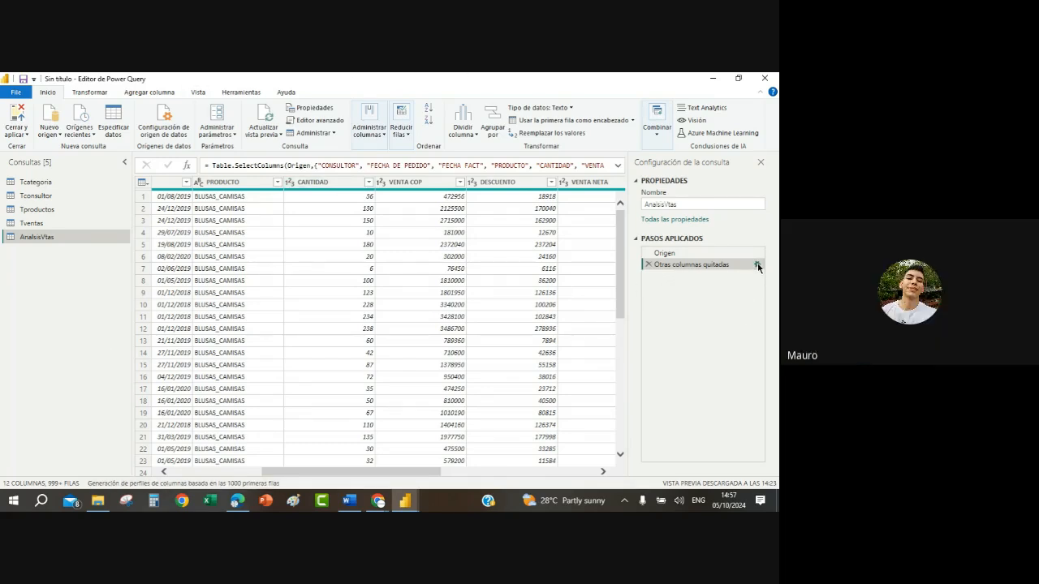
Step: Compare the Tventas query with AnalsisVtas and review the kept columns in its column selection without changing them
left_click(32, 224)
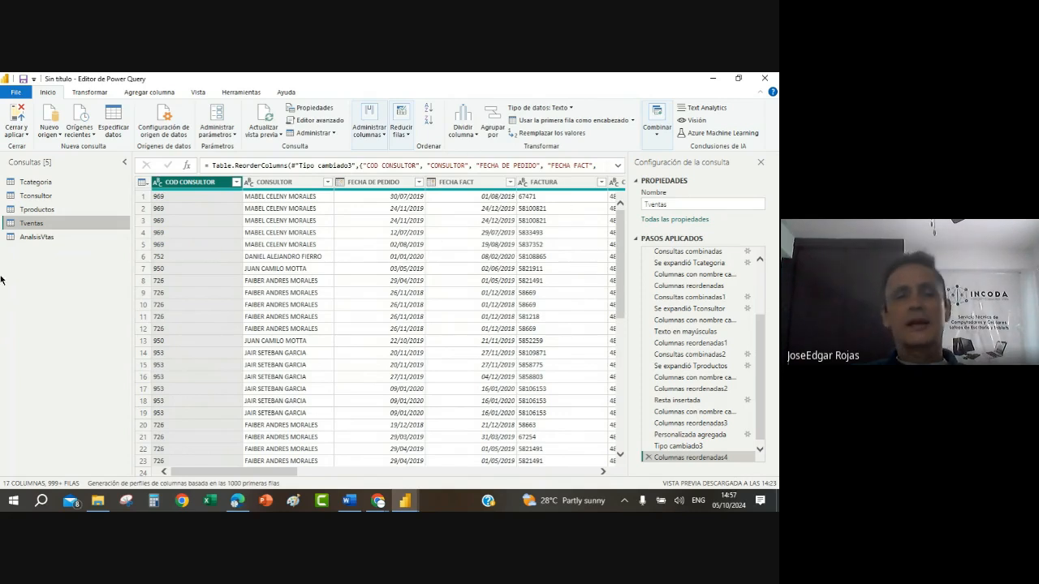
left_click(44, 237)
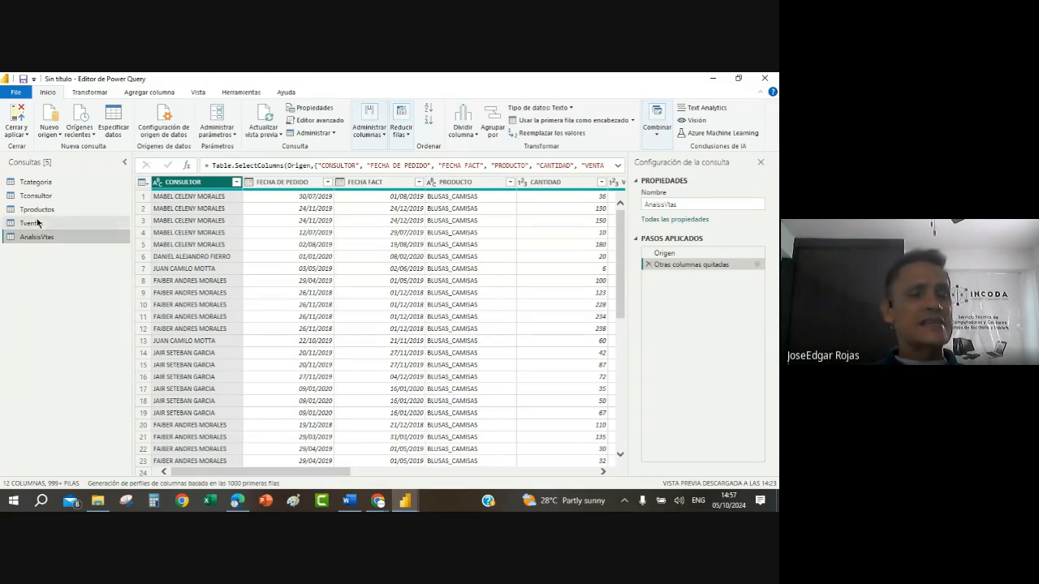
left_click(33, 226)
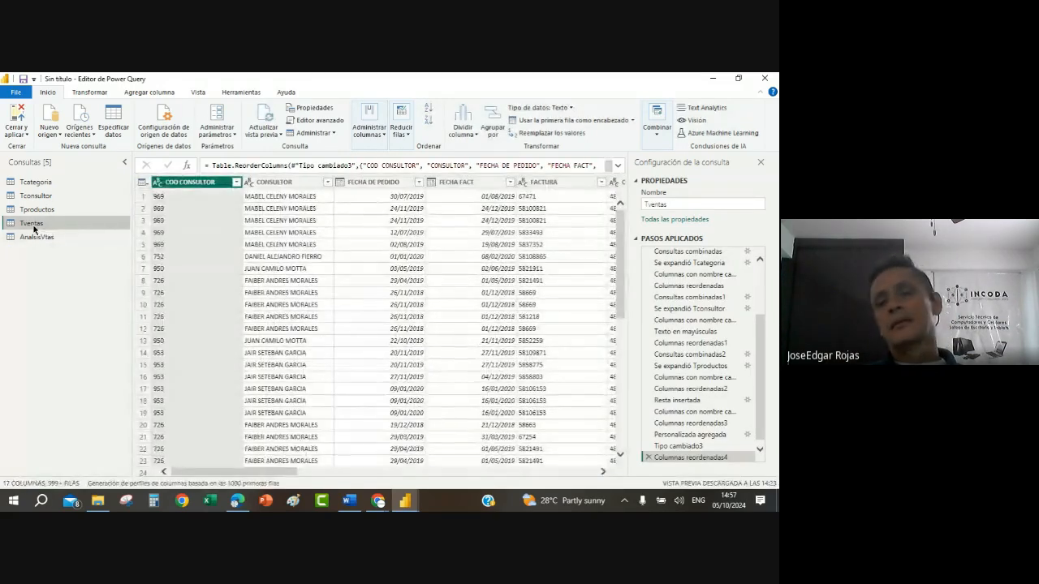
left_click(36, 238)
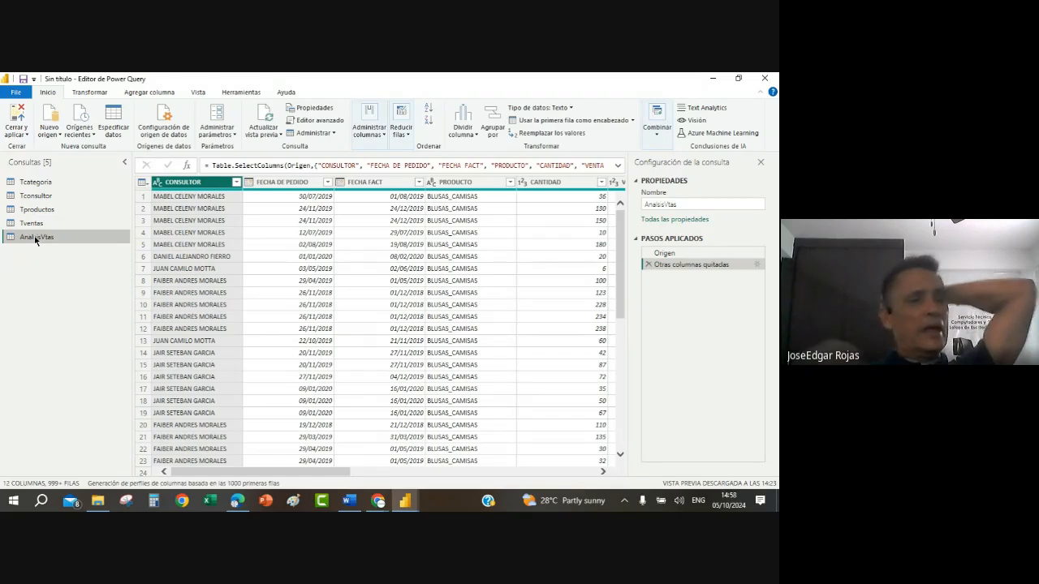
left_click(757, 266)
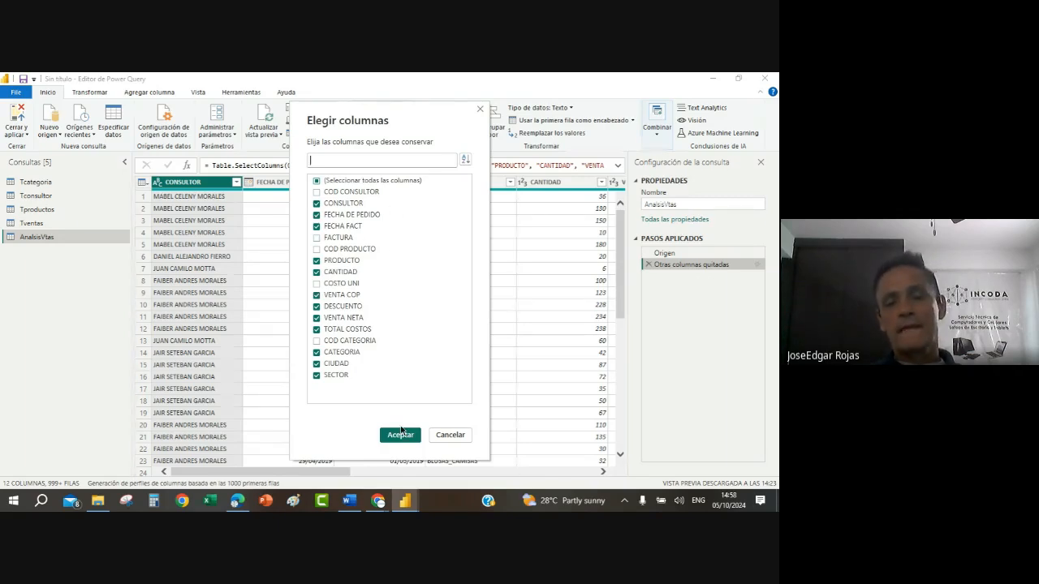
left_click(451, 439)
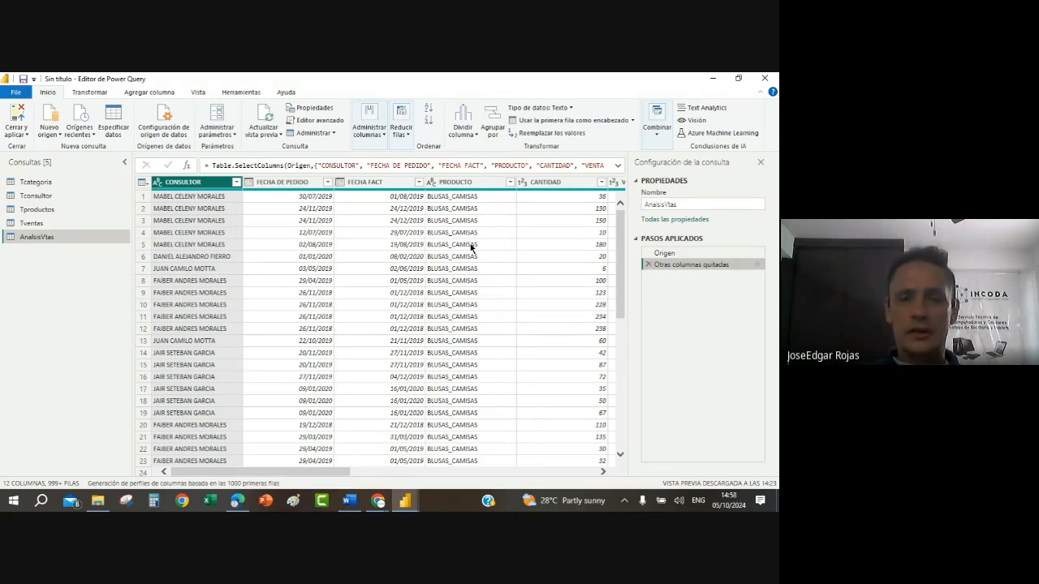
left_click(31, 224)
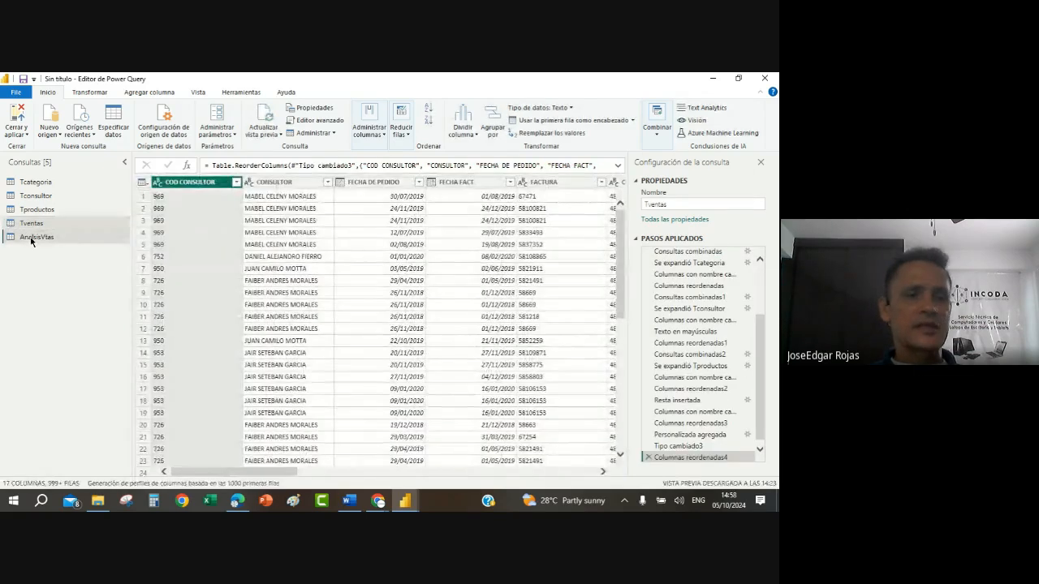
left_click(31, 237)
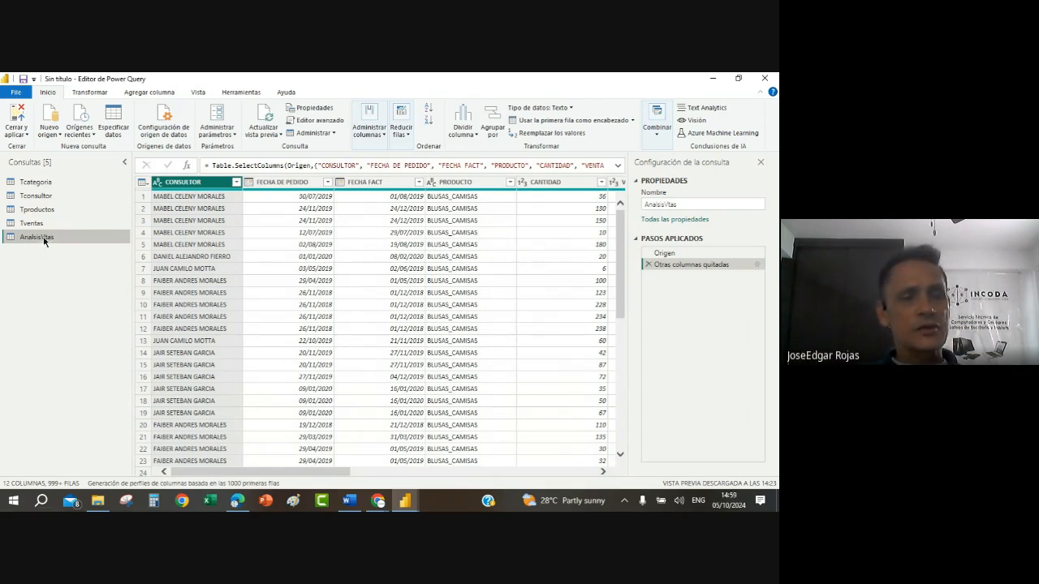
Step: Count the rows of the unfiltered AnalsisVtas query and remove the row-count step
left_click(103, 92)
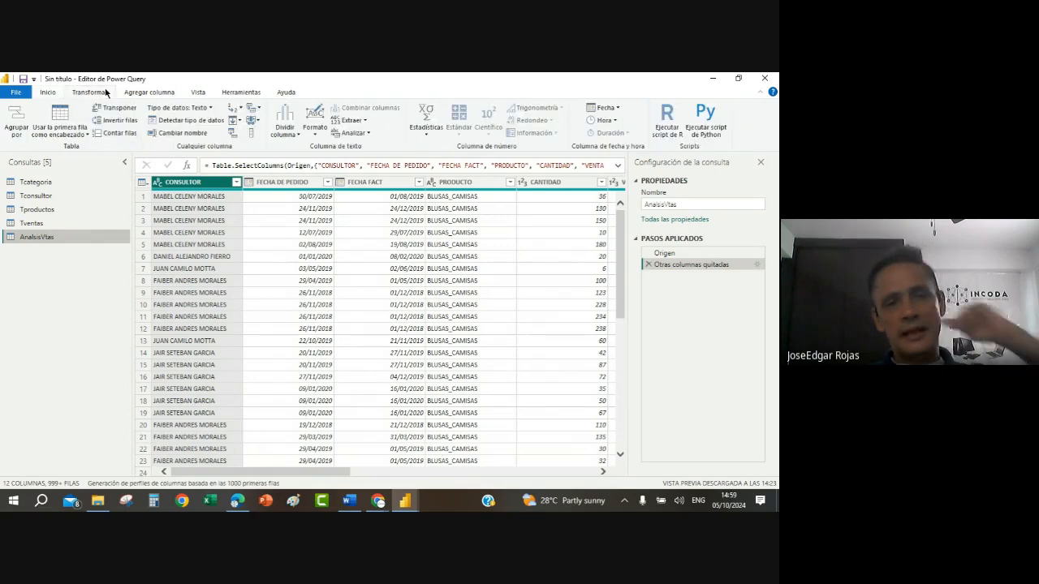
left_click(118, 138)
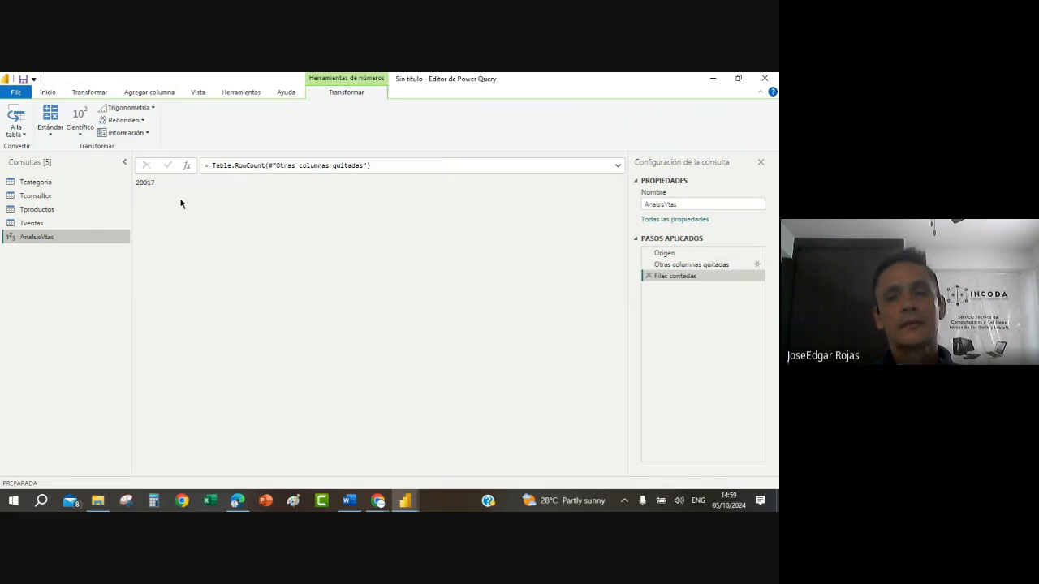
left_click(648, 277)
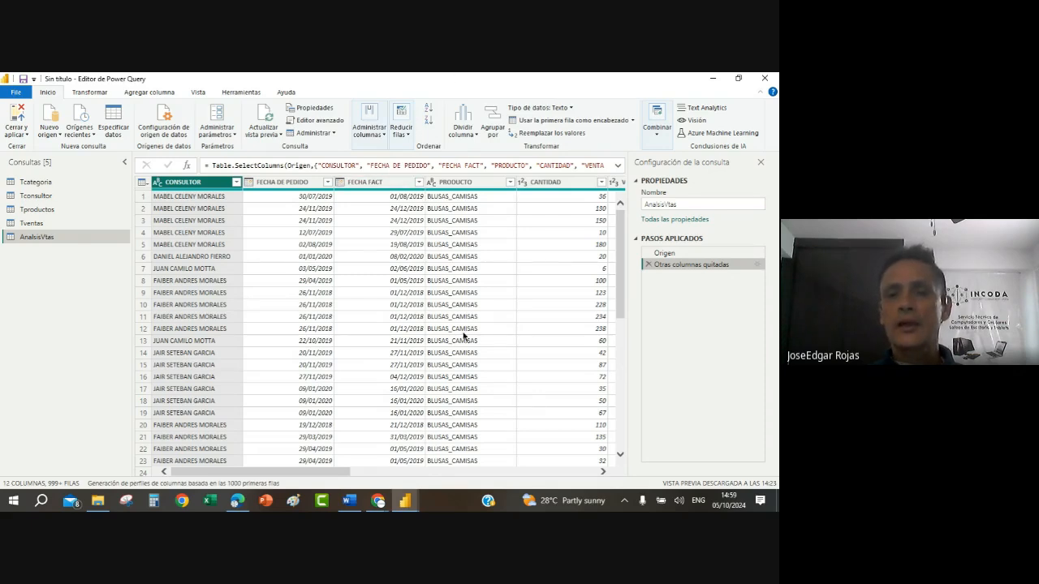
Step: Restrict the PRODUCTO filter selection in AnalsisVtas to BLUSAS_BATAS, BLUSAS_CAMISAS, CAMISETAS_POLOS and CHAQUETAS
left_click(499, 233)
left_click(510, 182)
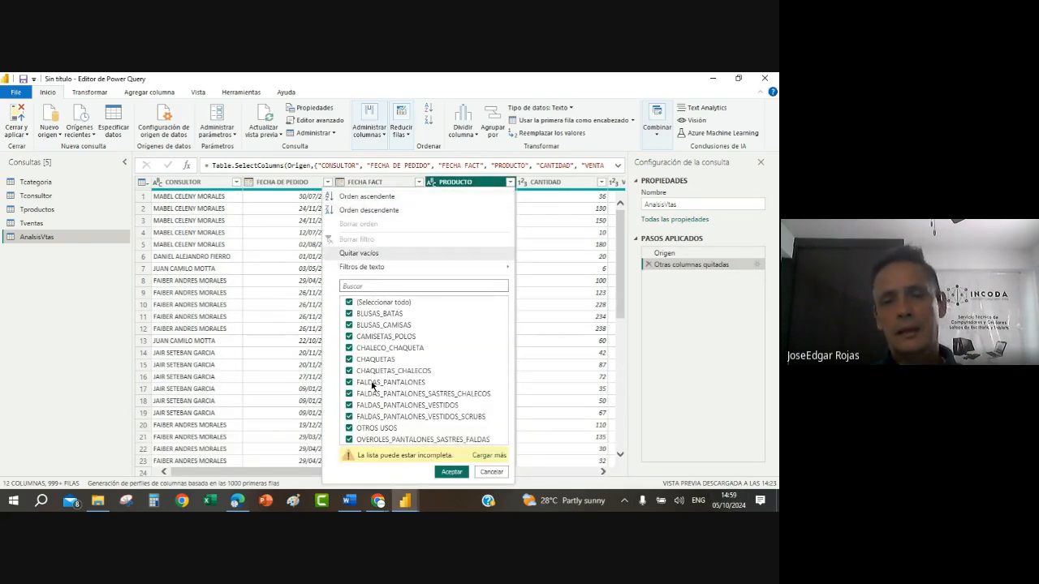
left_click(349, 302)
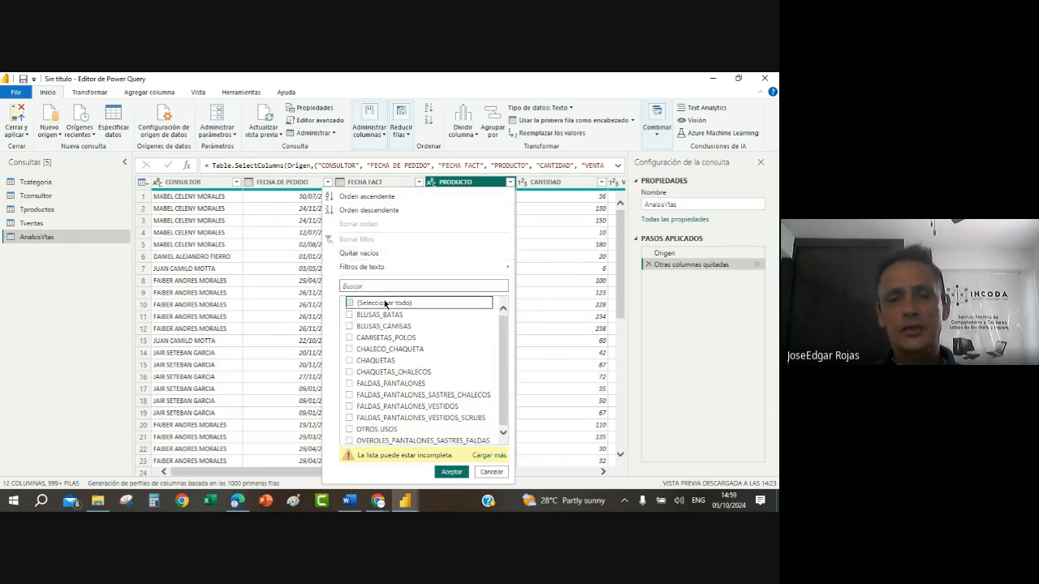
left_click(349, 315)
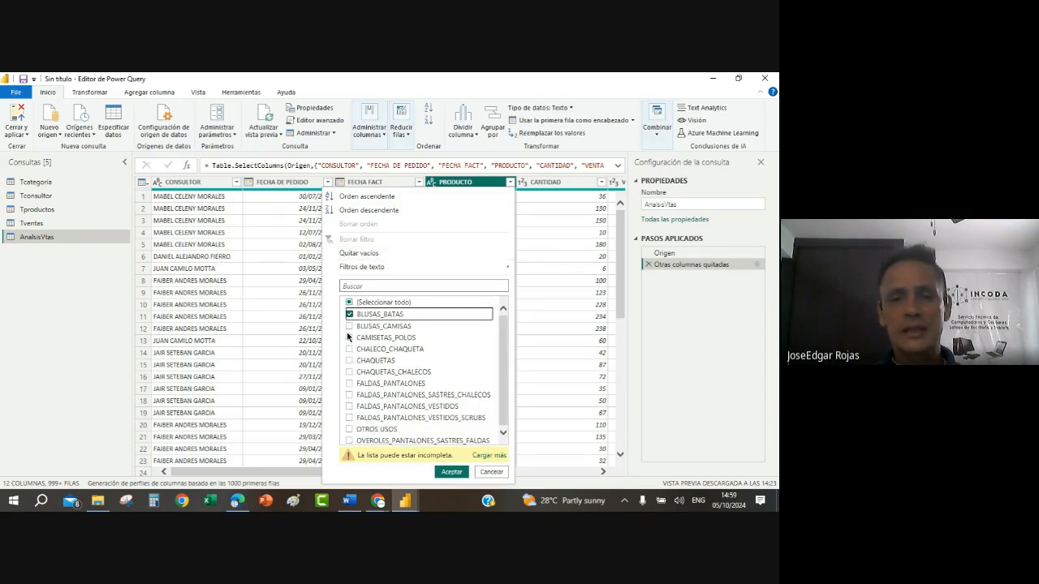
left_click(349, 326)
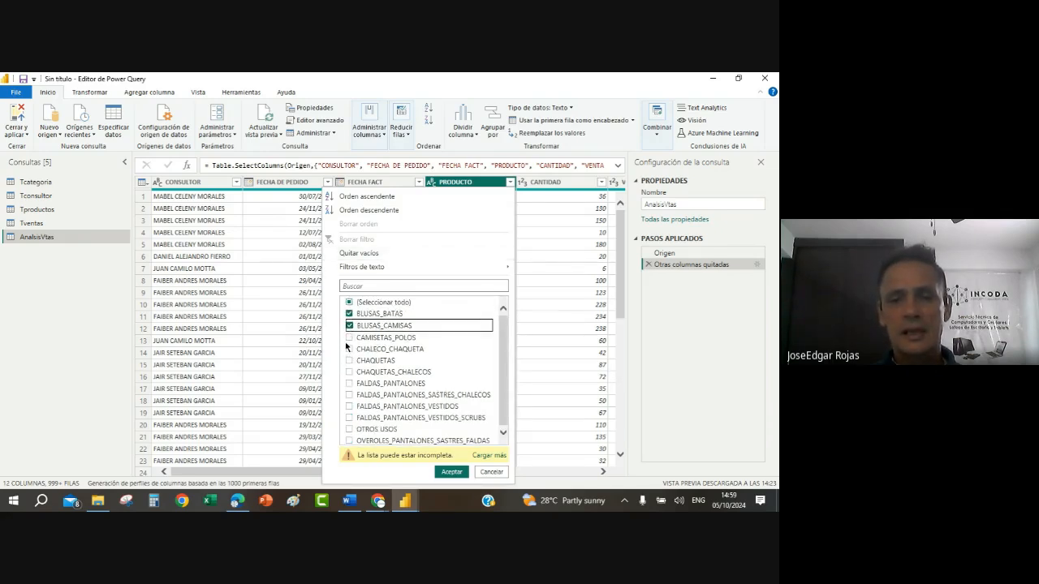
left_click(349, 338)
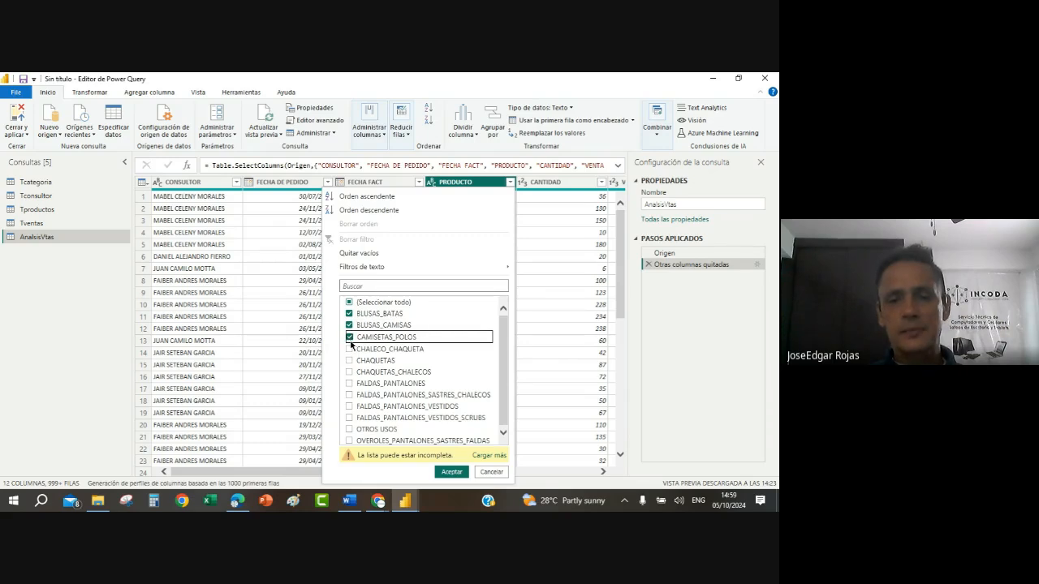
left_click(350, 359)
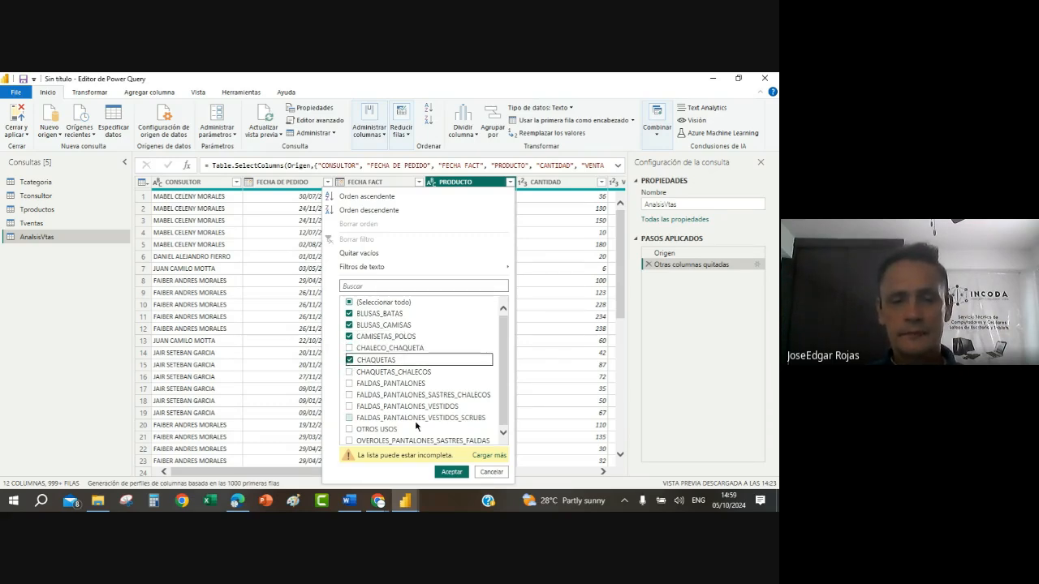
Step: Check the filter instructions in the Word project document, switch back to Power Query Editor and apply the PRODUCTO filter
left_click(349, 501)
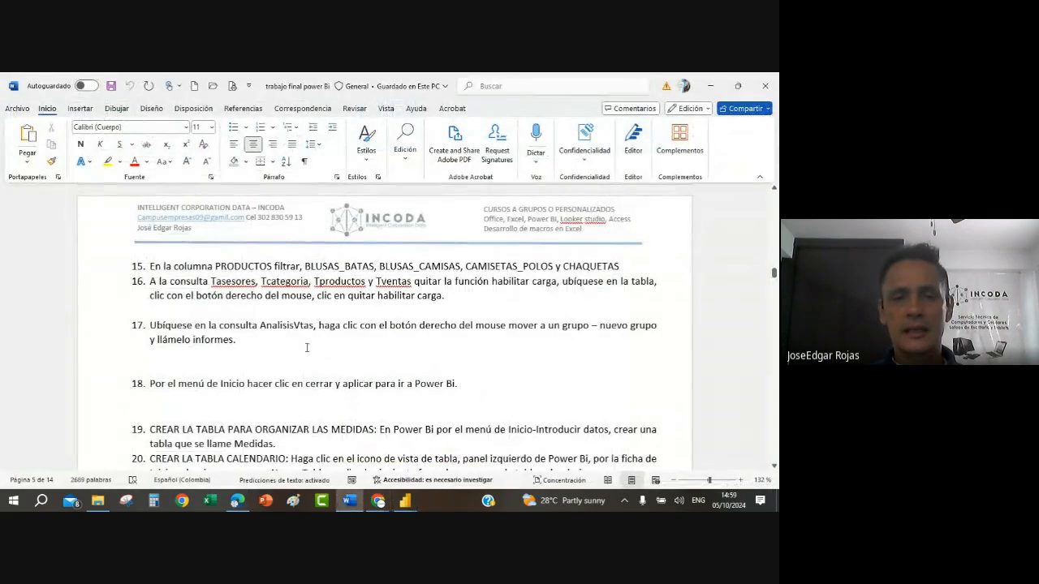
scroll(307, 347, "up", 3)
scroll(280, 354, "down", 3)
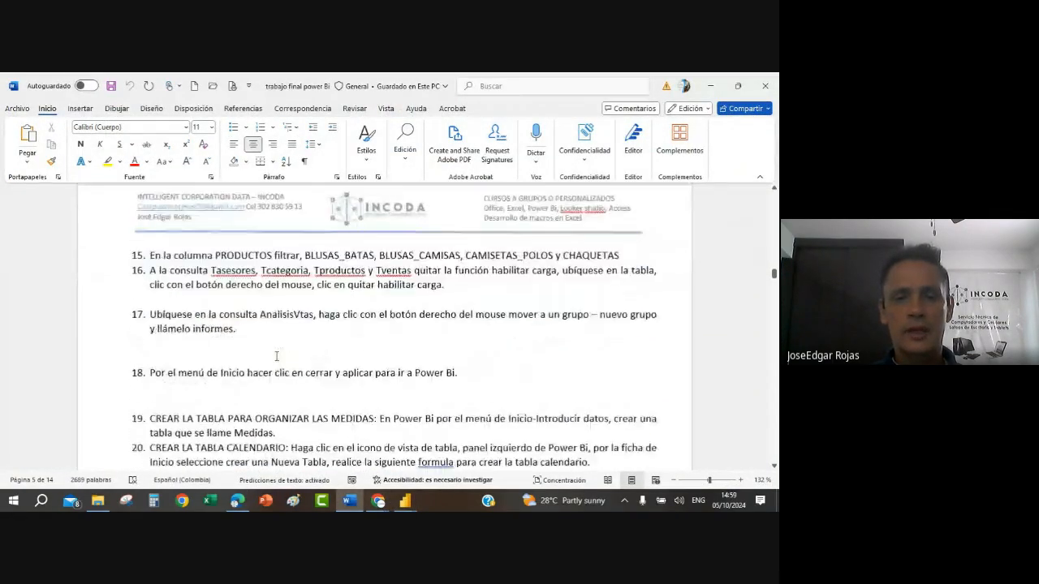
scroll(276, 355, "down", 1)
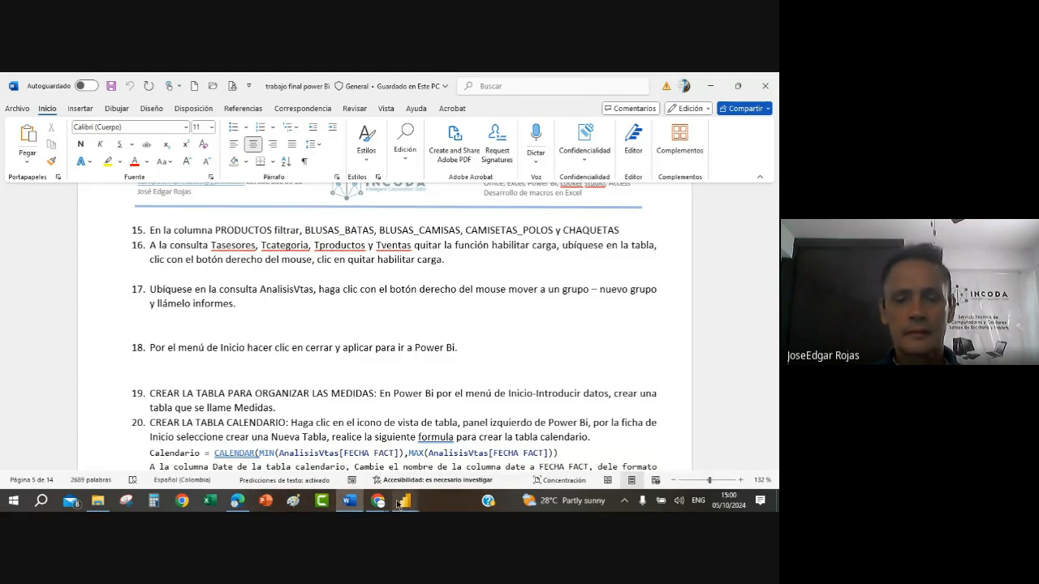
mouse_move(390, 505)
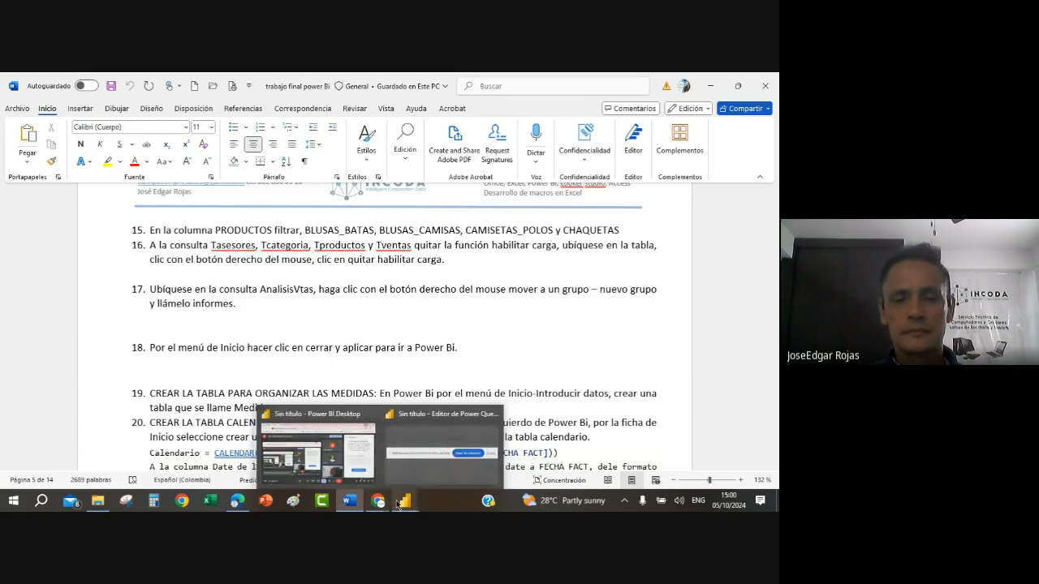
left_click(435, 461)
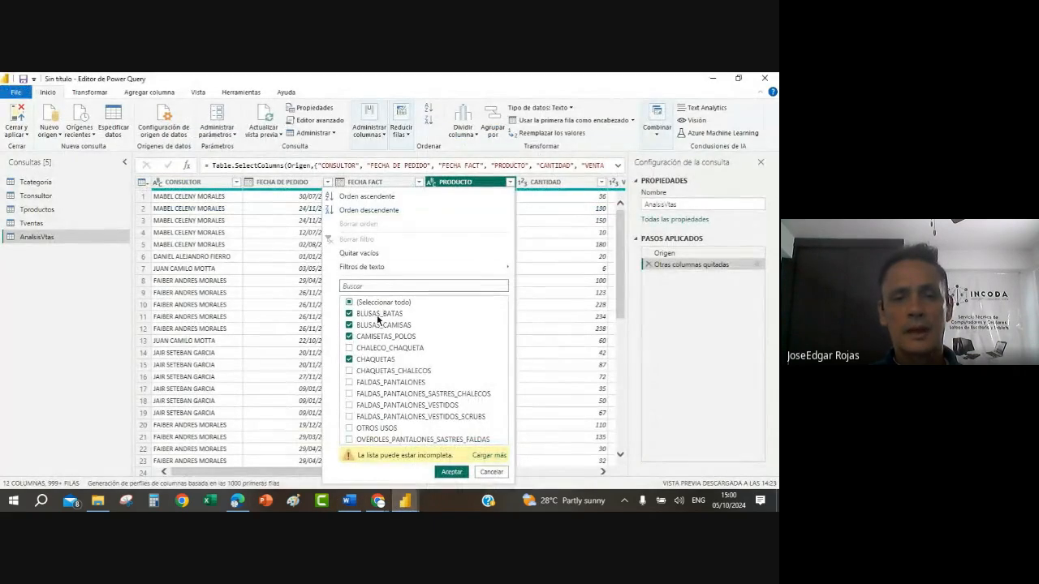
left_click(451, 472)
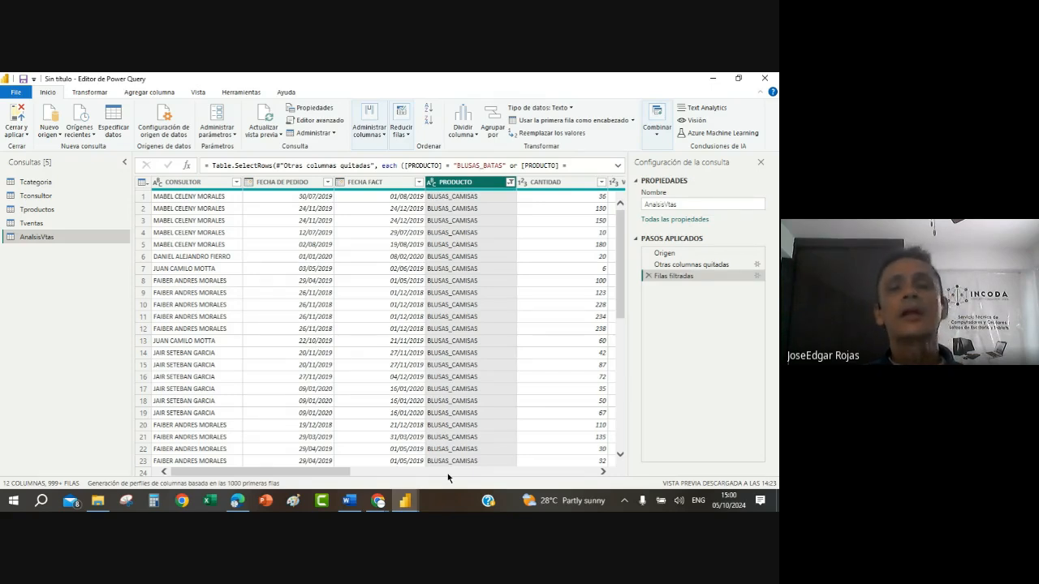
Step: Count the rows of AnalsisVtas with the product filter applied and delete the row-count step
left_click(98, 93)
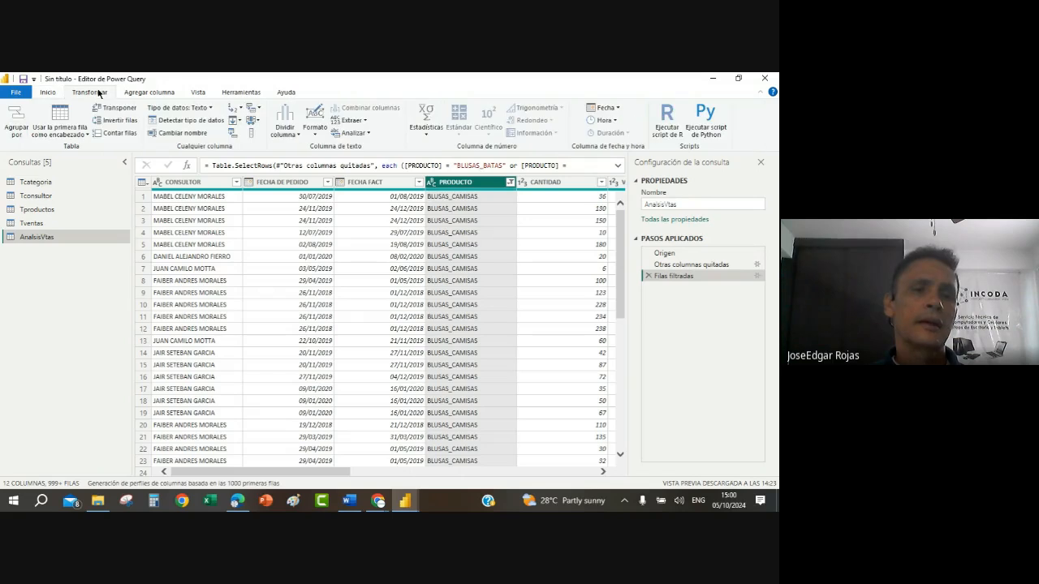
left_click(120, 134)
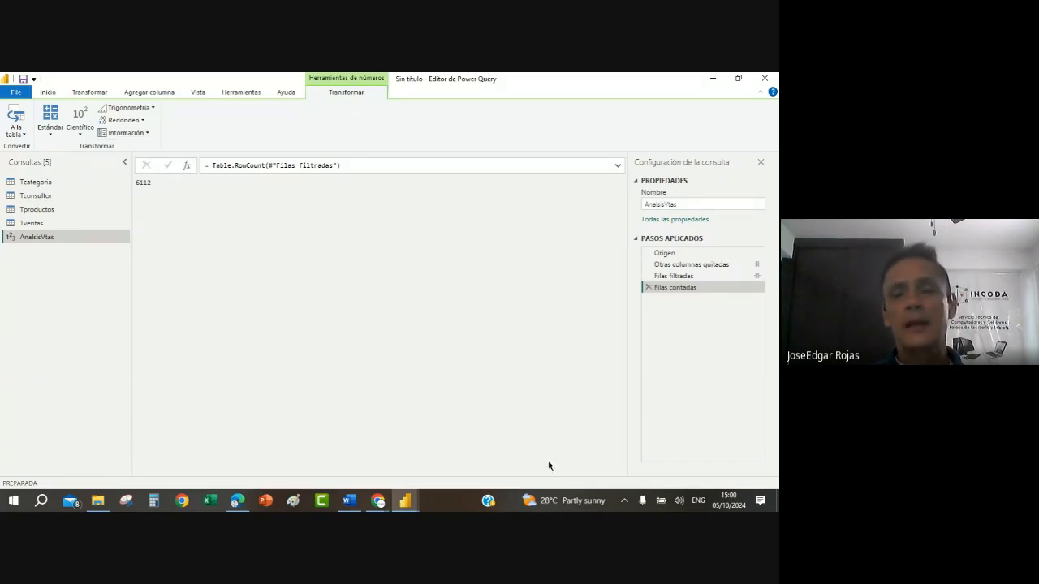
left_click(648, 288)
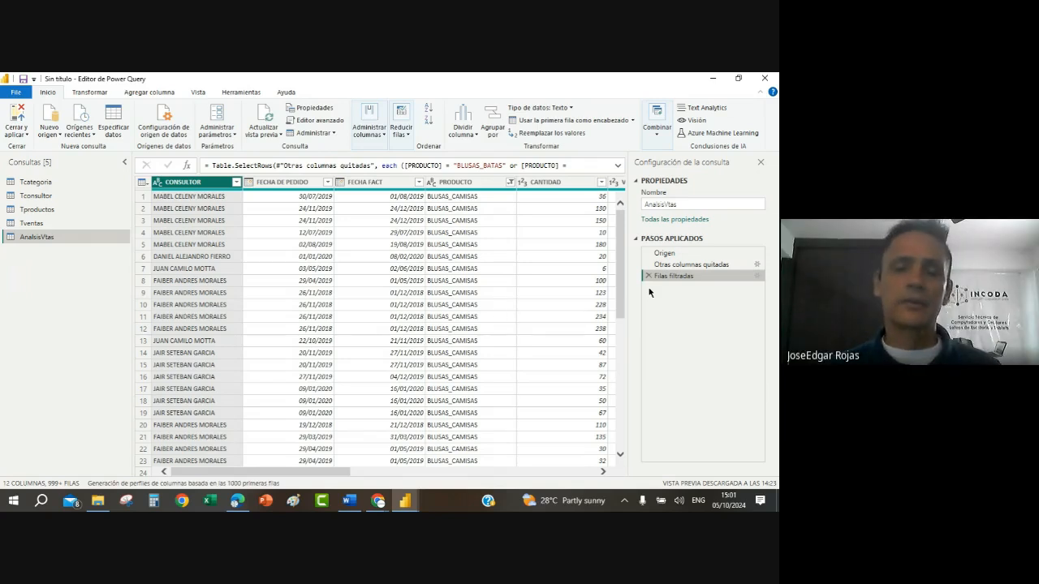
Step: Switch to the Google Meet call and inspect the options and pinning choices for the highlighted participant
left_click(379, 504)
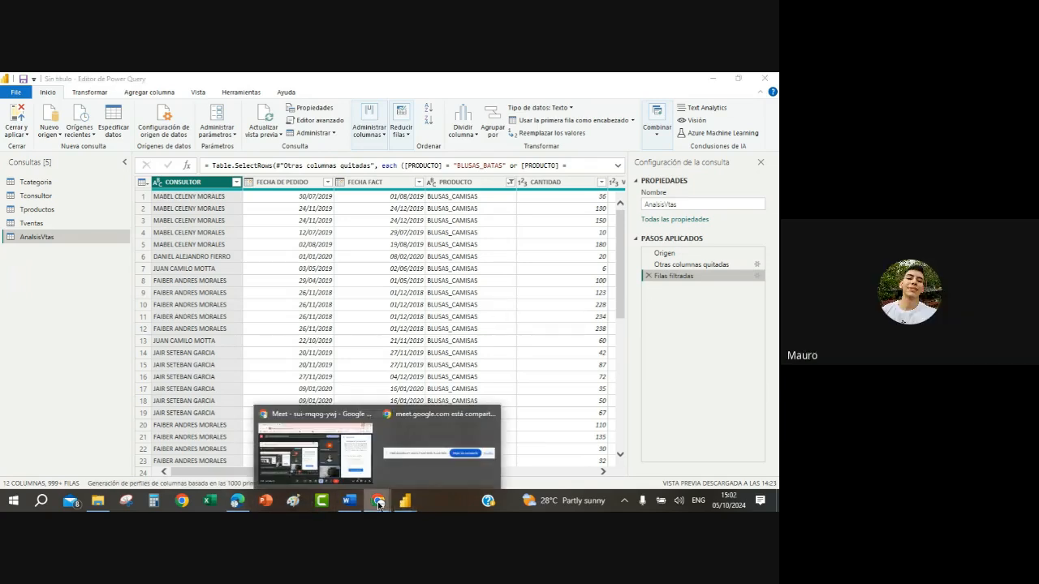
left_click(314, 443)
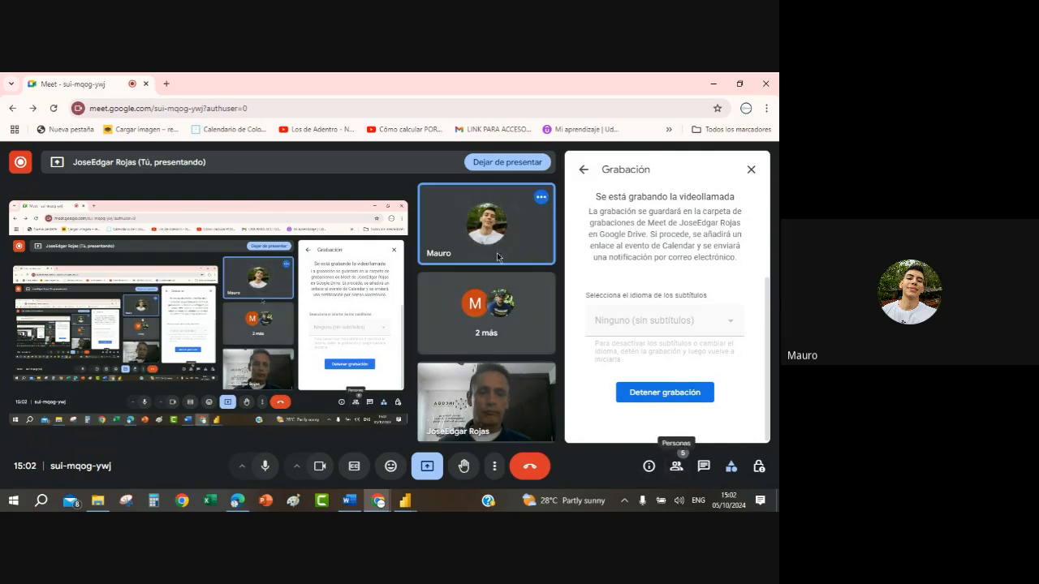
mouse_move(498, 245)
left_click(513, 224)
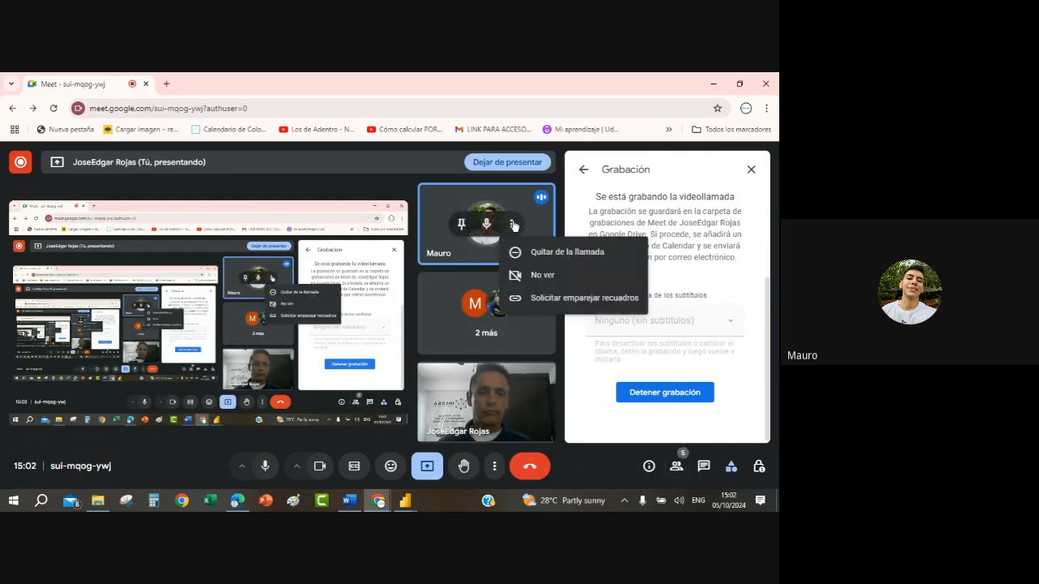
left_click(461, 225)
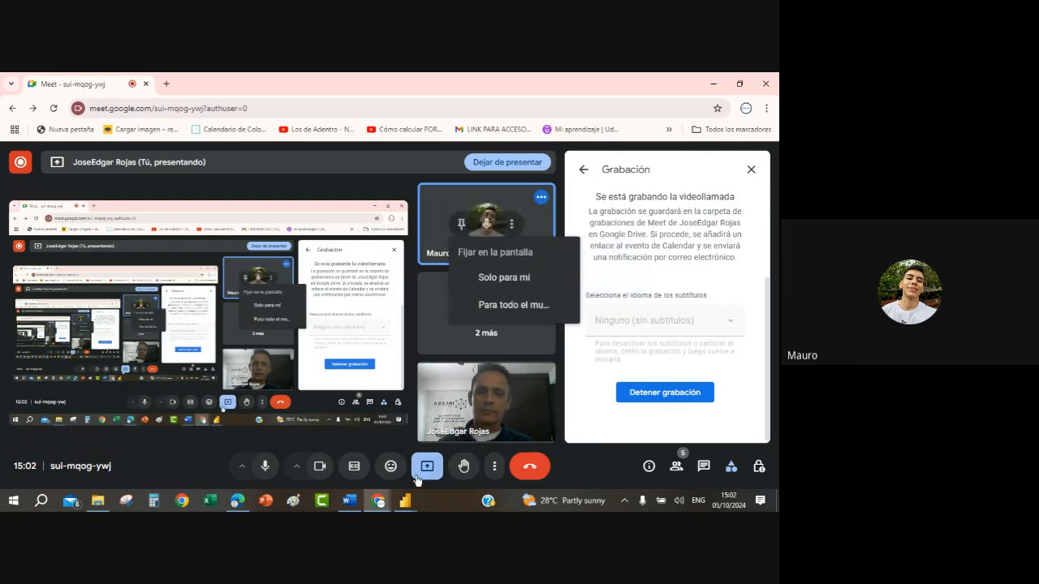
Step: Mute the last listed participant for everyone, try to mute the one above, and switch back to Power Query Editor
left_click(677, 467)
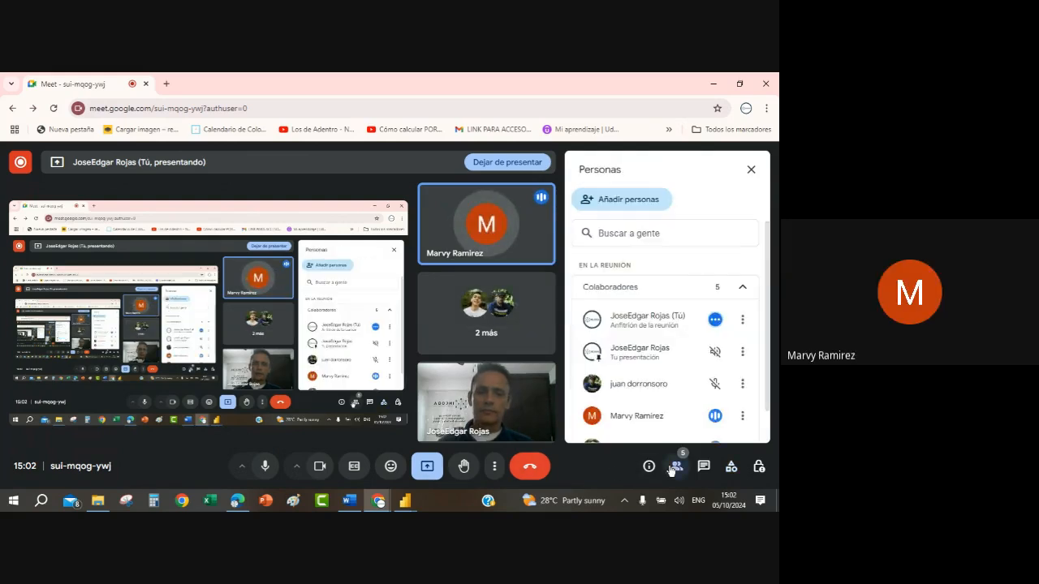
scroll(703, 367, "down", 2)
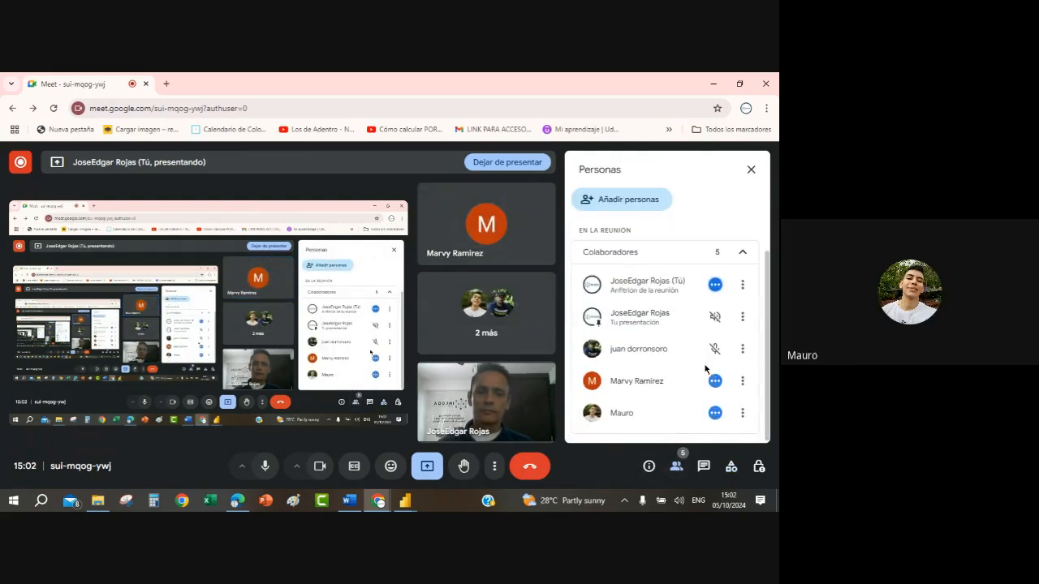
left_click(720, 413)
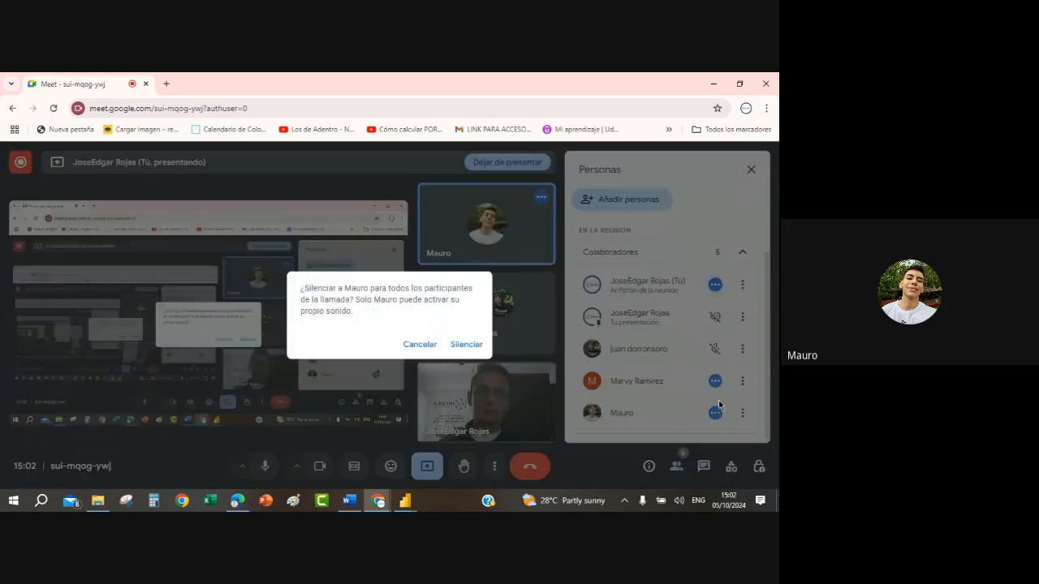
left_click(461, 348)
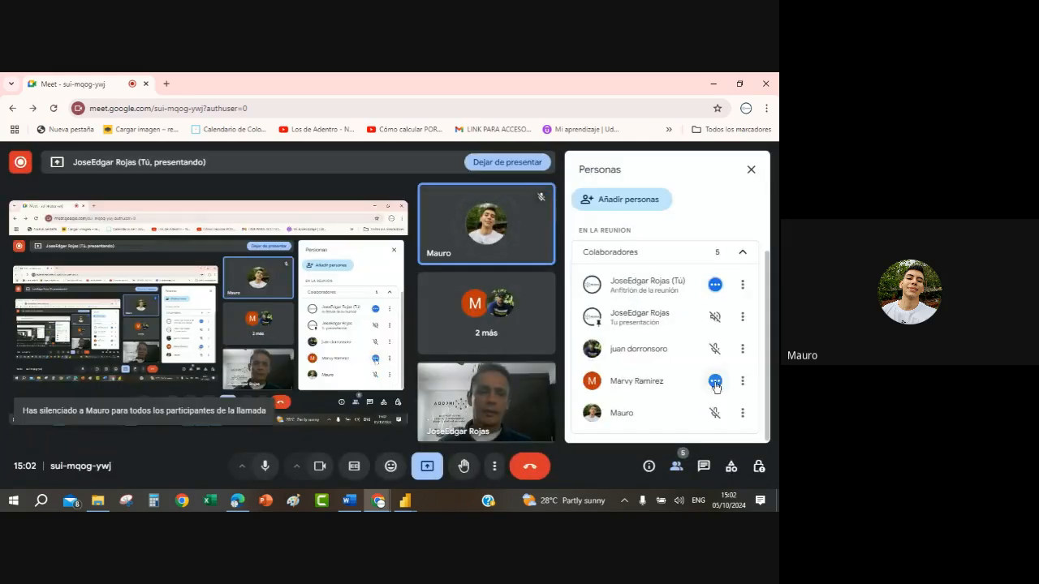
left_click(715, 381)
left_click(466, 345)
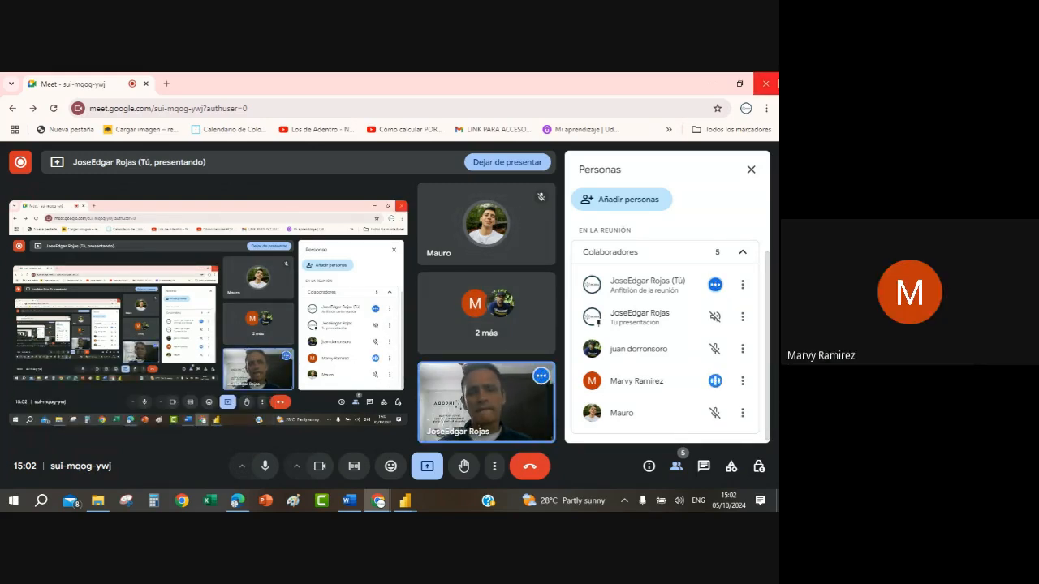
left_click(713, 85)
left_click(466, 305)
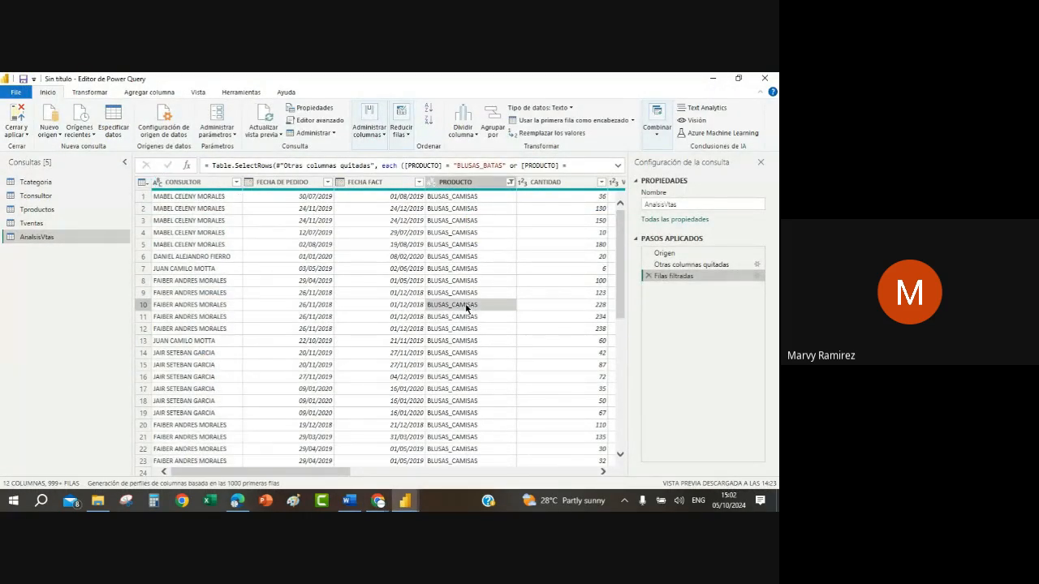
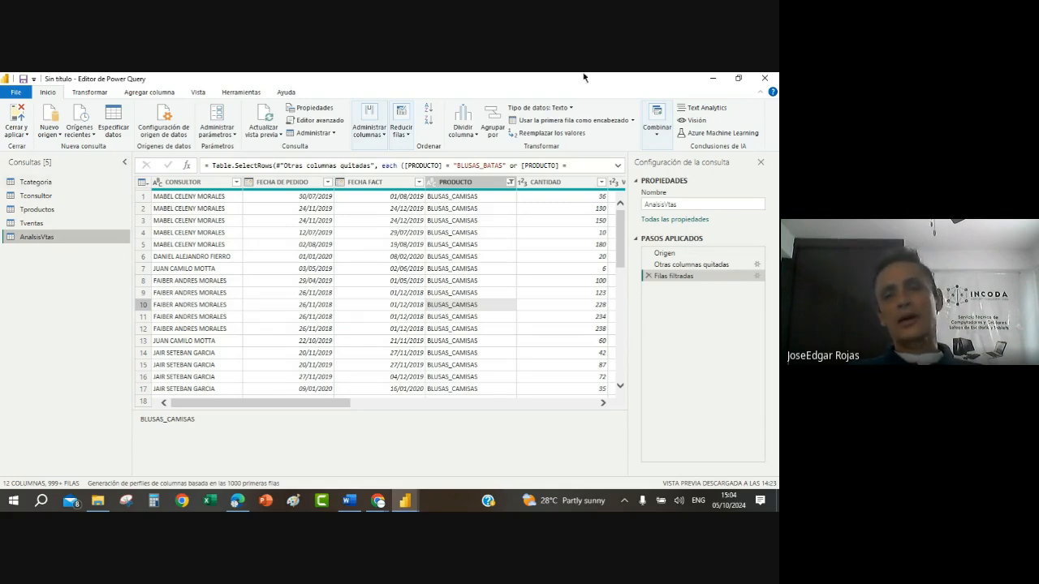
Step: Review the Tcategoria, Tconsultor, Tproductos, Tventas and AnalsisVtas queries and look at Tcategoria's load and refresh options
left_click(488, 116)
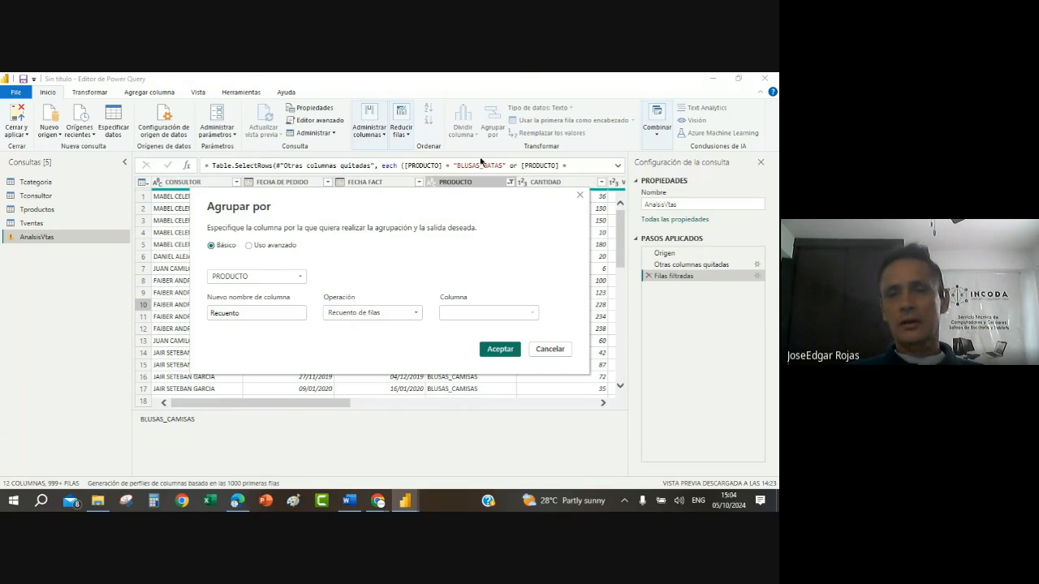
left_click(558, 353)
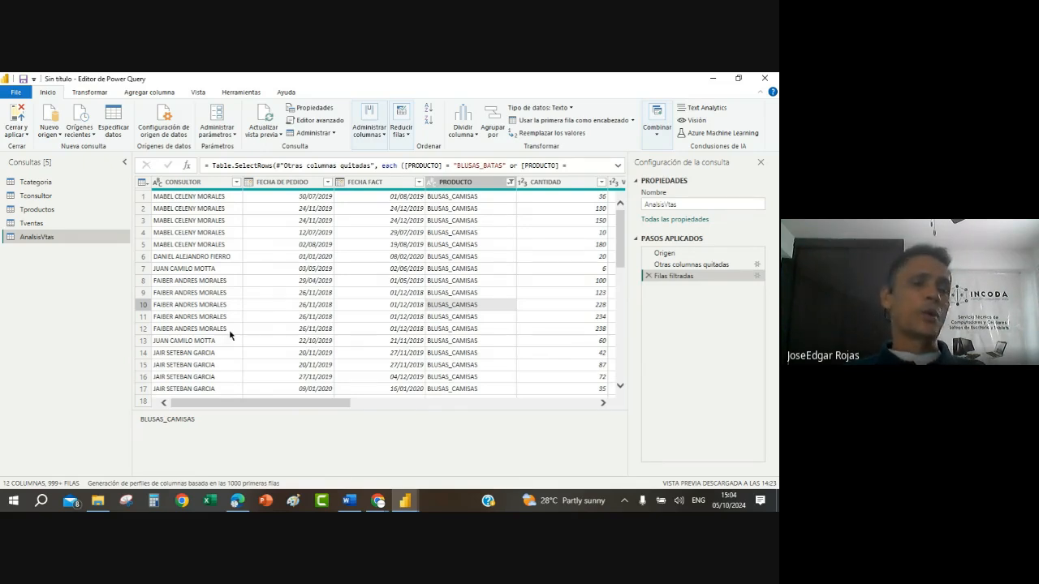
left_click(54, 182)
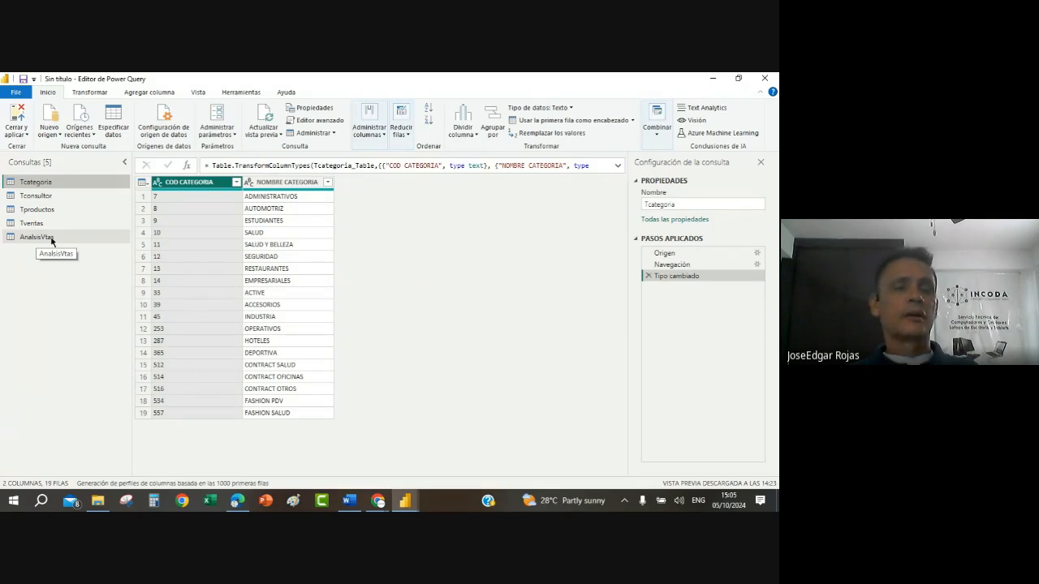
left_click(34, 197)
left_click(38, 211)
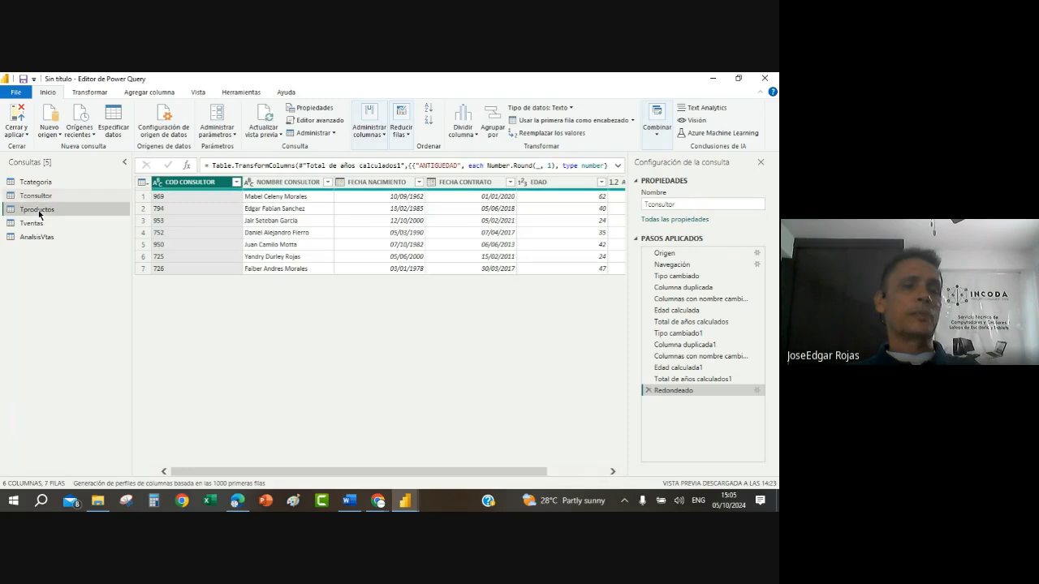
left_click(38, 224)
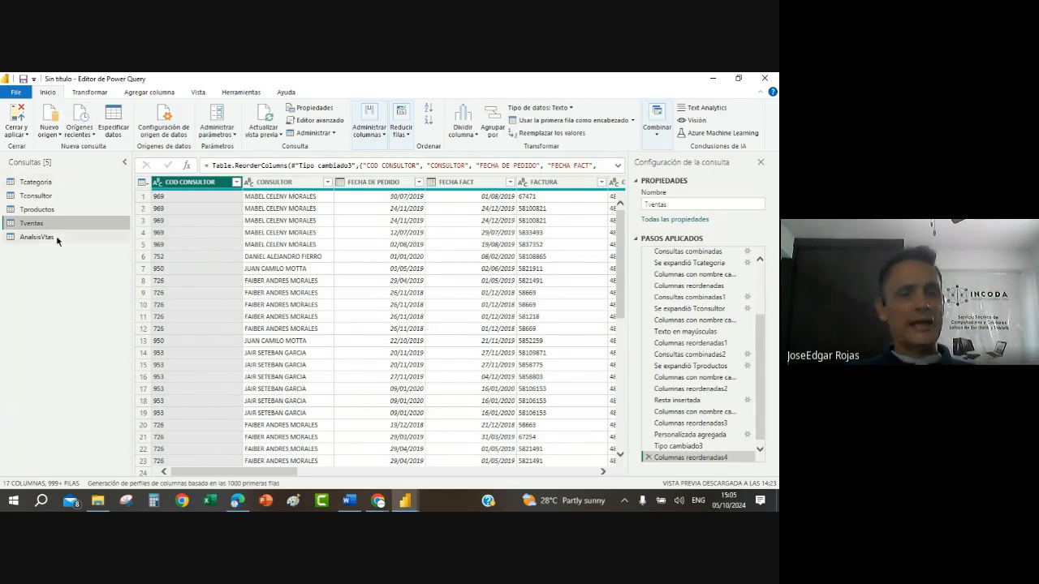
left_click(41, 237)
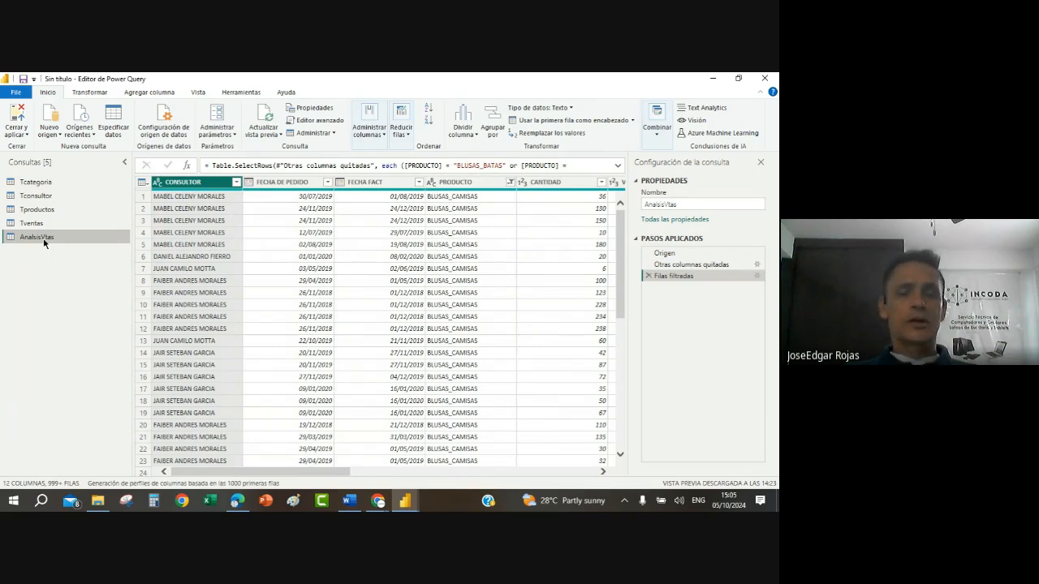
right_click(46, 182)
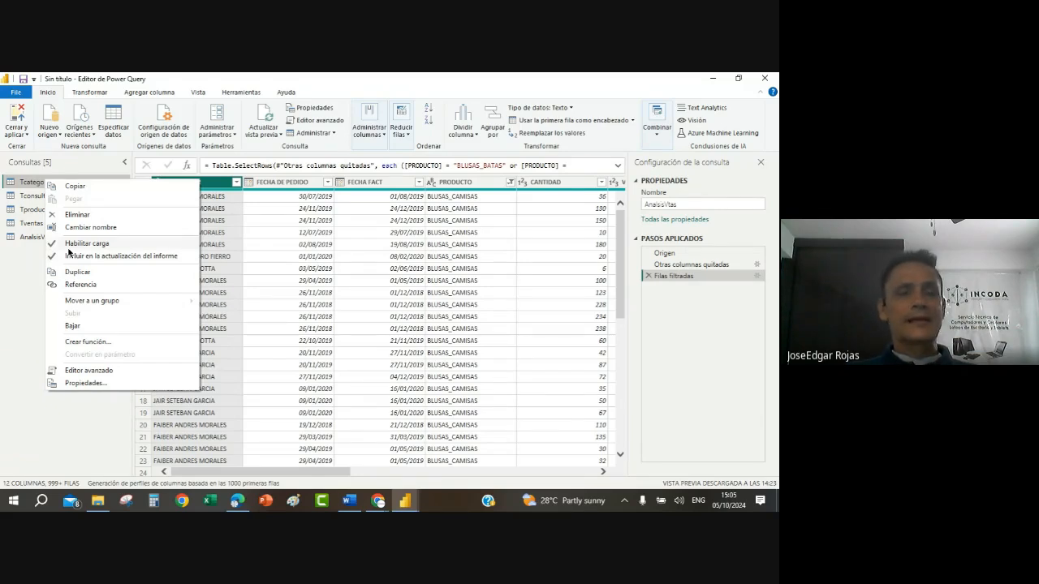
left_click(298, 280)
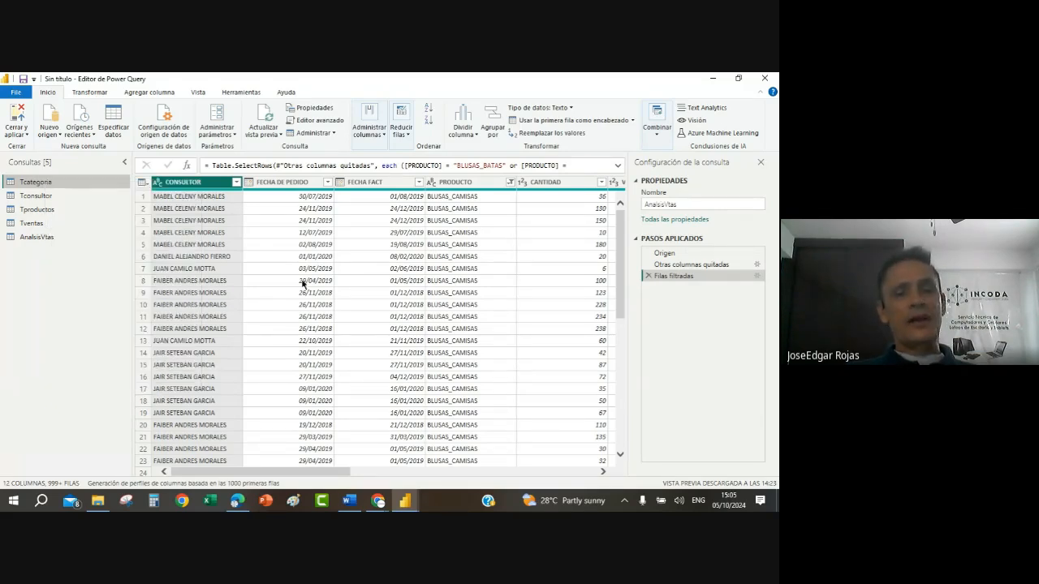
Step: Exclude the Tcategoria query from the report refresh and disable its load
left_click(32, 183)
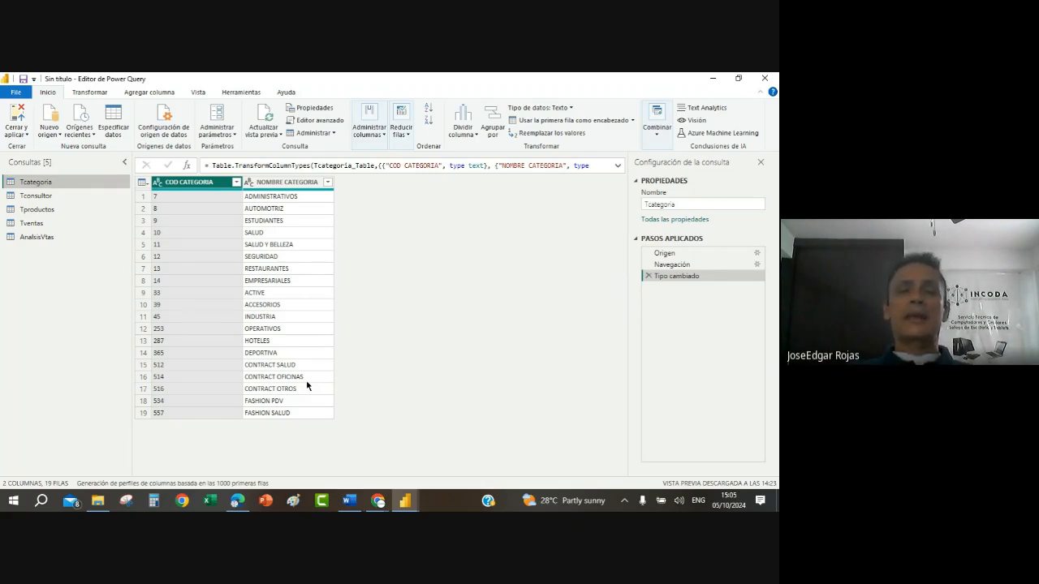
right_click(45, 183)
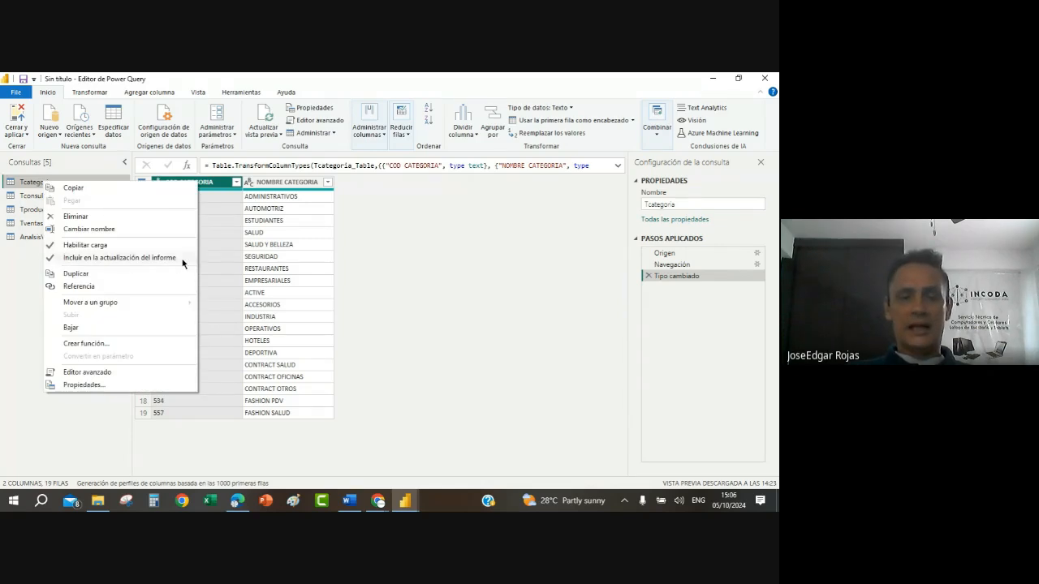
left_click(50, 261)
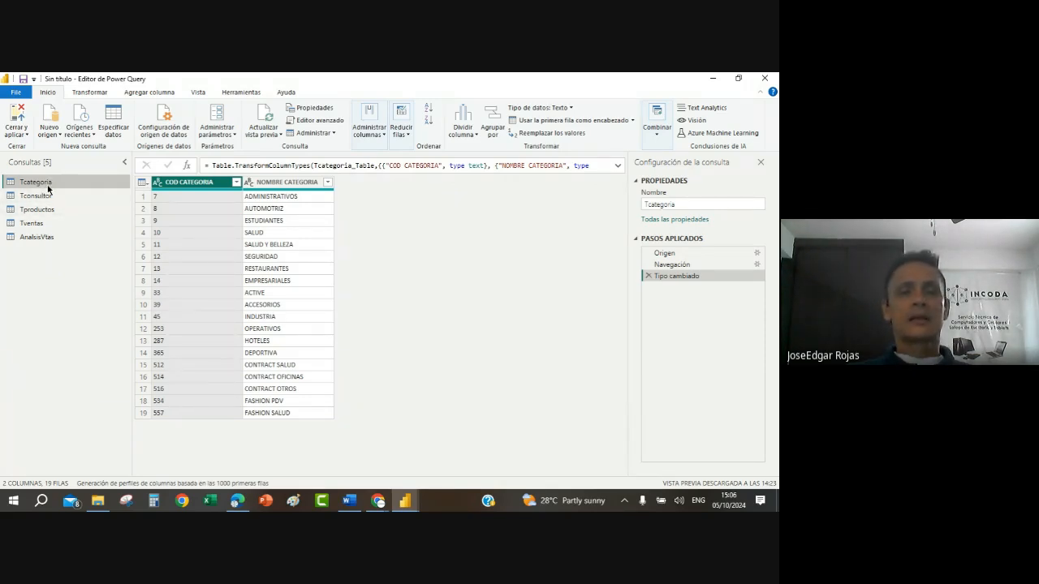
right_click(48, 189)
left_click(53, 252)
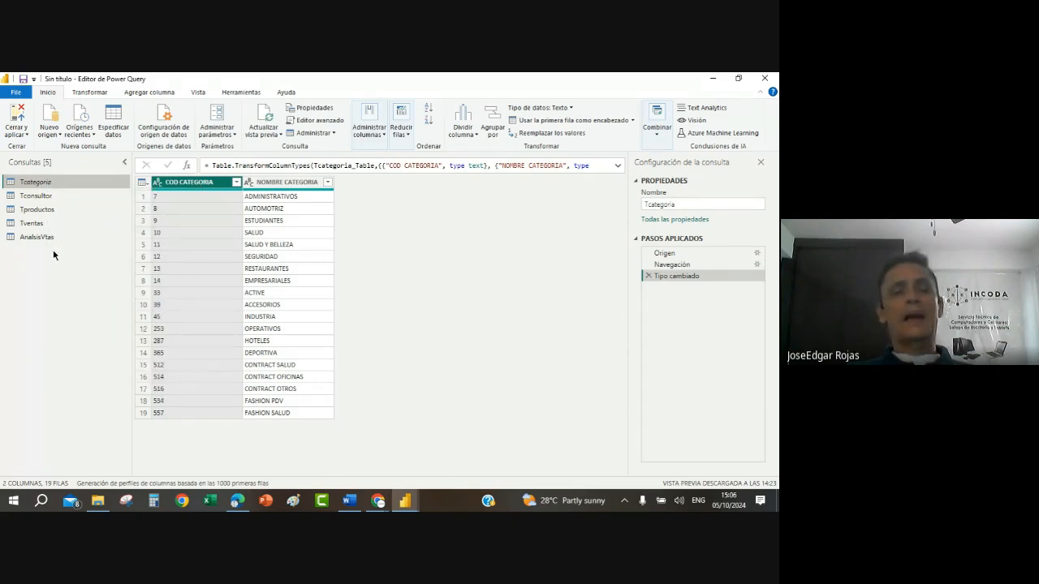
Step: Re-enable load for Tcategoria, include it in the report refresh again and check both options
right_click(40, 186)
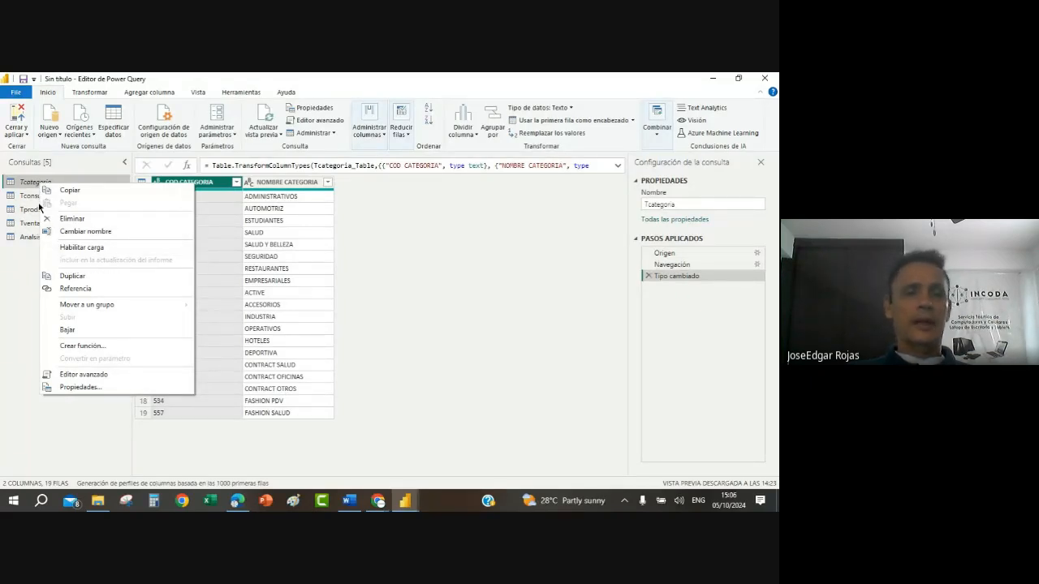
left_click(59, 248)
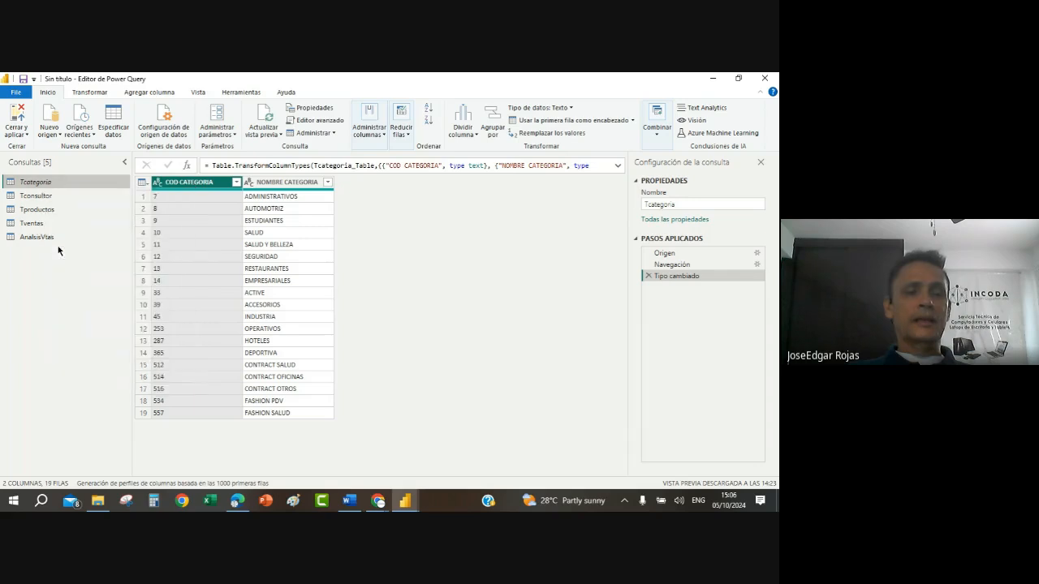
right_click(39, 183)
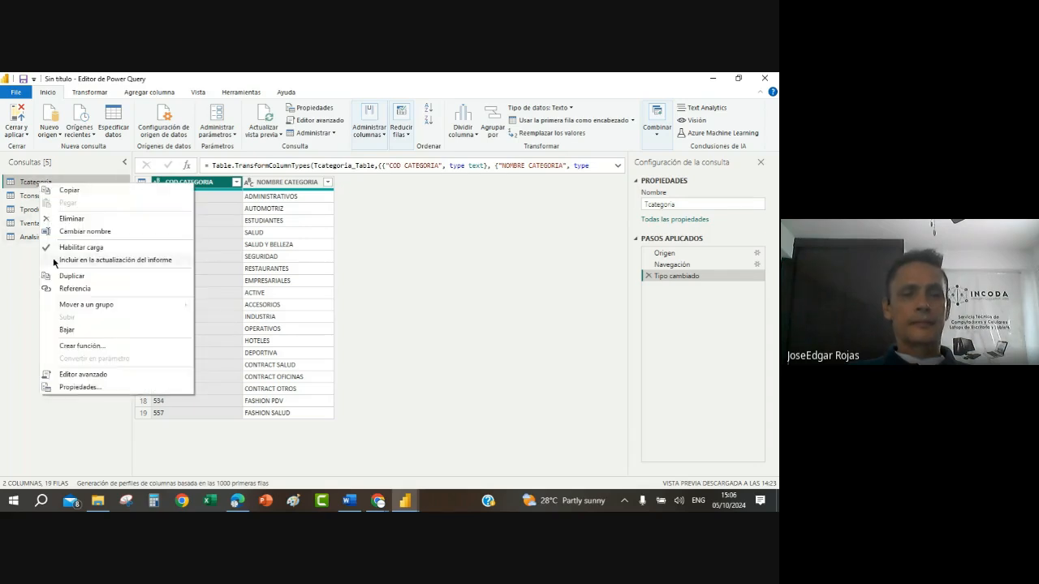
left_click(52, 259)
right_click(35, 184)
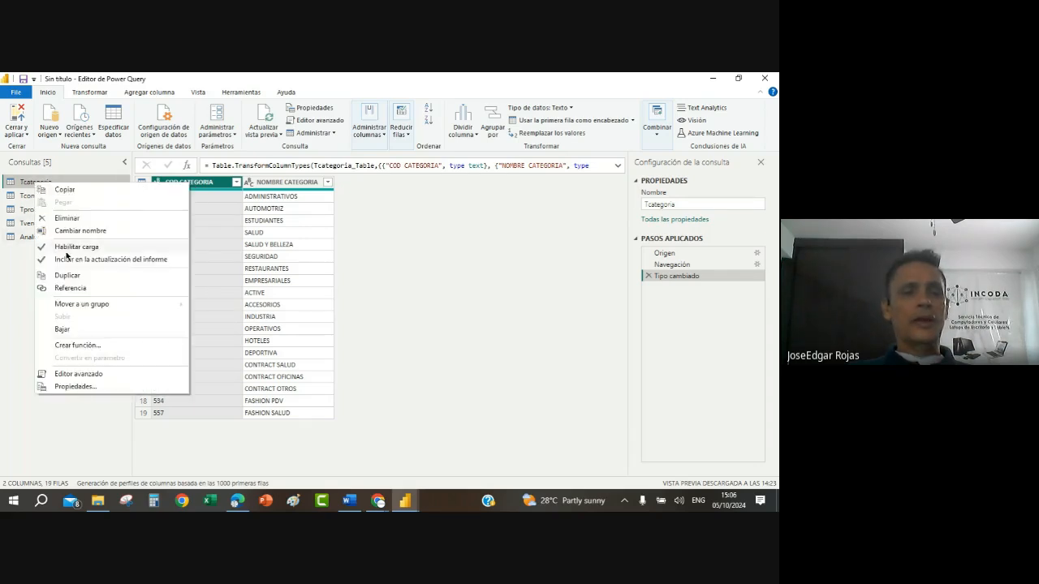
left_click(391, 300)
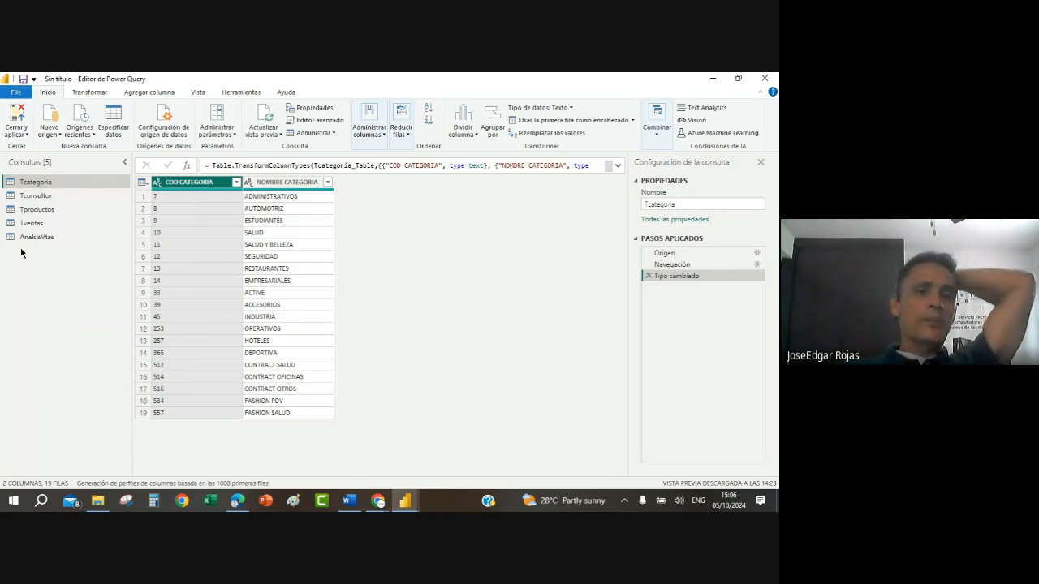
Step: Refresh the preview of the Tventas query
left_click(39, 226)
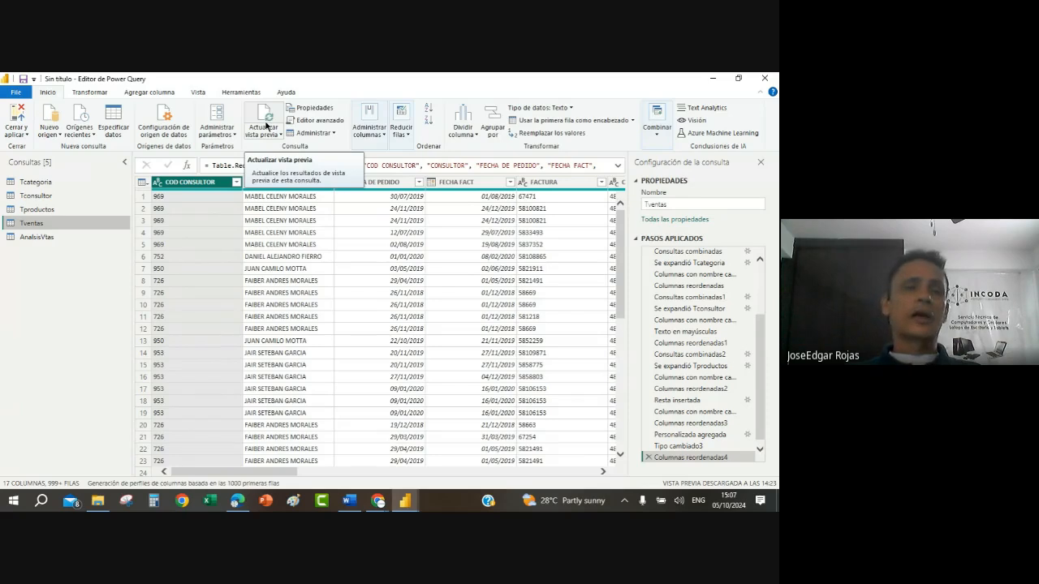
left_click(266, 125)
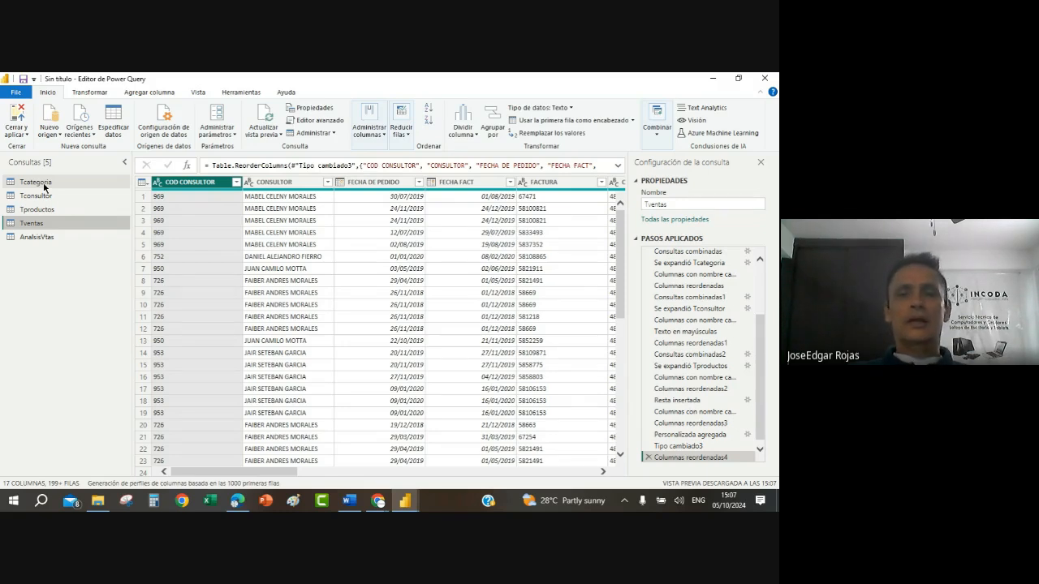
Step: Turn off both inclusion in the report refresh and load for the Tcategoria query
left_click(44, 185)
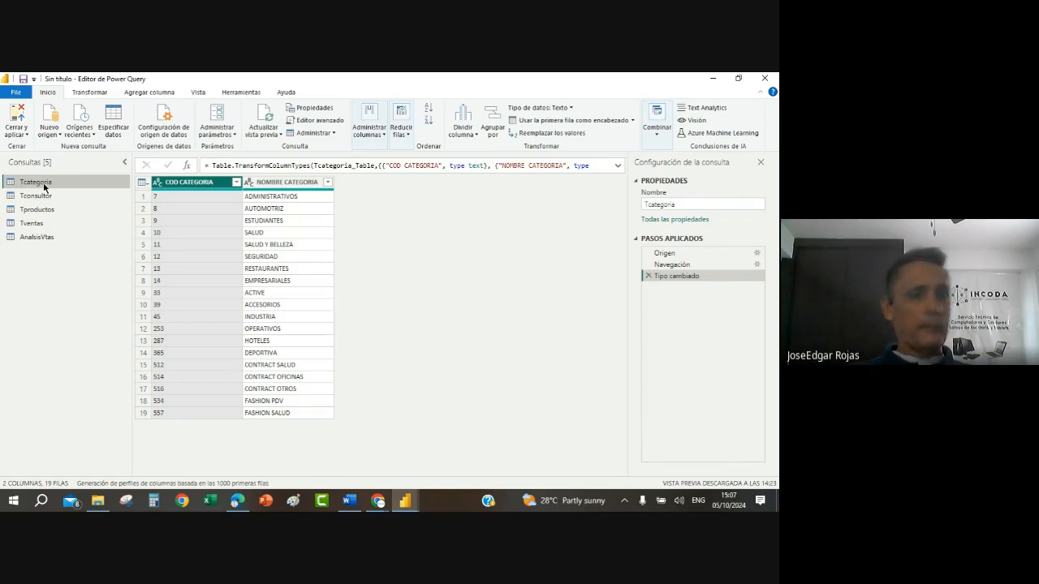
right_click(44, 187)
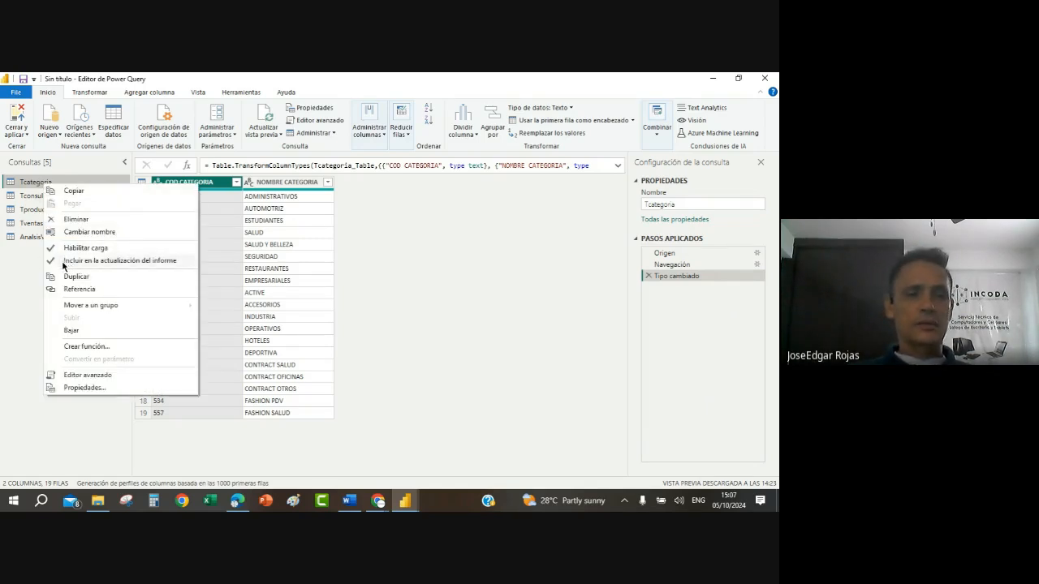
left_click(53, 261)
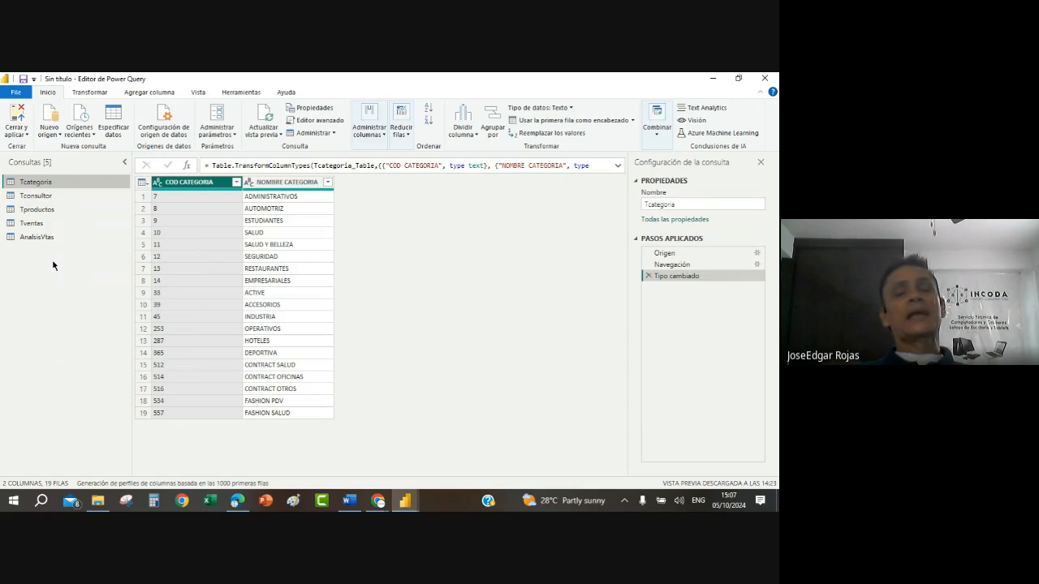
right_click(58, 183)
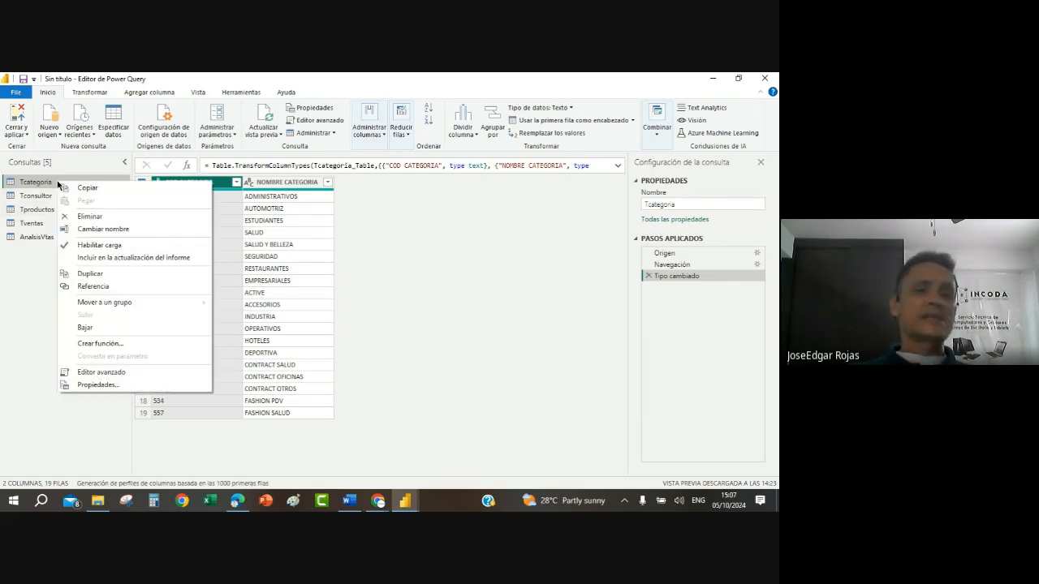
left_click(61, 247)
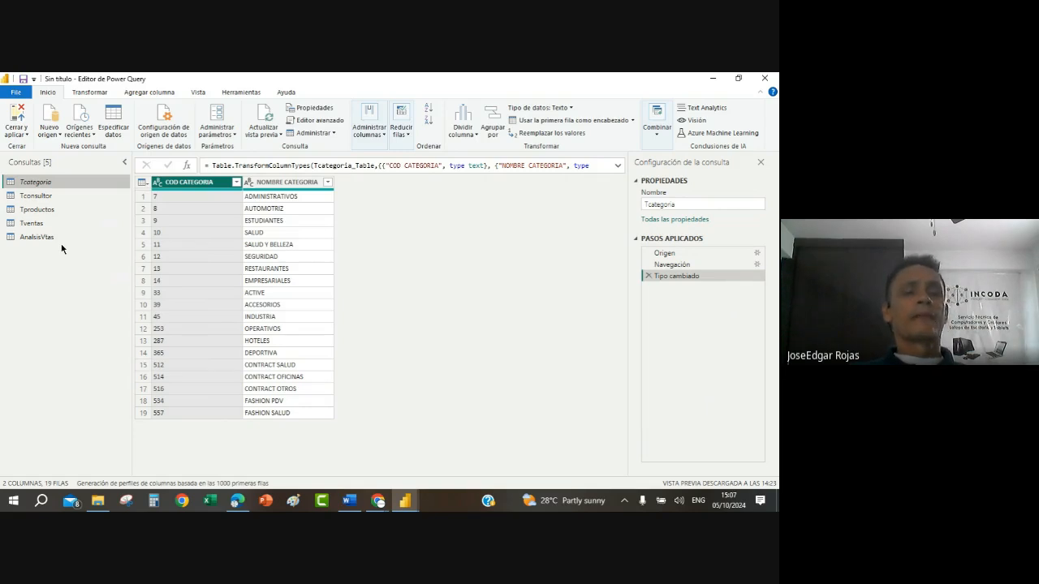
Step: Exclude the Tconsultor query from the report refresh and disable its load
right_click(32, 196)
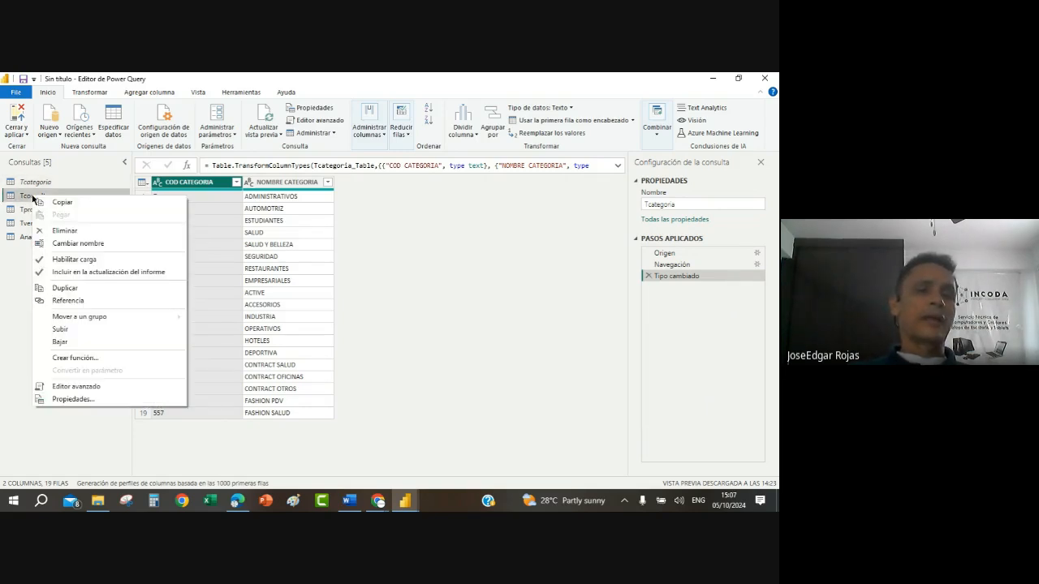
left_click(38, 274)
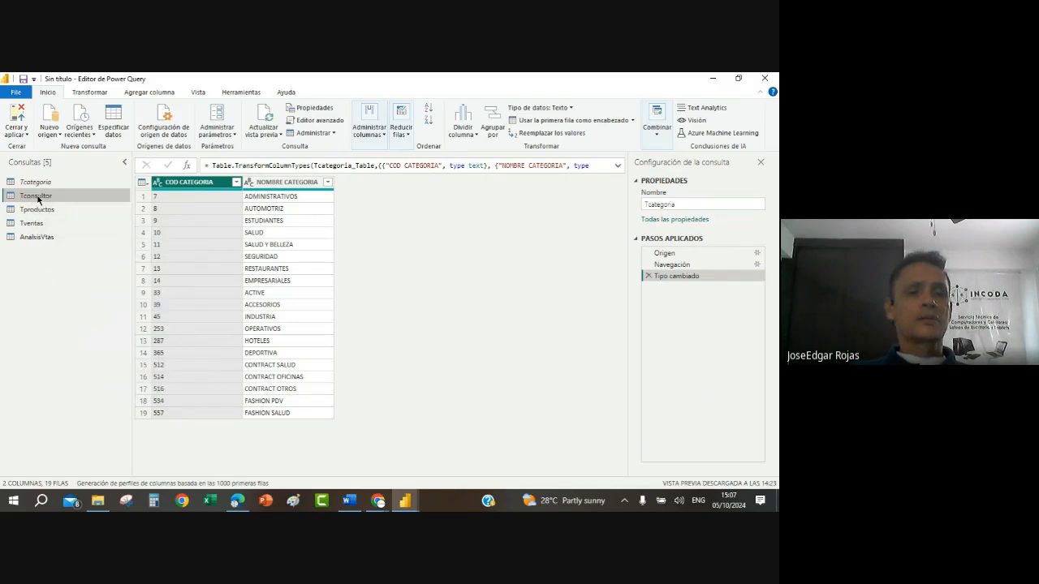
right_click(38, 199)
left_click(48, 260)
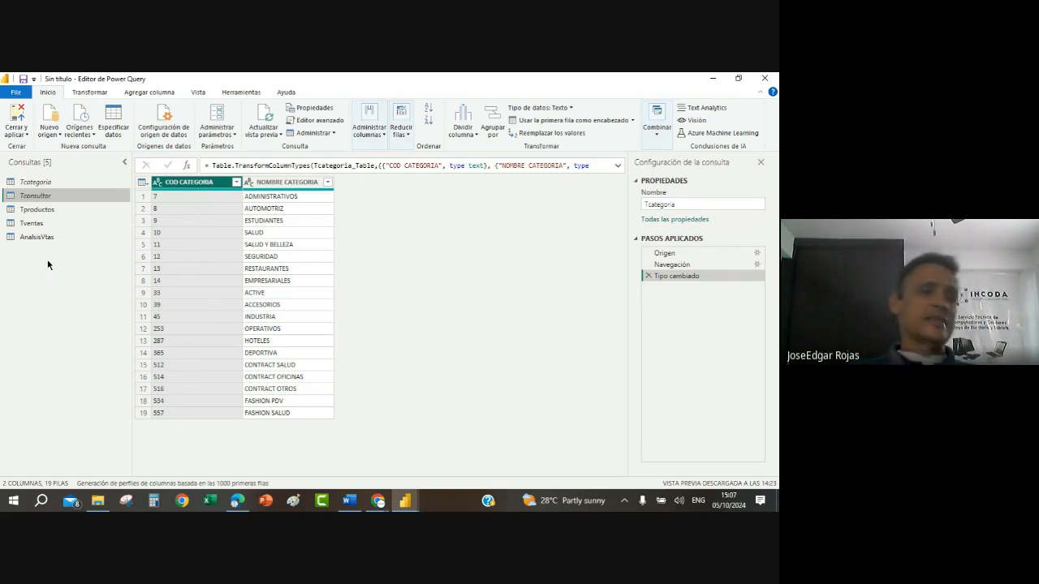
Step: Disable load for the Tproductos query and check its resulting load and refresh options
right_click(39, 213)
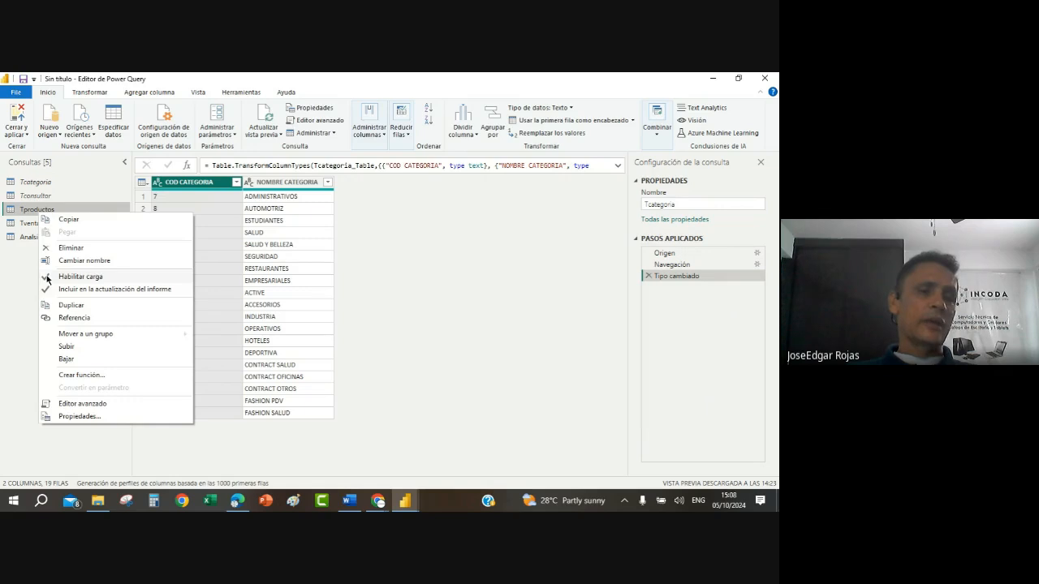
left_click(47, 280)
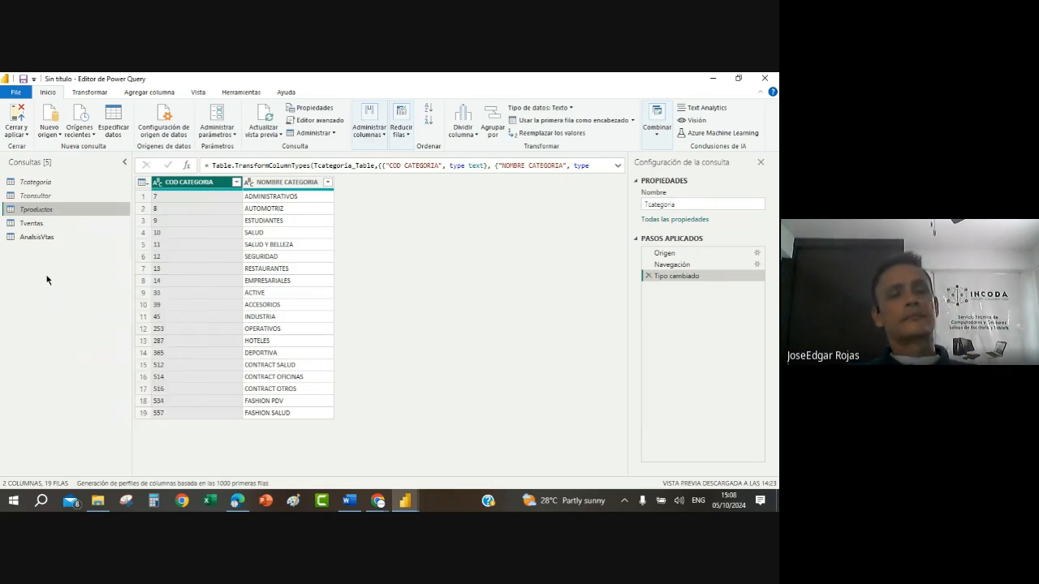
right_click(37, 213)
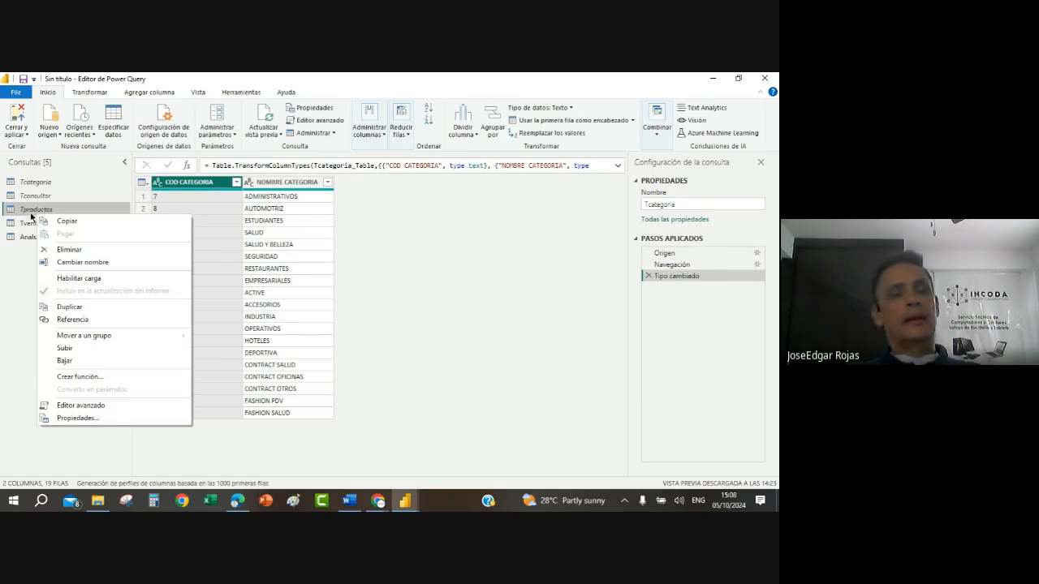
left_click(29, 225)
Step: Disable load for the Tventas query and check the load and refresh options of AnalsisVtas
left_click(30, 224)
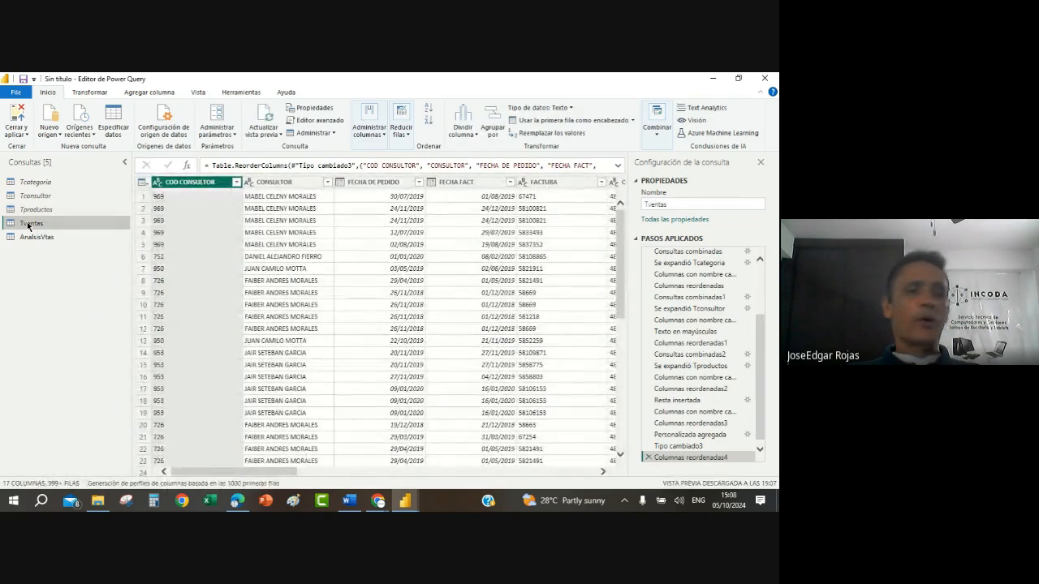
right_click(29, 224)
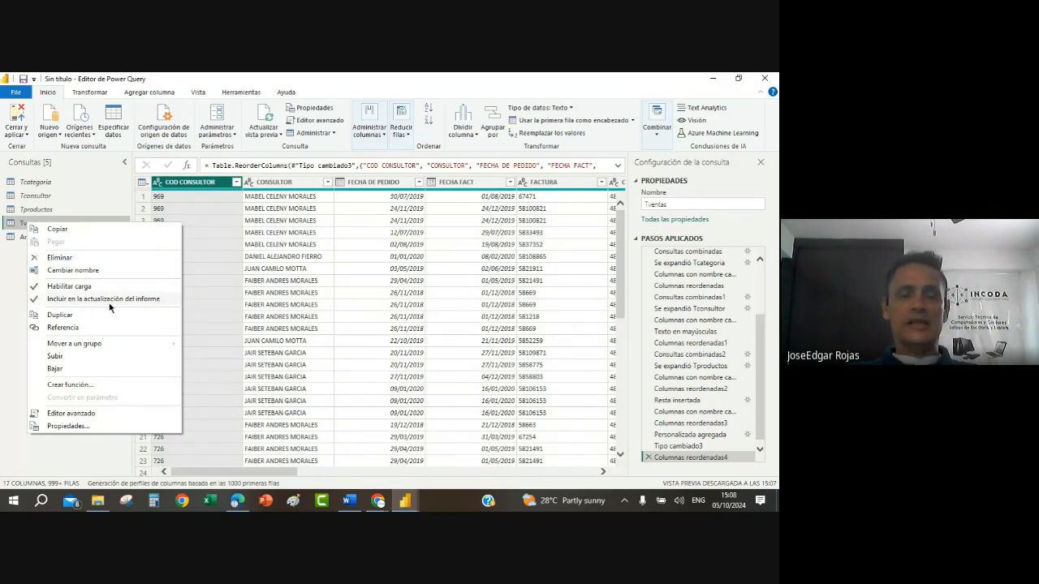
left_click(35, 286)
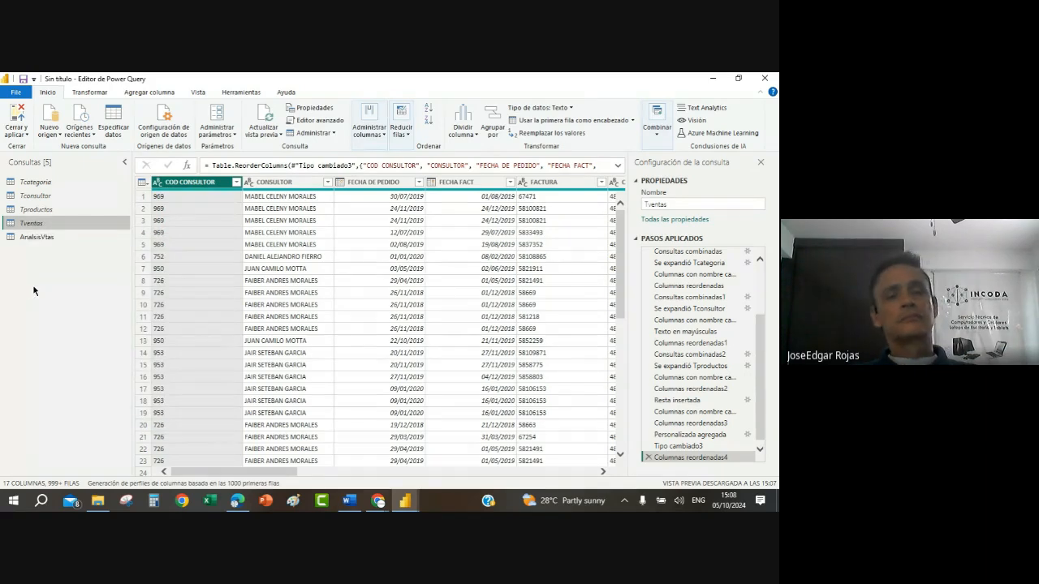
right_click(39, 237)
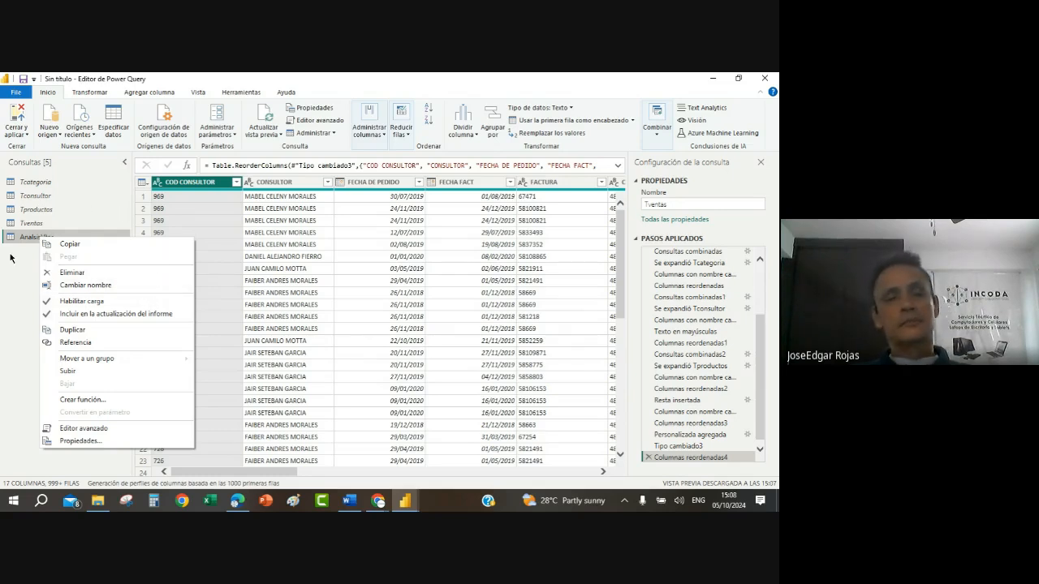
left_click(299, 305)
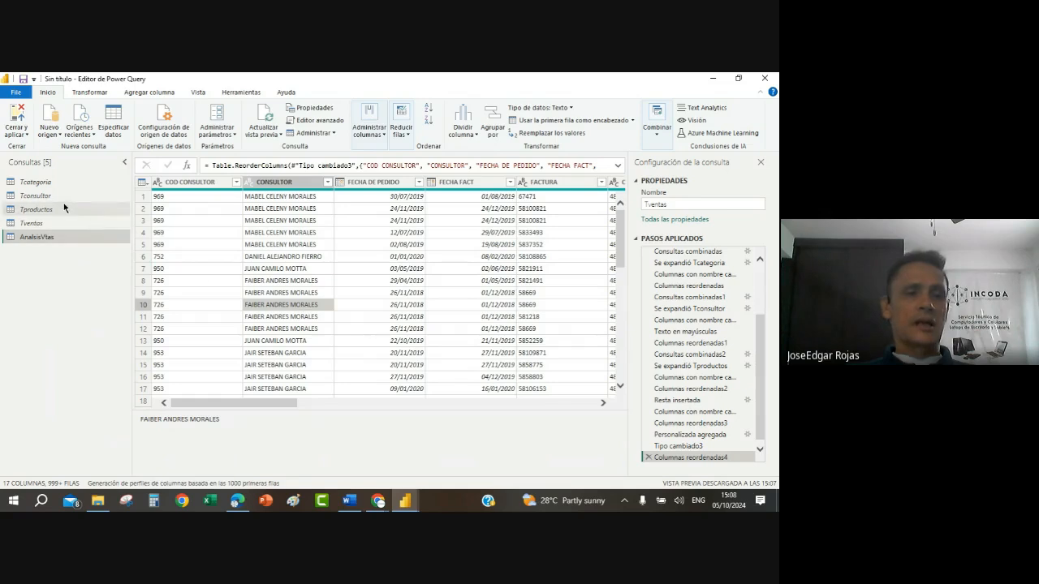
Step: Check the load and report-refresh options of the Tcategoria, Tconsultor, Tproductos, Tventas and AnalsisVtas queries
right_click(53, 183)
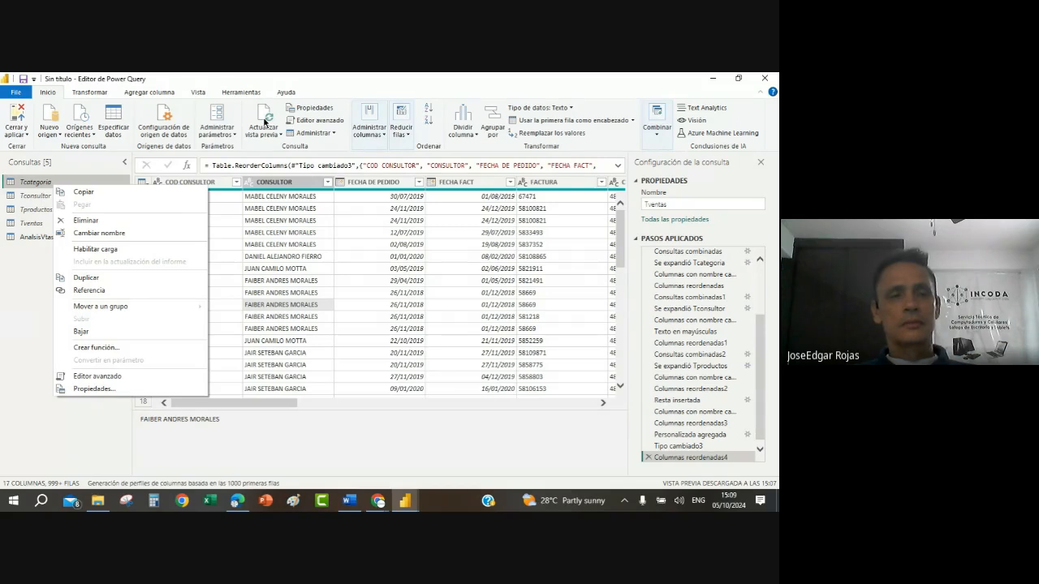
left_click(39, 196)
right_click(39, 196)
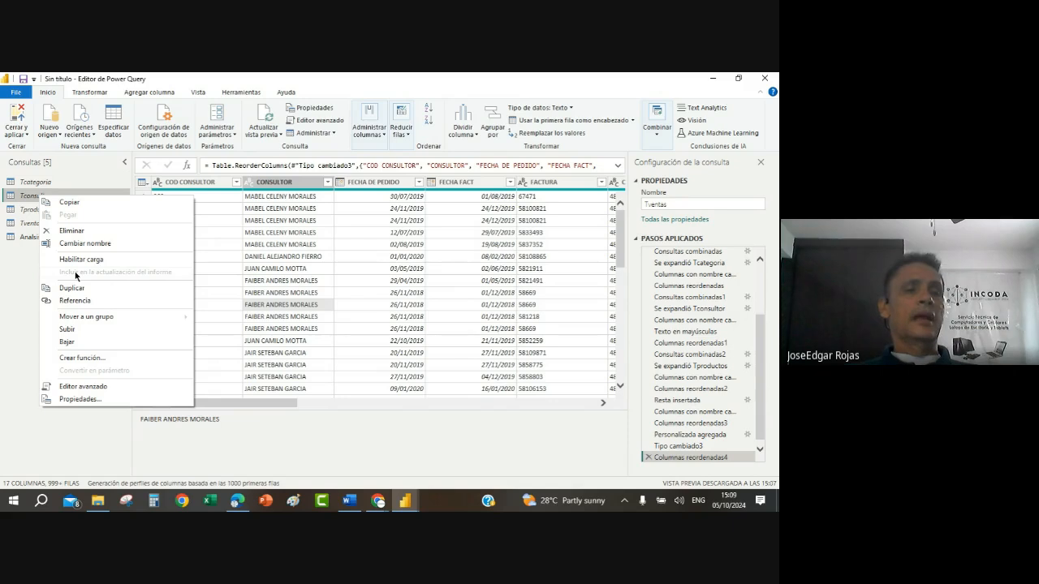
right_click(31, 210)
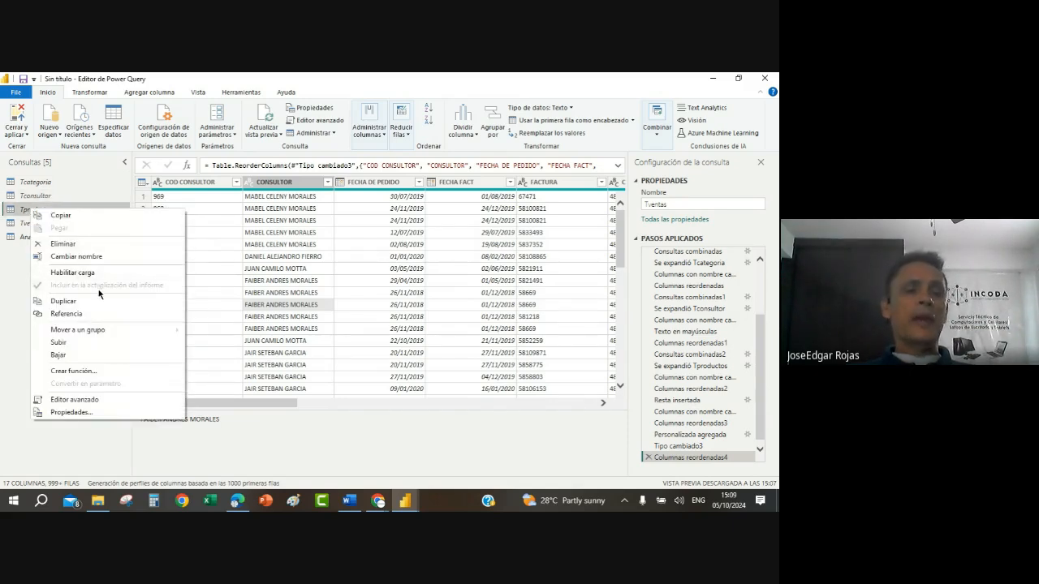
left_click(25, 226)
right_click(25, 224)
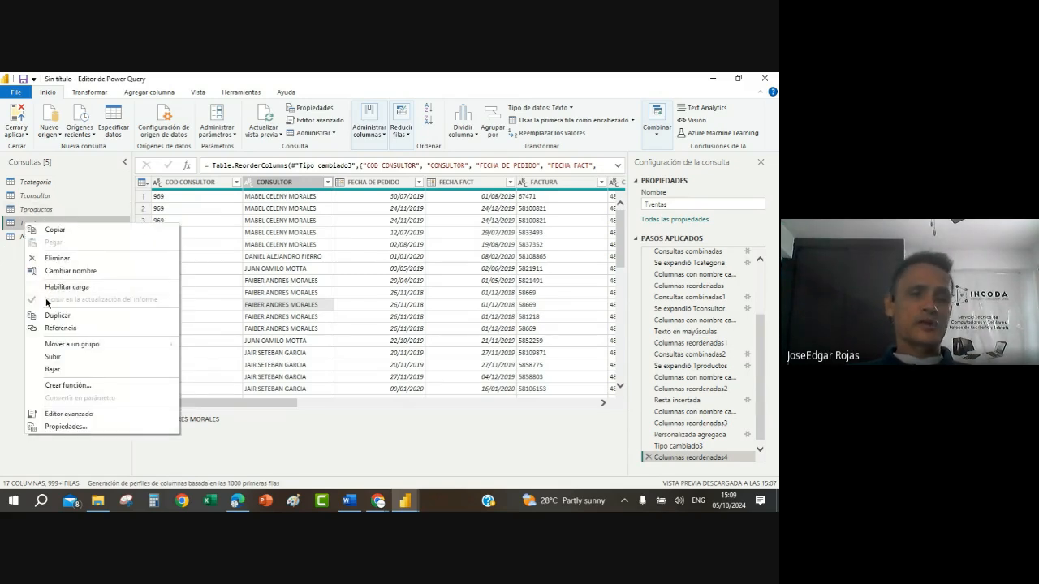
left_click(2, 218)
left_click(29, 236)
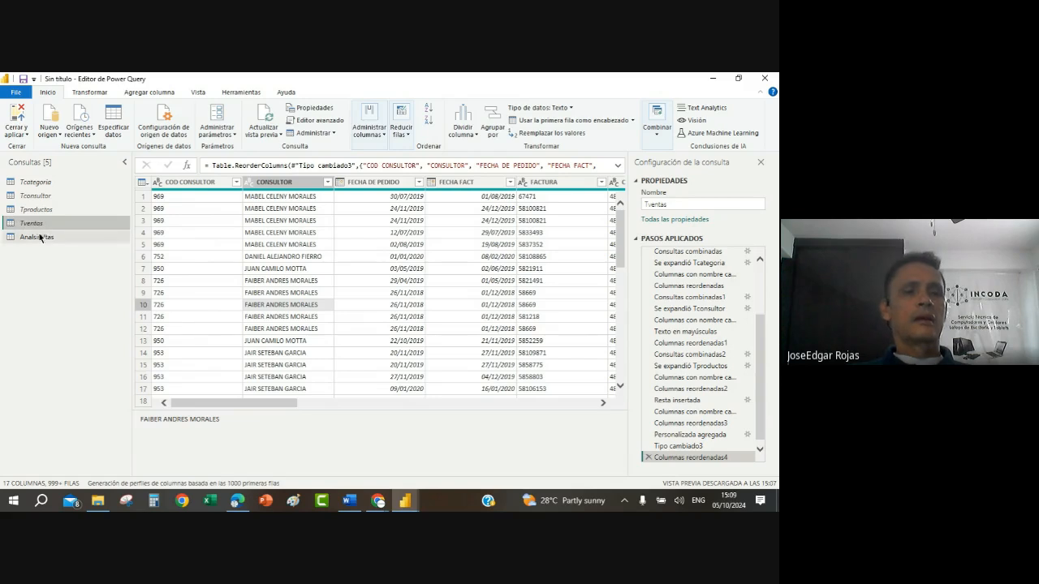
right_click(38, 237)
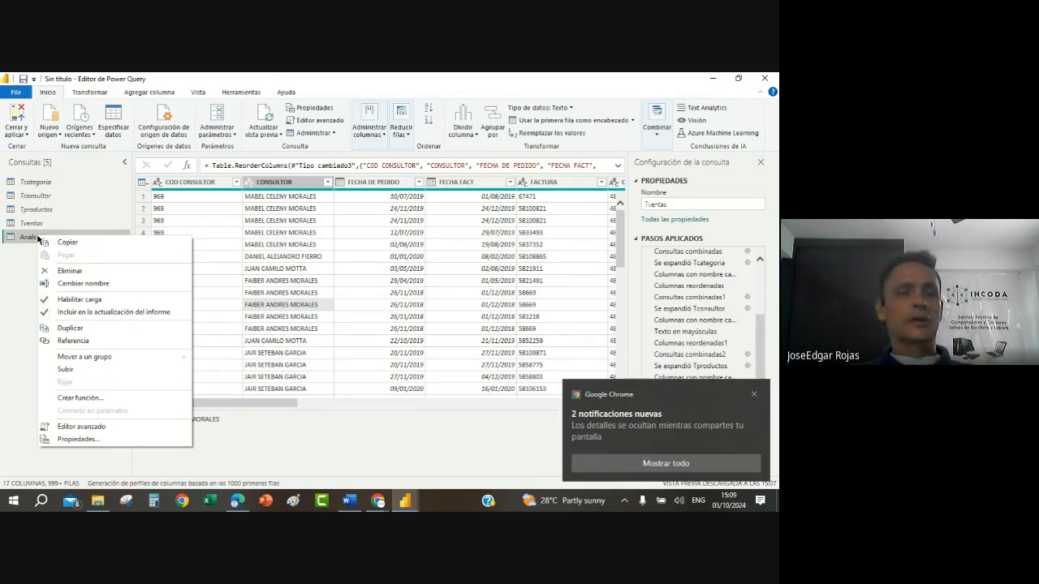
Step: Close the query editor with its changes applied and return from the Word instructions to Power BI Desktop
left_click(19, 136)
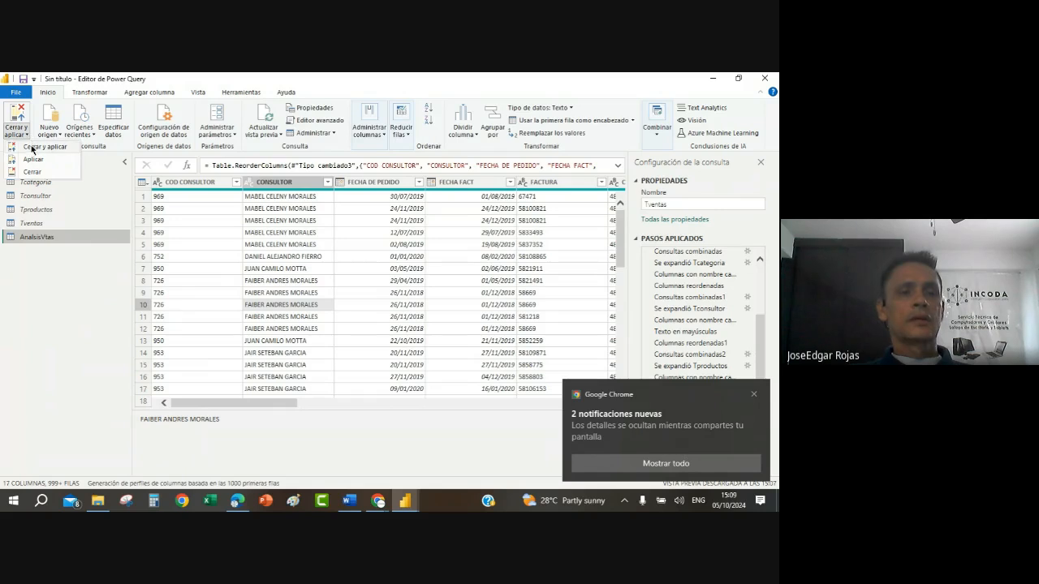
left_click(34, 147)
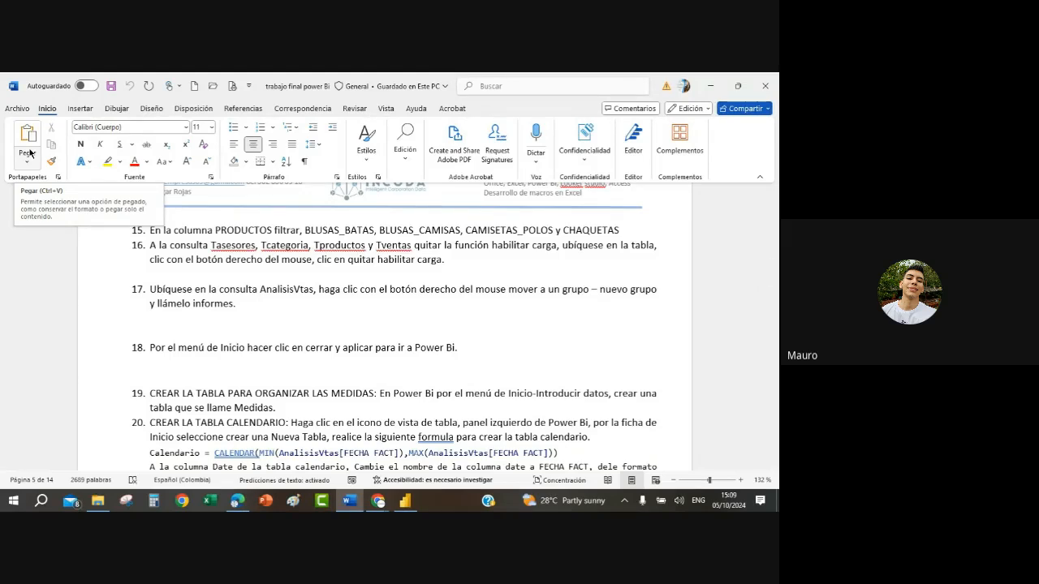
key("alt+Tab")
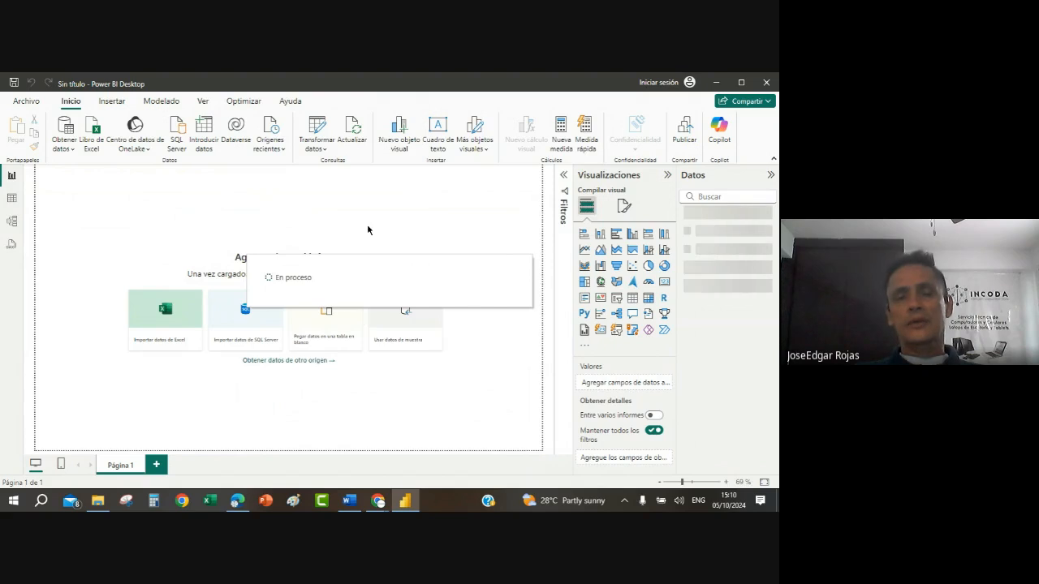
Step: Reopen the Power Query editor and review the load and refresh options of Tcategoria and Tconsultor
left_click(317, 140)
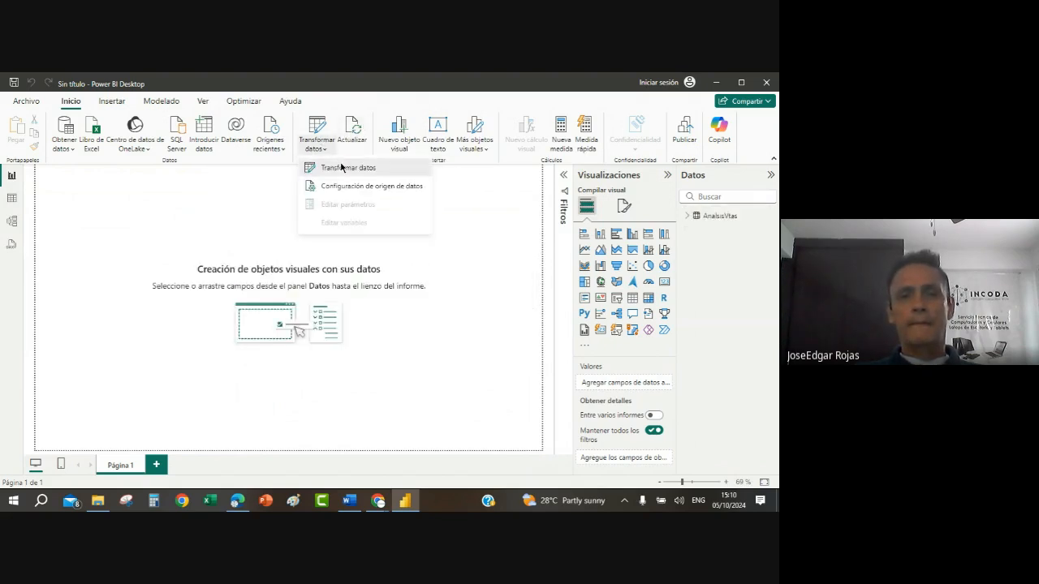
left_click(341, 168)
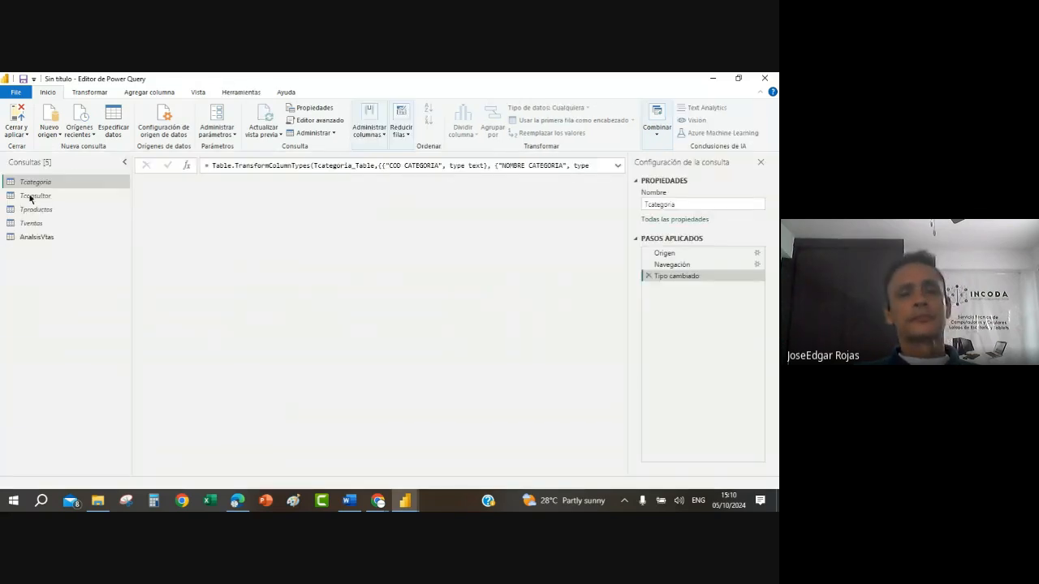
right_click(29, 185)
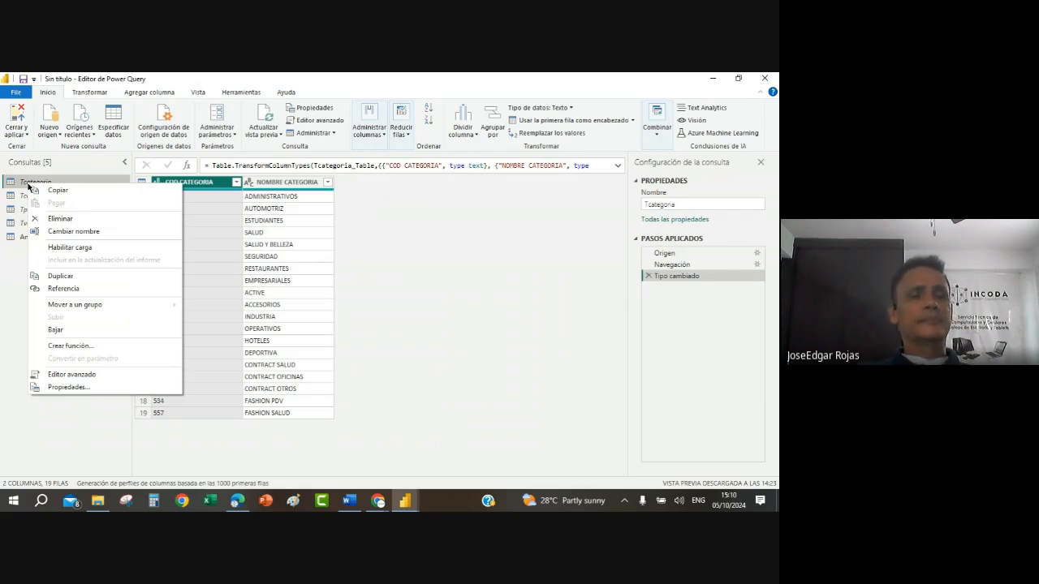
left_click(18, 200)
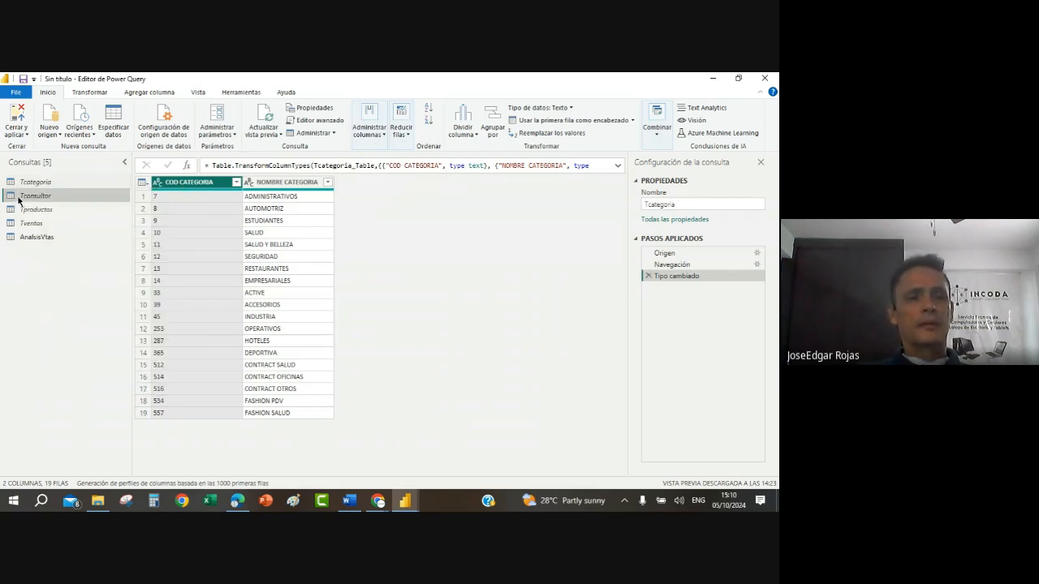
left_click(18, 201)
right_click(28, 198)
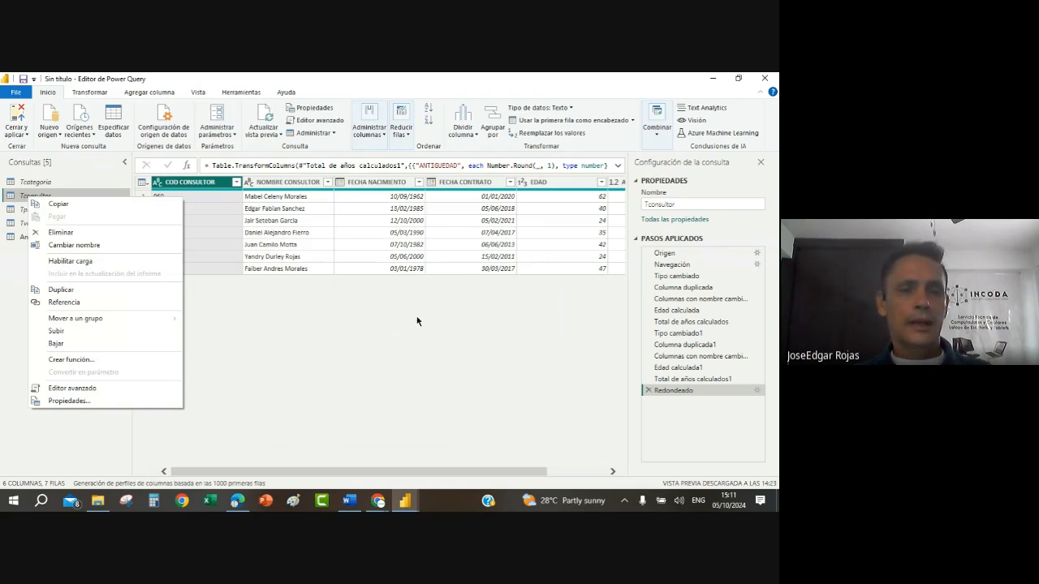
left_click(347, 354)
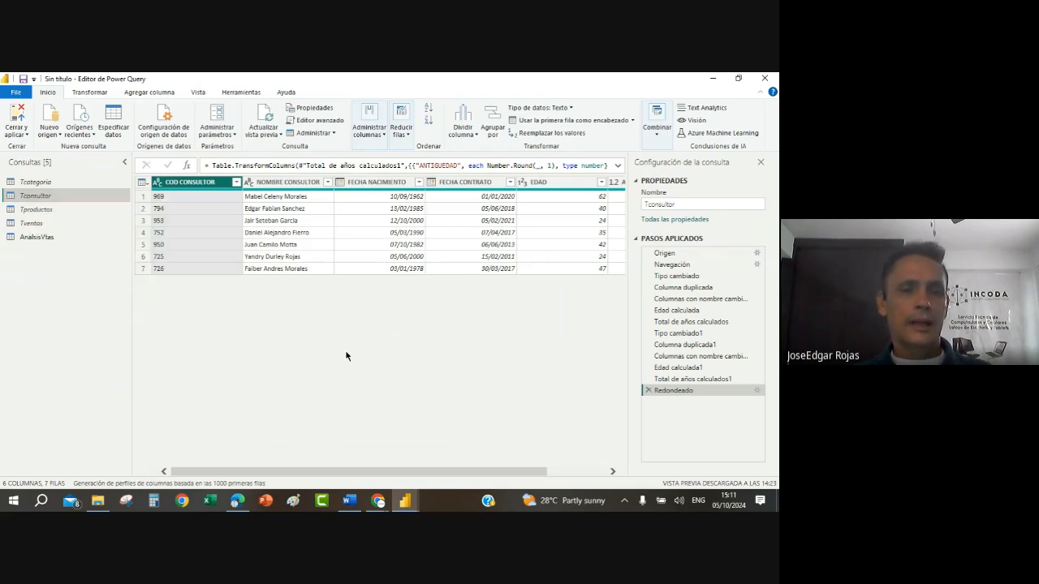
Step: Review the load and refresh options of the Tproductos, Tventas and AnalsisVtas queries
right_click(46, 208)
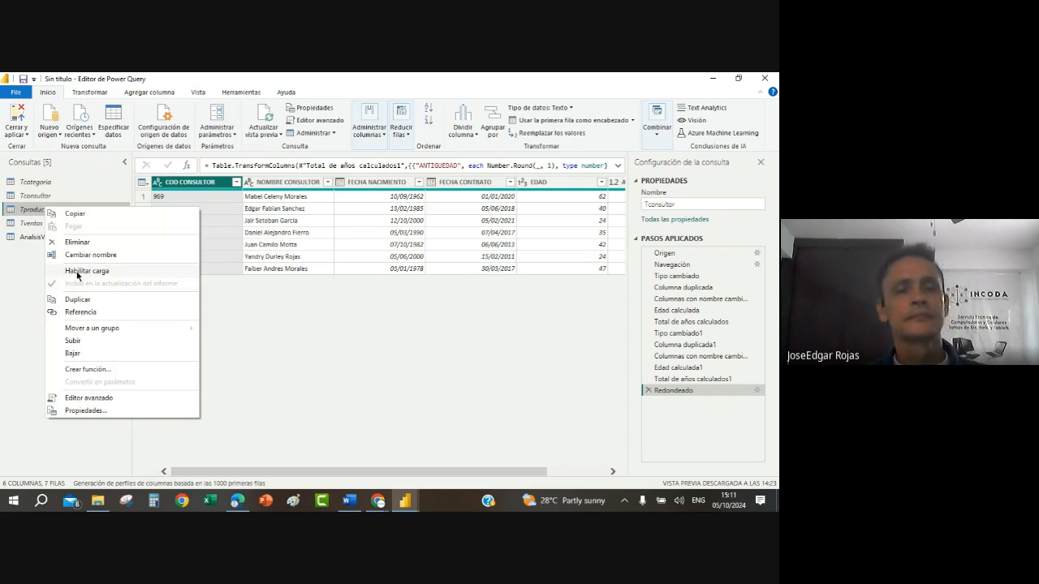
left_click(35, 225)
right_click(36, 226)
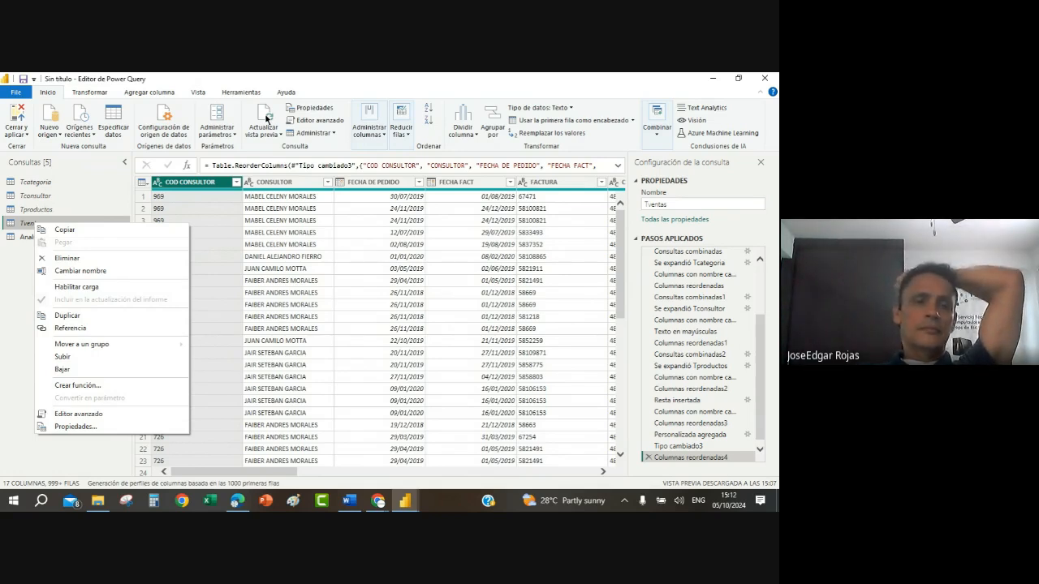
left_click(236, 274)
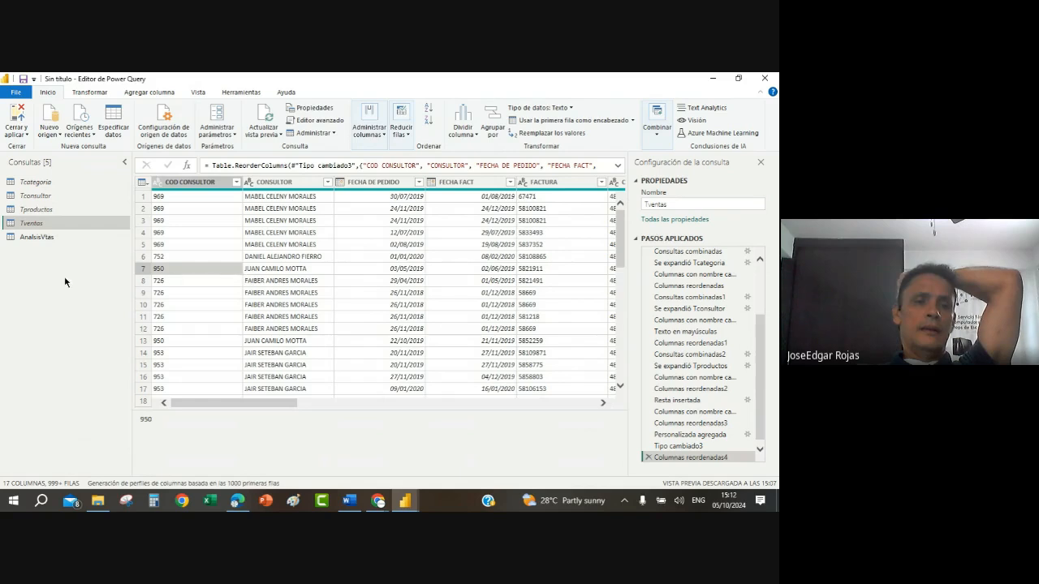
right_click(38, 236)
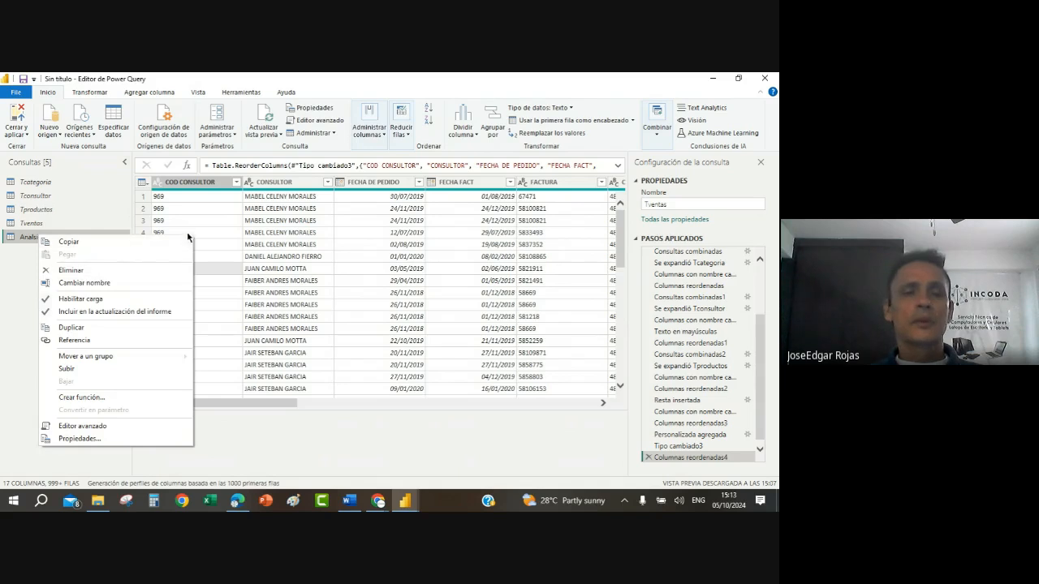
left_click(217, 221)
Step: Close and apply the query editor, and select the loaded AnalsisVtas table in the report's data
left_click(18, 132)
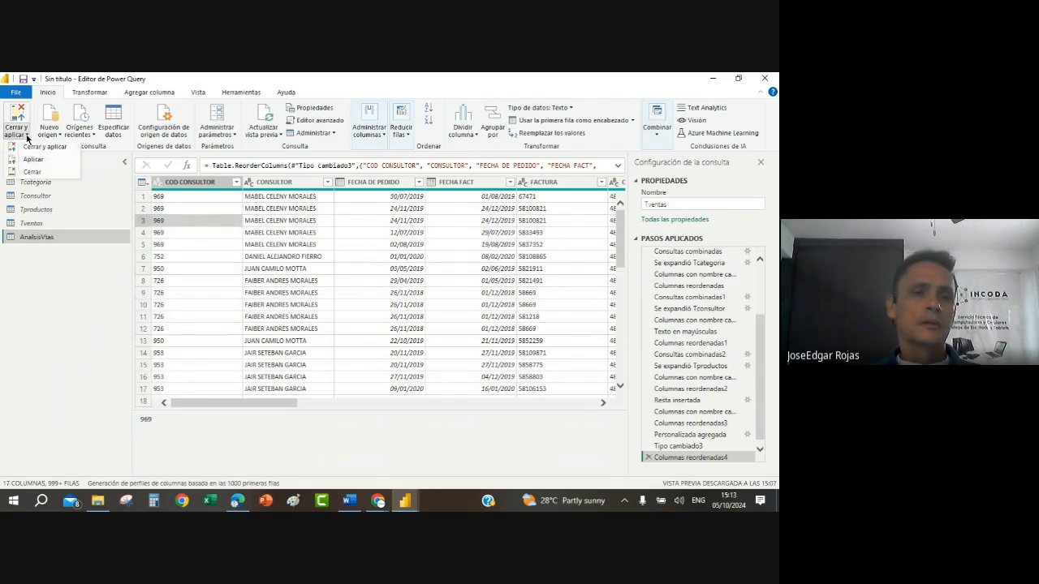
left_click(34, 148)
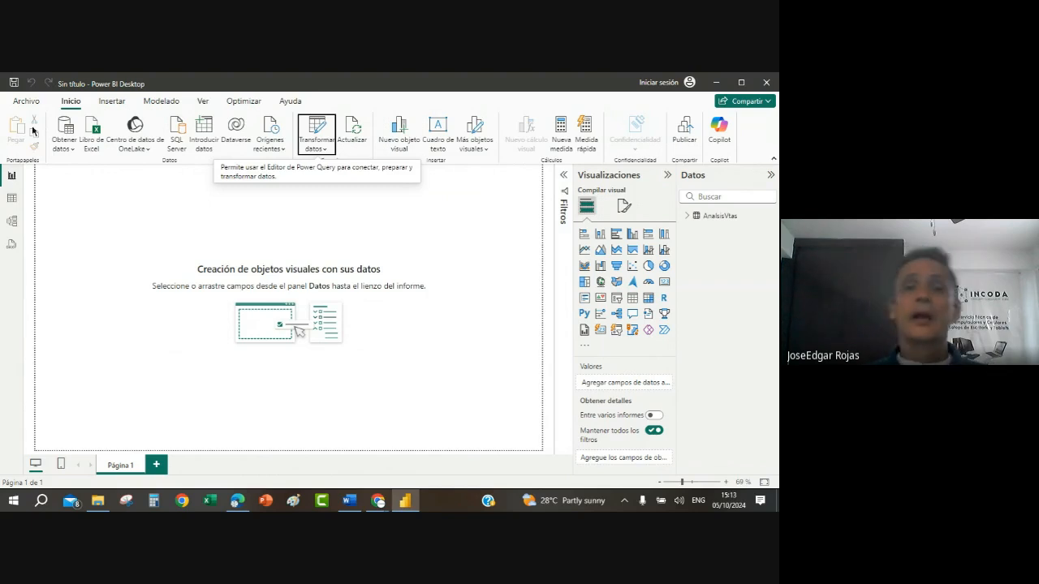
left_click(720, 218)
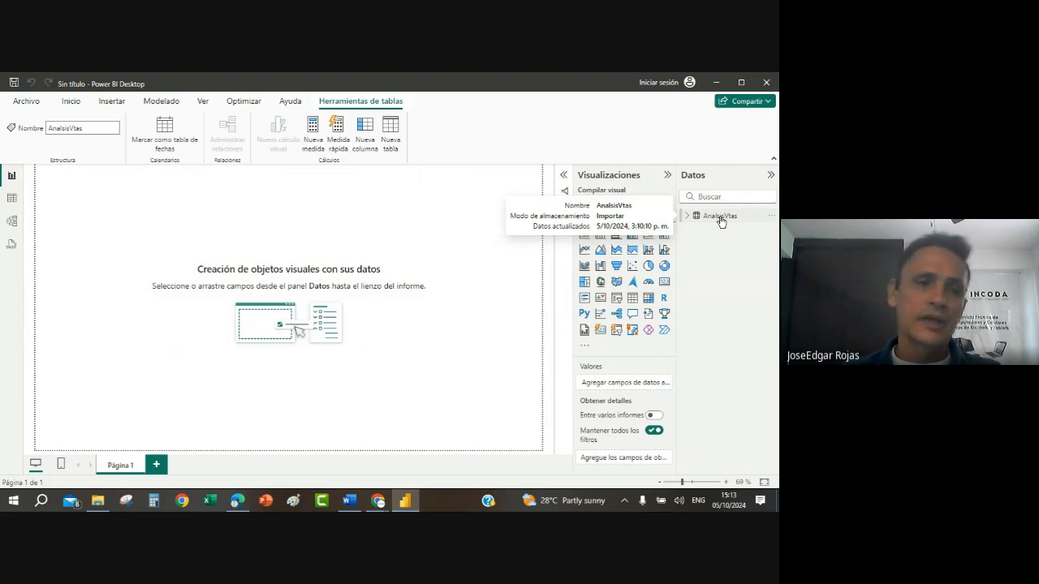
left_click(721, 221)
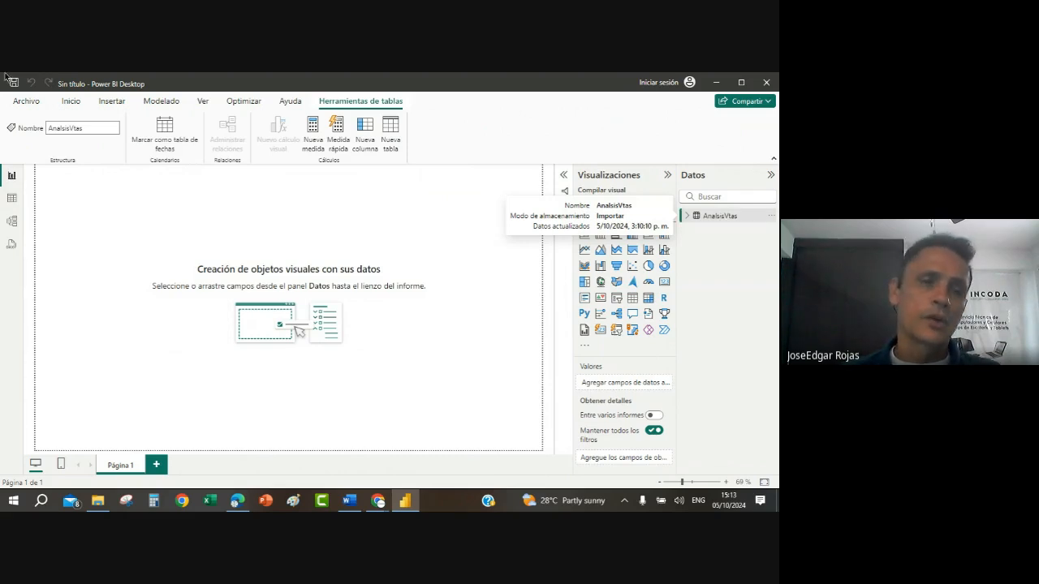
Step: Create an empty manually entered table named Medidas, load it into the model, and expand the AnalsisVtas table's fields
left_click(71, 102)
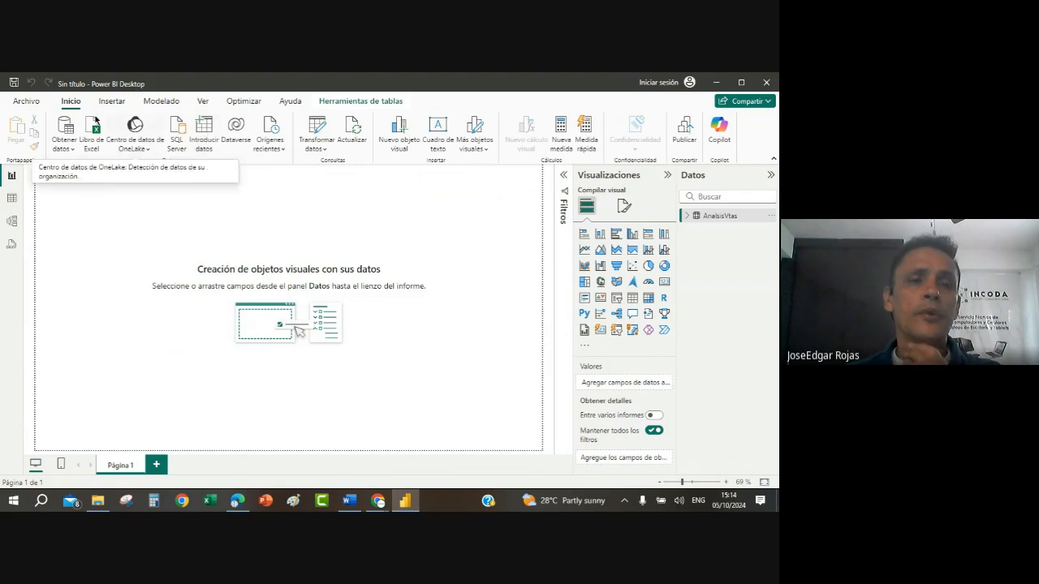
left_click(205, 130)
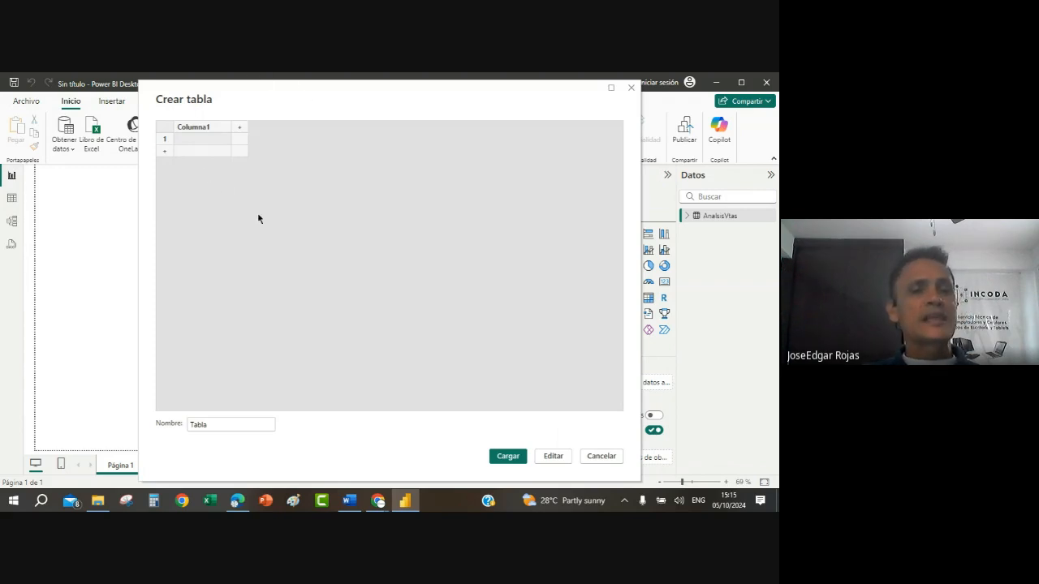
left_click_drag(470, 93, 474, 186)
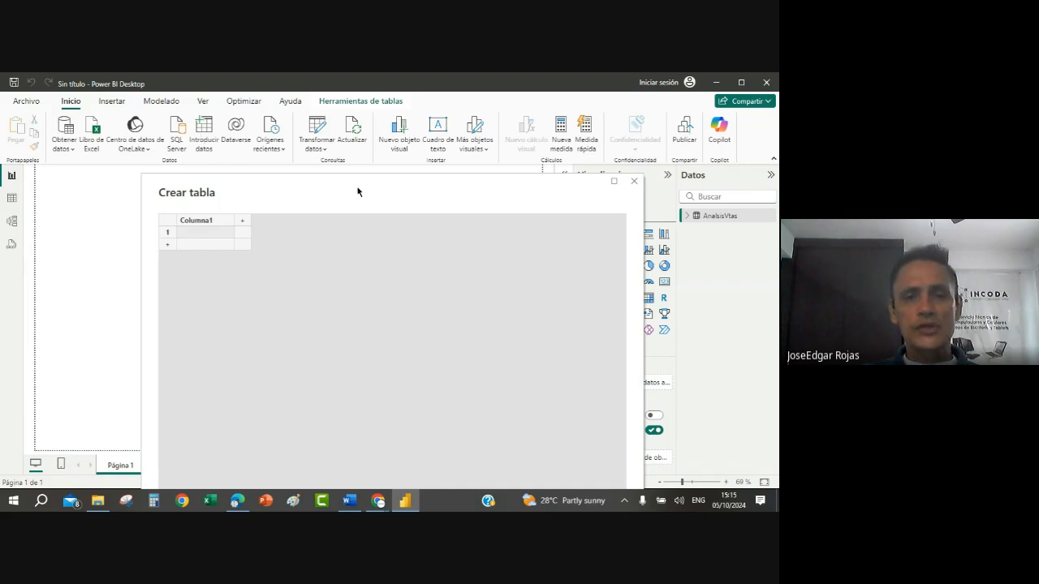
left_click_drag(359, 190, 367, 137)
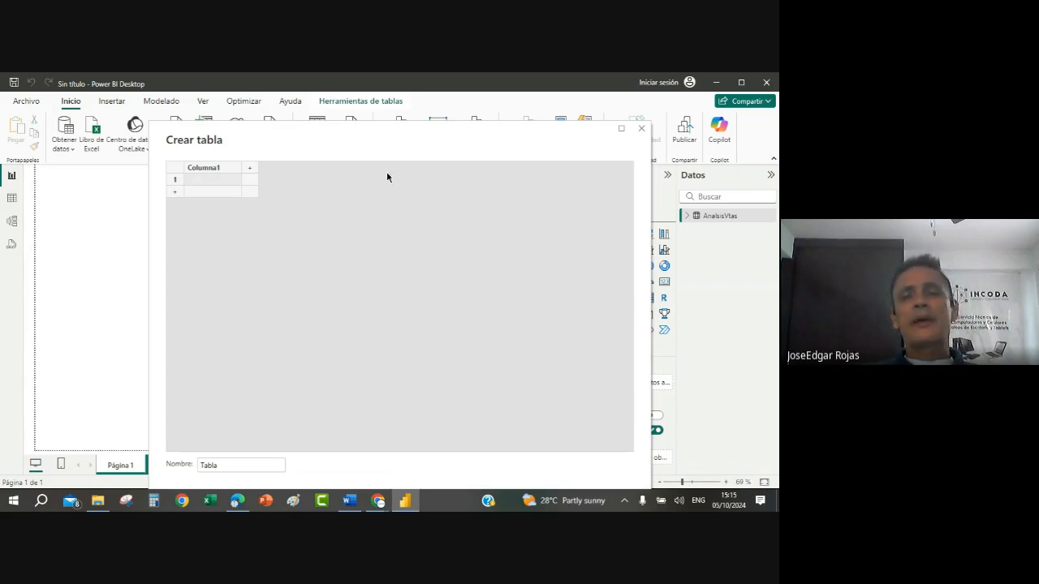
left_click(223, 465)
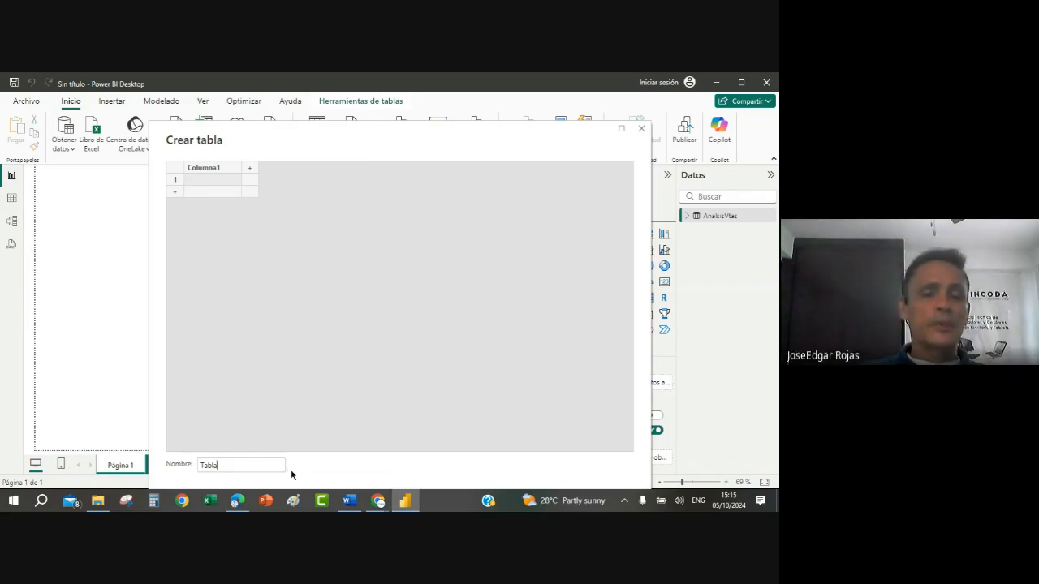
key("BackSpace")
key("BackSpace")
key("BackSpace")
key("BackSpace")
key("BackSpace")
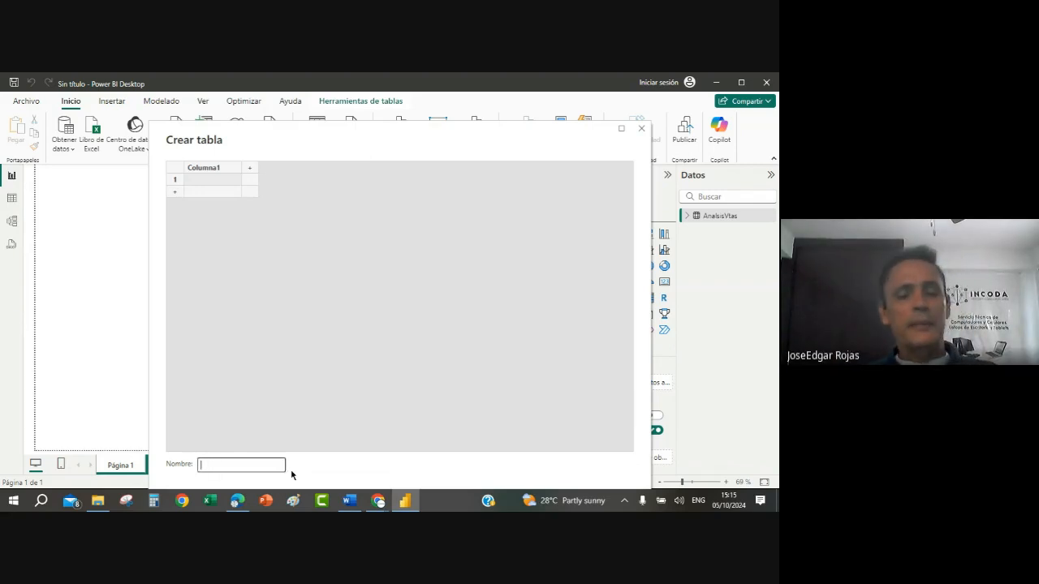
type("Medias")
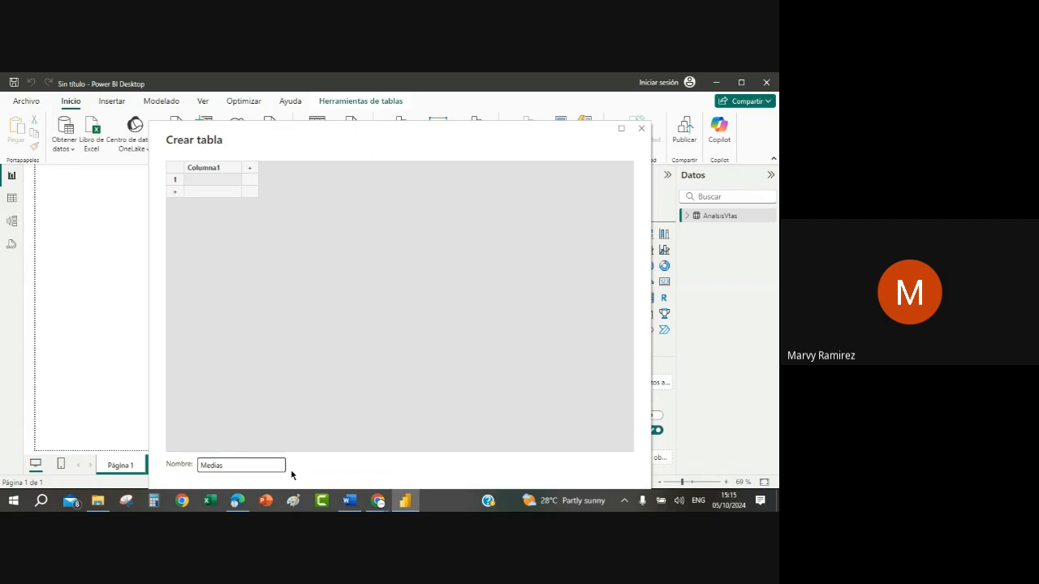
key("BackSpace")
key("BackSpace")
key("BackSpace")
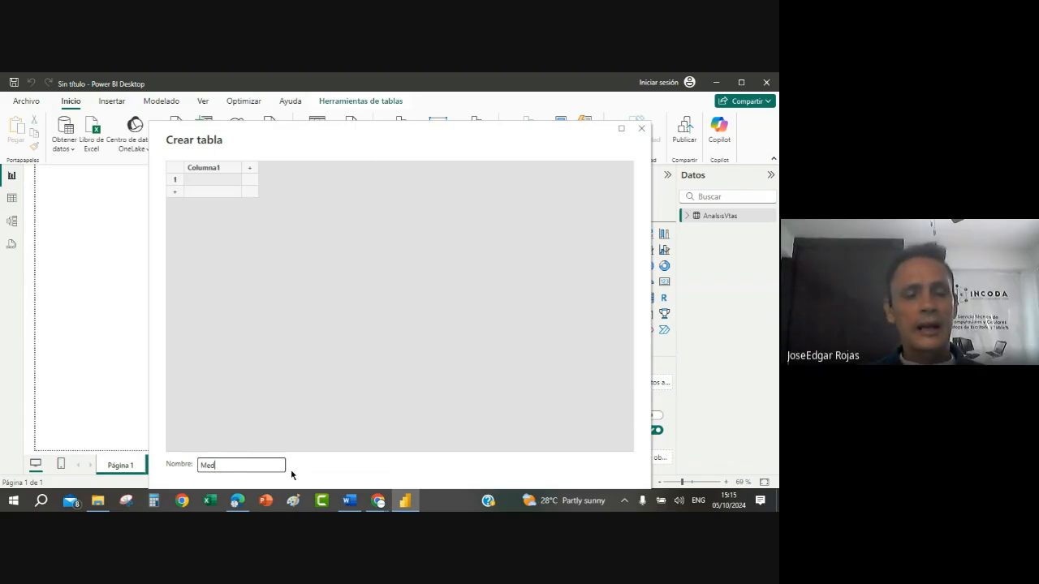
type("idas")
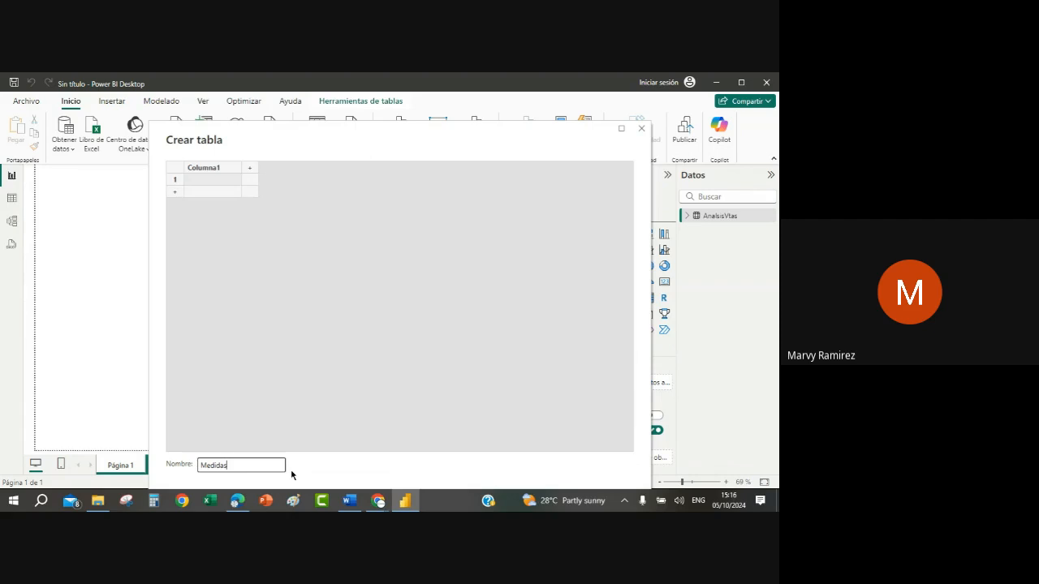
left_click_drag(394, 152, 409, 110)
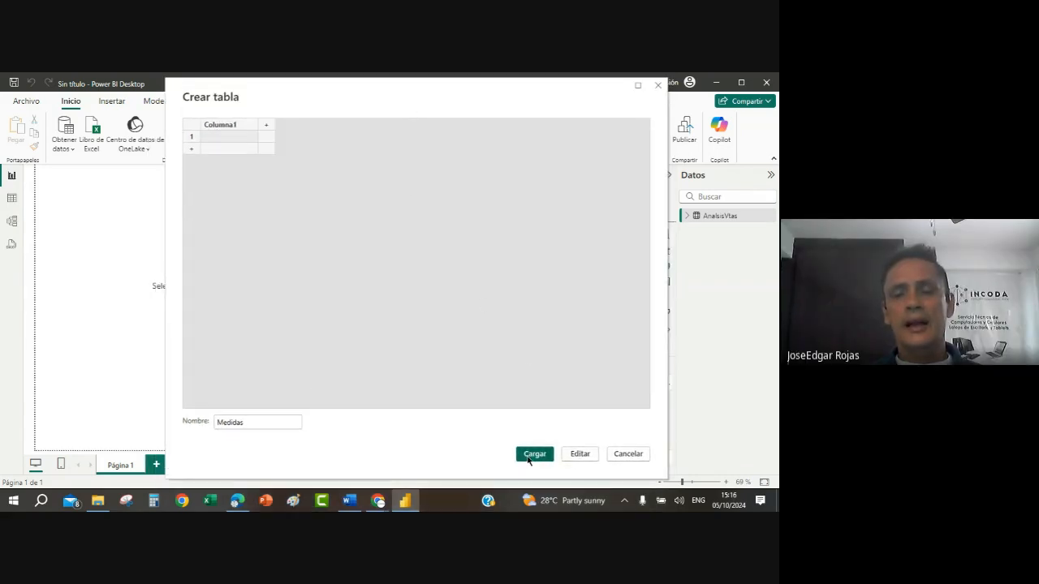
left_click(535, 456)
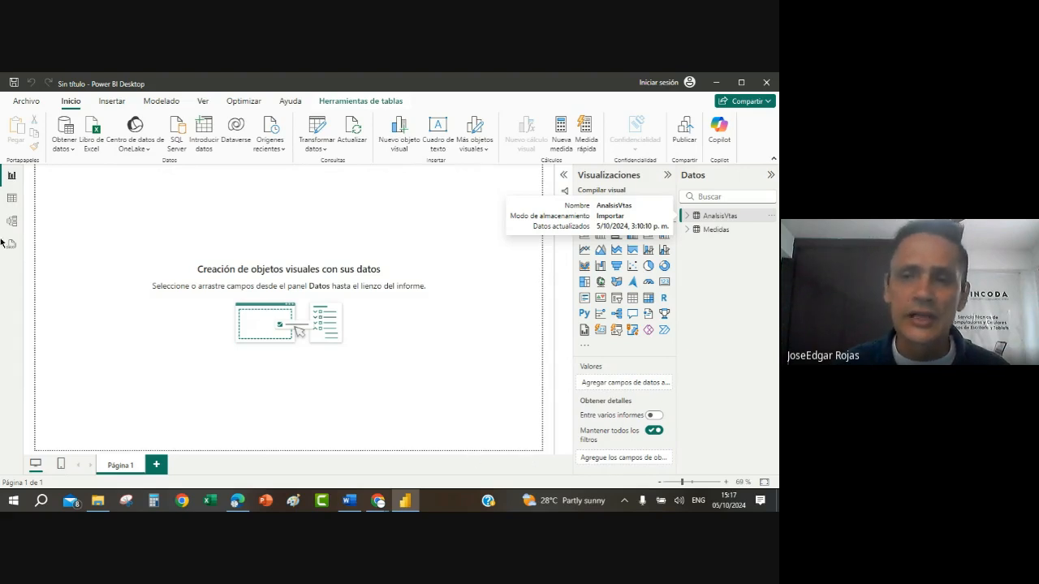
left_click(687, 215)
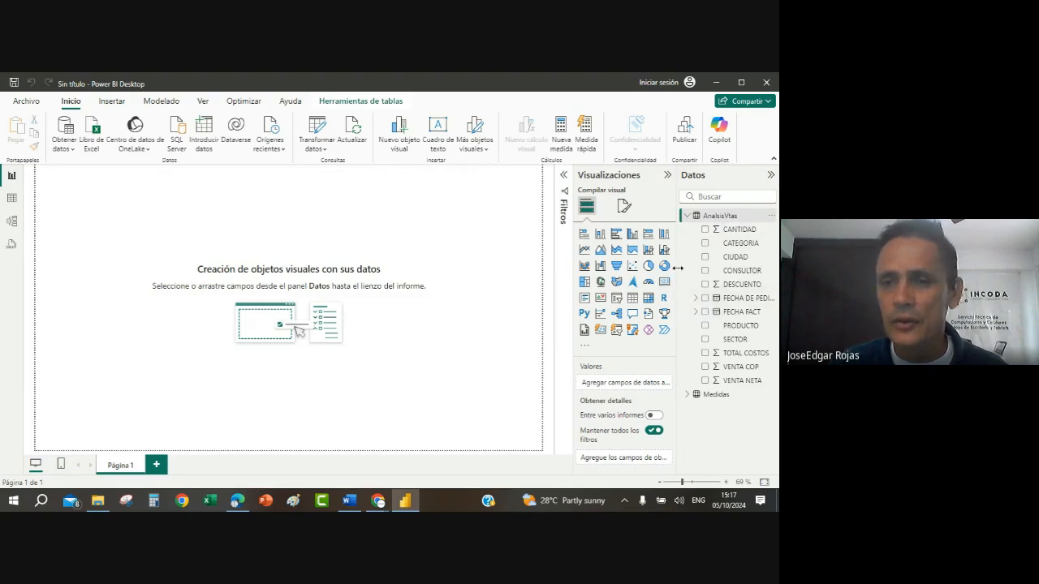
Step: Widen the field list, expand the date hierarchy of FECHA FACT to examine its levels, and select that field
left_click_drag(680, 268, 653, 268)
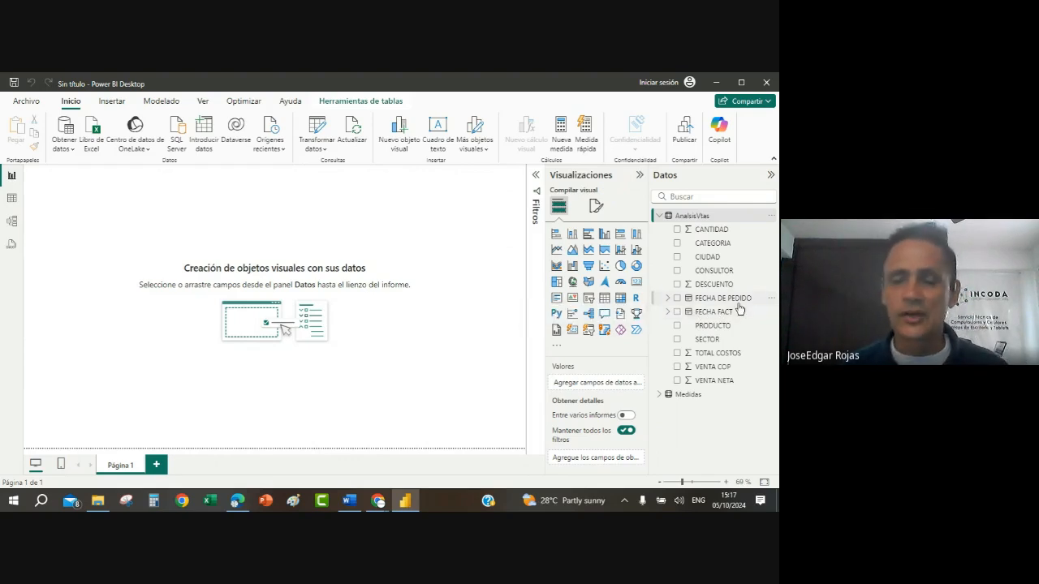
left_click(667, 313)
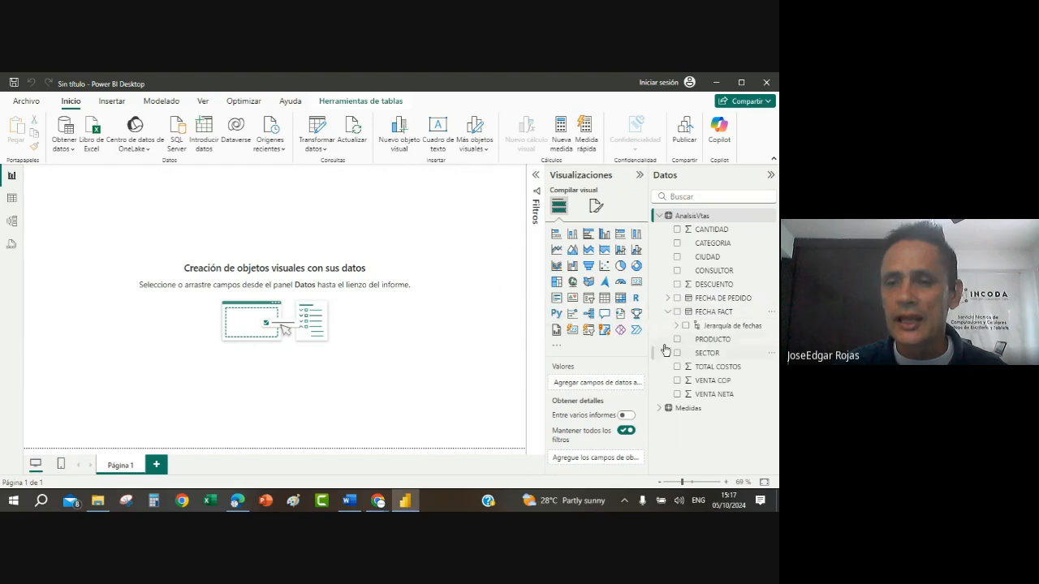
left_click(677, 326)
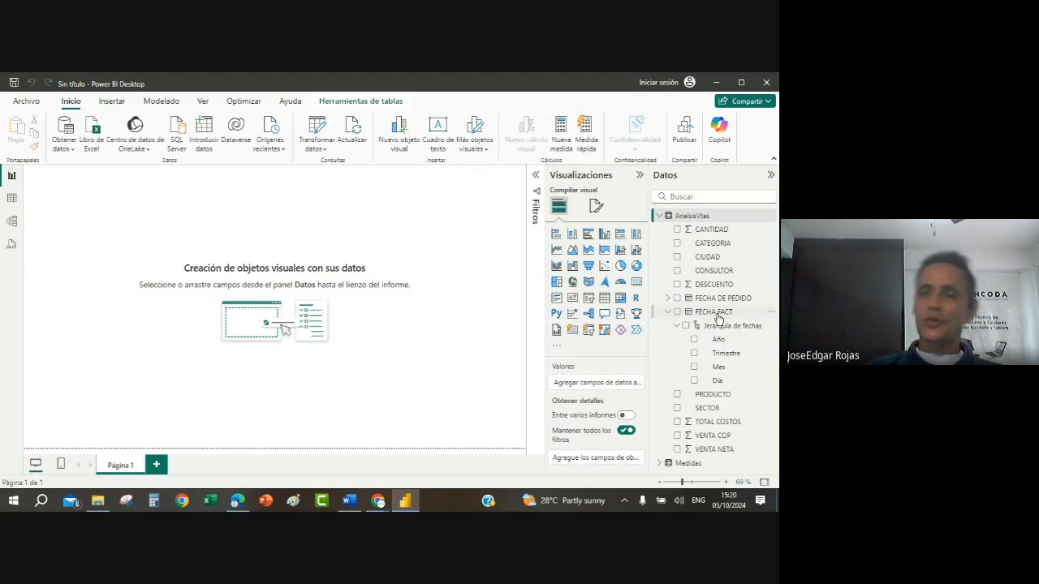
left_click(715, 313)
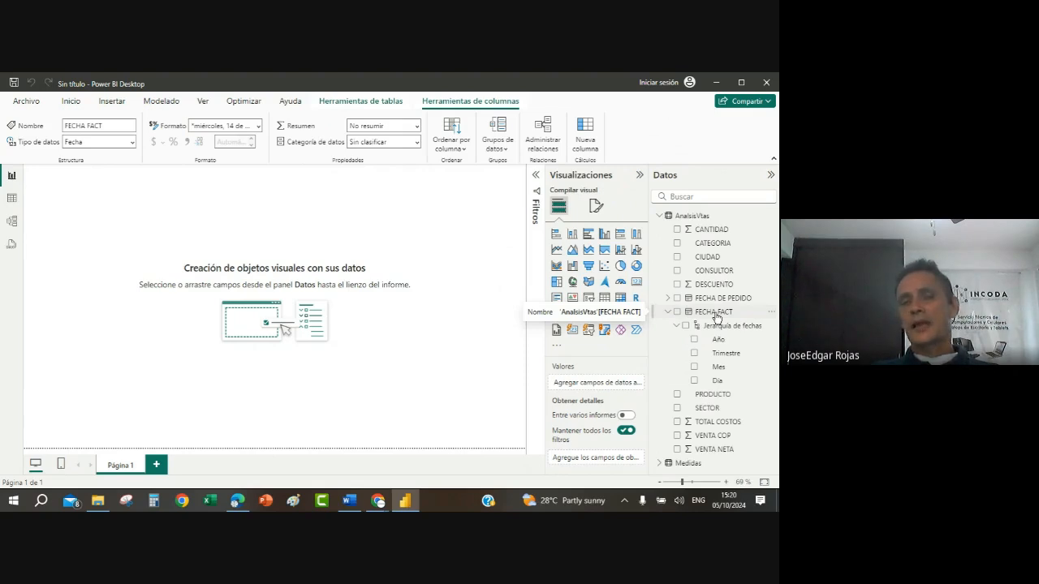
Step: Display the AnalsisVtas table's data and set the FECHA FACT column's date format to 14/03/2001 (dd/mm/yyyy)
left_click(13, 206)
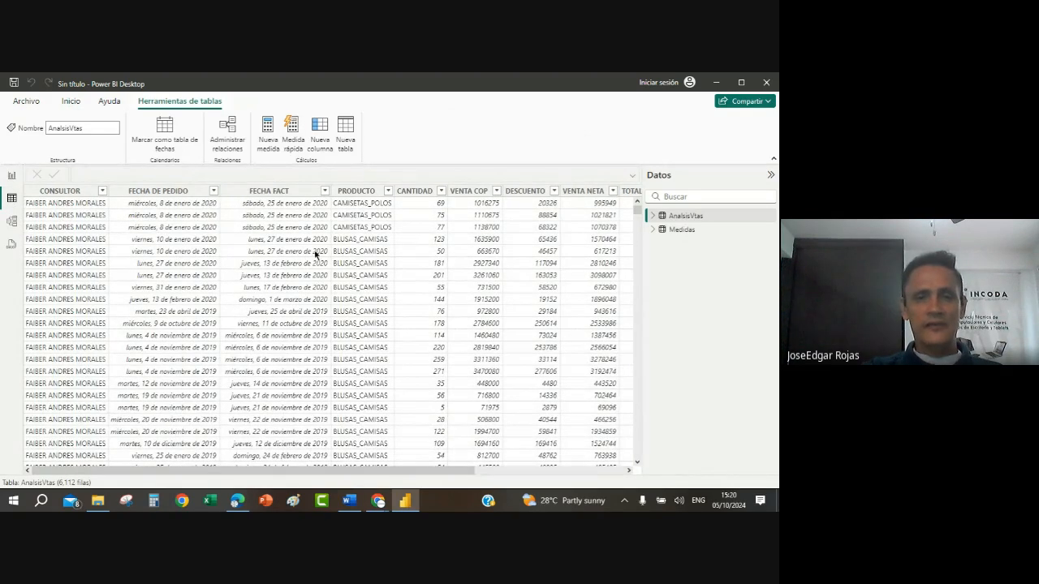
left_click(294, 241)
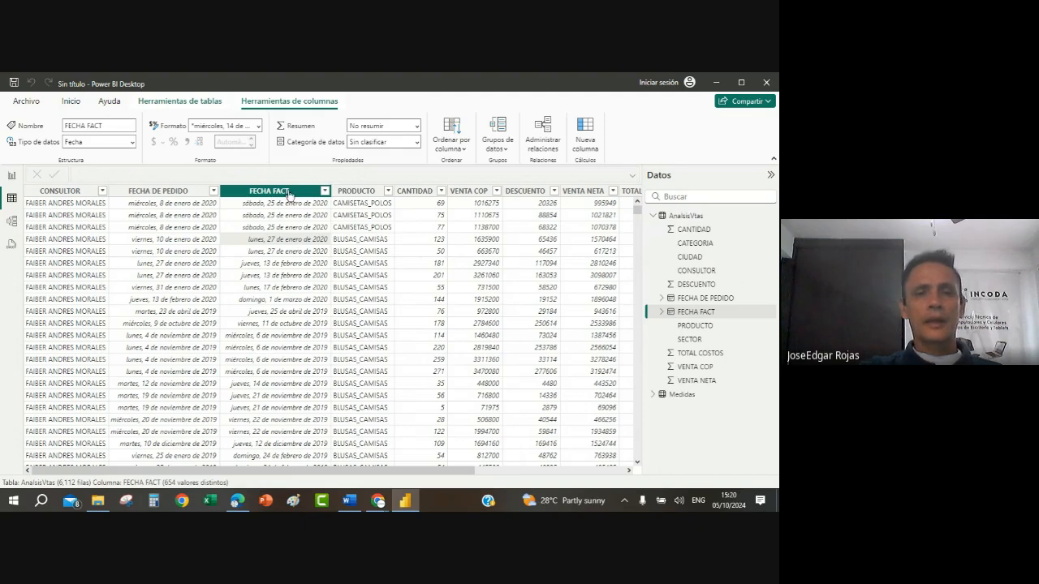
left_click(257, 128)
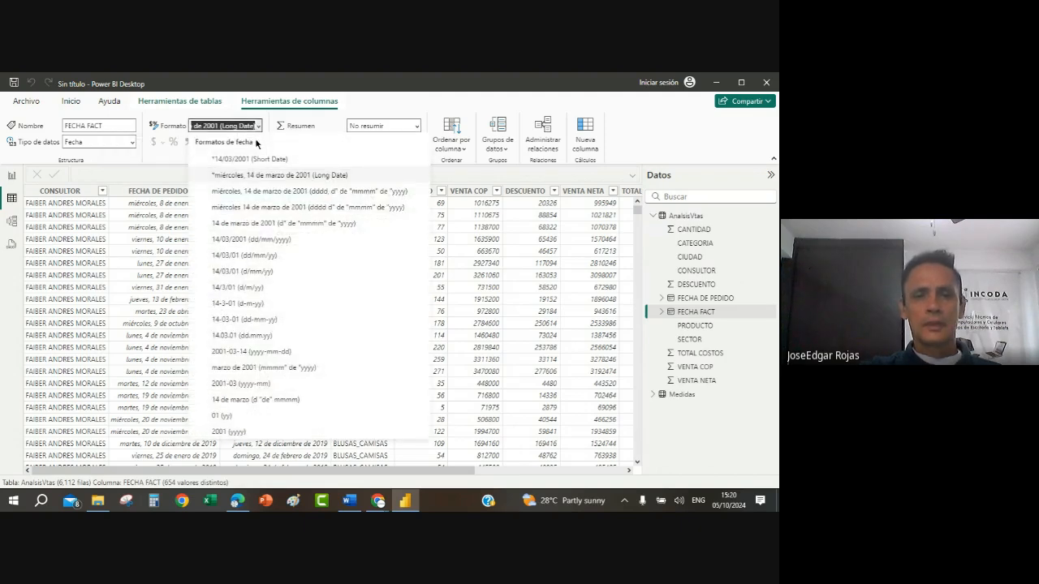
left_click(267, 242)
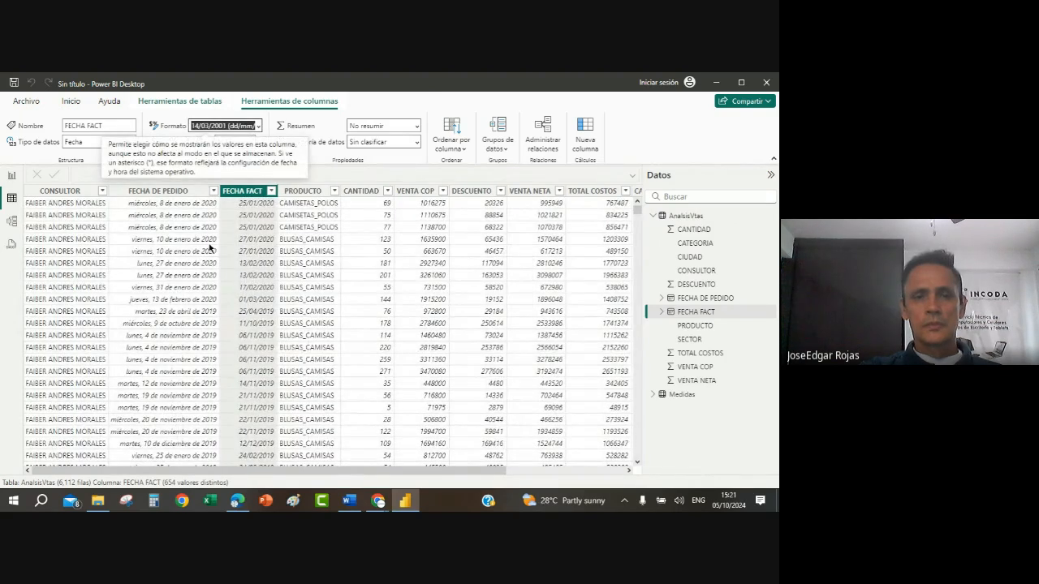
Step: Set the FECHA DE PEDIDO column's date format to 14/03/2001 (dd/mm/yyyy)
left_click(185, 257)
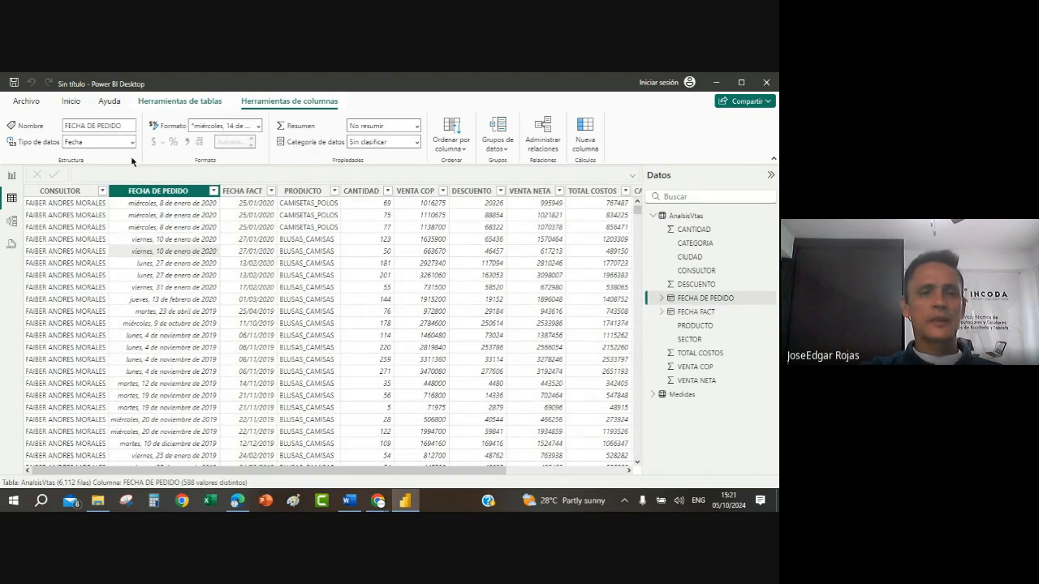
left_click(259, 127)
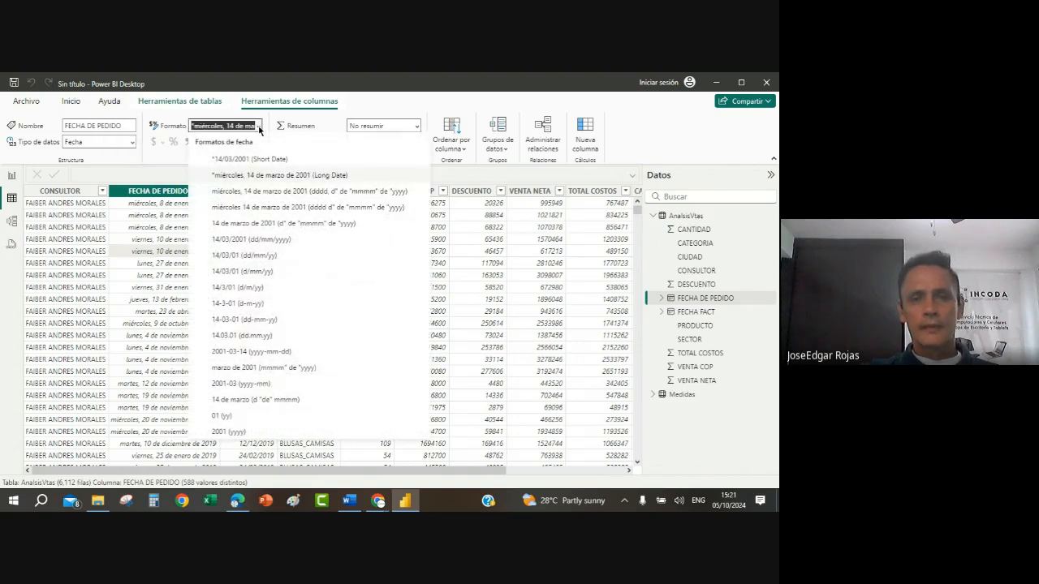
left_click(260, 241)
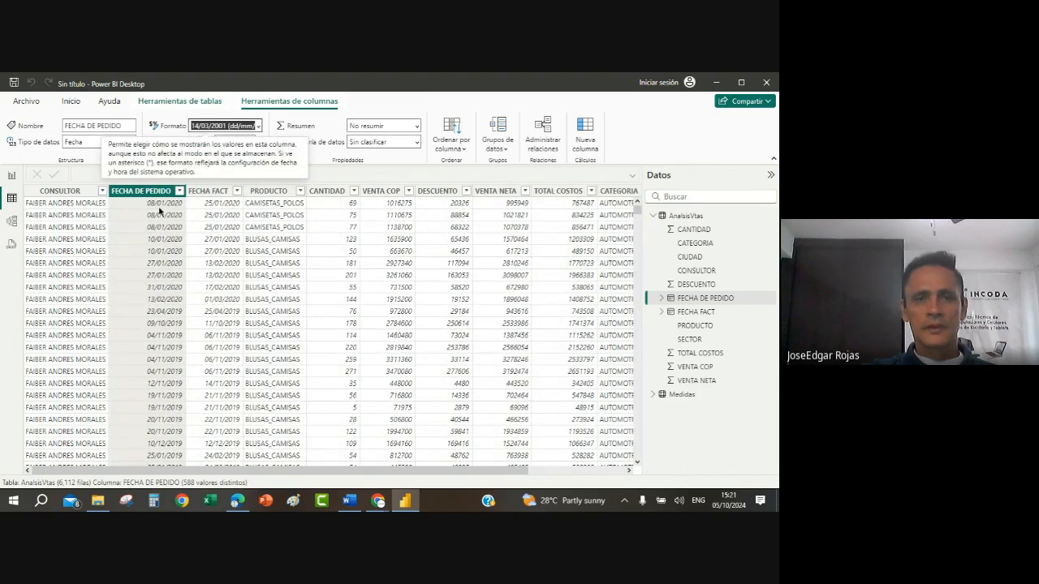
left_click(197, 104)
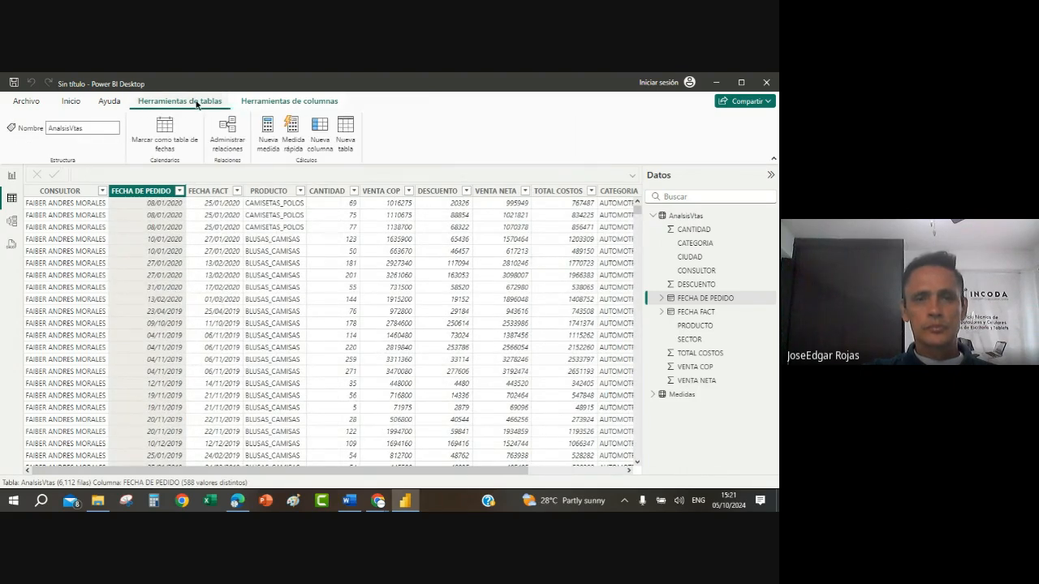
left_click(71, 101)
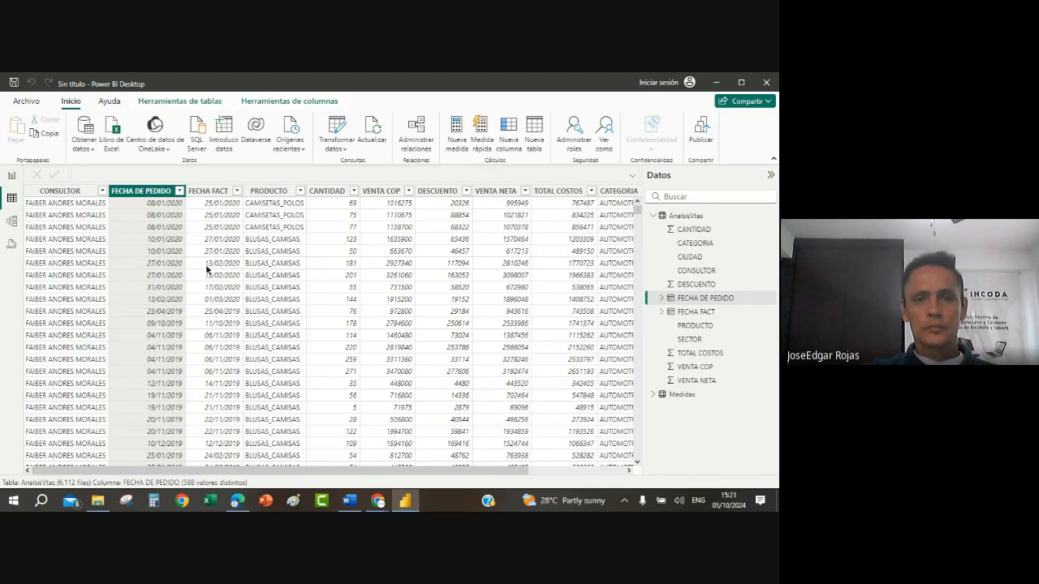
Step: Sort the AnalsisVtas rows by FECHA FACT in both directions to examine the earliest and latest dates, leaving them in ascending order
left_click(207, 268)
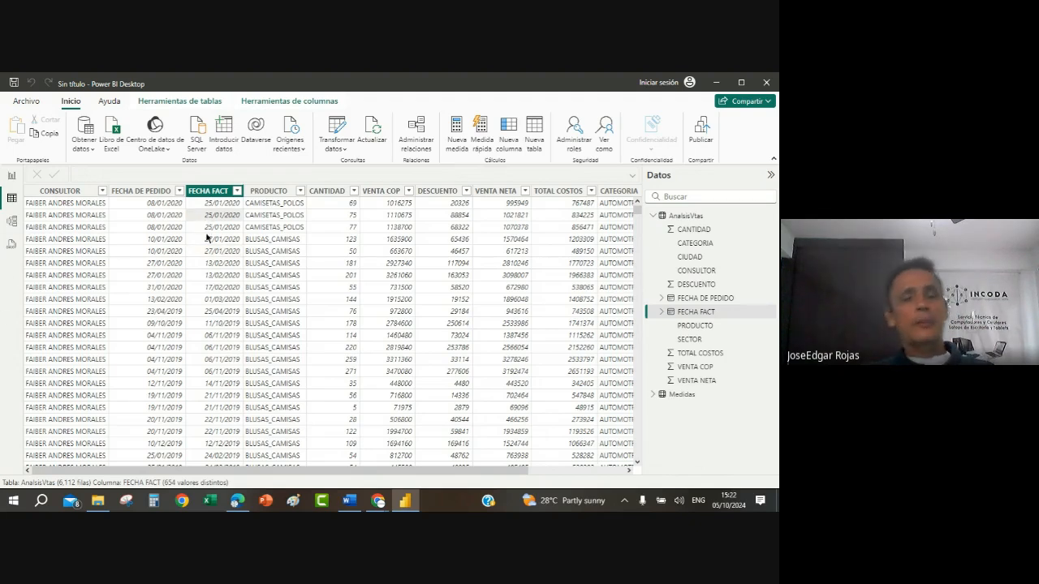
left_click(238, 191)
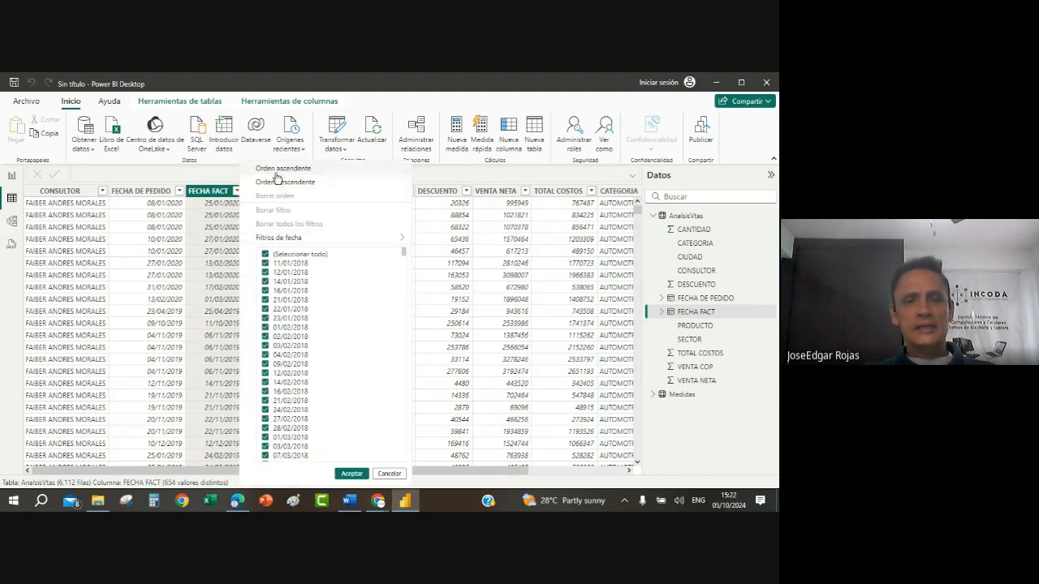
left_click(280, 169)
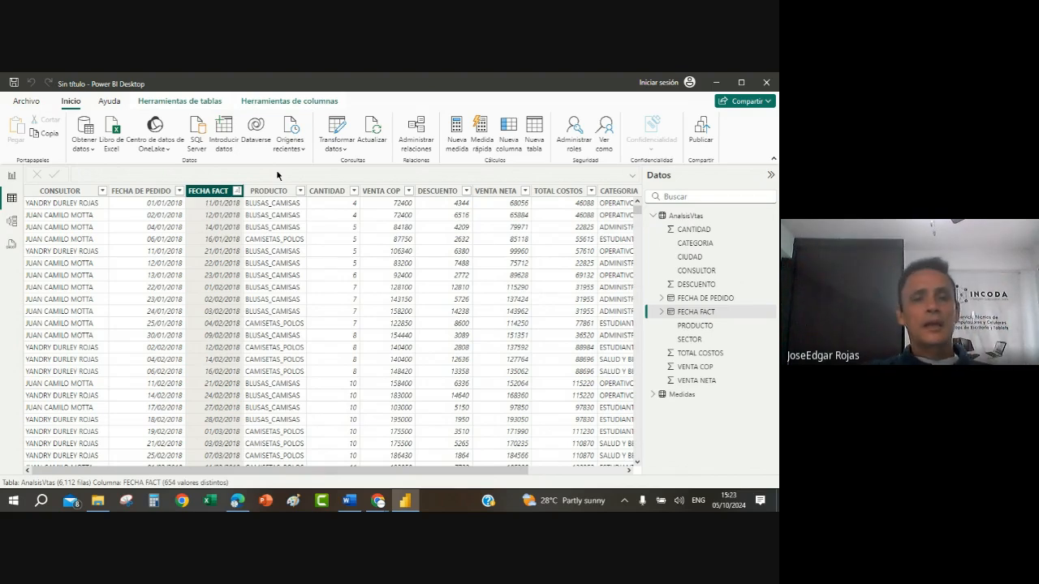
left_click(237, 191)
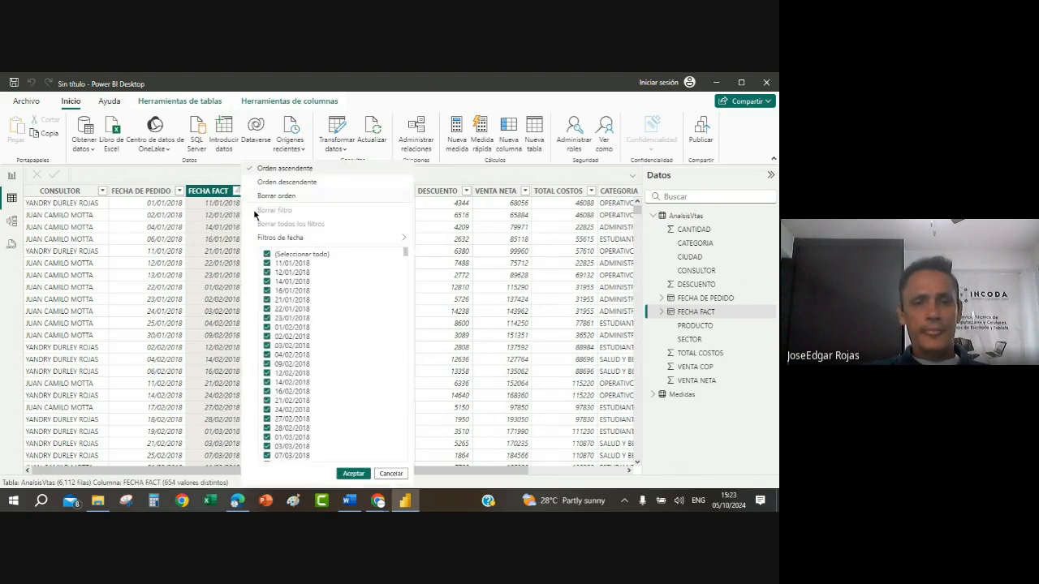
left_click(272, 195)
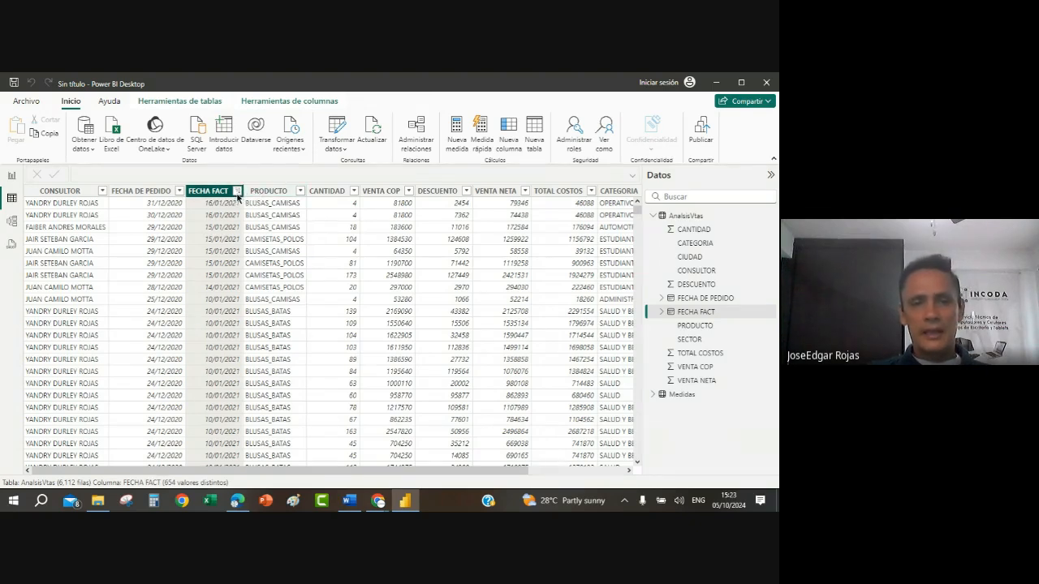
left_click(237, 191)
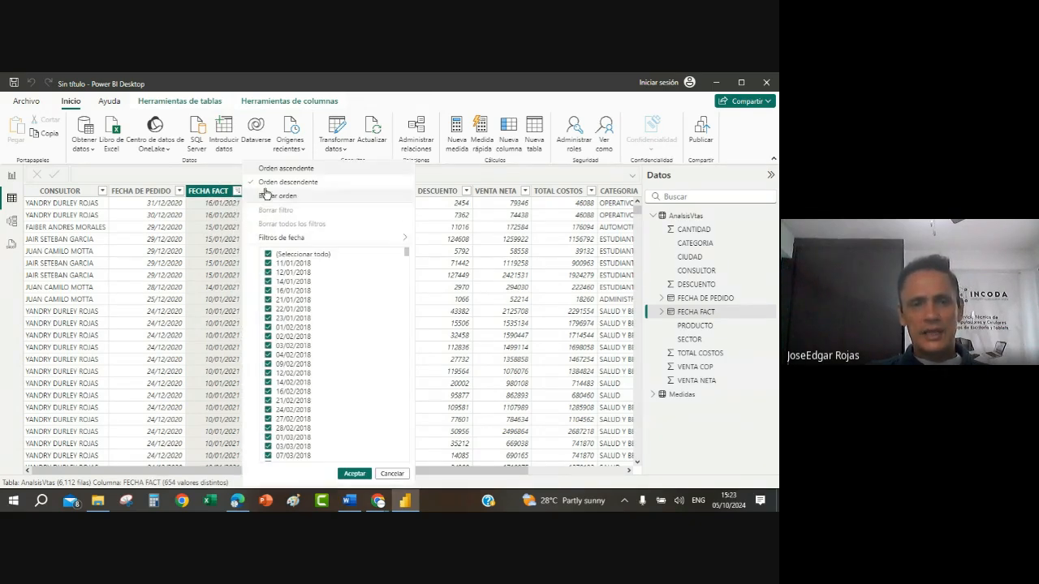
left_click(276, 168)
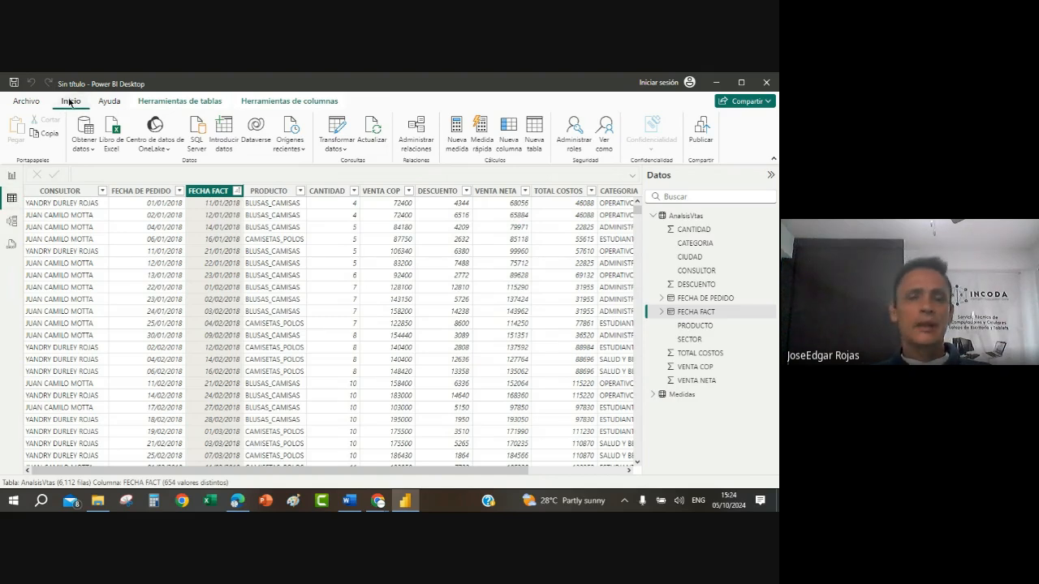
Step: Create a calculated table named Calendario and begin its formula with the CALENDAR function
left_click(533, 126)
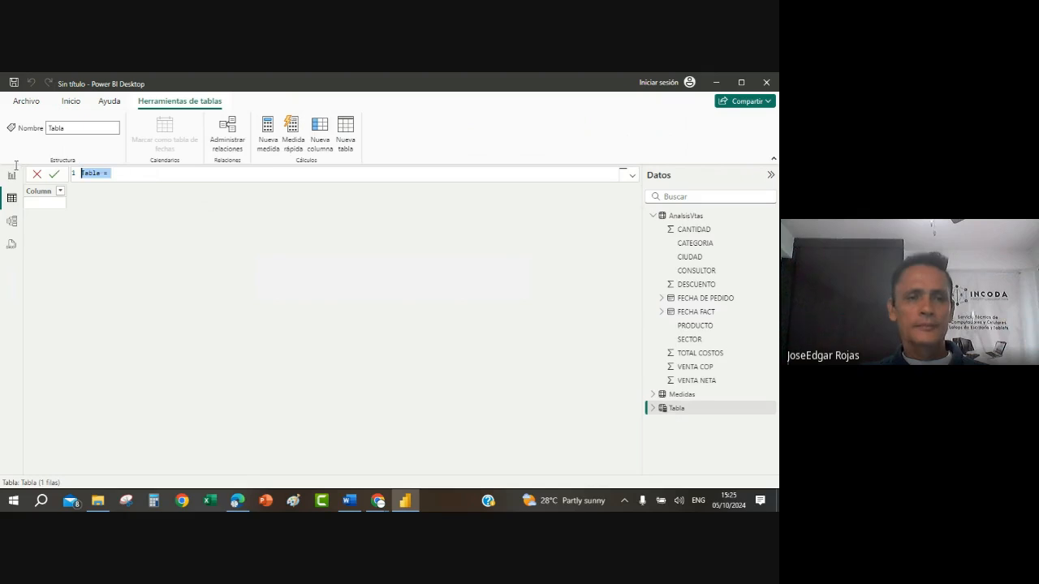
key("Delete")
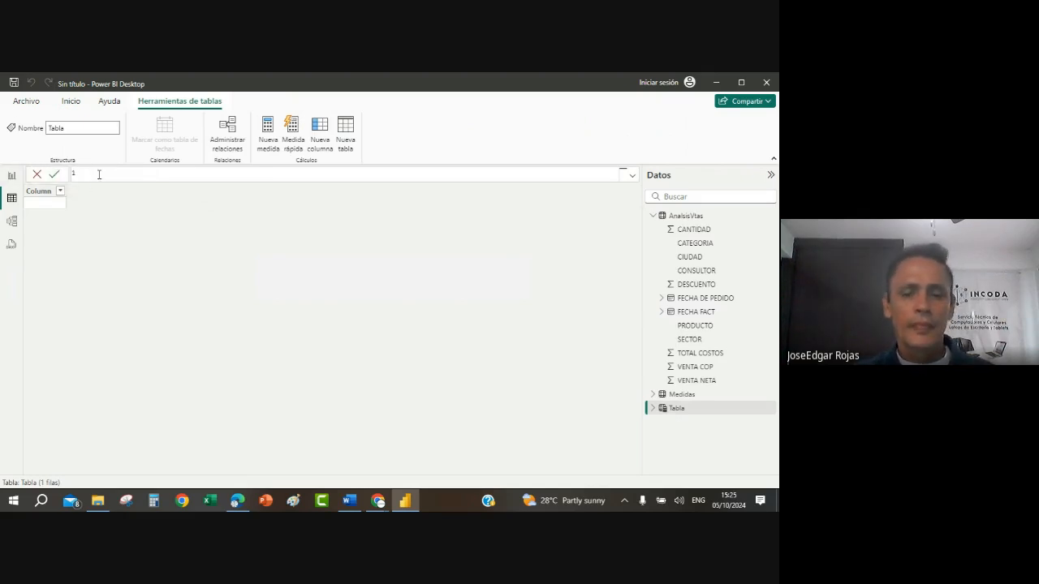
type("Calendario")
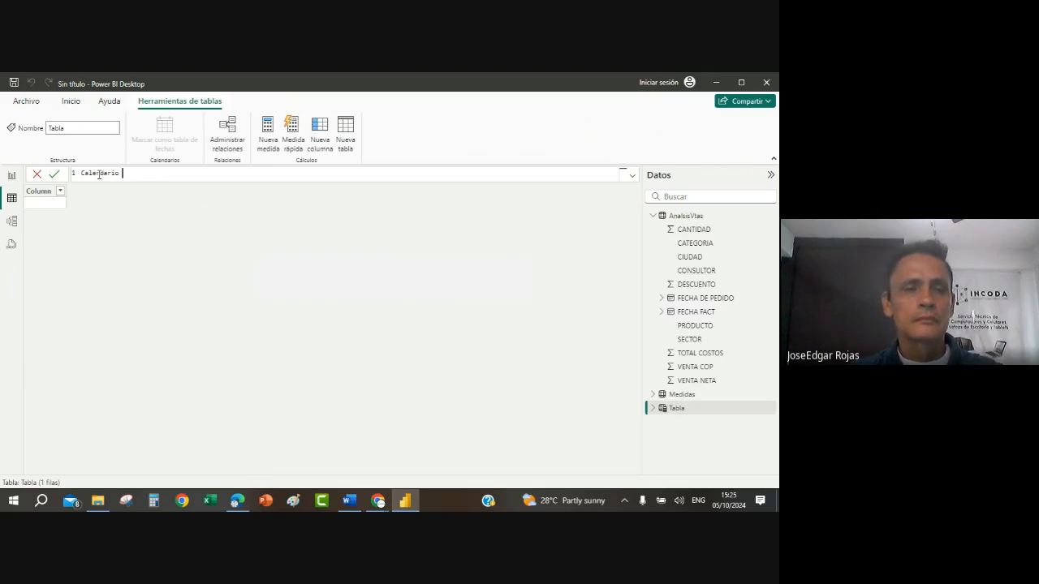
type(" = ")
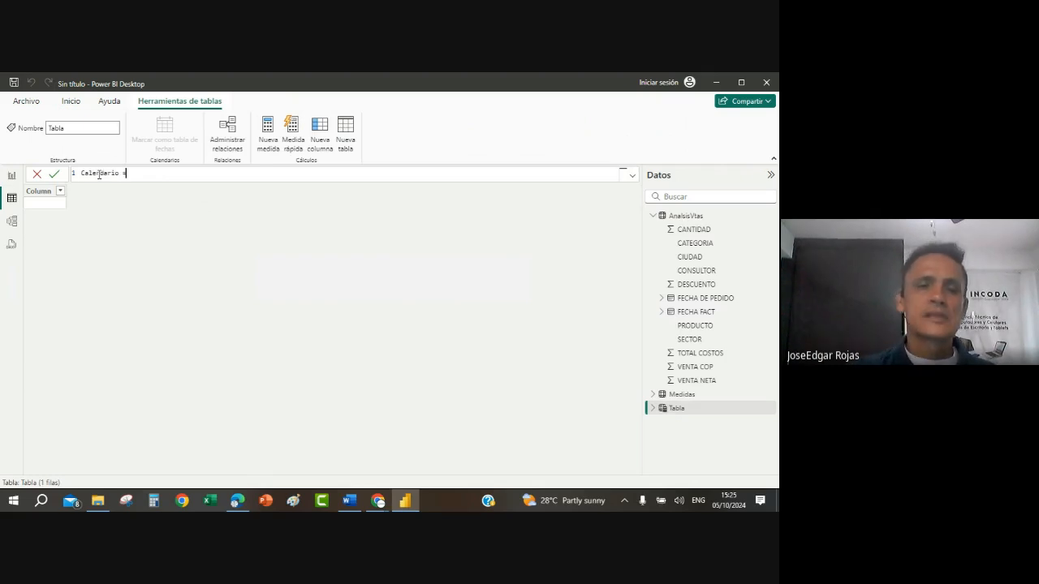
type("cale")
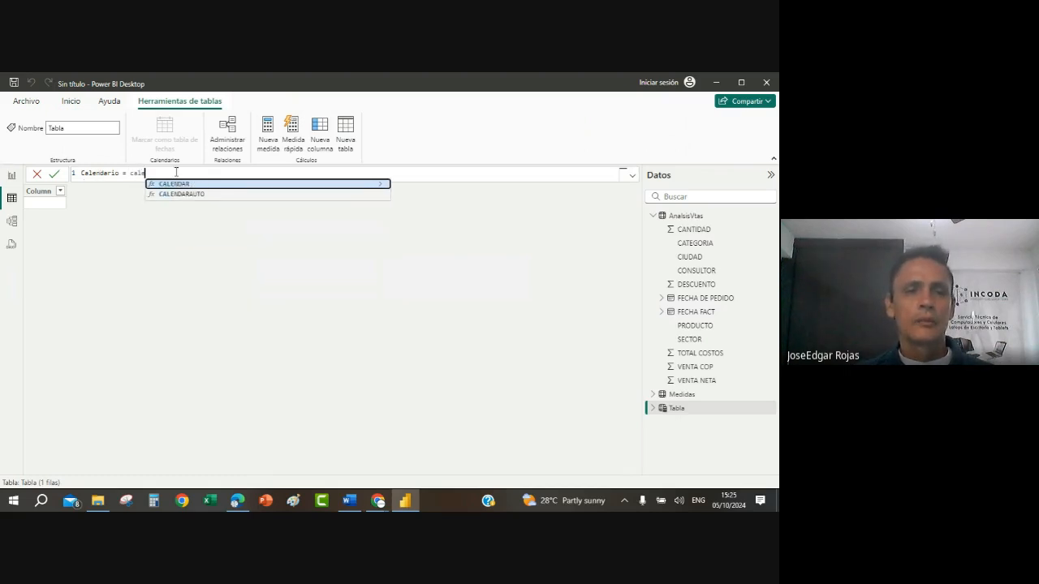
scroll(176, 172, "up", 6)
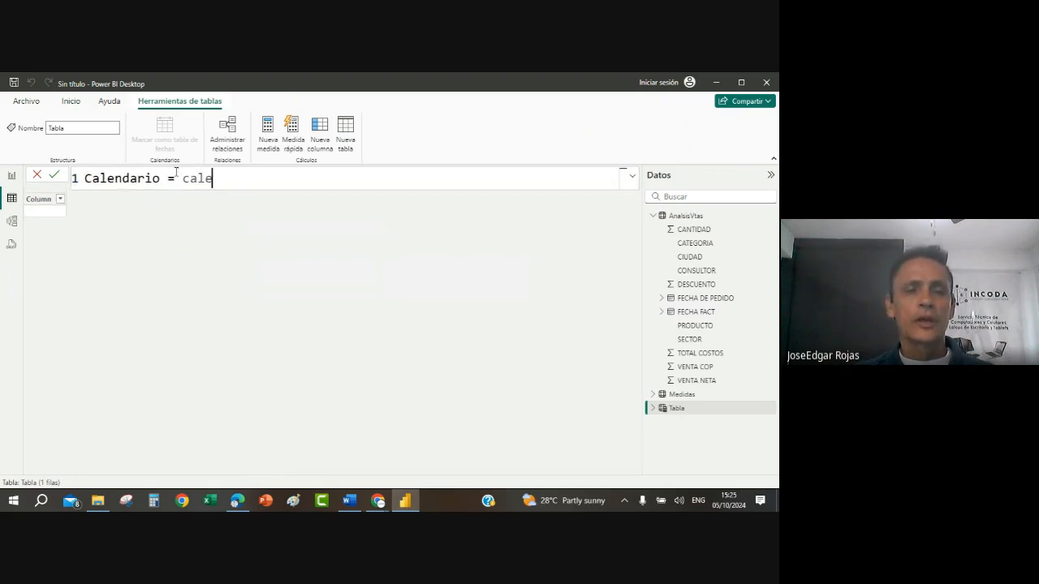
type("ndar")
left_click(317, 201)
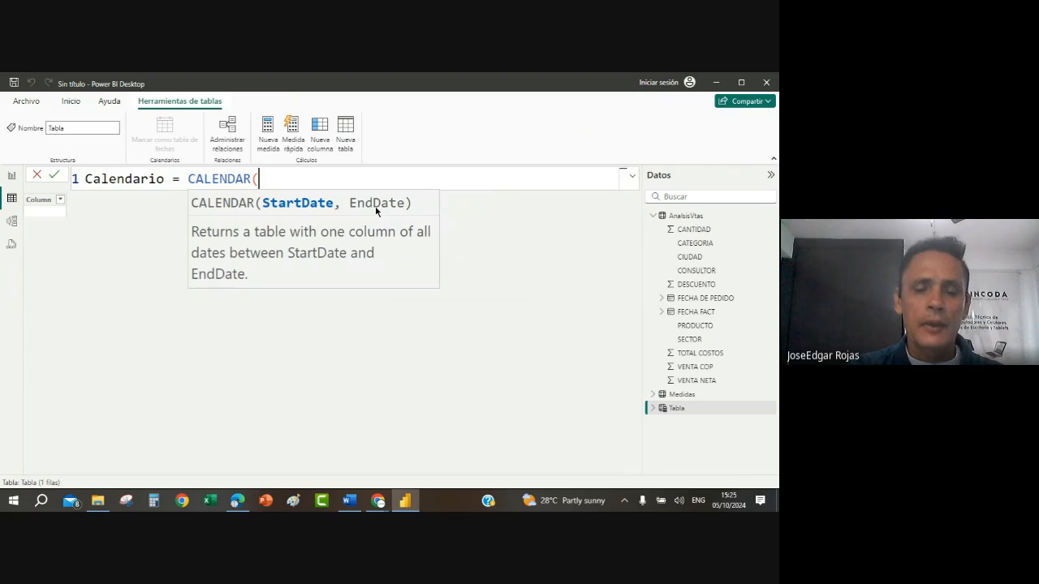
Step: Enter MIN(AnalsisVtas[FECHA FACT]) as the start date of the Calendario table's CALENDAR formula
type("min")
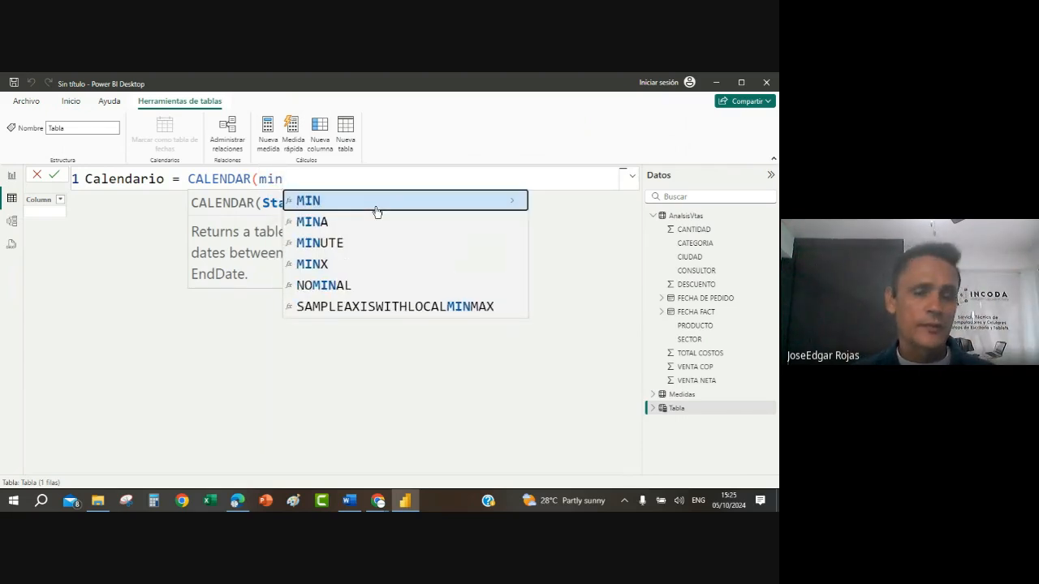
left_click(322, 204)
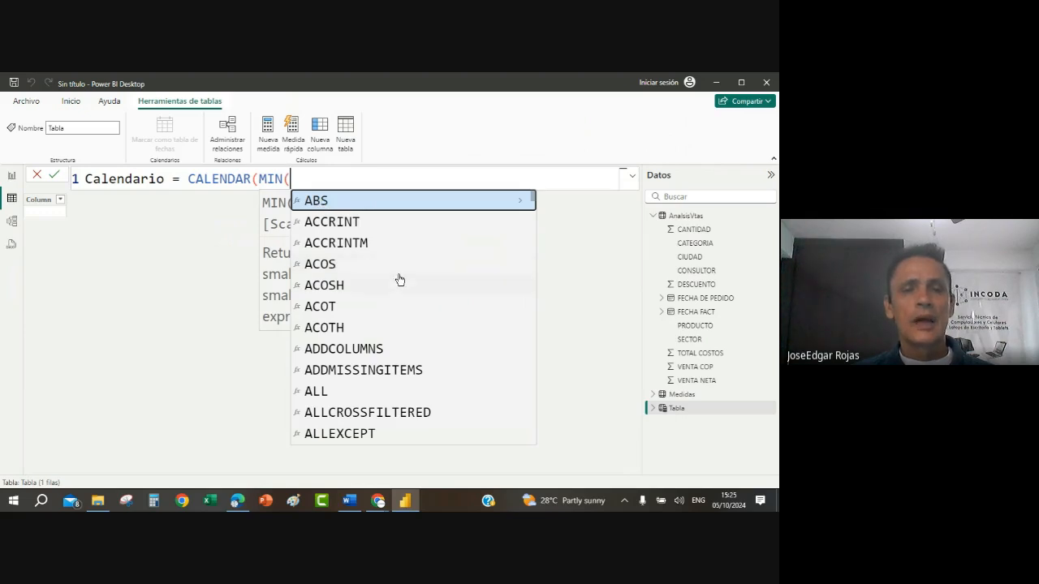
type("ana")
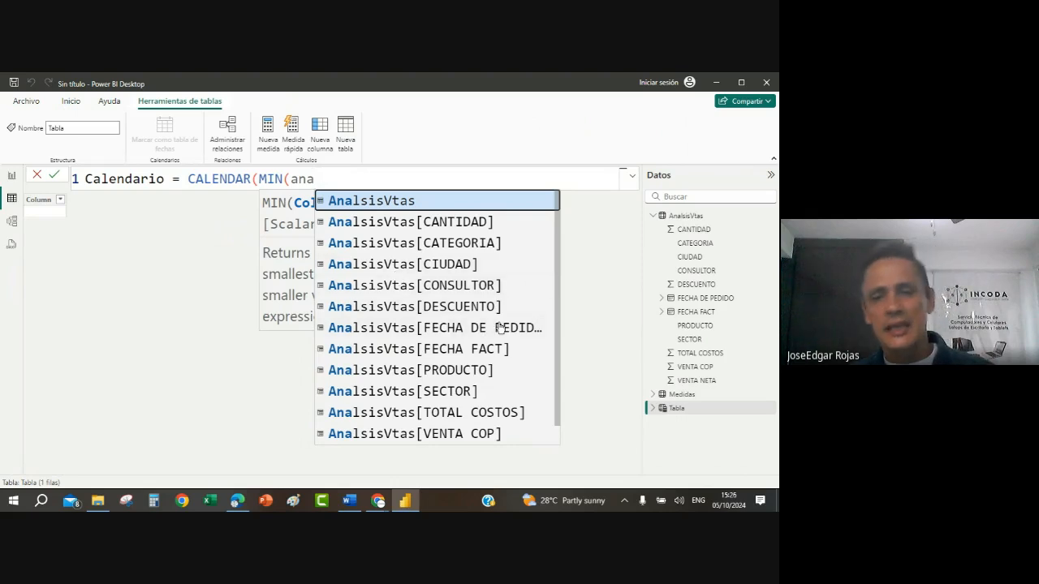
left_click(462, 351)
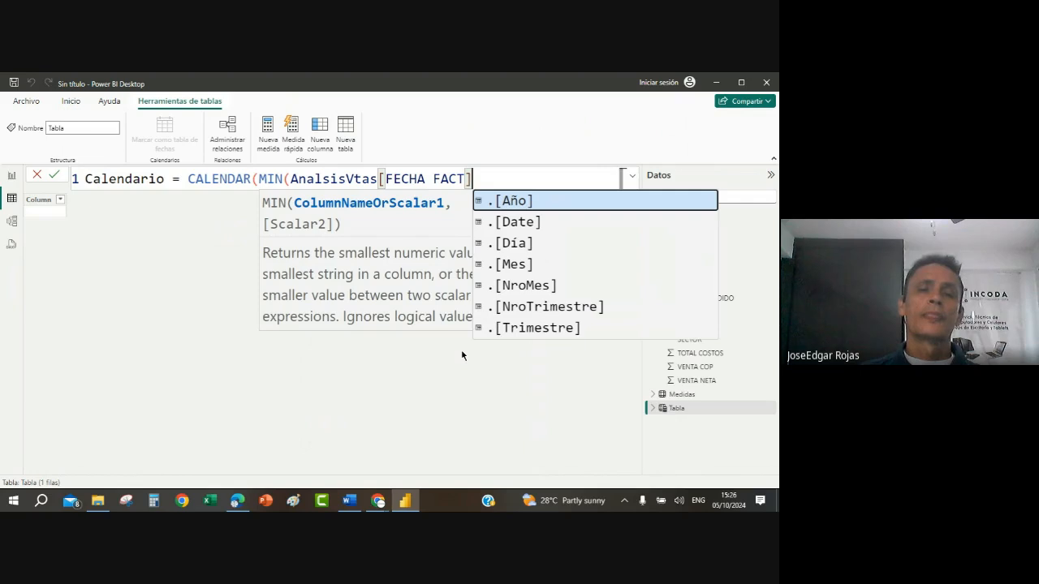
type(")")
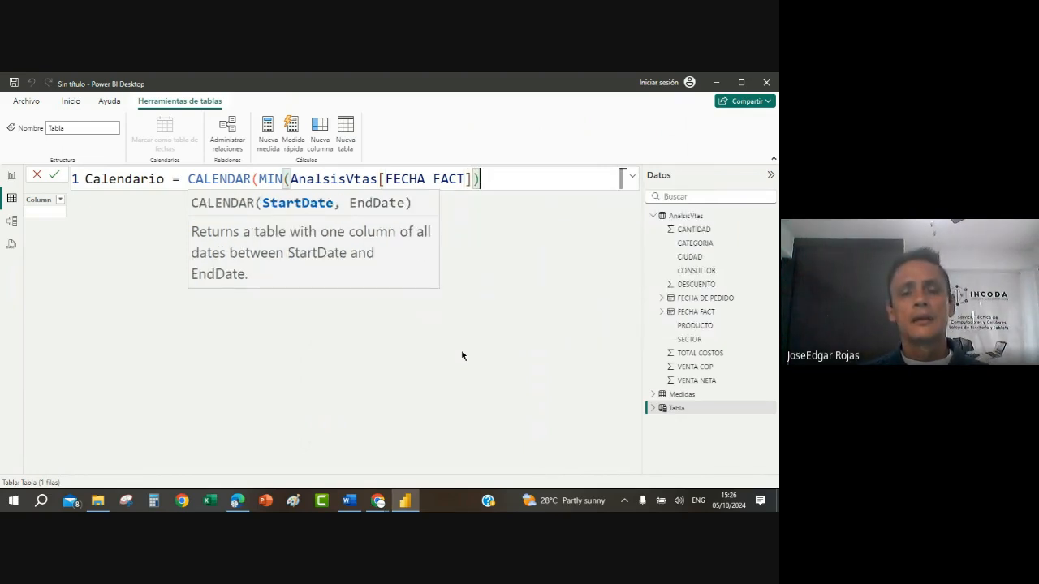
type(",")
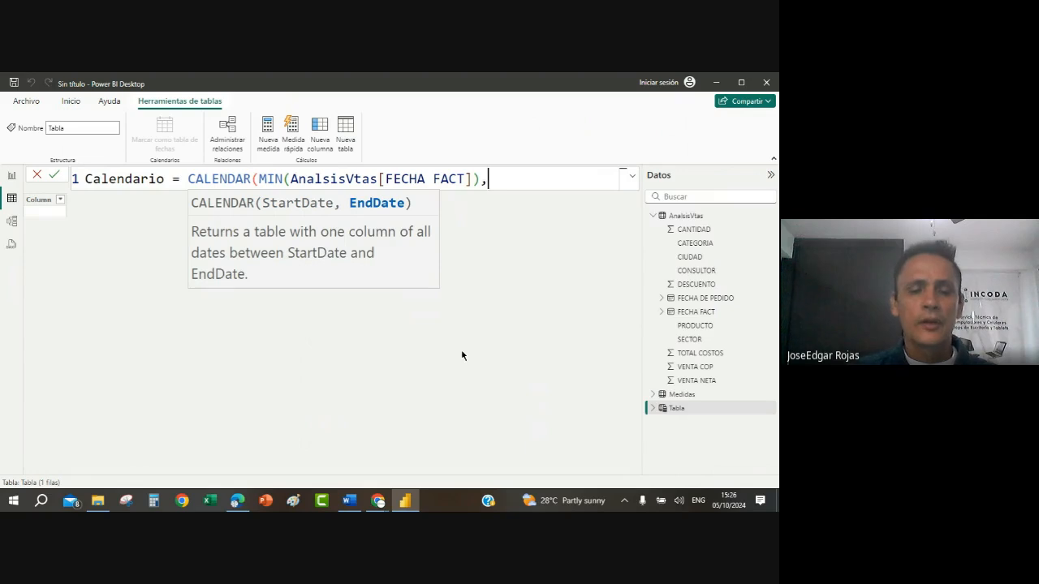
Step: Enter MAX(AnalsisVtas[FECHA FACT]) as the end date of the CALENDAR formula, close its parentheses and create the Calendario table
type("max")
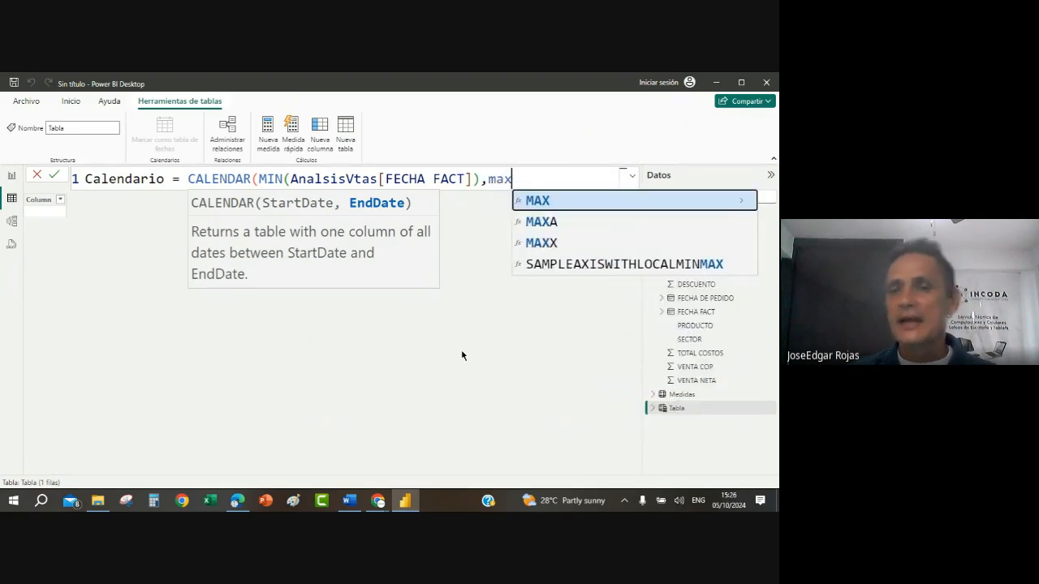
left_click(565, 203)
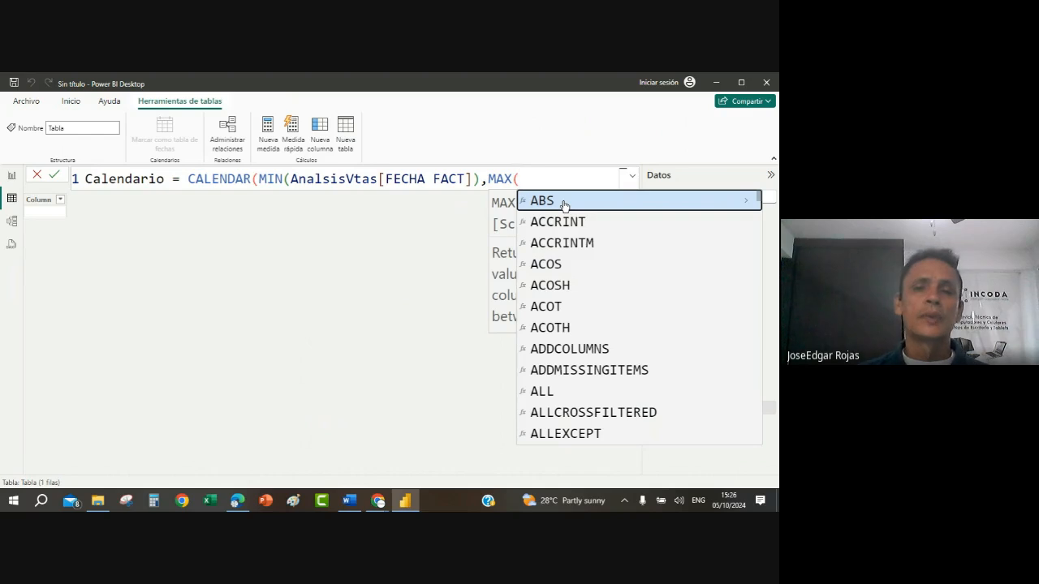
type("anan")
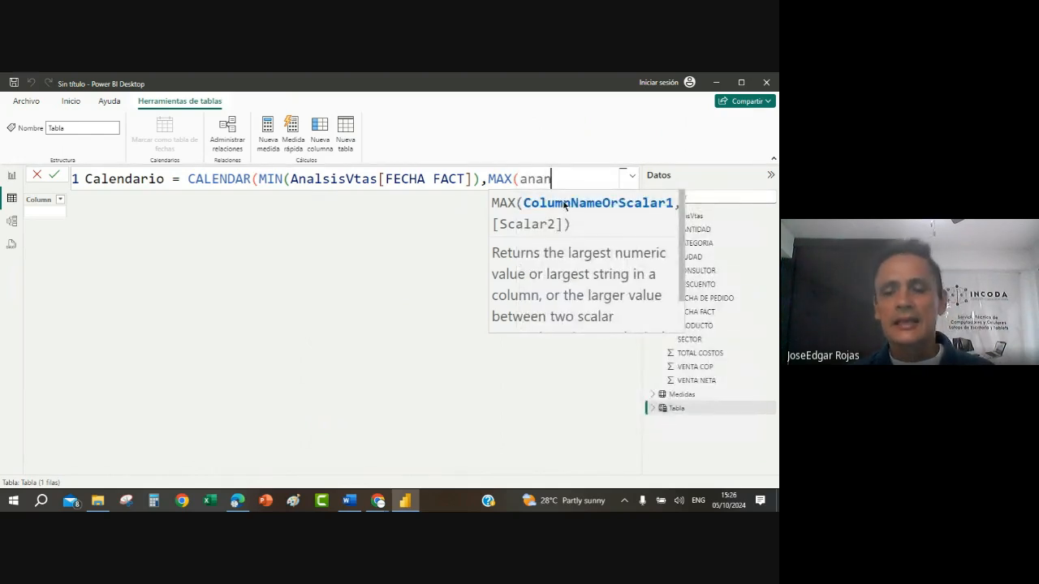
key("BackSpace")
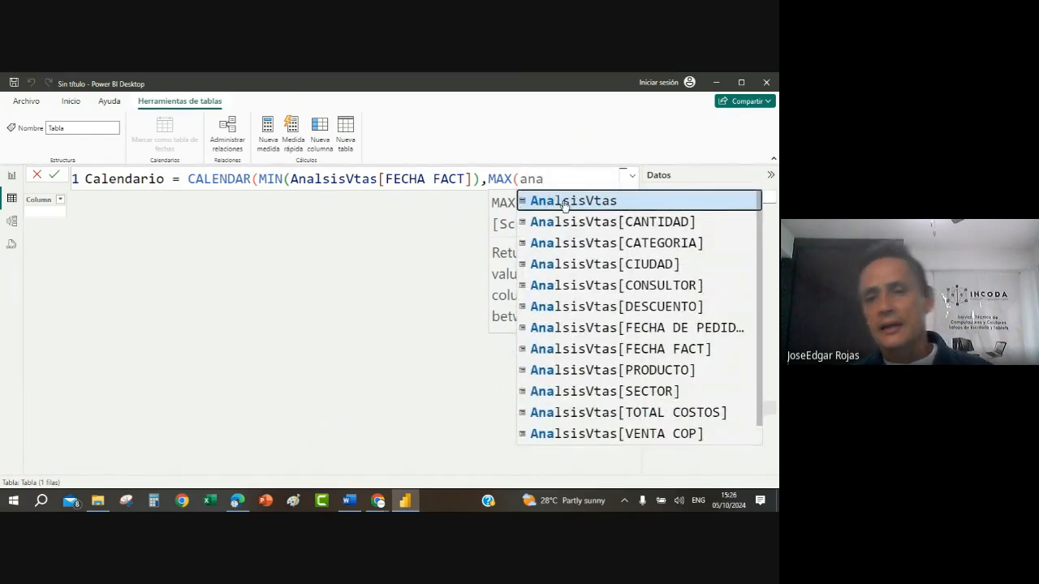
left_click(684, 351)
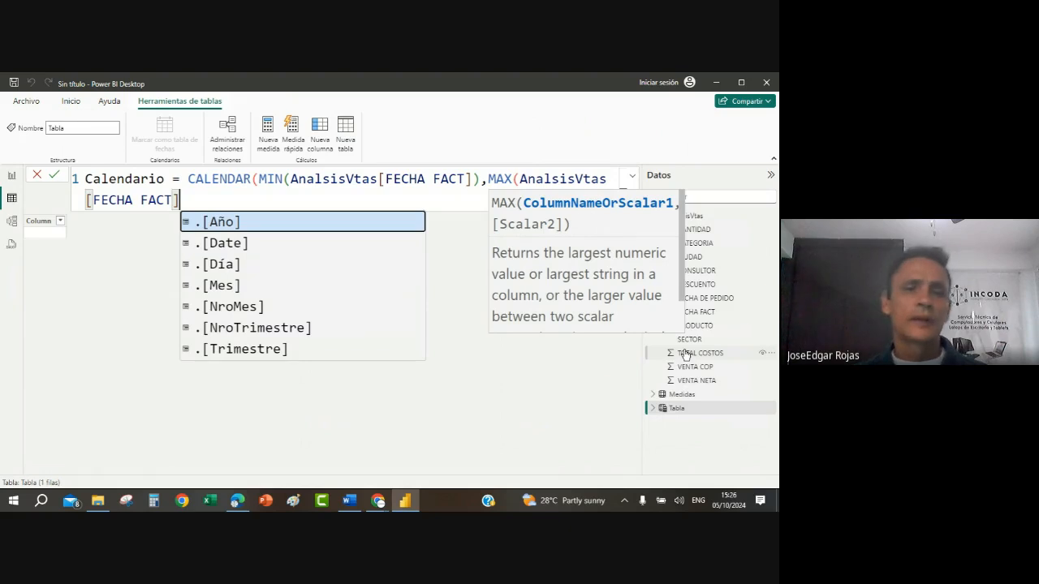
type(")")
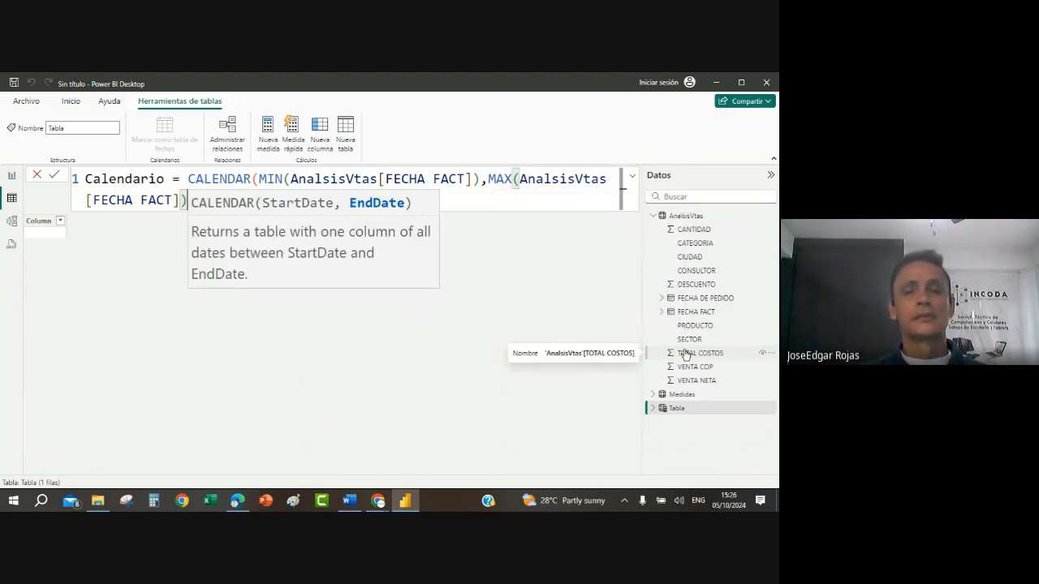
key("Escape")
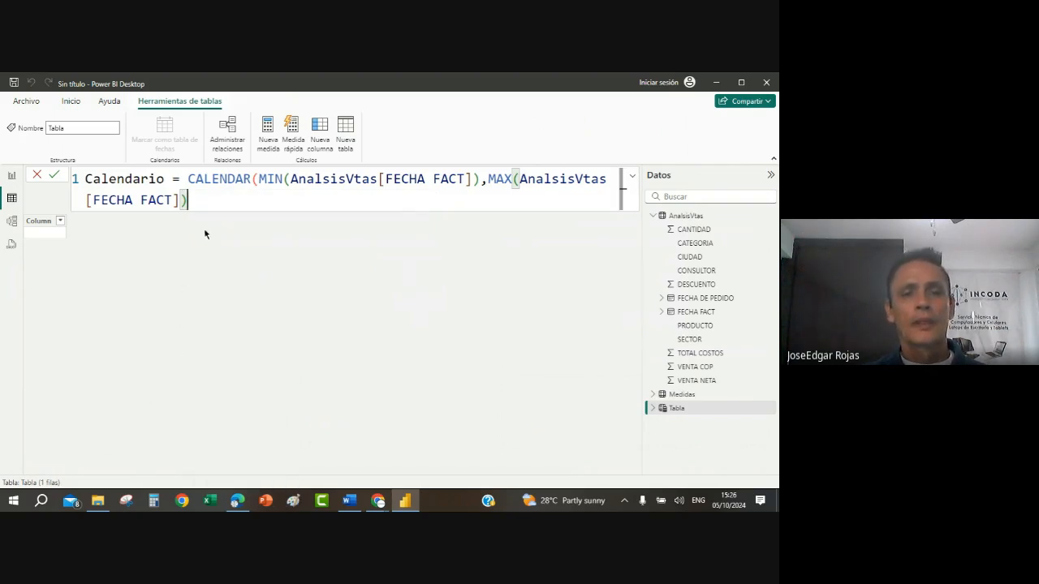
scroll(218, 196, "up", 3)
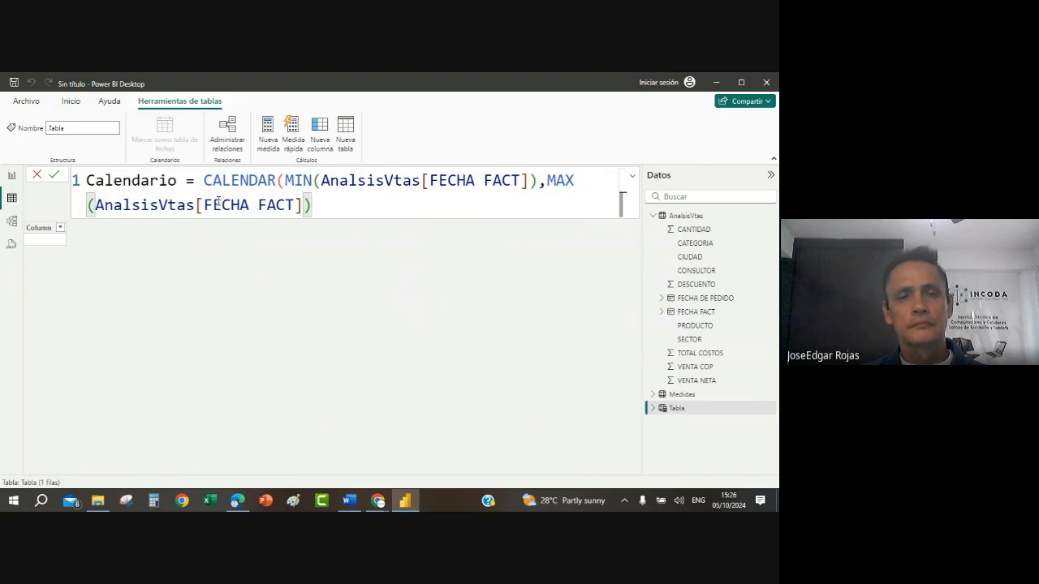
scroll(219, 200, "down", 4)
scroll(218, 200, "down", 2)
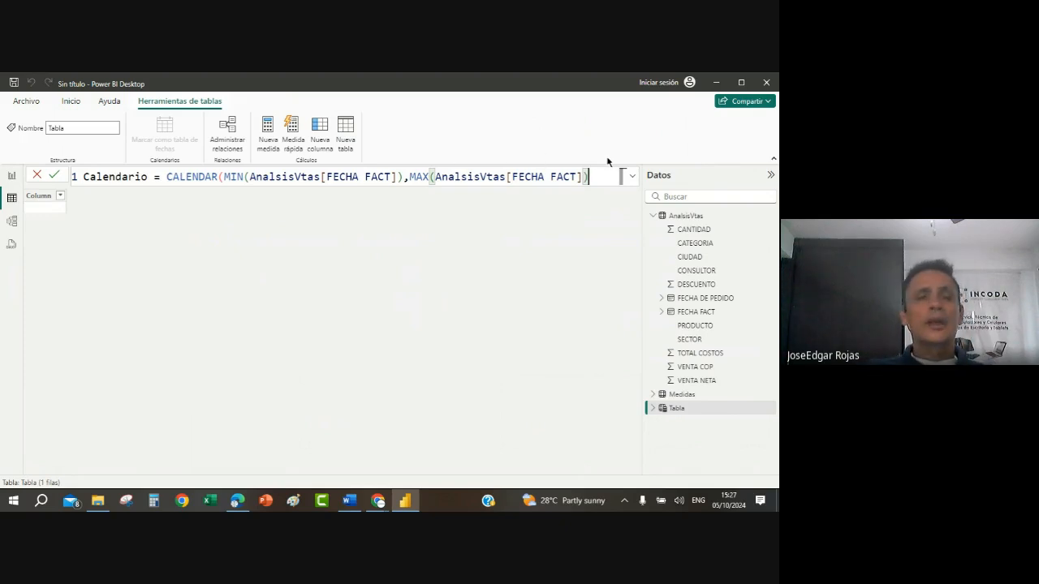
left_click(54, 176)
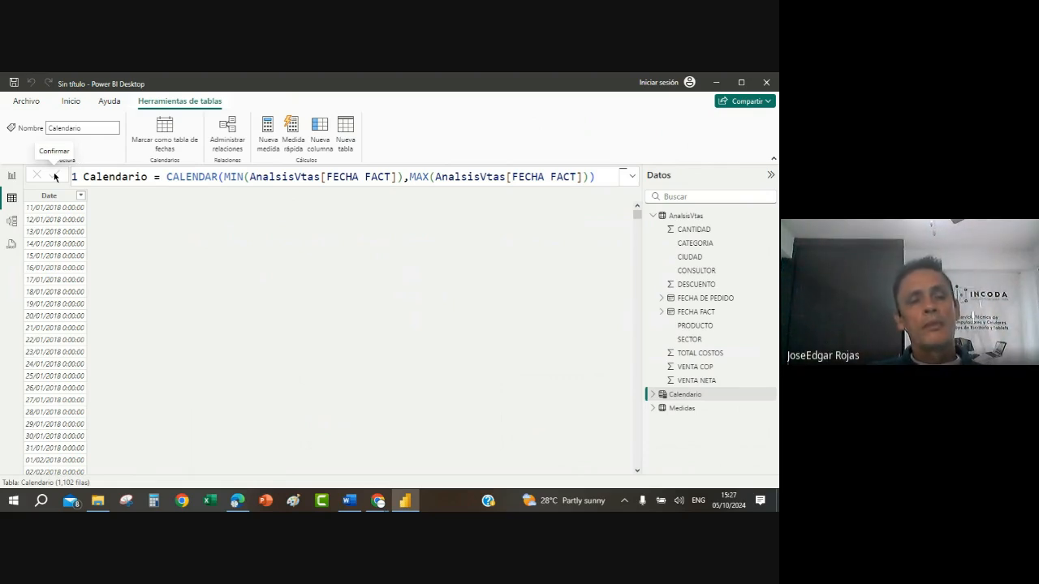
Step: Set the date format of the Calendario table's Date column to 14/03/2001 (dd/mm/yyyy)
left_click(49, 235)
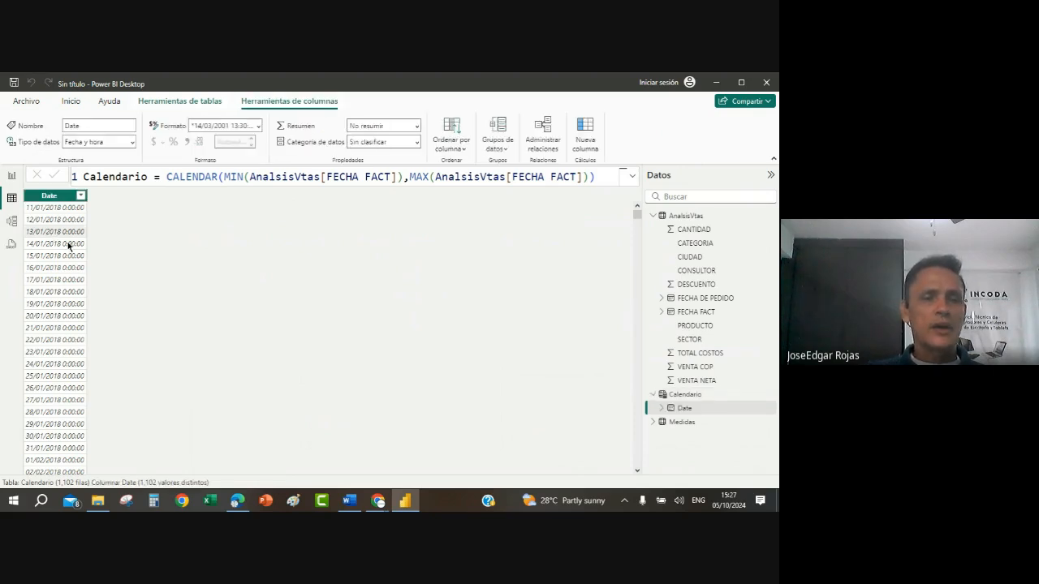
left_click(258, 126)
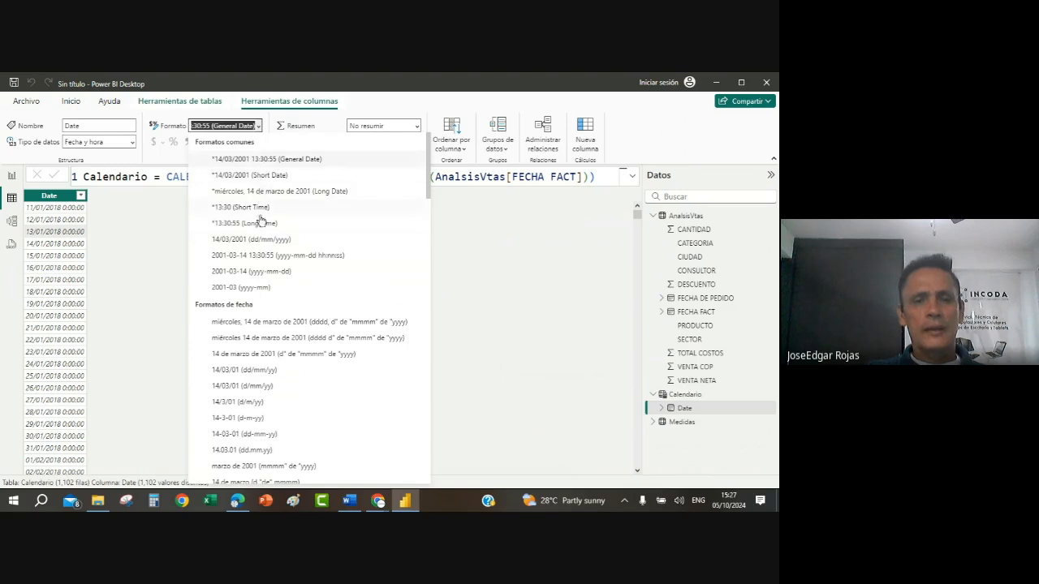
left_click(262, 241)
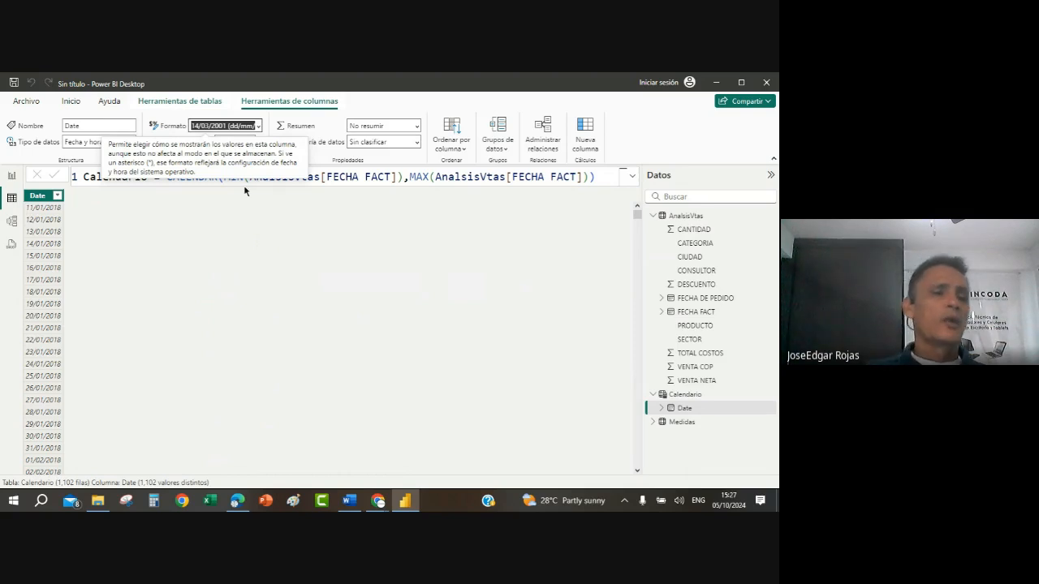
Step: Rename the Calendario table's Date column as FECHA FACT
right_click(41, 202)
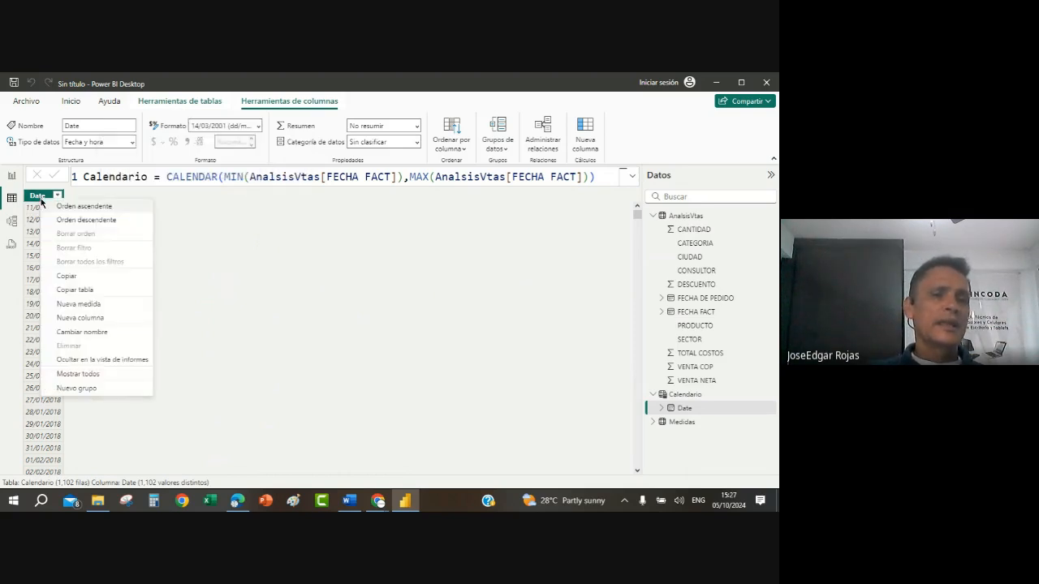
left_click(120, 333)
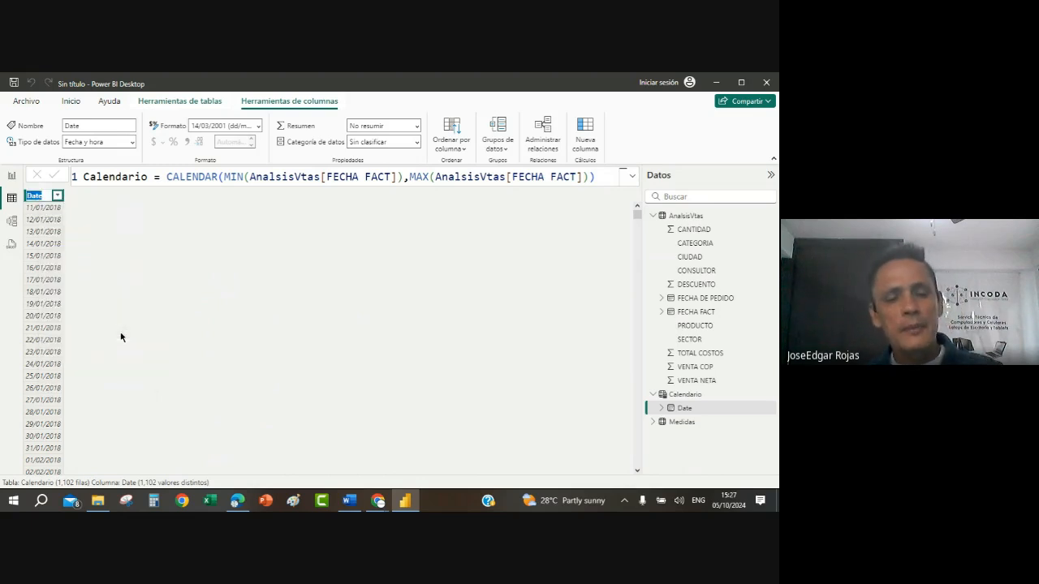
type("FECHA")
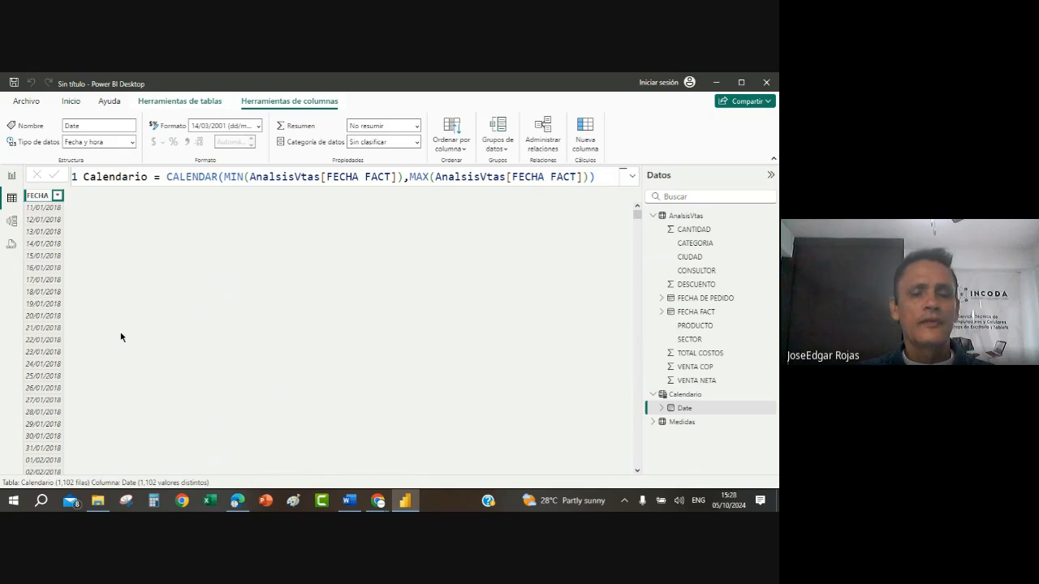
type(" FACT")
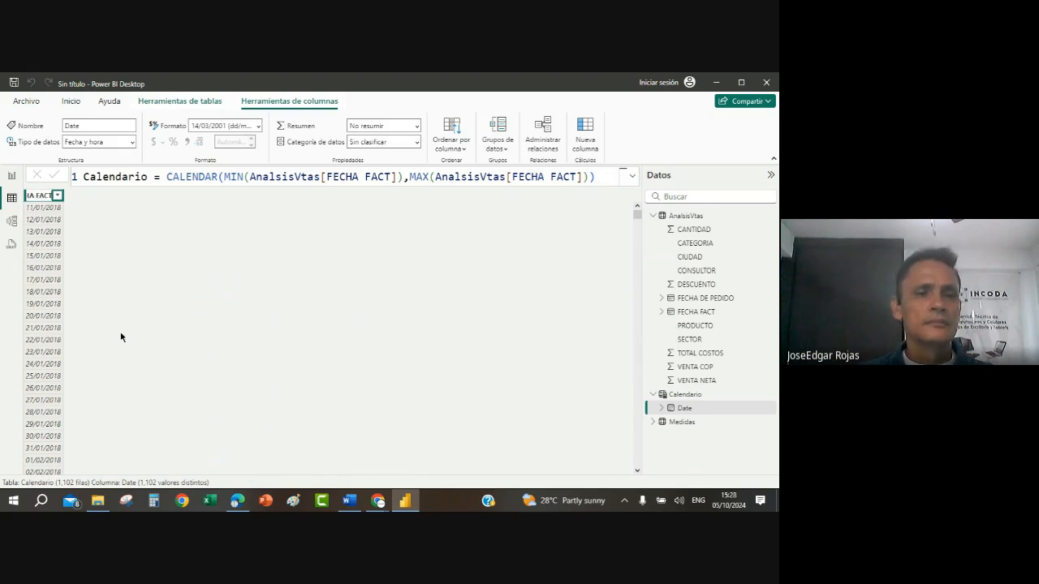
key("Return")
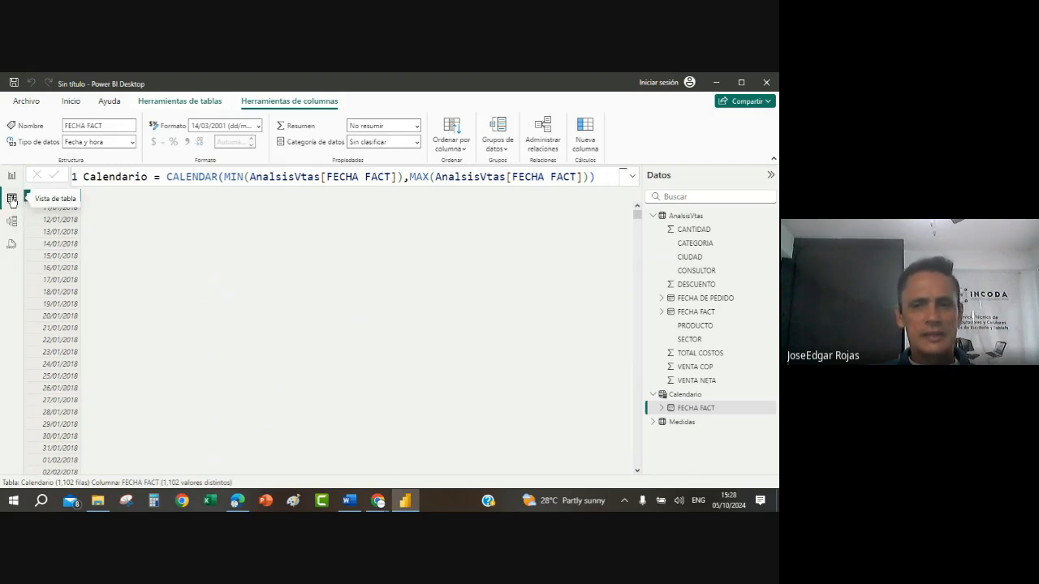
Step: Collapse the AnalsisVtas field list and expand the date hierarchy of Calendario's FECHA FACT column to examine its levels
left_click(653, 215)
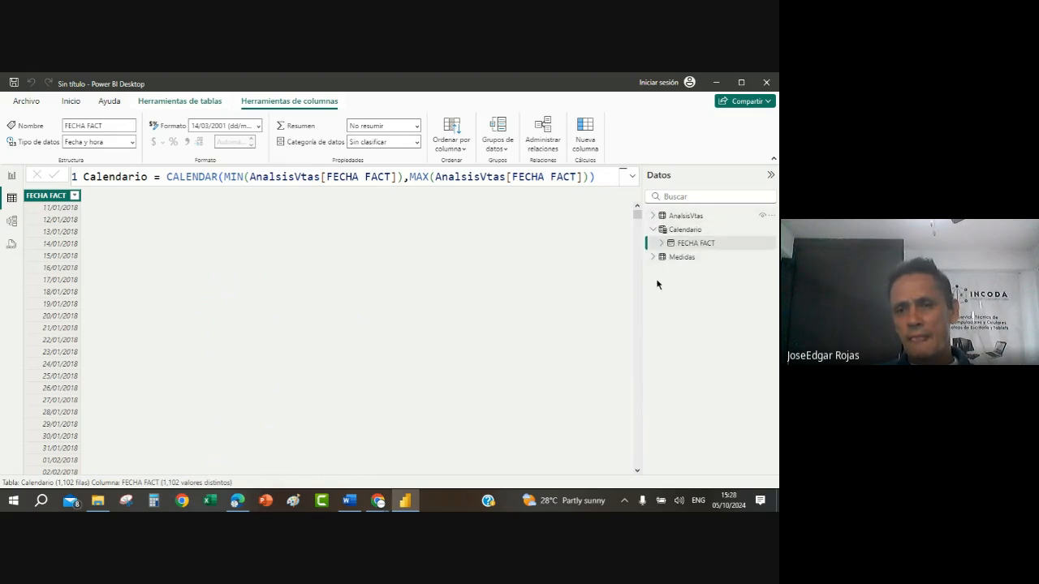
left_click(653, 229)
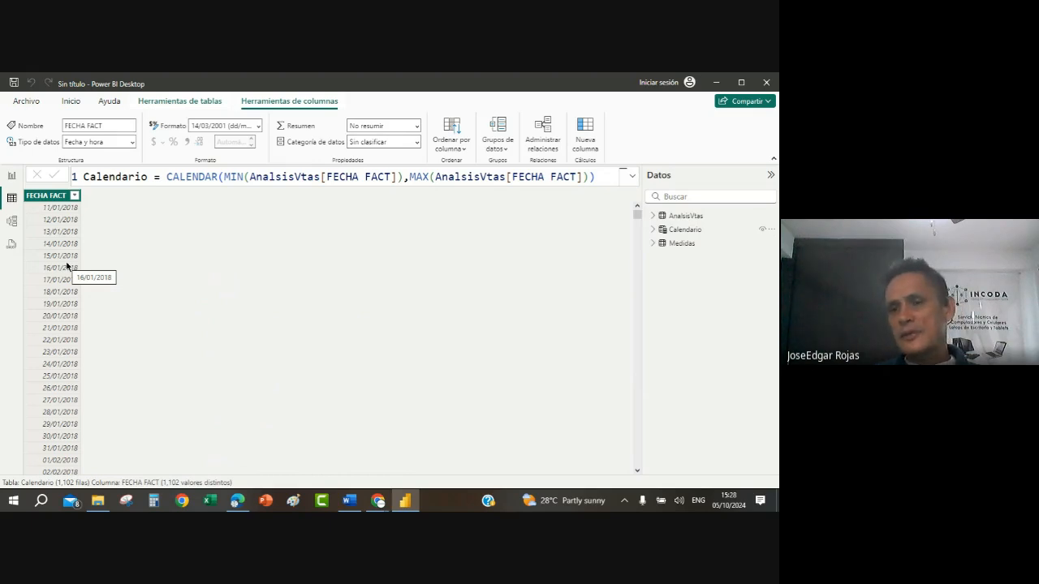
left_click(654, 231)
left_click(662, 244)
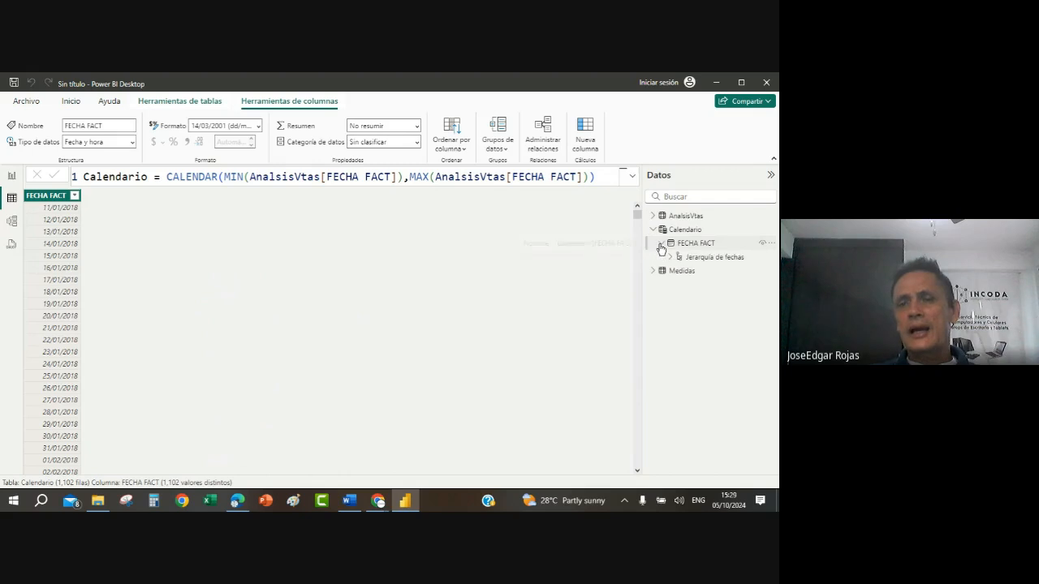
left_click(670, 258)
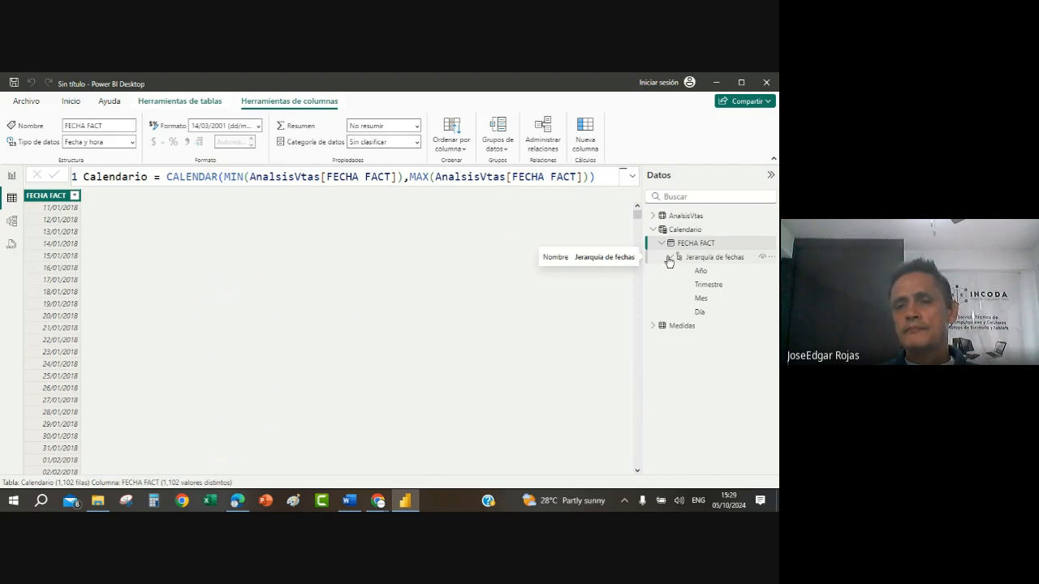
left_click(662, 244)
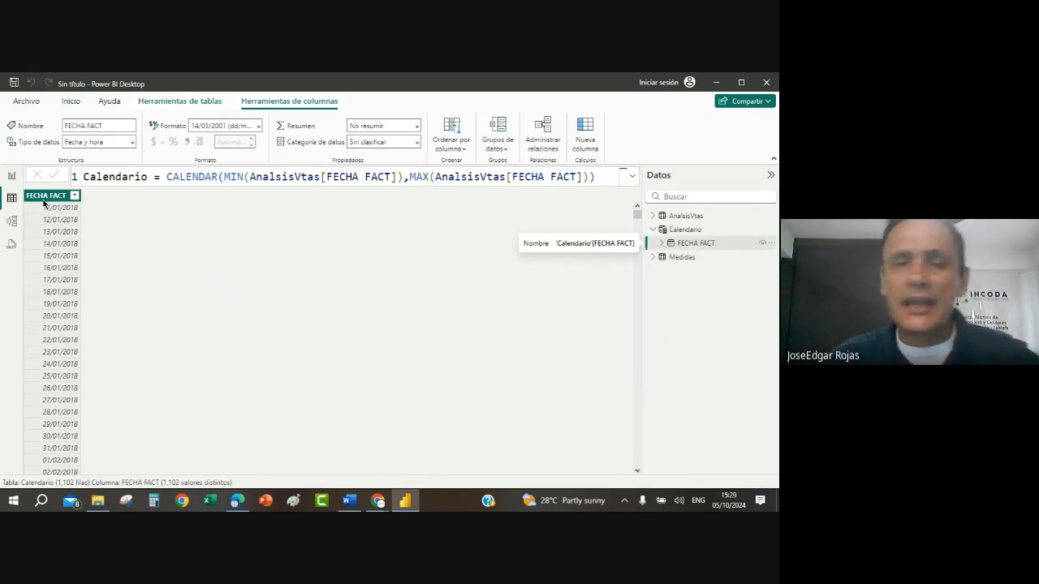
left_click(661, 244)
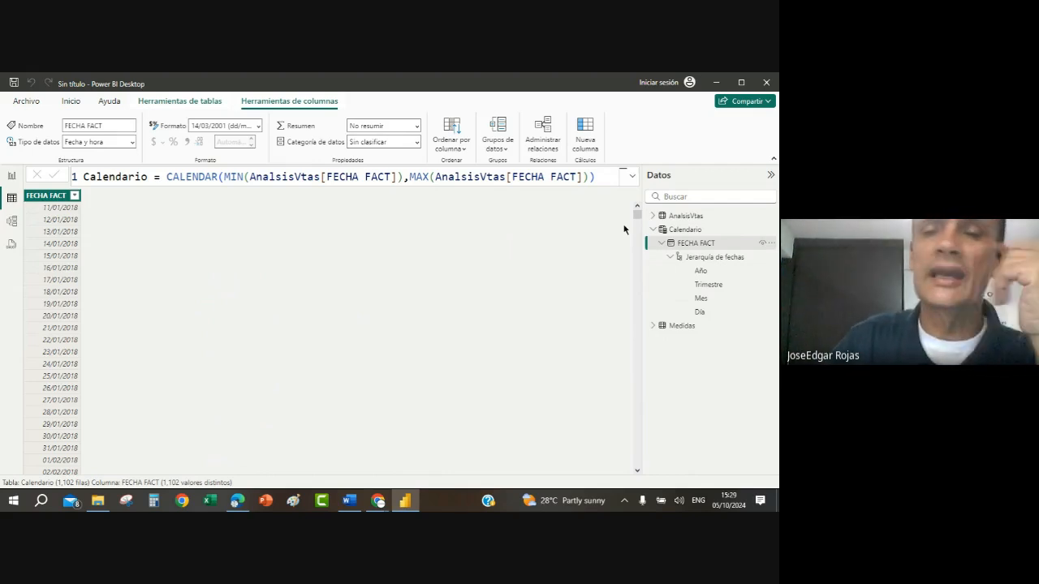
Step: Rearrange the model diagram with the side panes collapsed, placing Calendario beside AnalsisVtas and Medidas on the far side of Calendario
left_click(13, 231)
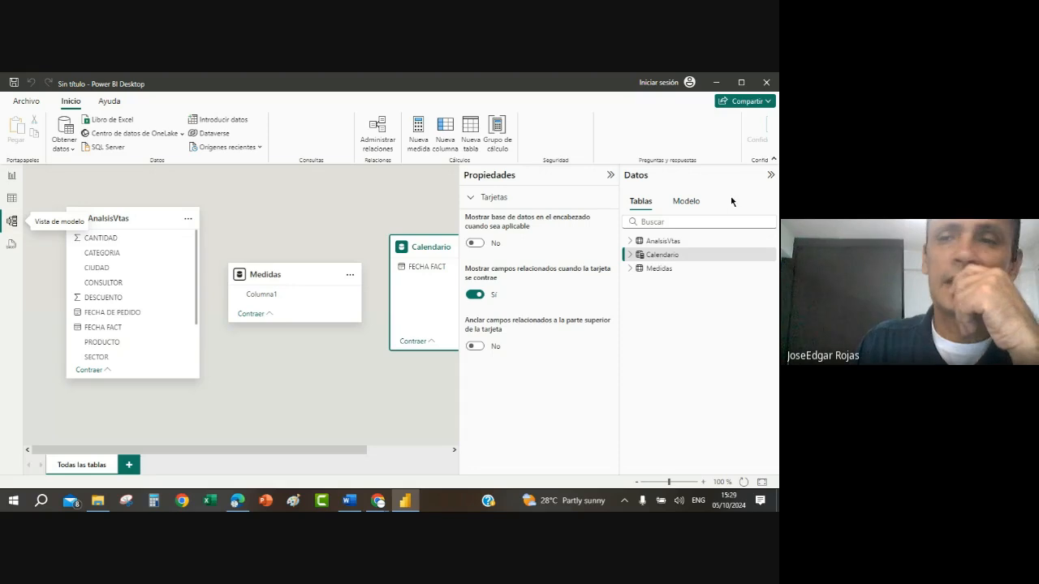
left_click(771, 176)
left_click(751, 177)
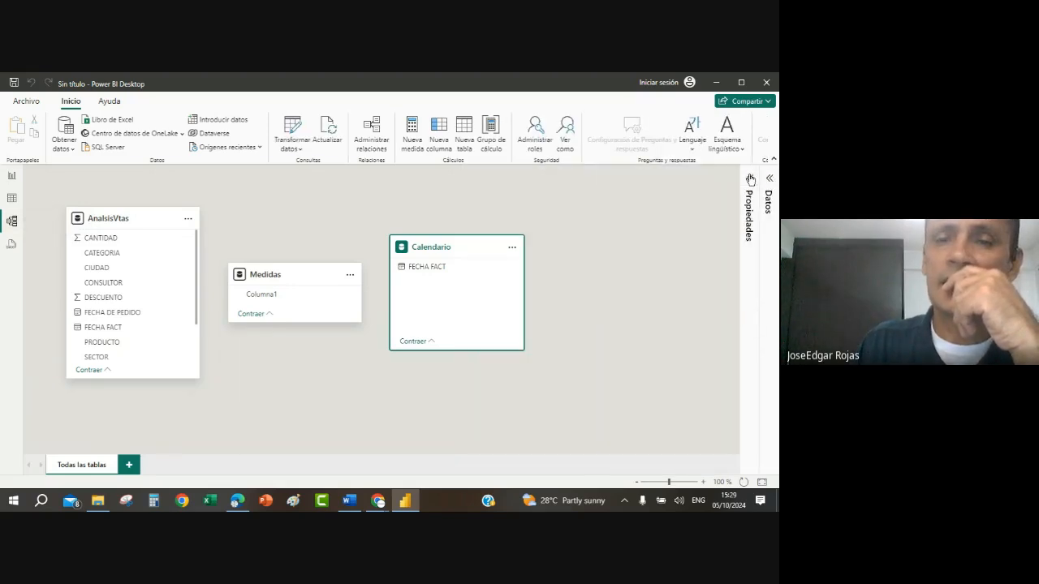
left_click_drag(290, 277, 630, 219)
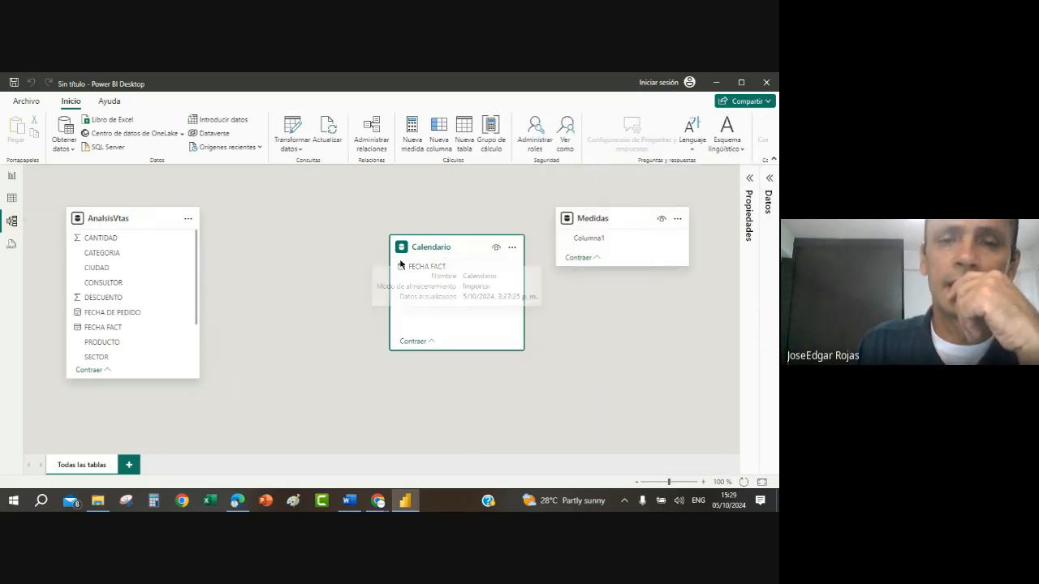
left_click_drag(438, 246, 303, 223)
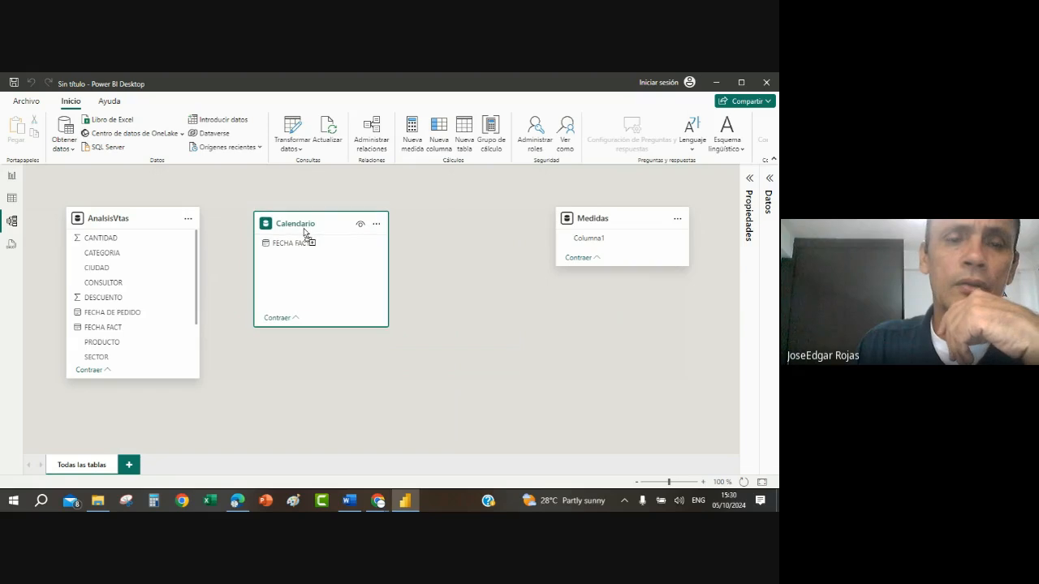
Step: Create an active one-to-many (1:*) relationship from Calendario's FECHA FACT to AnalsisVtas's FECHA FACT with single cross-filter direction, and review it in the model
left_click(290, 245)
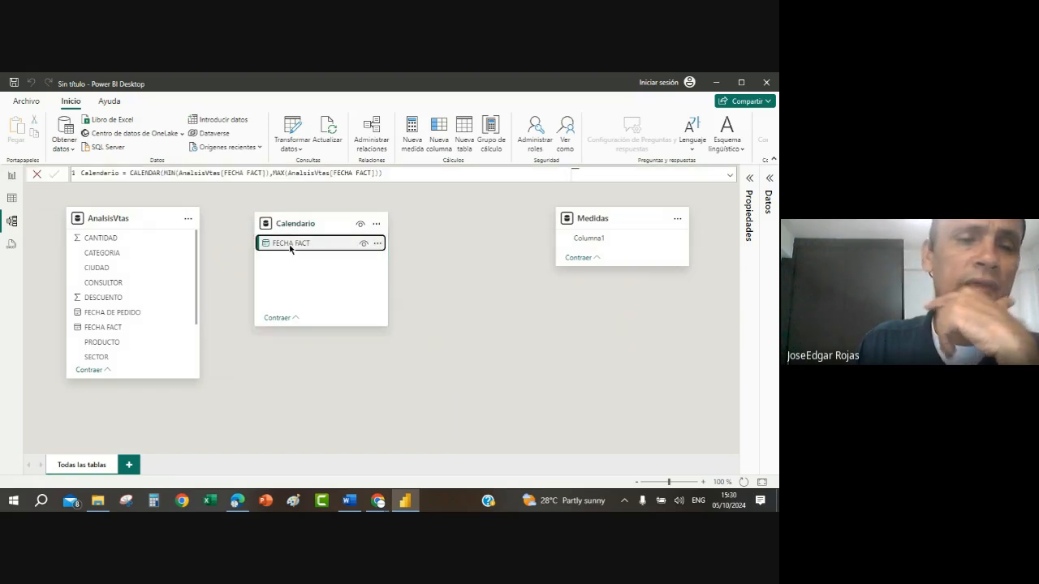
left_click_drag(290, 248, 114, 331)
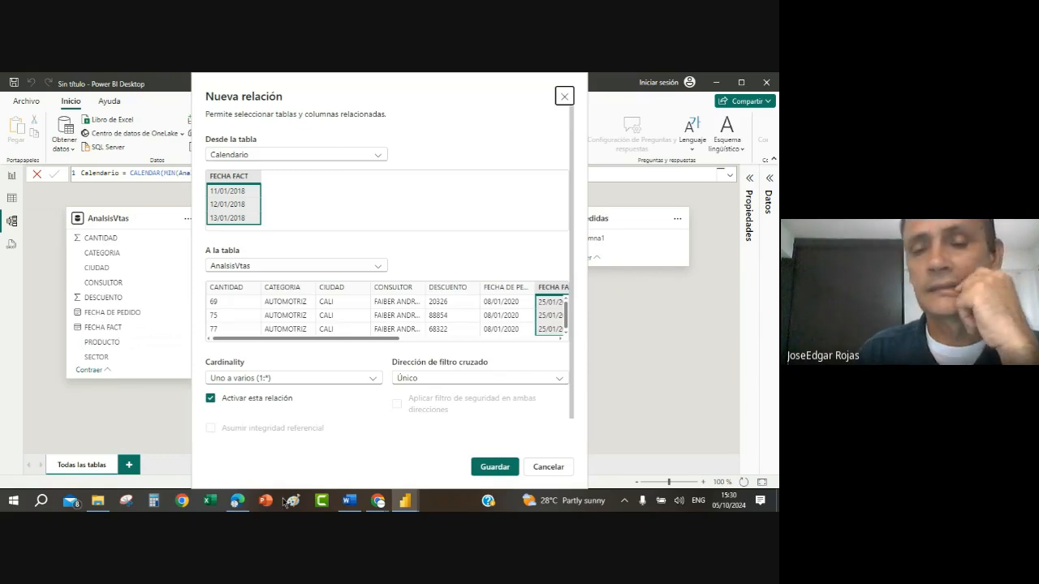
left_click(496, 467)
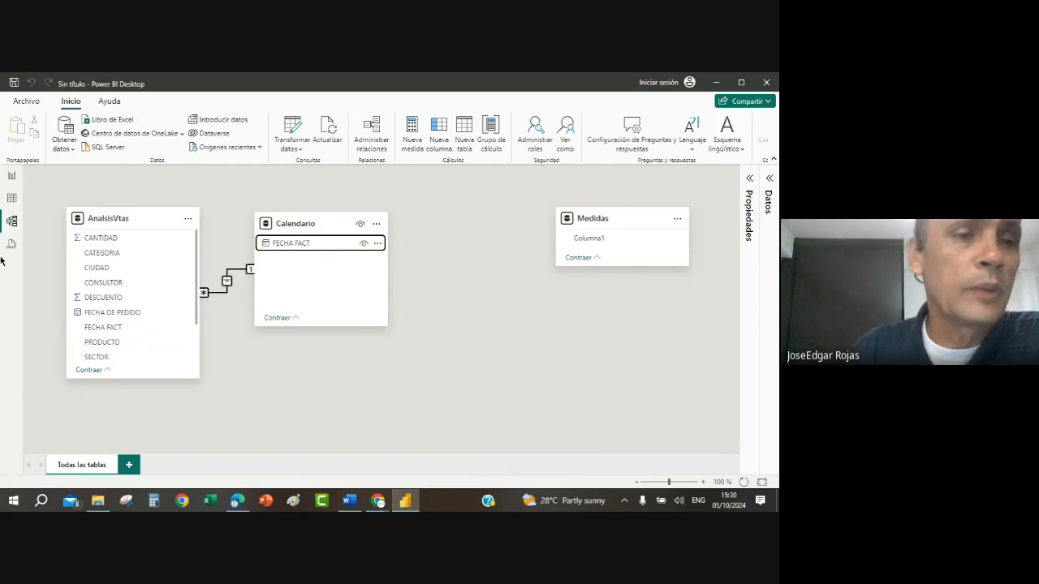
left_click(11, 199)
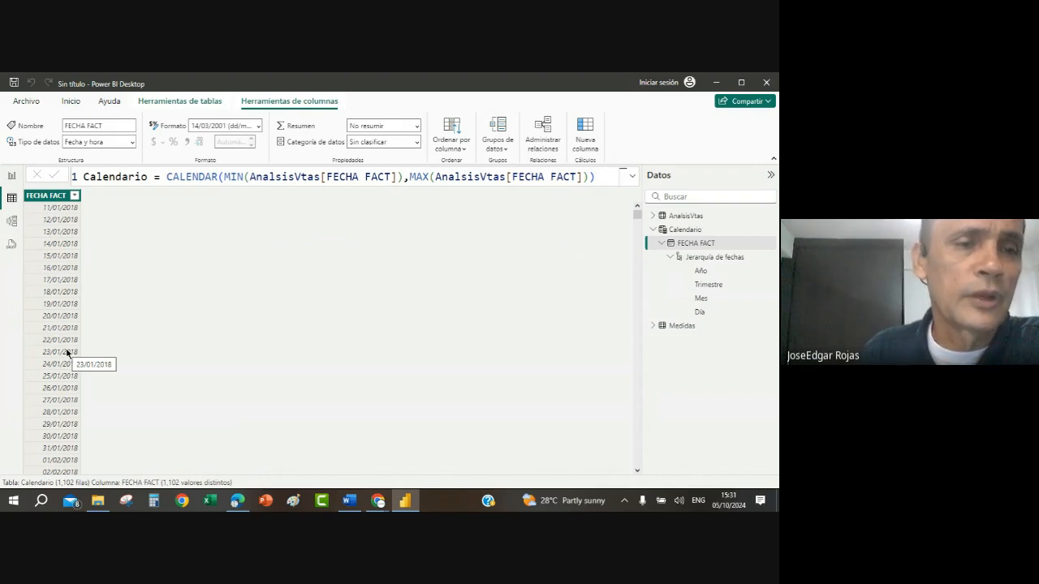
left_click(12, 221)
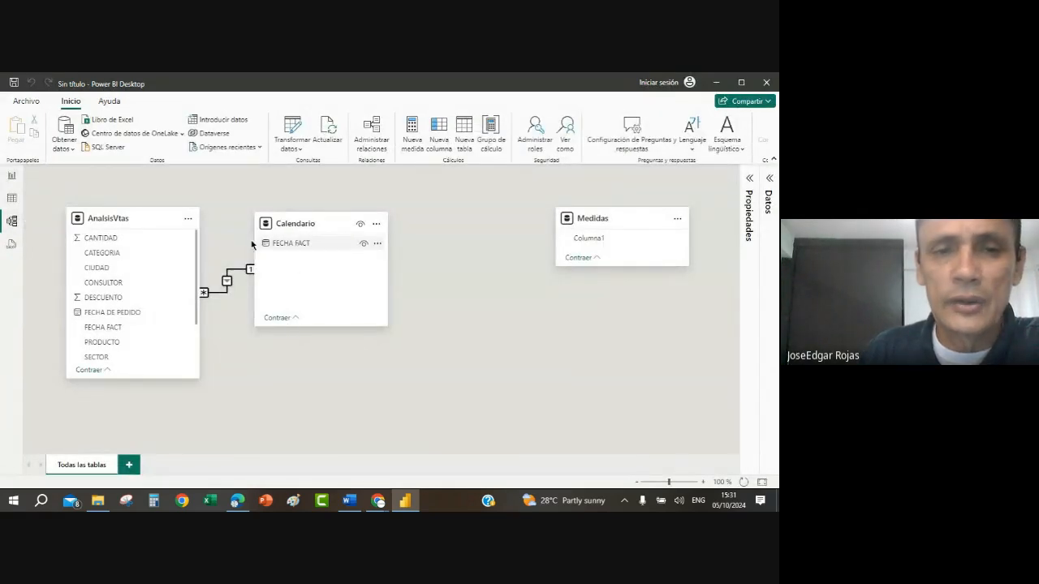
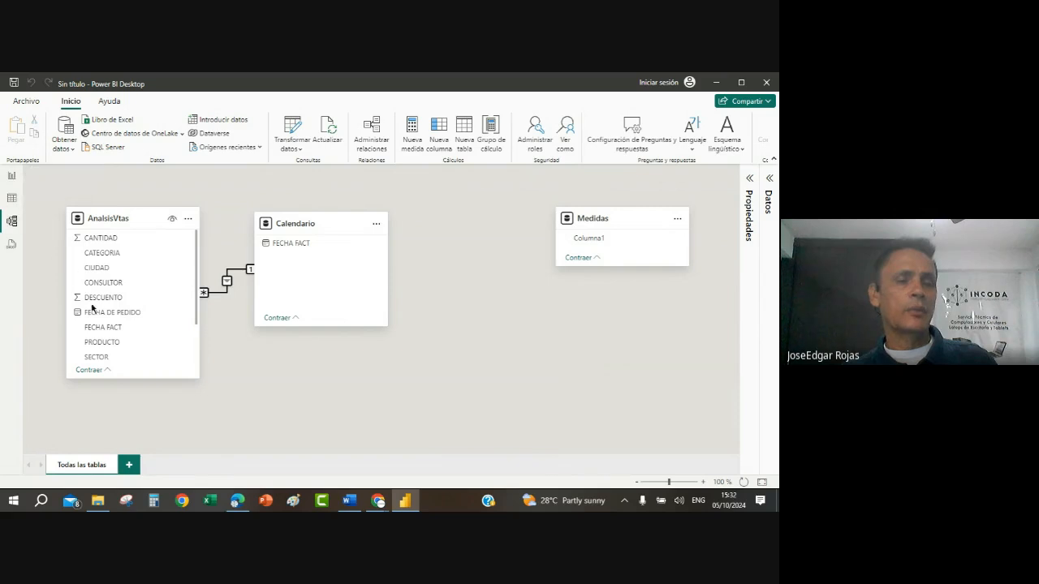
Step: In the table view, add a calculated column to Calendario with the formula AÑO = YEAR(Calendario[FECHA FACT])
left_click(12, 199)
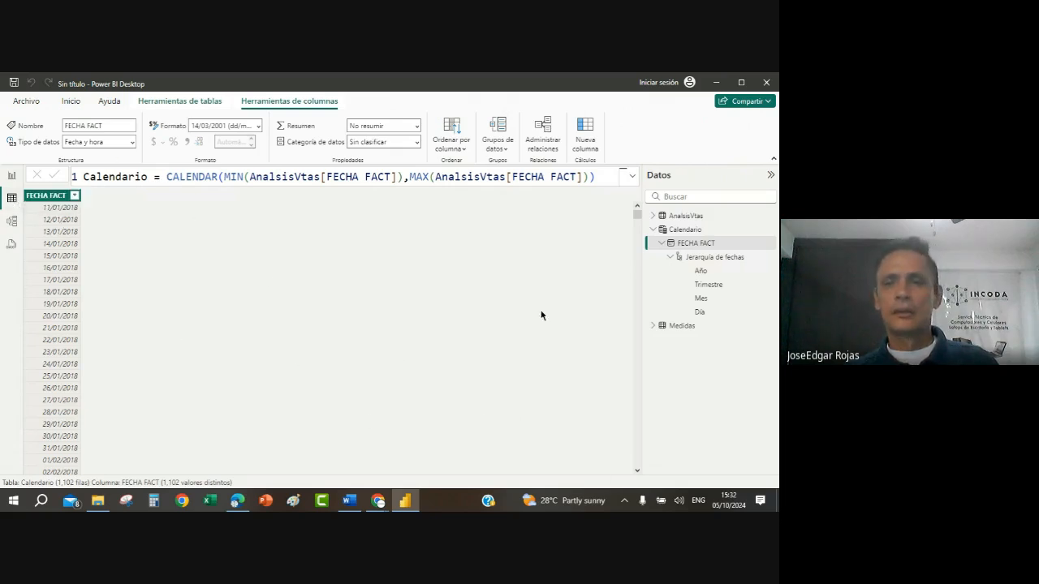
left_click(581, 128)
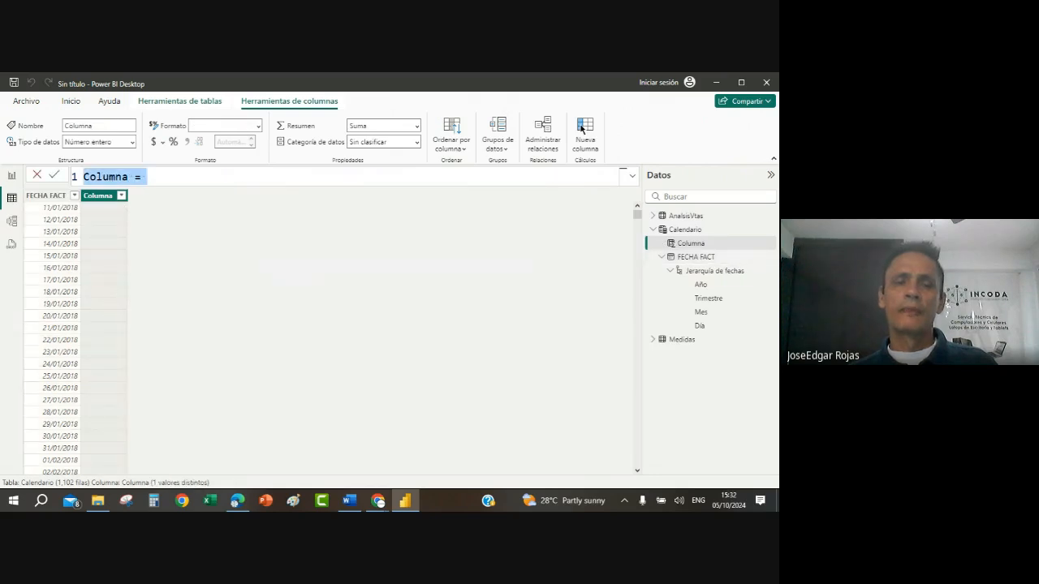
key("BackSpace")
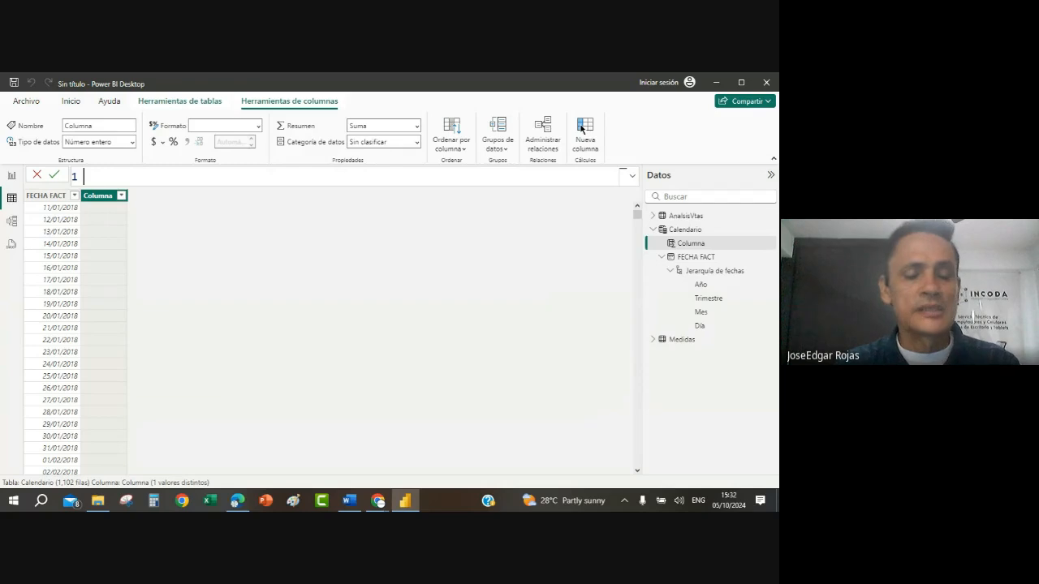
type("A")
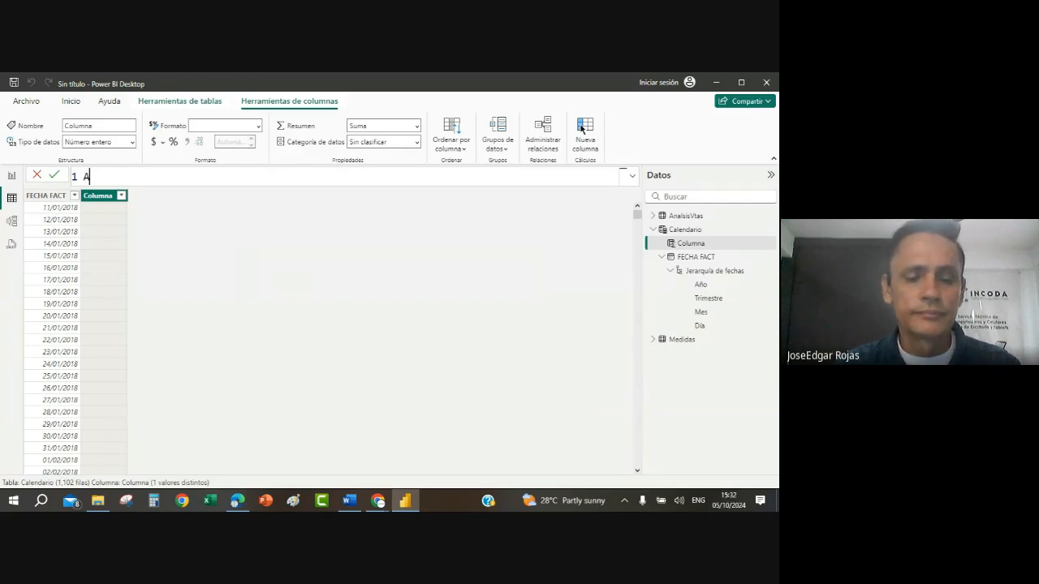
type("Ñ")
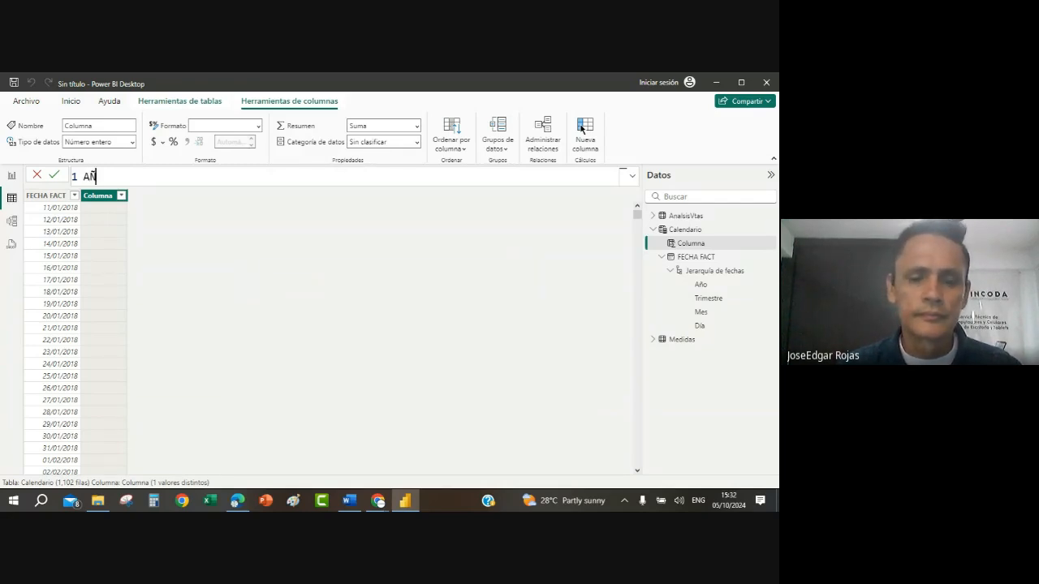
type("O = ")
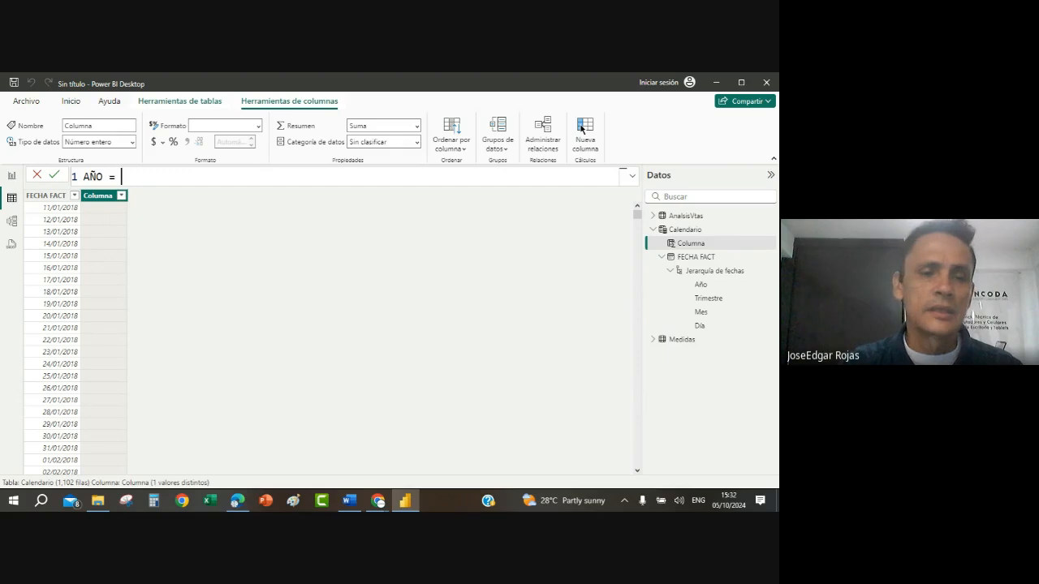
type("YEAR")
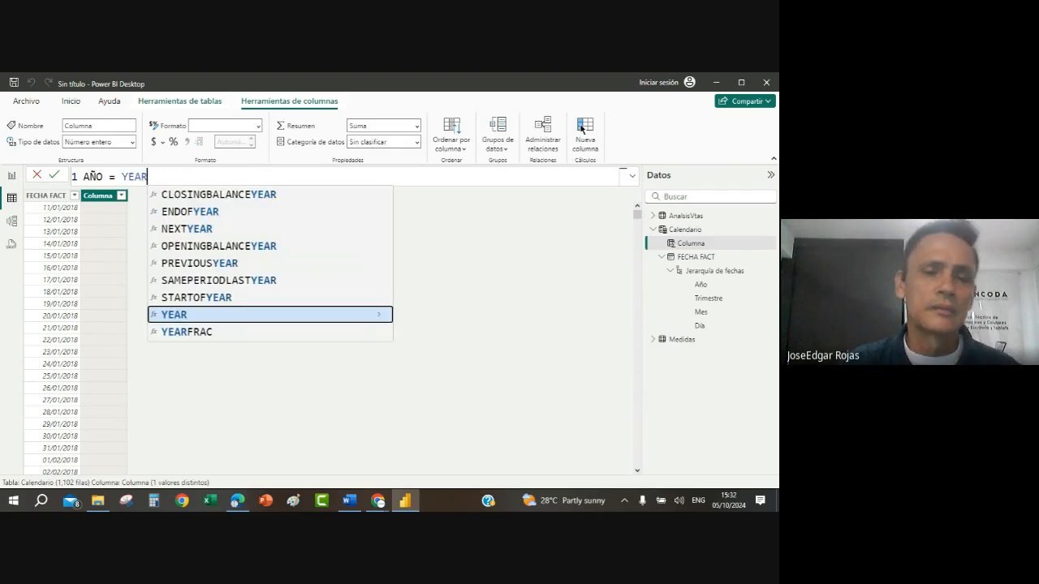
left_click(235, 315)
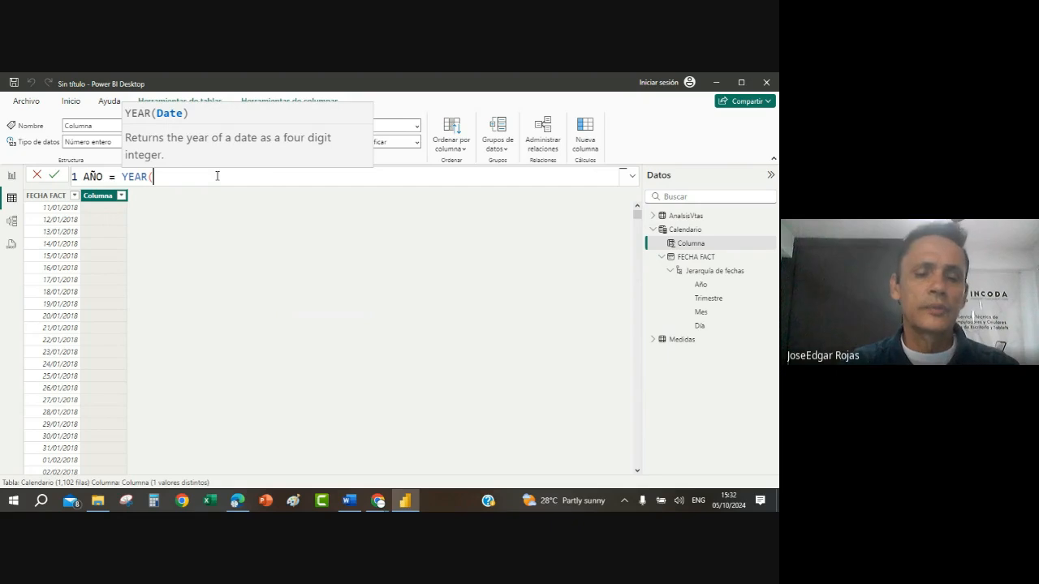
type("CALE")
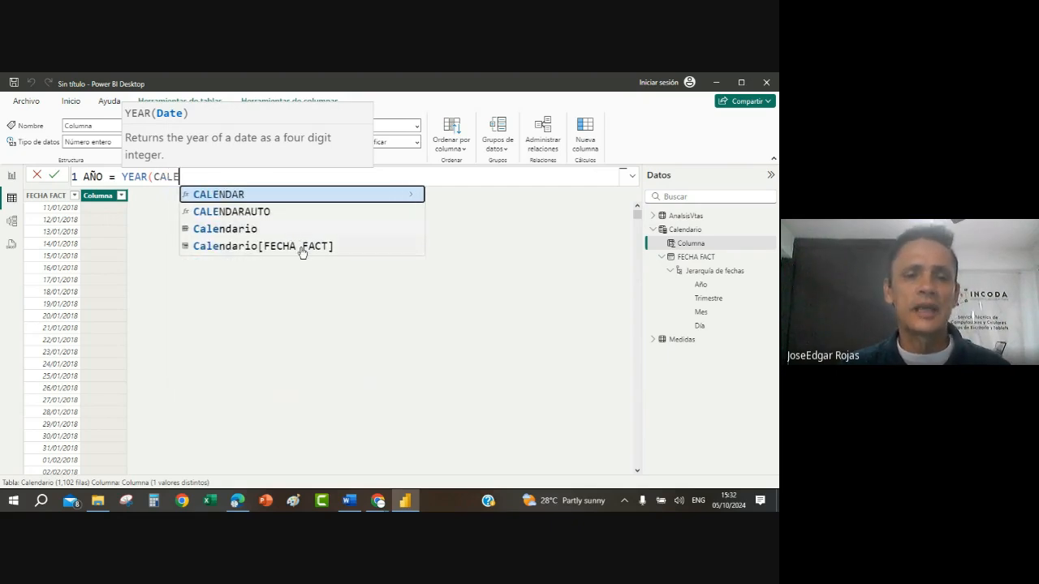
left_click(302, 246)
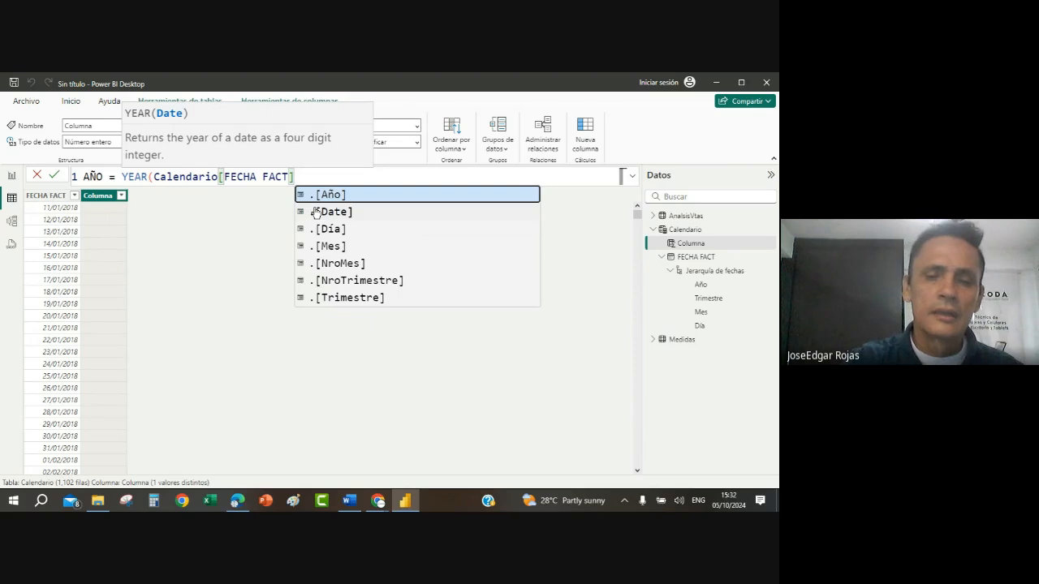
type(")")
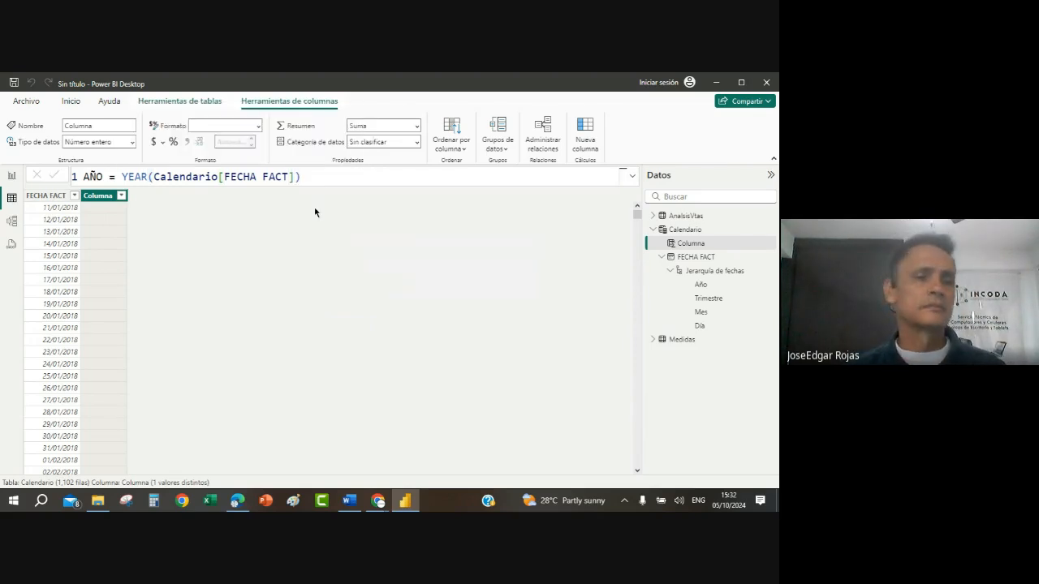
key("Return")
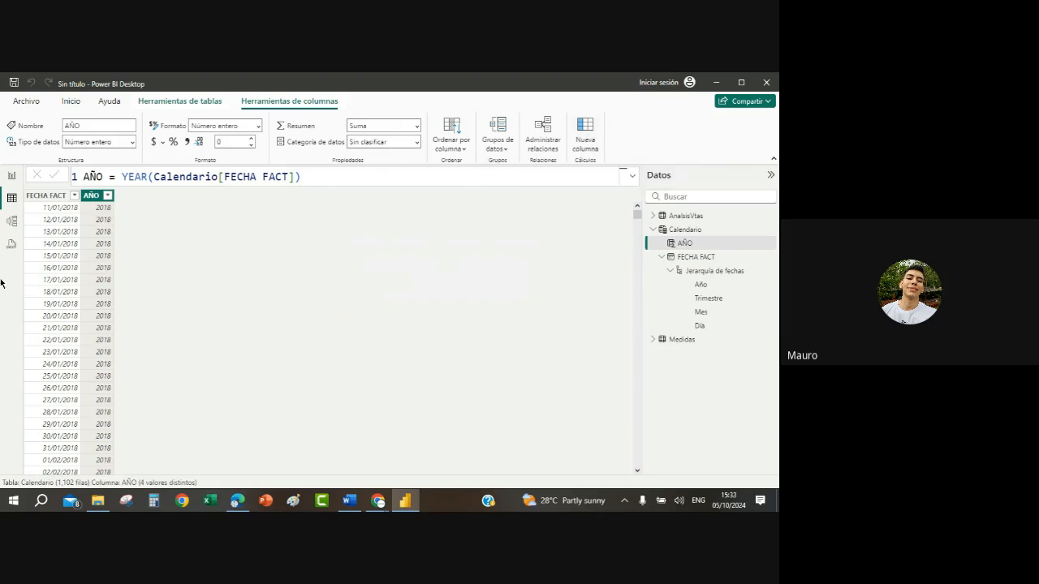
Step: Enlarge the formula text and add a calculated column to Calendario with the formula MES = MONTH(Calendario[FECHA FACT])
left_click(331, 175)
scroll(331, 177, "up", 4)
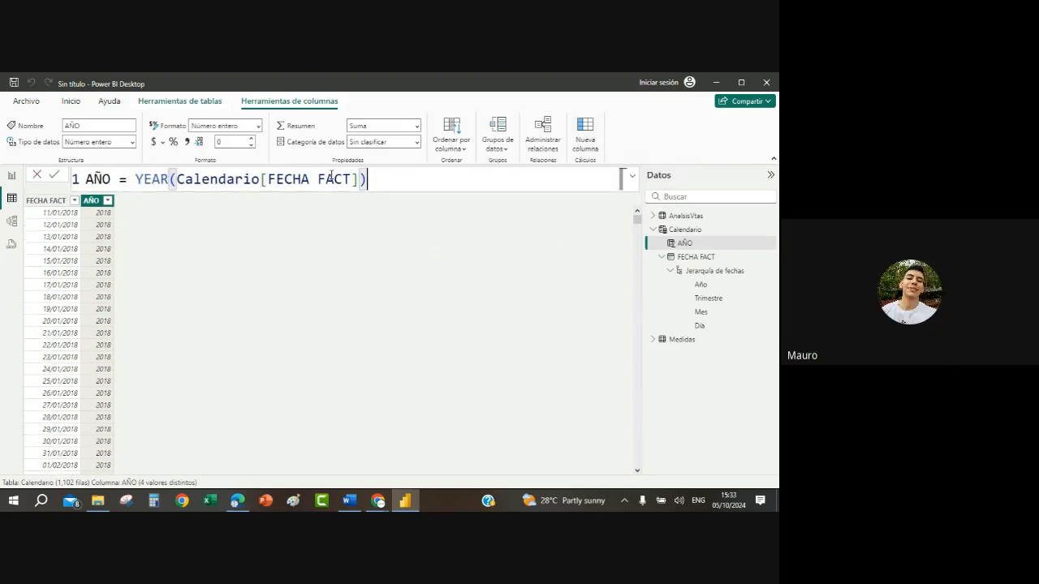
left_click(584, 132)
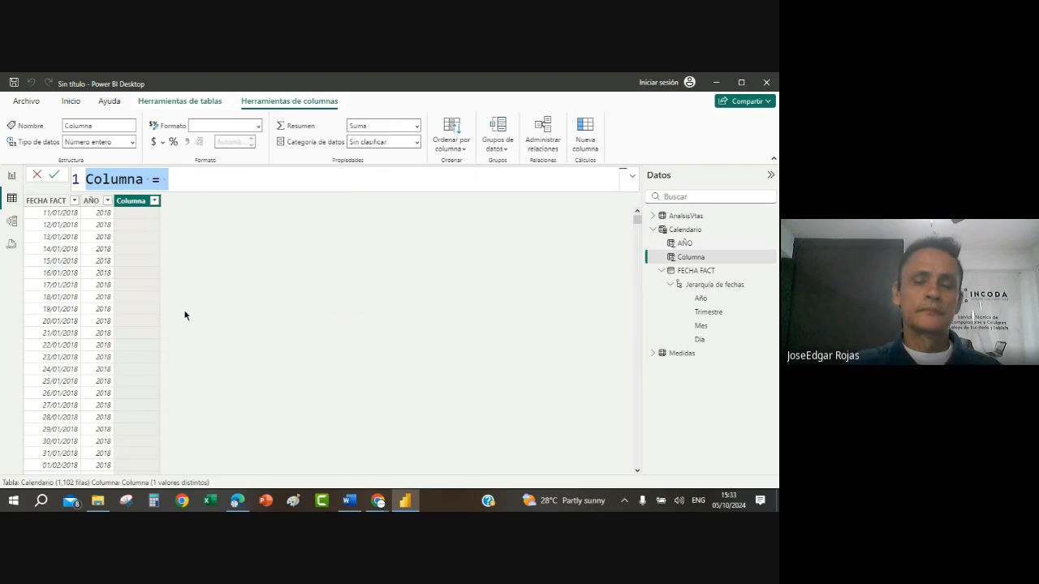
key("BackSpace")
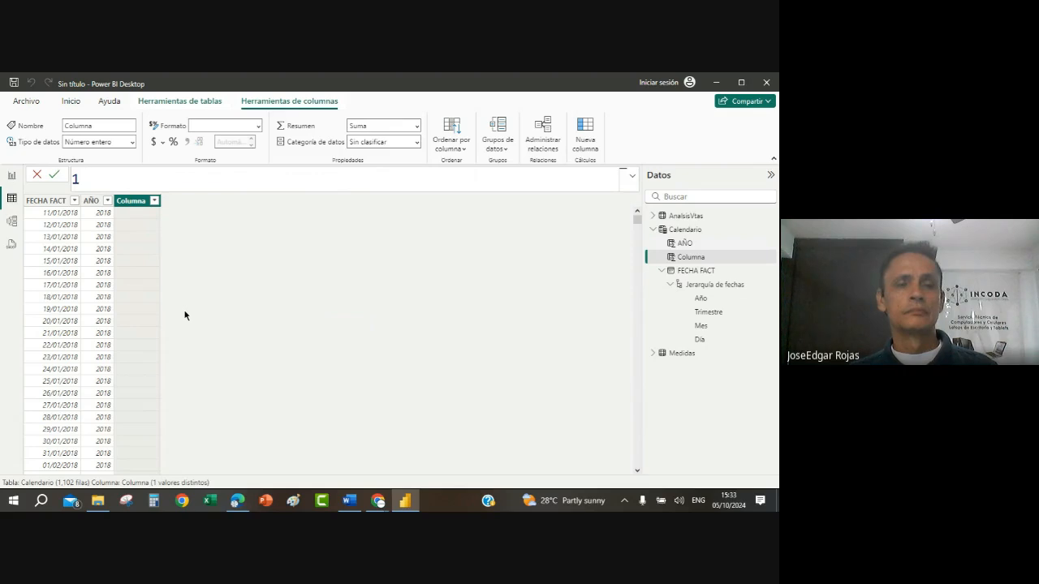
type("MES ")
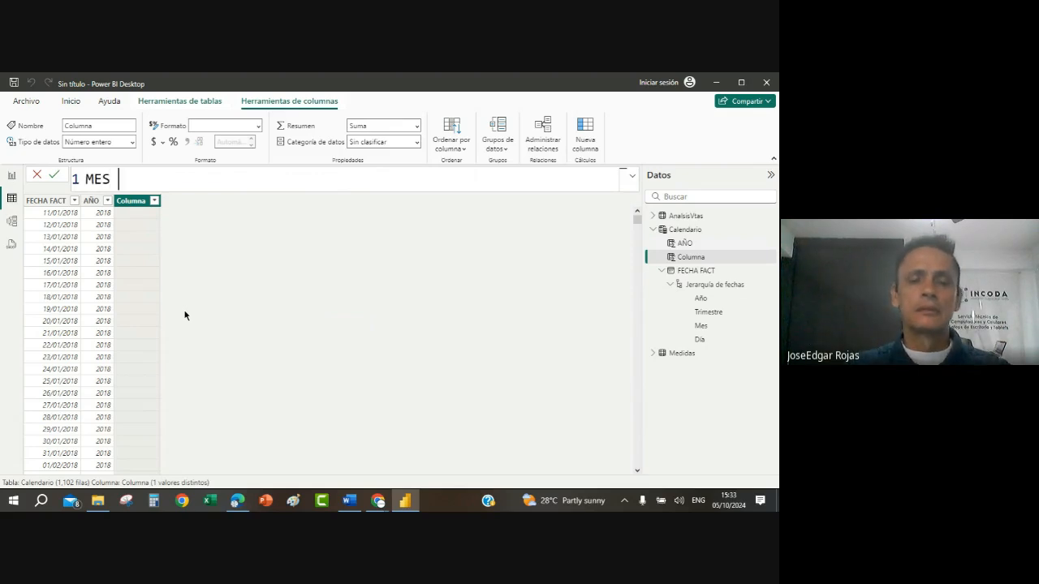
type("= MO")
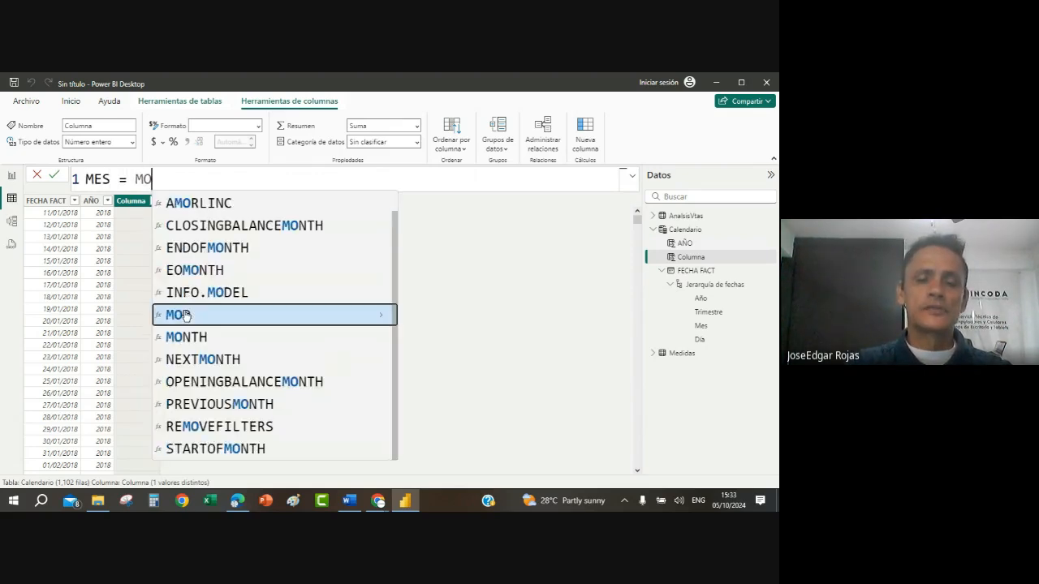
type("NTH")
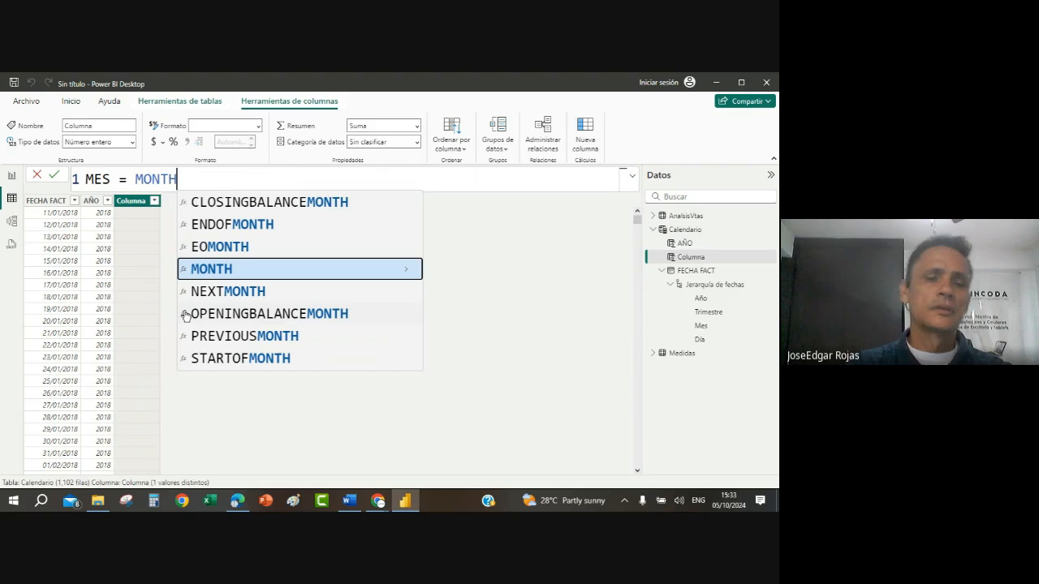
type("(C")
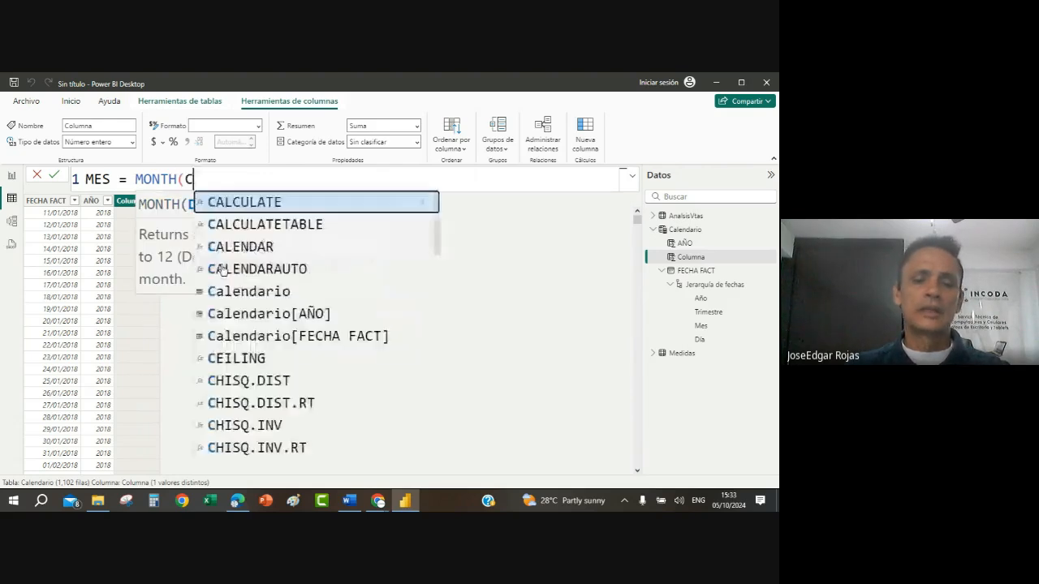
type("ALE")
left_click(375, 294)
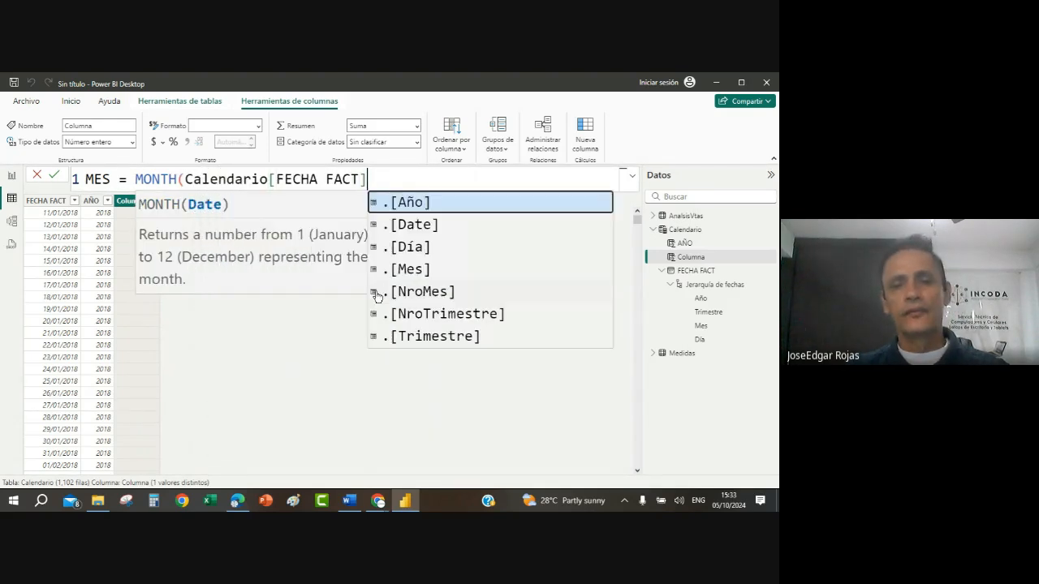
type(")")
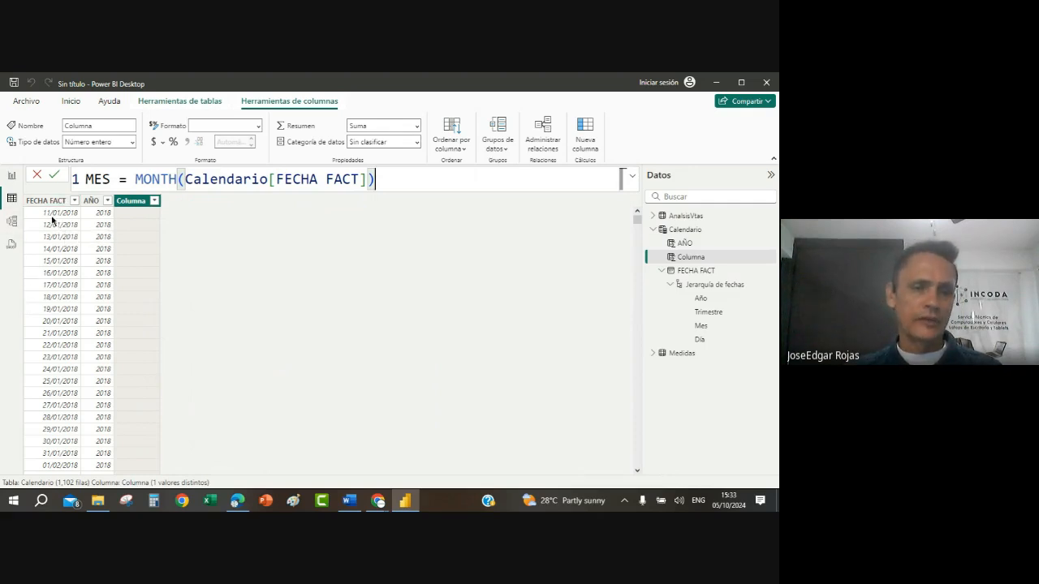
key("Return")
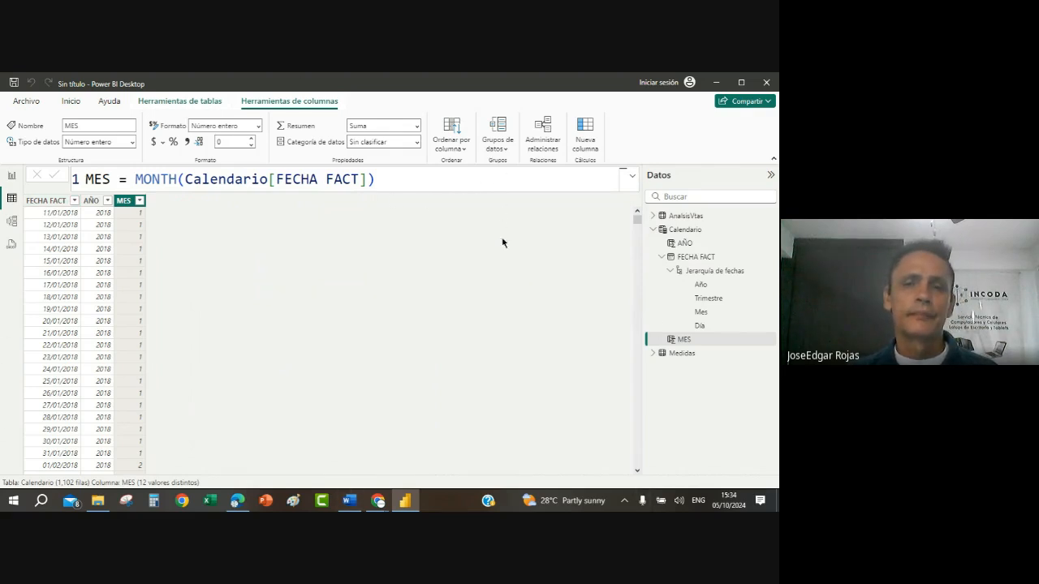
Step: Add a month-name calculated column to Calendario with the formula MESL = FORMAT(Calendario[FECHA FACT],"MMMM")
left_click(585, 130)
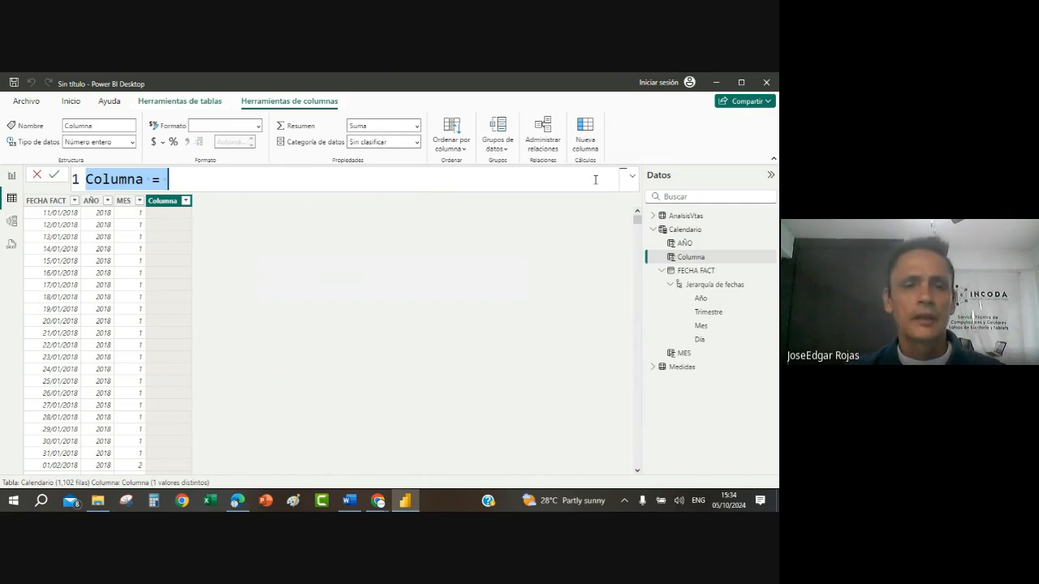
type("M")
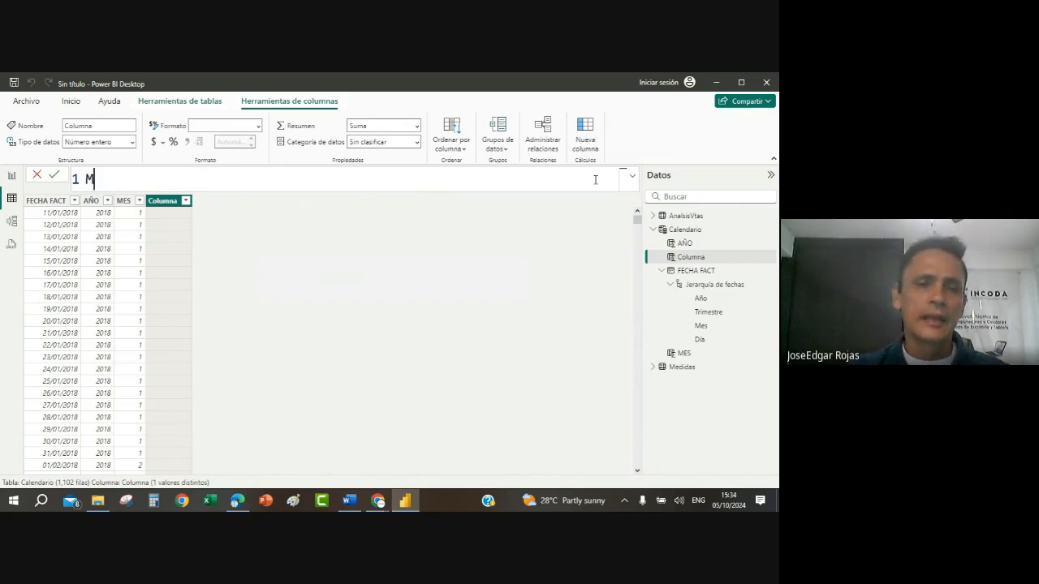
type("ESL = ")
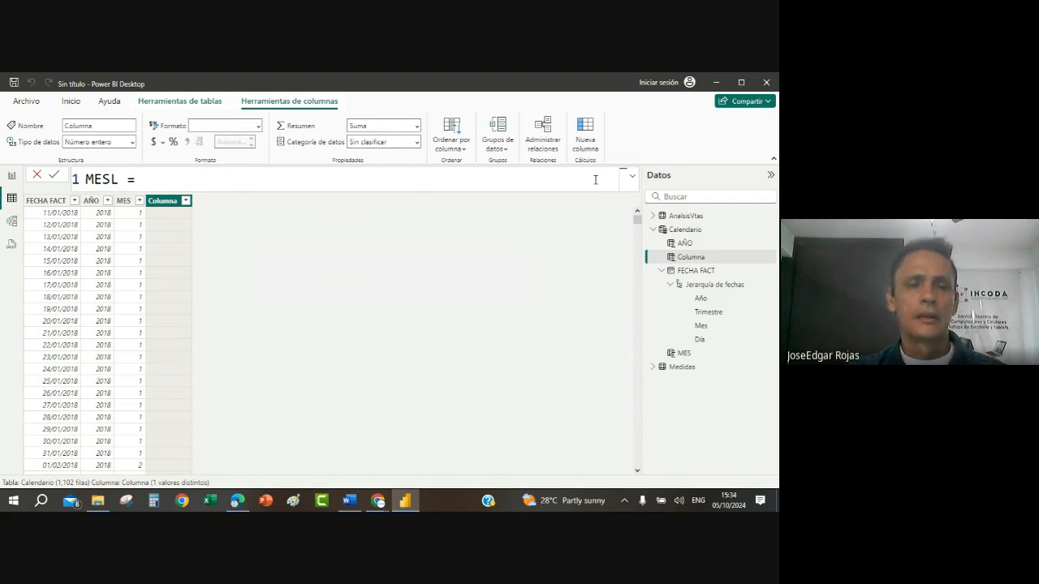
type("FORM")
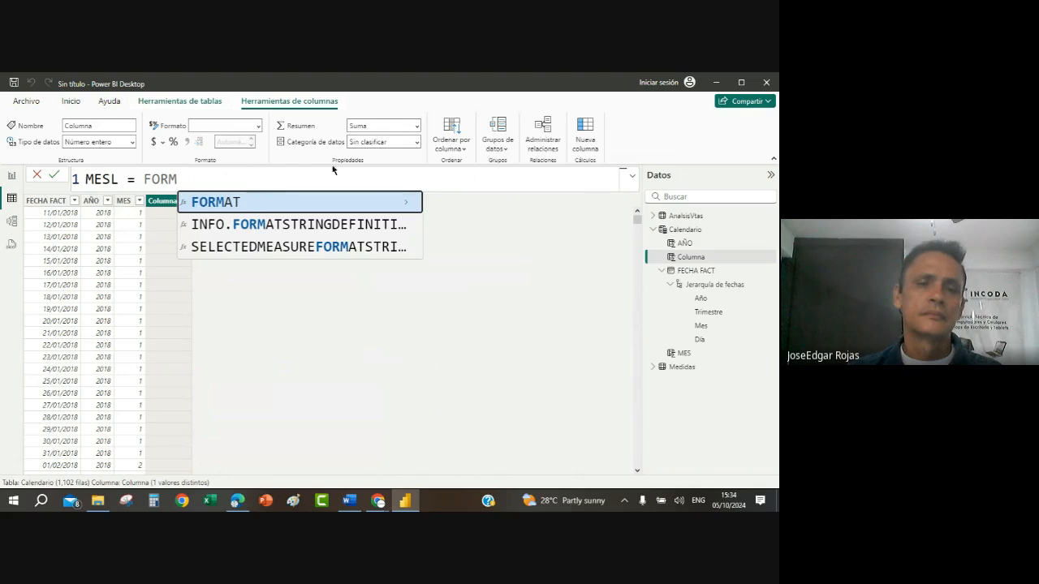
left_click(239, 203)
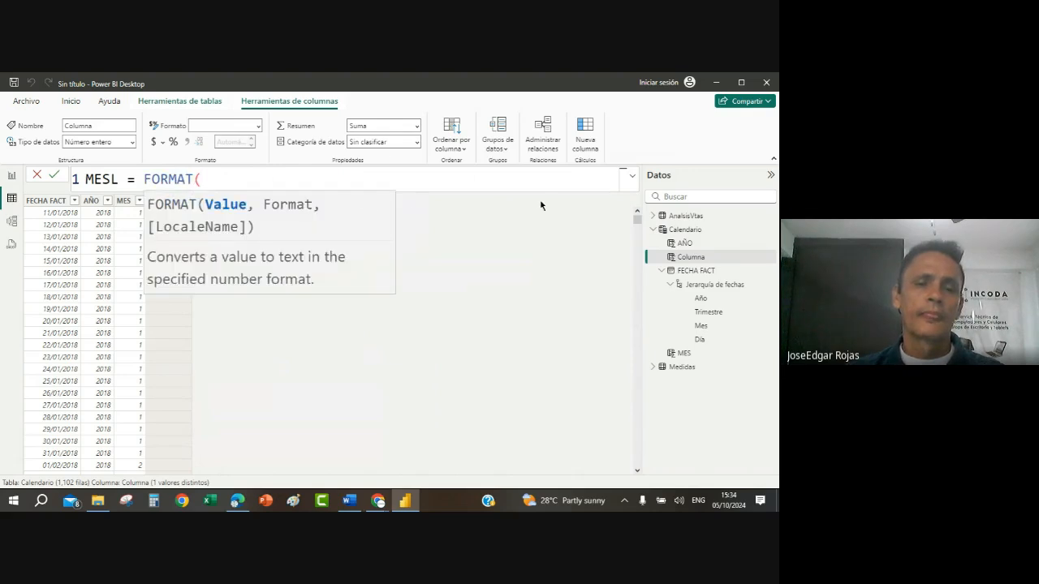
type("CALE")
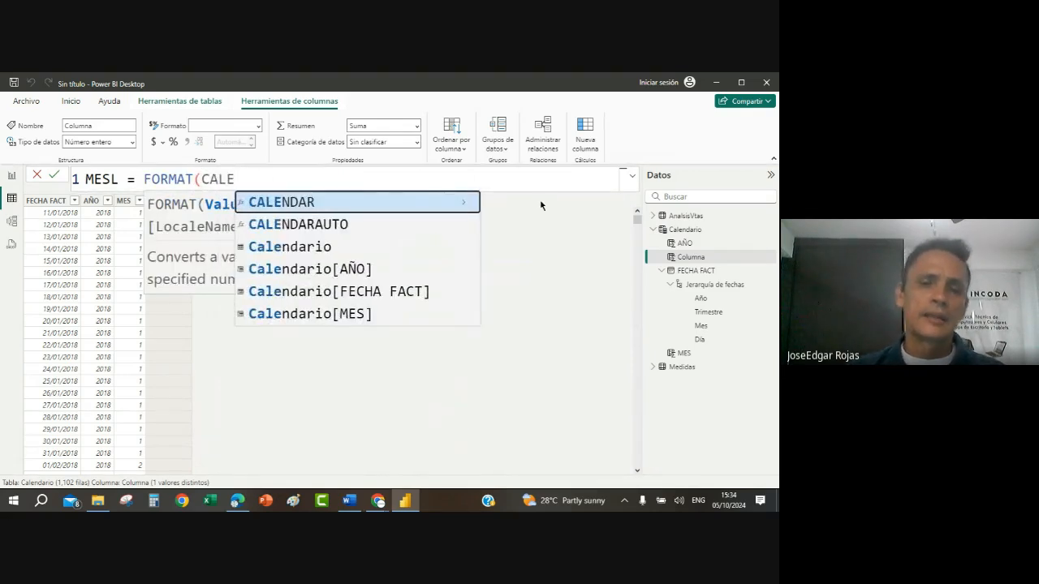
left_click(354, 289)
type(",")
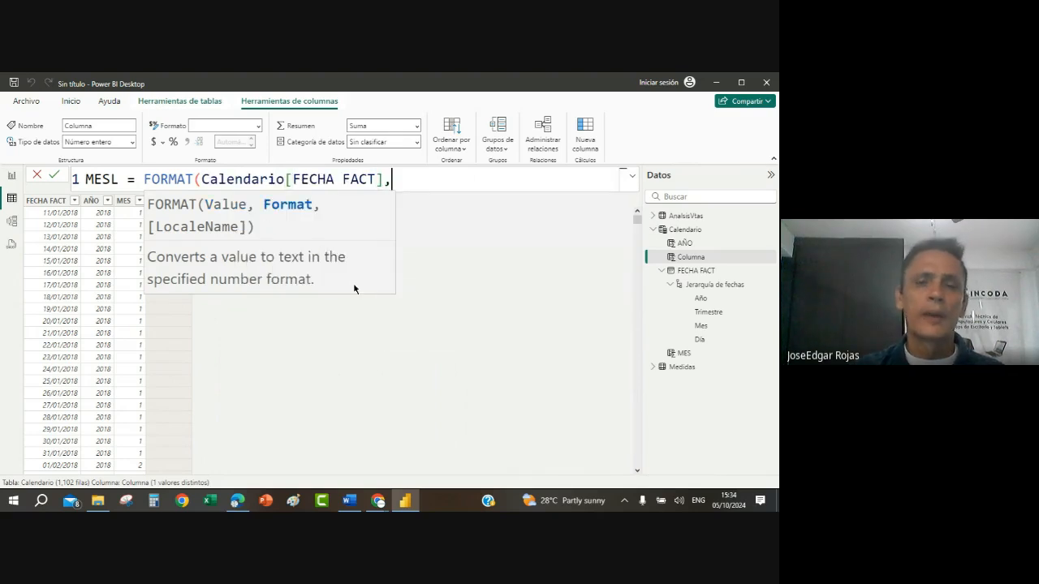
type("\"\"")
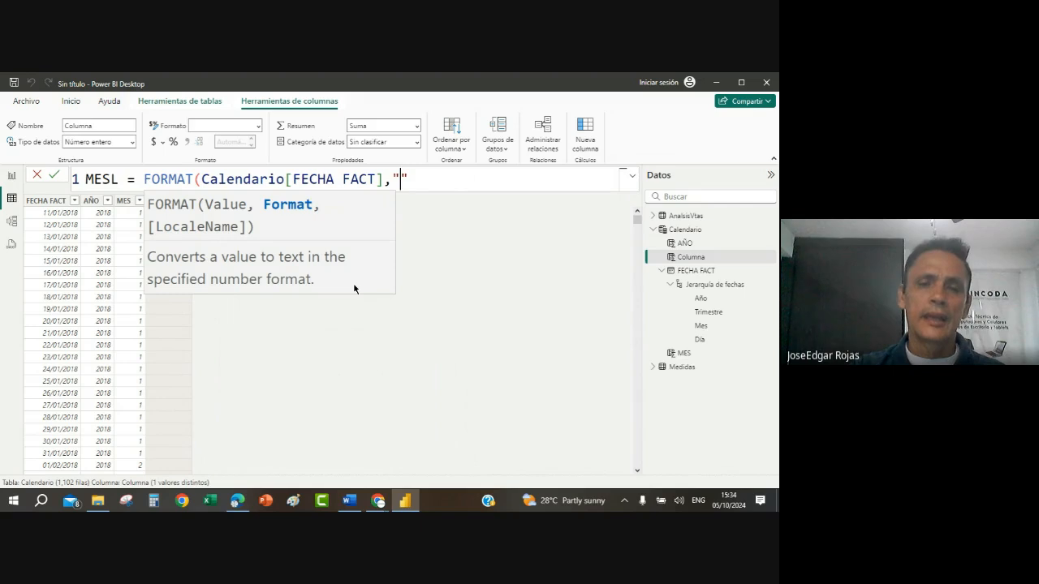
type("MMMM")
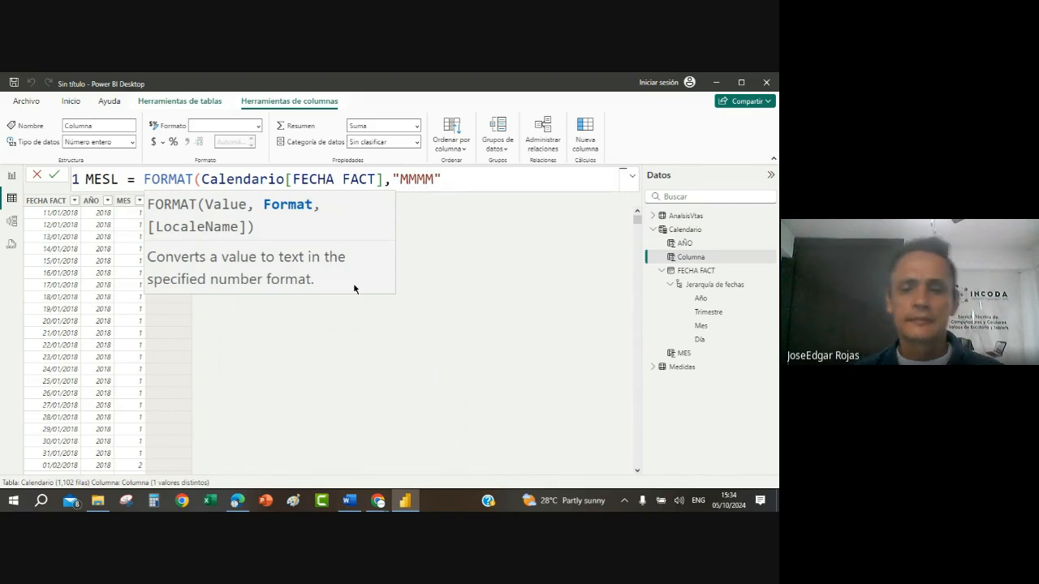
key("Right")
type(")")
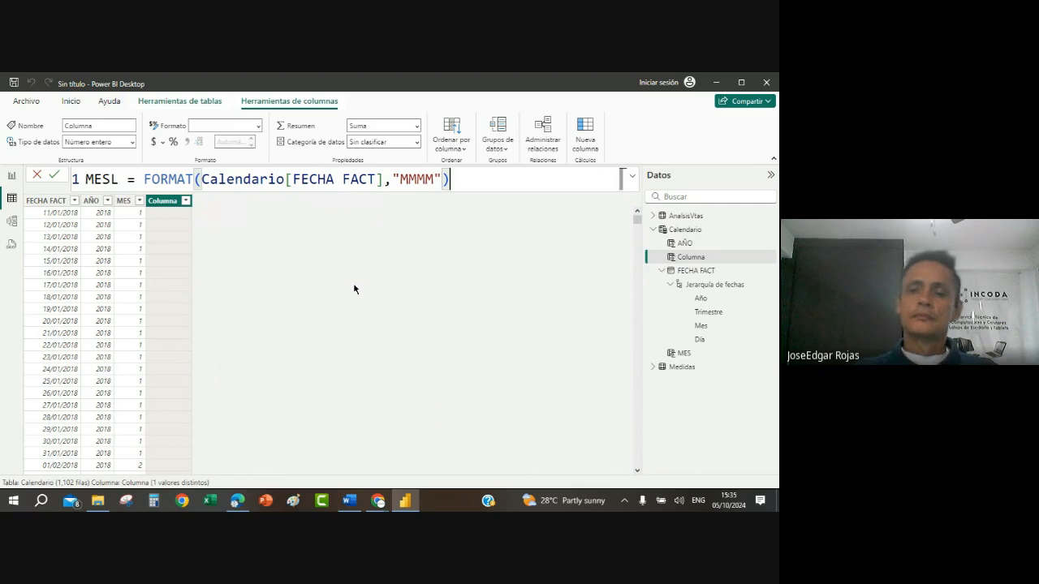
key("Return")
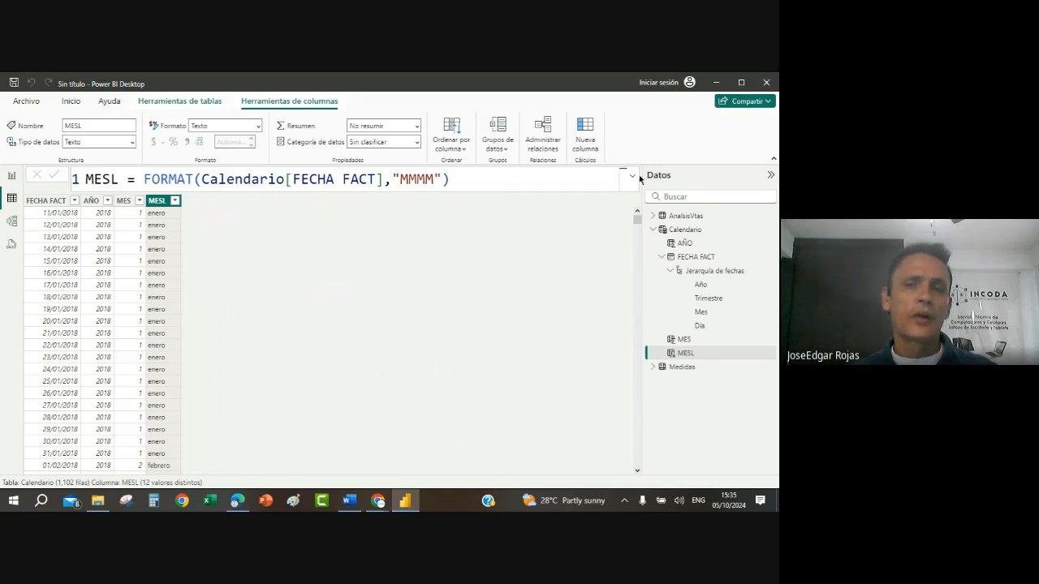
Step: Add a new calculated column to Calendario and begin its formula as SEMESTRE = ROUNDUP(
left_click(581, 132)
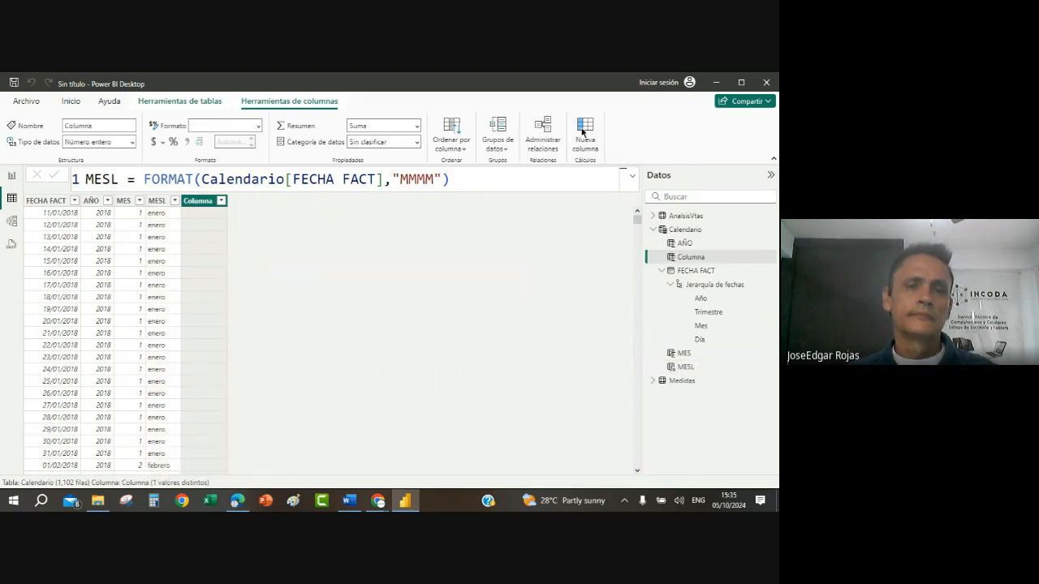
type("SEMESTE")
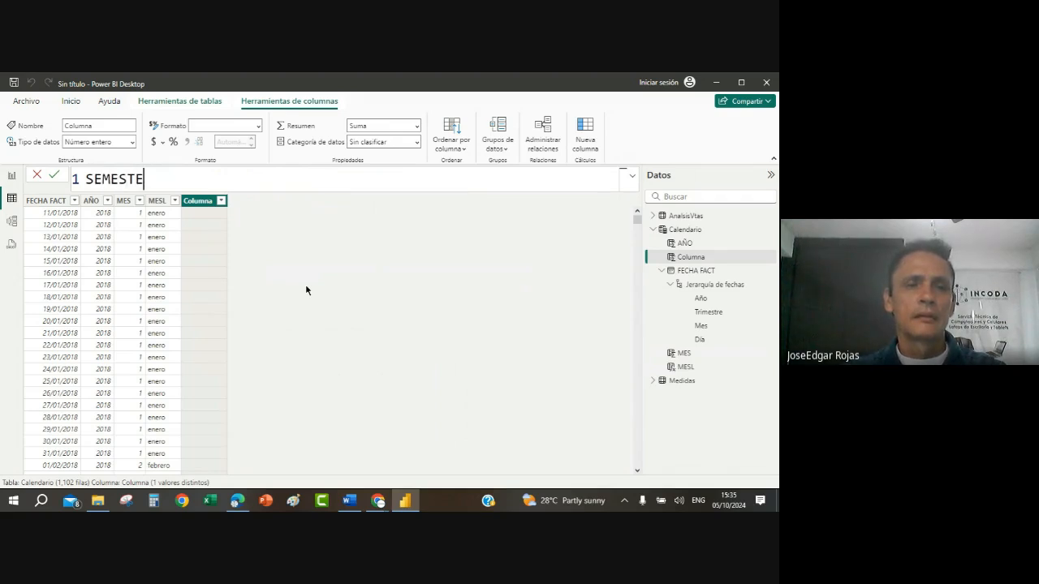
key("BackSpace")
type("RE ")
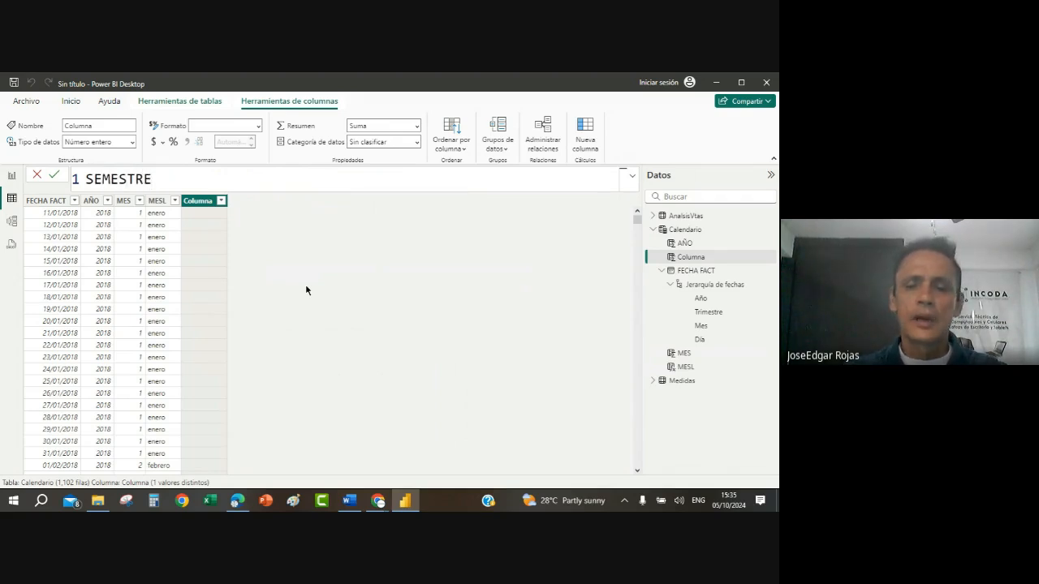
type("= RPUD")
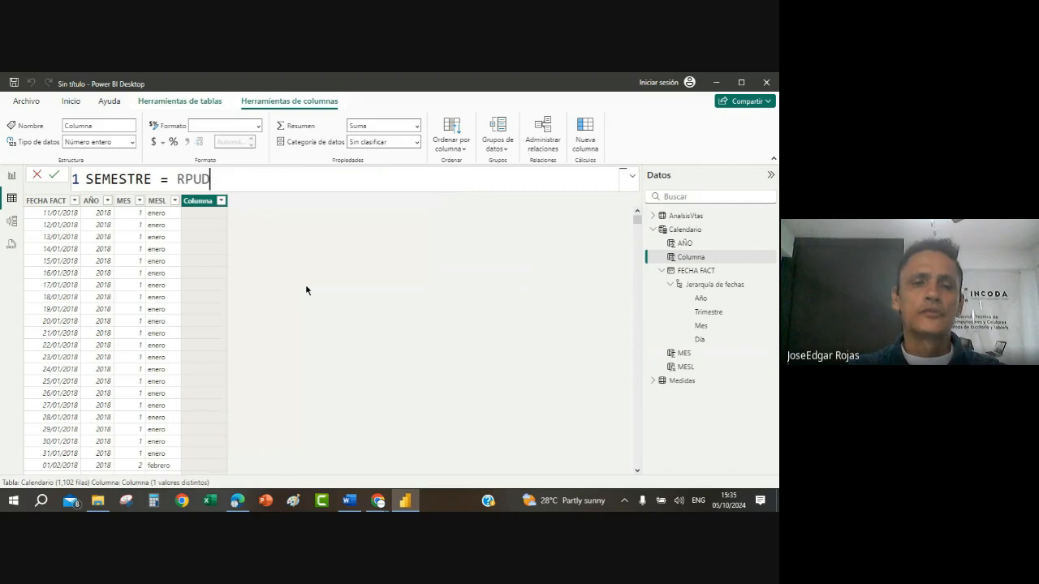
key("BackSpace")
key("BackSpace")
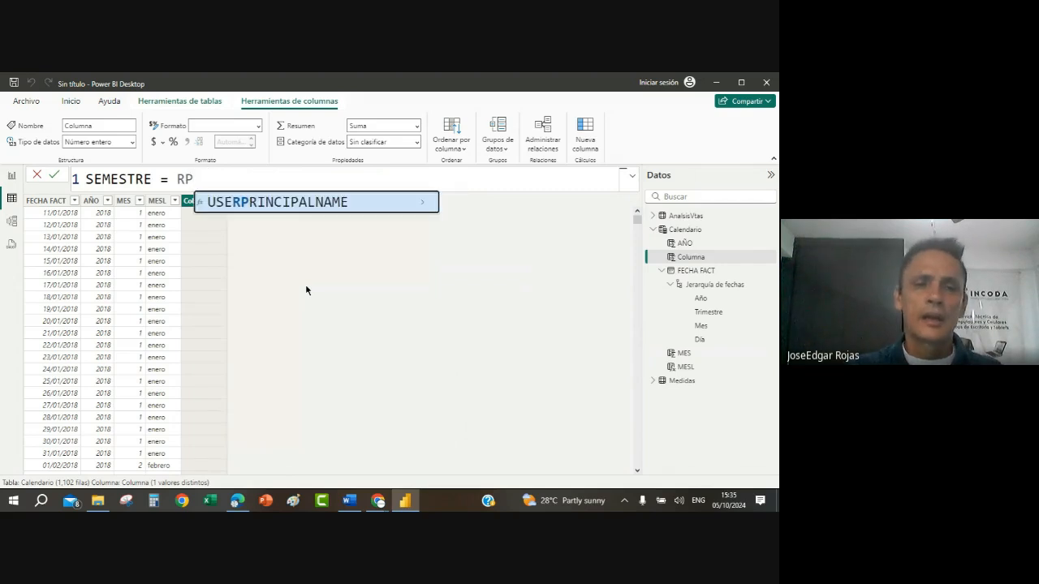
key("BackSpace")
type("O")
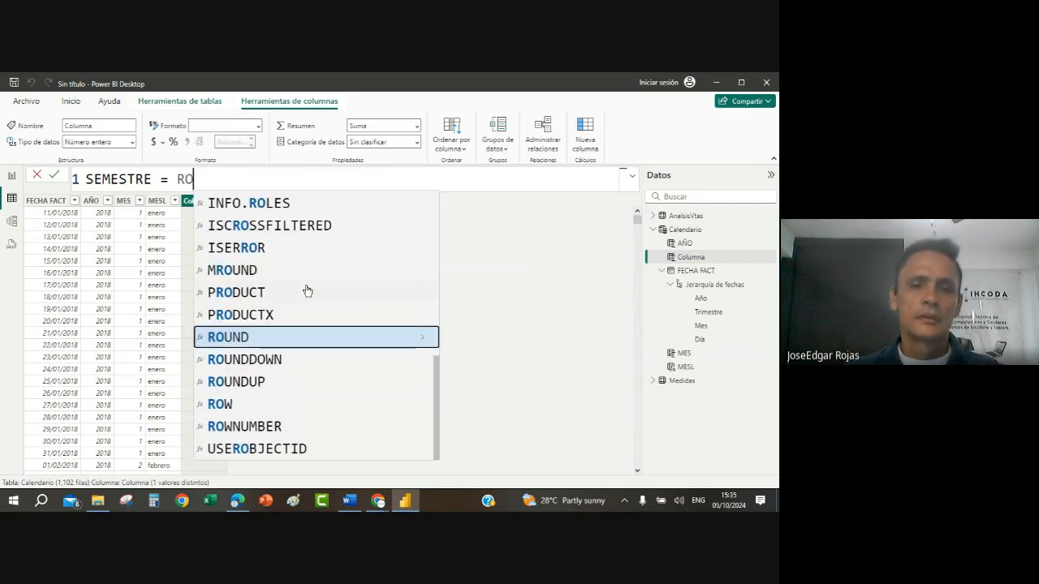
left_click(277, 385)
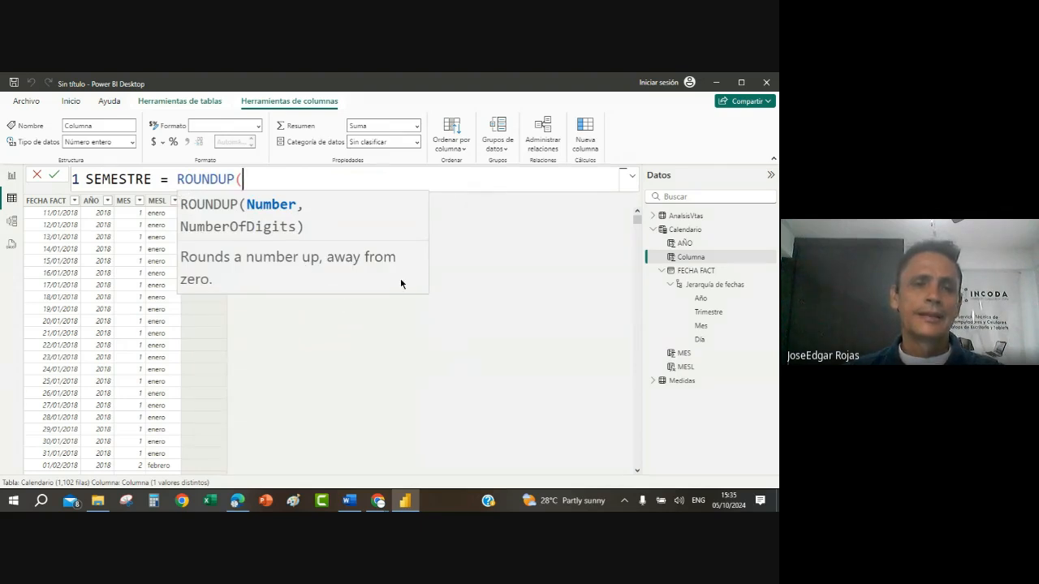
Step: Complete the SEMESTRE formula as ROUNDUP(Calendario[MES]/6,0), commit it, and check the column's distinct values in its filter list
type("CALE")
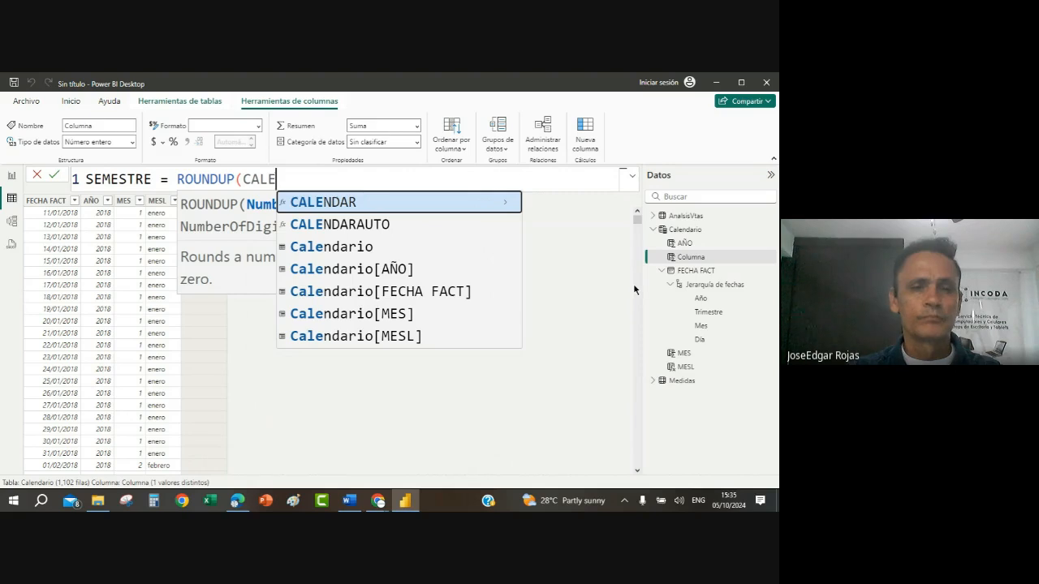
left_click(402, 316)
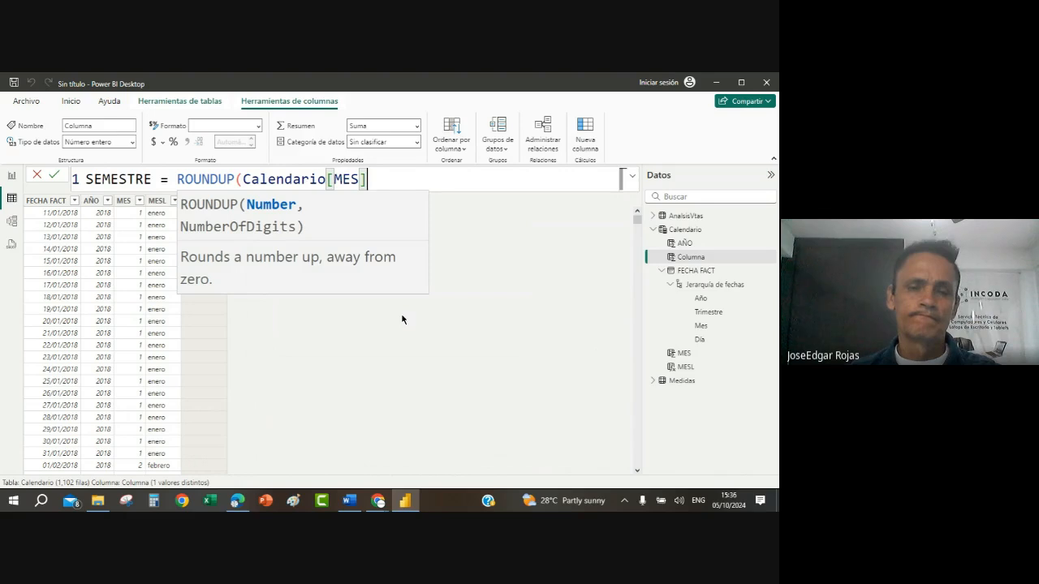
type("/")
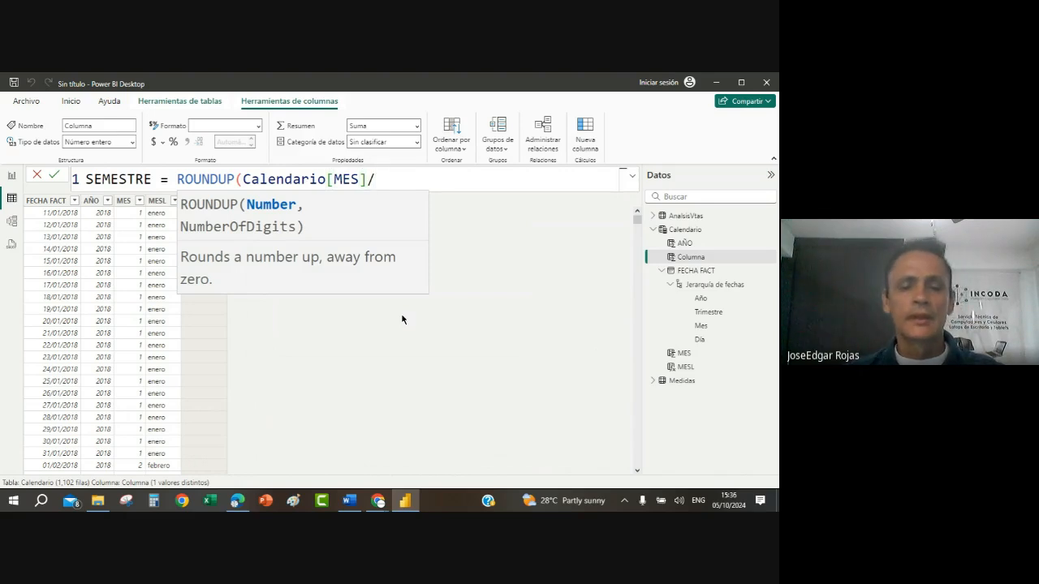
type("6")
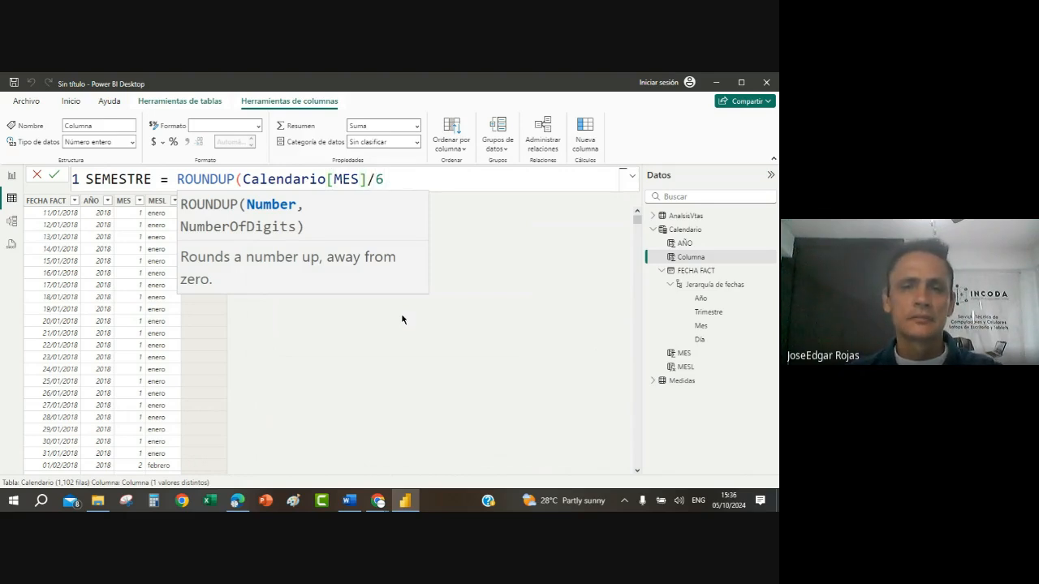
type(",")
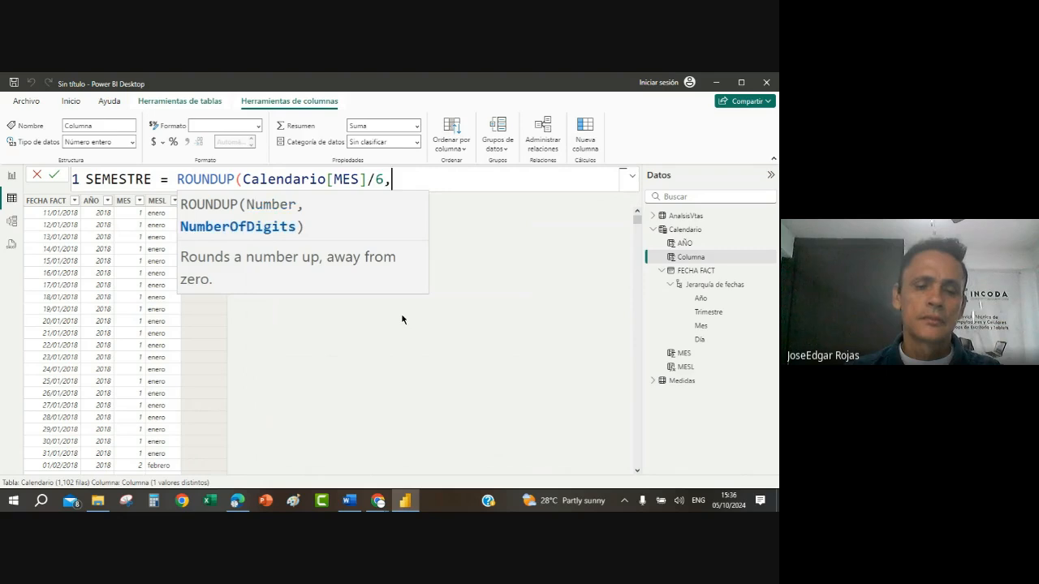
type("0")
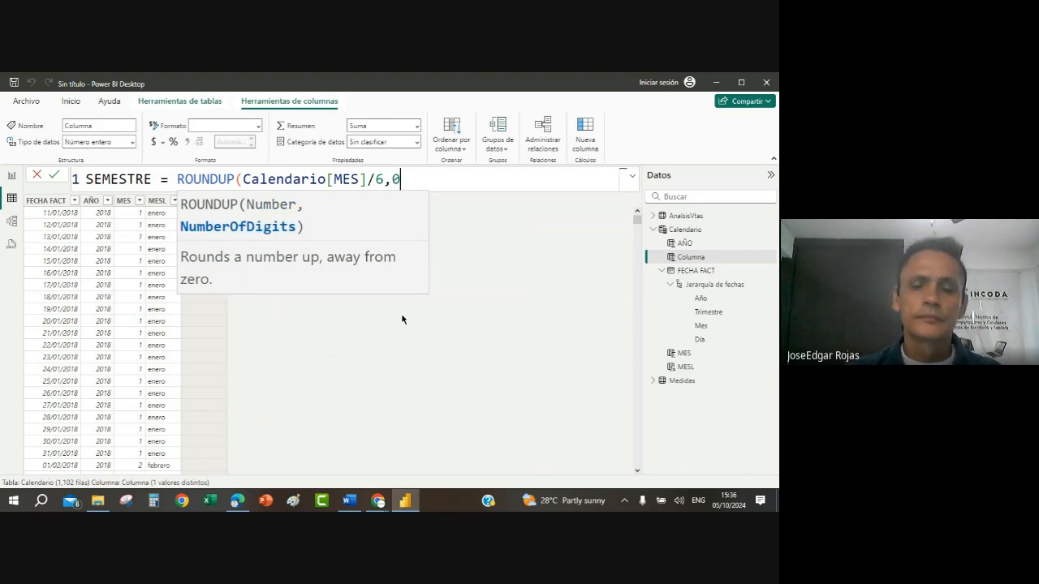
type(")")
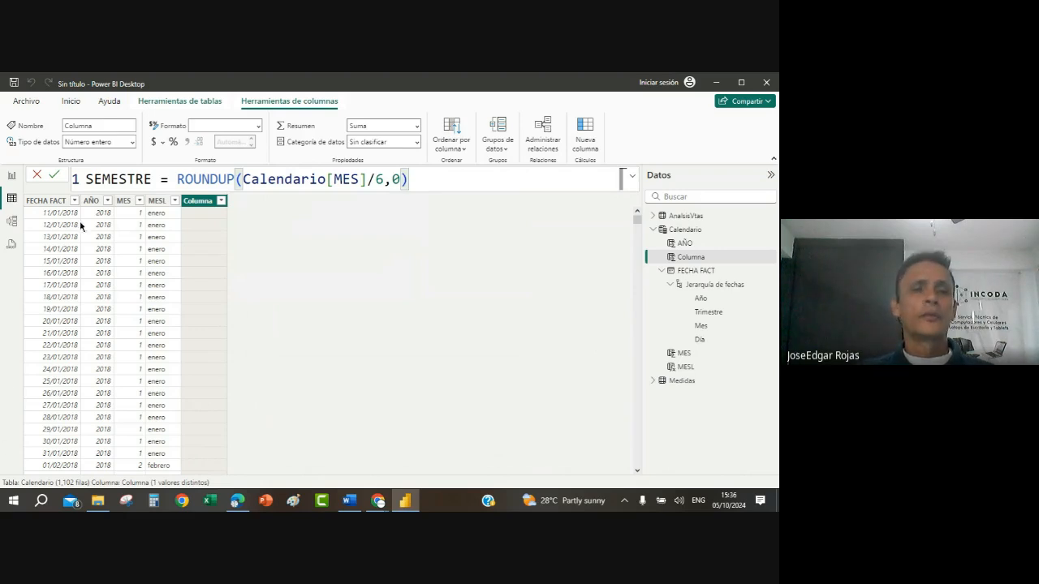
left_click(54, 176)
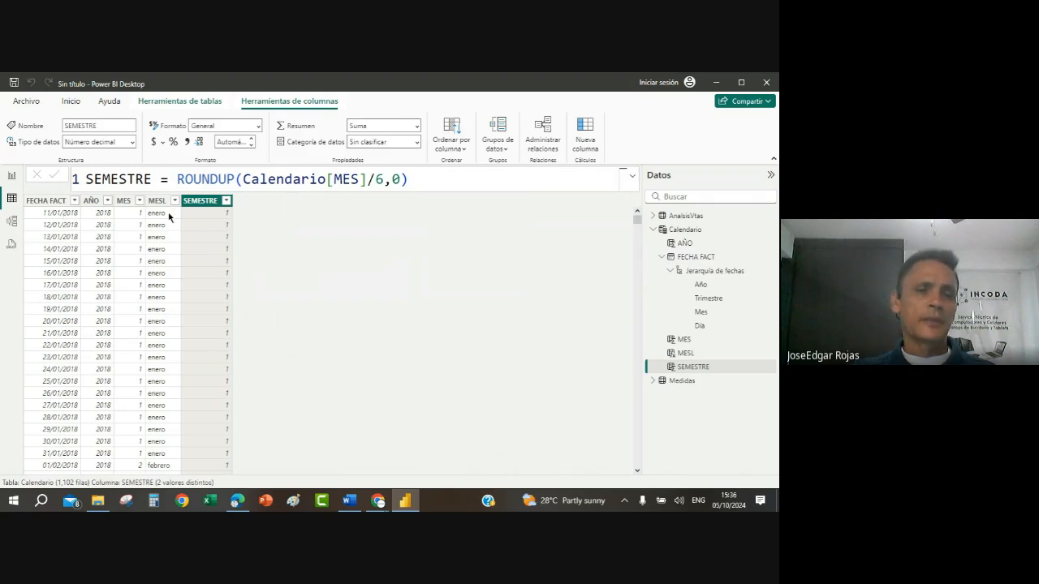
left_click(226, 201)
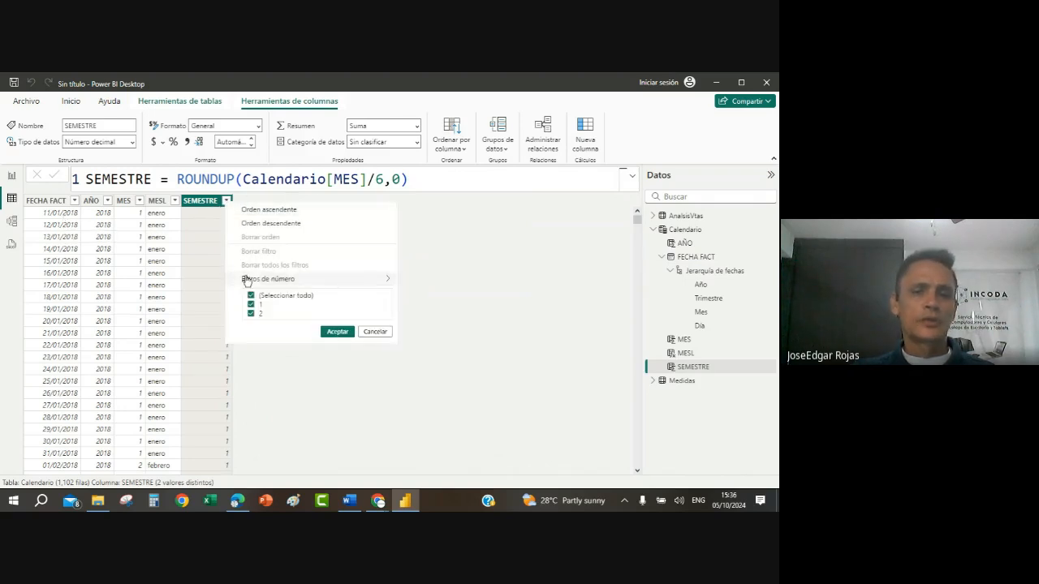
left_click(375, 332)
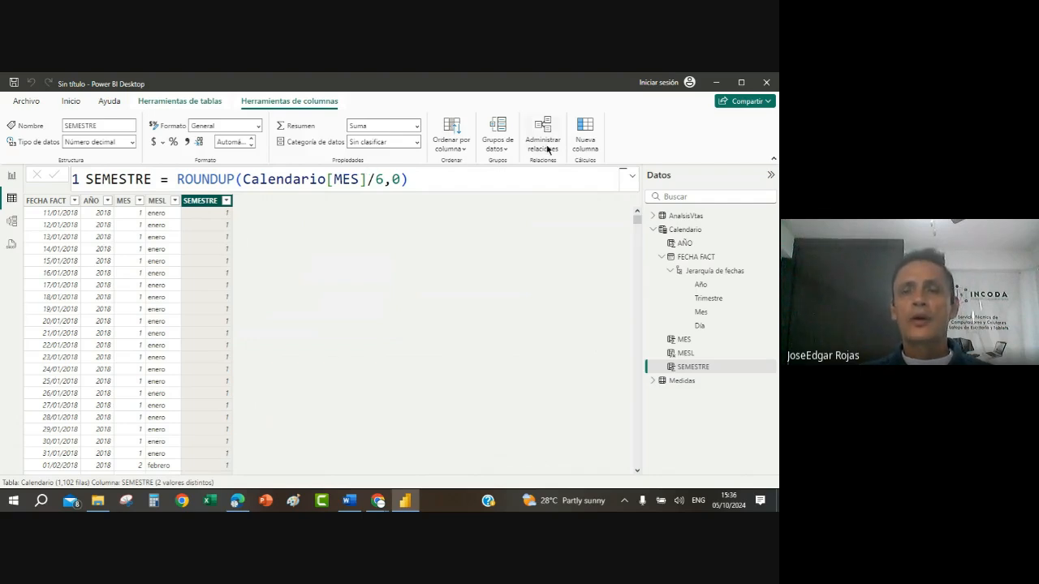
Step: Add another calculated column to Calendario named SEMESTREL, starting an IF formula that tests Calendario[SEMESTRE]=1
left_click(586, 128)
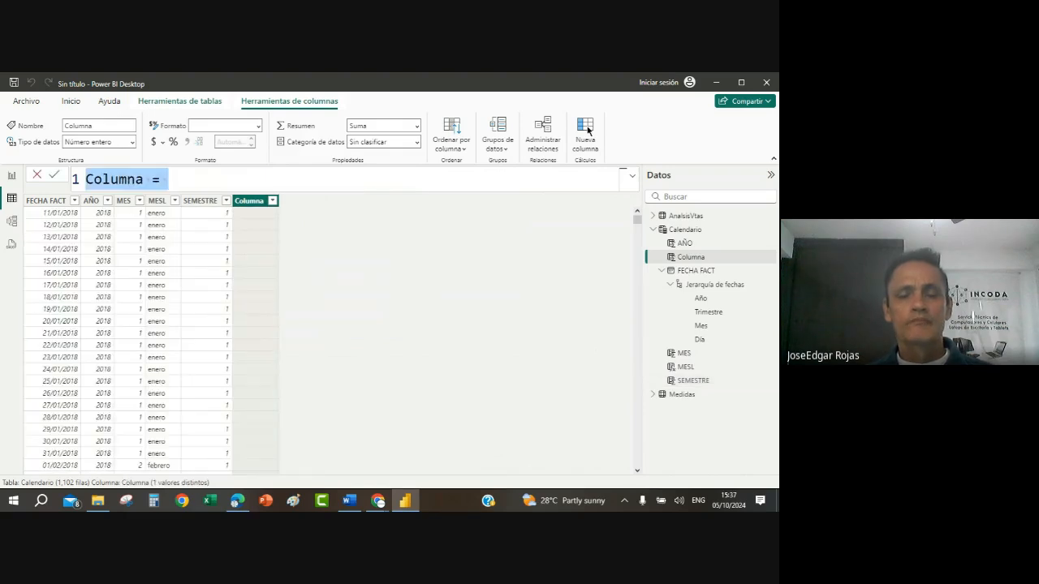
key("BackSpace")
type("S")
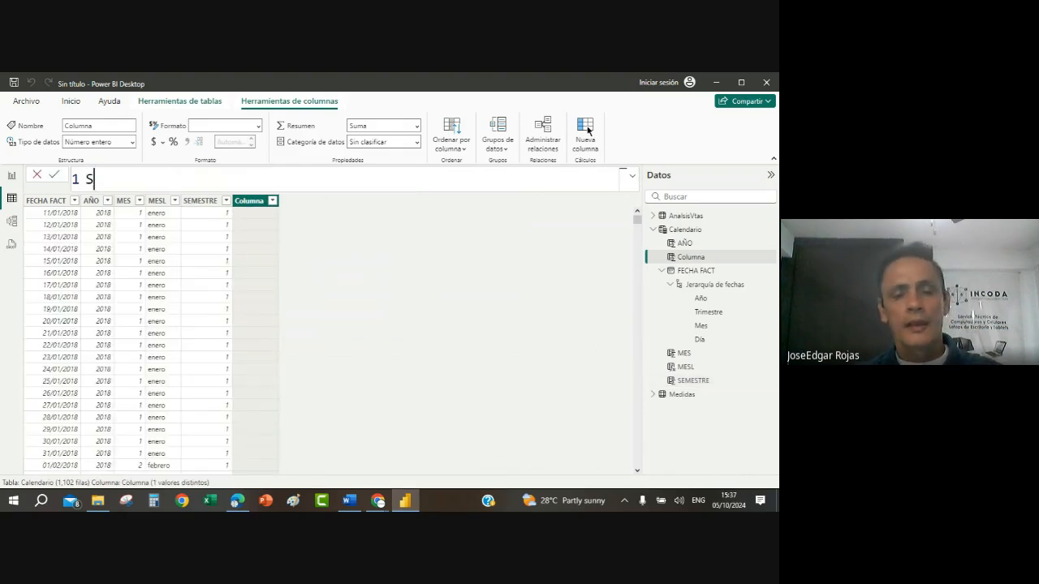
type("EMESTRE")
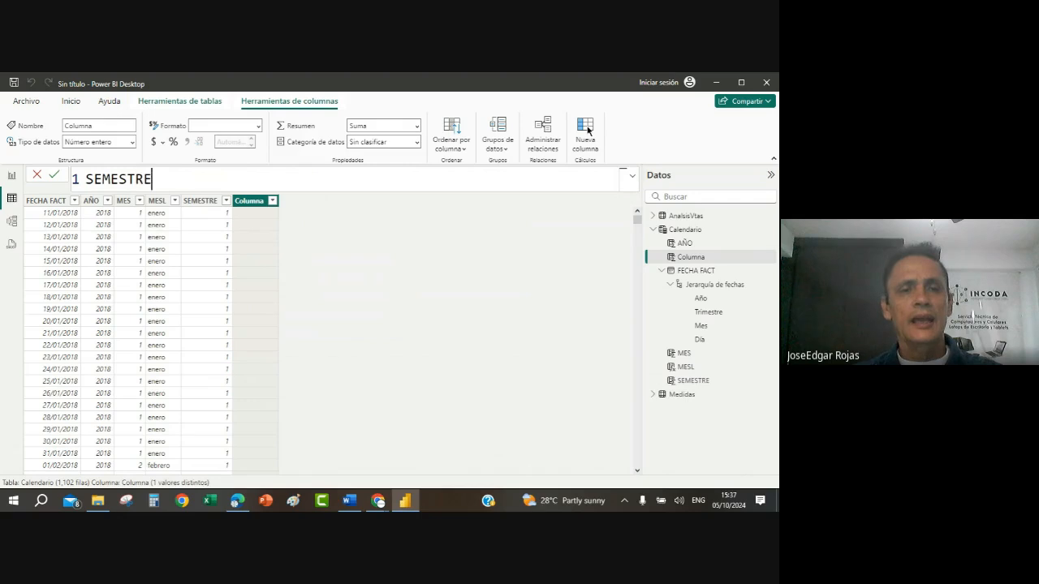
type("L = ")
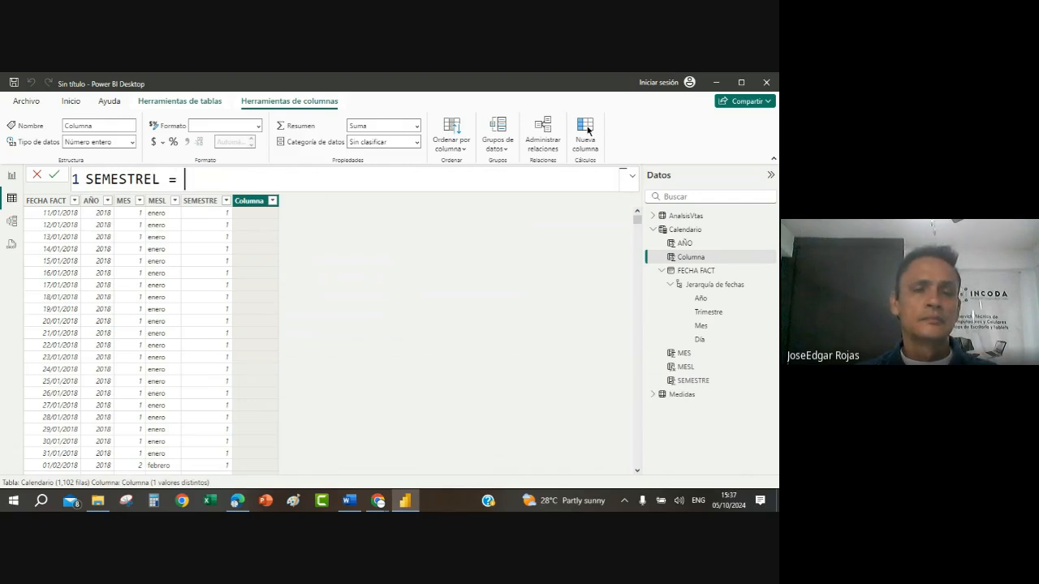
type("IF")
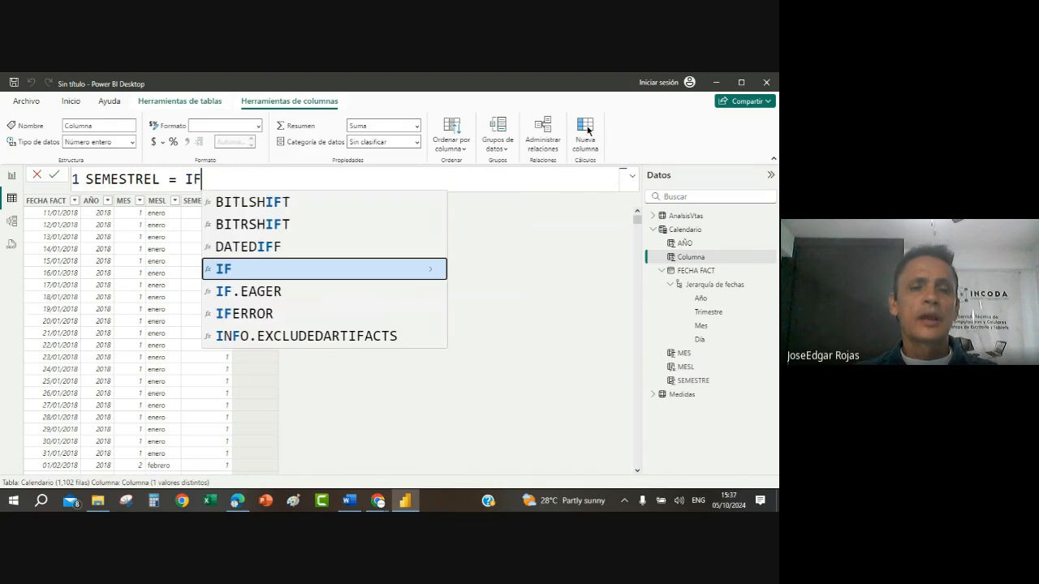
type("(")
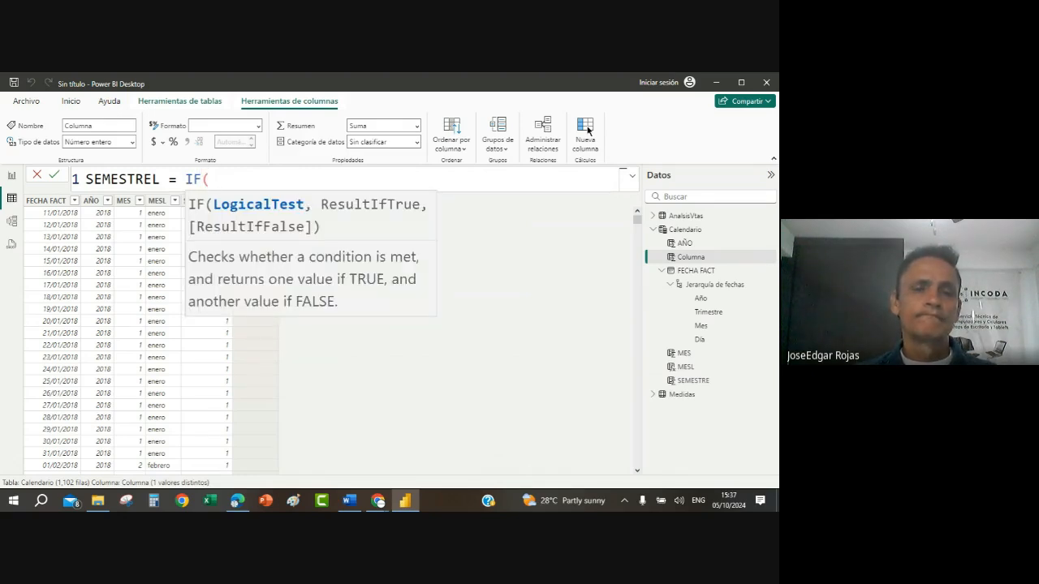
type("CALE")
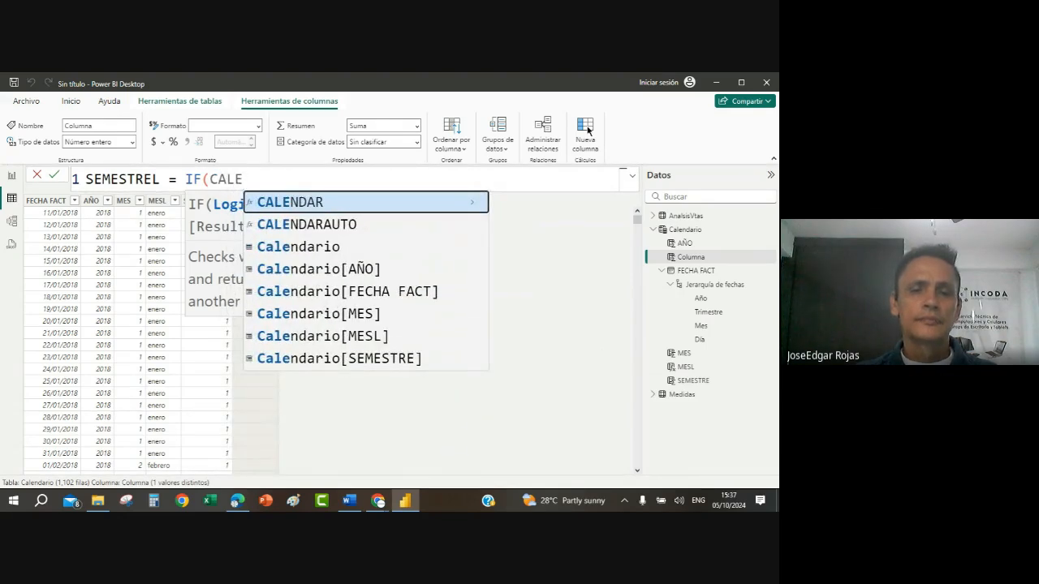
left_click(355, 360)
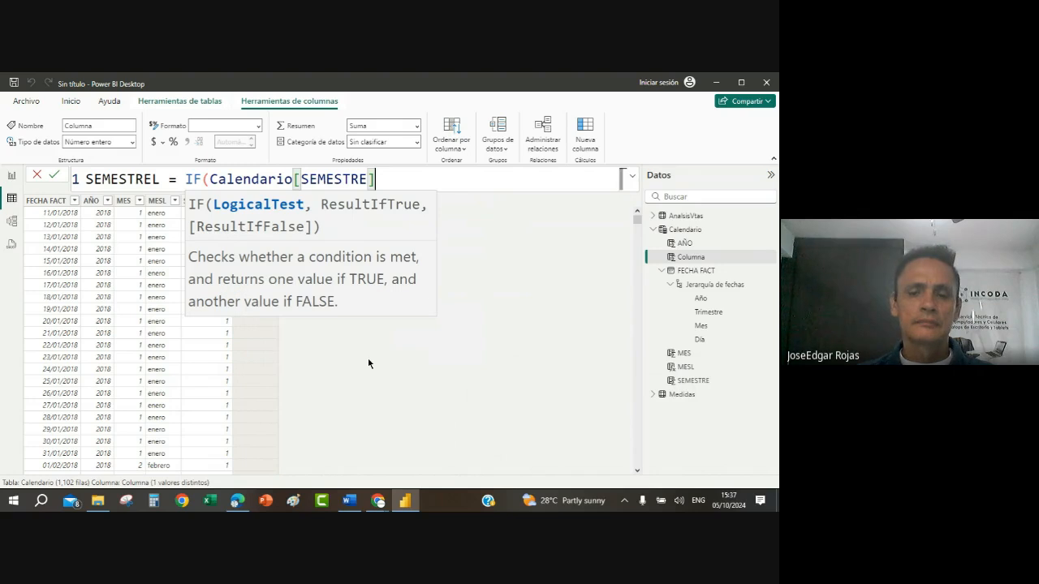
type("=")
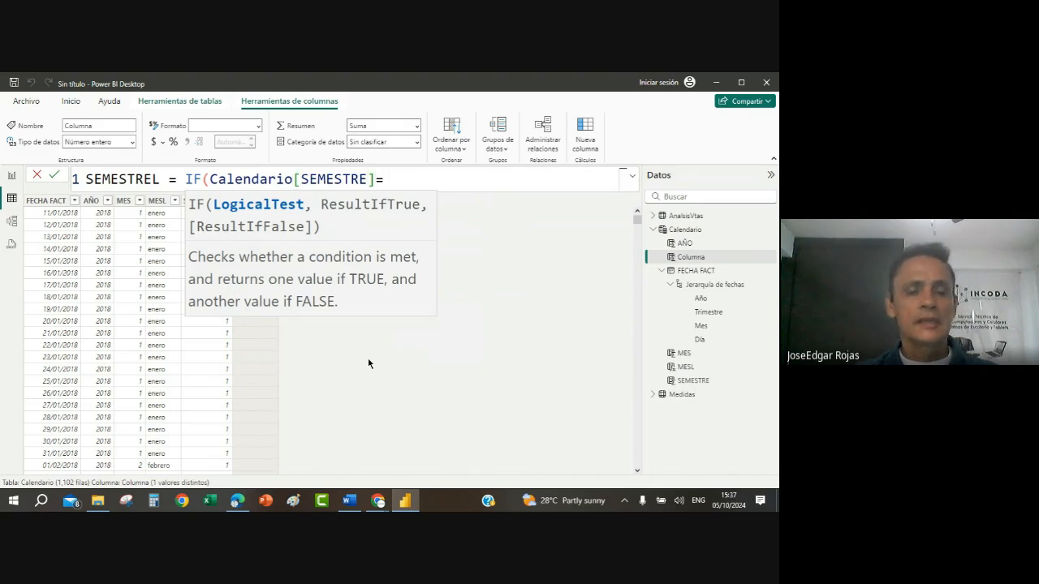
type("1")
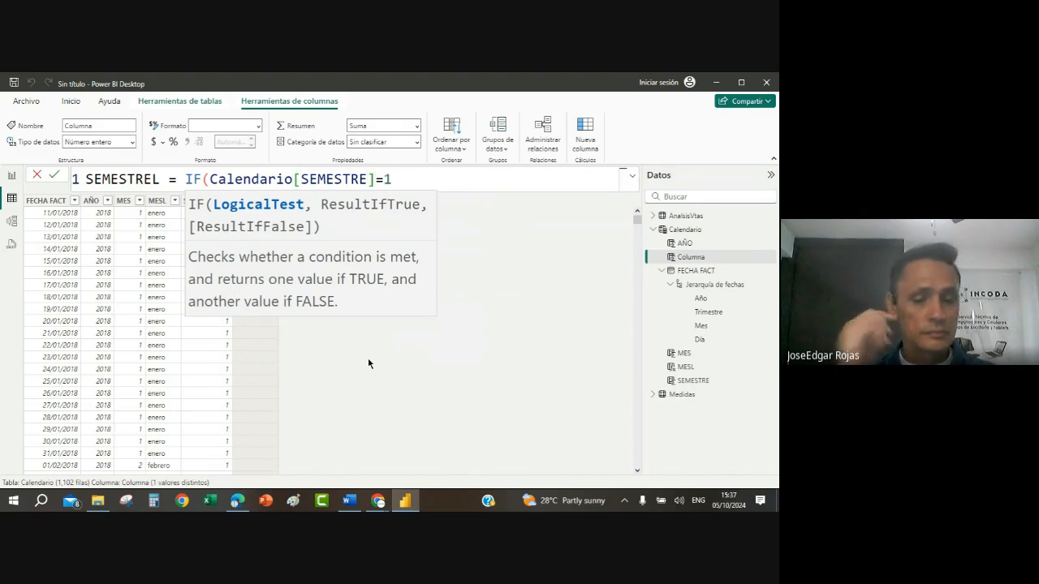
type(",")
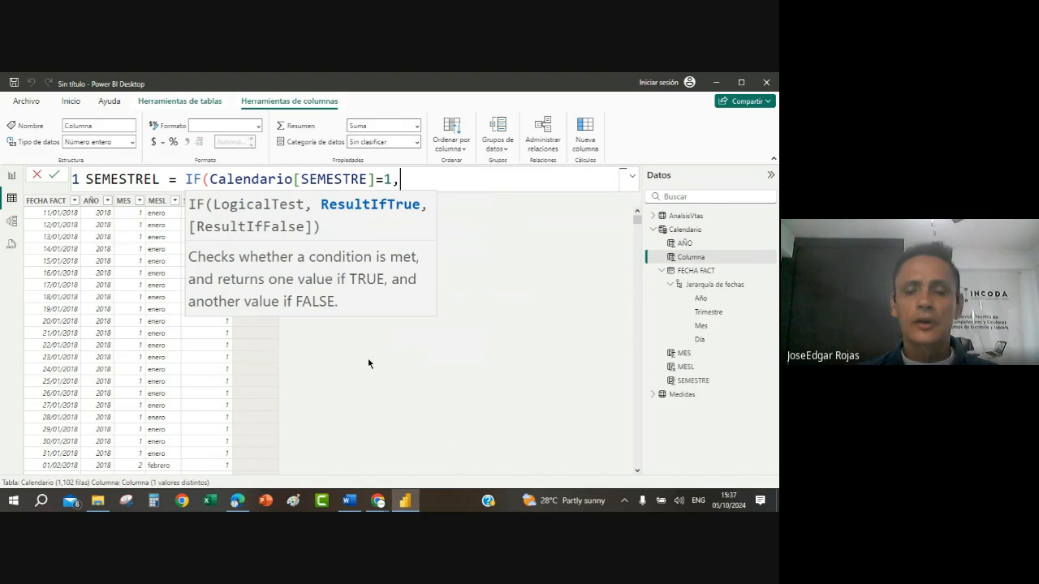
type(" \"")
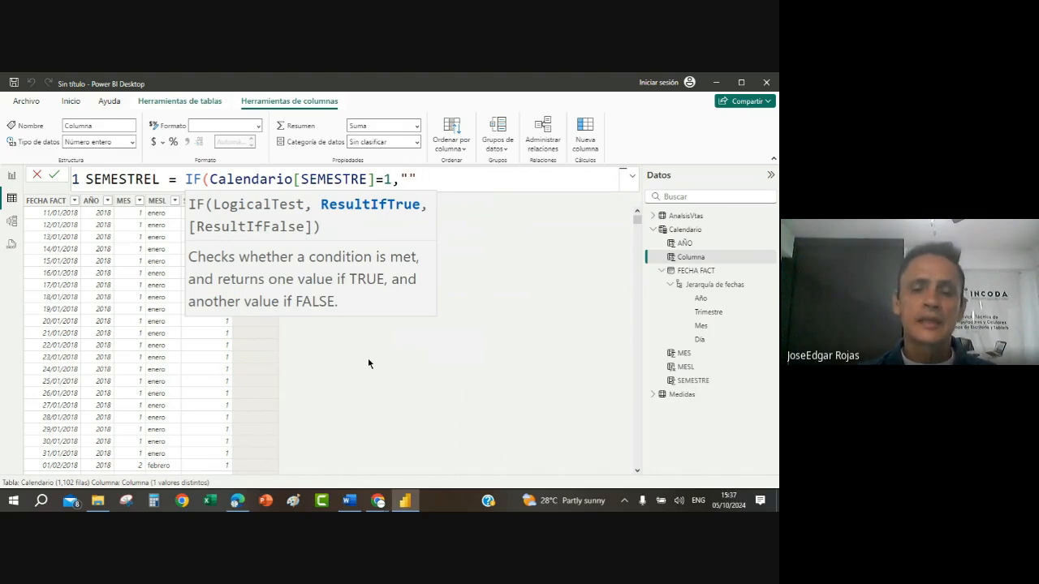
type("PRIMER SEMES")
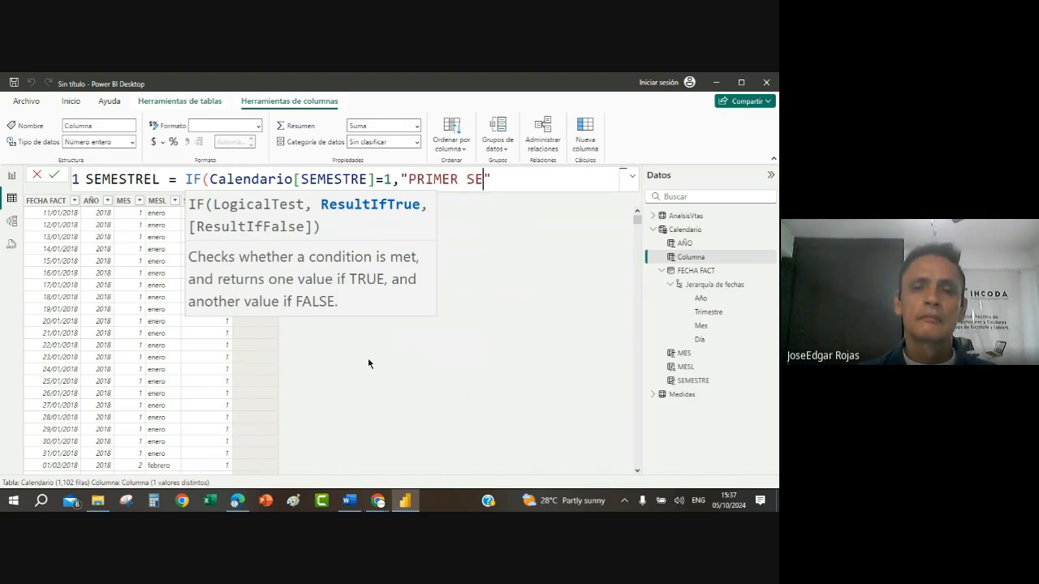
type("TRE")
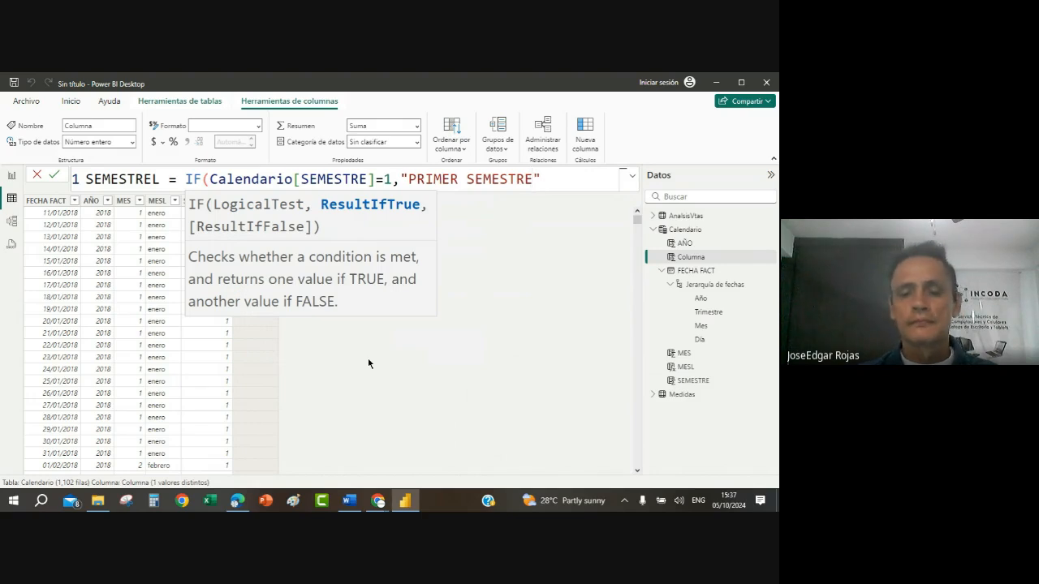
type("\",")
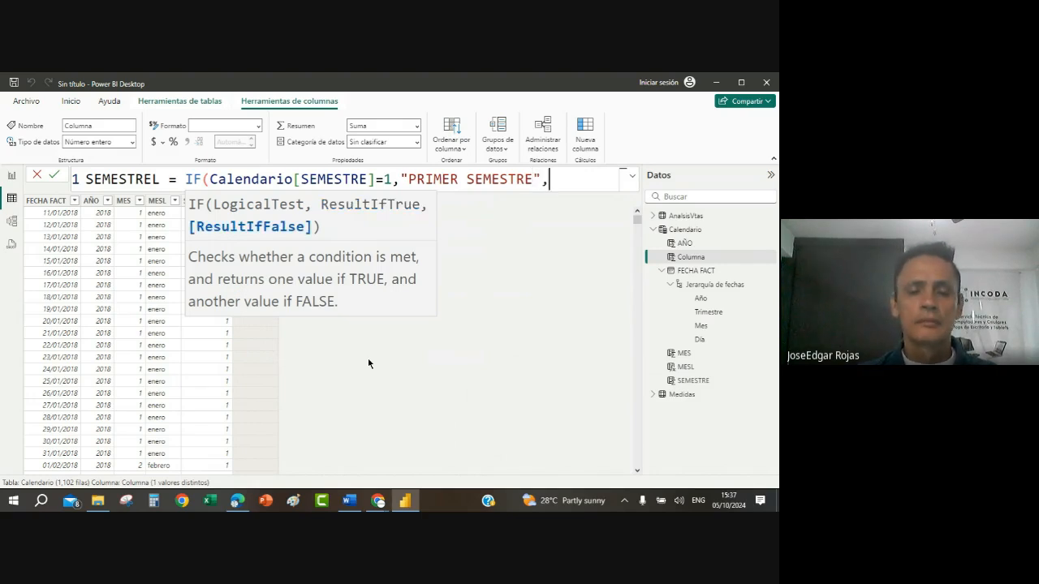
type("\"\"")
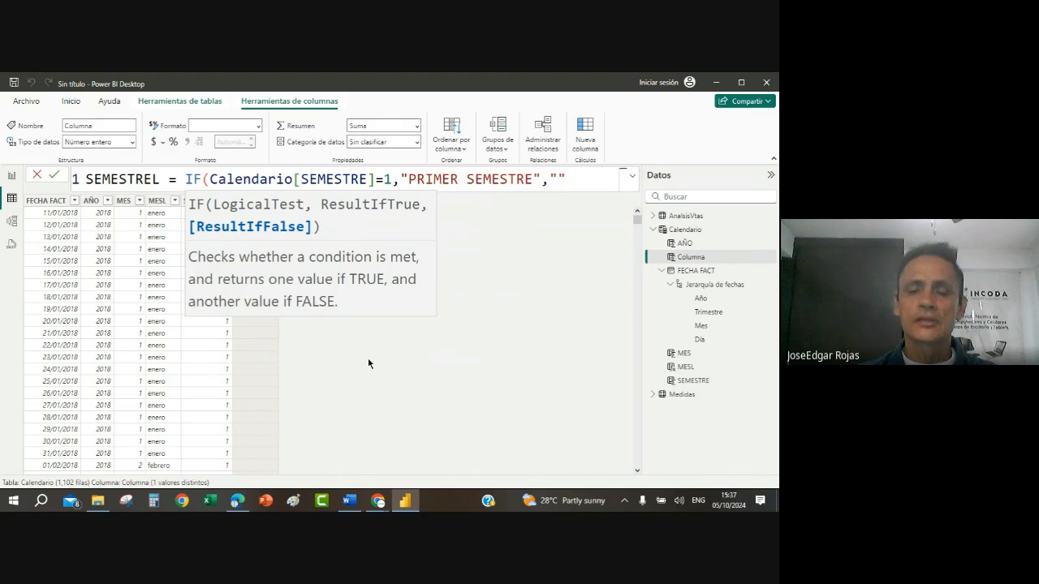
type("SEG")
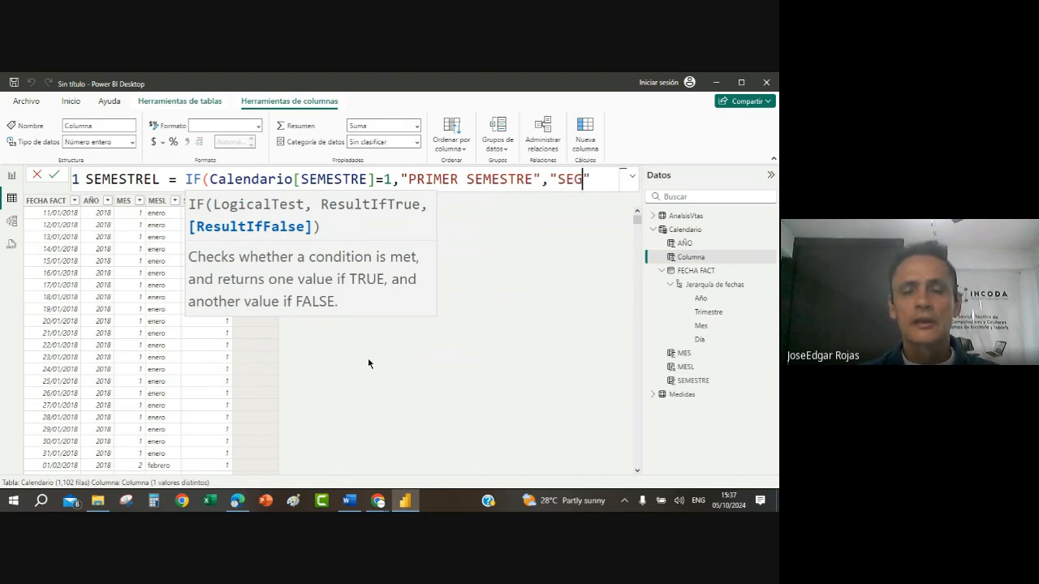
type("UNDO ")
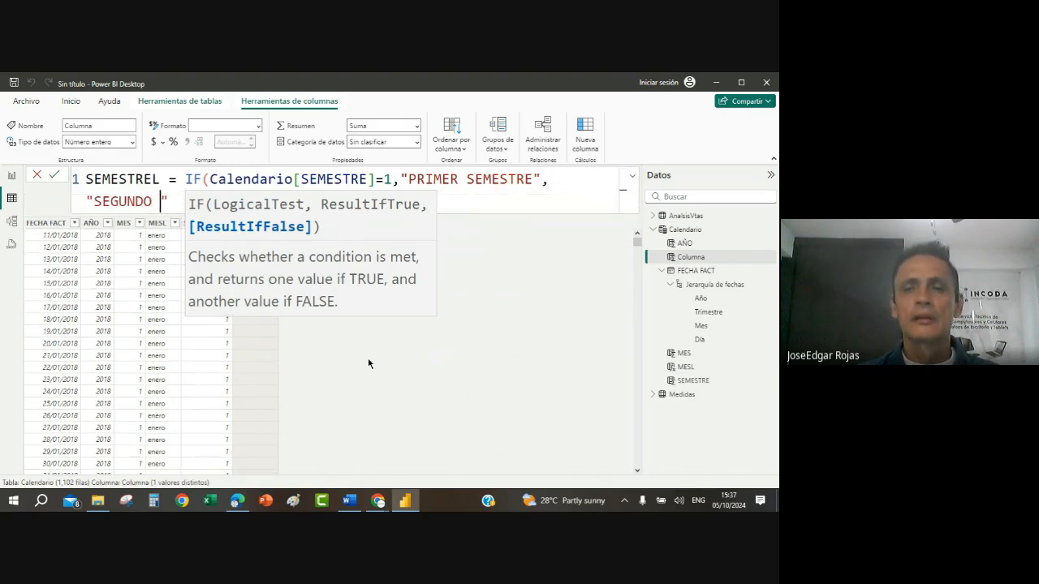
type("SEM")
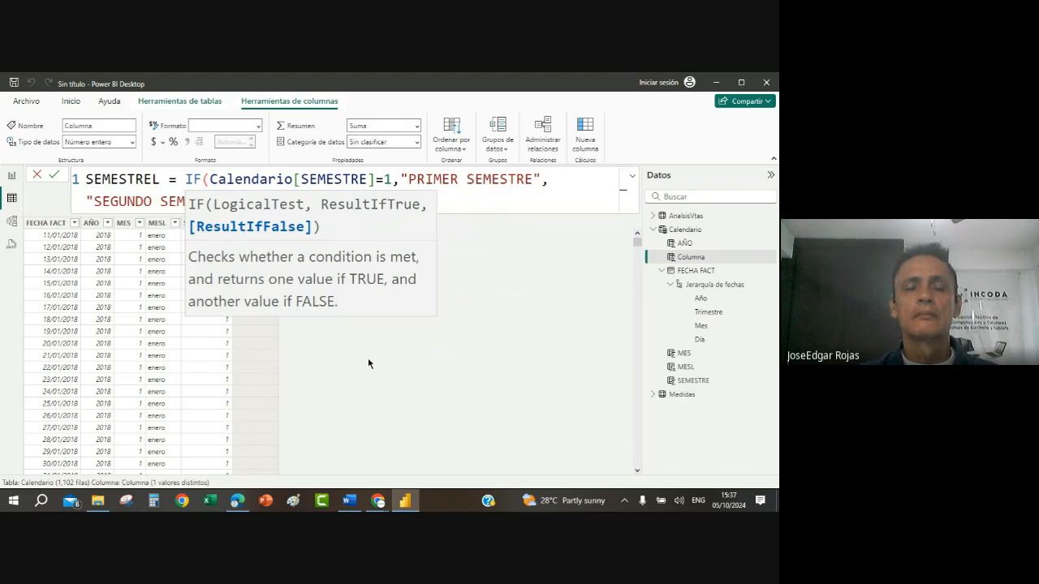
type("ESTRE")
Step: Set "SEGUNDO SEMESTRE" as the false result of the SEMESTREL formula, close the IF function and commit the column
key("Escape")
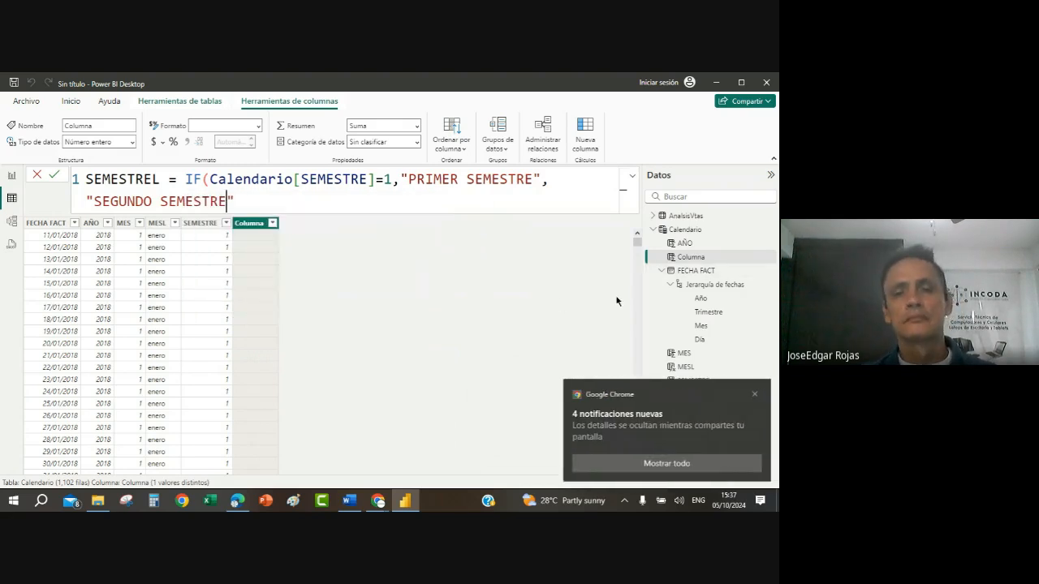
left_click(274, 201)
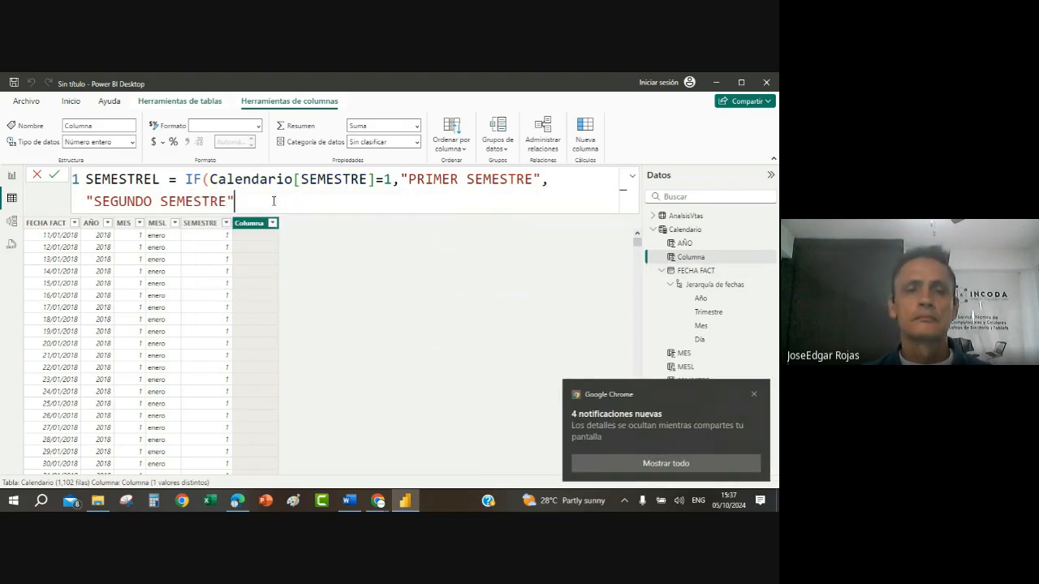
type(")")
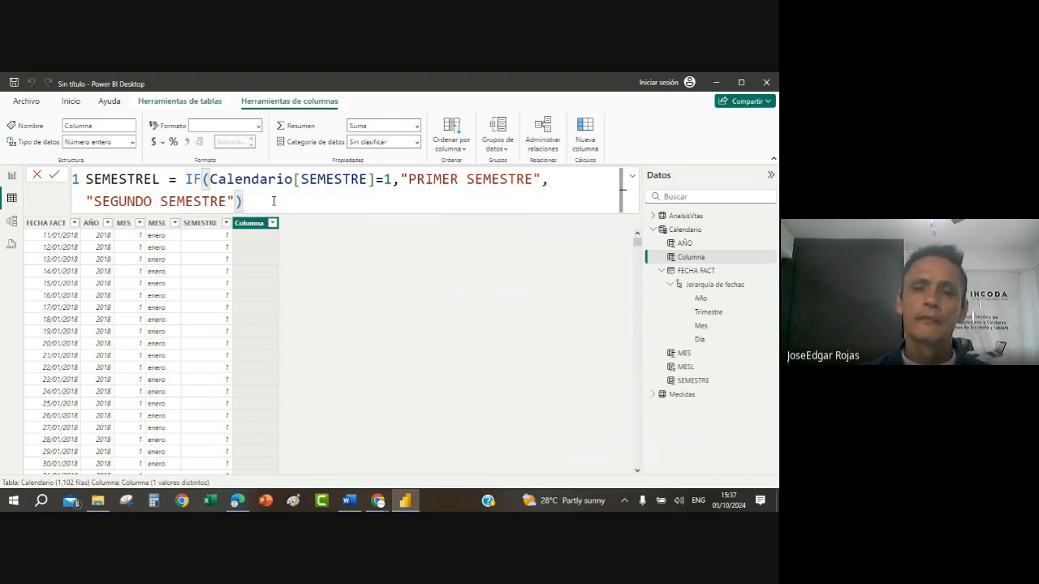
key("Return")
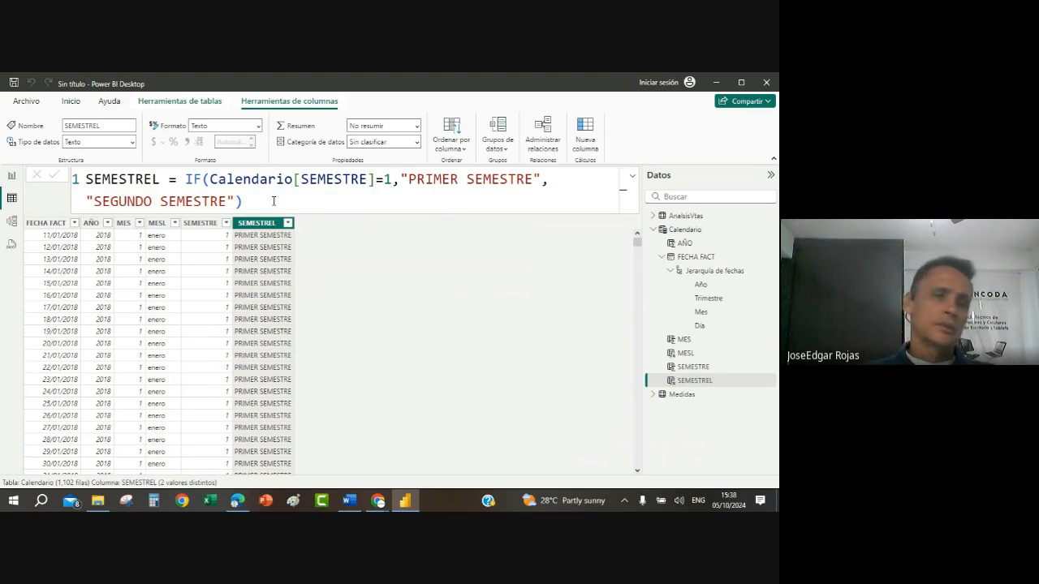
Step: Add a new calculated column to Calendario and name it SEMANA AÑO
left_click(591, 128)
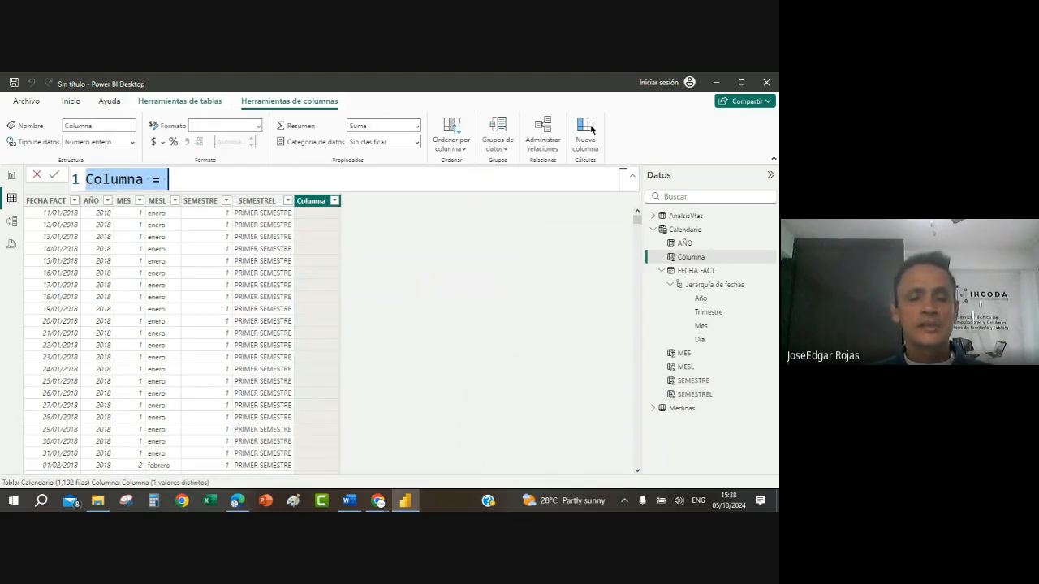
type("SEMANA")
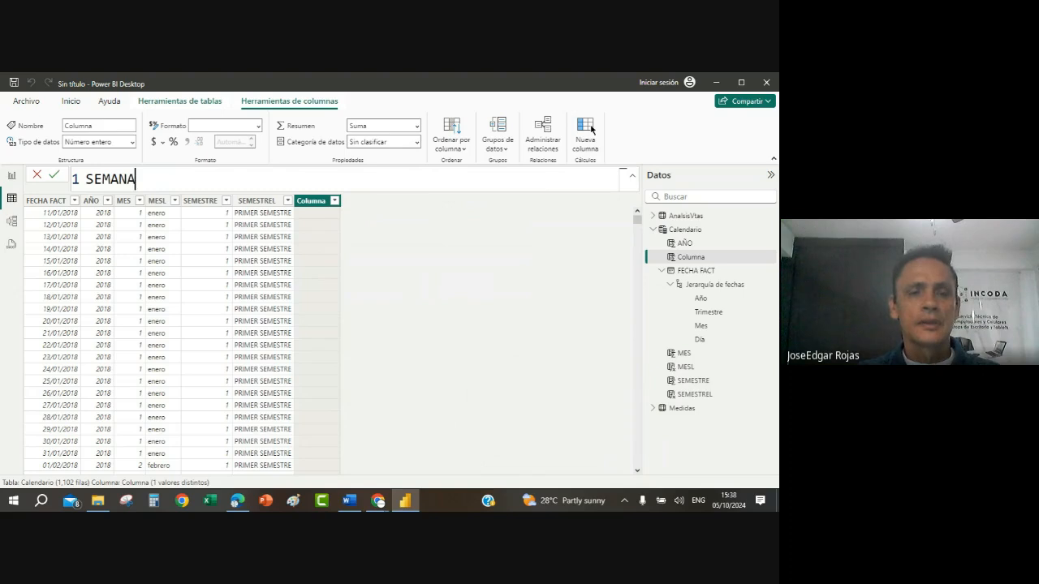
type("A")
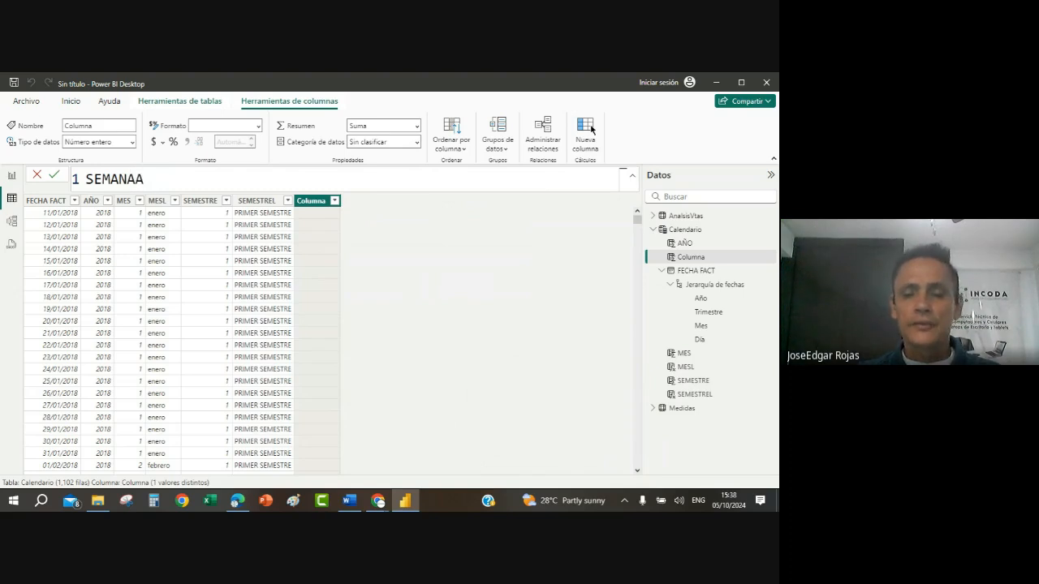
type("ÑO")
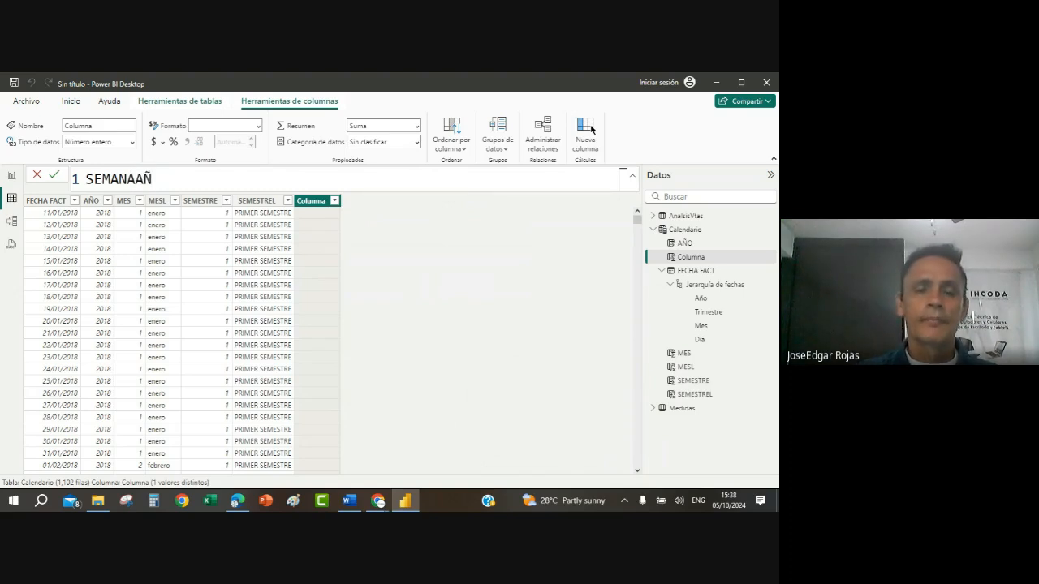
key("Left")
key("Left")
key("Left")
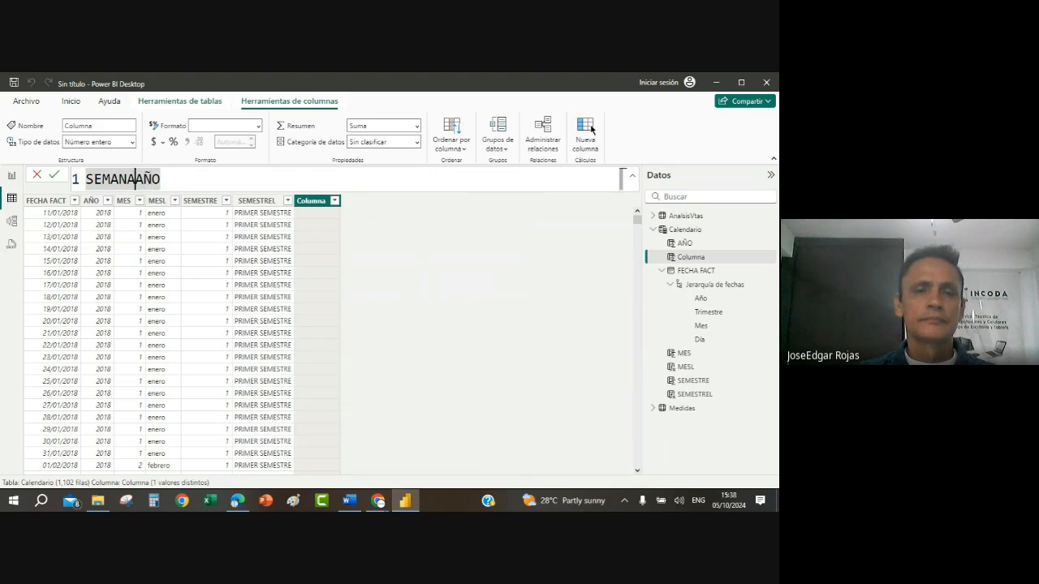
Step: Define the SEMANA AÑO column as WEEKNUM(Calendario[FECHA FACT]) and commit the formula
left_click(194, 180)
type("= N")
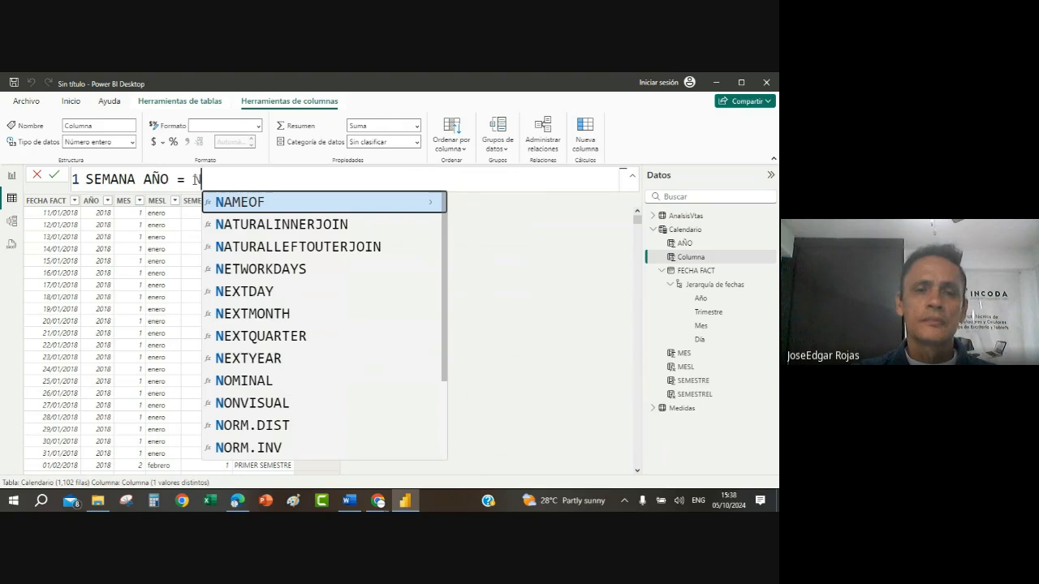
type("U")
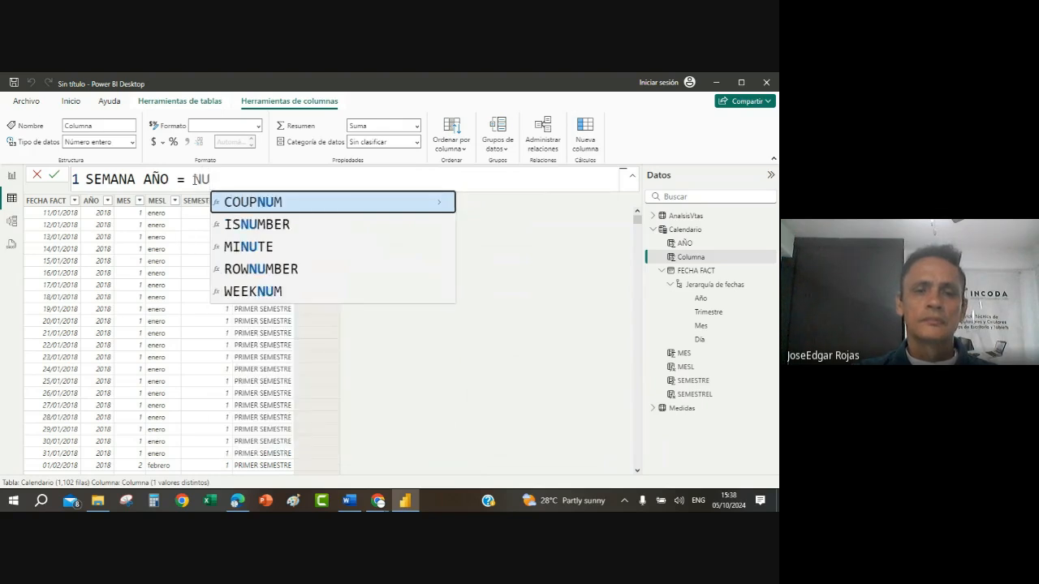
left_click(258, 293)
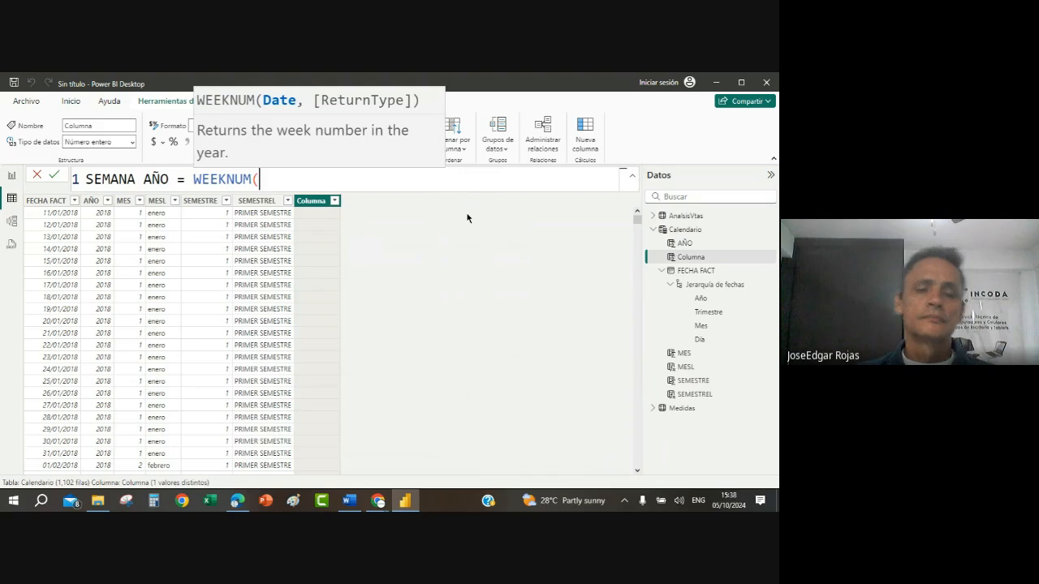
type("CALE")
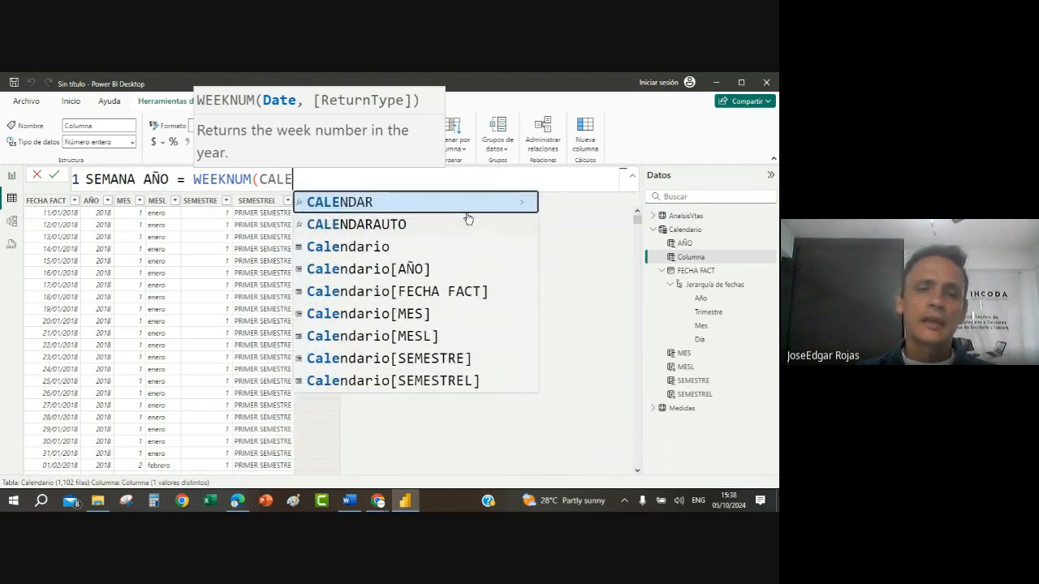
left_click(448, 291)
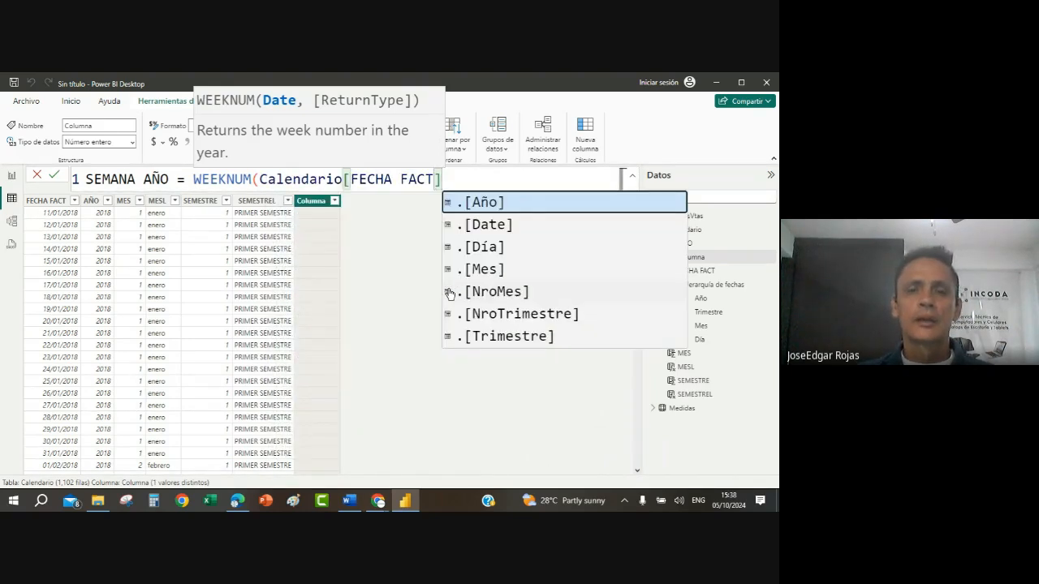
type(")")
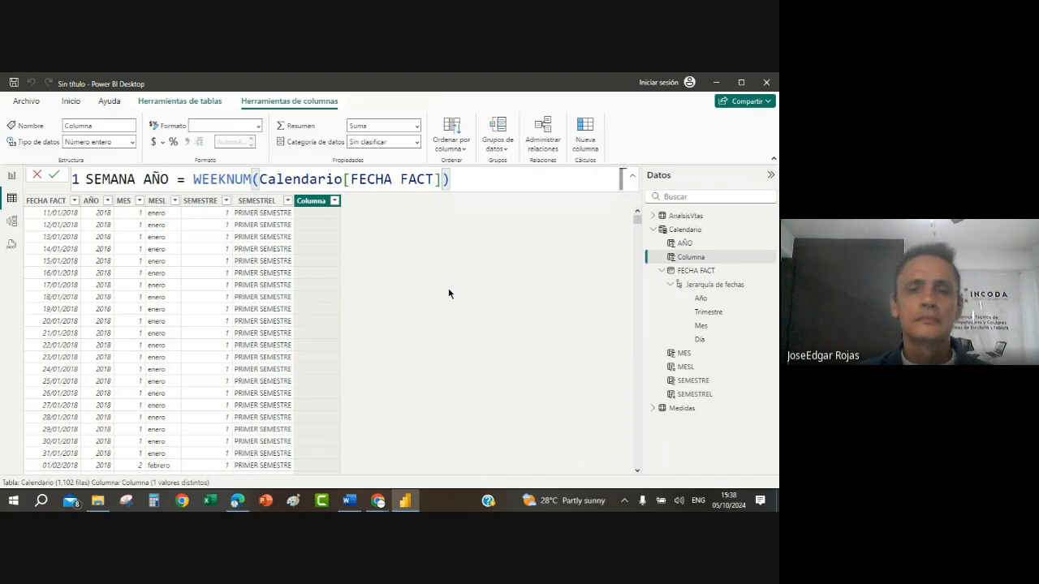
key("Return")
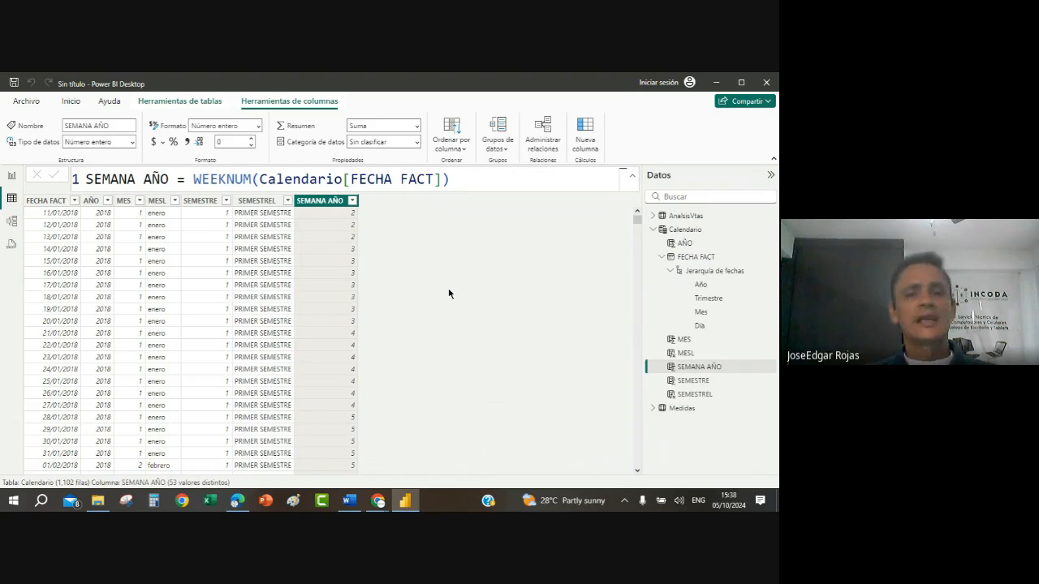
Step: Check the distinct week numbers in the SEMANA AÑO column's filter list and close it without filtering
left_click(352, 201)
scroll(504, 303, "down", 5)
scroll(504, 304, "down", 2)
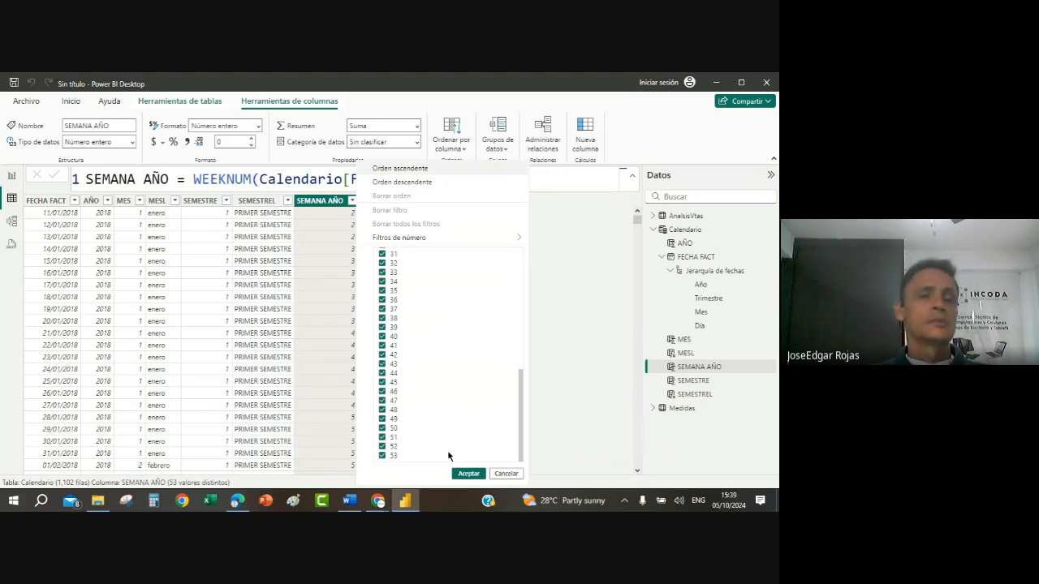
key("Escape")
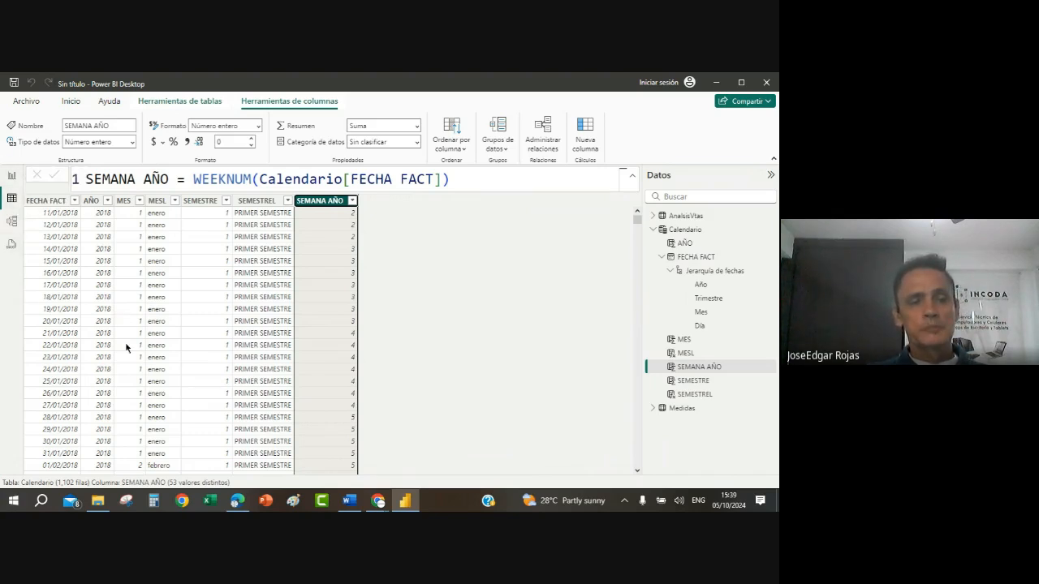
Step: Switch to the Word project guide, review the instructions for the report canvas and Menú page, and return to Power BI Desktop
mouse_move(403, 508)
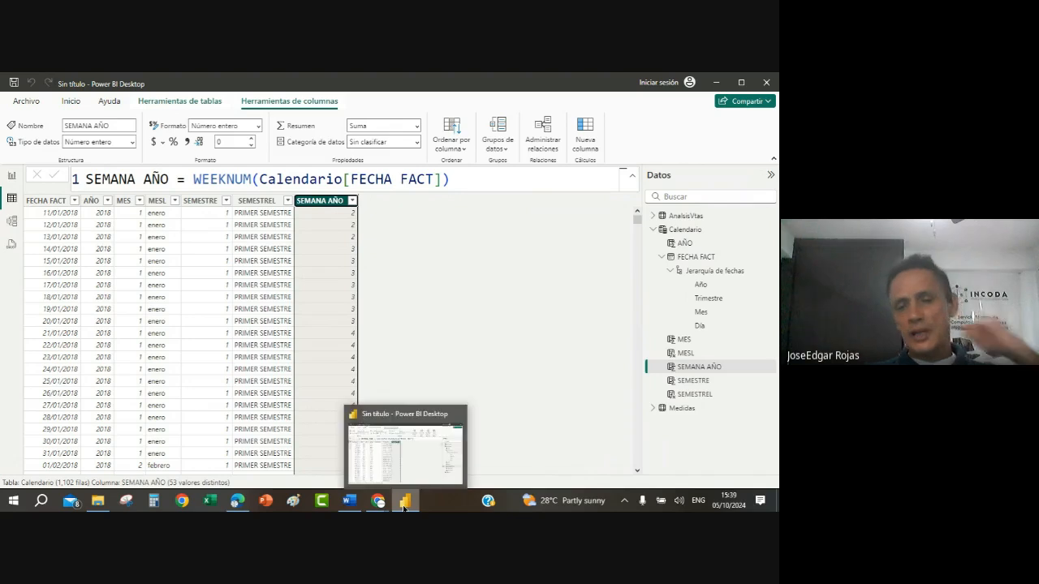
left_click(349, 501)
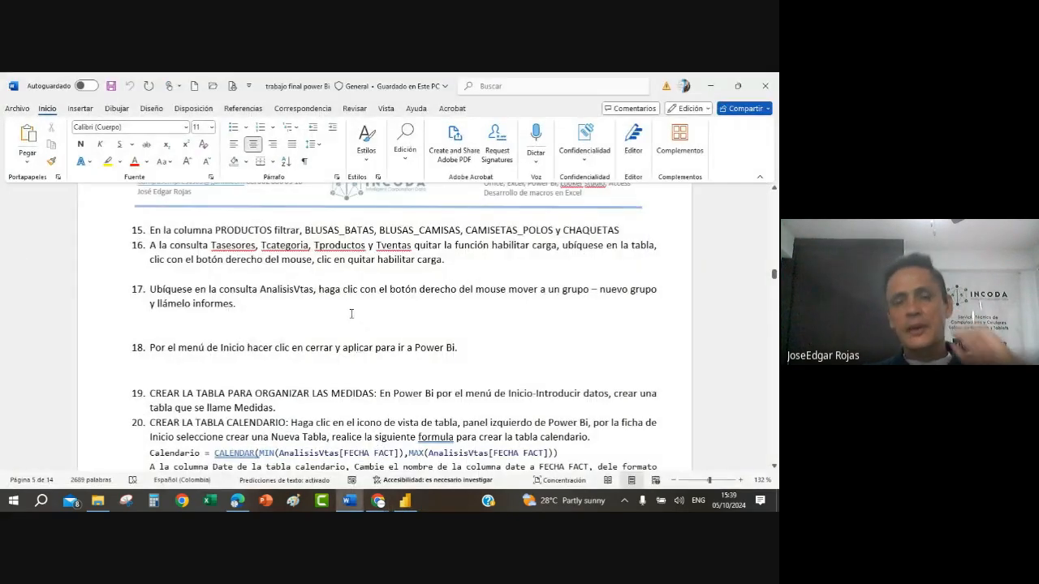
scroll(347, 312, "down", 4)
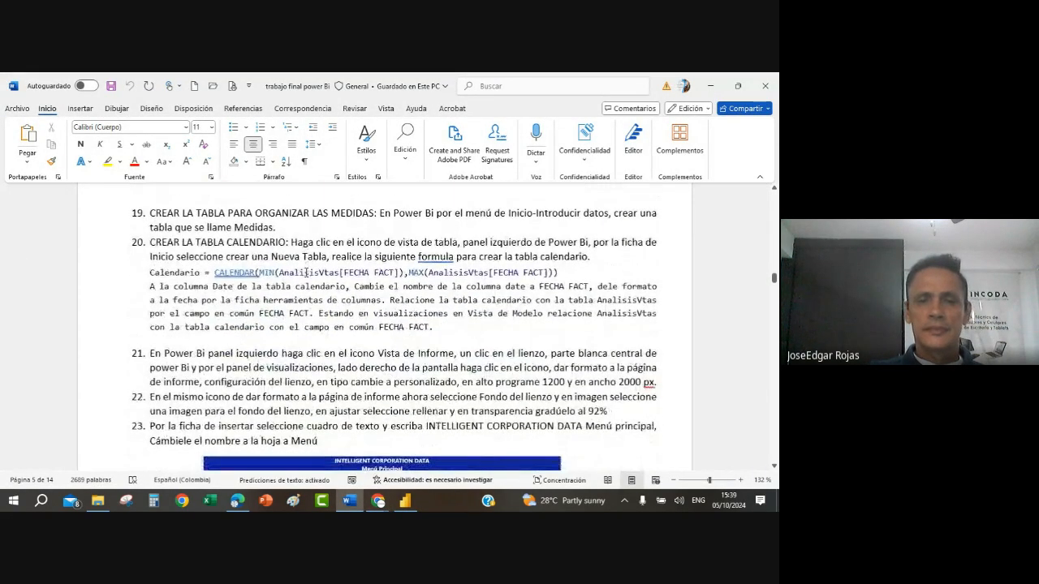
scroll(307, 273, "down", 6)
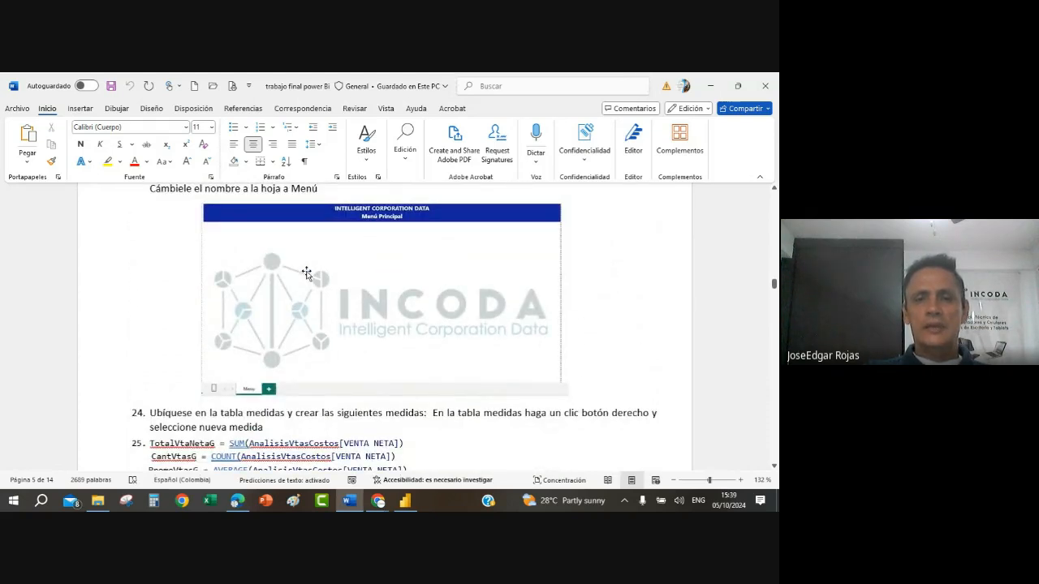
left_click(480, 302)
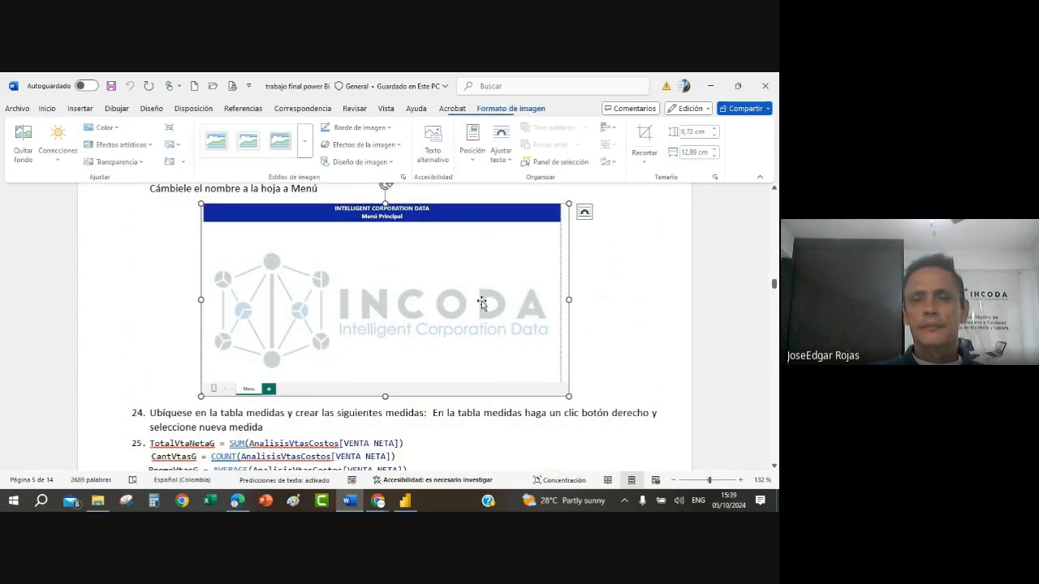
left_click(617, 305)
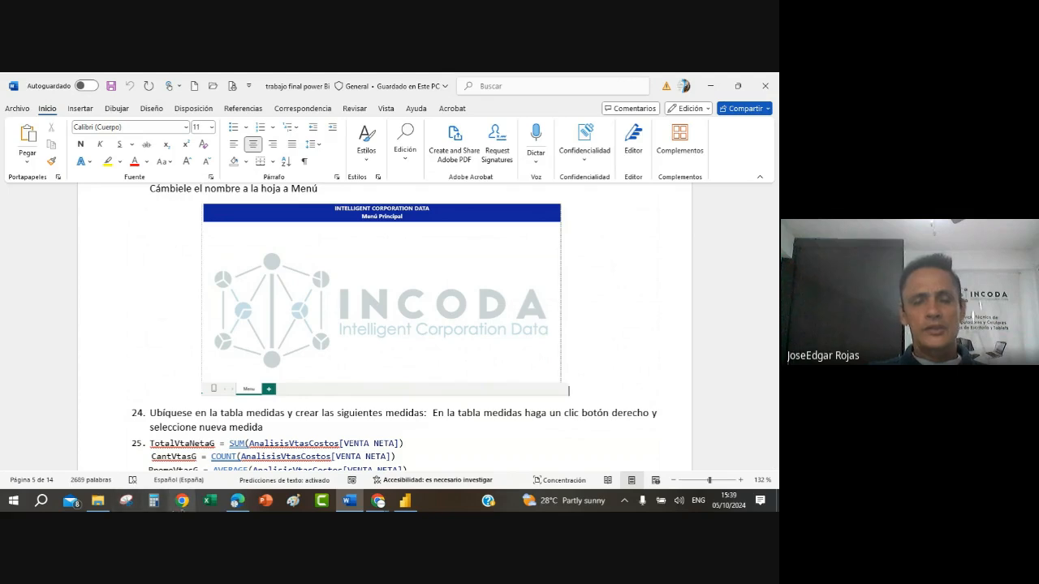
left_click(405, 502)
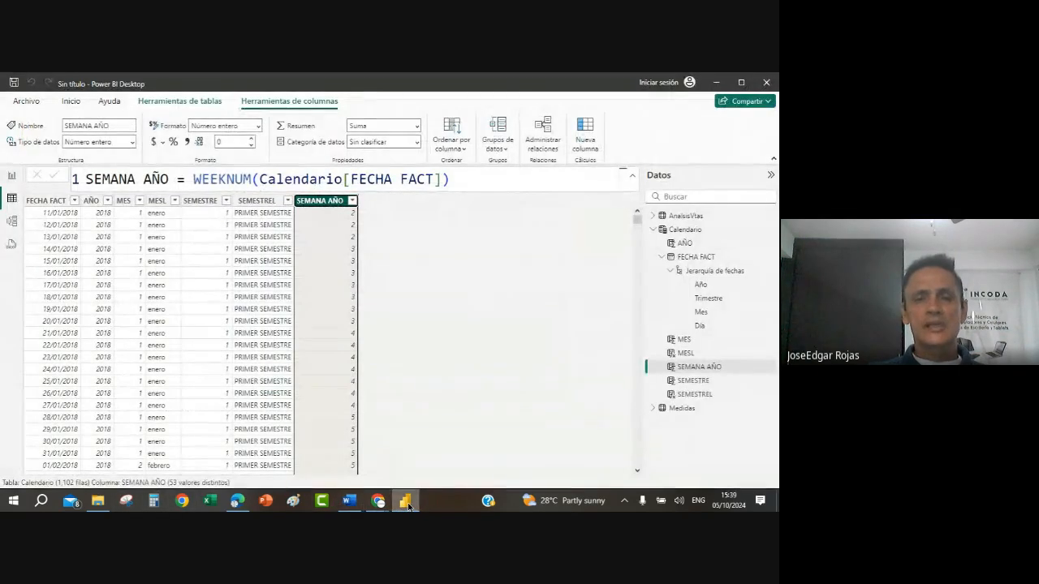
left_click(268, 381)
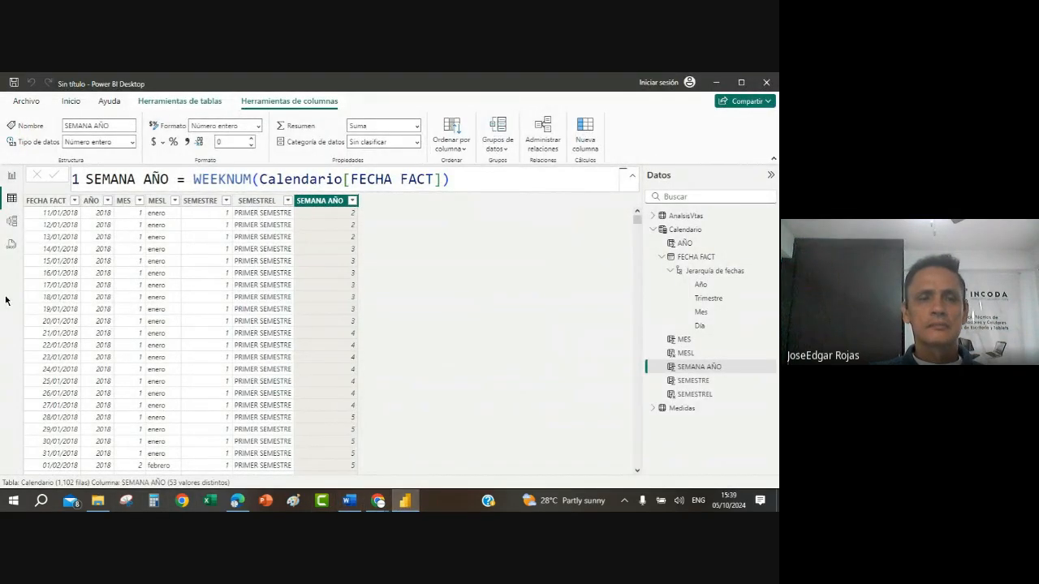
Step: Switch to the report view and open the canvas background settings in the page format options
left_click(12, 177)
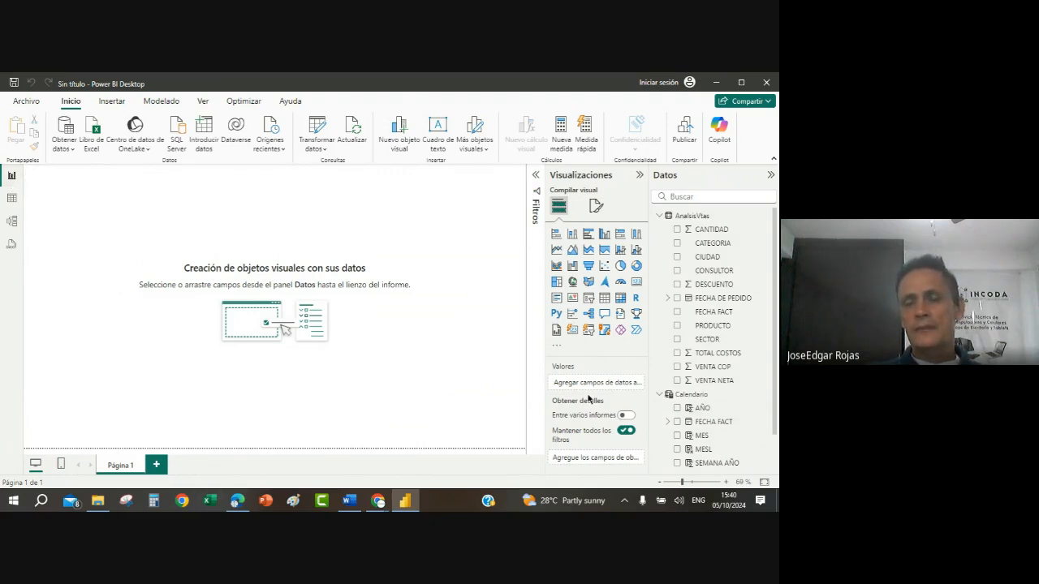
left_click(595, 207)
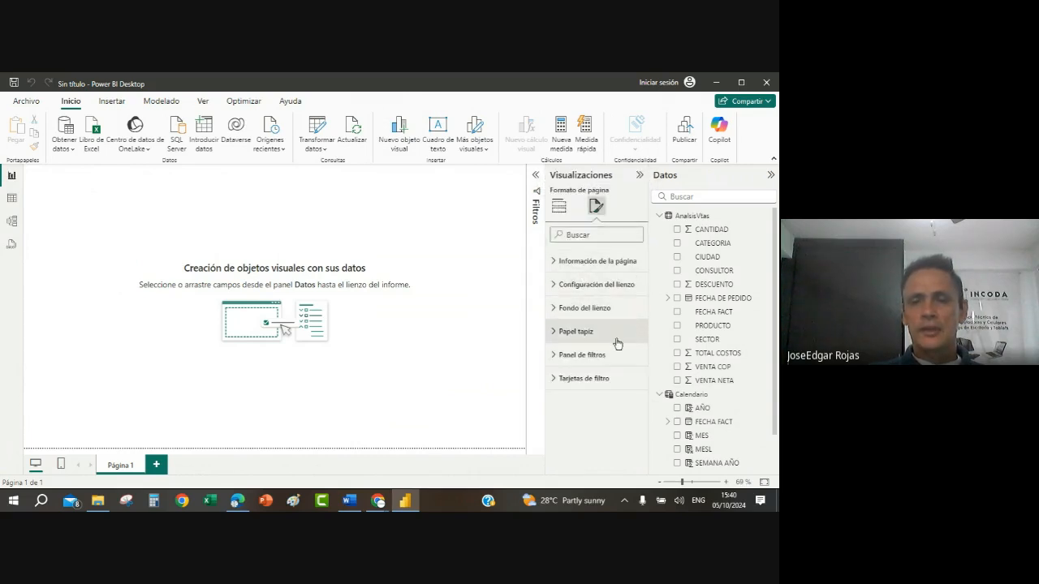
left_click(555, 310)
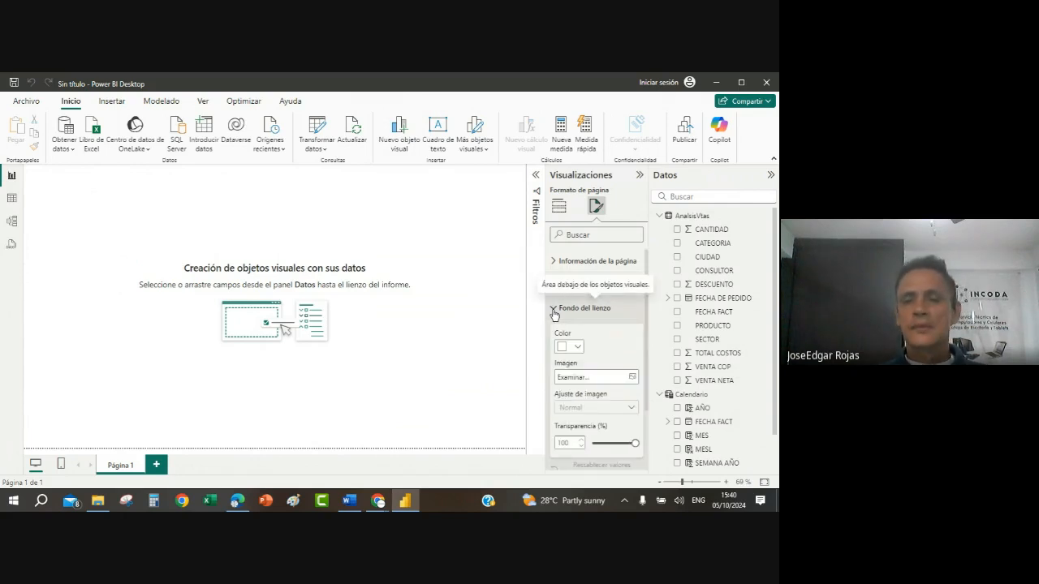
Step: Try a dark blue canvas background colour at 100% transparency, and set the colour back to white
left_click(577, 346)
left_click(617, 240)
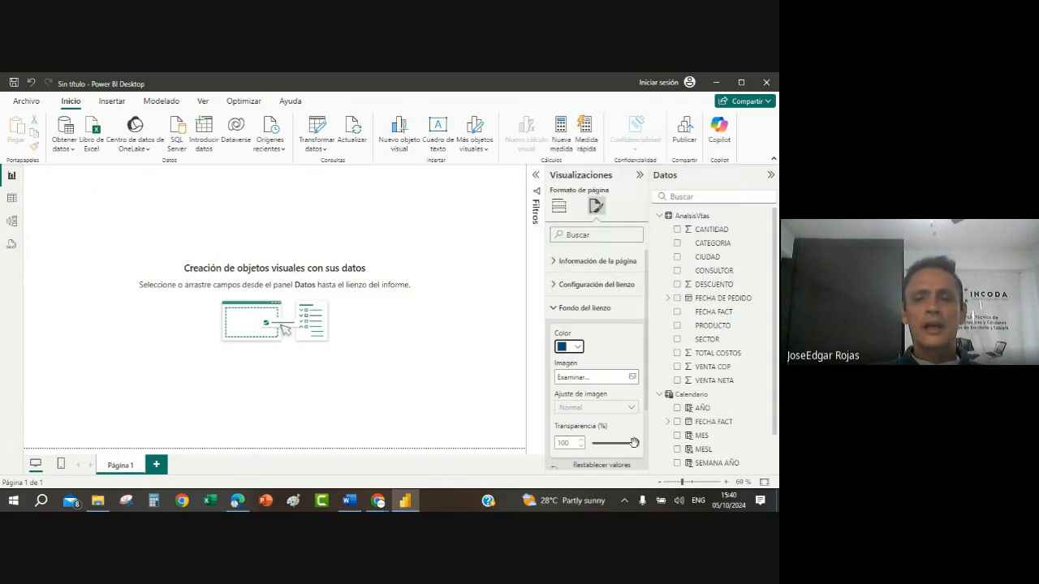
mouse_move(635, 443)
left_mouse_down()
mouse_move(581, 453)
mouse_move(650, 444)
left_mouse_up()
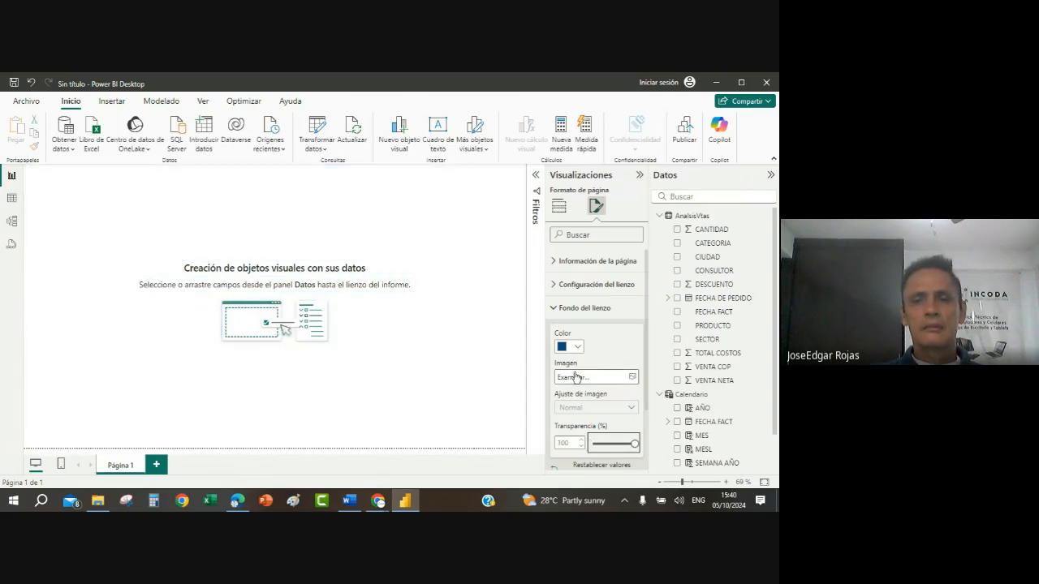
left_click(580, 347)
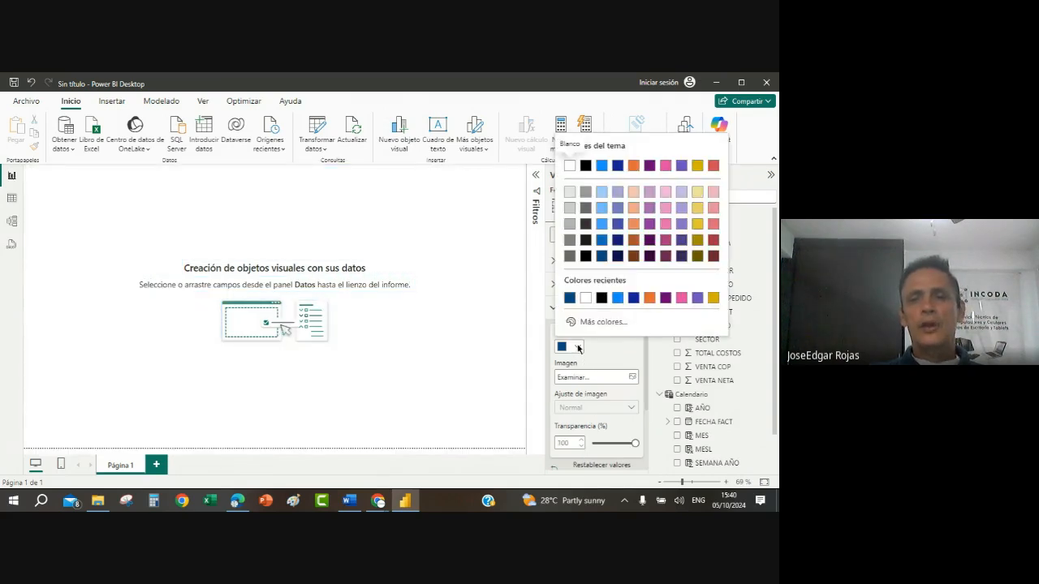
left_click(569, 167)
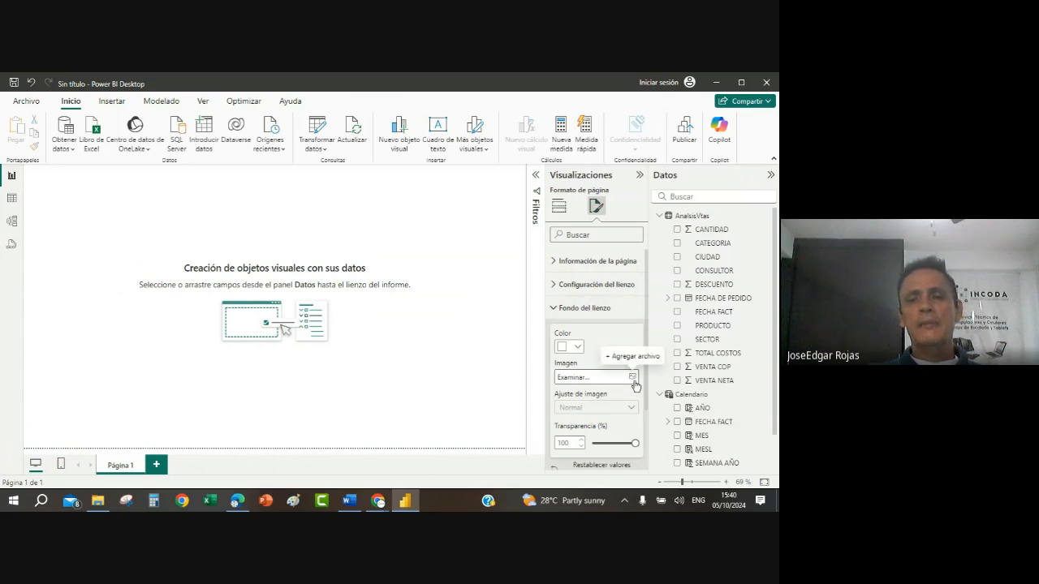
Step: Set the logo incoda image as the canvas background and lower its transparency to 89%
left_click(585, 378)
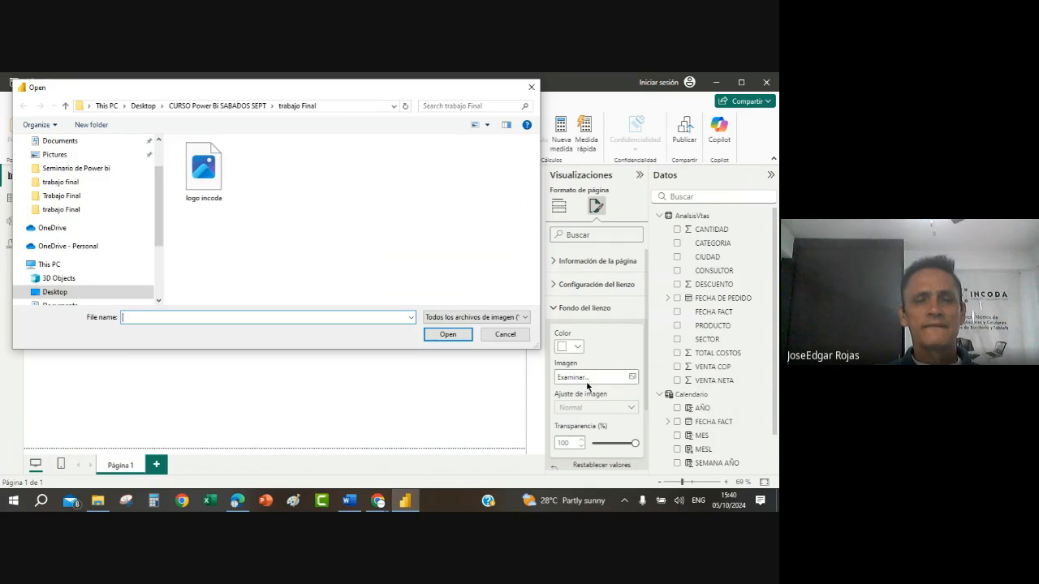
left_click(201, 178)
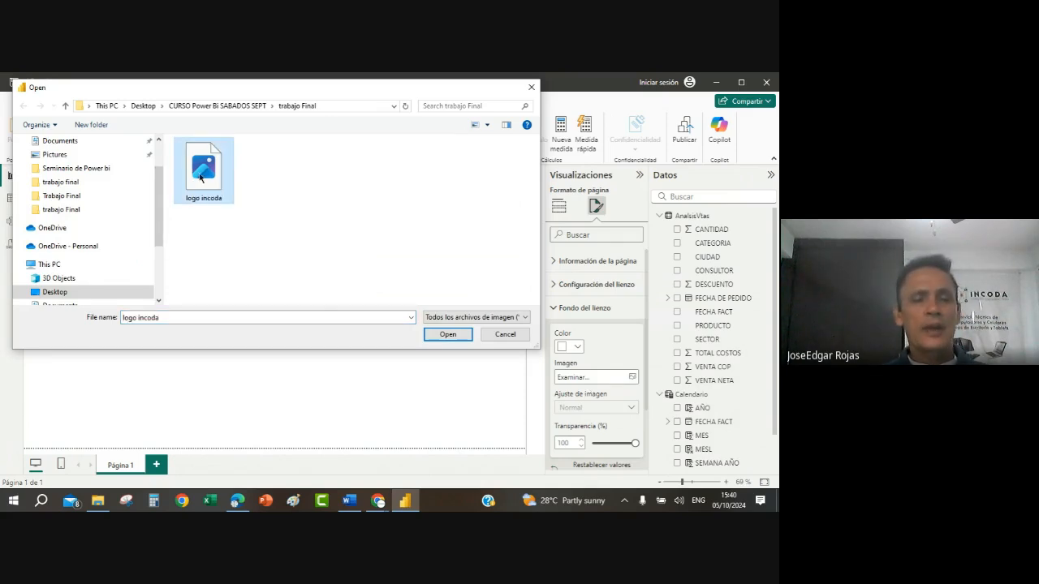
left_click(463, 338)
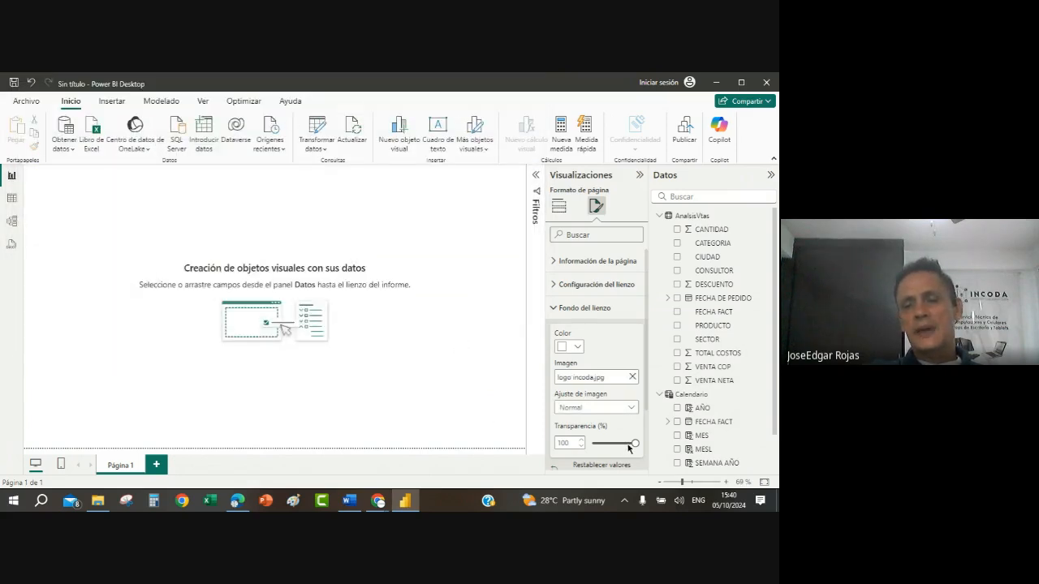
left_click_drag(634, 446, 627, 442)
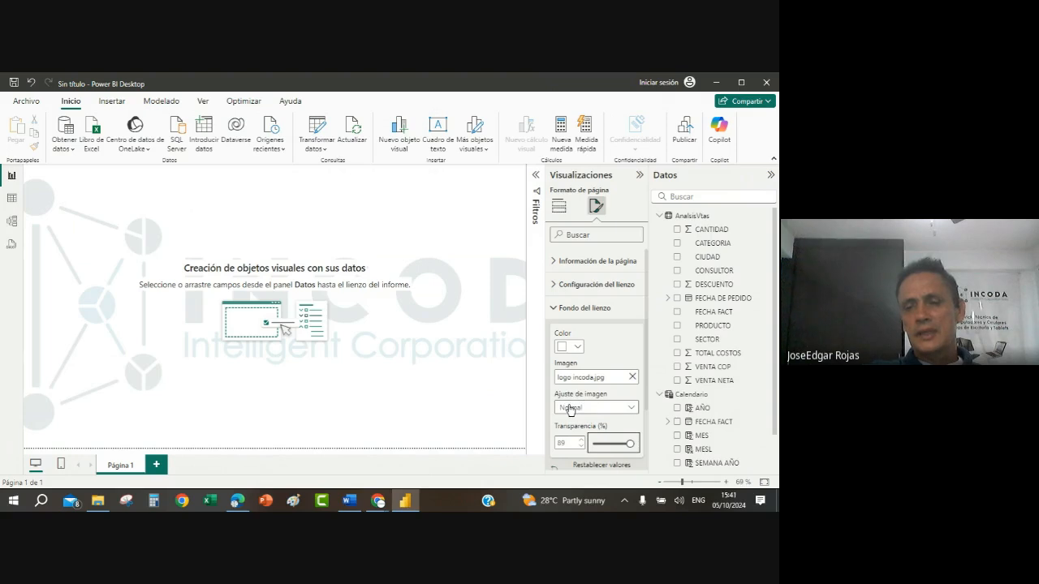
Step: Try the Ajustar image fit for the background logo, and set the fit to Rellenar
left_click(631, 412)
left_click(571, 438)
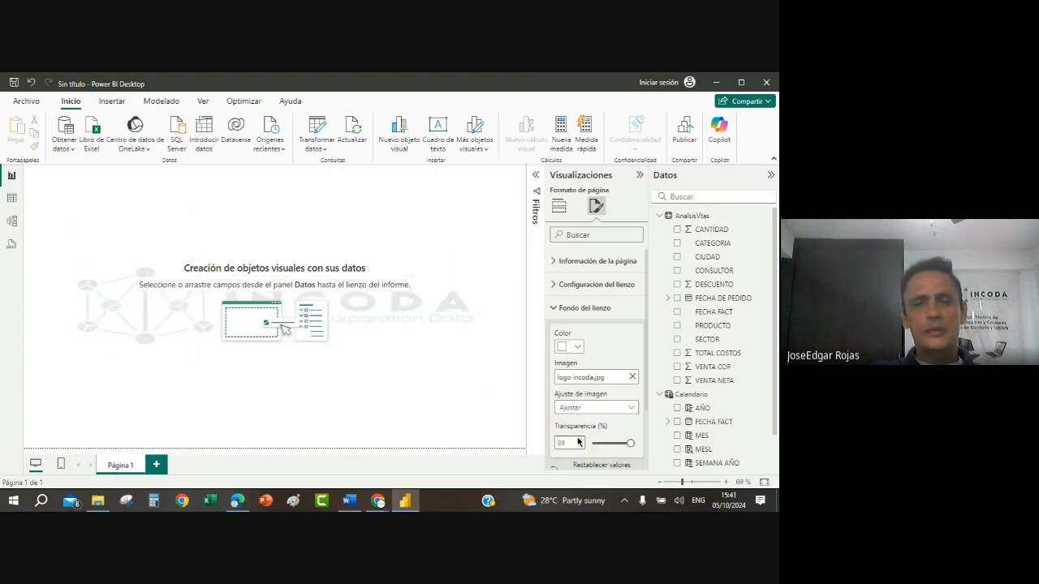
left_click(631, 409)
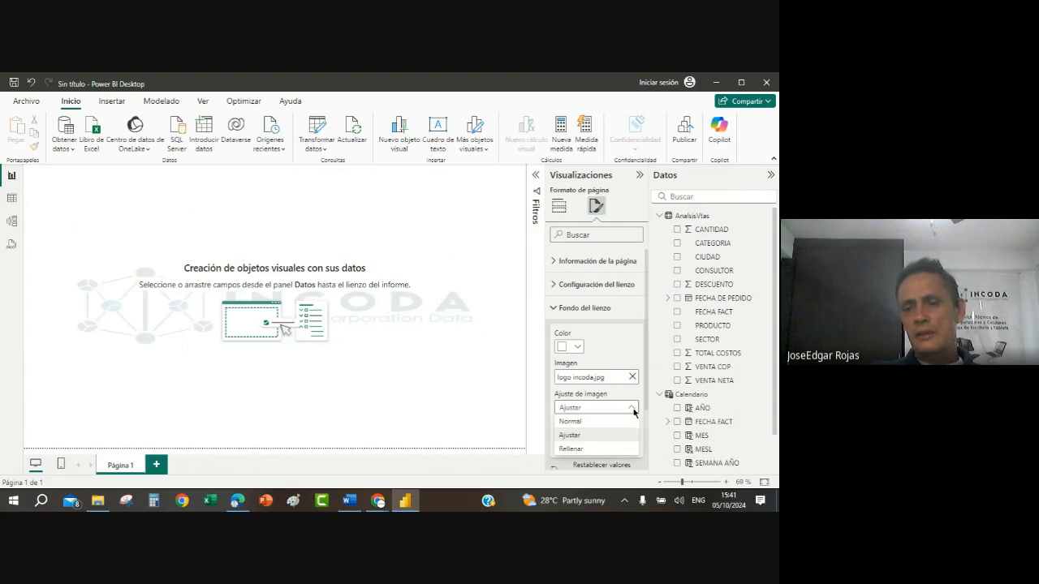
left_click(572, 449)
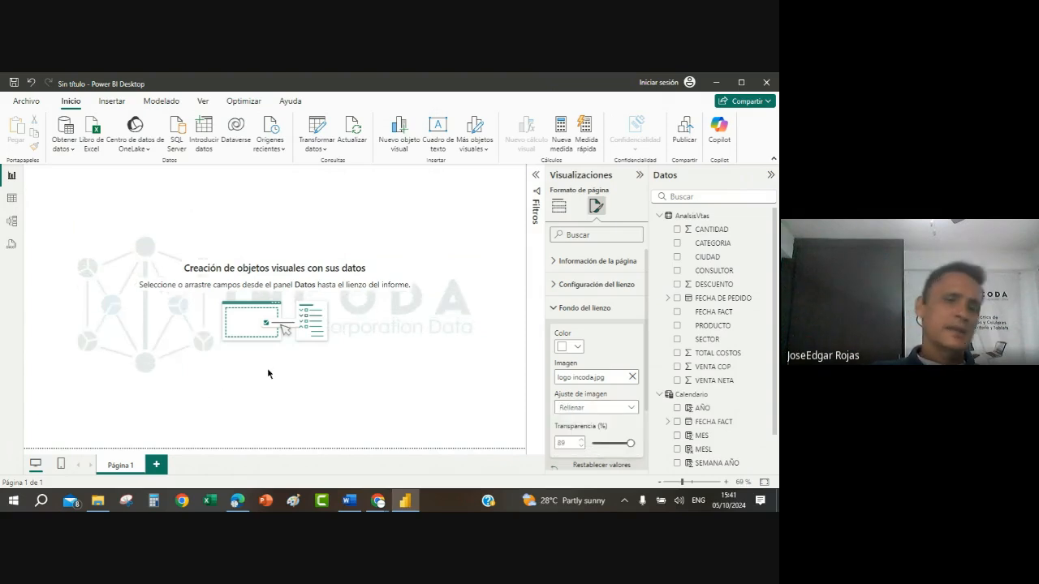
left_click(284, 387)
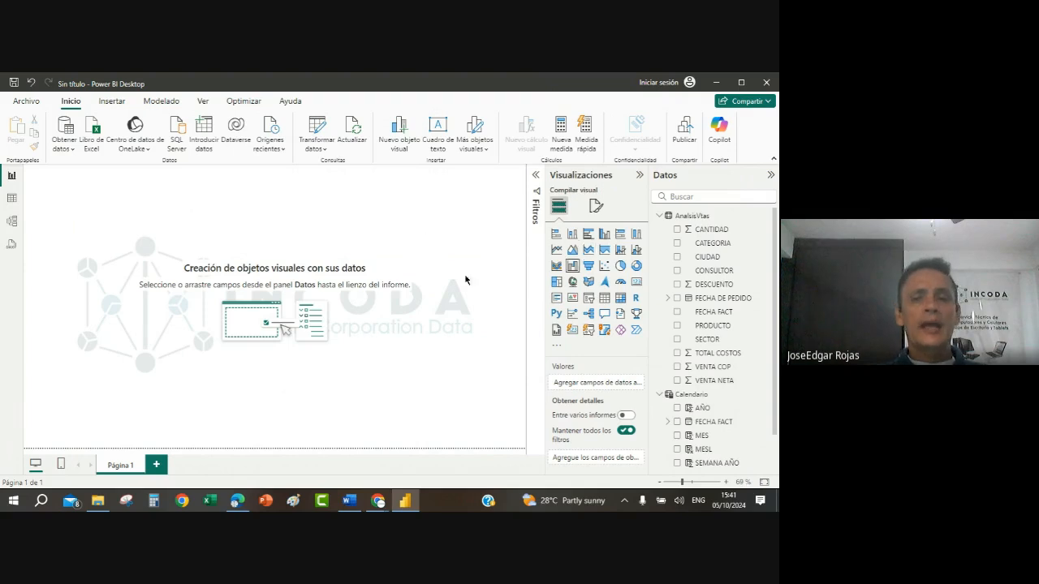
left_click(596, 205)
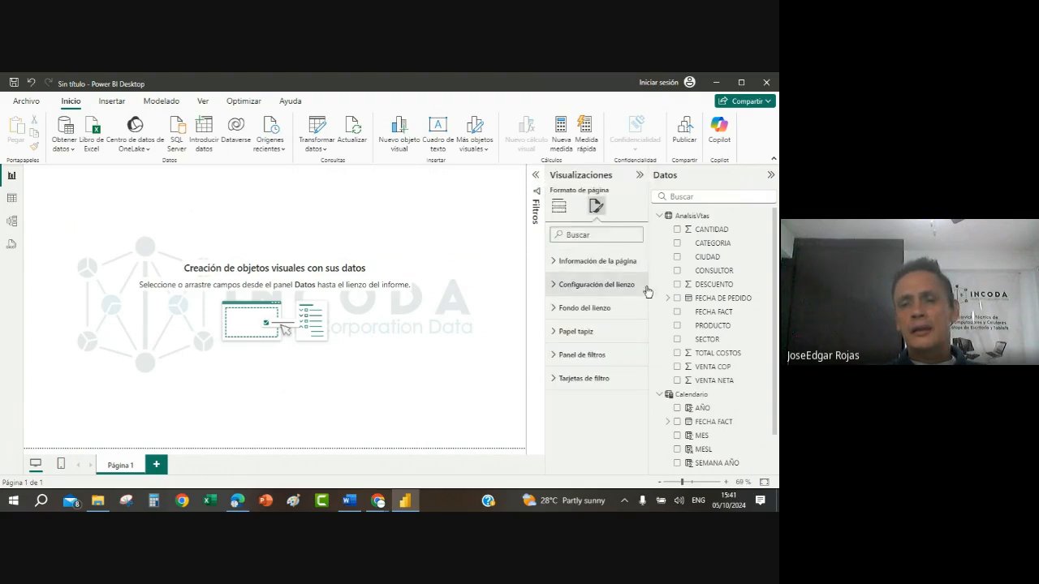
left_click(554, 310)
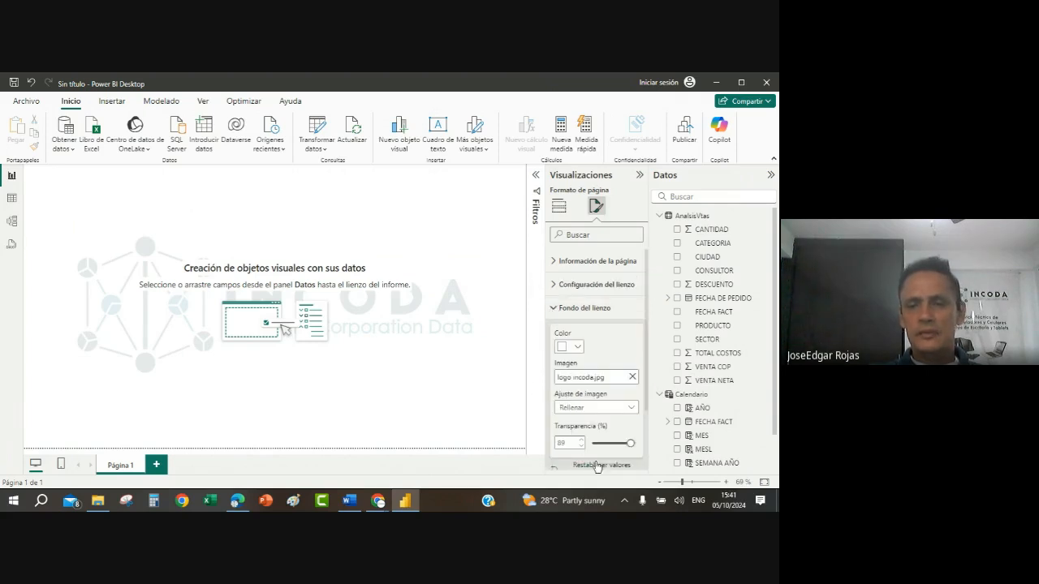
left_click(391, 345)
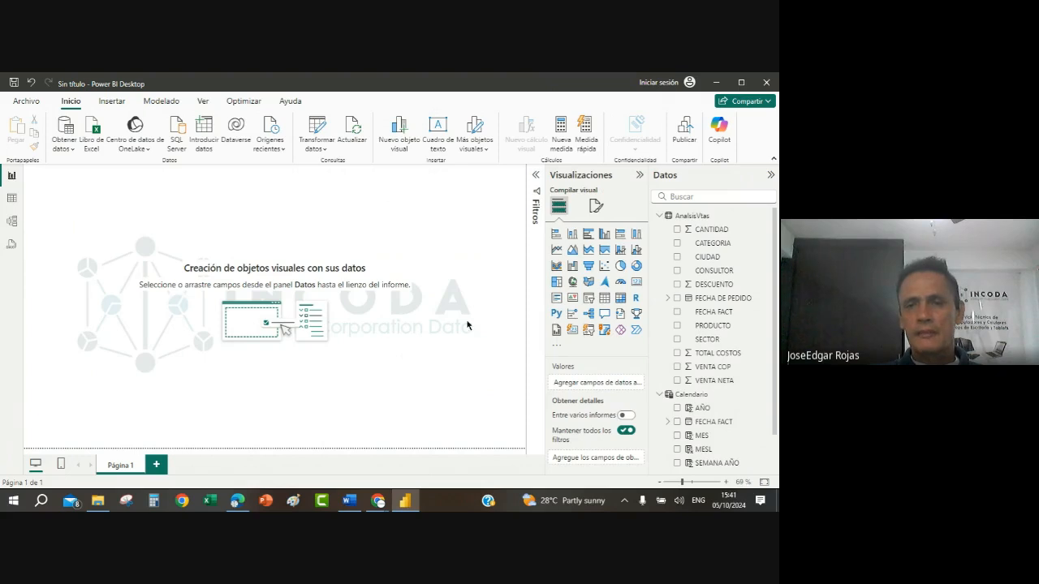
Step: Set the canvas background image's transparency to 93%
left_click(595, 208)
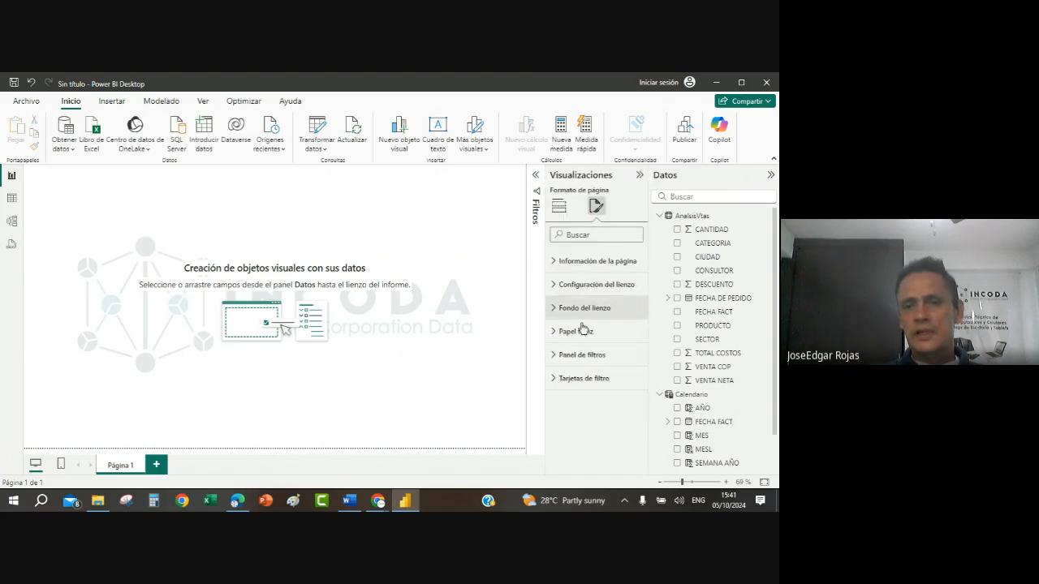
left_click(556, 308)
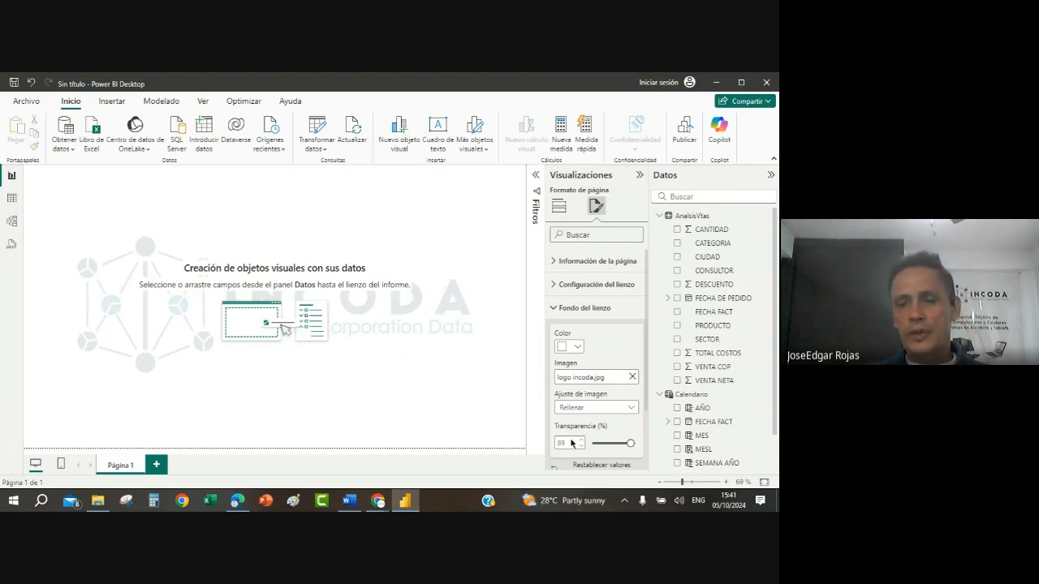
left_click(581, 441)
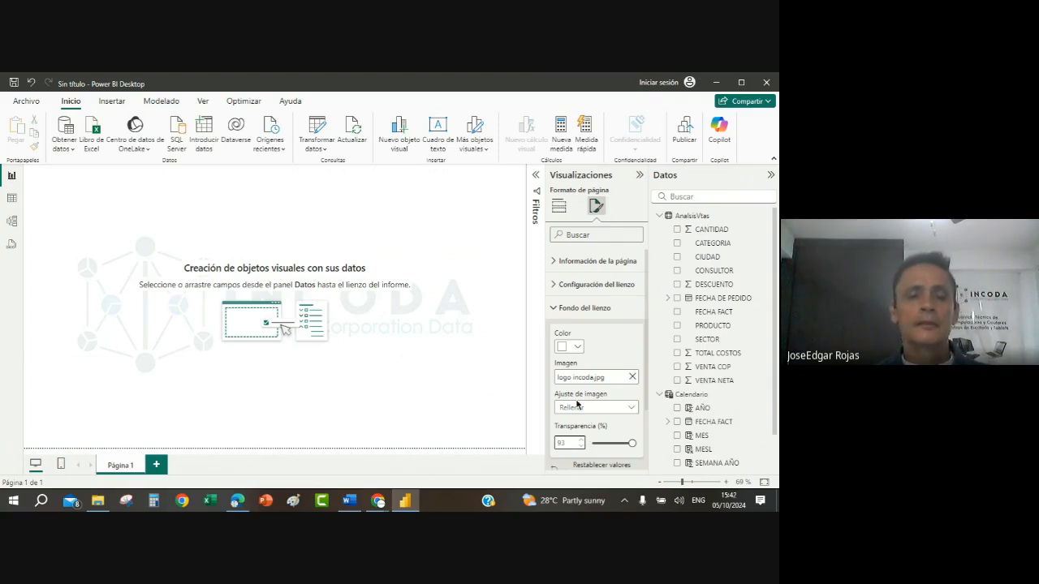
Step: Switch to the Word project guide, check the Menú page sample, and return to the report canvas in Power BI Desktop
left_click(349, 501)
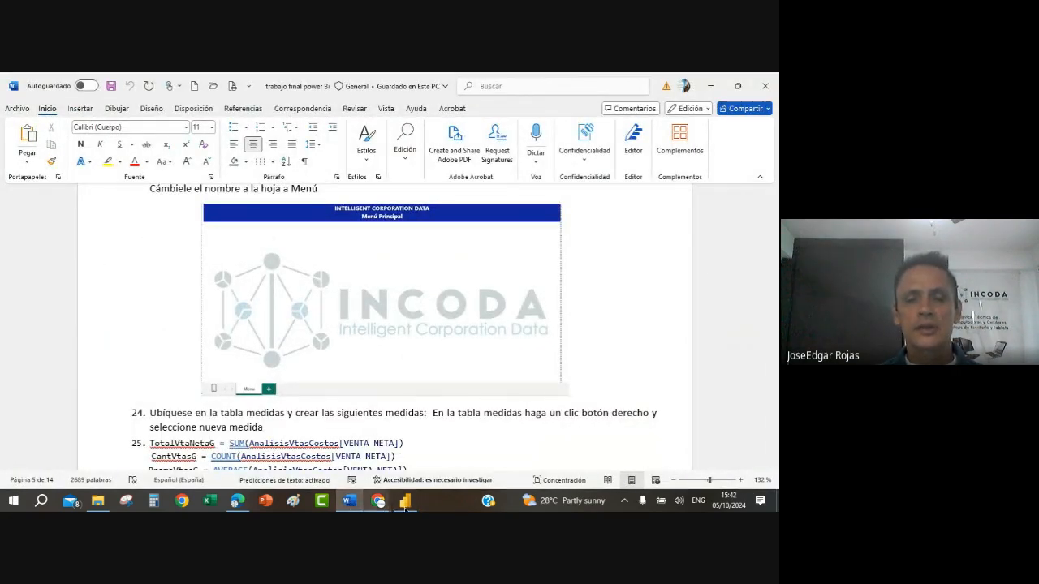
left_click(405, 501)
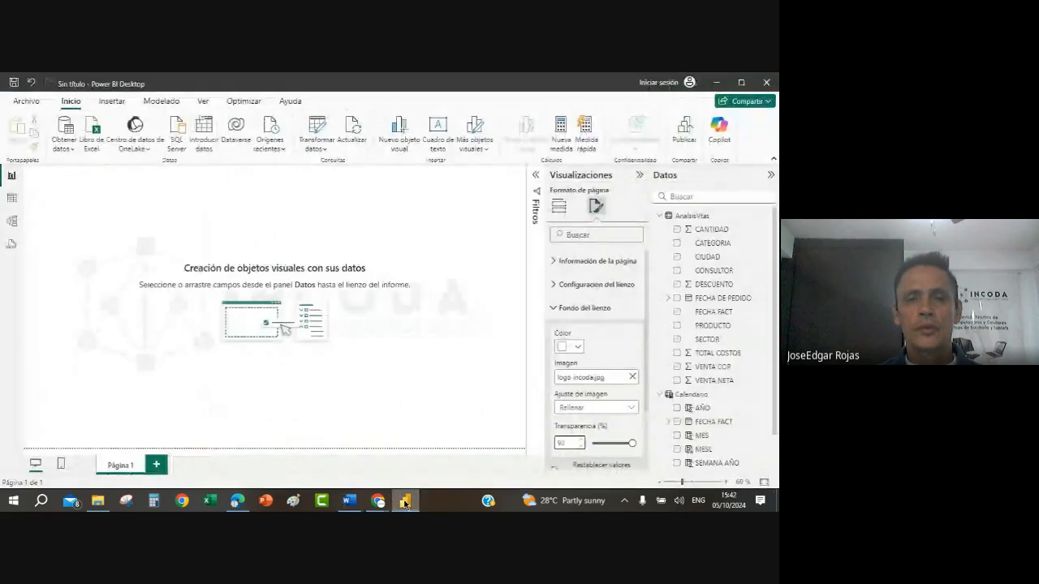
left_click(249, 247)
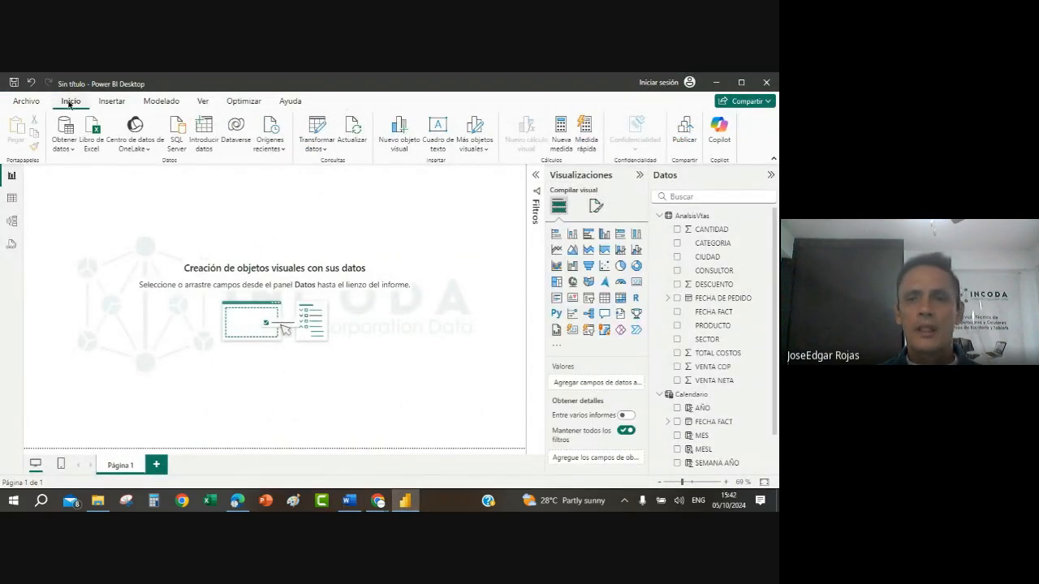
Step: Insert a text box with font size 36 and stretch it across the full width of the report page
left_click(114, 103)
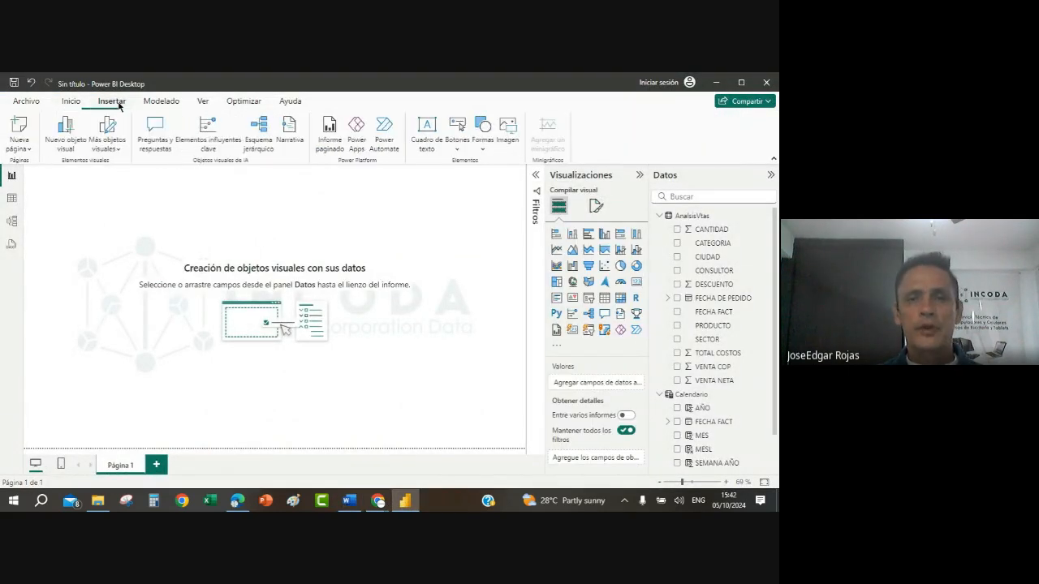
left_click(426, 135)
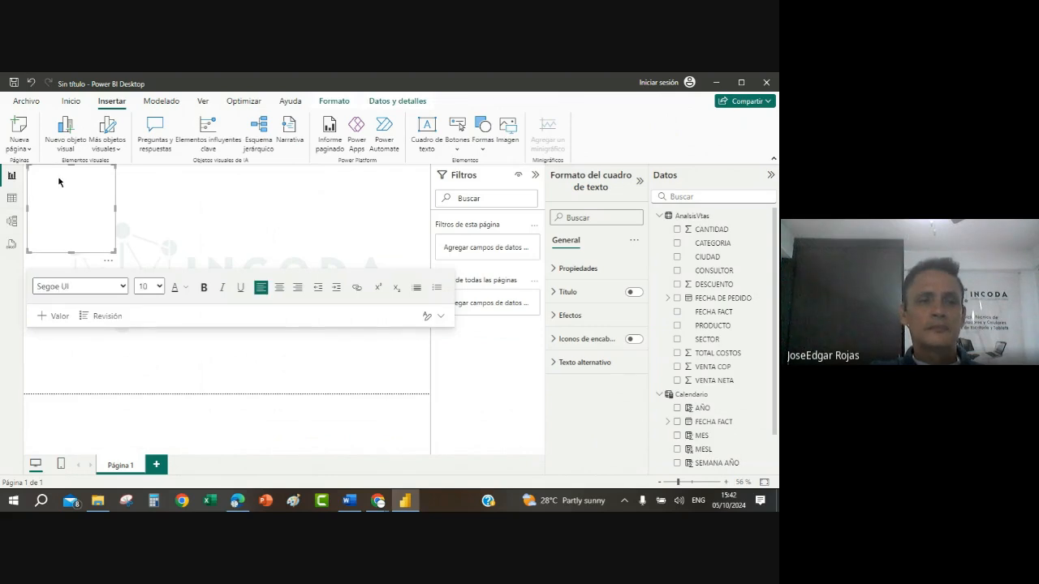
left_click(159, 286)
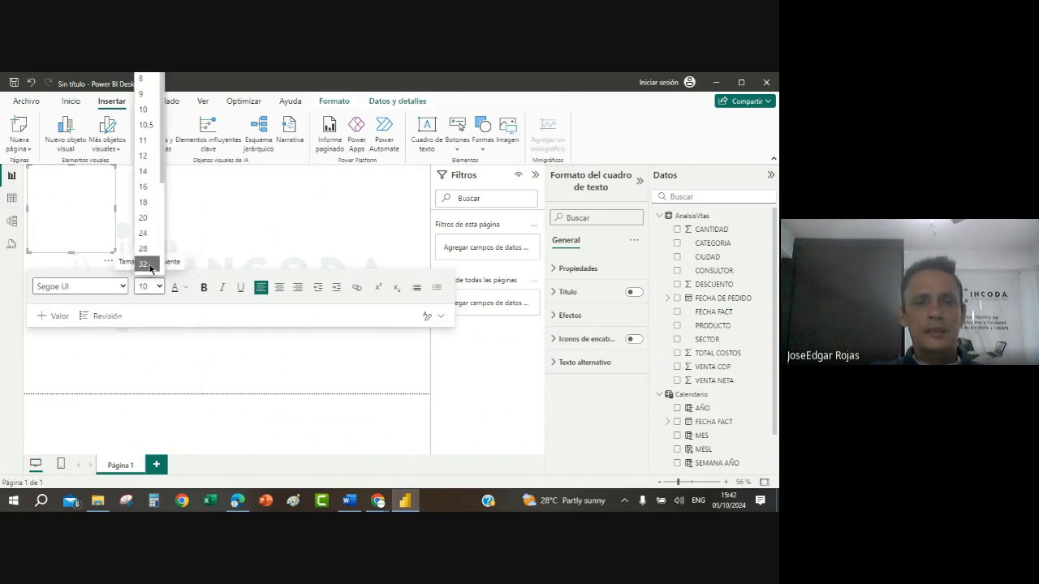
scroll(148, 244, "down", 2)
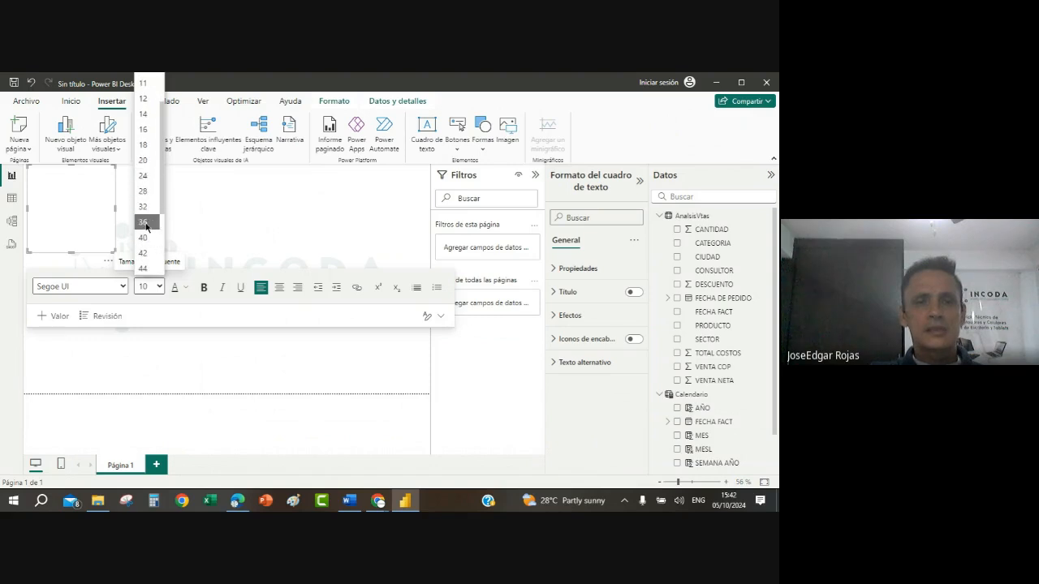
left_click(146, 226)
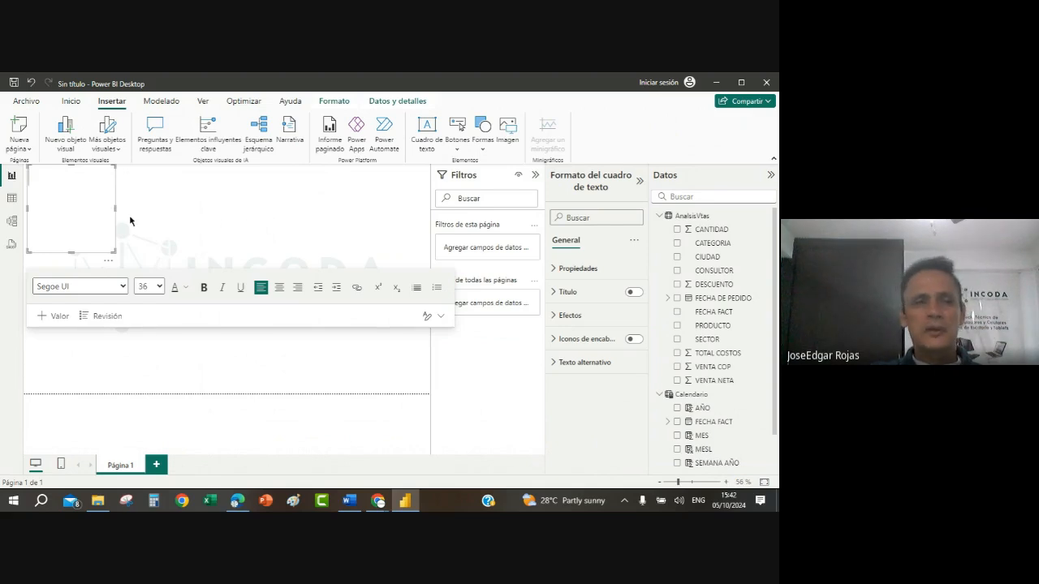
left_click_drag(113, 209, 438, 194)
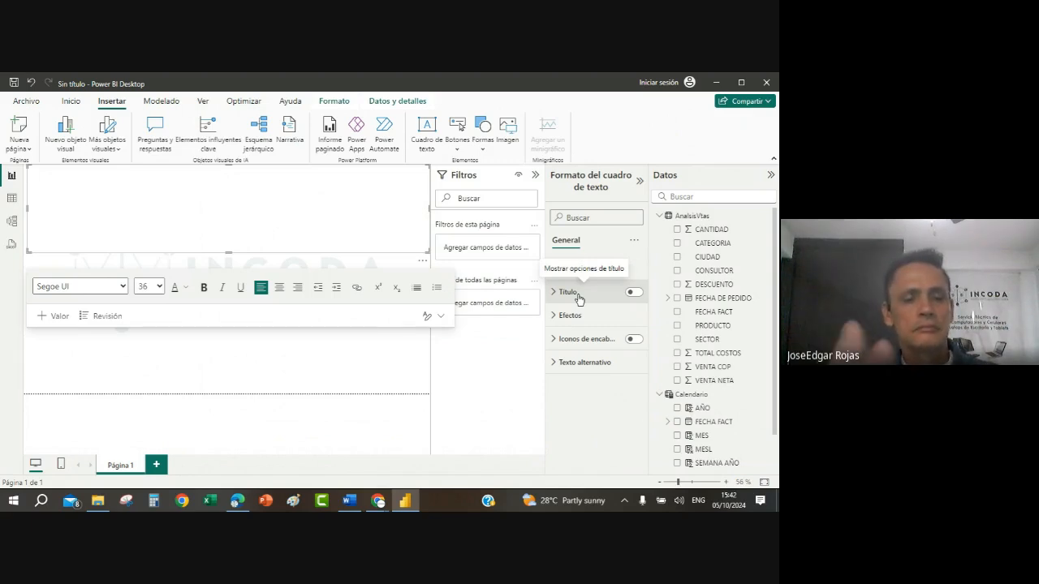
Step: Enter the title DISTRIBUCIONES EN GANCHO LTDA in the text box and select the whole title
type("DIST")
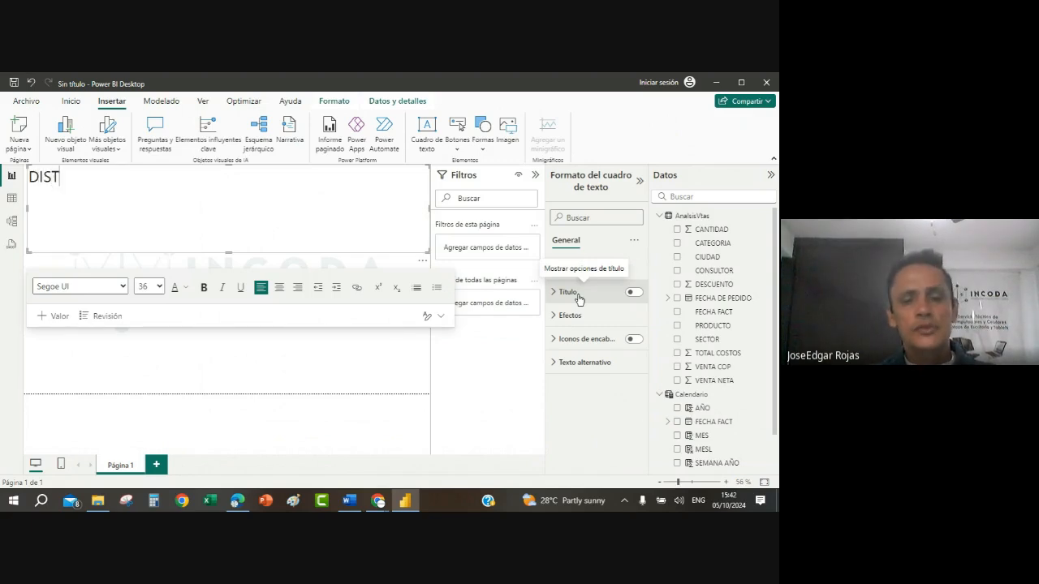
type("RIBUCIONE")
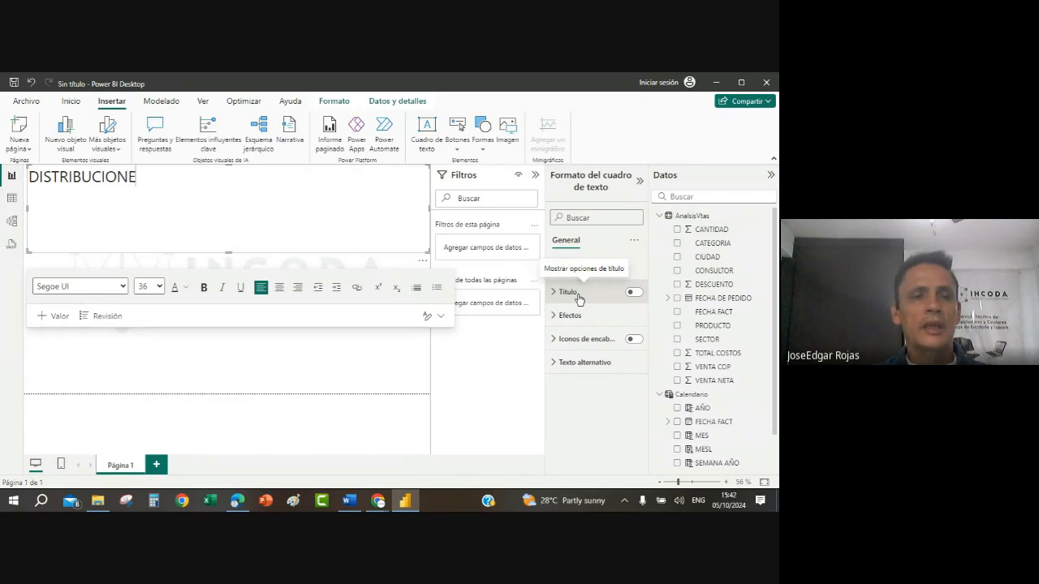
type("S EN GANCHO")
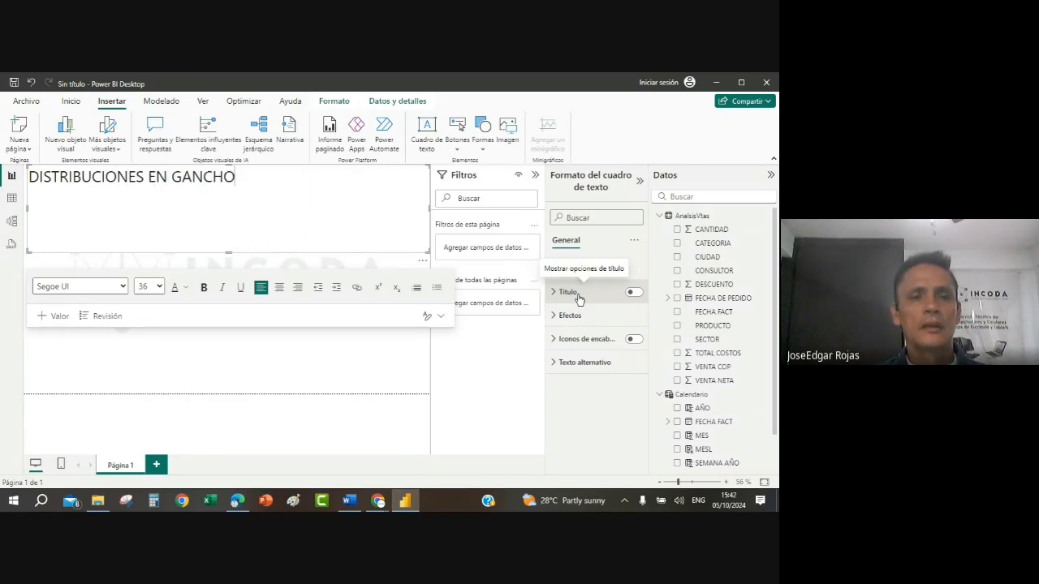
type(" LTDA")
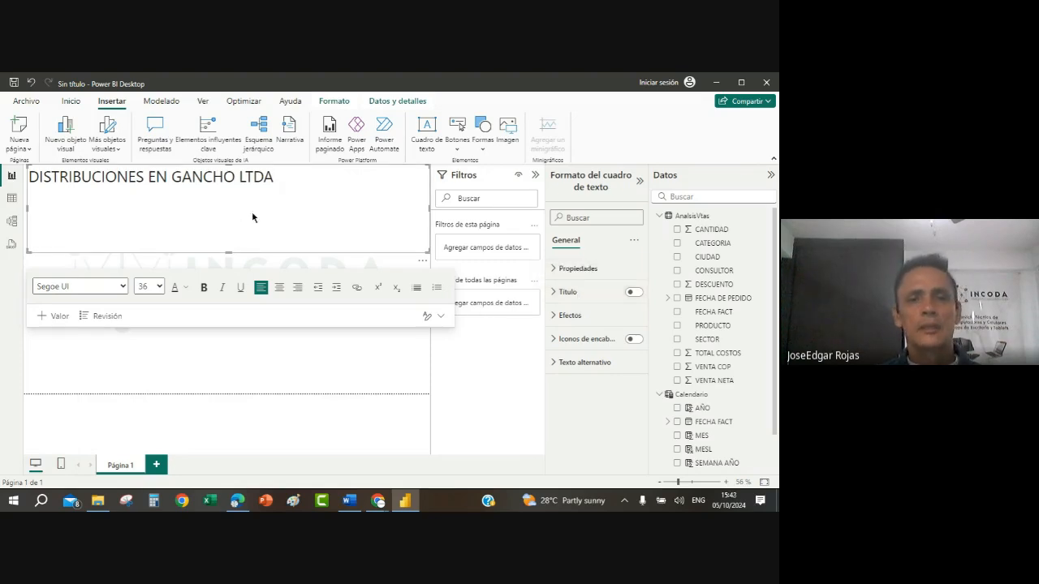
left_click_drag(273, 178, 27, 178)
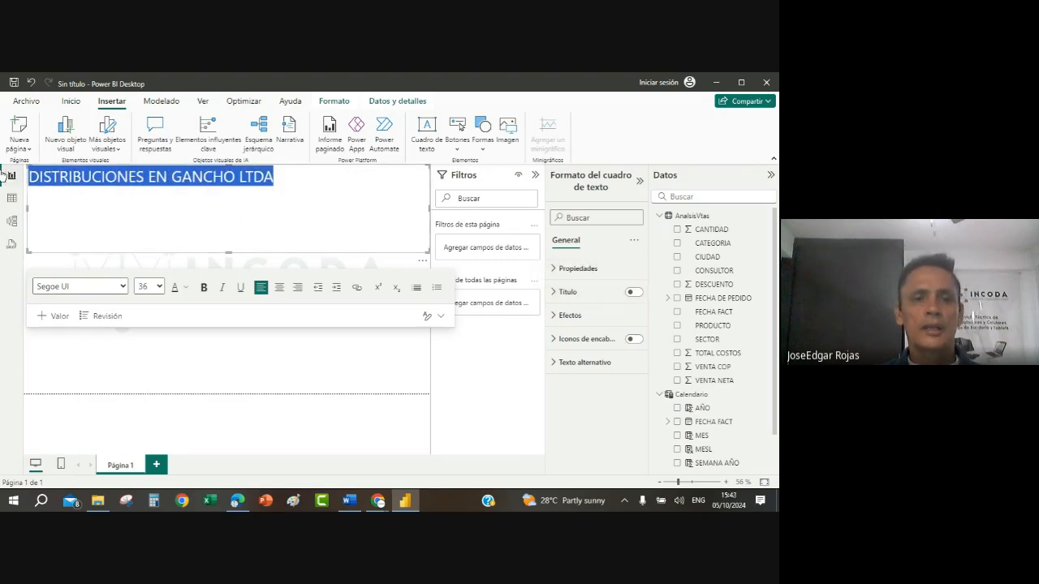
Step: Format the title DISTRIBUCIONES EN GANCHO LTDA as bold, font size 28, and centre it in the text box
left_click(159, 288)
left_click(144, 251)
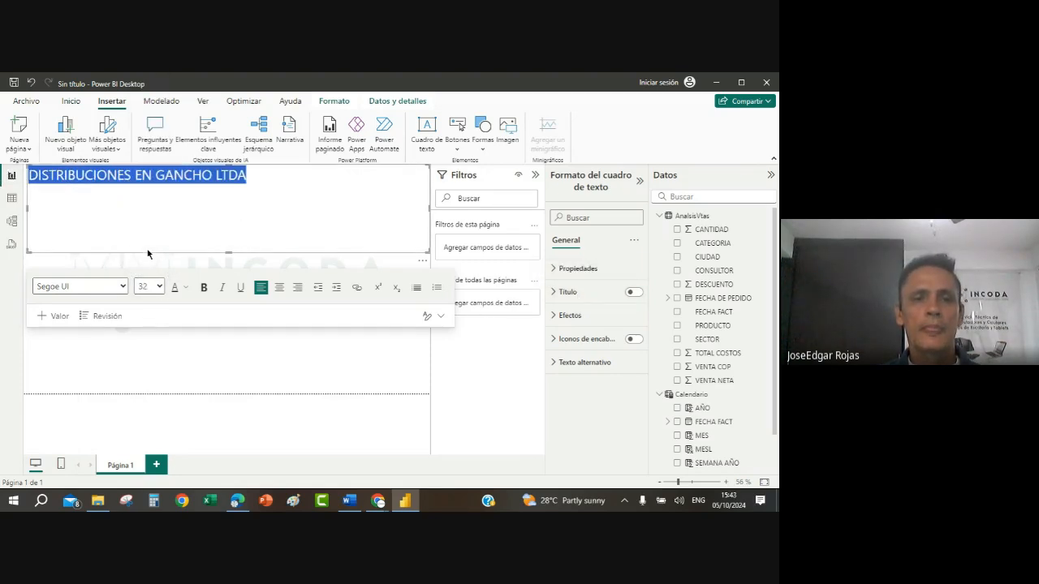
left_click(205, 288)
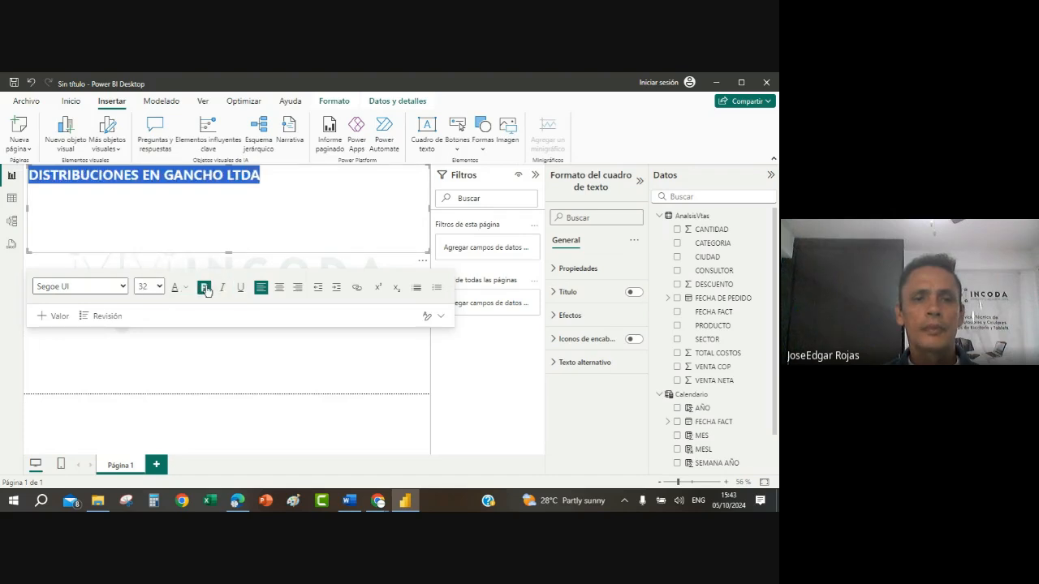
left_click(160, 287)
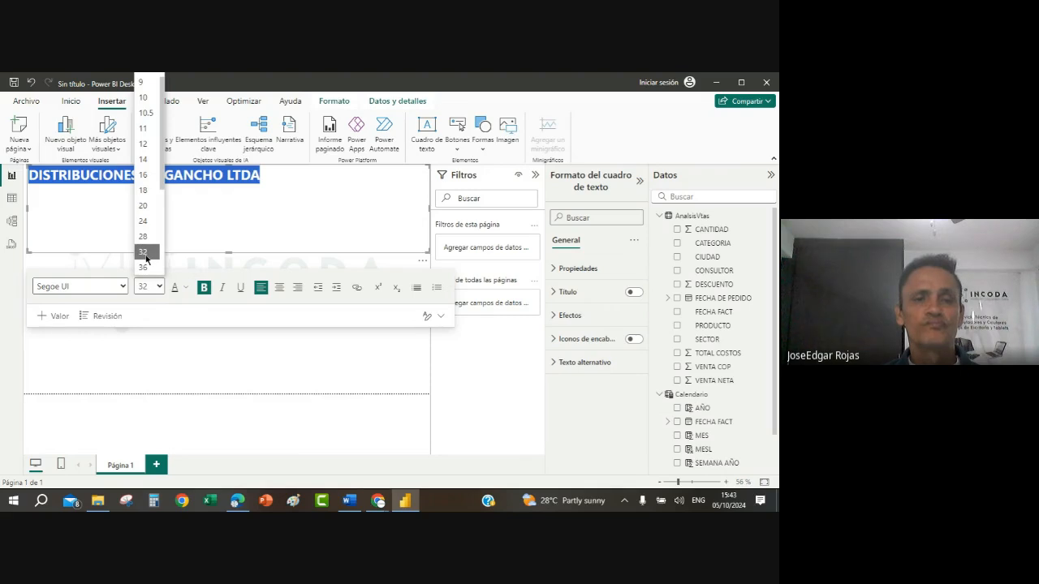
left_click(143, 236)
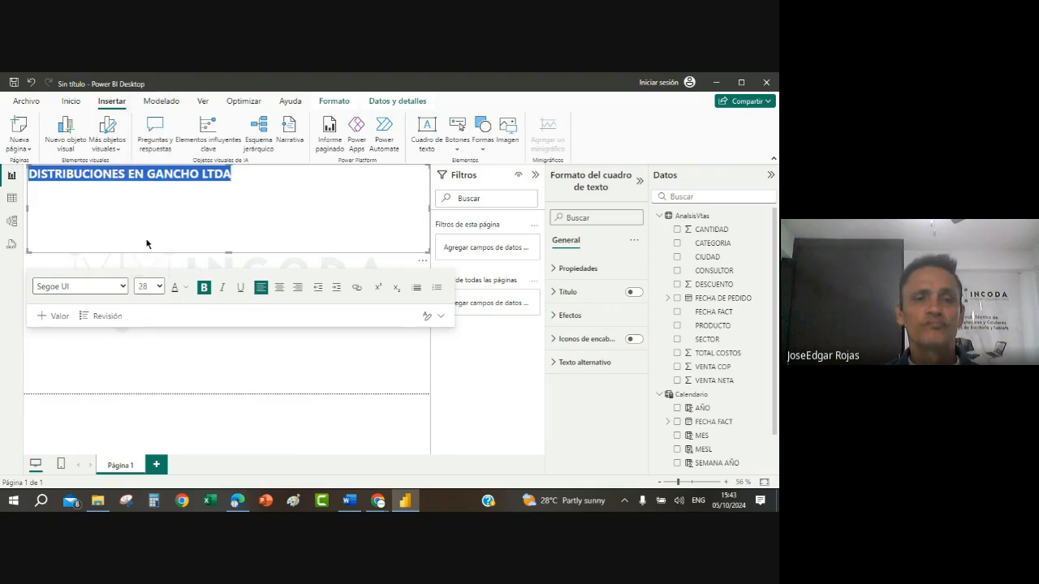
left_click(253, 176)
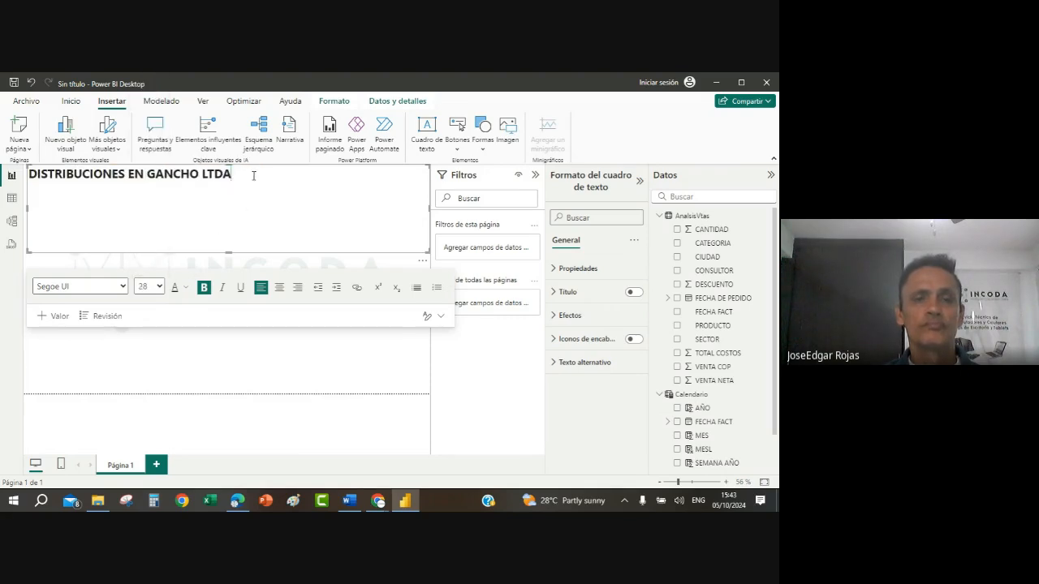
left_click(279, 287)
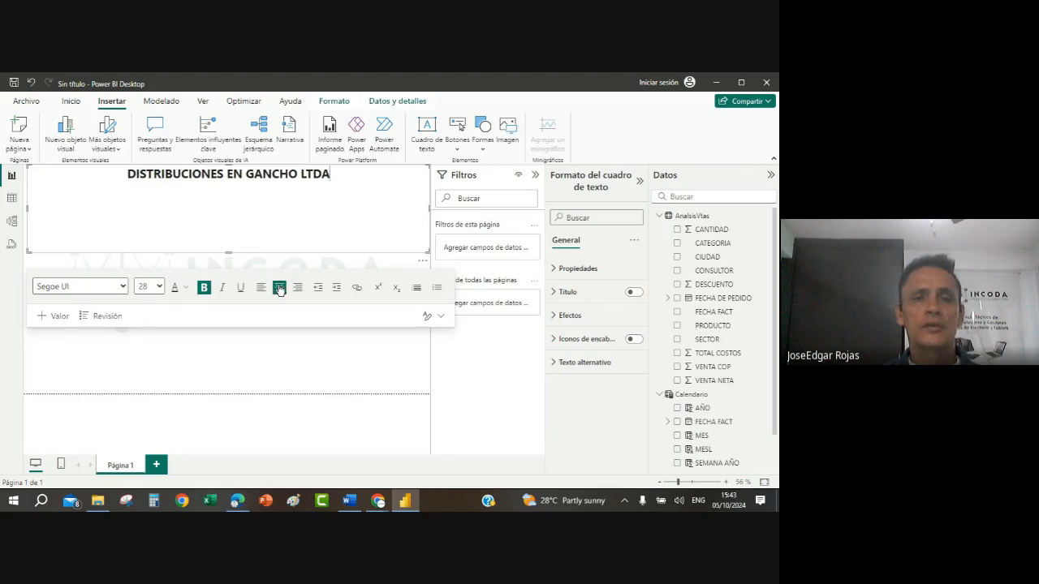
Step: Add a second line reading Menú principal below the company title in the text box
left_click(340, 175)
key("Return")
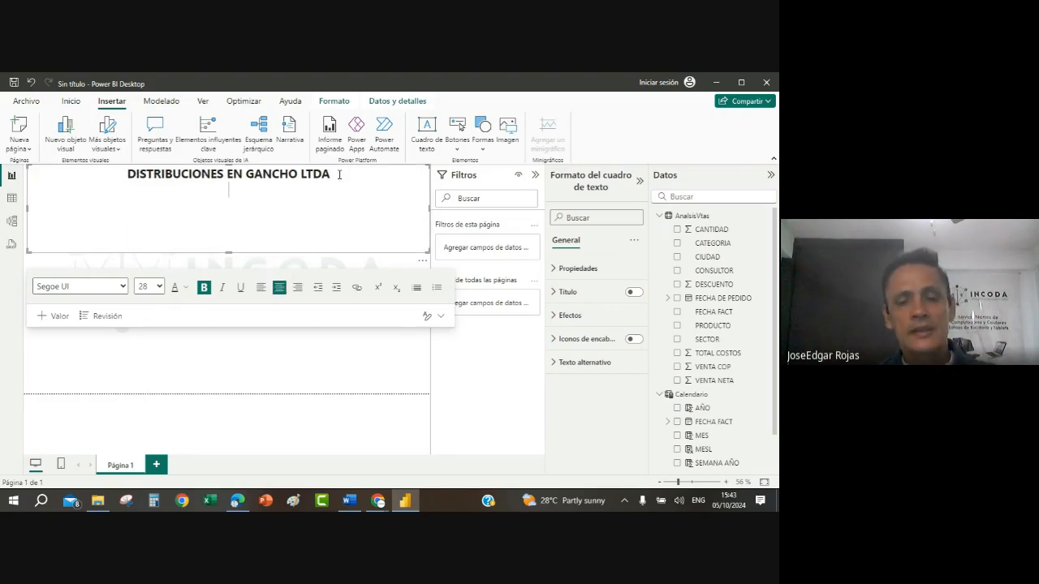
type("Men")
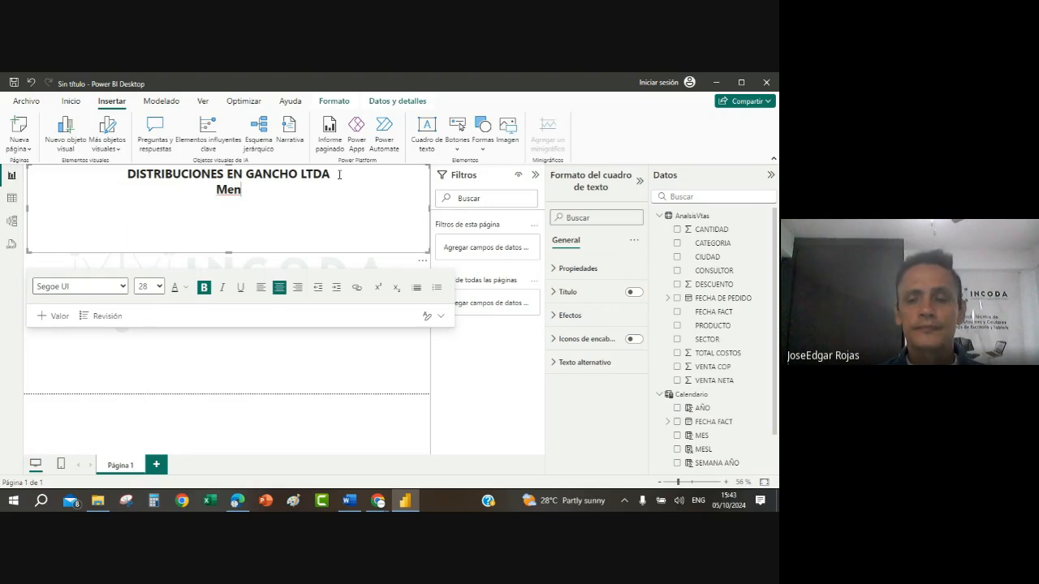
type("ú")
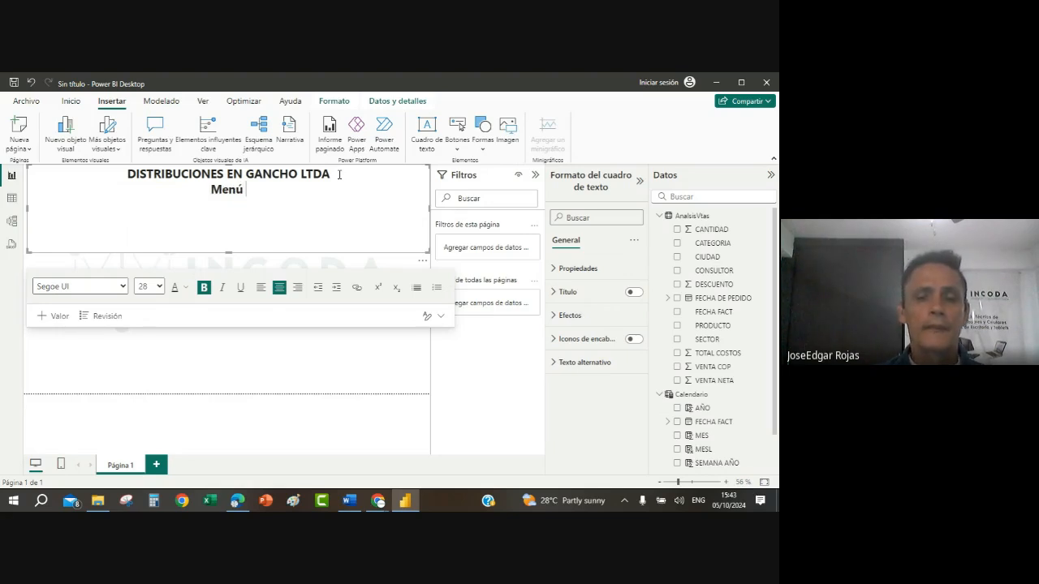
type(" princi")
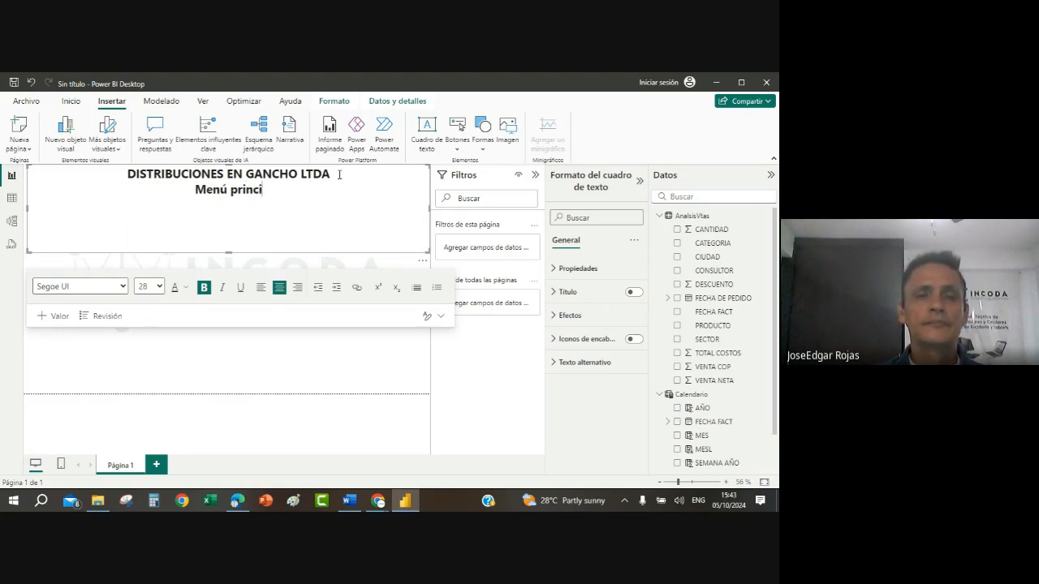
type("pal")
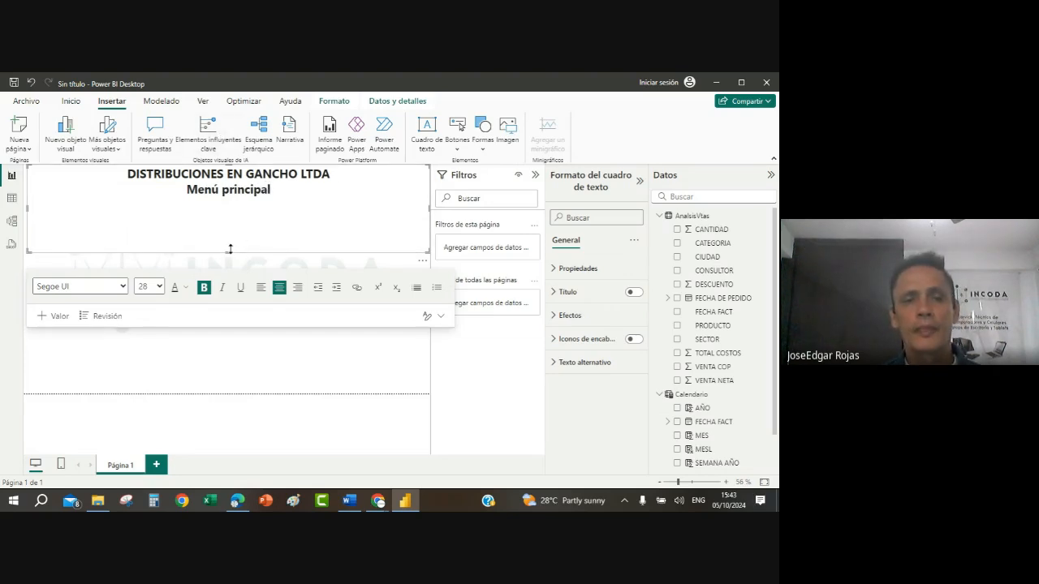
Step: Reduce the title text box's height so it fits closely around its two lines of text
left_click_drag(228, 251, 227, 202)
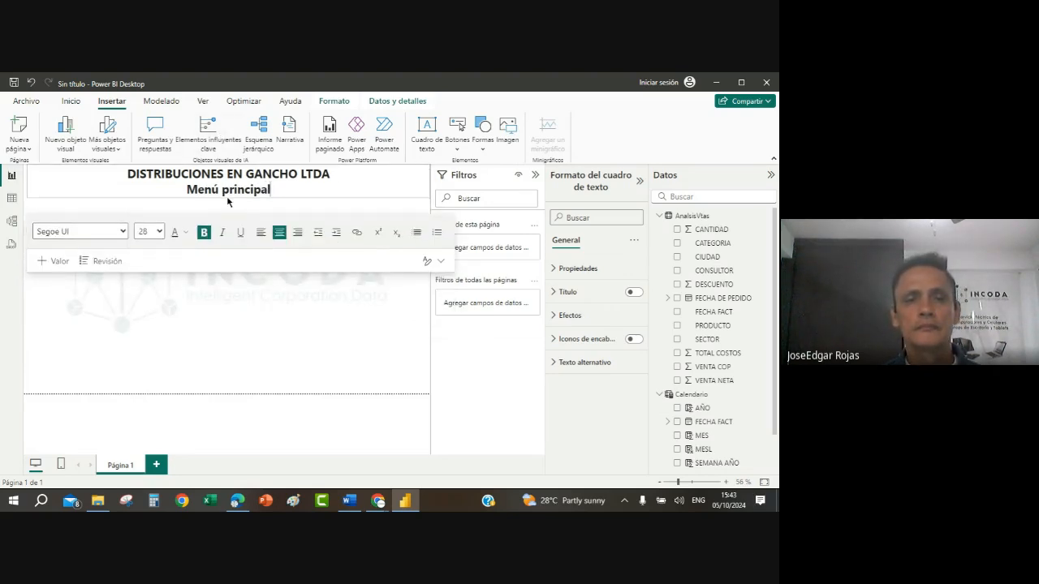
left_click(312, 274)
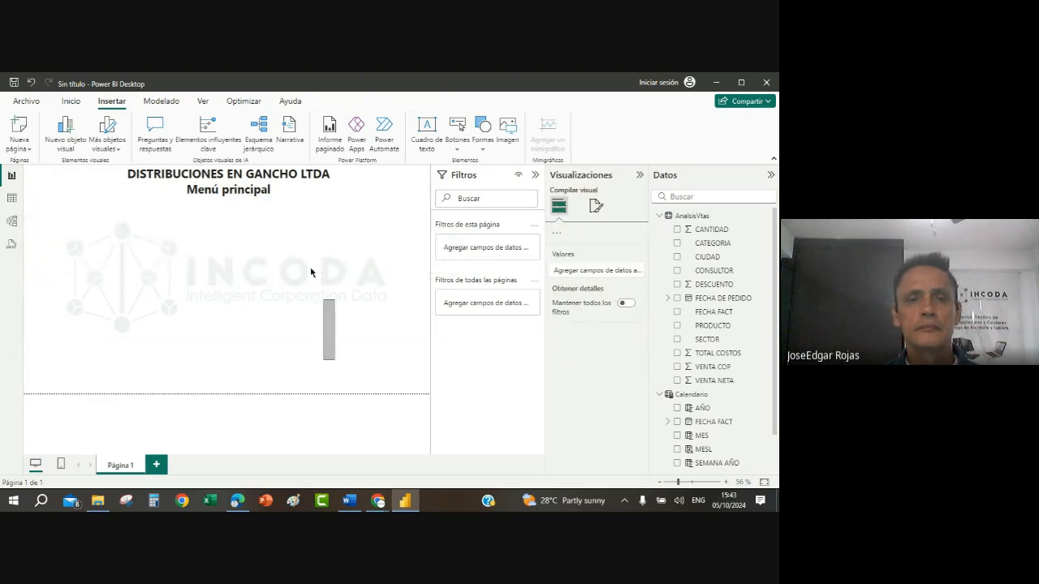
left_click(284, 194)
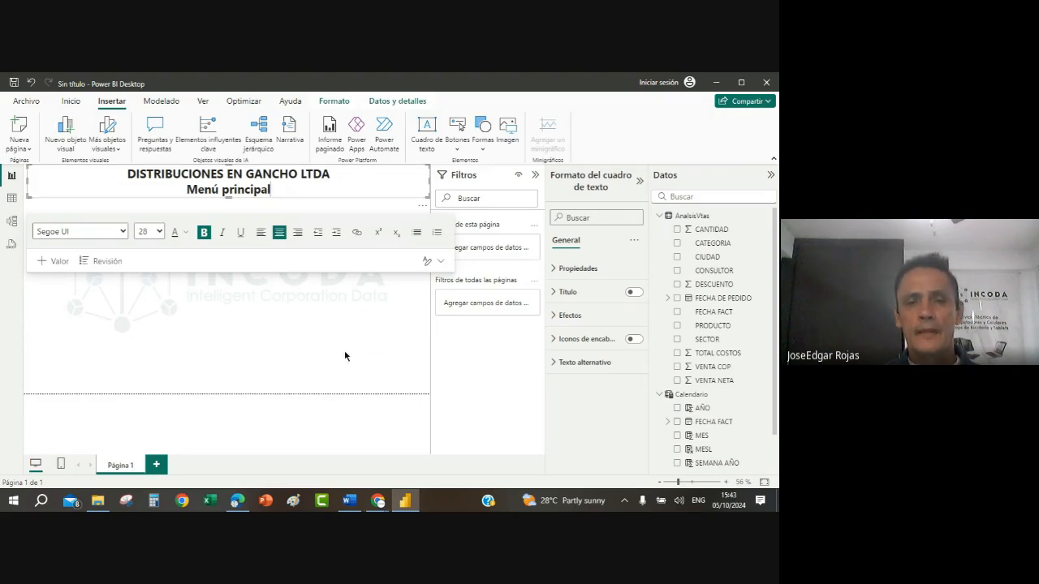
Step: Set the page's canvas type to Personalizado with a height of 1200 px and a width of 2000 px
left_click(316, 348)
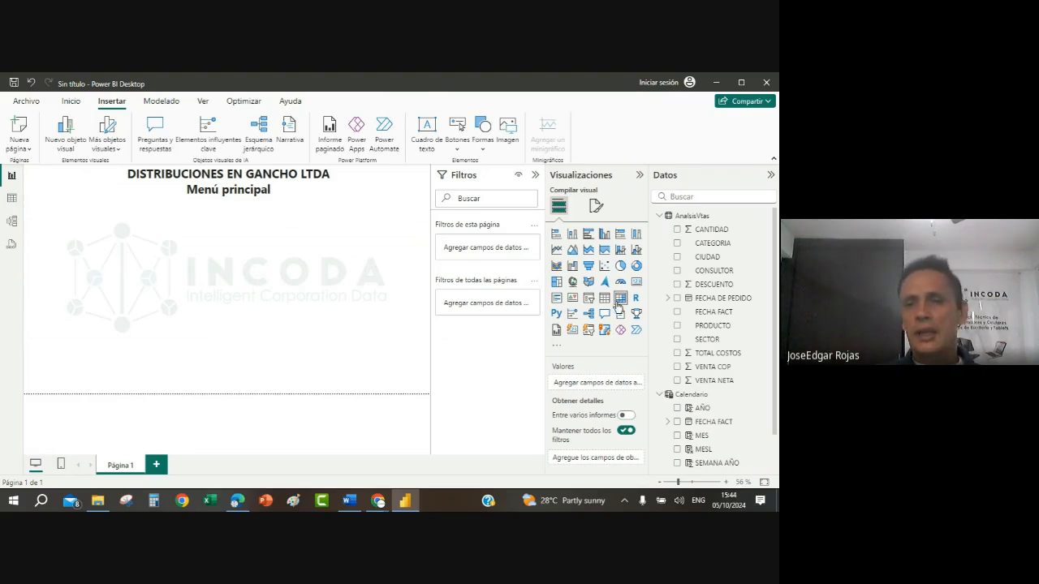
left_click(595, 208)
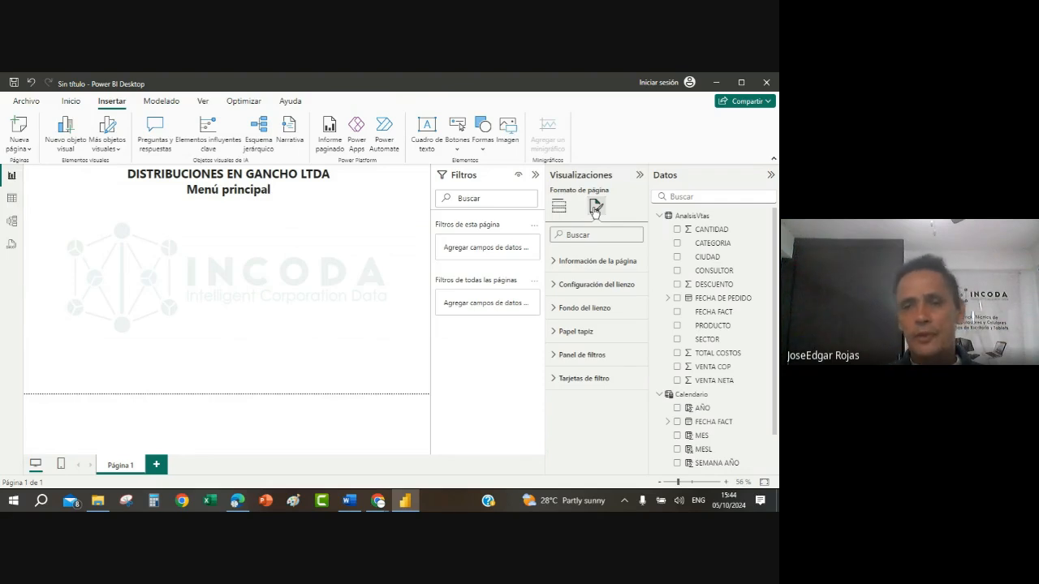
left_click(552, 290)
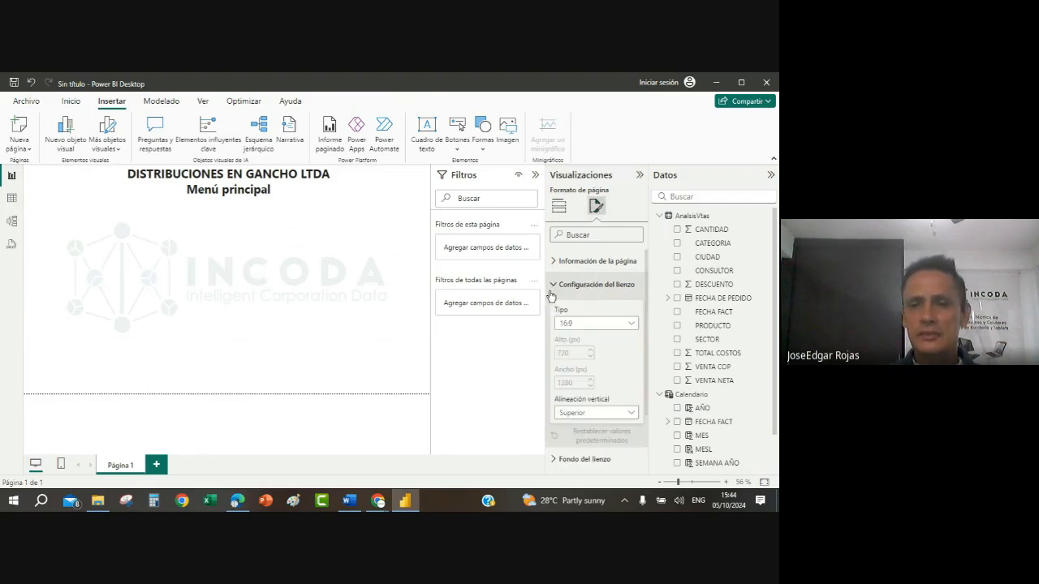
left_click(629, 324)
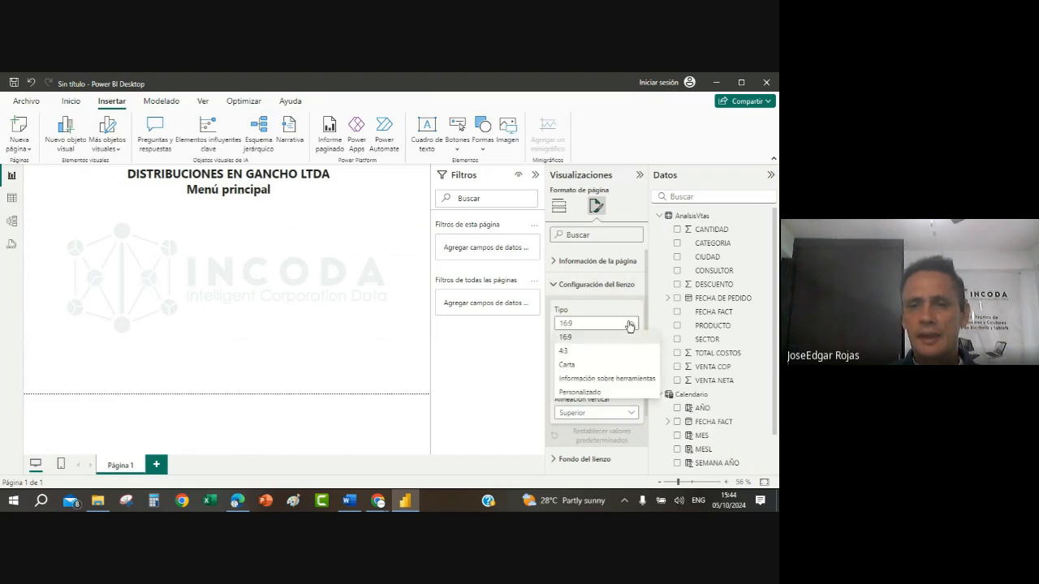
left_click(580, 393)
double_click(569, 353)
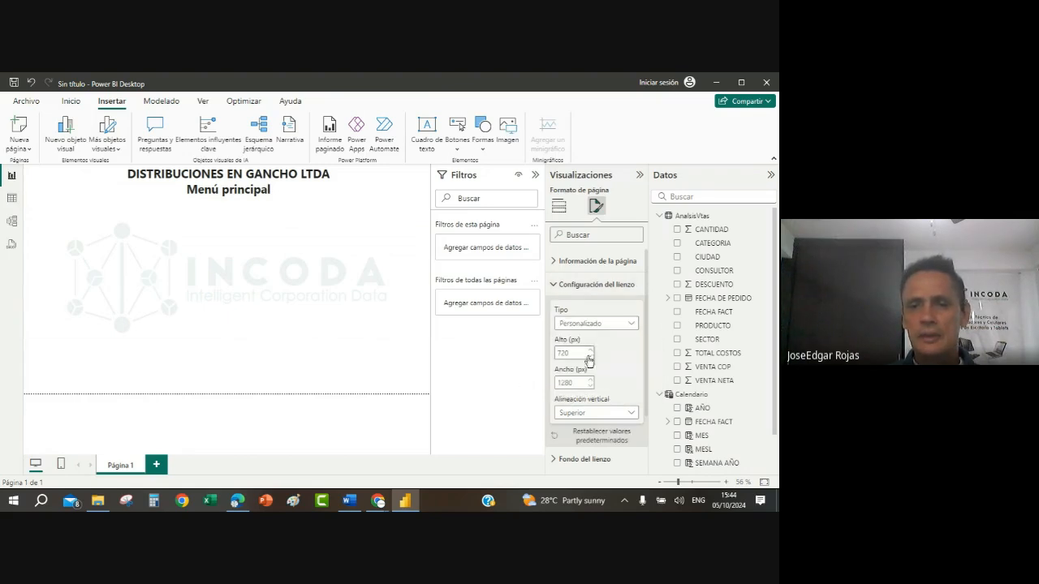
left_click_drag(568, 353, 526, 355)
type("1200")
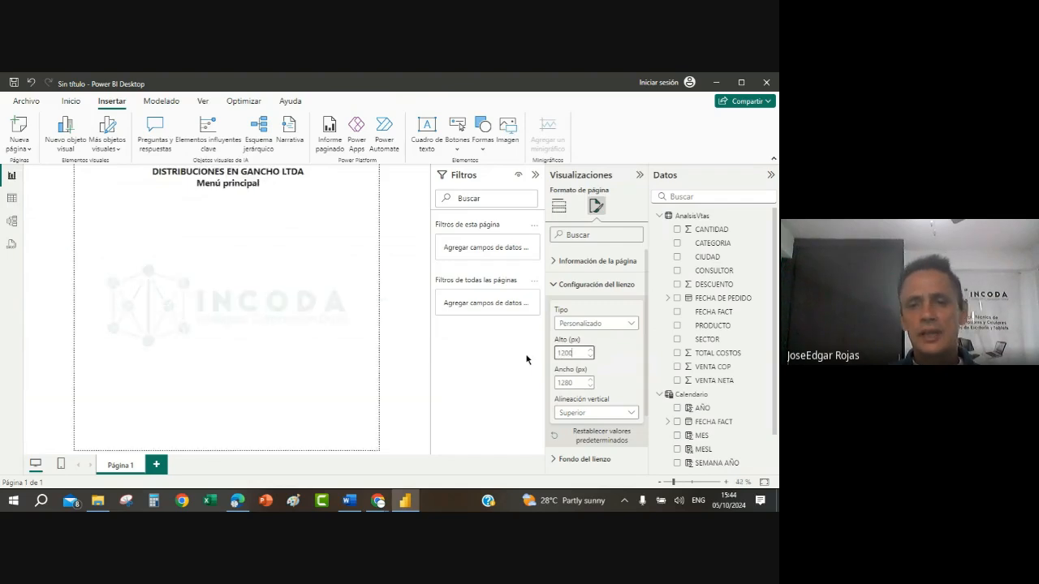
key("Tab")
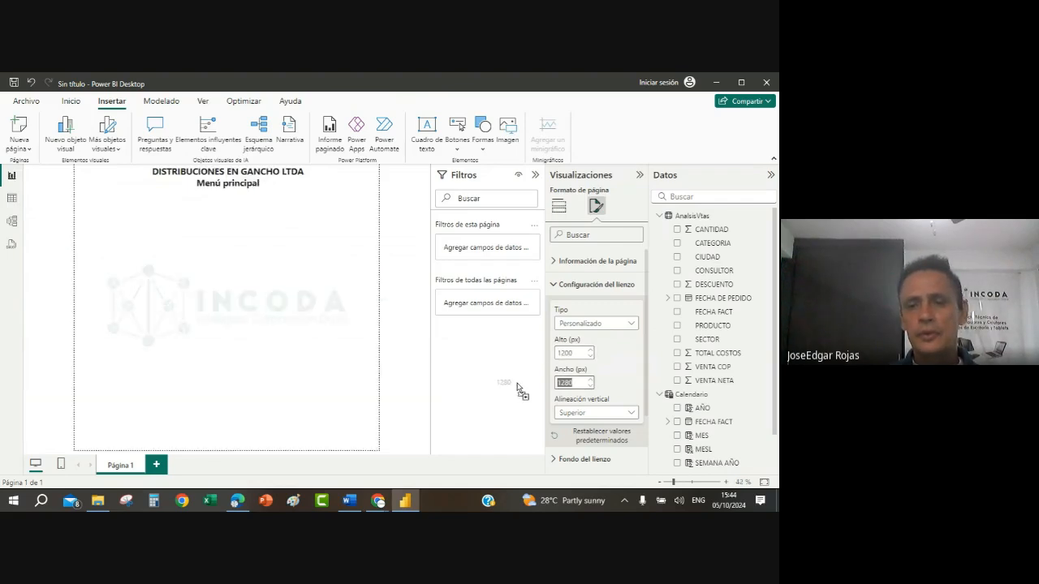
type("2000")
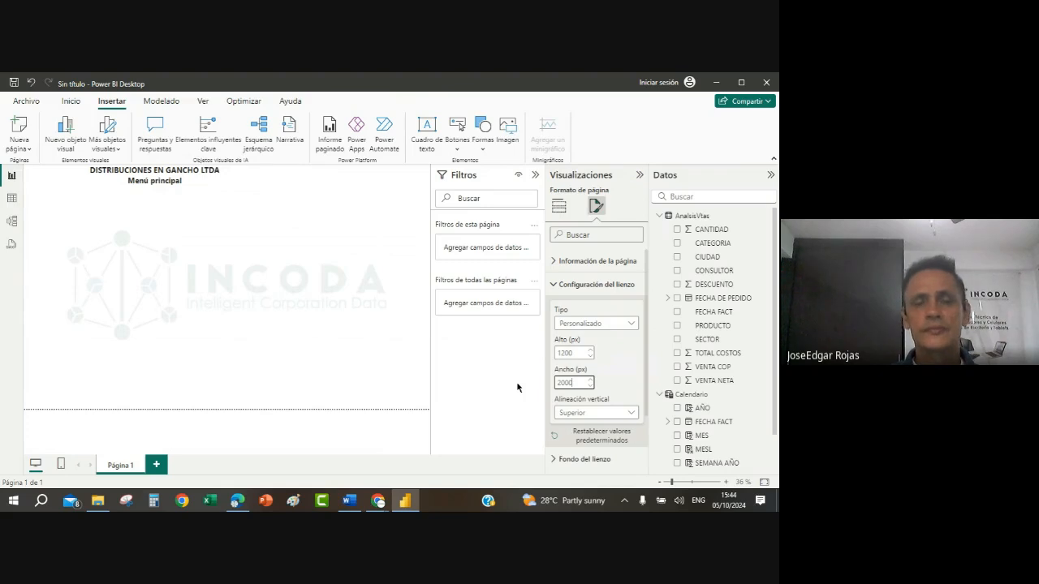
Step: Collapse the Visualizaciones pane and widen the title text box to span the full width of the enlarged page
left_click(639, 174)
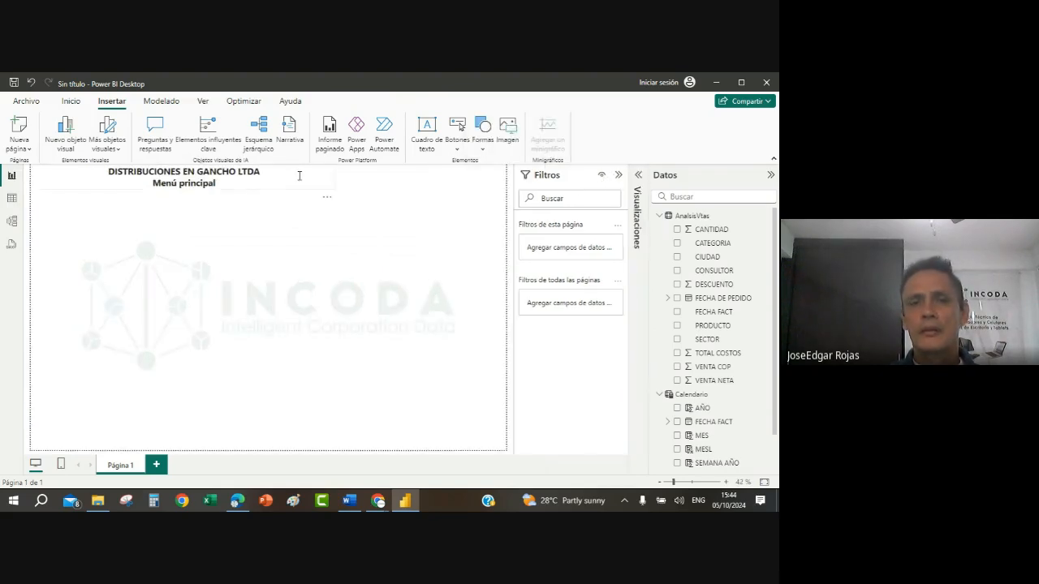
left_click(299, 208)
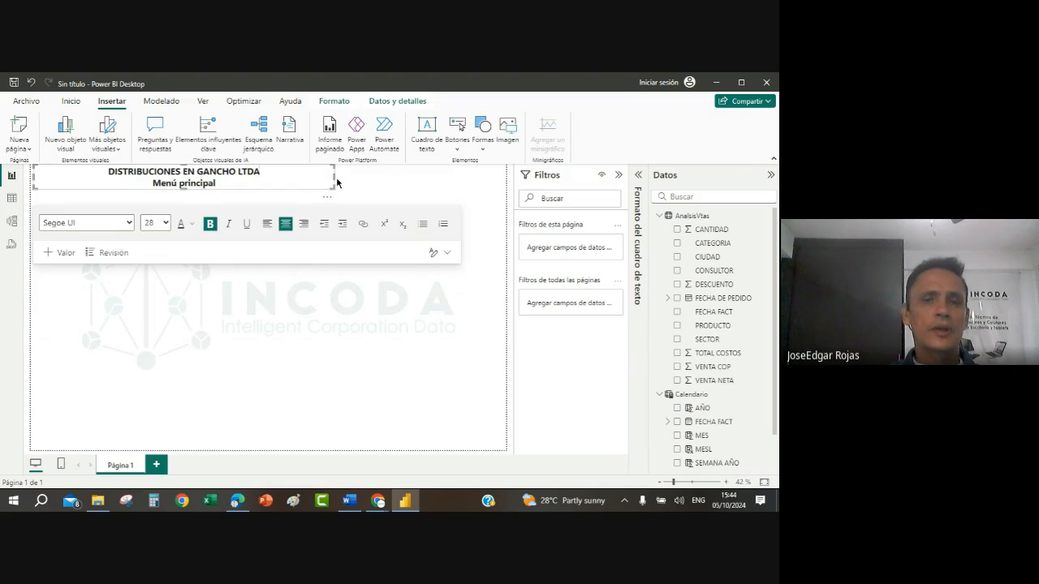
left_click_drag(335, 179, 425, 179)
left_click_drag(490, 193, 516, 186)
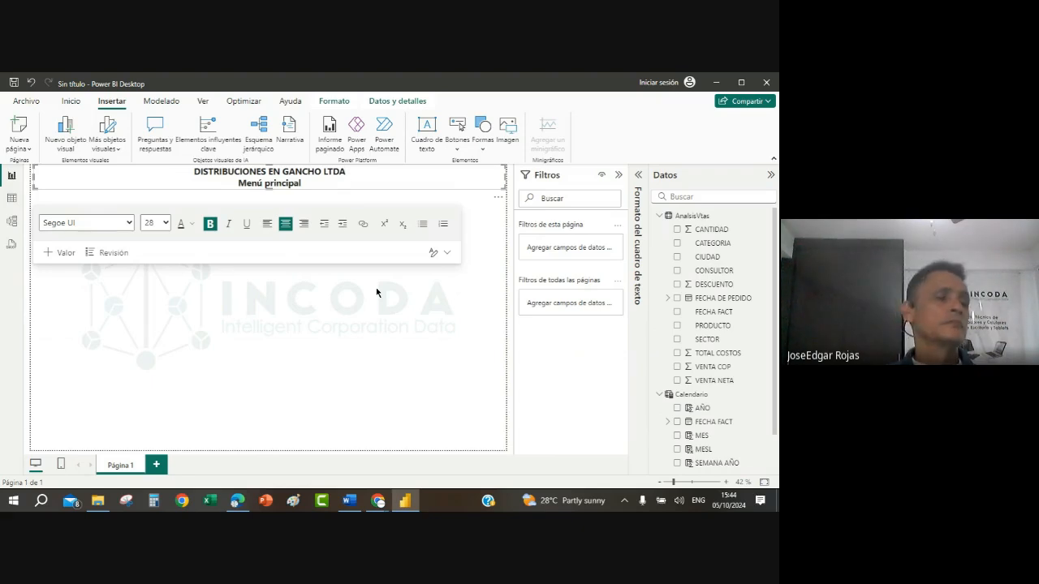
left_click(354, 329)
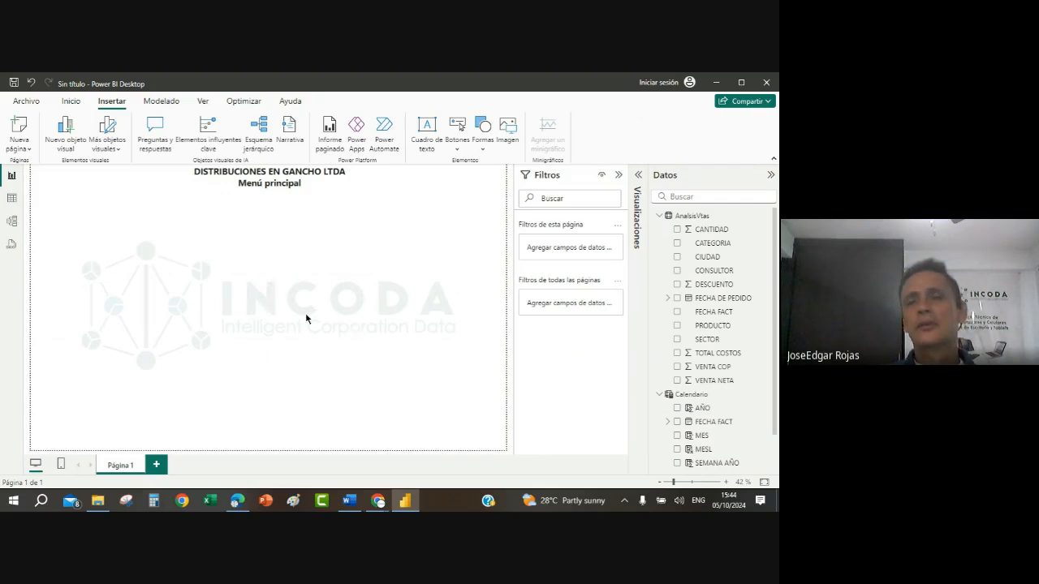
Step: Reopen the page's canvas configuration and review its type, height and width
left_click(638, 175)
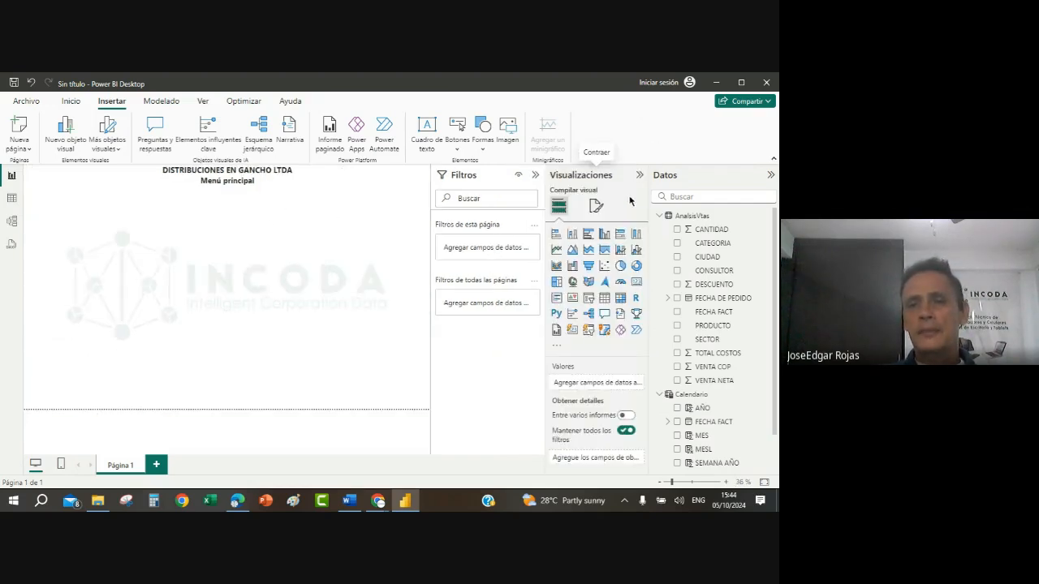
left_click(596, 207)
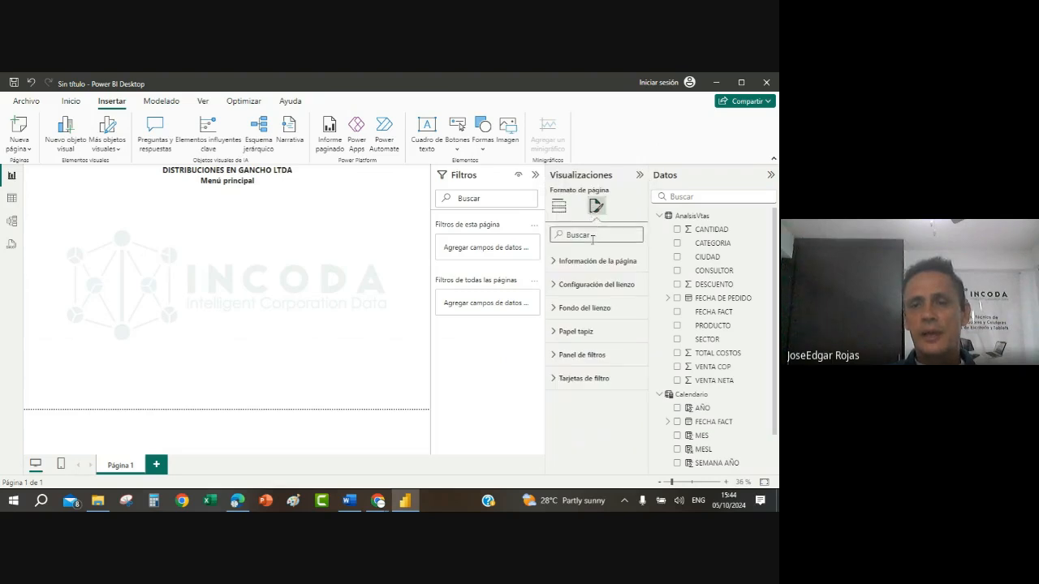
left_click(555, 285)
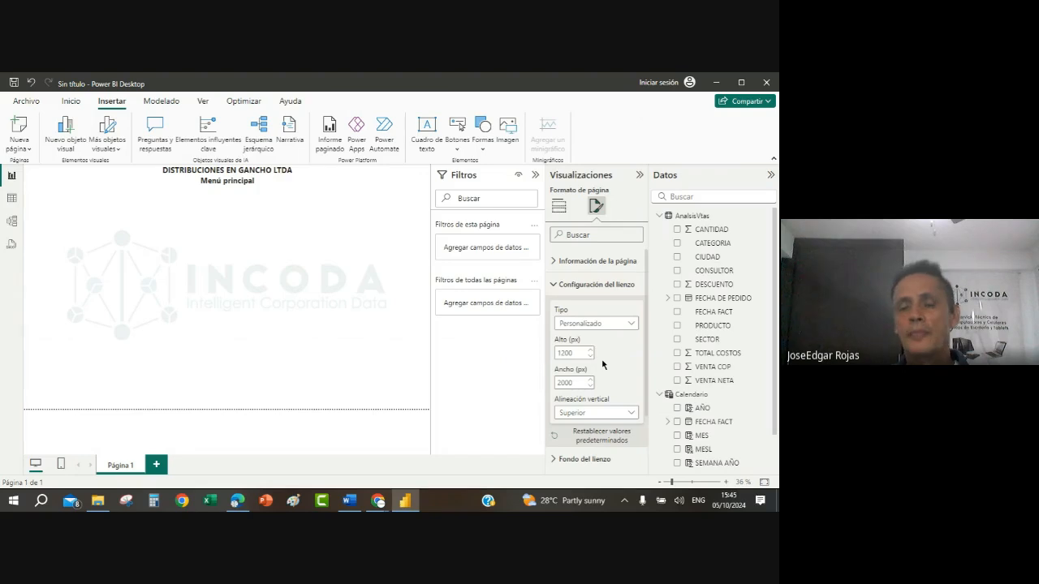
Step: Set the title text box's background colour to the darkest navy blue shade of the theme colours
left_click(290, 180)
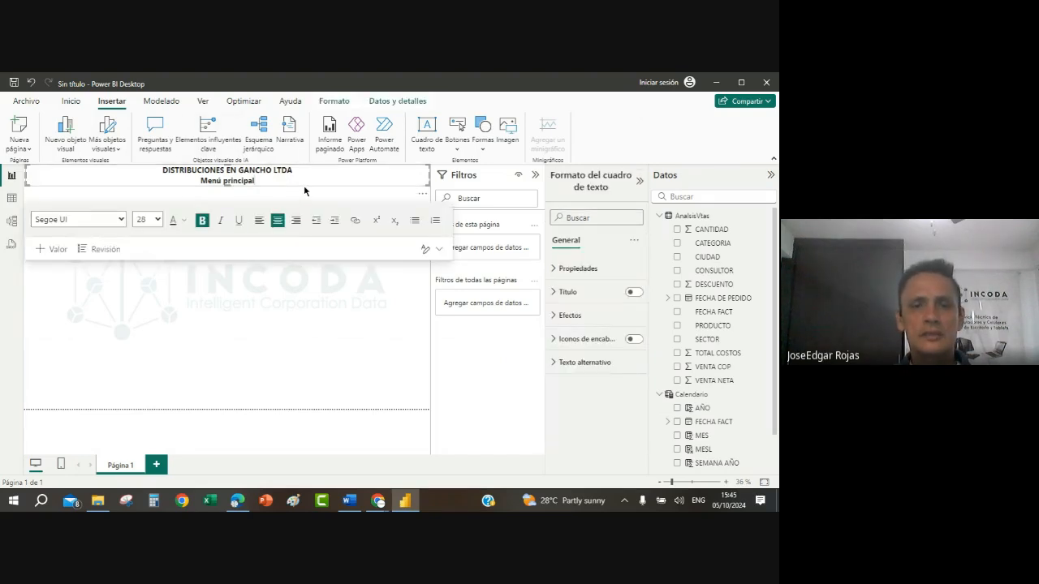
left_click(305, 191)
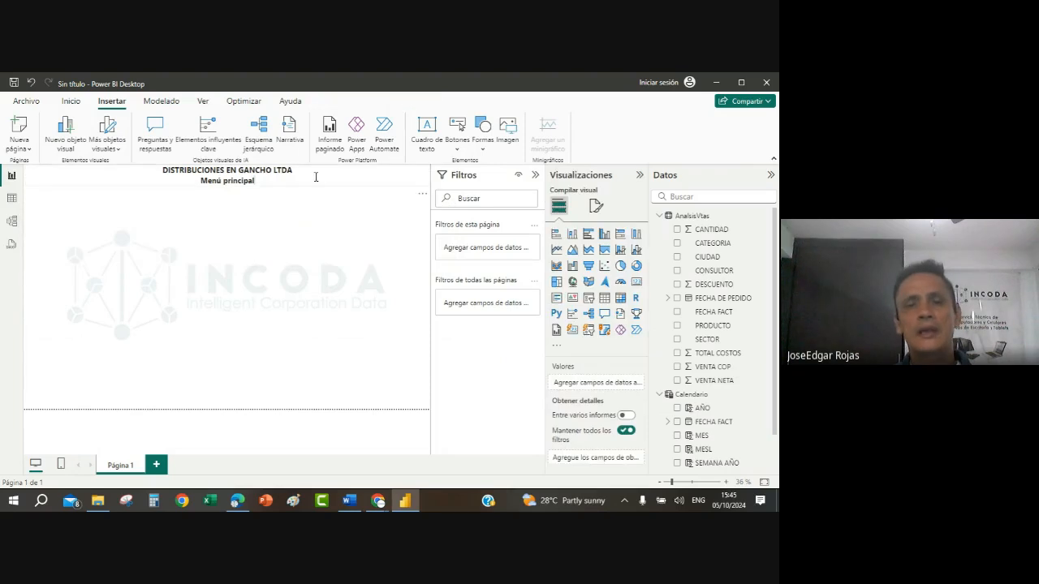
left_click(315, 180)
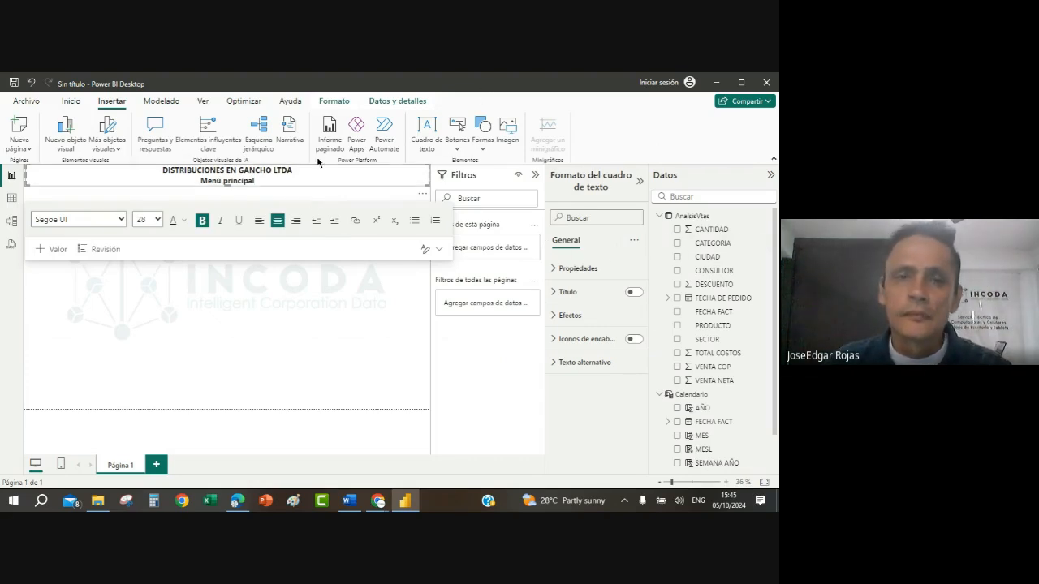
left_click(553, 317)
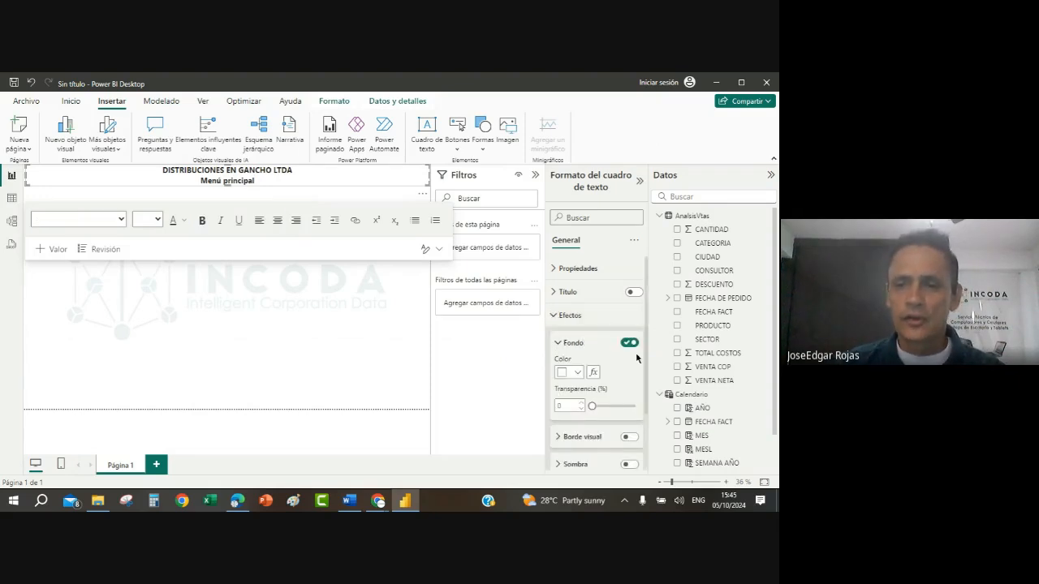
left_click(578, 373)
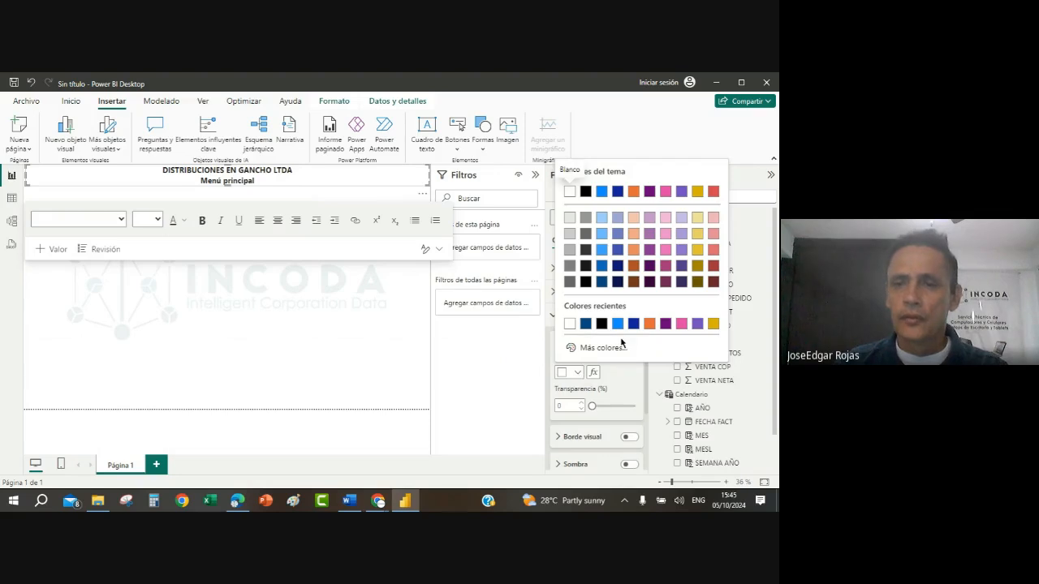
left_click(616, 283)
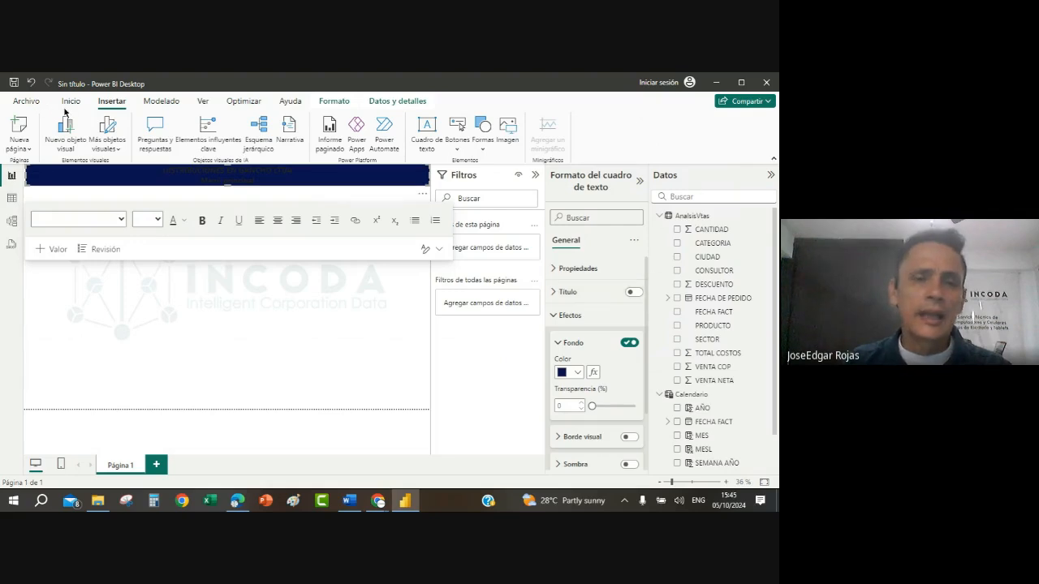
Step: Set the font colour of all the text in the title banner to white (Blanco)
key("ctrl+a")
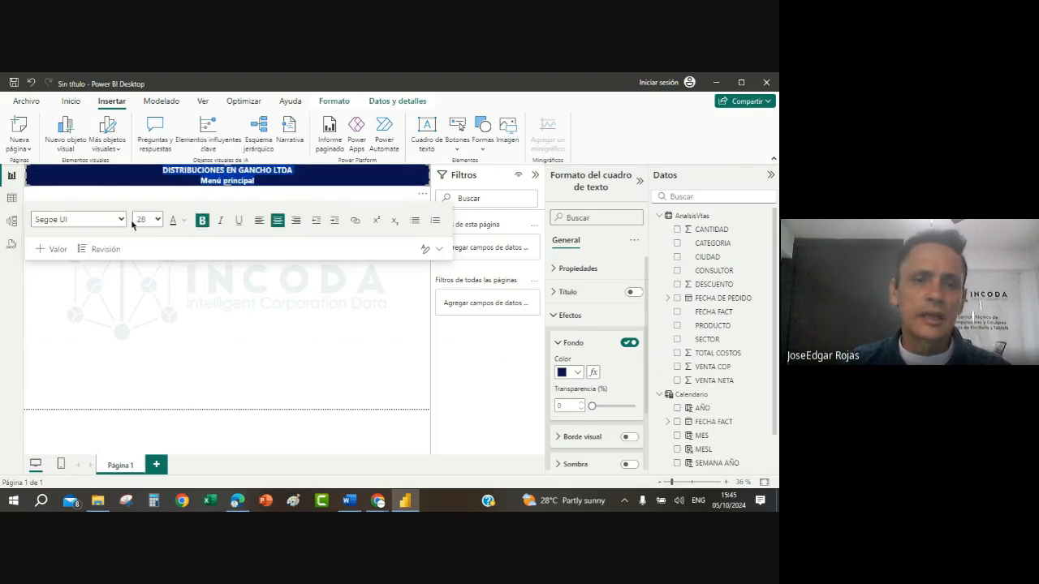
left_click(185, 221)
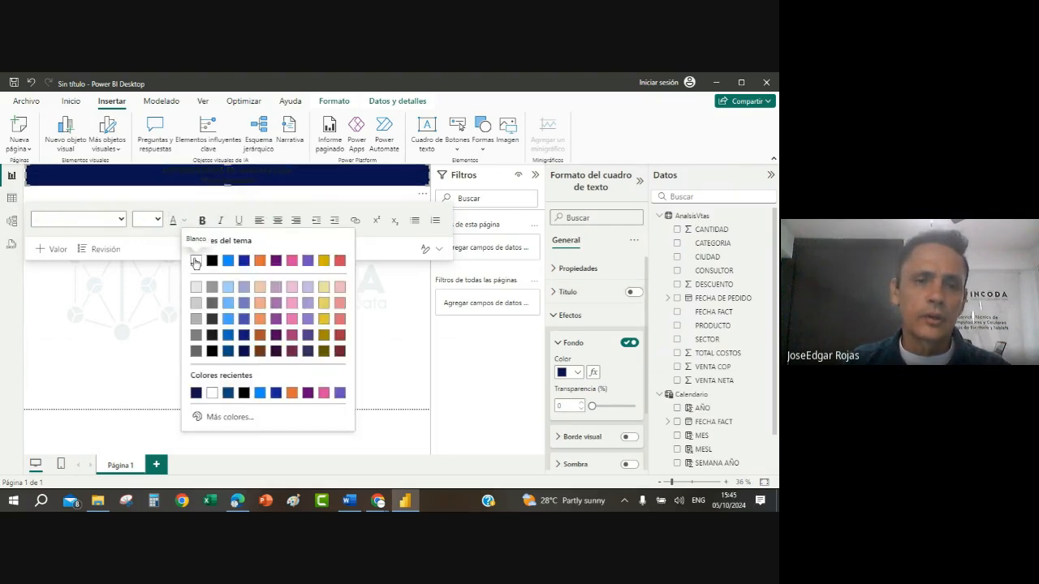
left_click(195, 262)
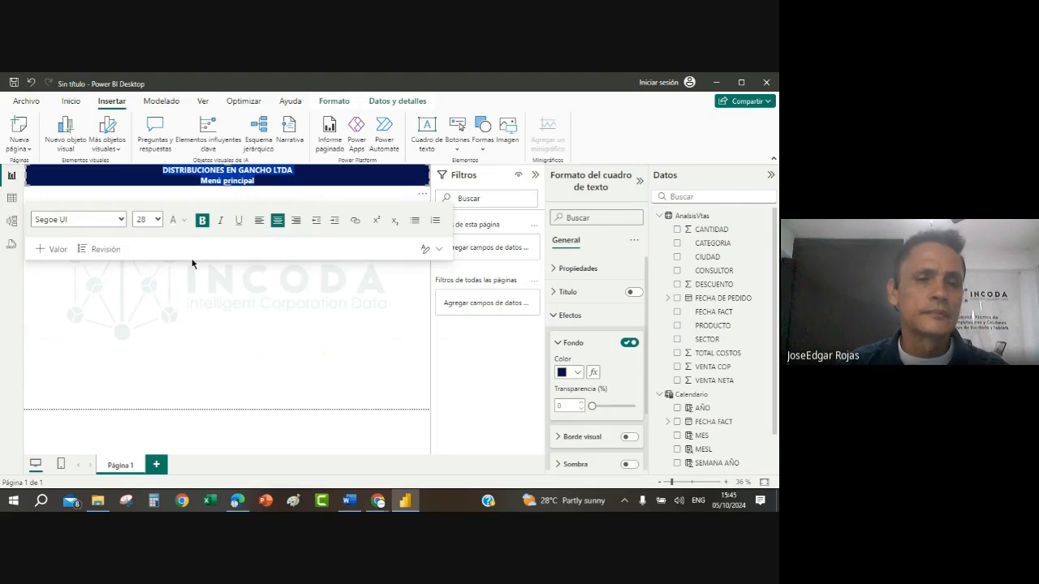
left_click(268, 332)
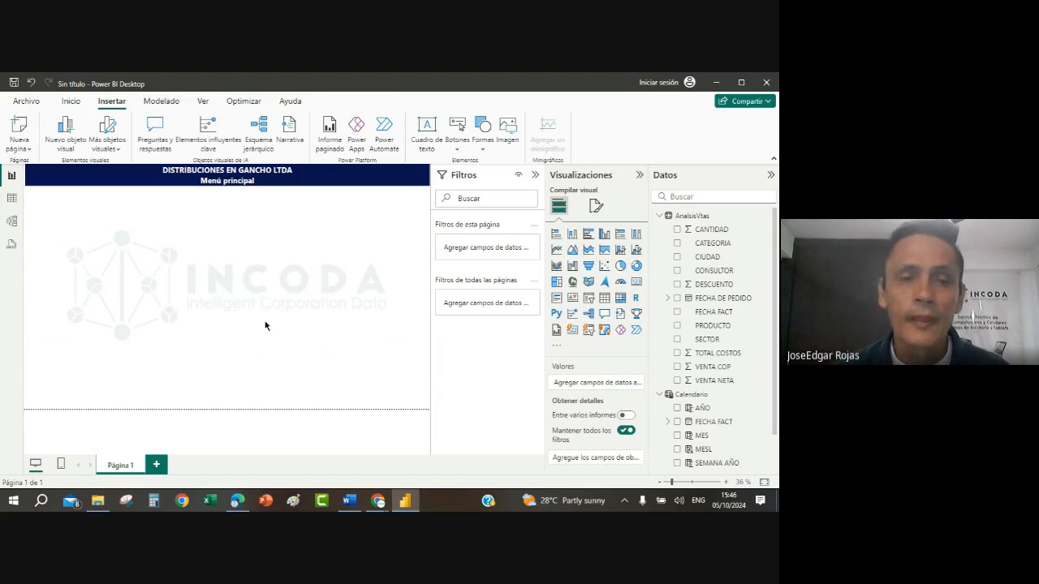
Step: Rename the report page Página 1 as Menui and duplicate it
double_click(115, 467)
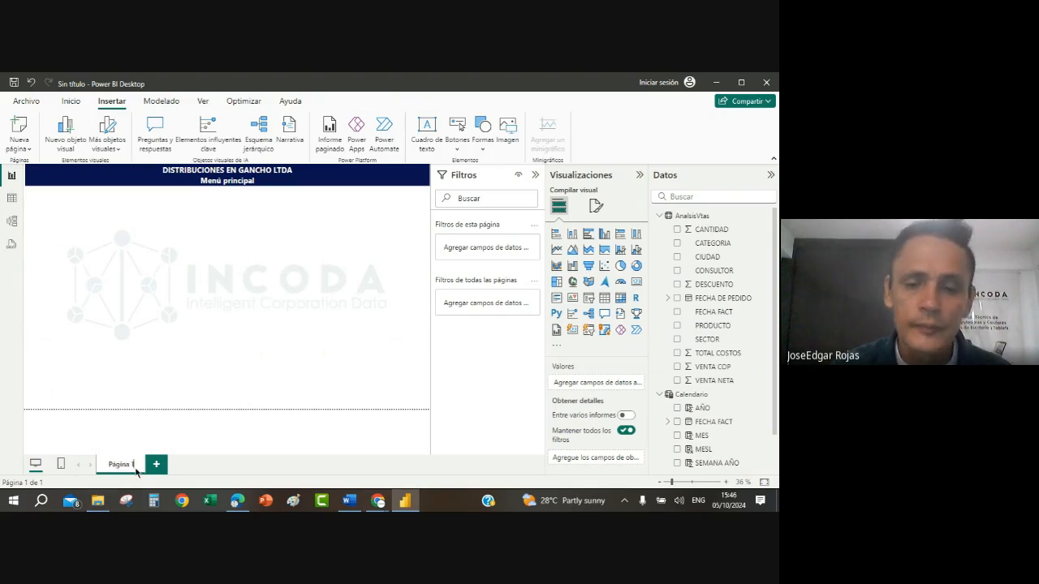
key("BackSpace")
key("BackSpace")
key("BackSpace")
key("BackSpace")
key("BackSpace")
key("BackSpace")
key("BackSpace")
key("BackSpace")
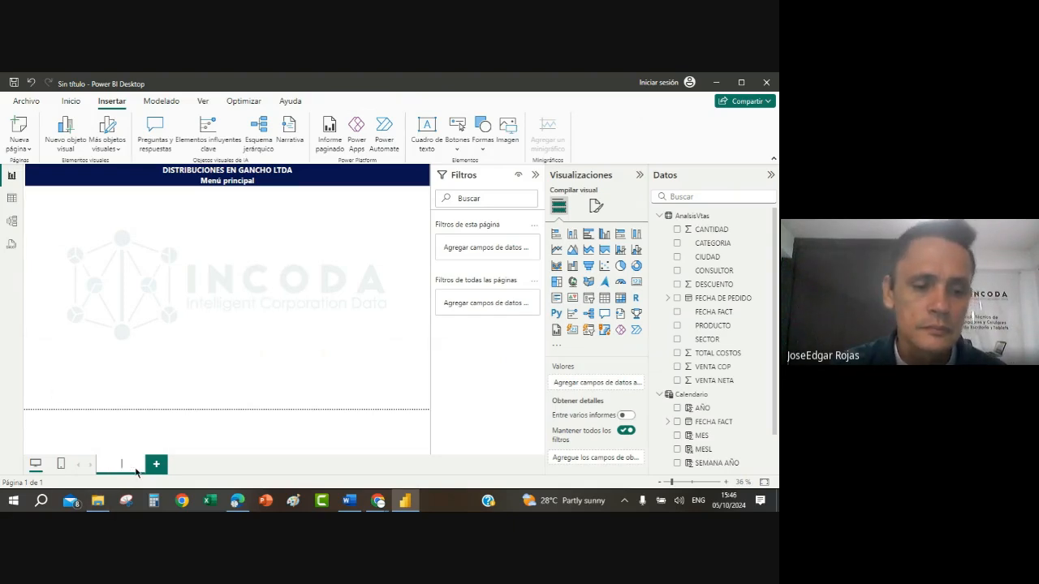
type("Menu")
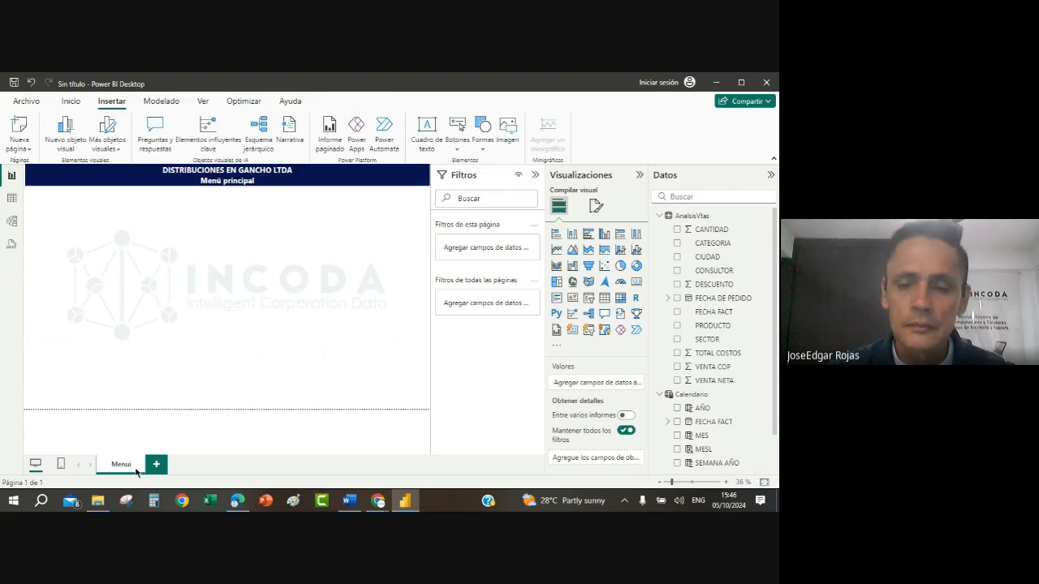
key("Return")
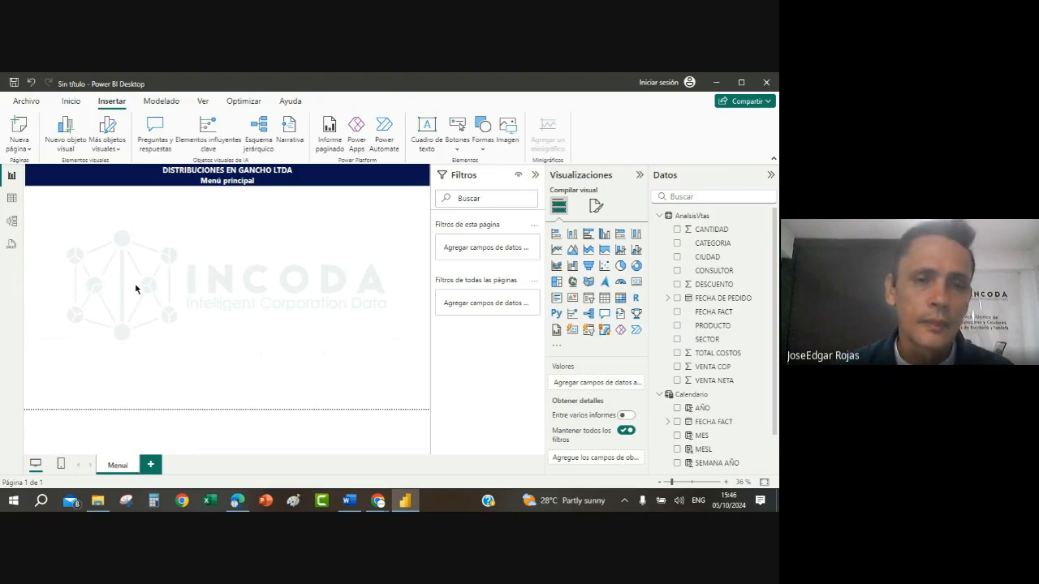
right_click(116, 471)
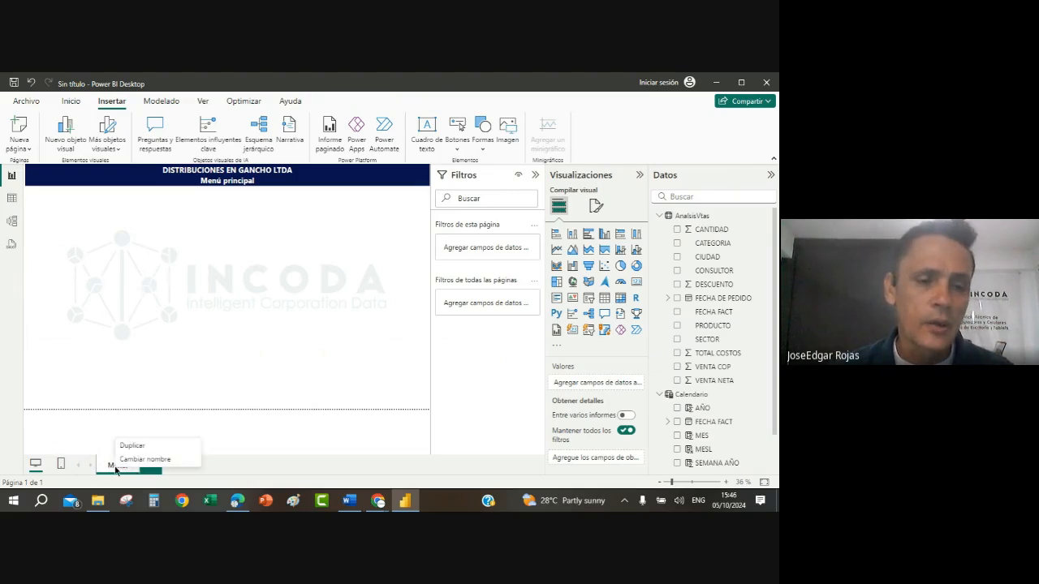
left_click(133, 448)
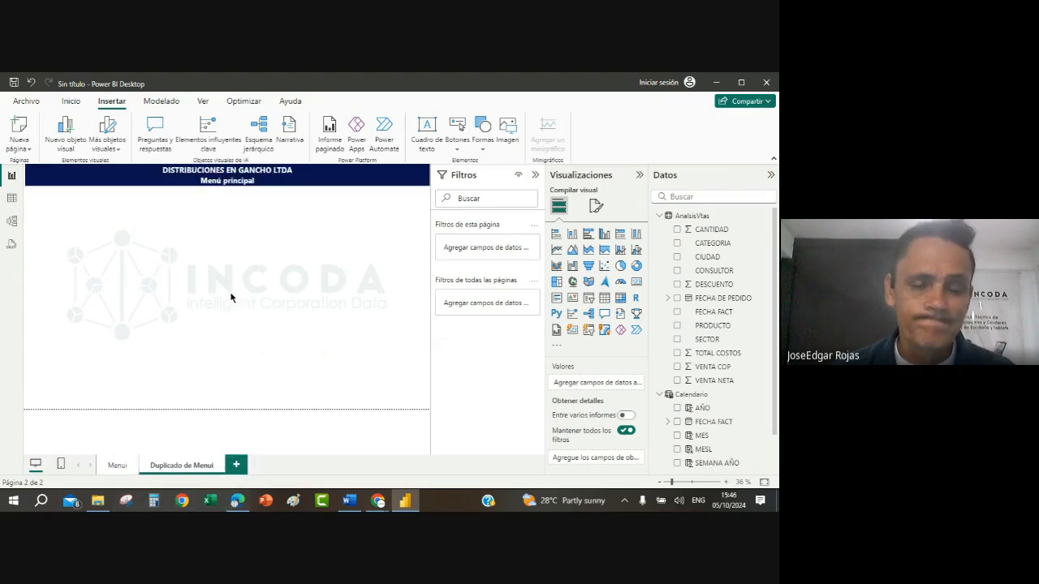
Step: Replace the subtitle Menú principal with Devoluciones in the title banner of the duplicated page
left_click(258, 181)
key("ctrl+a")
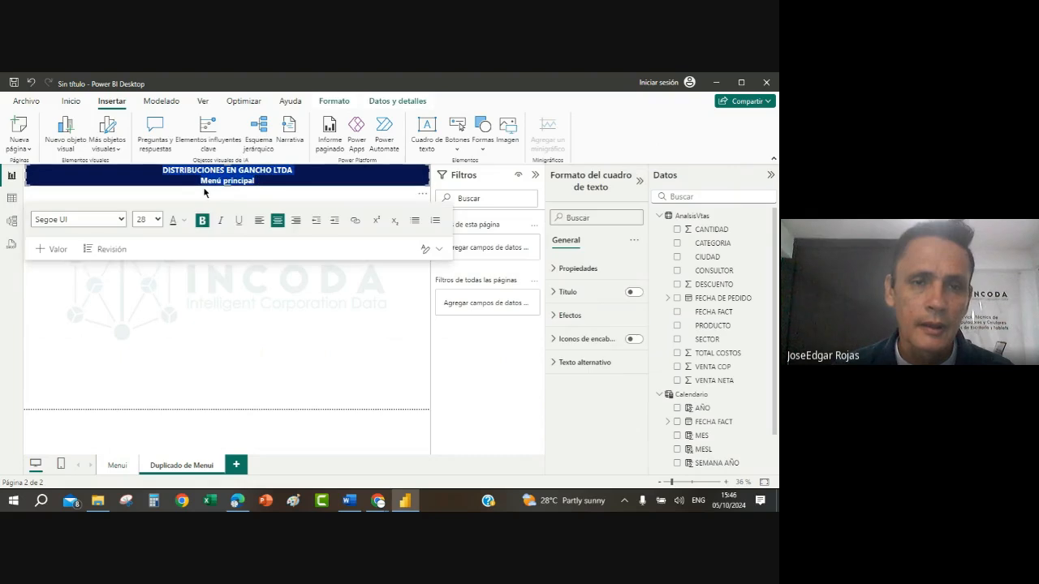
left_click(273, 181)
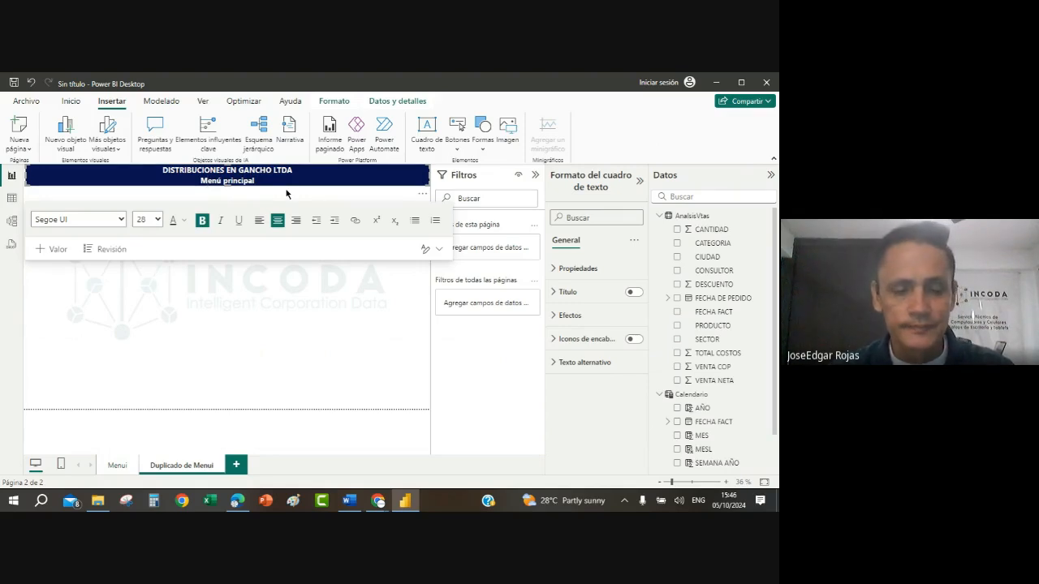
type("Devol")
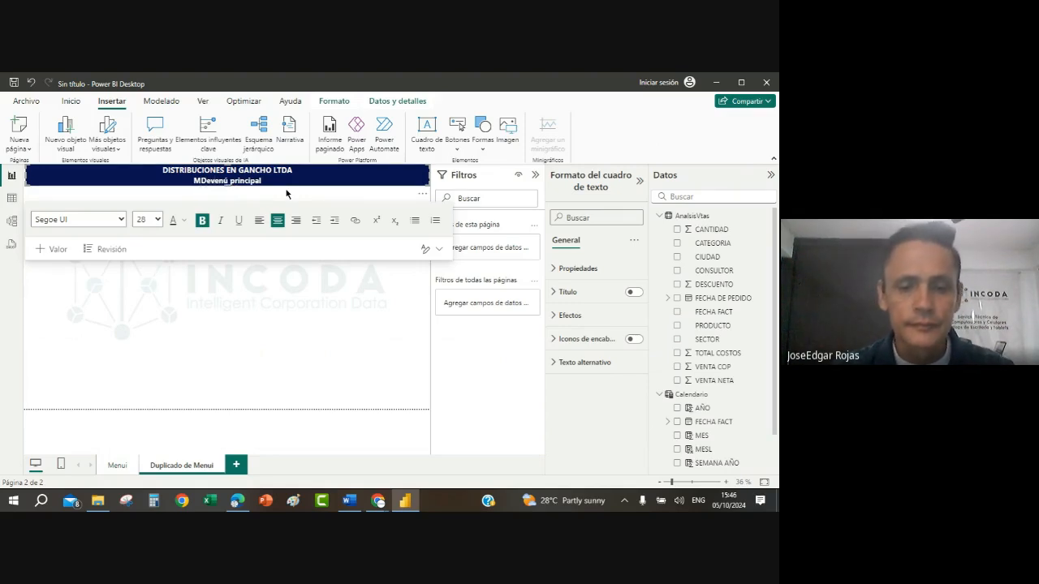
type("uciones")
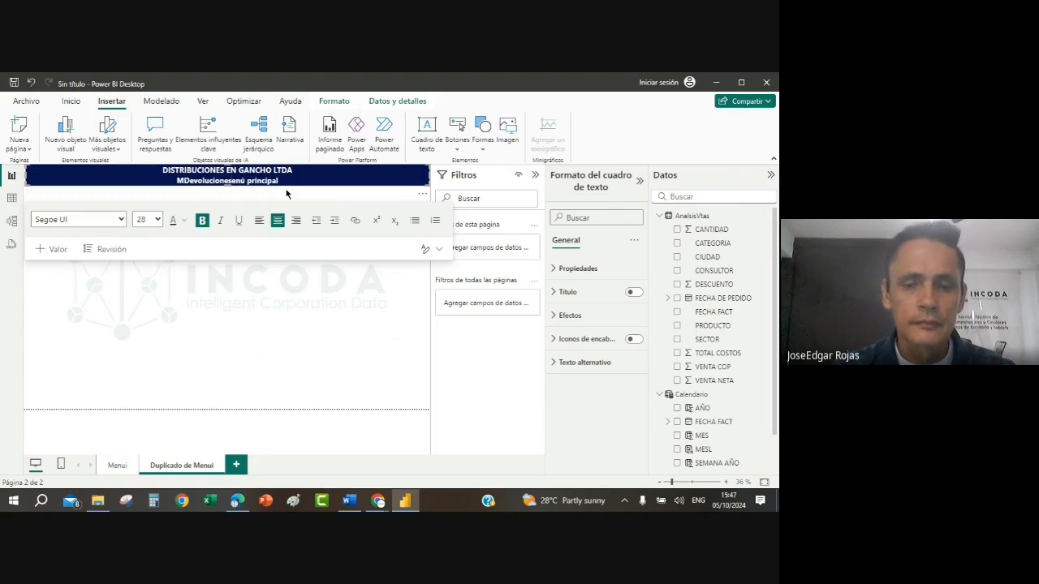
key("Delete")
key("Delete")
key("Delete")
key("Delete")
key("Delete")
key("Delete")
key("Delete")
key("Delete")
key("Delete")
key("Delete")
key("Delete")
key("Delete")
key("Delete")
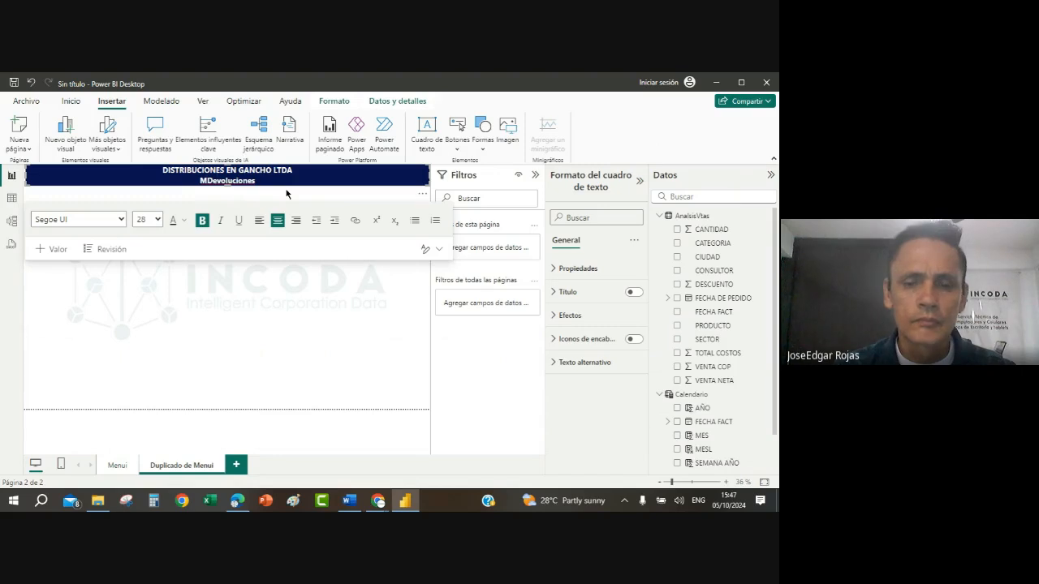
key("Delete")
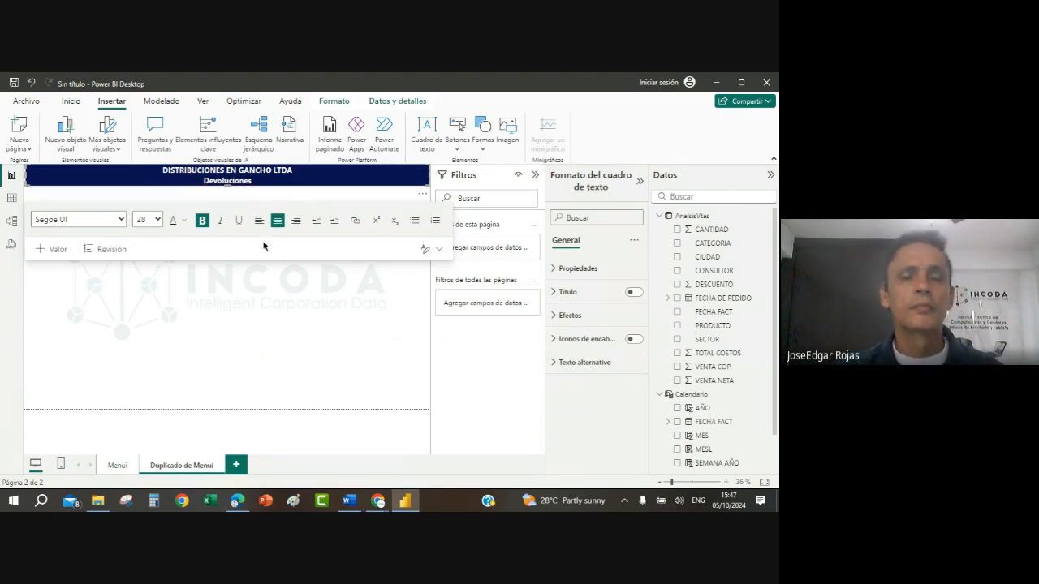
left_click(241, 294)
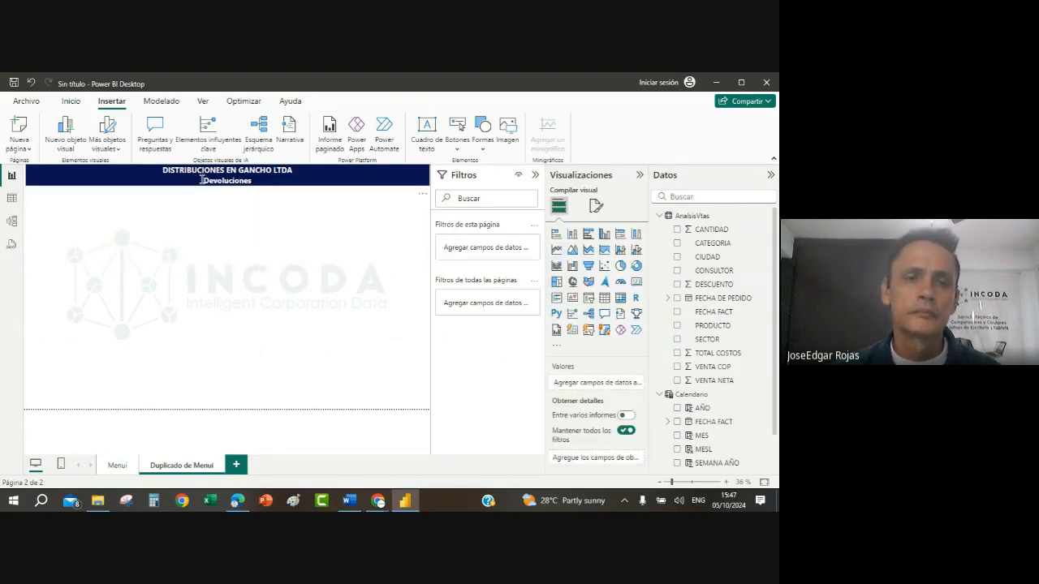
Step: Set the font colour of the Devoluciones subtitle to the custom bright yellow #E8F40D
left_click(268, 180)
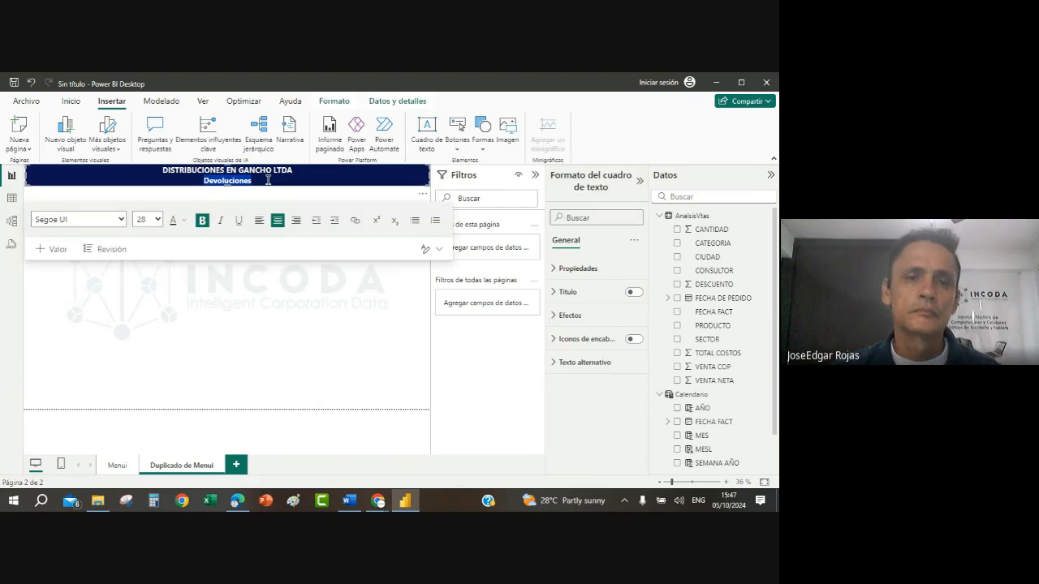
left_click(183, 220)
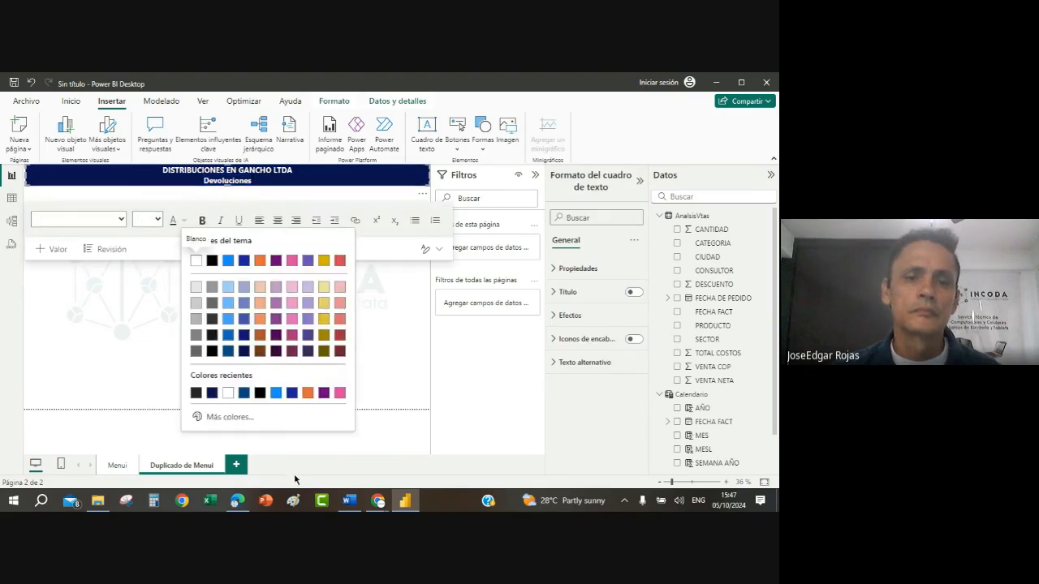
left_click(235, 416)
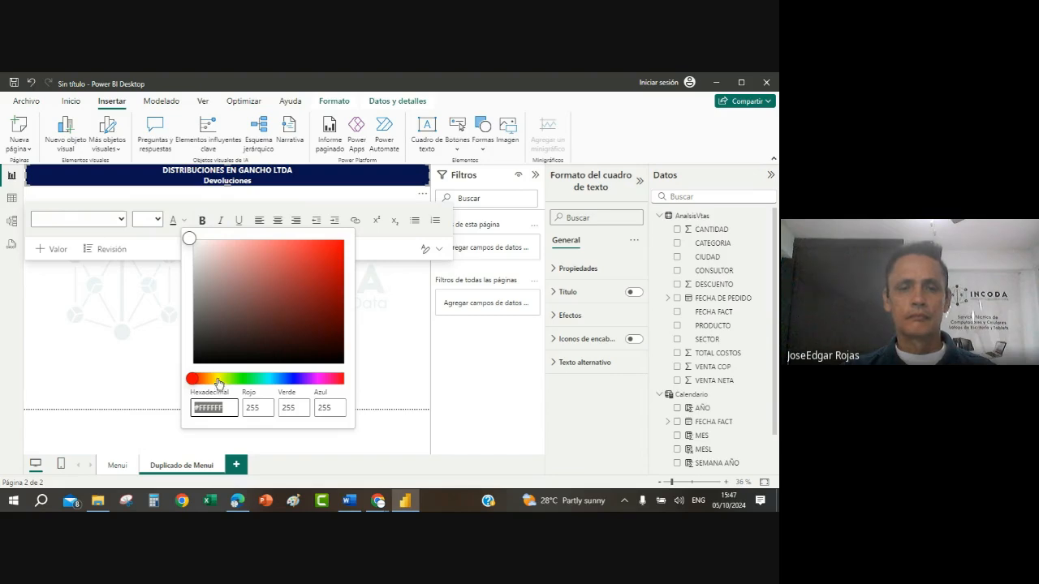
left_click(219, 379)
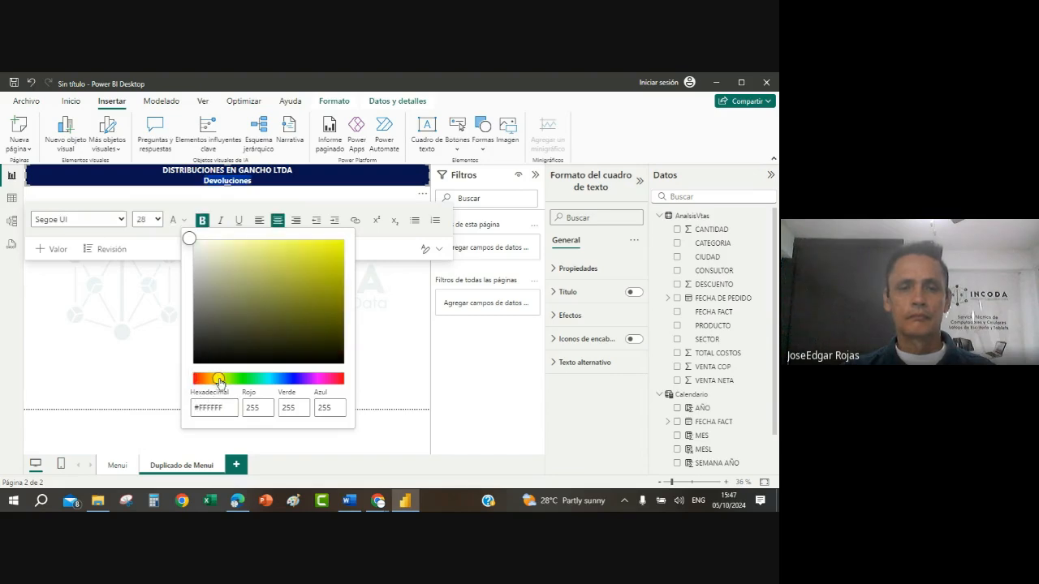
left_click(336, 242)
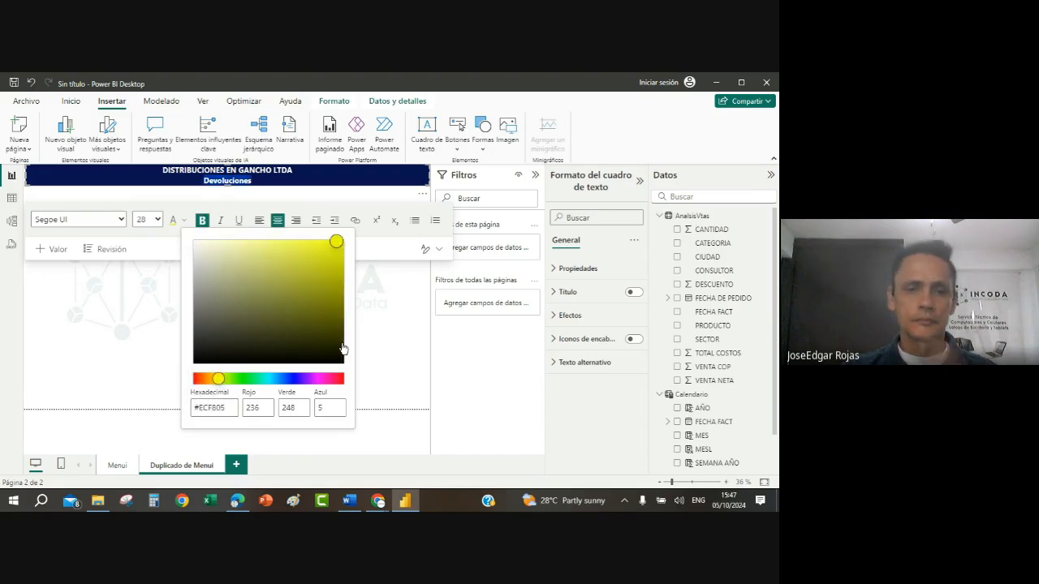
left_click(333, 240)
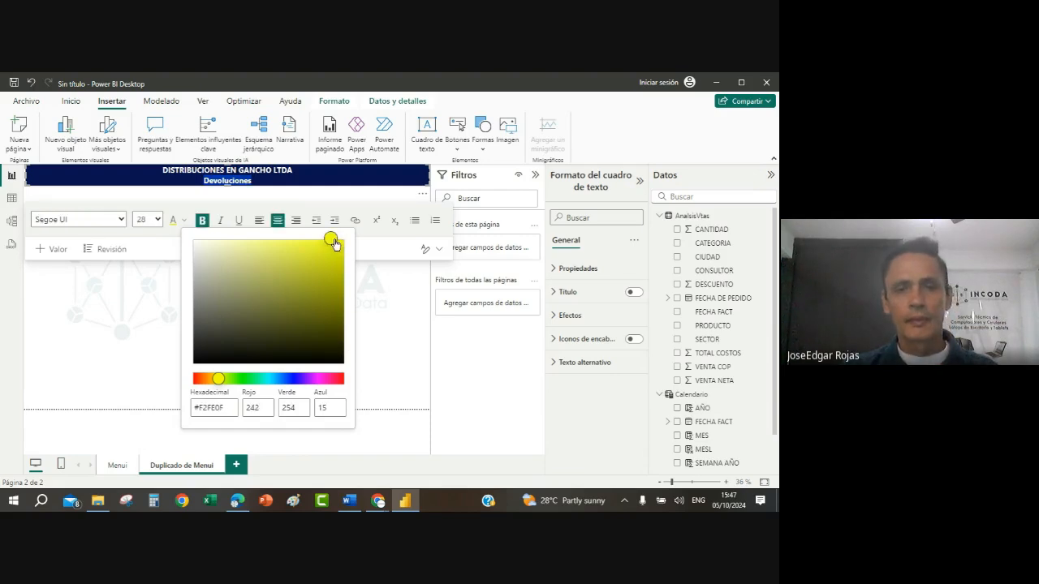
left_click(333, 245)
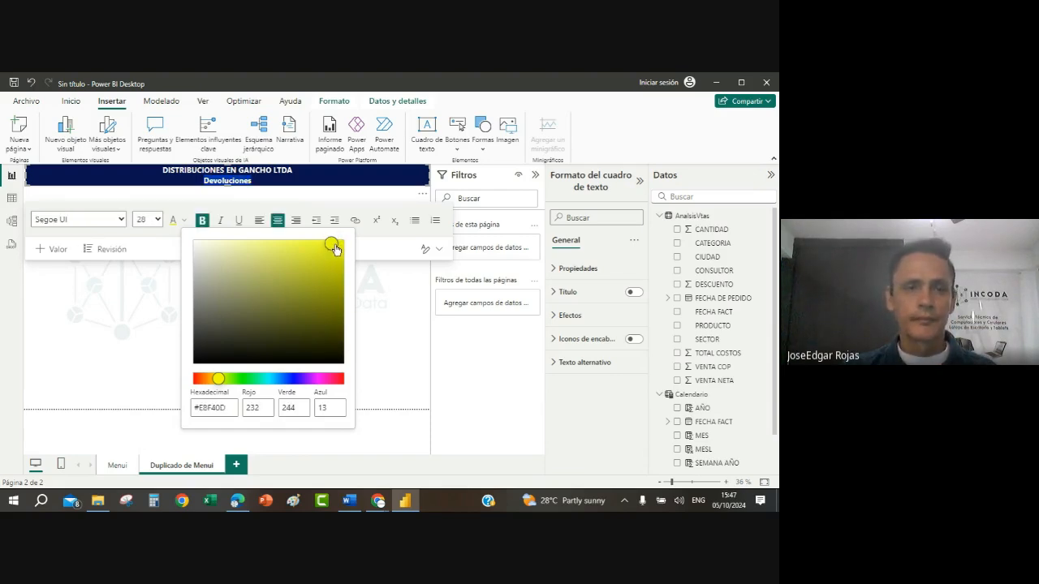
left_click(374, 312)
left_click(310, 330)
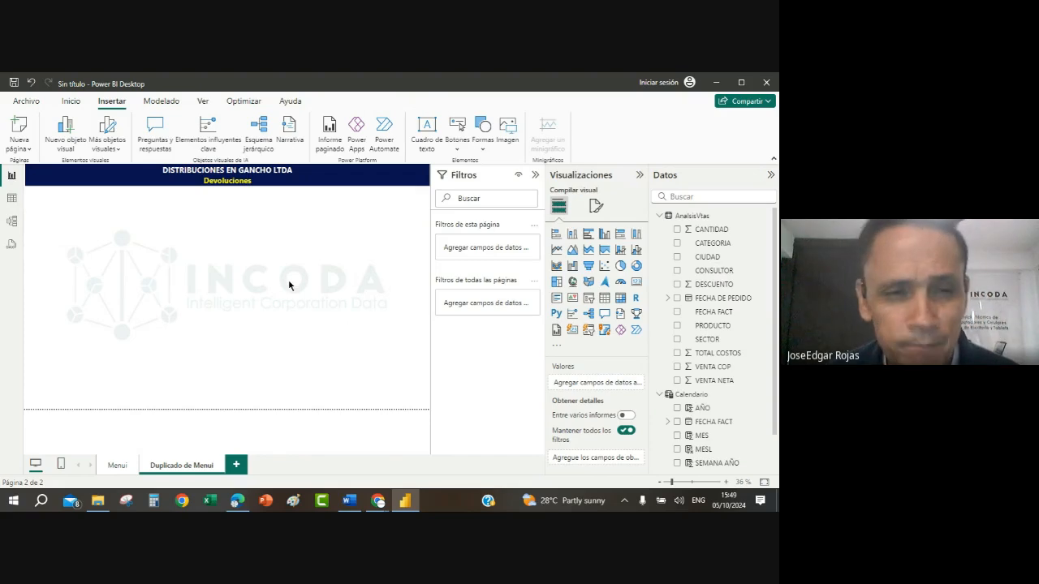
Step: Switch to the Word assignment document and review instructions 21 to 25 on page setup and the measures to create
left_click(349, 501)
scroll(345, 336, "down", 4)
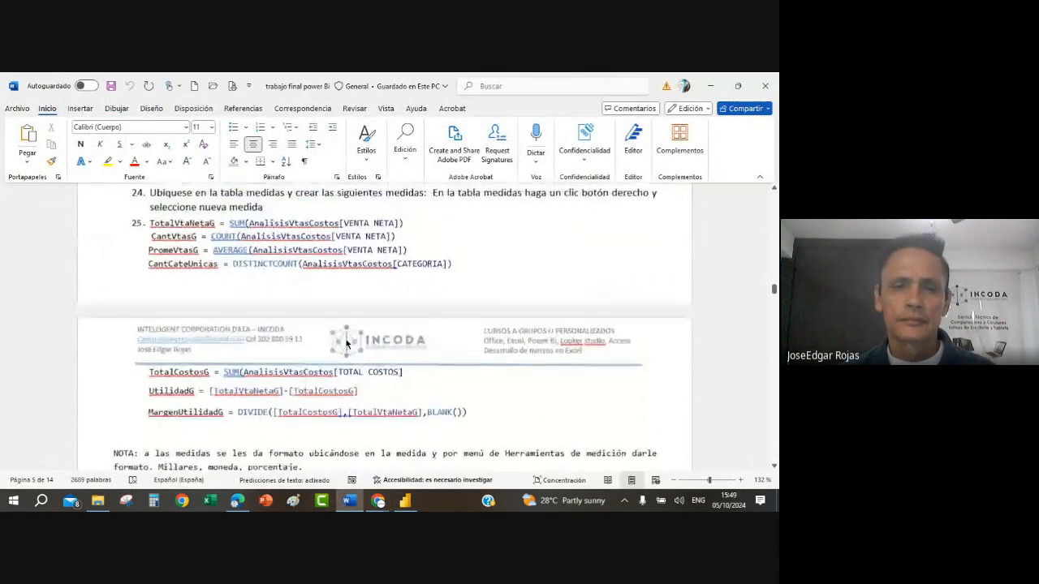
scroll(345, 339, "up", 2)
scroll(345, 339, "up", 5)
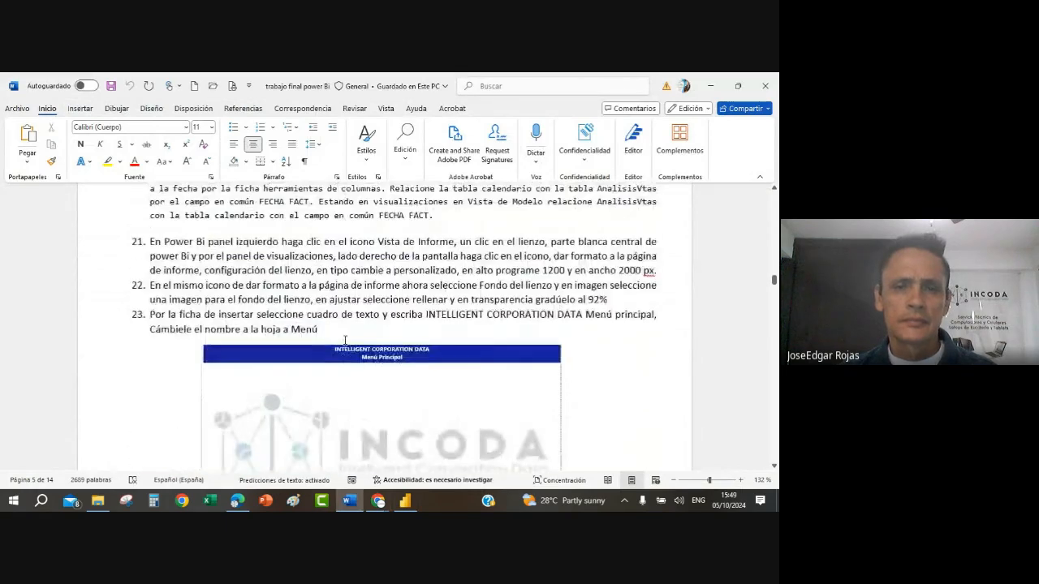
scroll(345, 345, "down", 1)
scroll(345, 345, "down", 4)
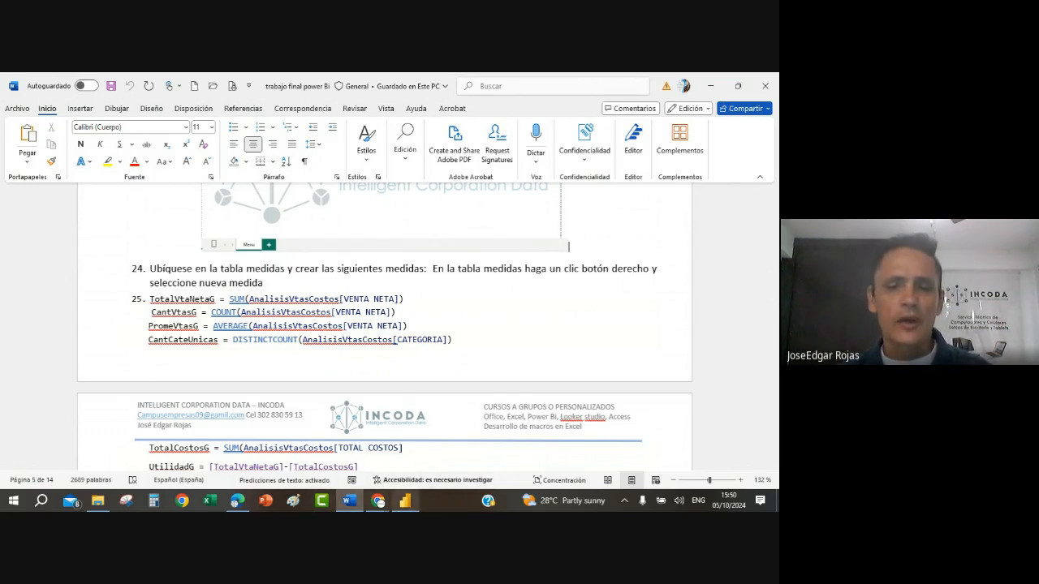
Step: Return to Power BI Desktop and examine the VENTA NETA, VENTA COP and DESCUENTO columns of the AnalsisVtas table data
mouse_move(405, 503)
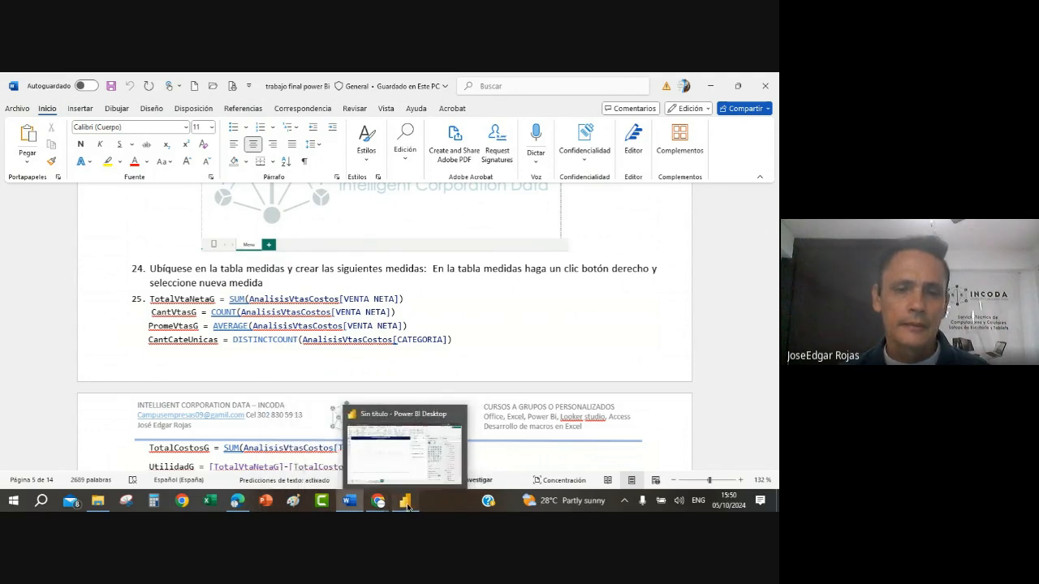
left_click(407, 503)
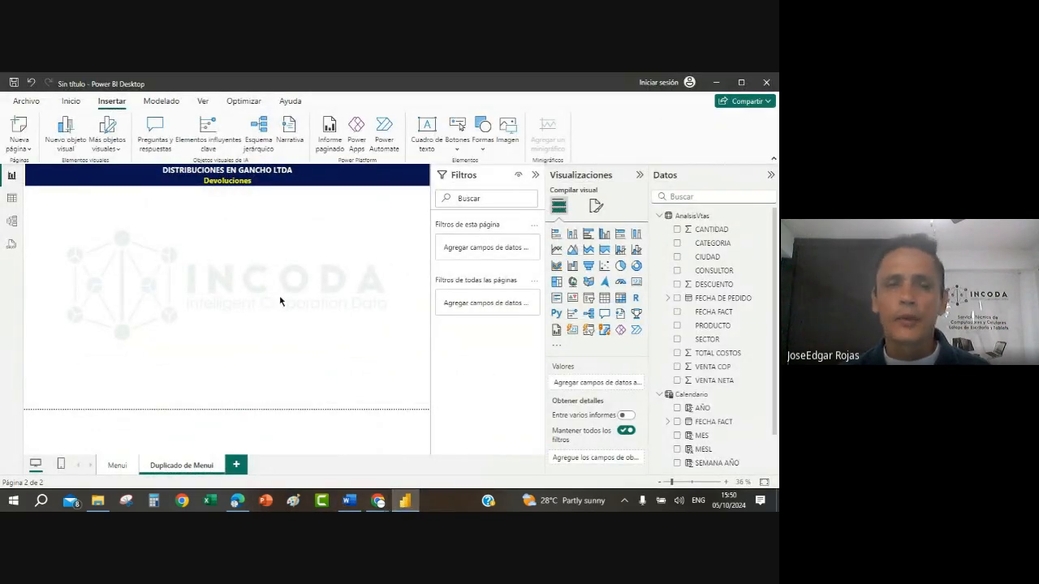
left_click(12, 199)
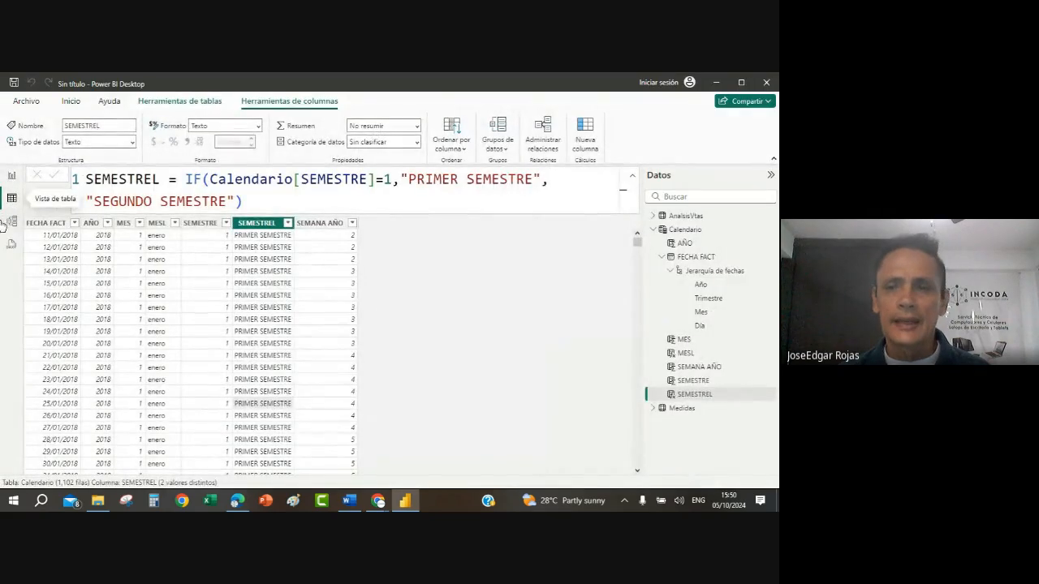
left_click(681, 217)
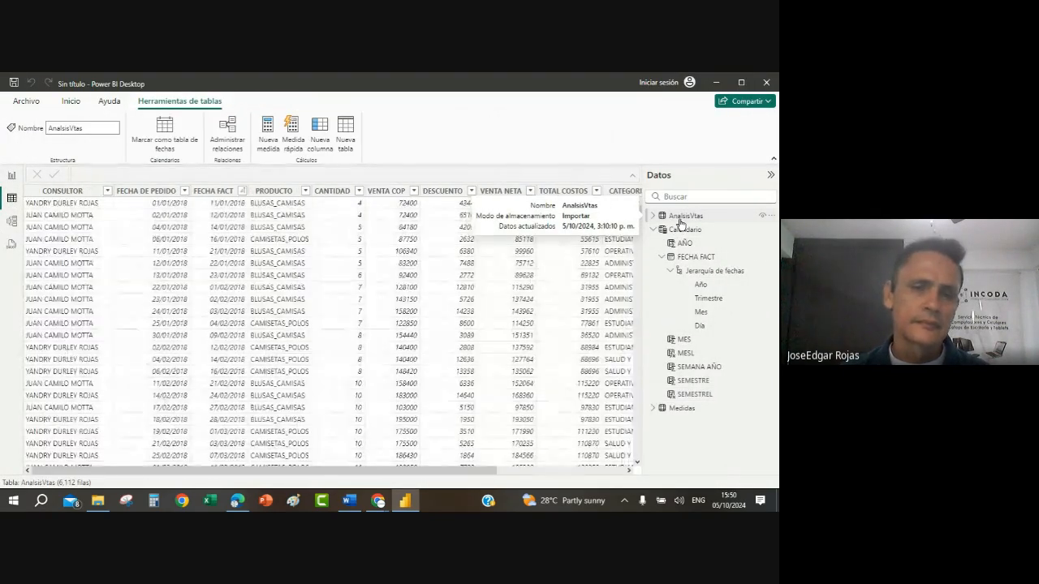
left_click(629, 471)
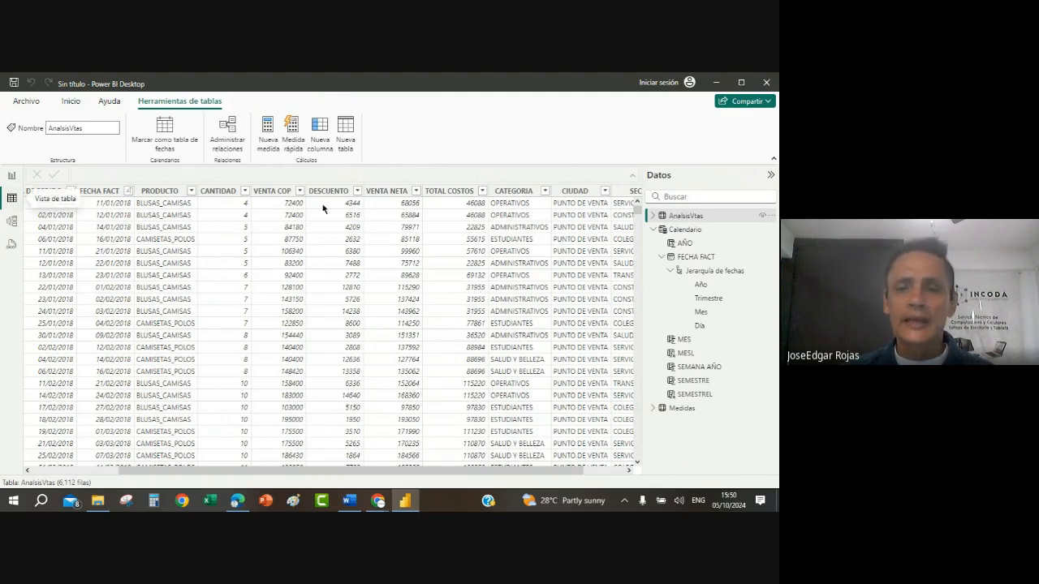
left_click(386, 207)
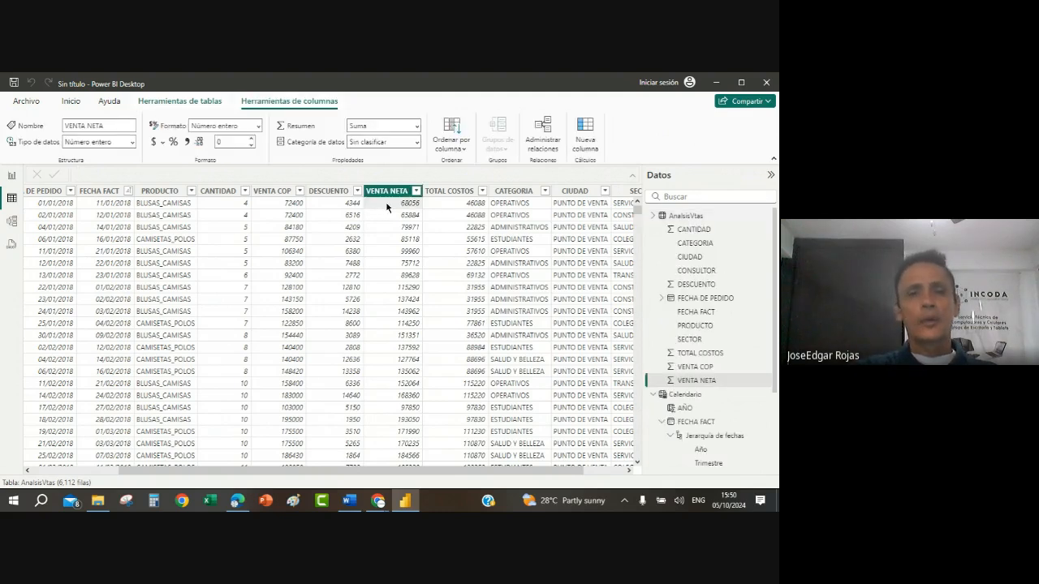
left_click(296, 204)
left_click(326, 201)
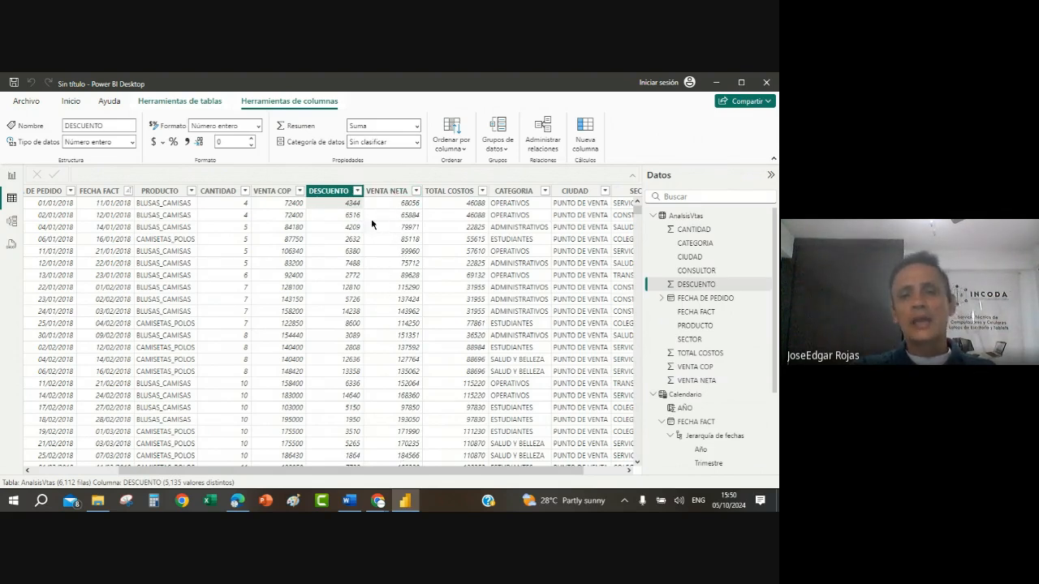
Step: Collapse the AnalsisVtas and Calendario tables in the data list and select the Medidas table
left_click(399, 204)
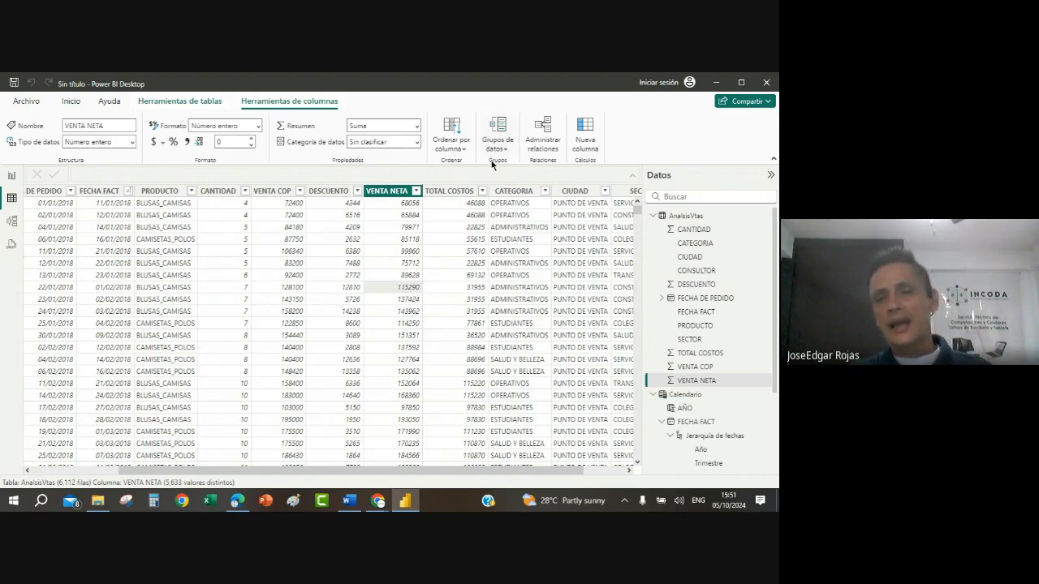
left_click(652, 215)
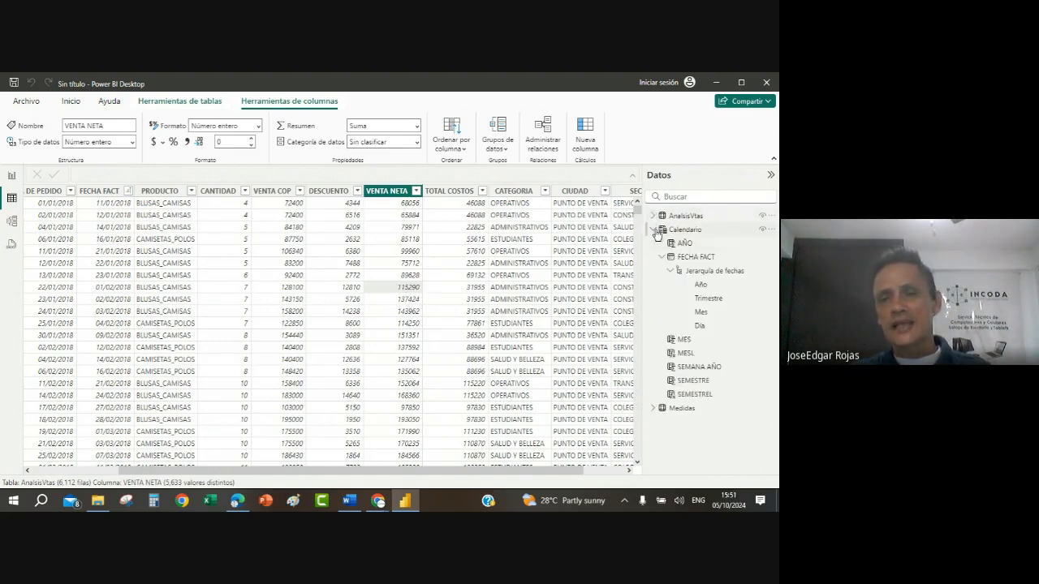
left_click(654, 229)
left_click(681, 243)
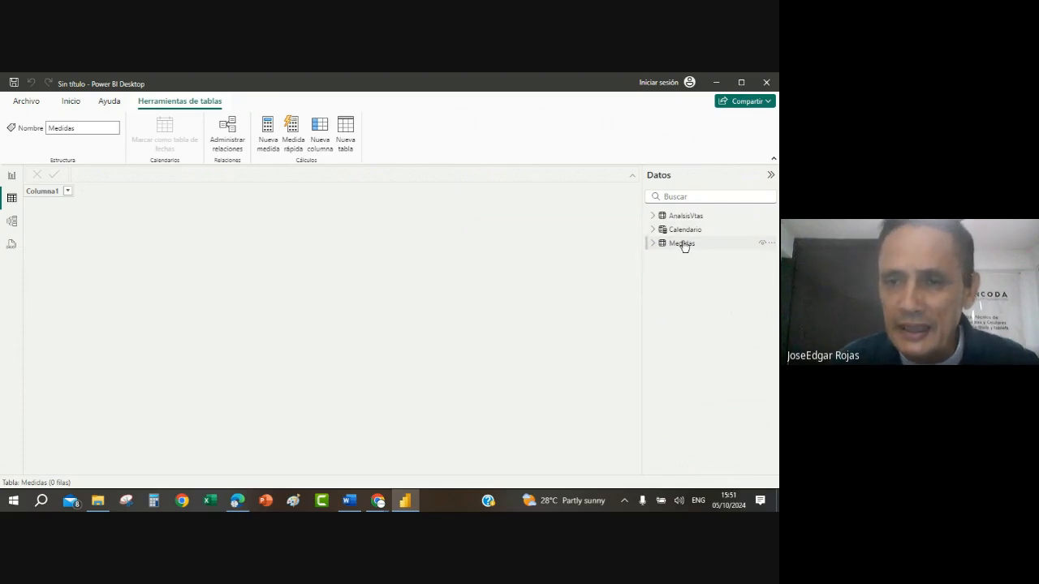
mouse_move(685, 246)
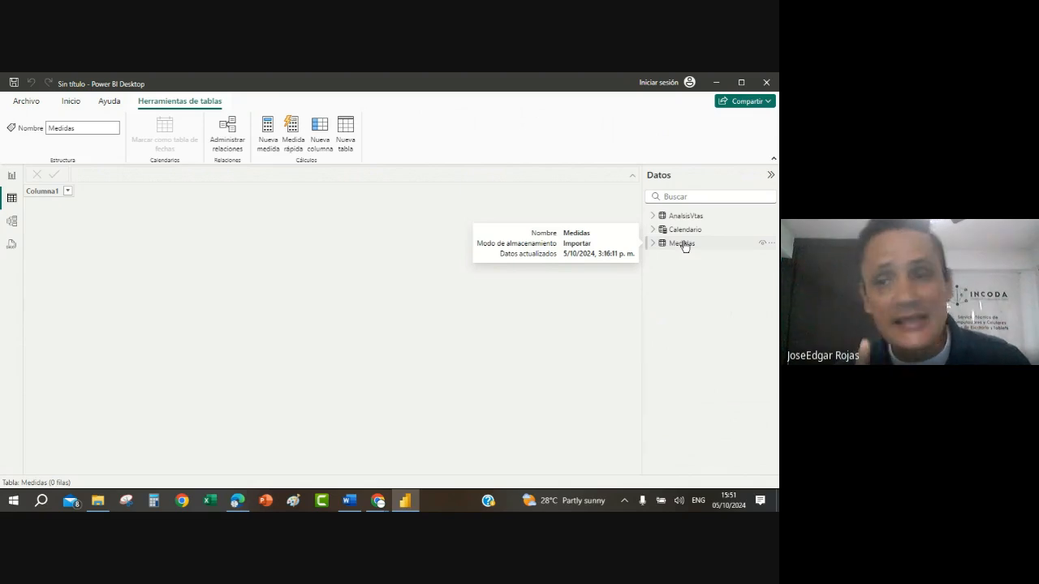
left_click(685, 244)
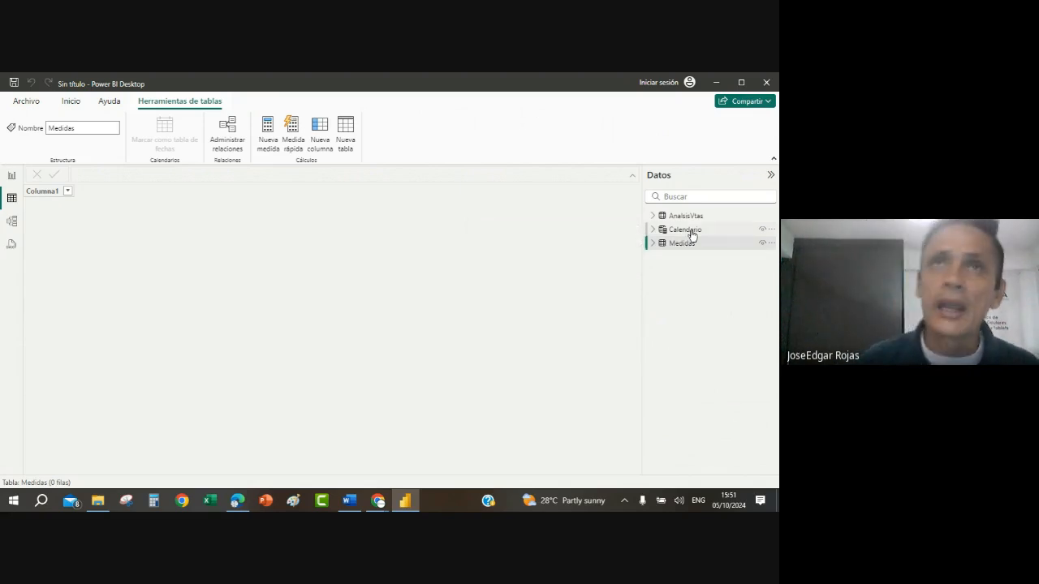
mouse_move(693, 236)
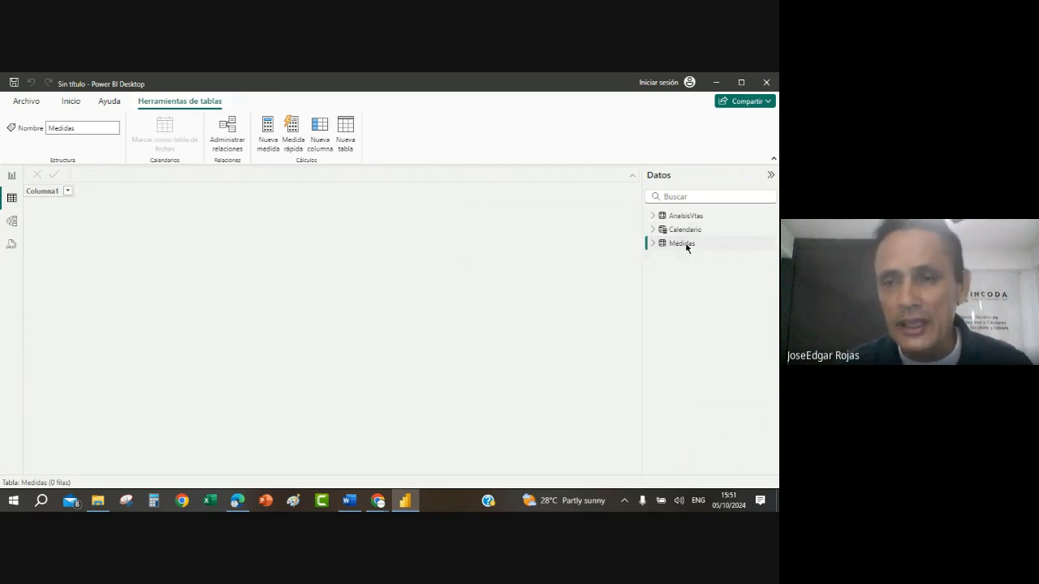
Step: Add a new measure to the Medidas table and name it TotalVtaNetaG
right_click(686, 246)
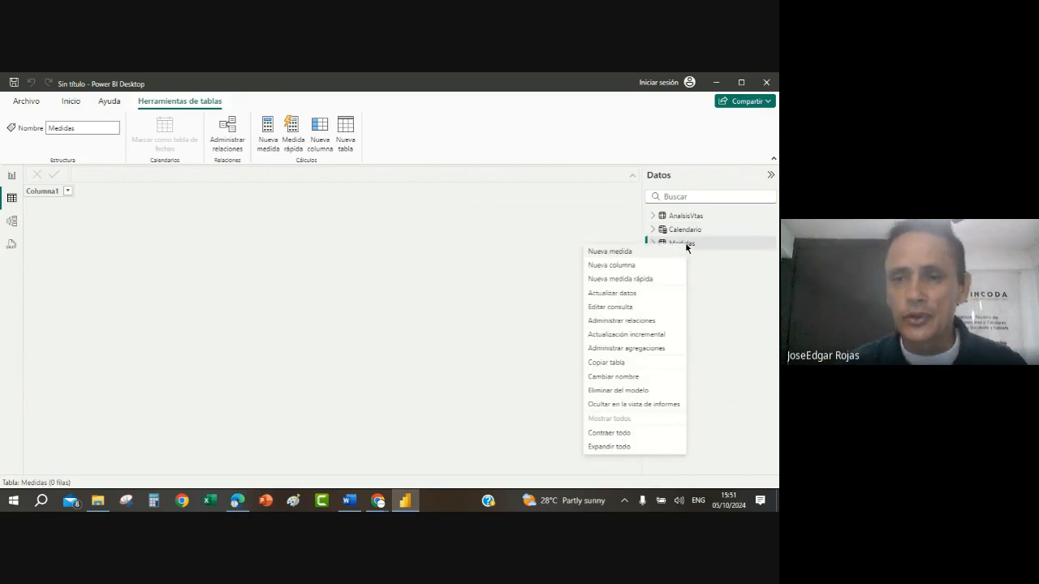
left_click(623, 253)
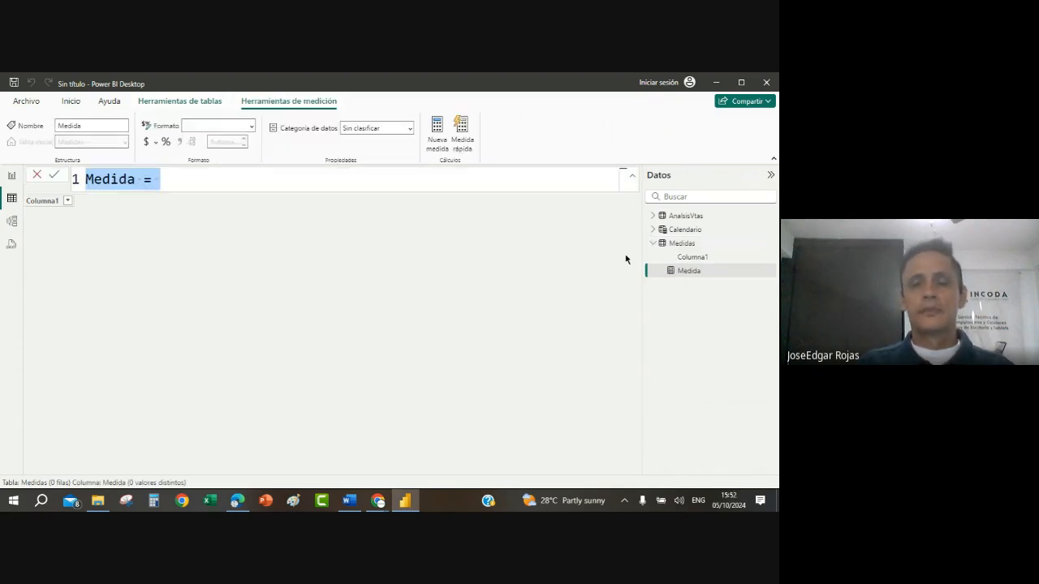
key("BackSpace")
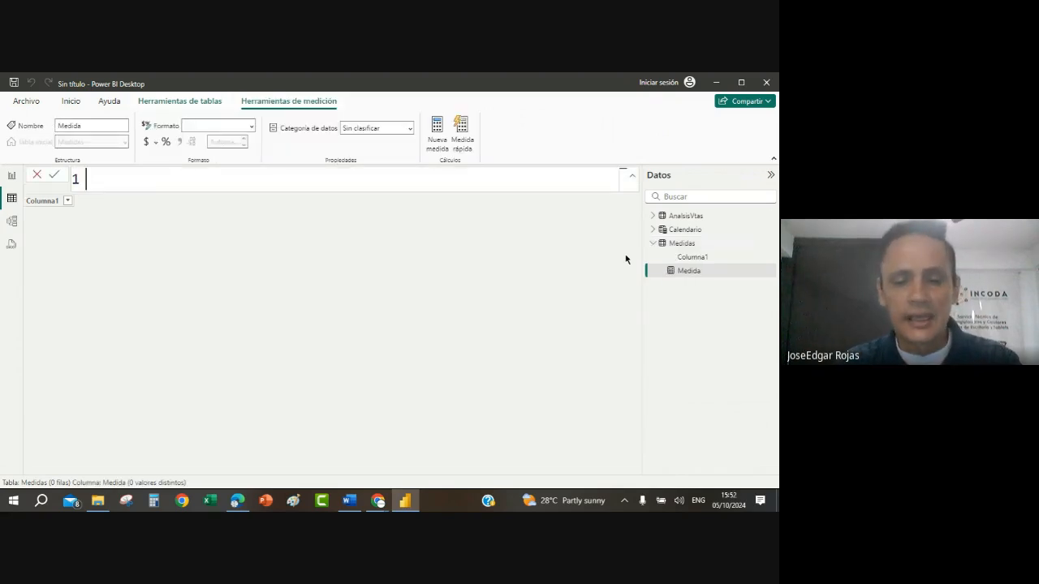
type("TotalVt")
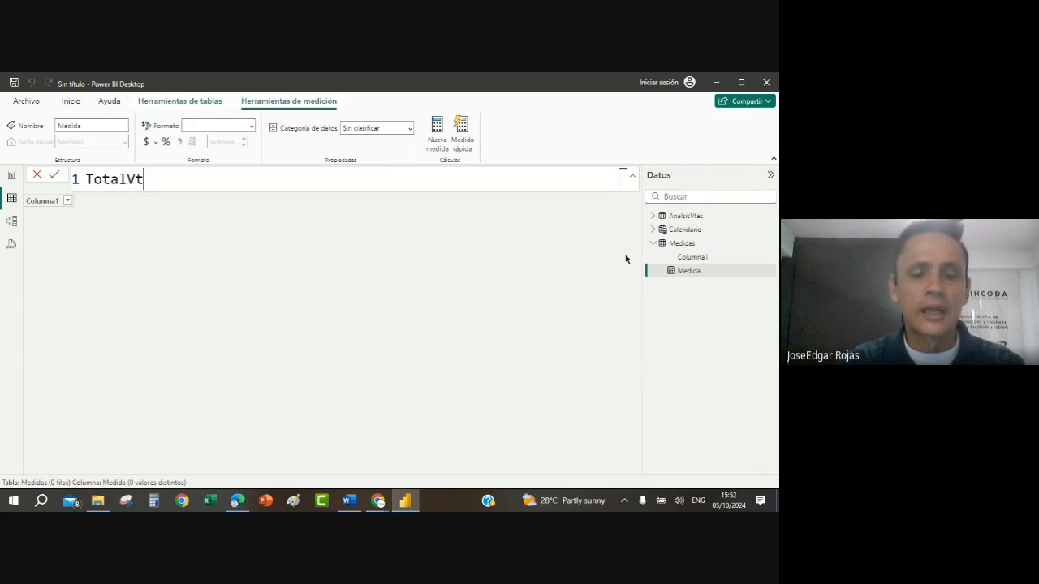
type("aNetaG")
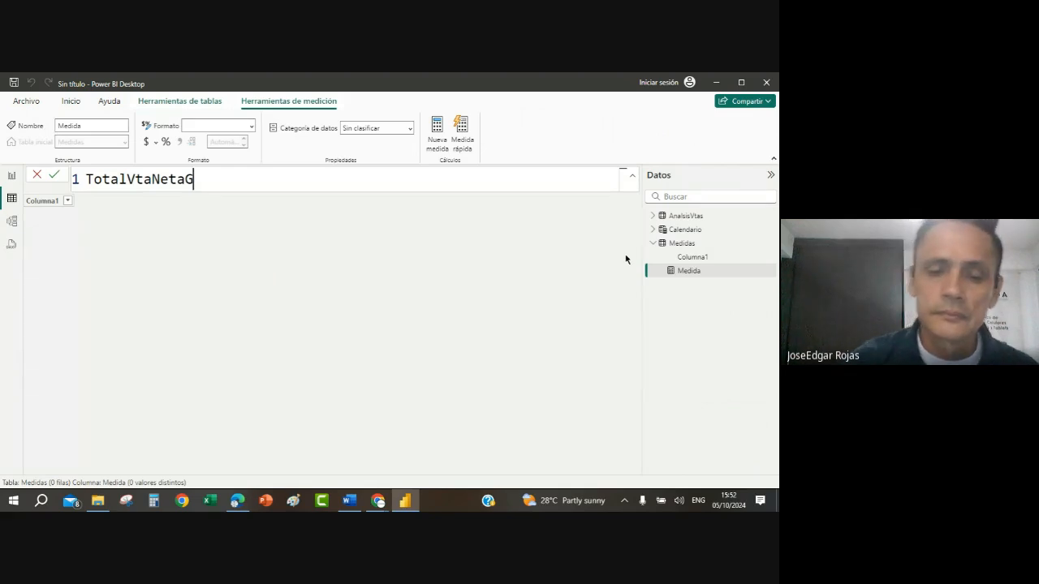
type("=")
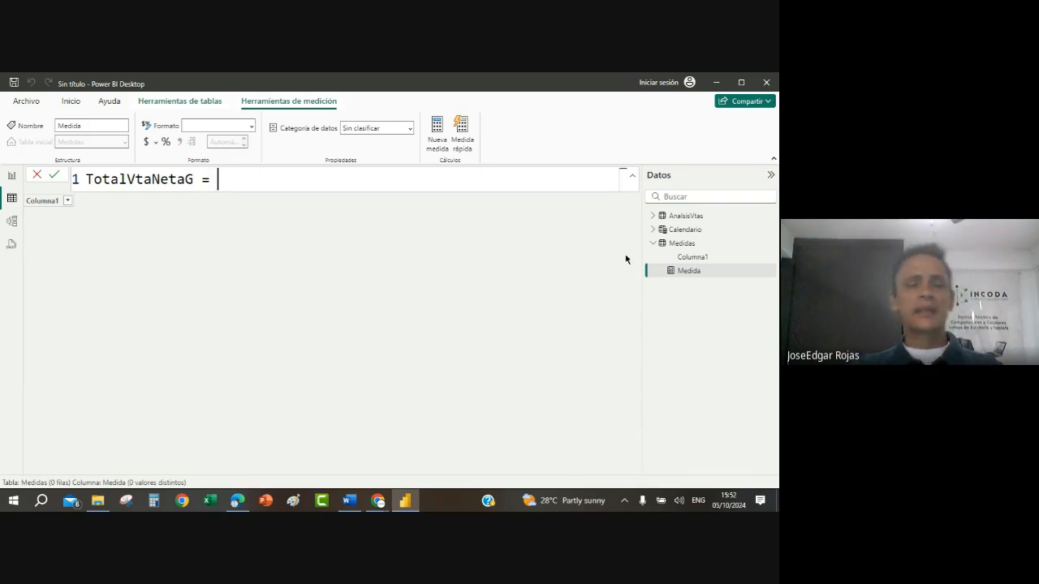
Step: Define the TotalVtaNetaG measure as SUM(AnalsisVtas[VENTA NETA])
type("SUMA")
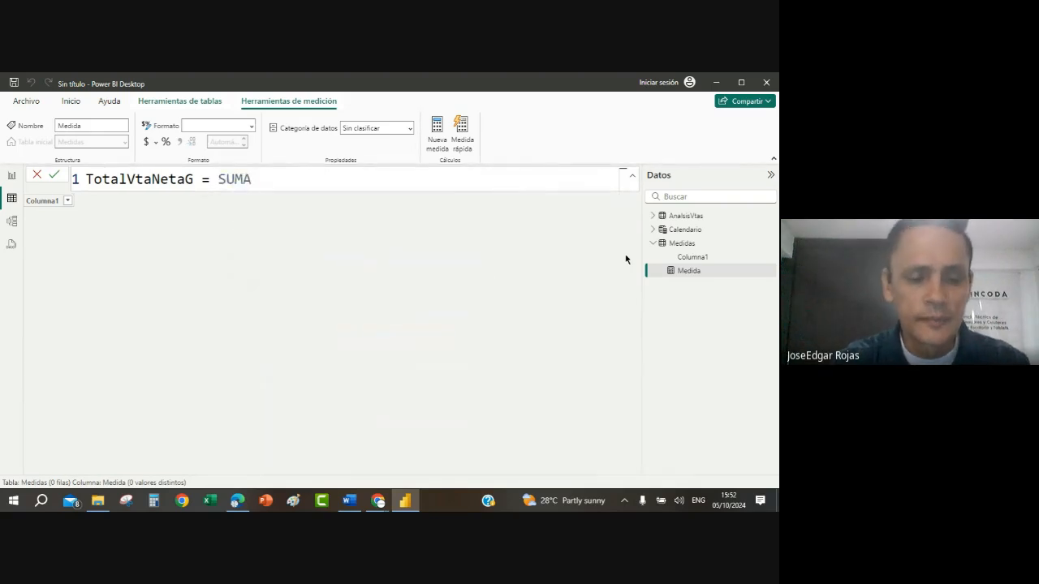
key("BackSpace")
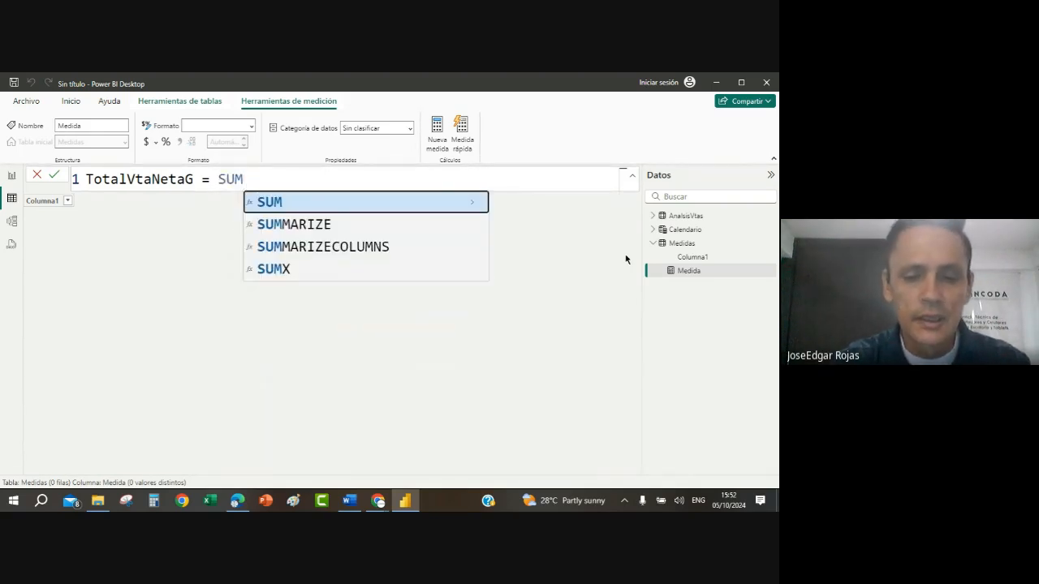
type("(")
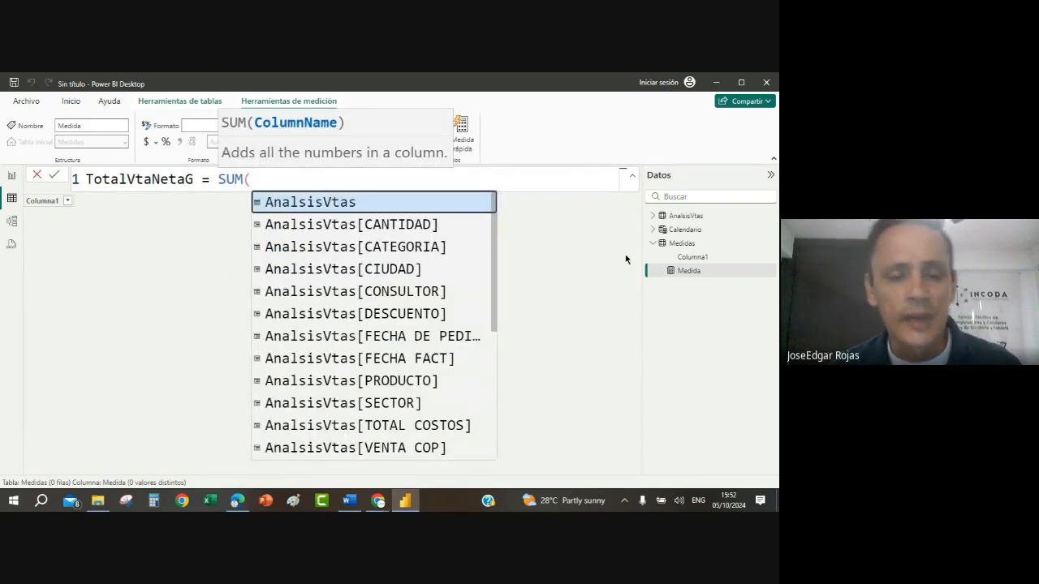
type("ANA")
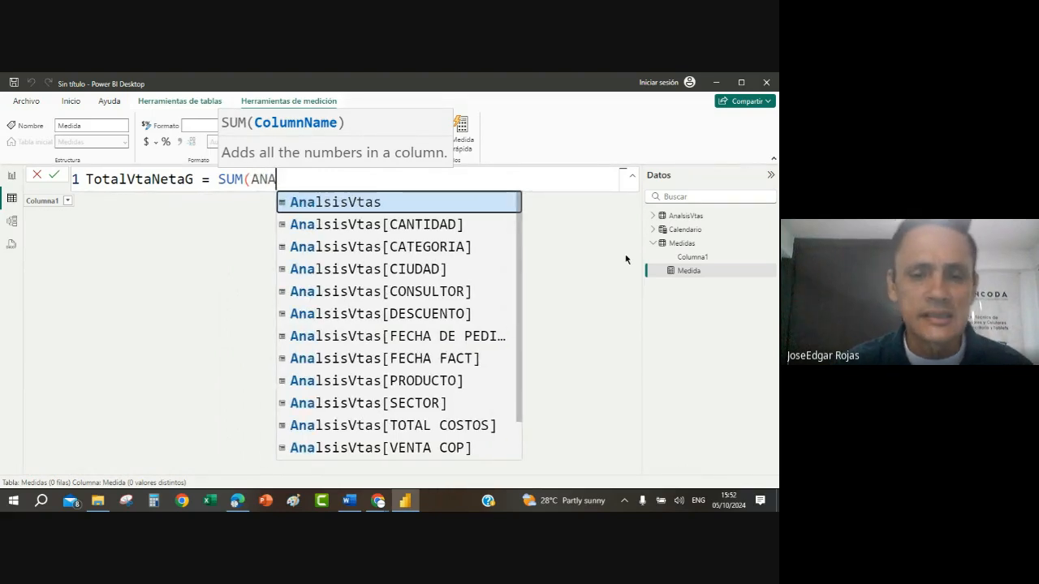
scroll(422, 301, "down", 1)
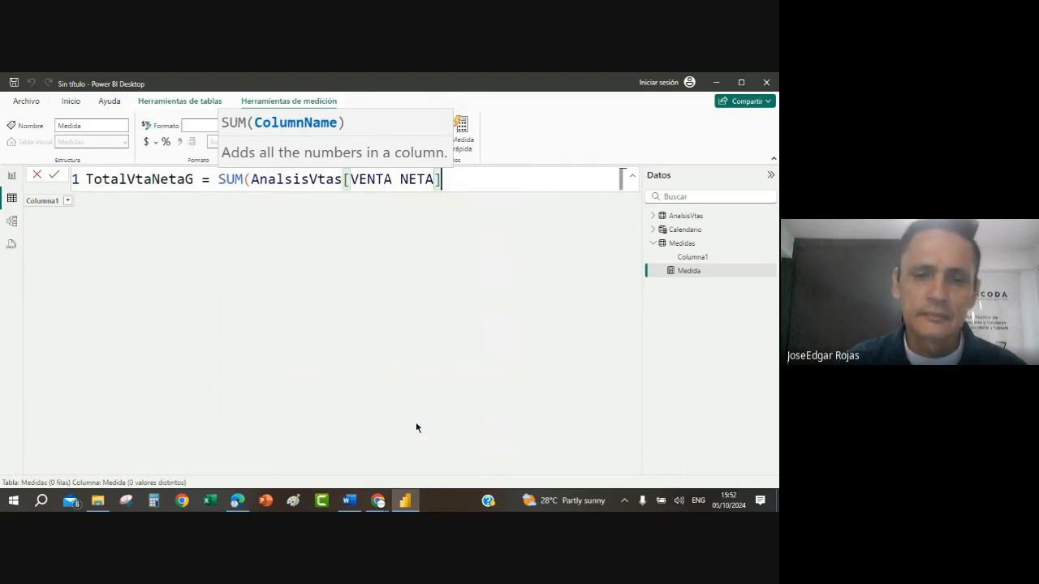
left_click(417, 426)
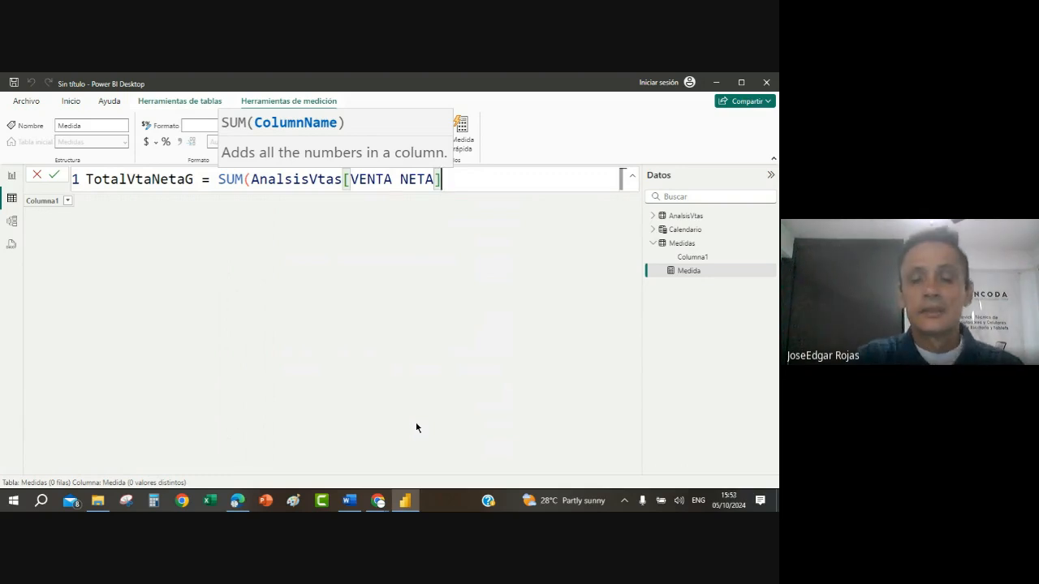
type(")")
key("Return")
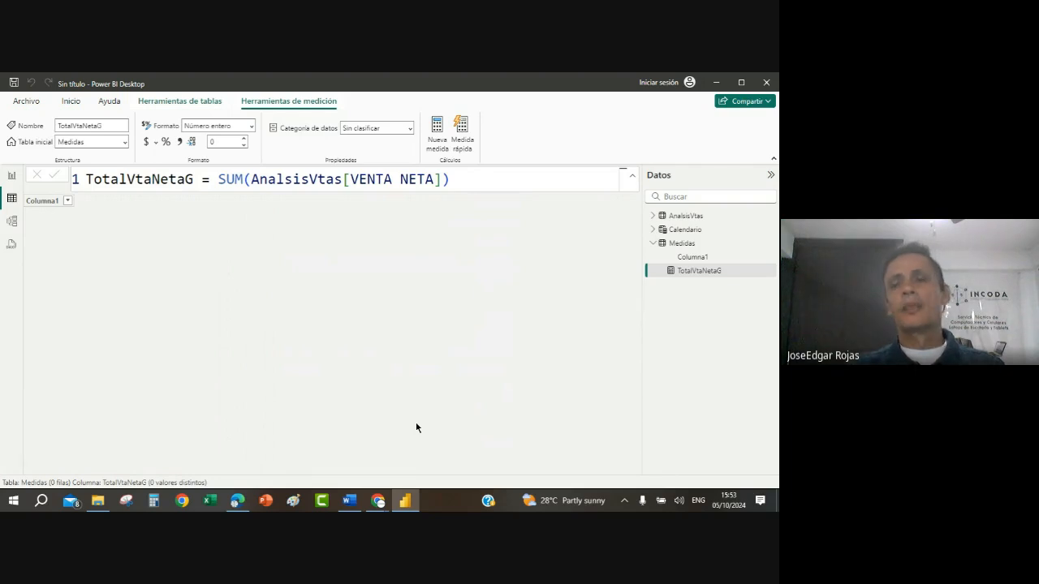
Step: Add a second measure to the Medidas table and name it PromeVtaNetaG
right_click(683, 244)
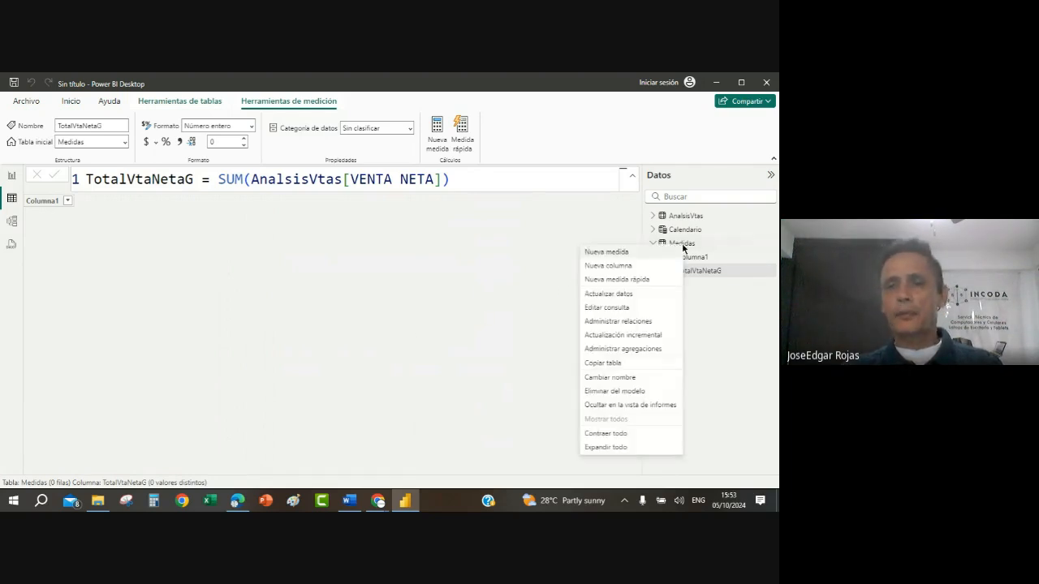
left_click(610, 256)
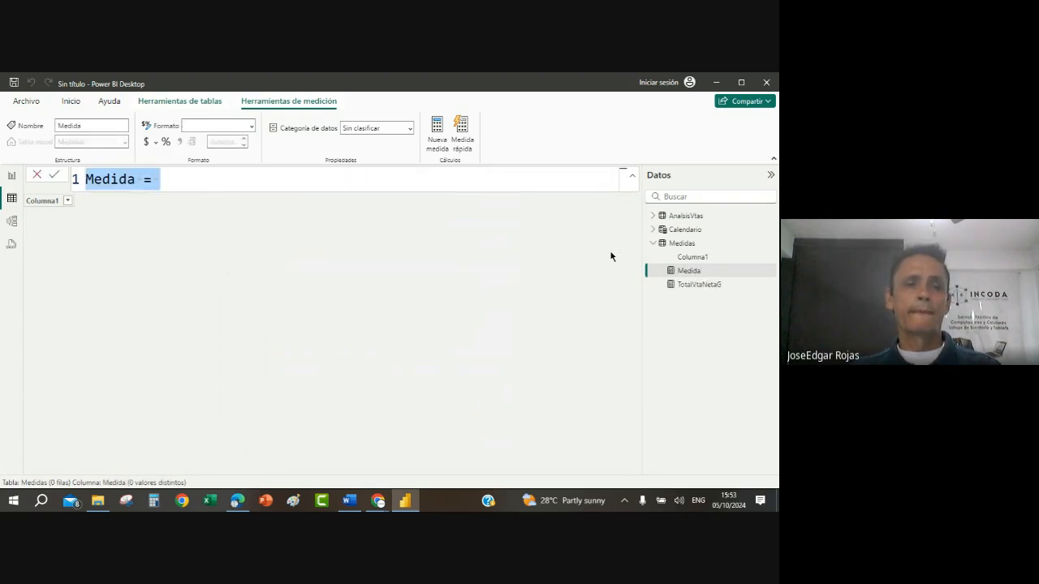
type("Pr")
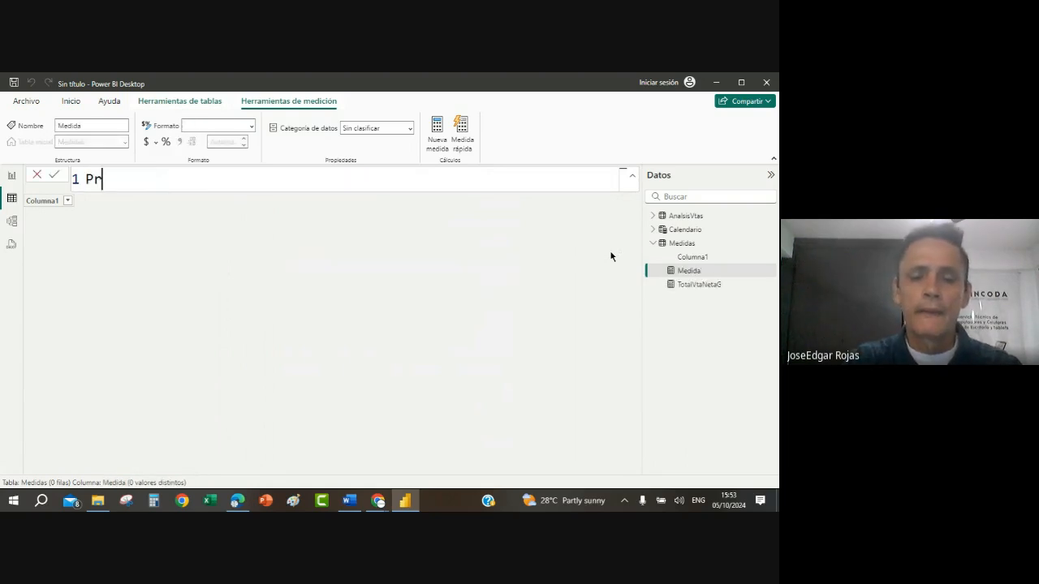
type("ome/vt")
key("BackSpace")
key("BackSpace")
key("BackSpace")
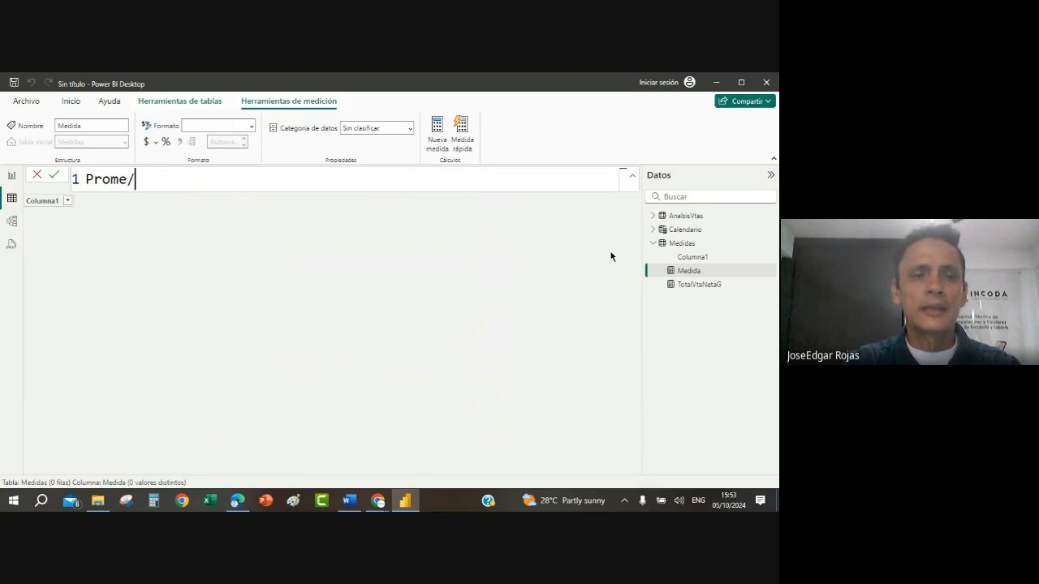
type("Vta")
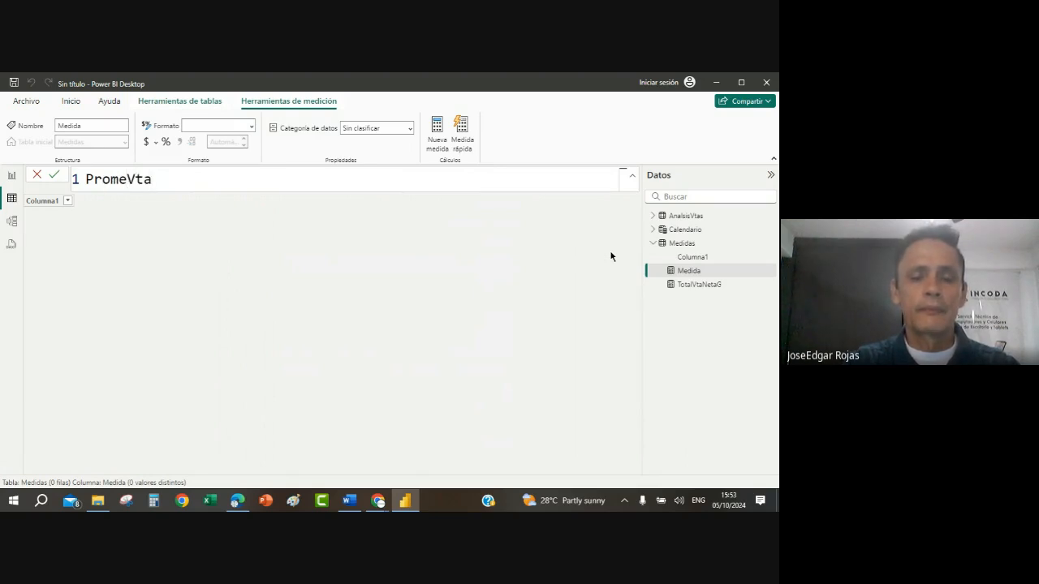
type("NetaG")
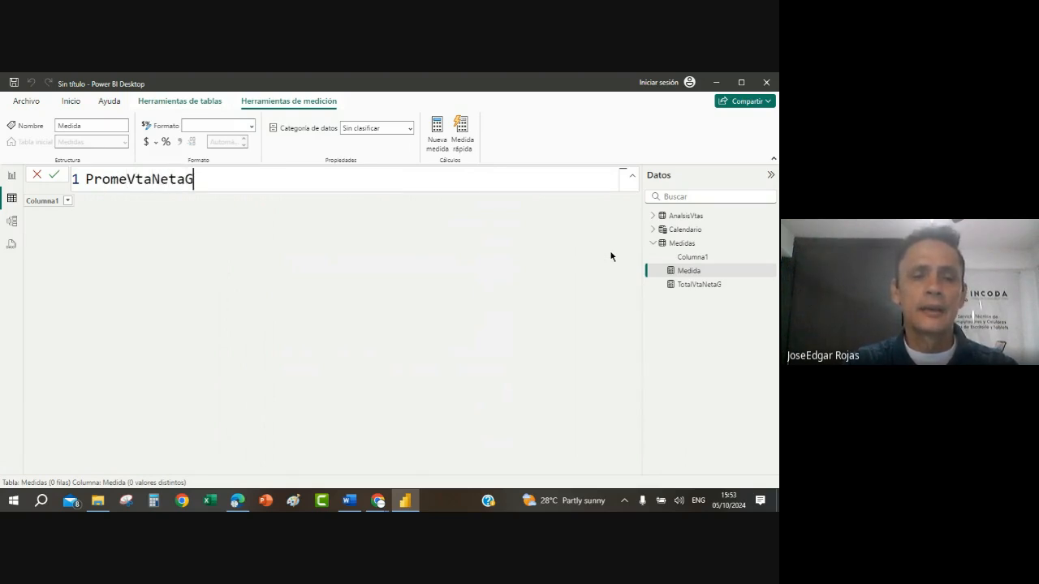
type(" = av")
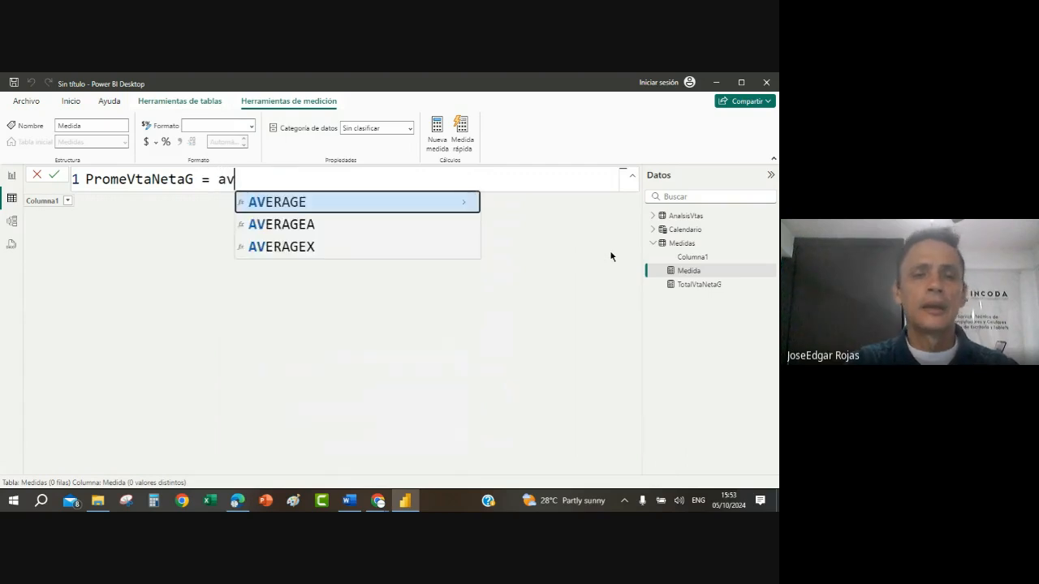
type("er")
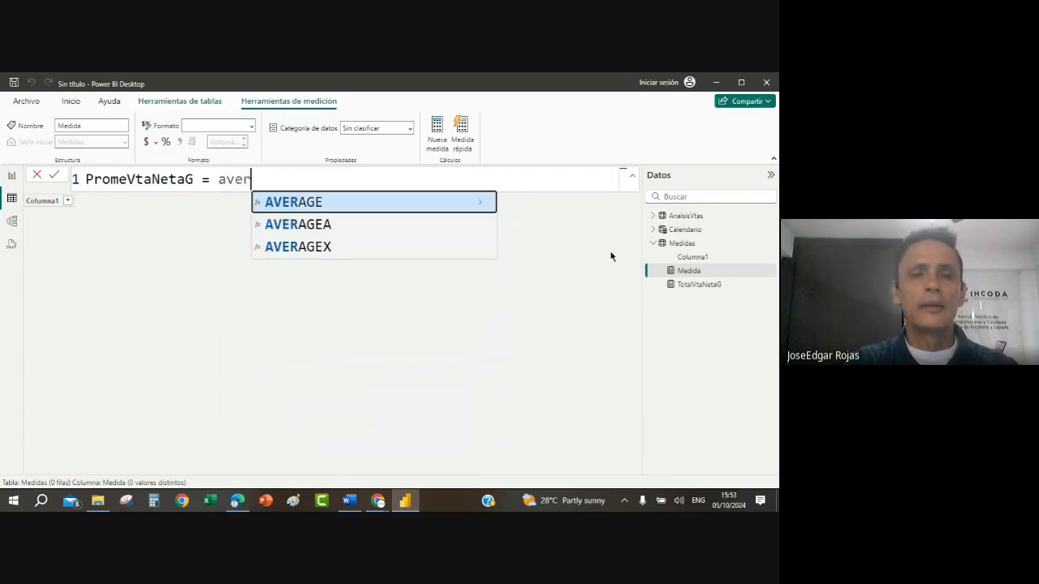
Step: Define the PromeVtaNetaG measure as AVERAGE(AnalsisVtas[VENTA NETA])
left_click(339, 210)
type("anal")
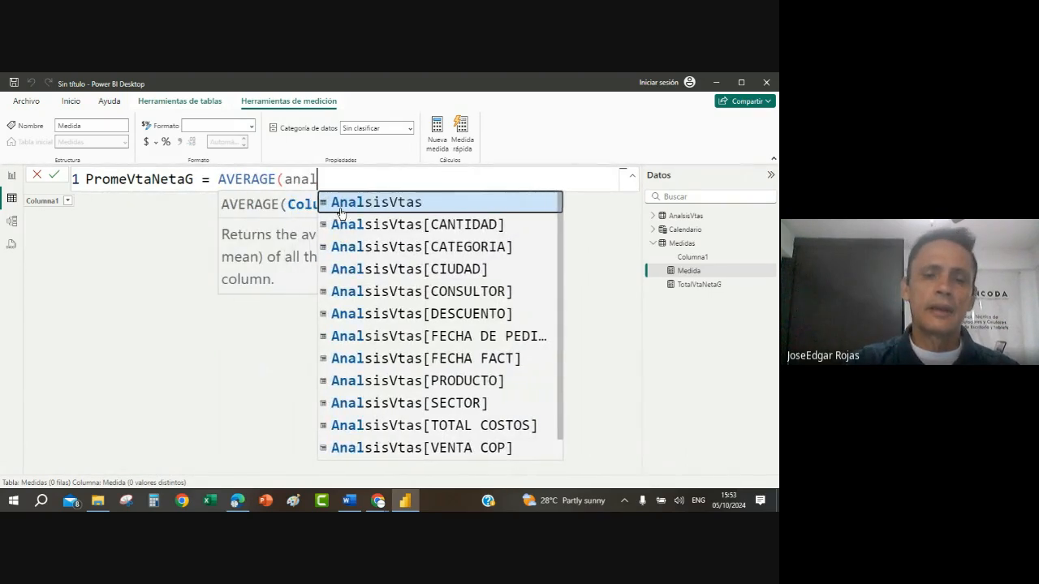
type("i")
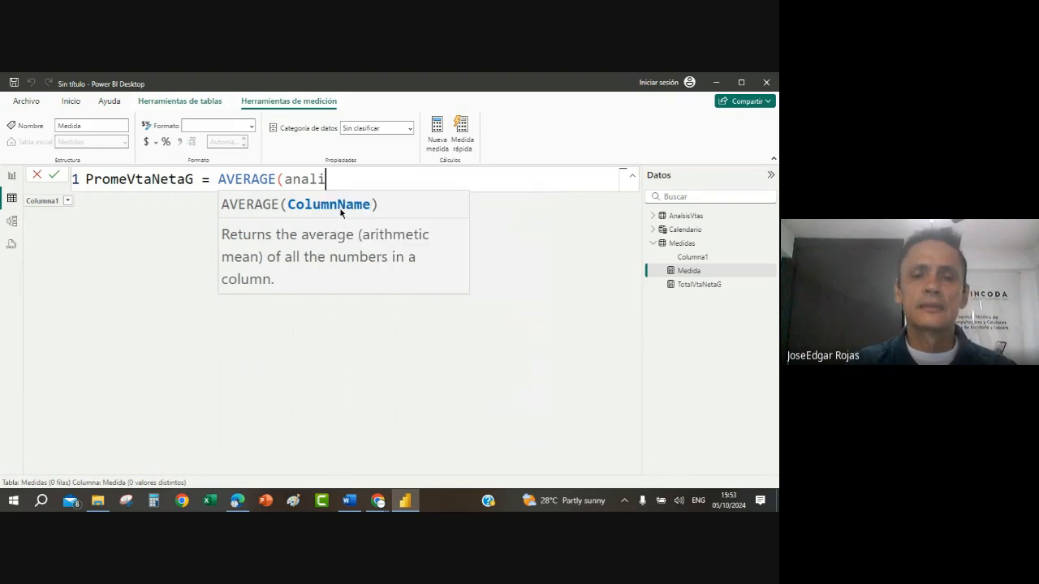
key("BackSpace")
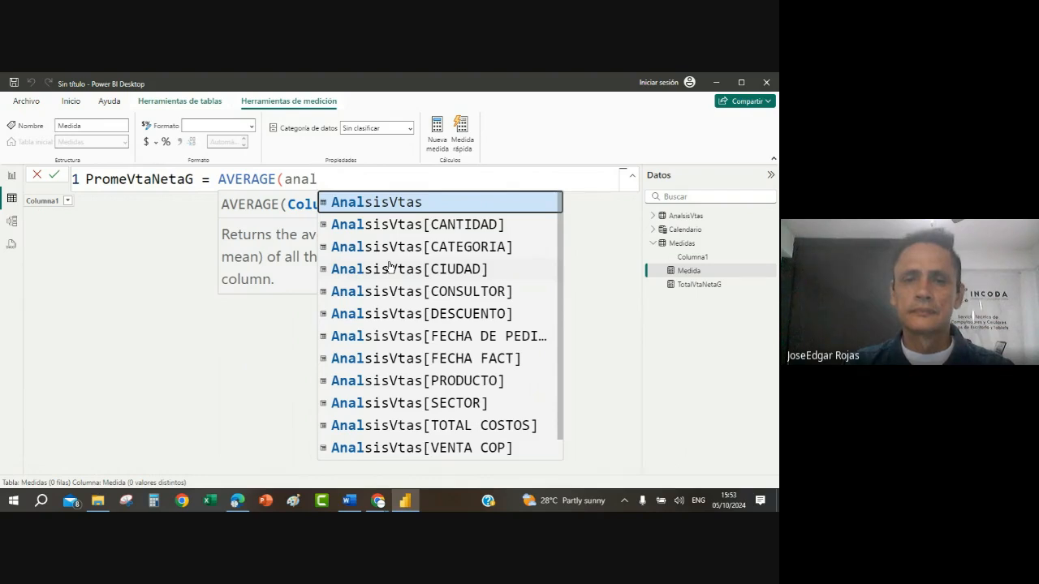
scroll(400, 316, "down", 1)
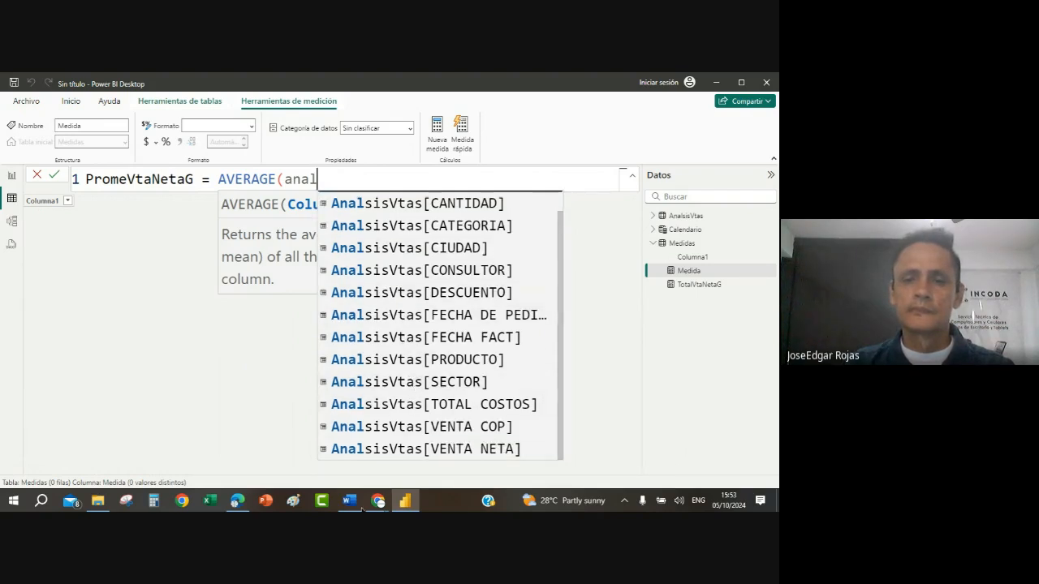
left_click(448, 456)
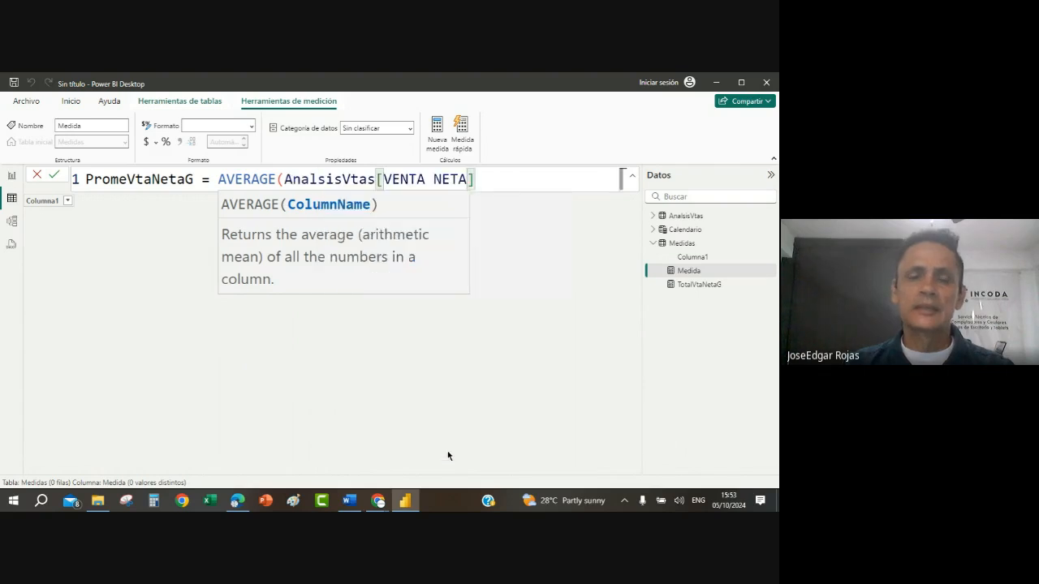
key("Return")
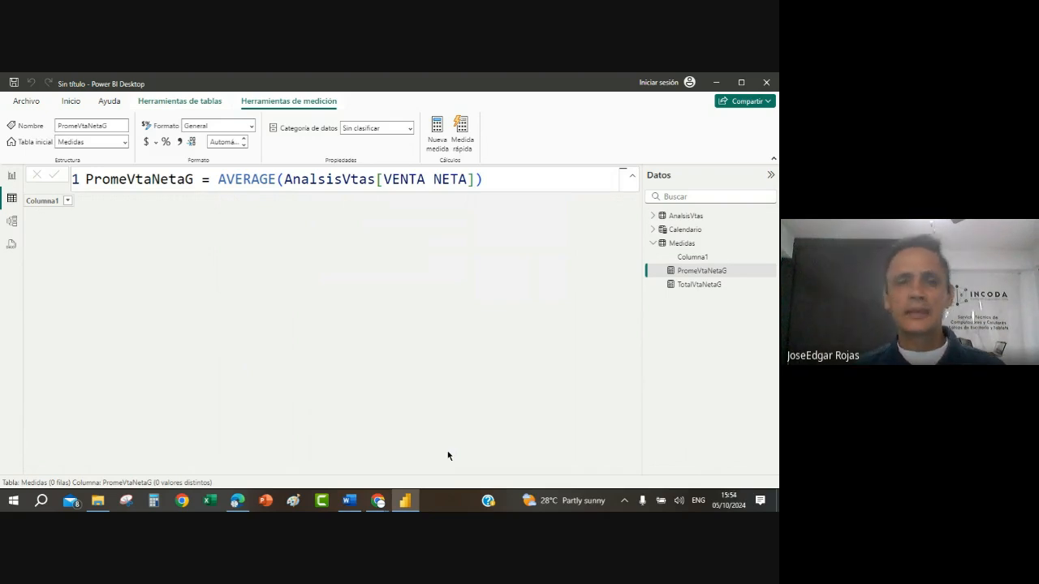
Step: Add a new measure to the Medidas table and name it CantVtasNetasG
right_click(684, 246)
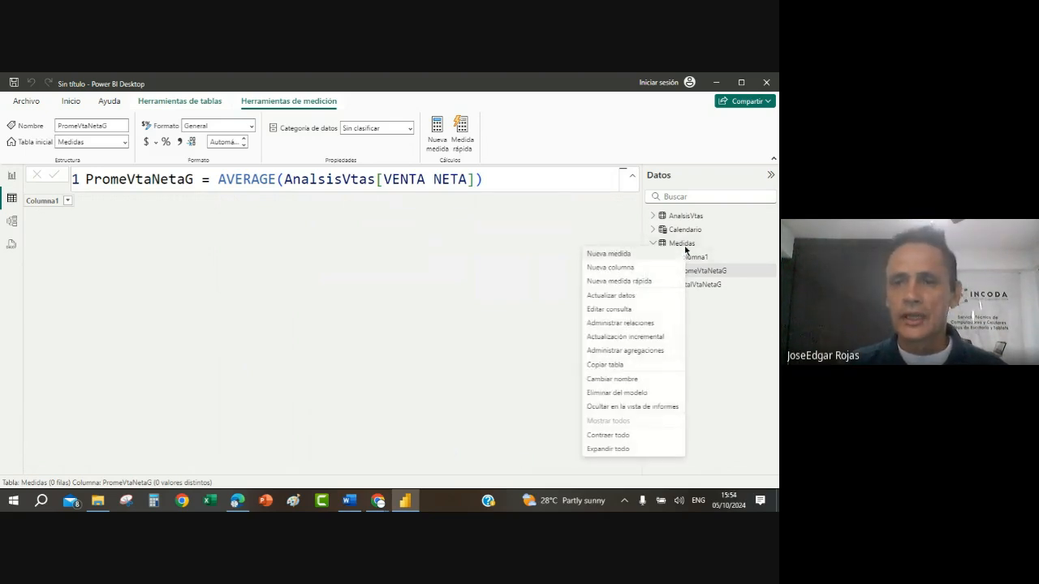
left_click(625, 255)
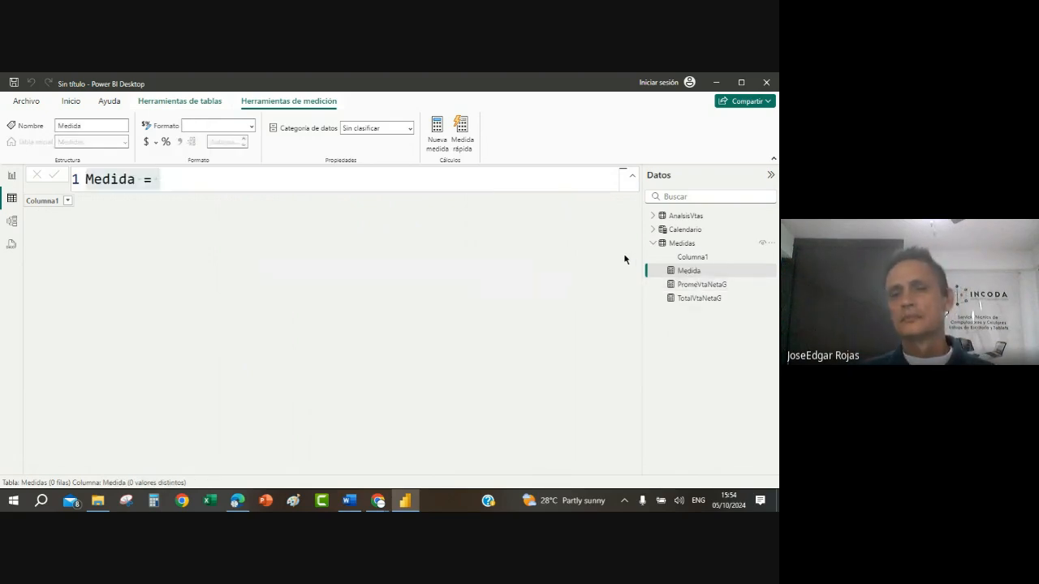
key("BackSpace")
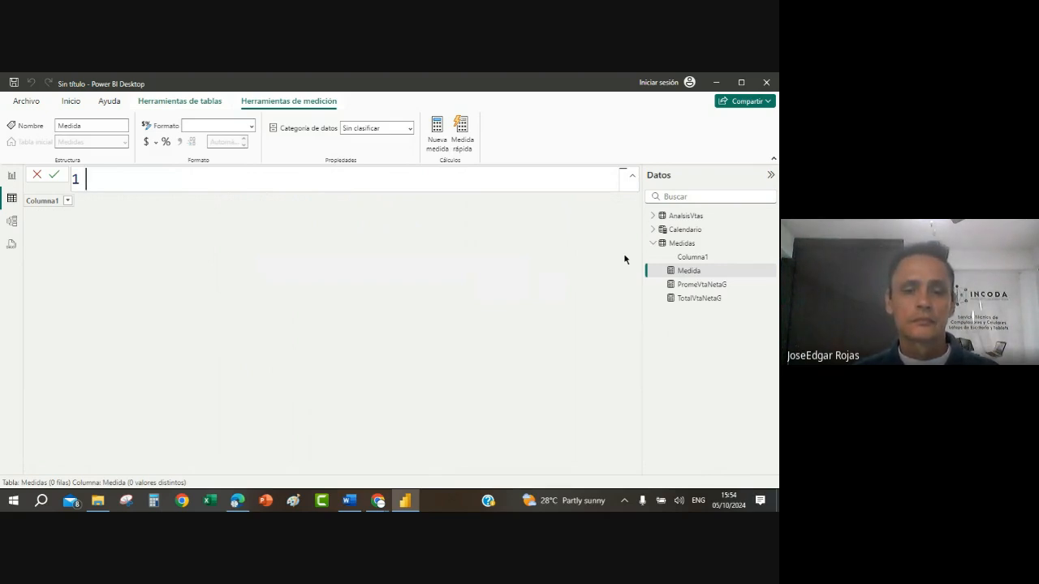
type("Cat")
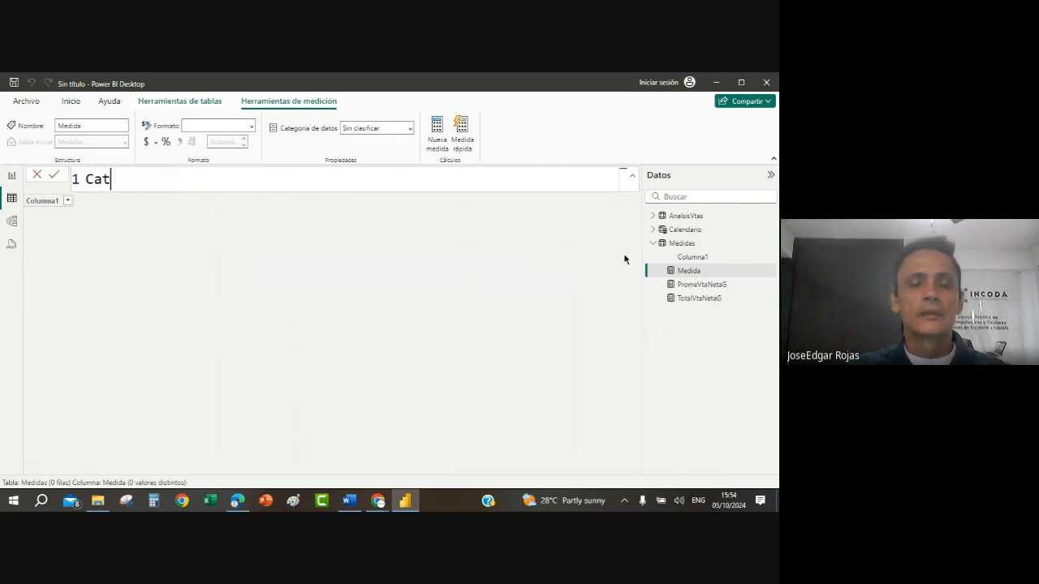
key("BackSpace")
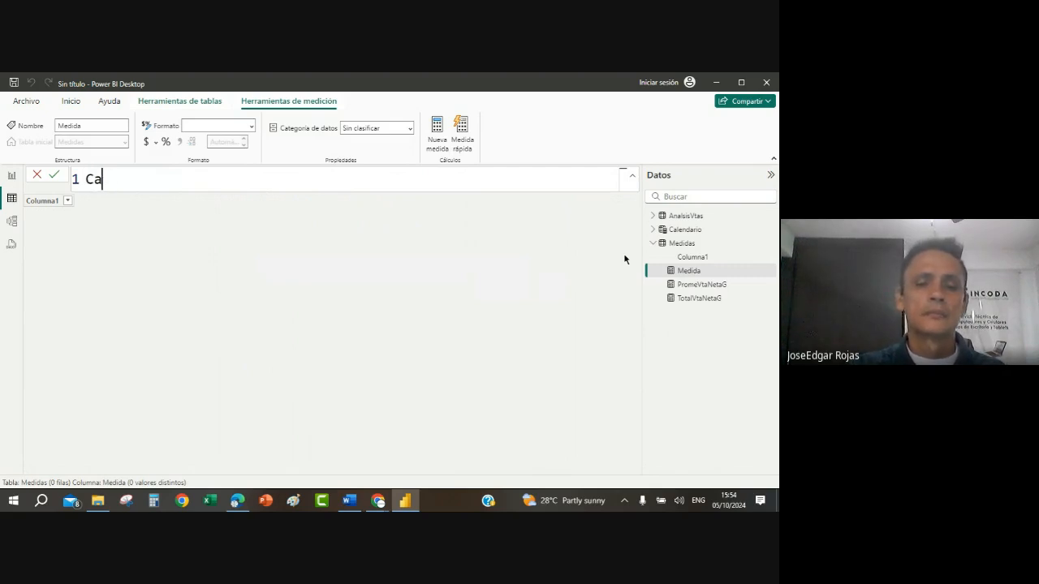
type("ntVtas")
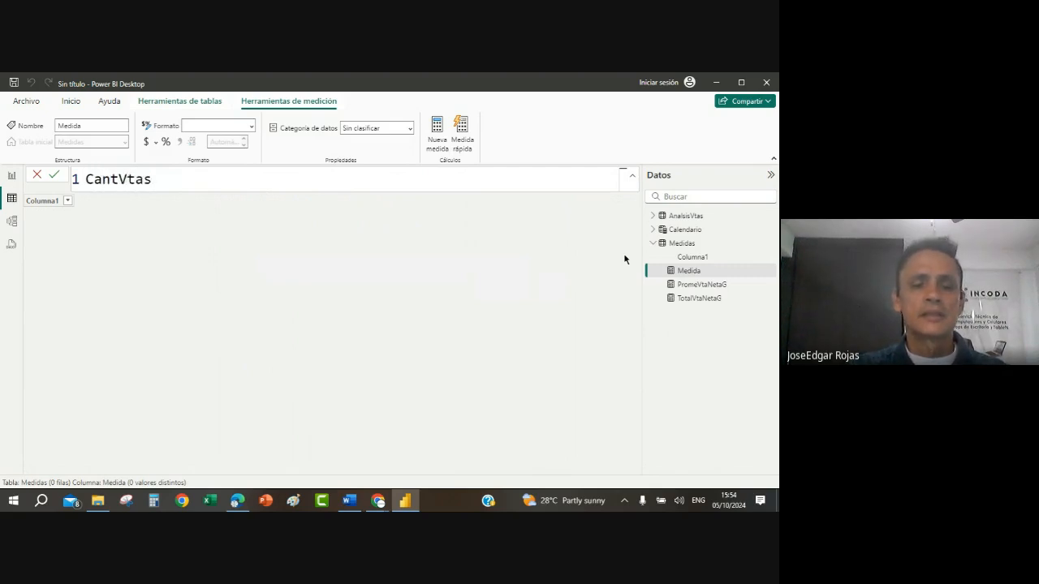
type("Netas")
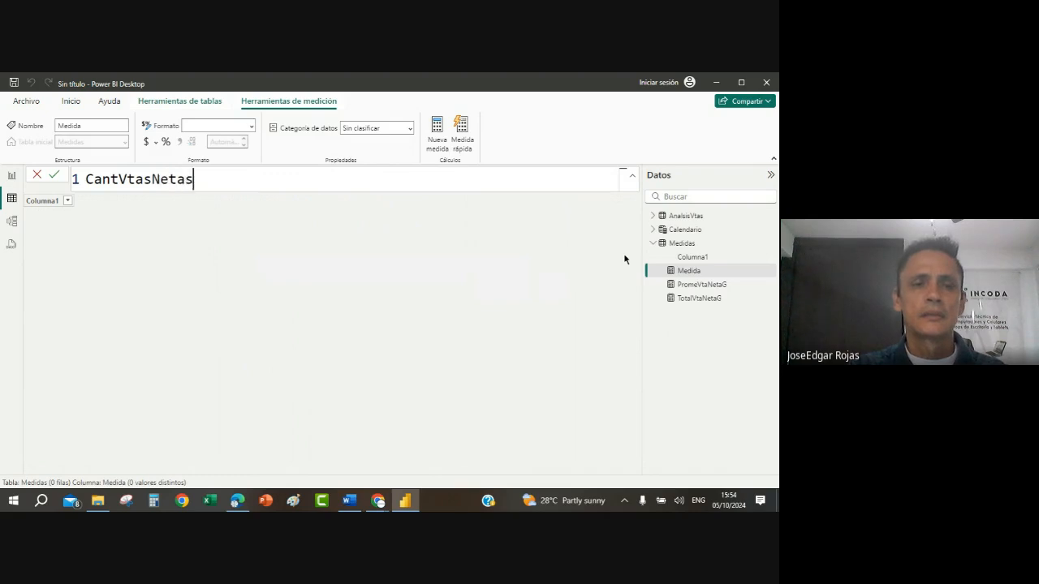
type("G =")
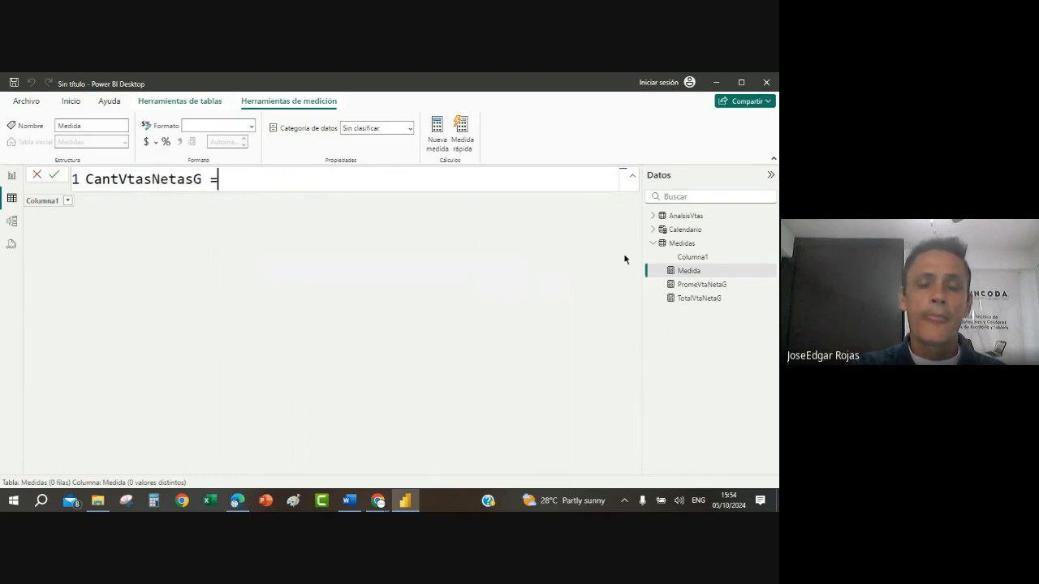
type(" o")
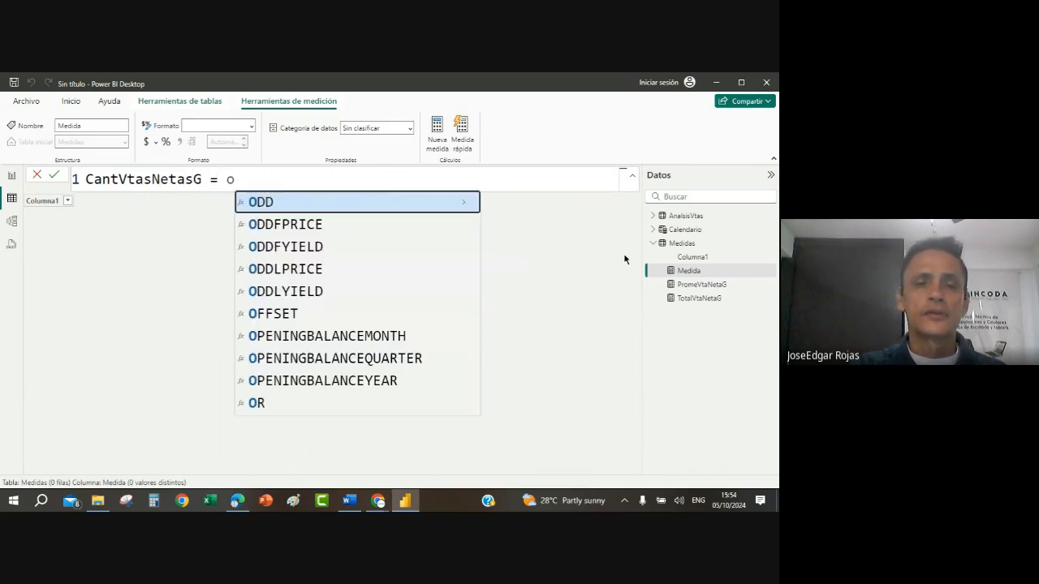
Step: Define the CantVtasNetasG measure as COUNT(AnalsisVtas[VENTA NETA])
key("BackSpace")
type("cout")
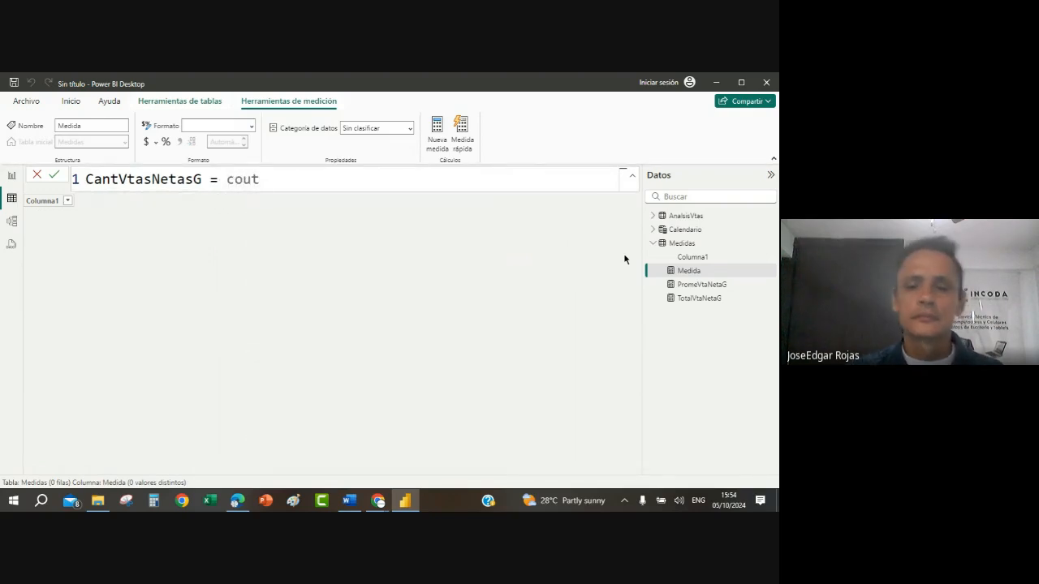
key("BackSpace")
left_click(302, 203)
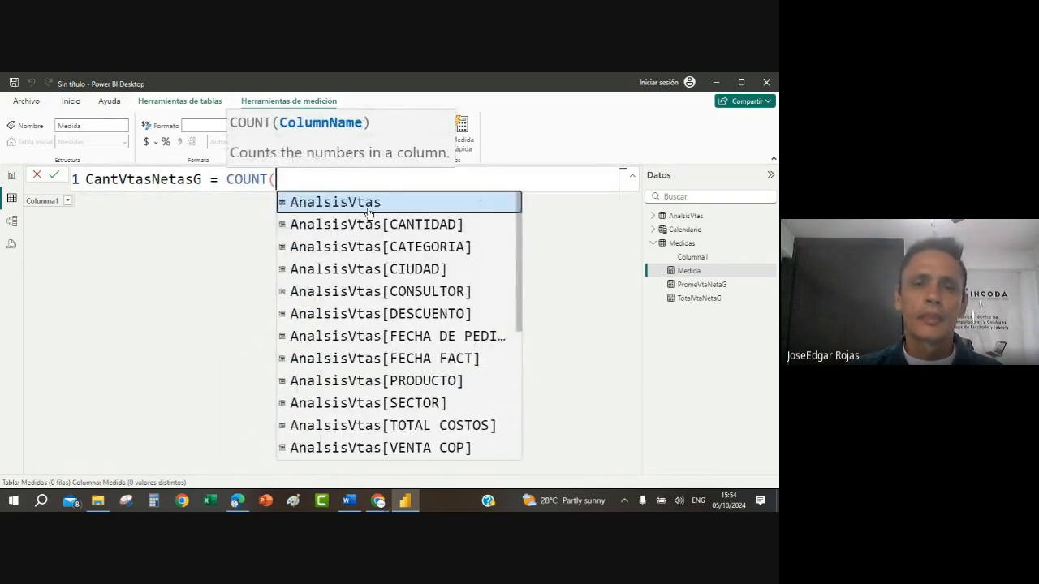
type("ana")
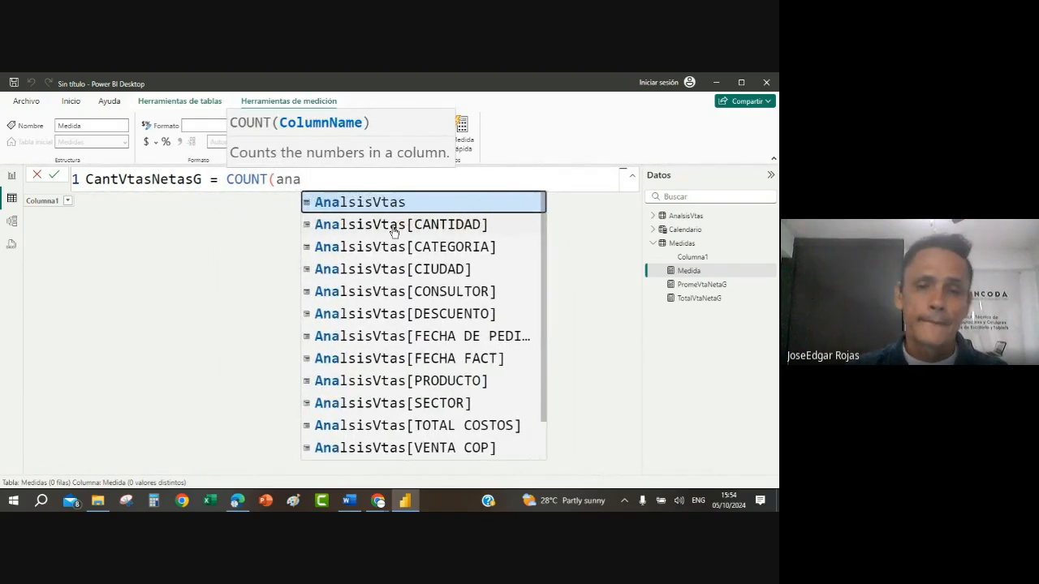
scroll(426, 364, "down", 1)
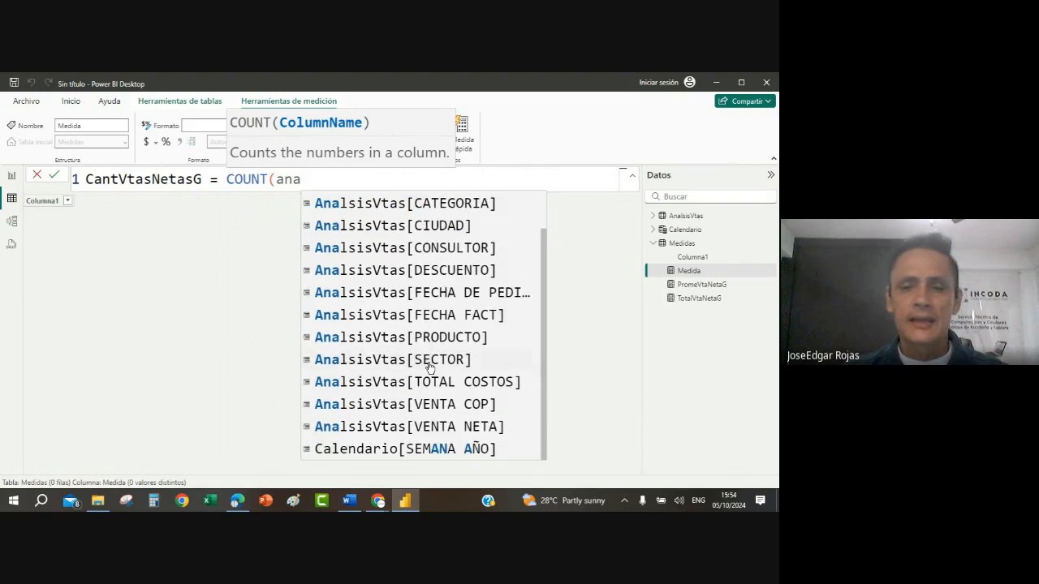
left_click(453, 430)
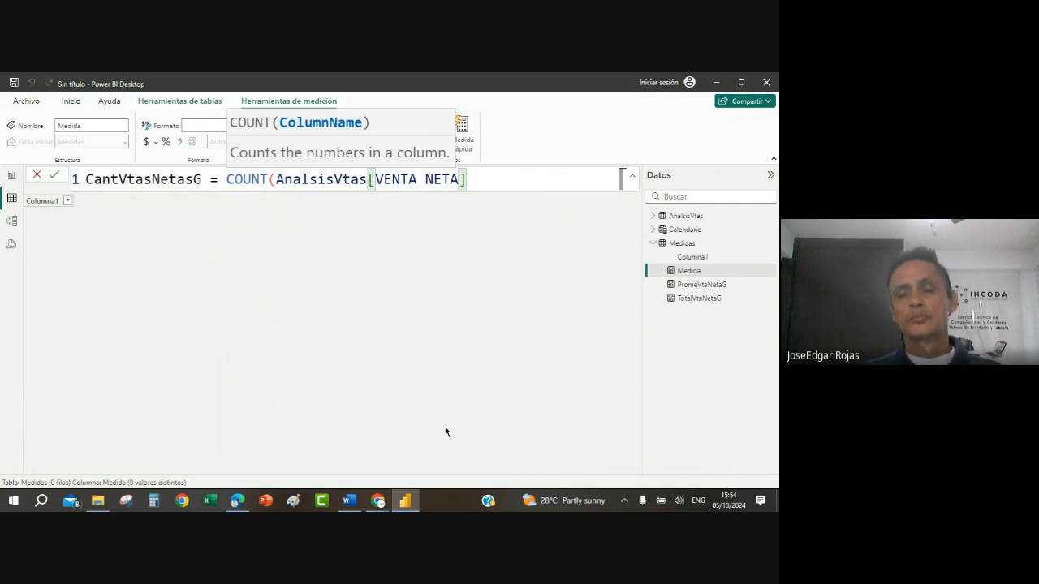
key("Return")
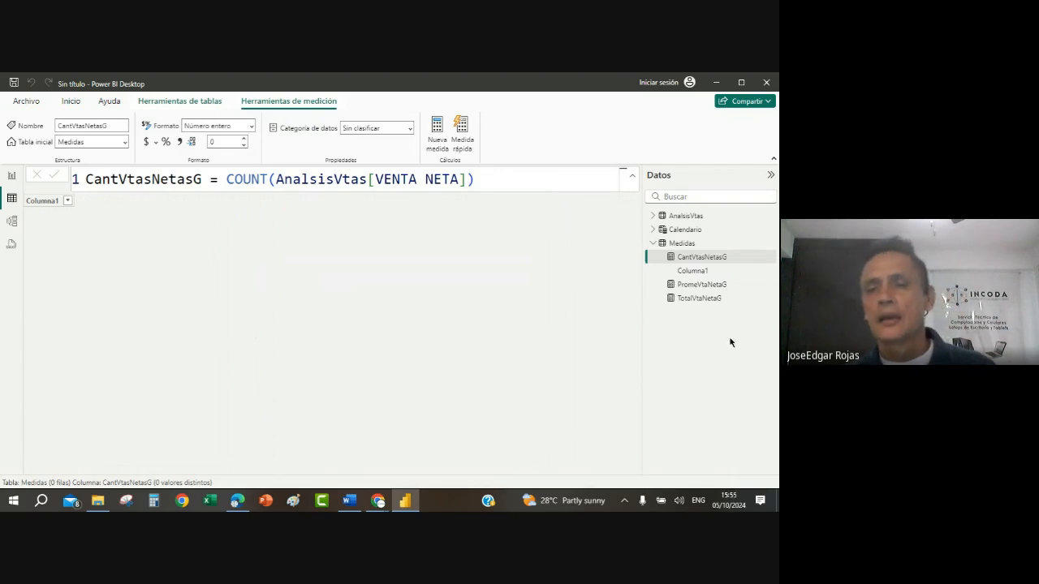
Step: Add another measure to the Medidas table and name it CantCategorias
right_click(678, 245)
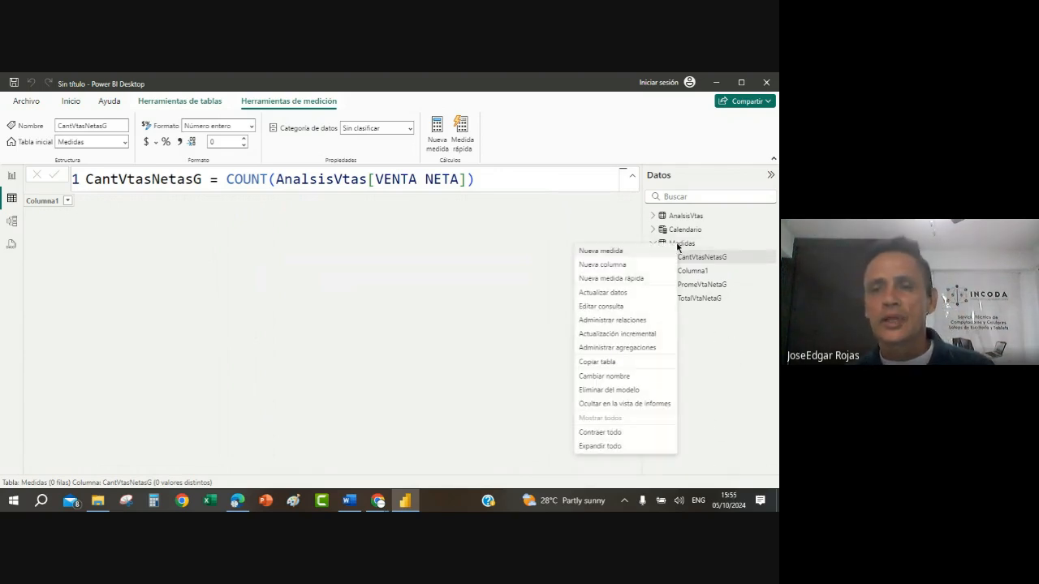
left_click(609, 250)
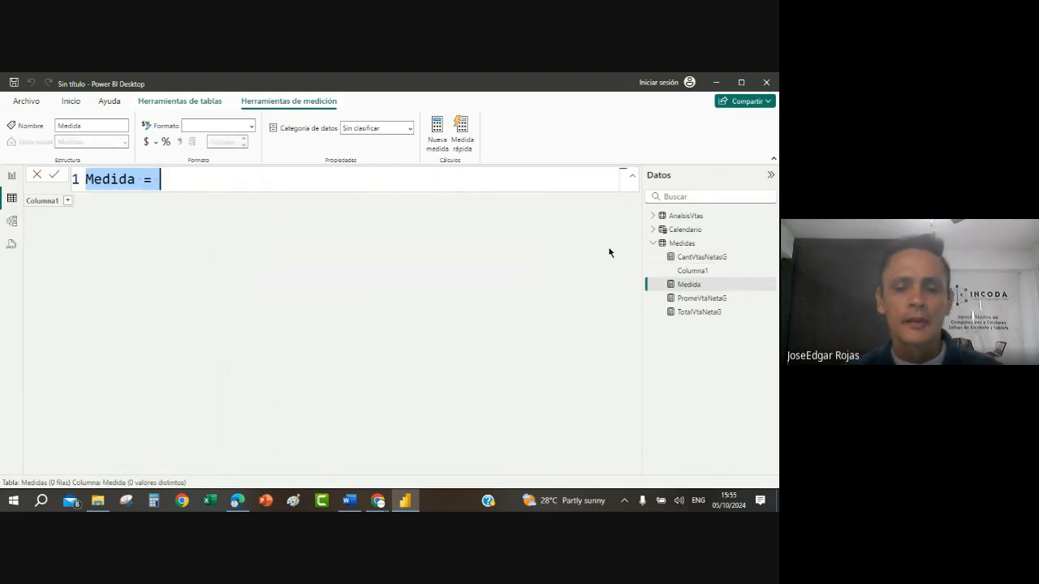
type("Cant")
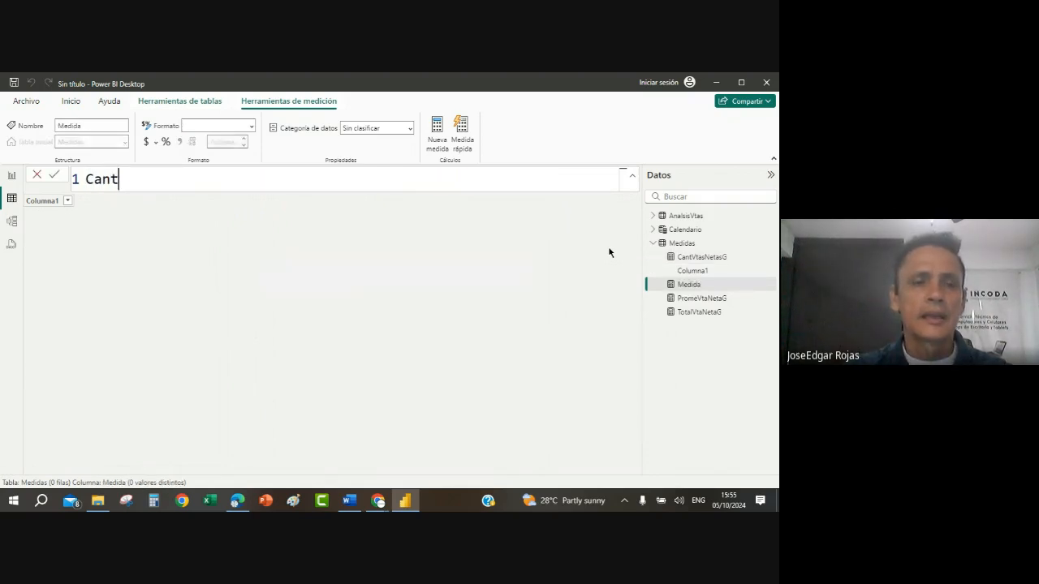
type("Categ")
type("or")
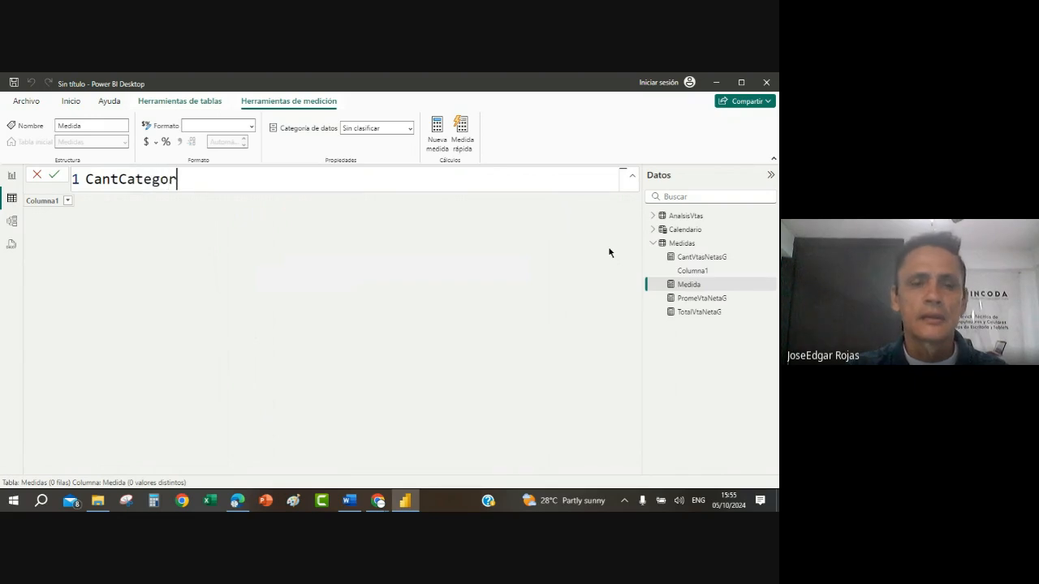
type("ias = dis")
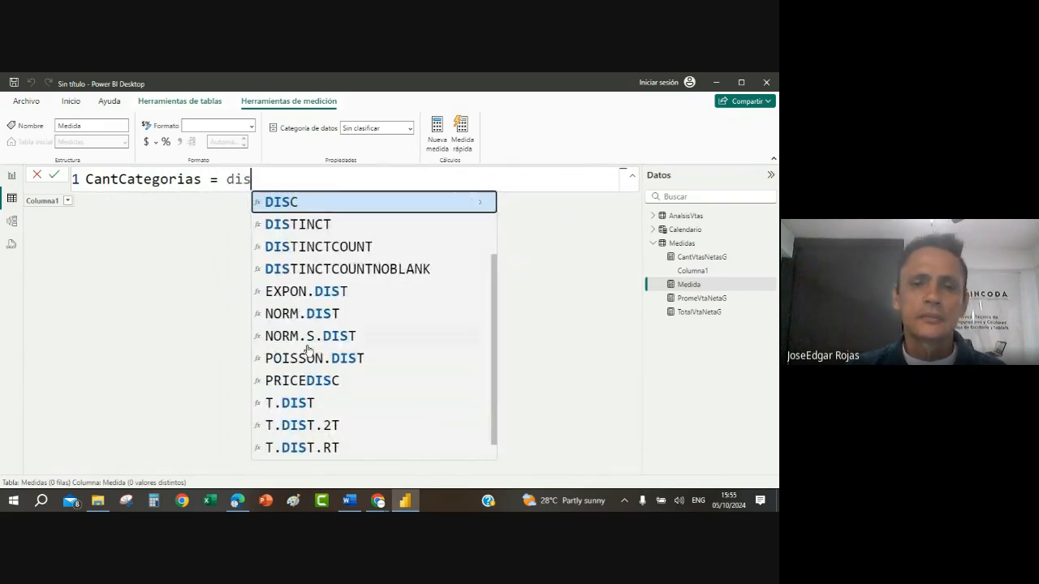
Step: Define the CantCategorias measure as DISTINCTCOUNT(AnalsisVtas[CATEGORIA])
left_click(313, 247)
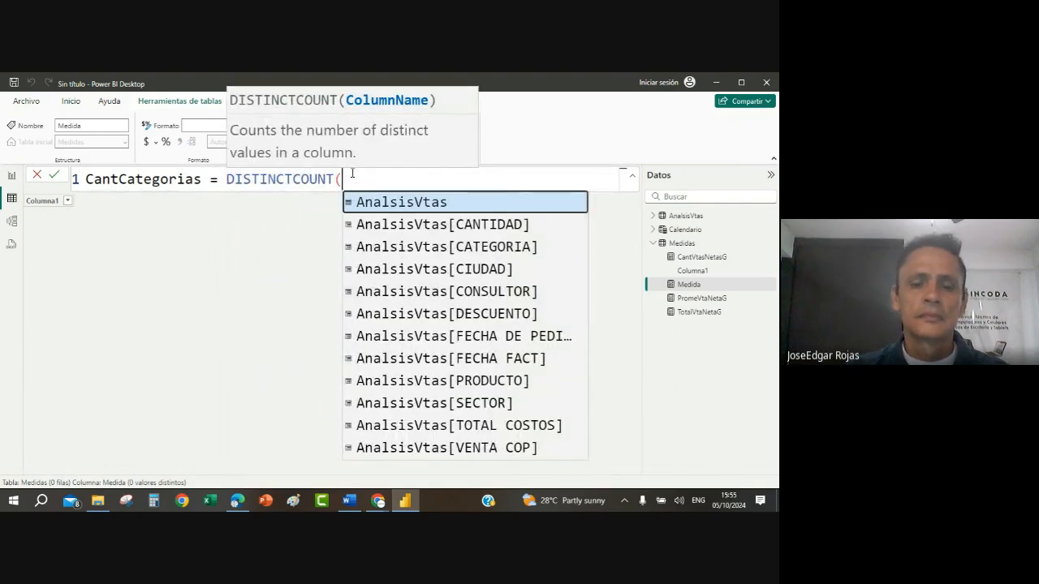
type("anan")
key("BackSpace")
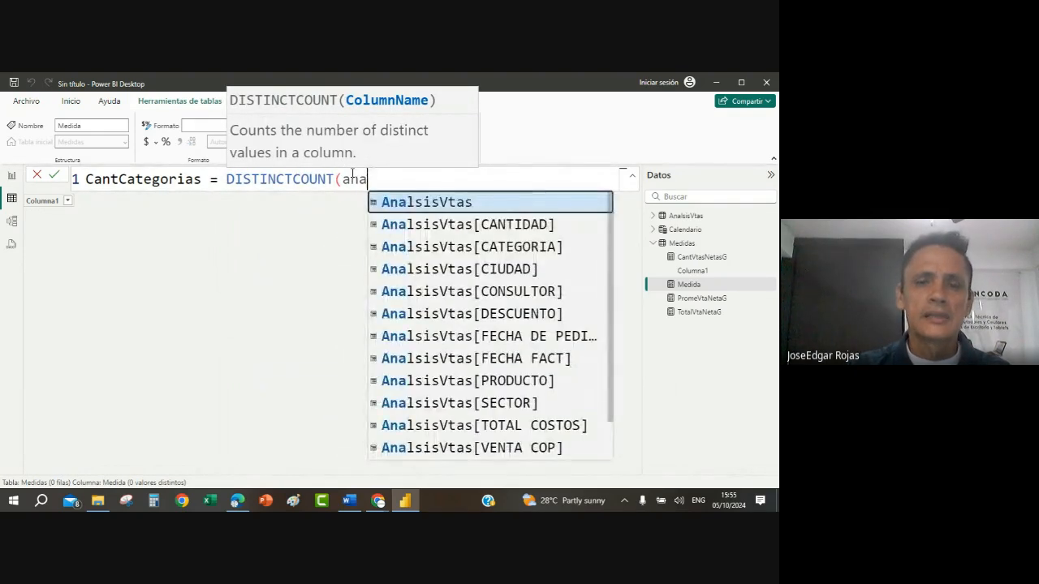
left_click(501, 248)
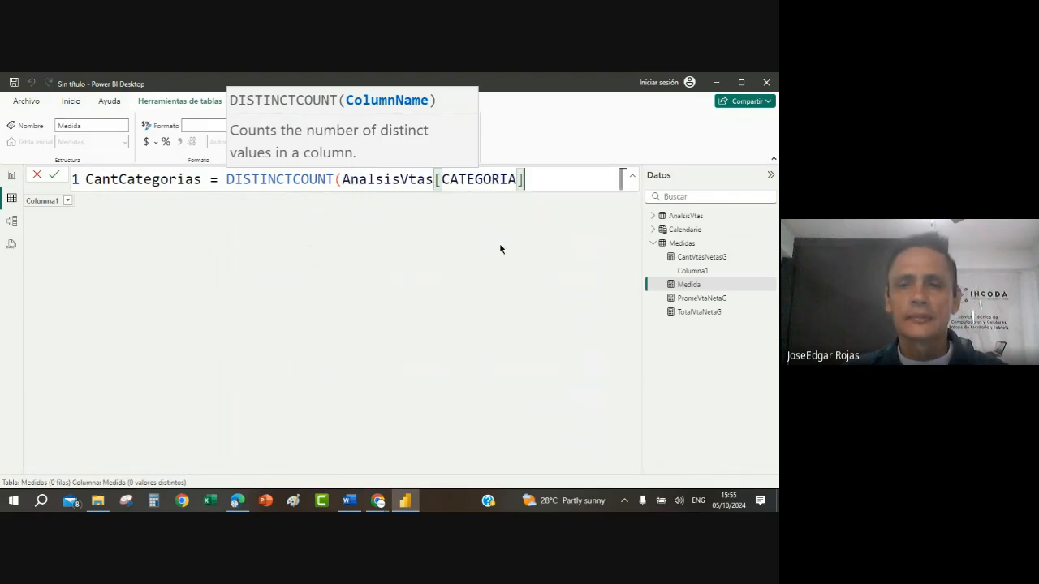
type(")")
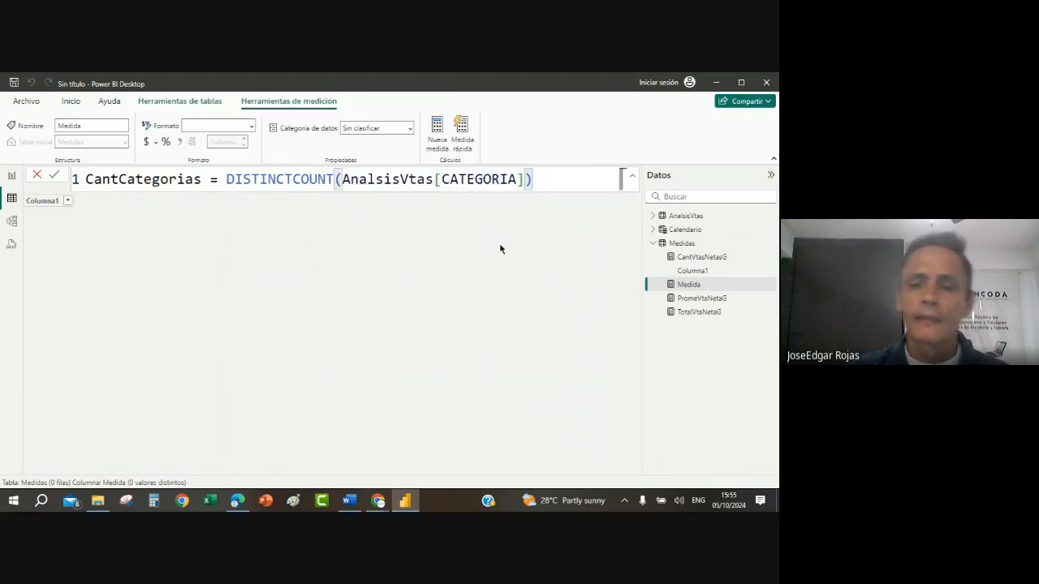
key("Return")
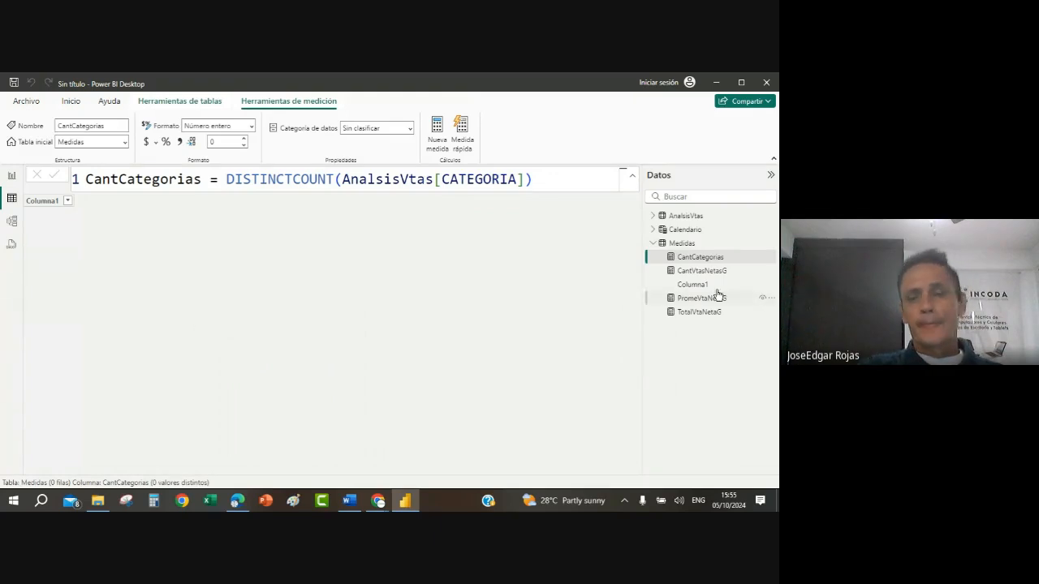
Step: Check the remaining measure formulas in the Word guide, and return to Power BI to view the cost and category columns of AnalsisVtas
left_click(349, 501)
scroll(308, 403, "down", 3)
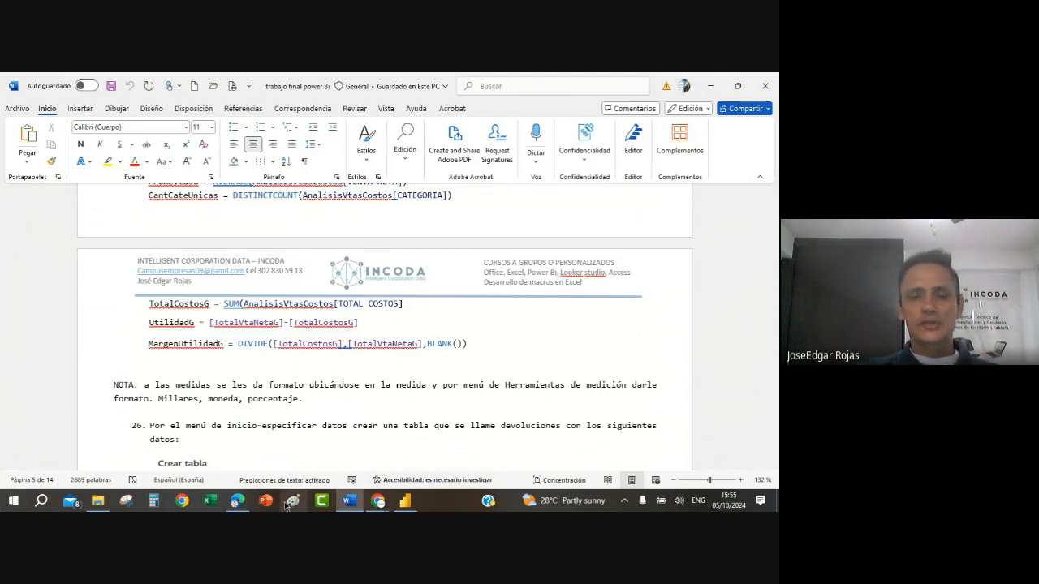
left_click(410, 505)
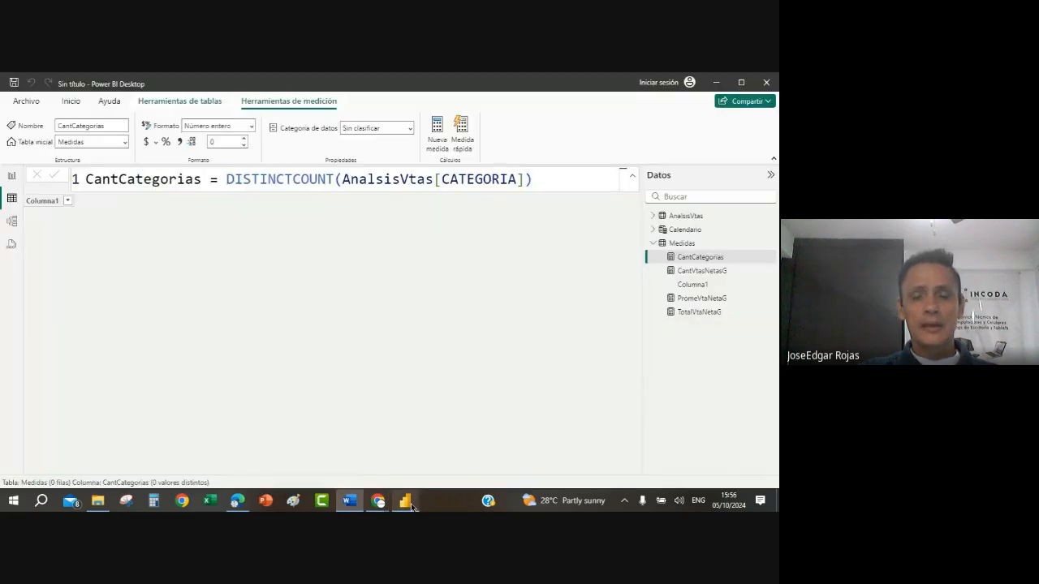
left_click(10, 198)
left_click(694, 216)
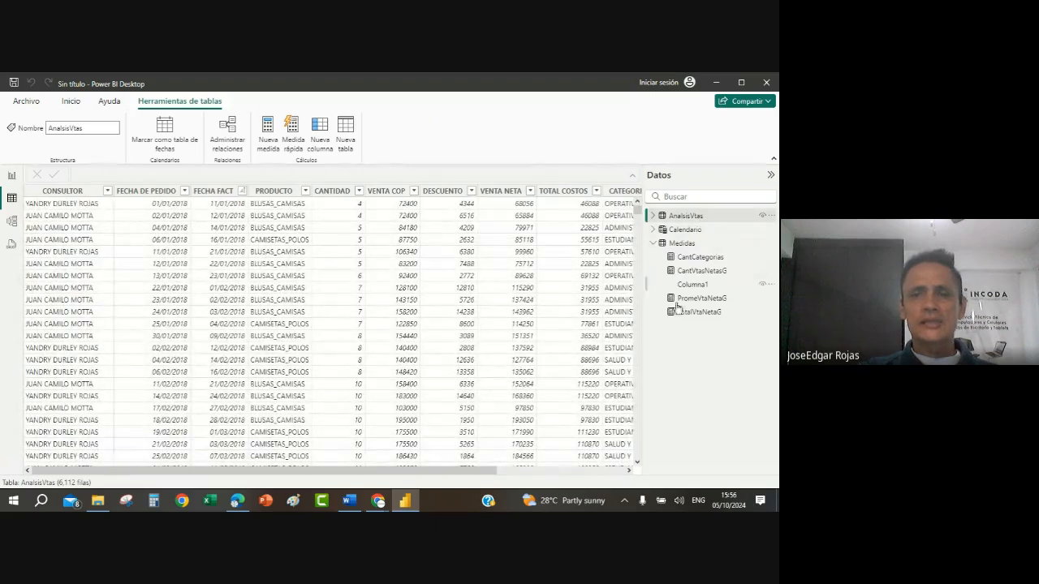
left_click(628, 470)
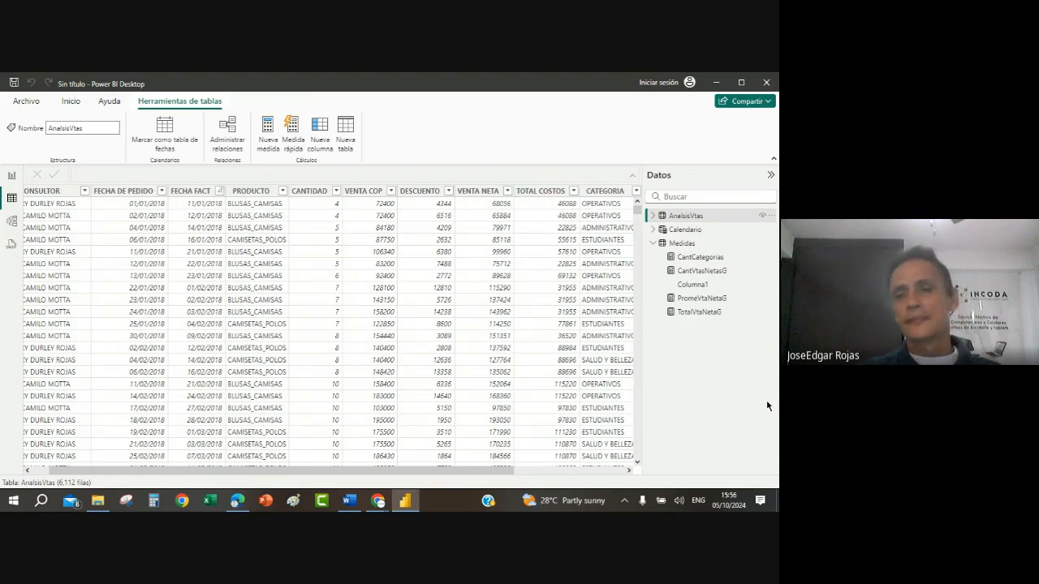
Step: Add a new measure to the Medidas table and name it TotalCostosG
right_click(672, 247)
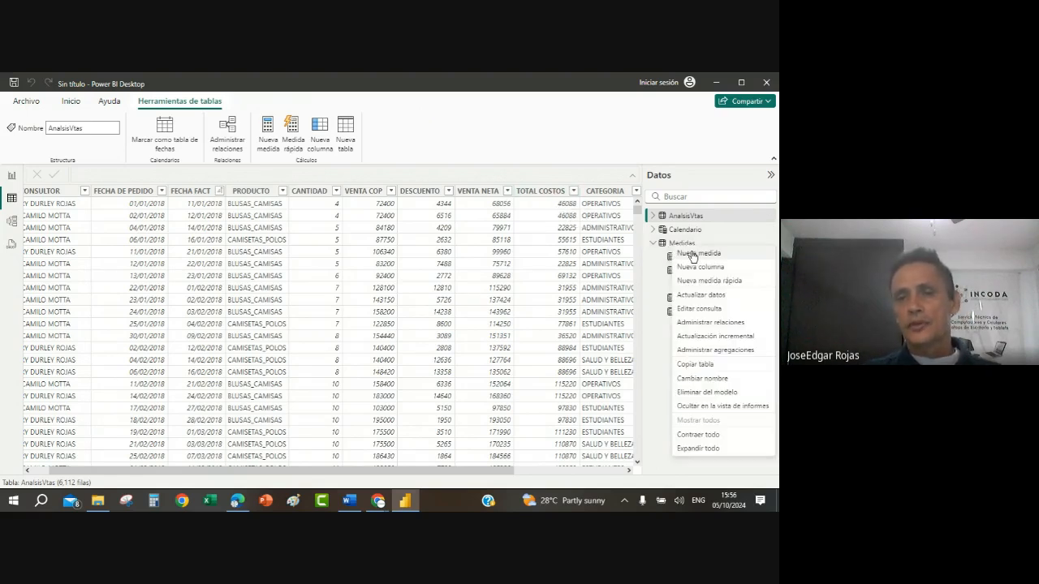
key("Escape")
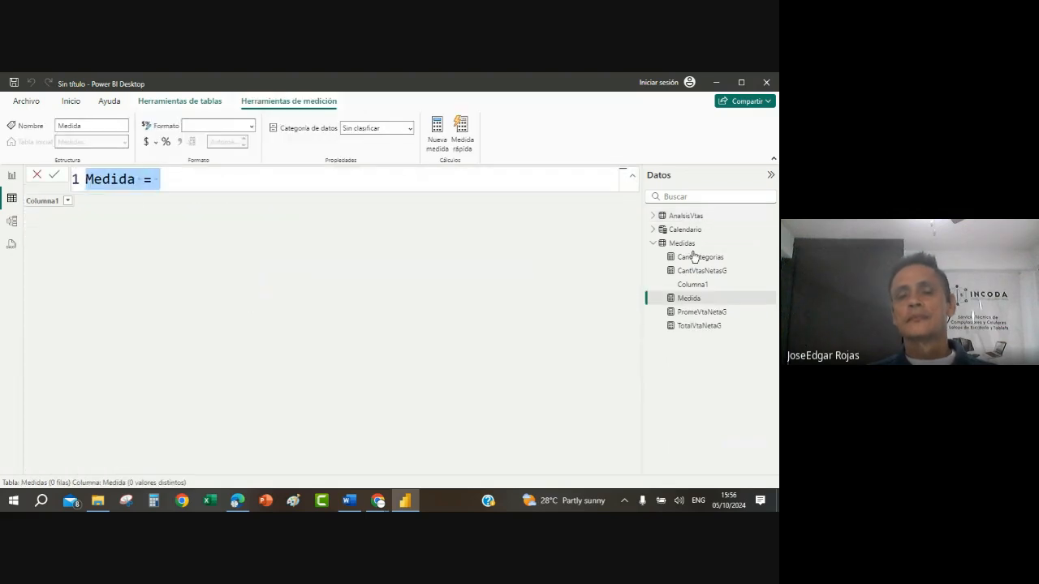
key("BackSpace")
type("To")
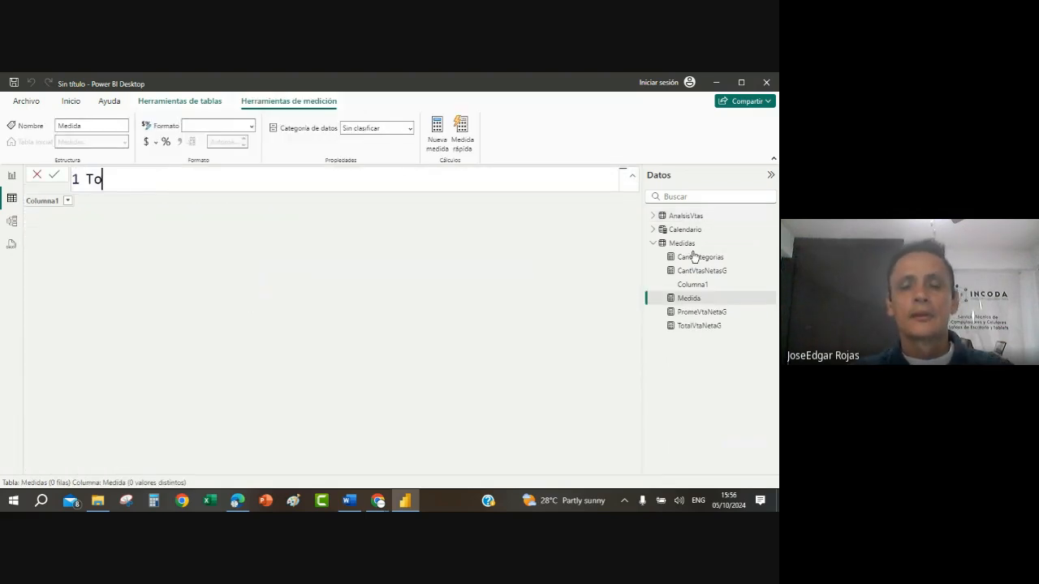
type("talc")
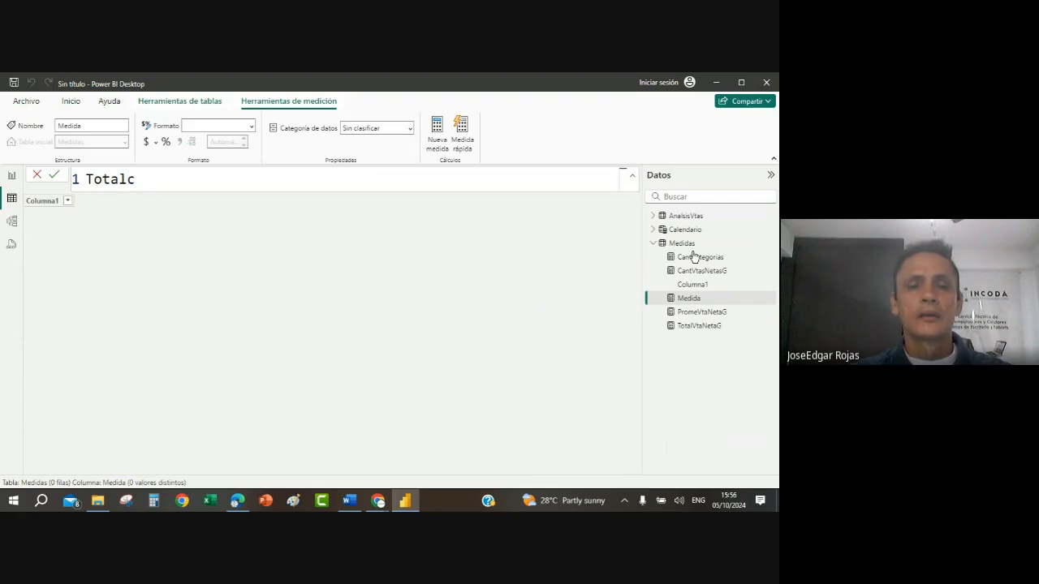
key("BackSpace")
type("Cosot")
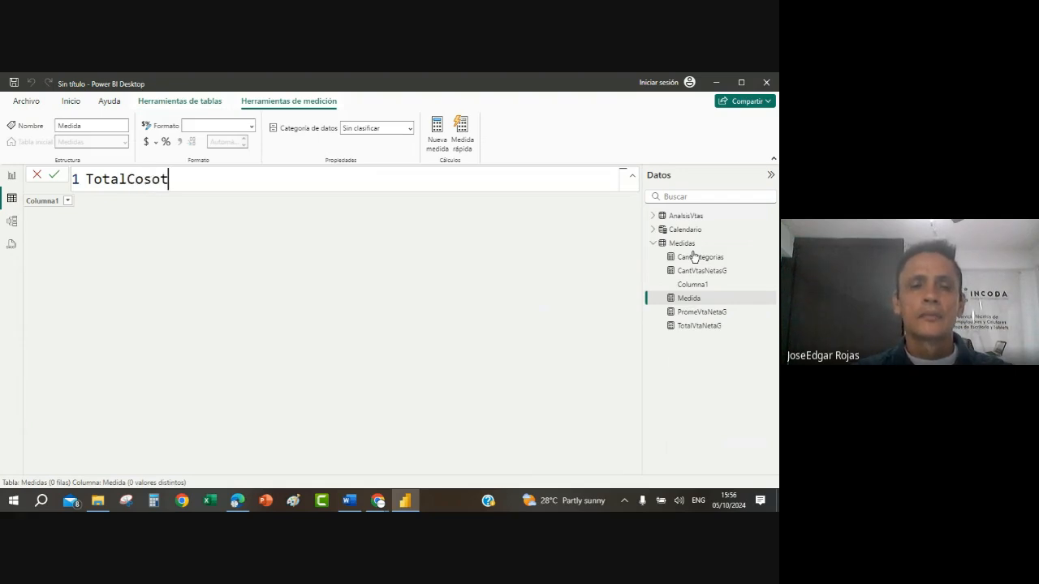
key("BackSpace")
key("BackSpace")
type("tos")
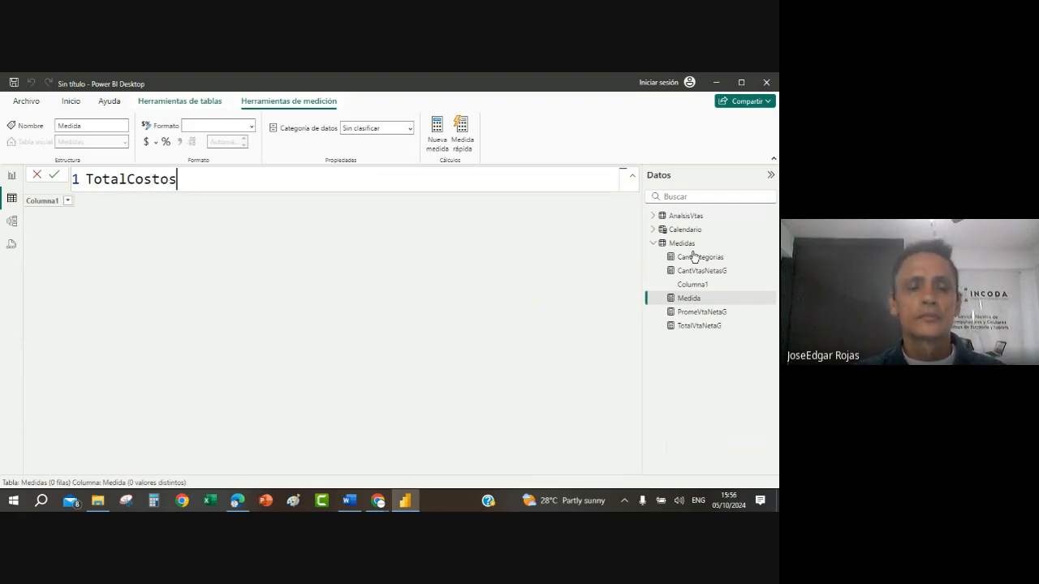
key("alt+Tab")
key("alt+Tab")
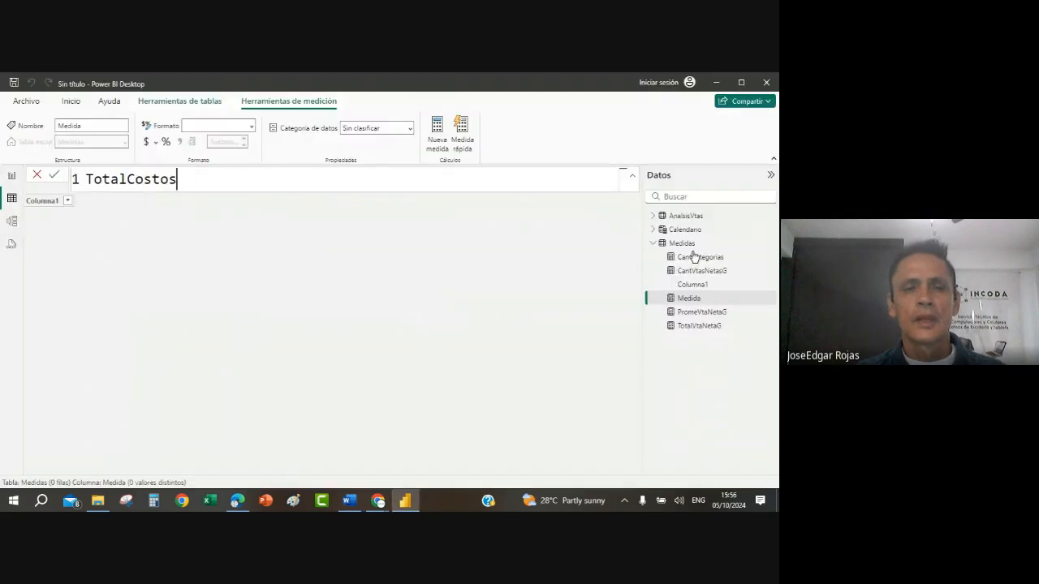
type("G")
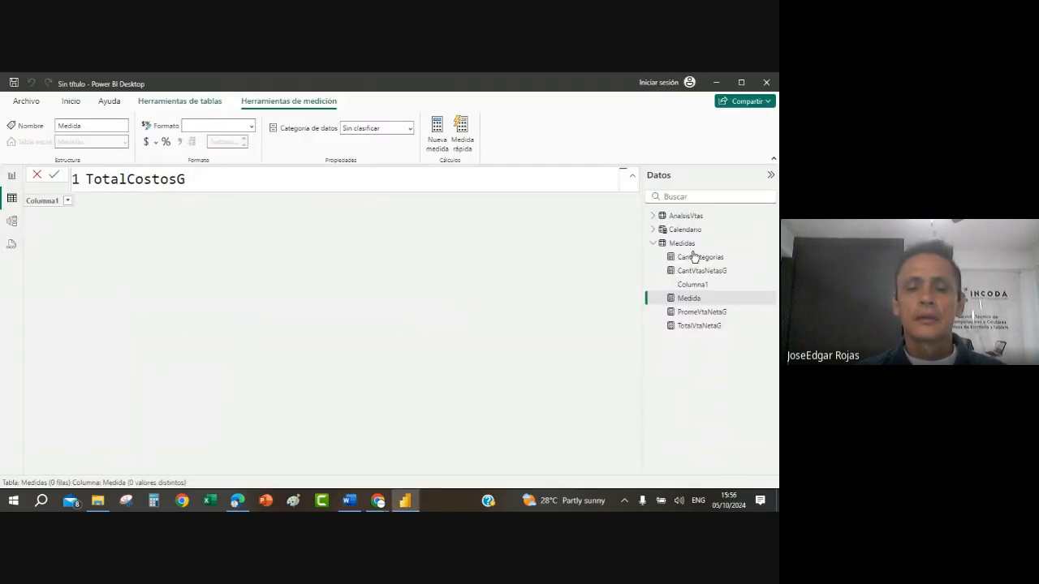
type(" = SUM")
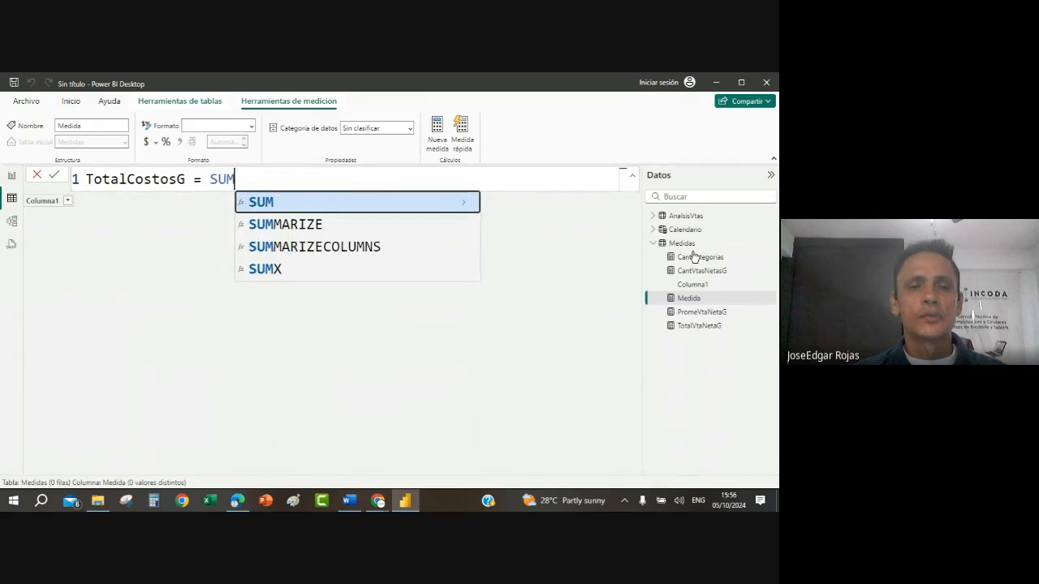
type("(A")
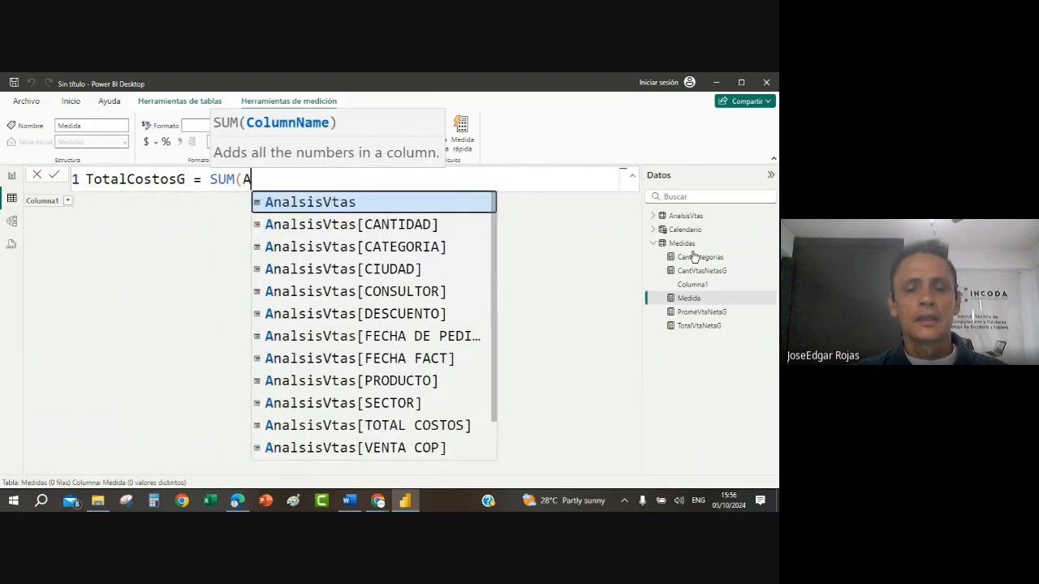
type("NAL")
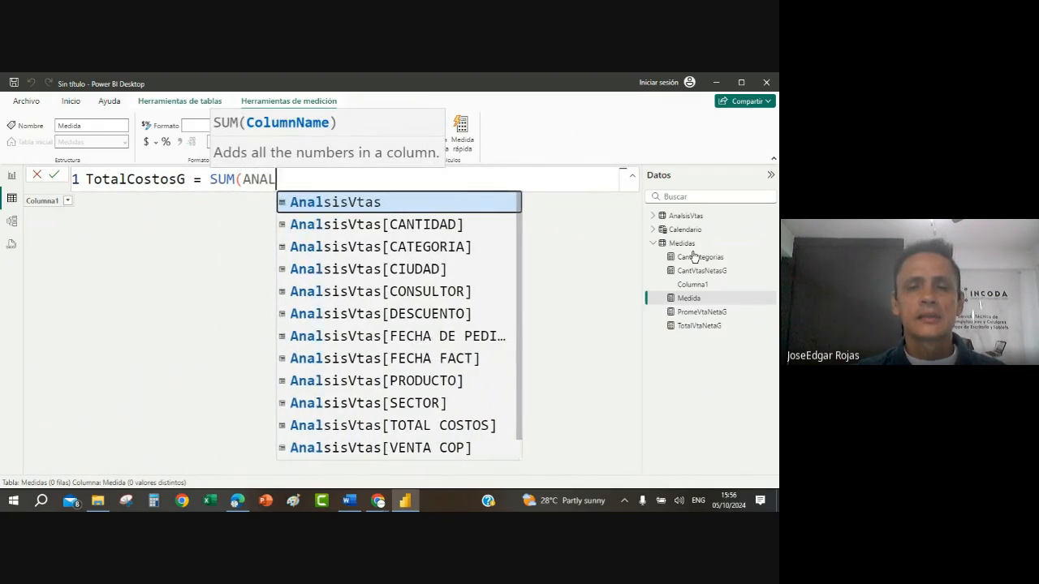
Step: Define the TotalCostosG measure as SUM(AnalsisVtas[TOTAL COSTOS])
scroll(341, 424, "down", 1)
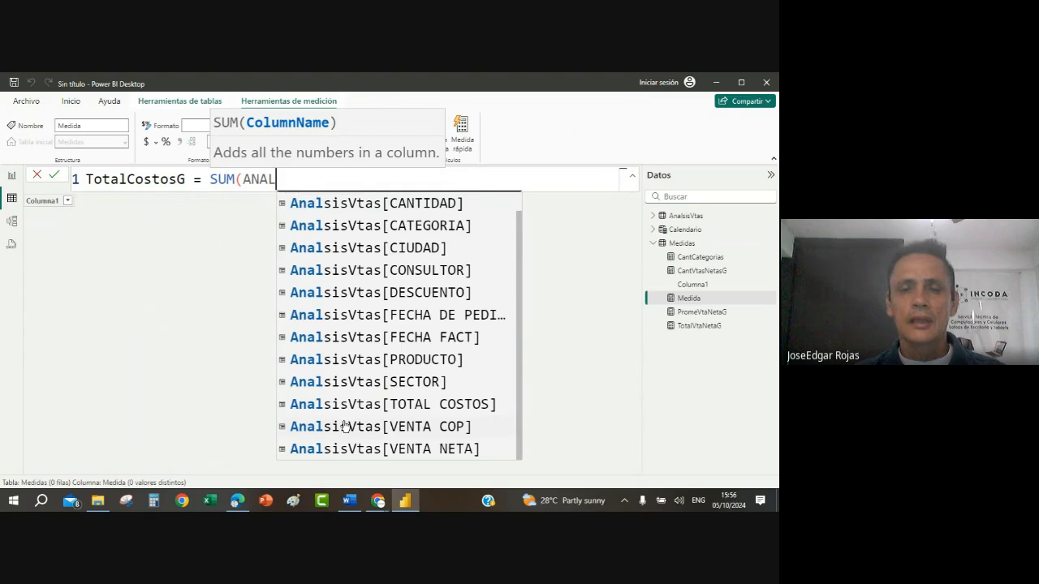
left_click(425, 403)
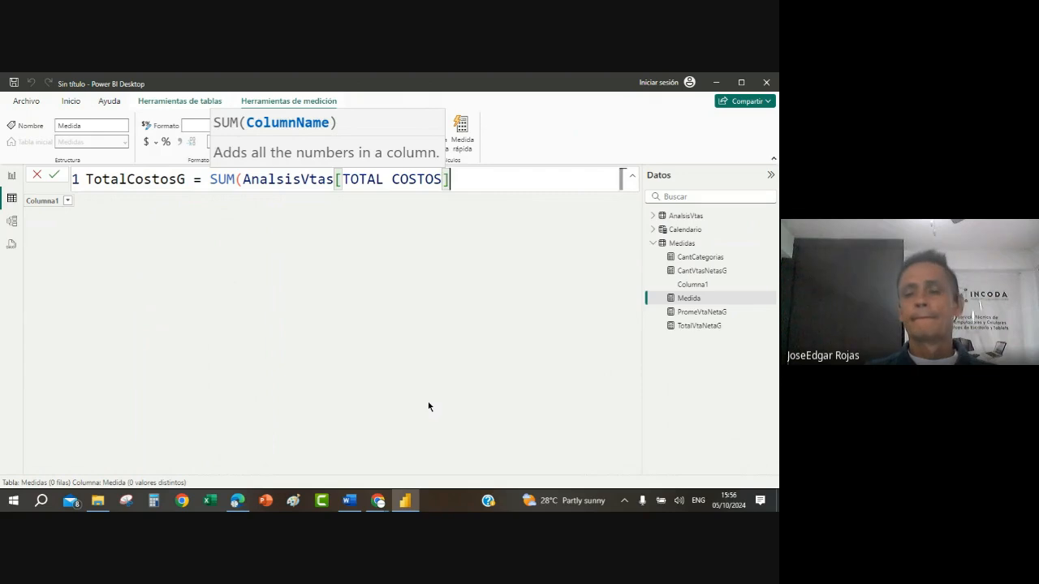
key("Return")
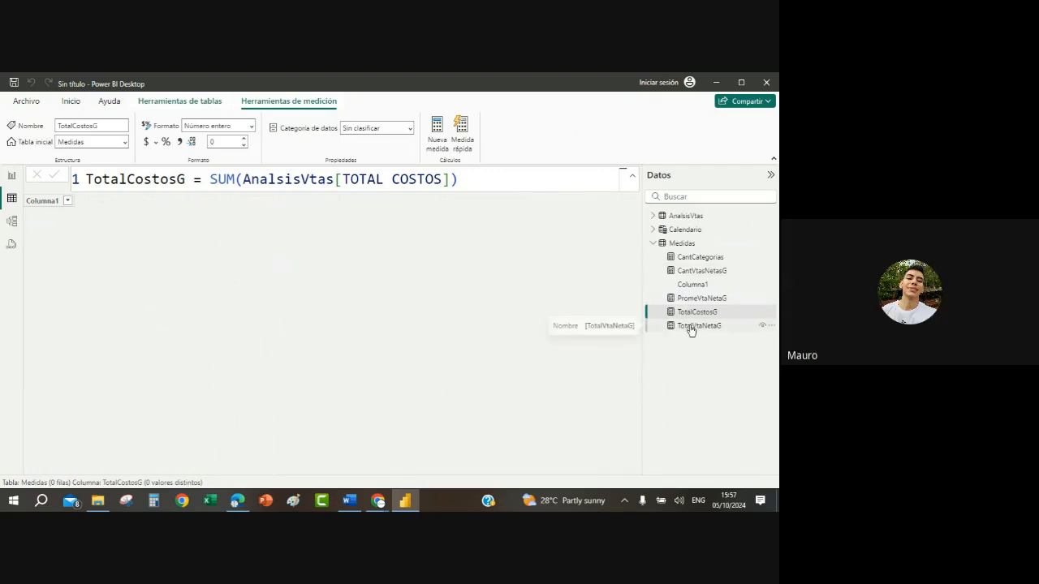
Step: Check the UtilidadG and MargenUtilidadG formulas in the Word guide, and return to Power BI to view the net sales and cost columns of AnalsisVtas
left_click(703, 258)
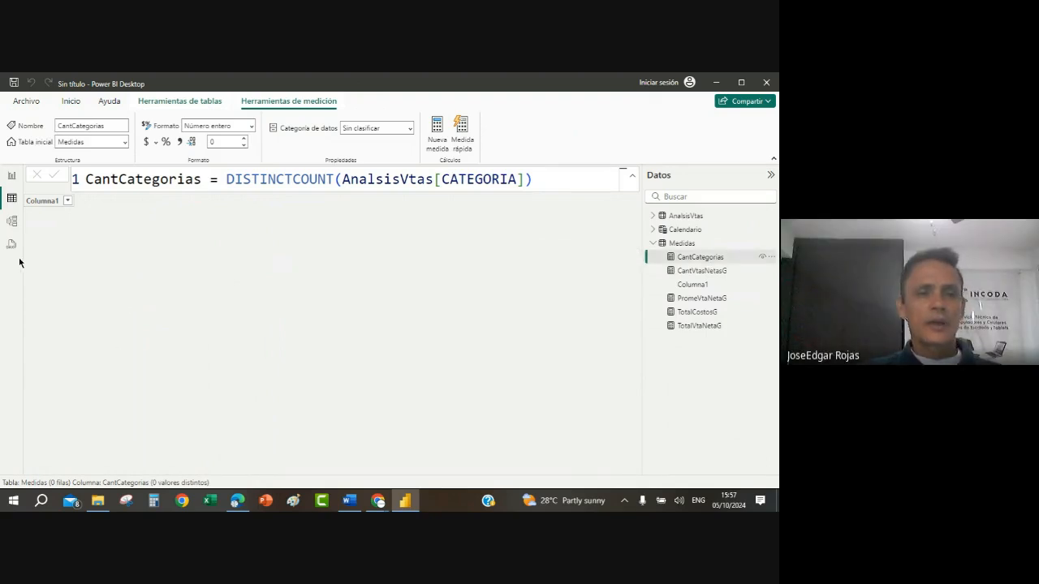
left_click(349, 501)
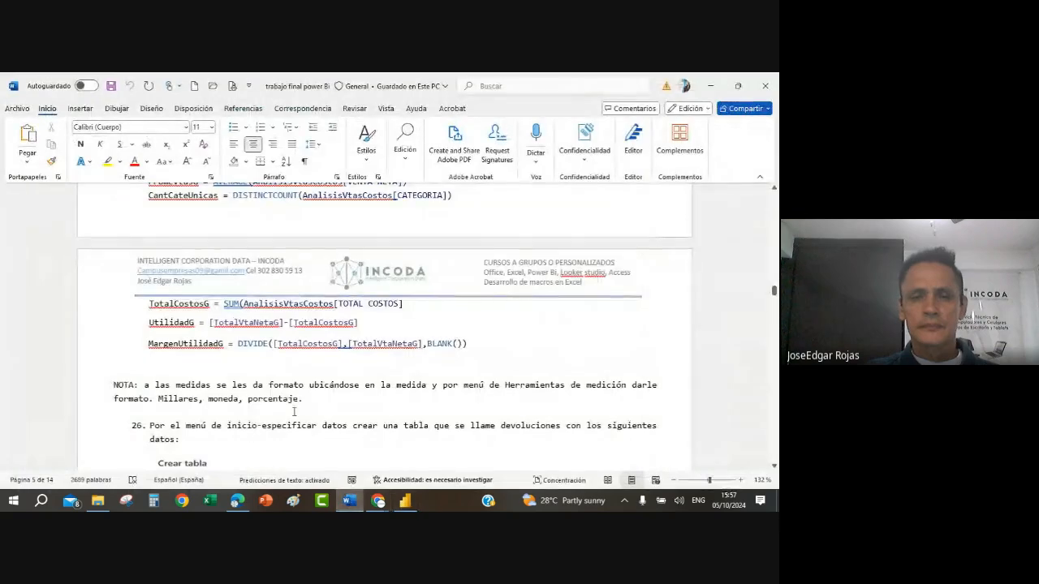
scroll(294, 415, "down", 2)
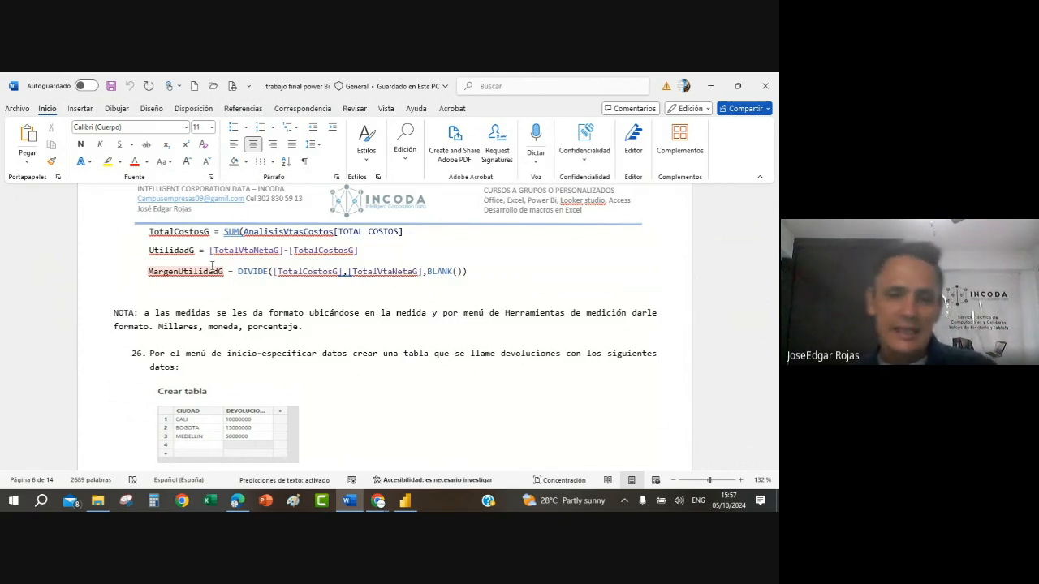
left_click(403, 501)
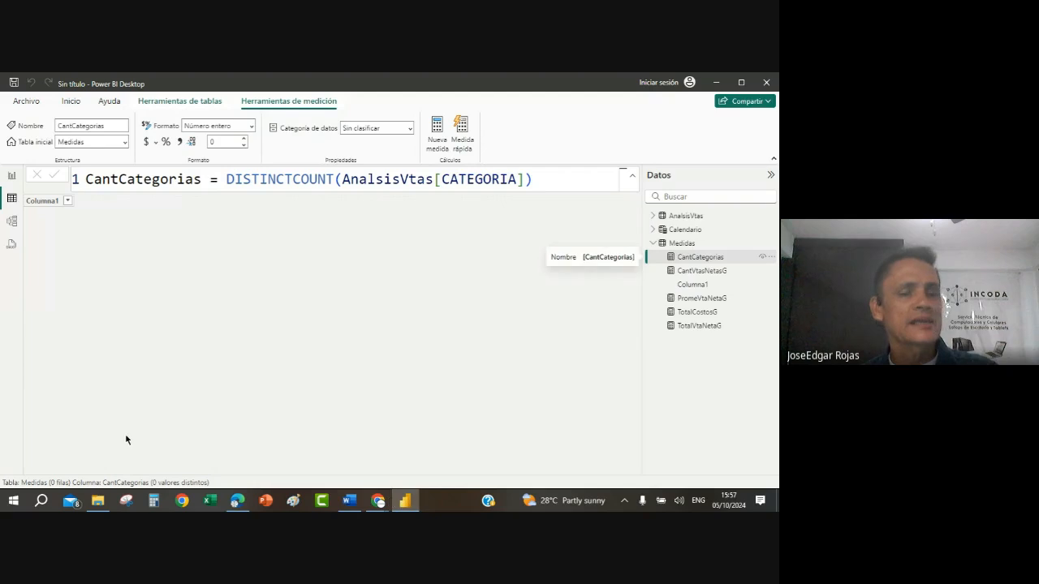
left_click(689, 216)
left_click(628, 471)
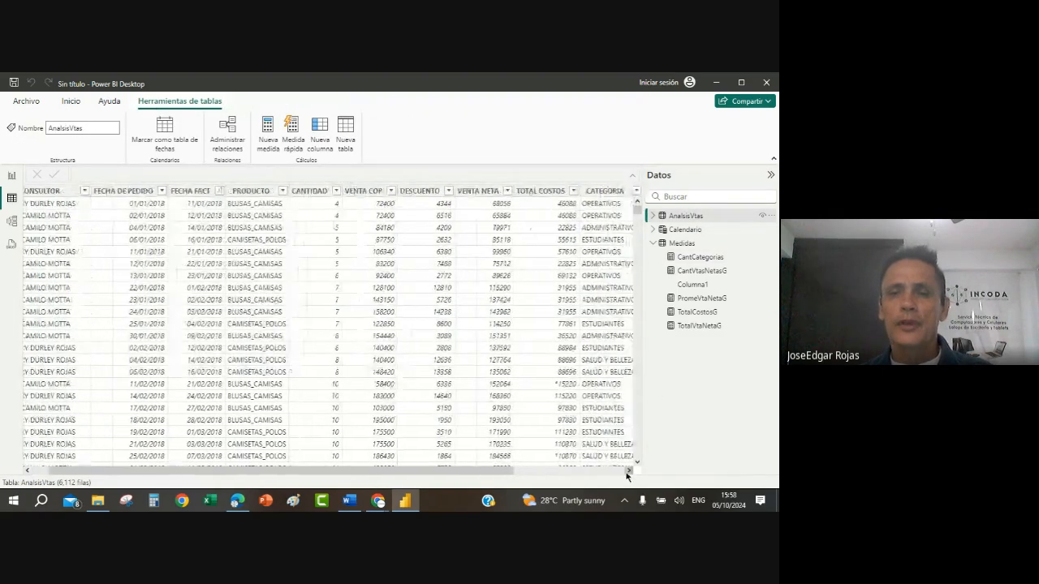
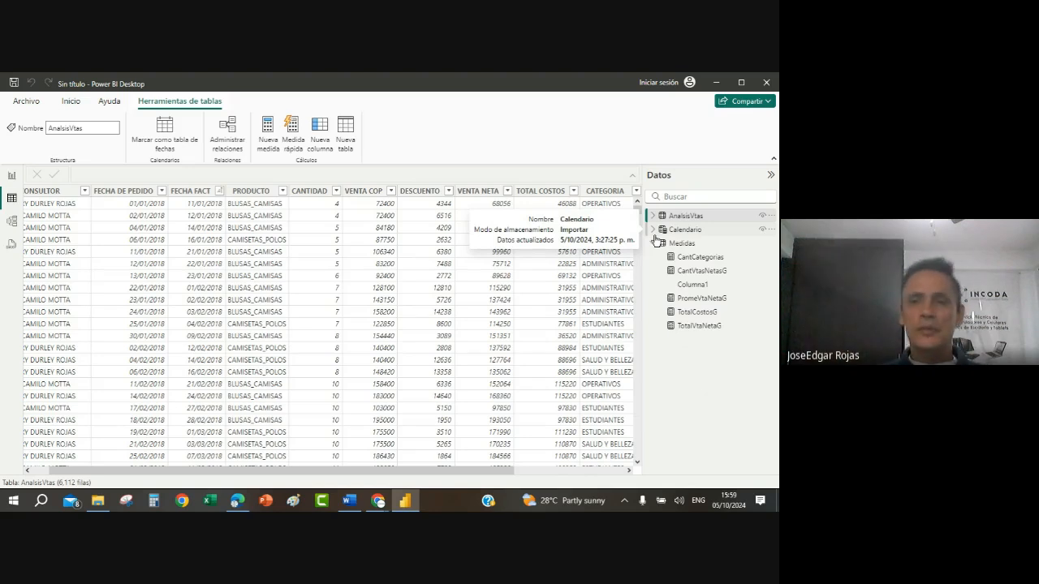
Step: Add a calculated column to the AnalsisVtas table and name it Utilidad in the formula
left_click(328, 128)
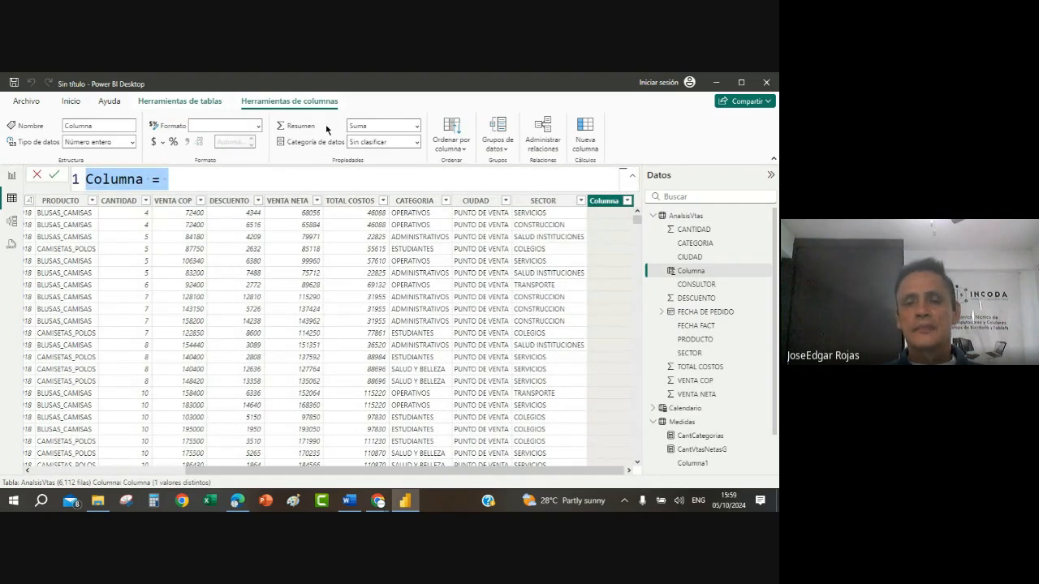
key("BackSpace")
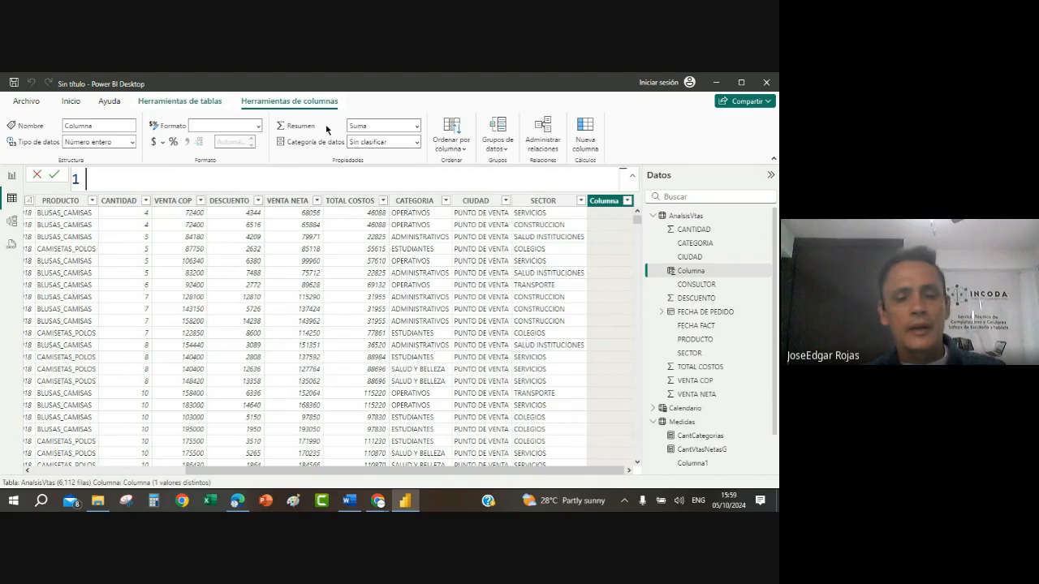
type("Utilidad")
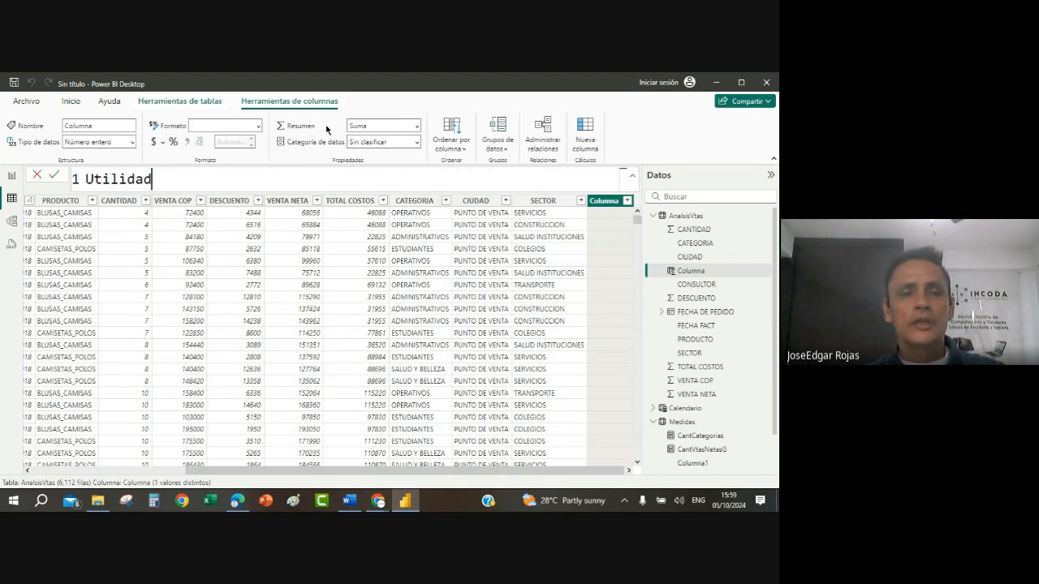
type("2 ")
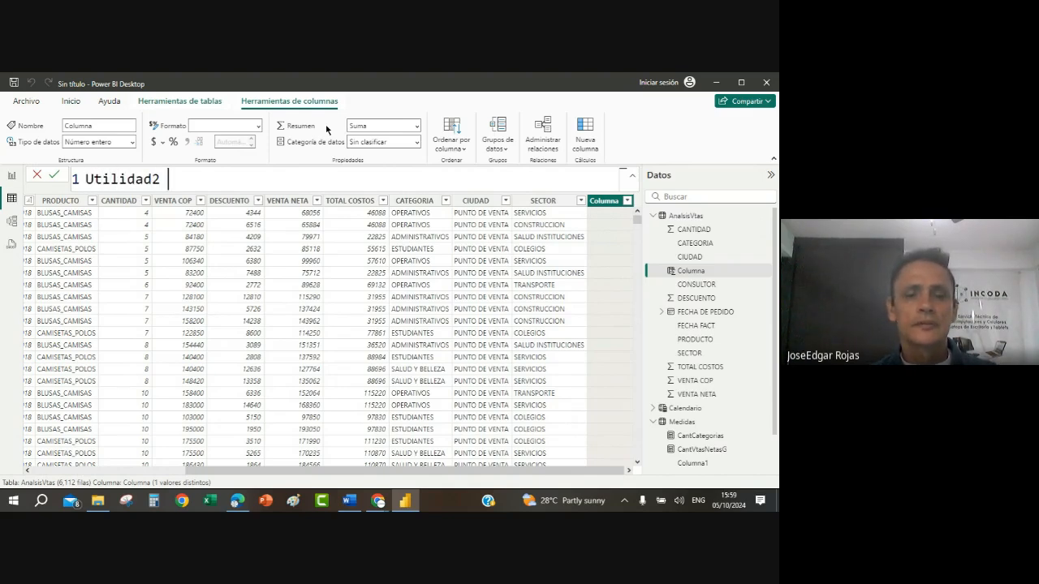
type("===")
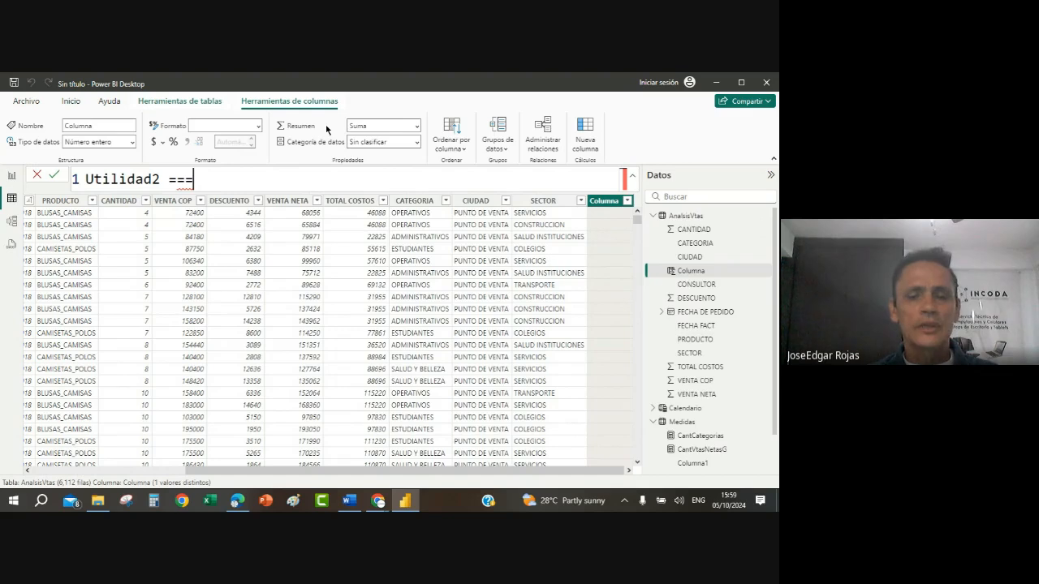
key("BackSpace")
key("BackSpace")
key("BackSpace")
key("BackSpace")
key("BackSpace")
type("=")
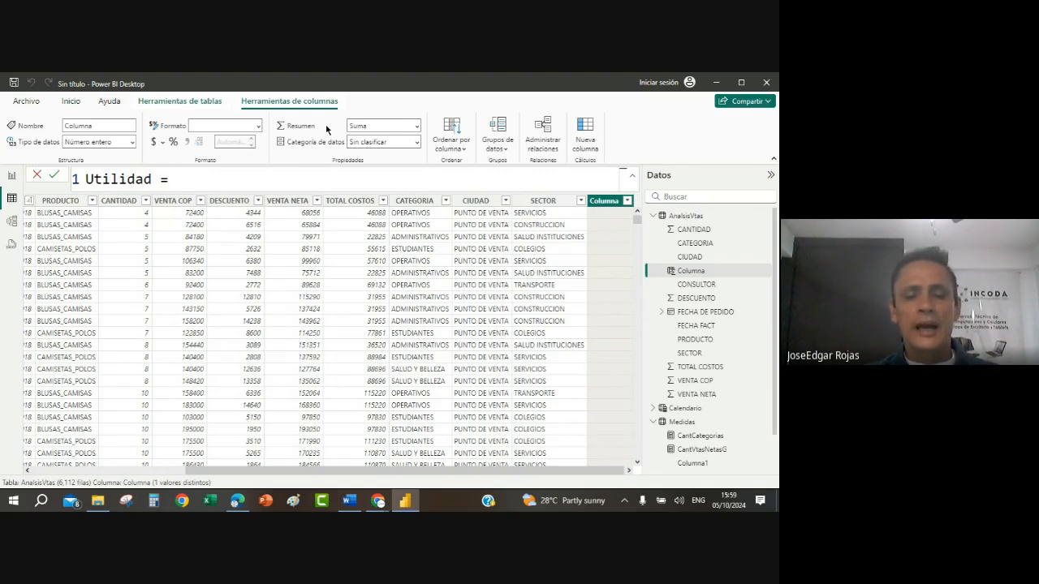
Step: Define the Utilidad column as AnalsisVtas[VENTA NETA]-AnalsisVtas[TOTAL COSTOS] and commit the formula
type("ana")
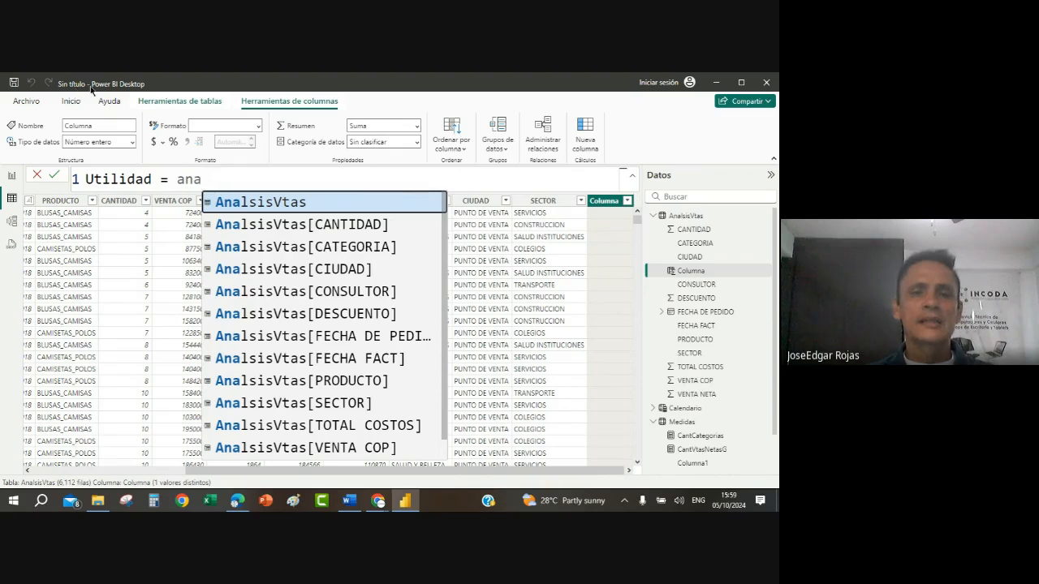
scroll(357, 401, "down", 1)
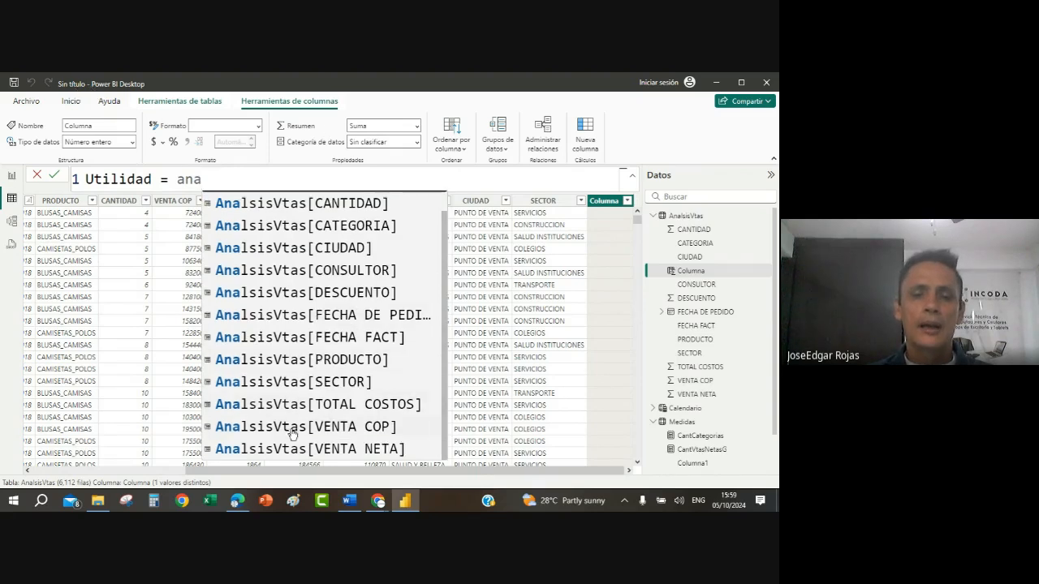
left_click(344, 451)
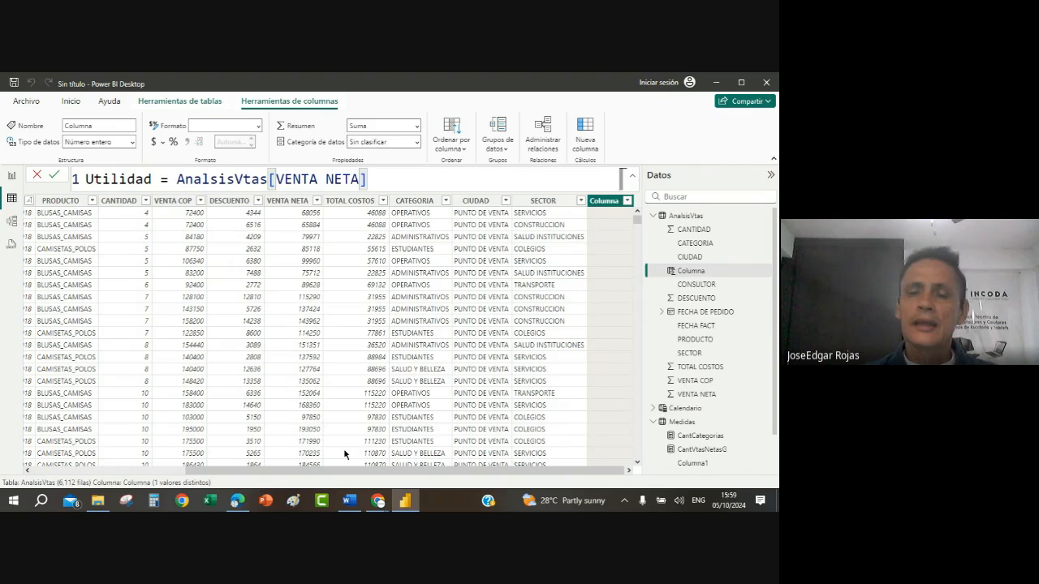
type("-ana")
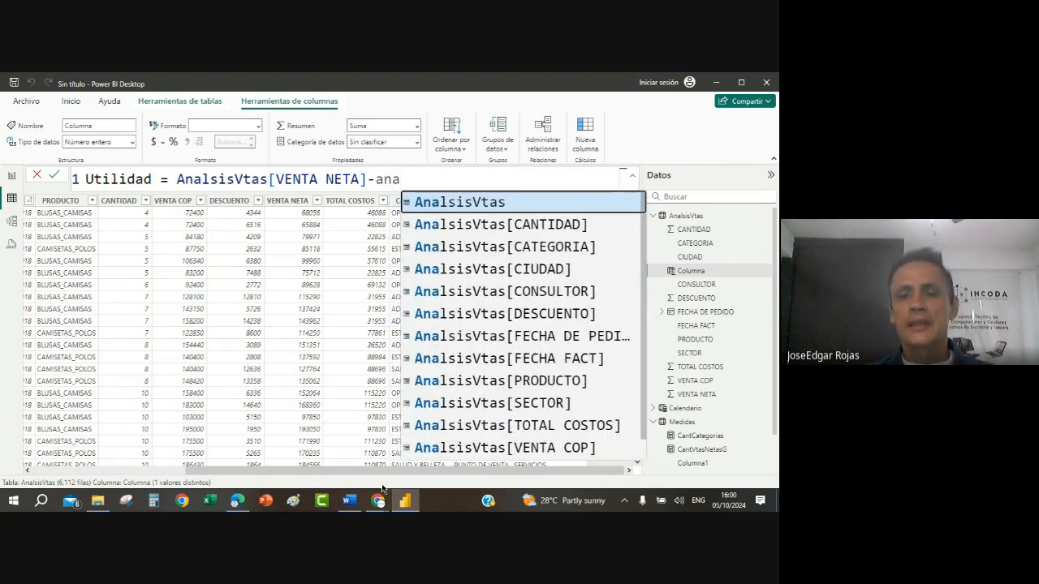
scroll(451, 455, "down", 1)
left_click(534, 405)
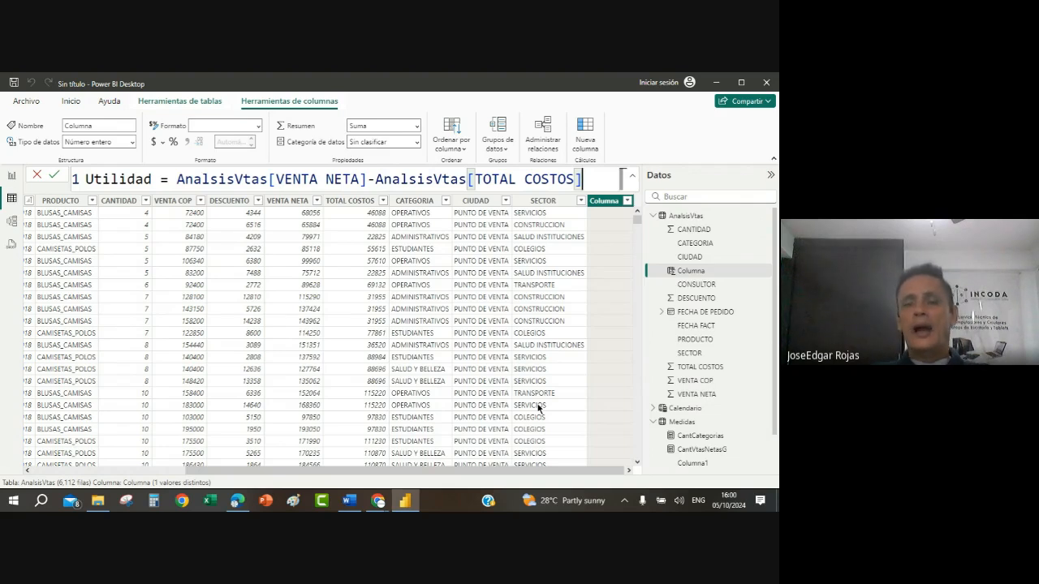
key("Return")
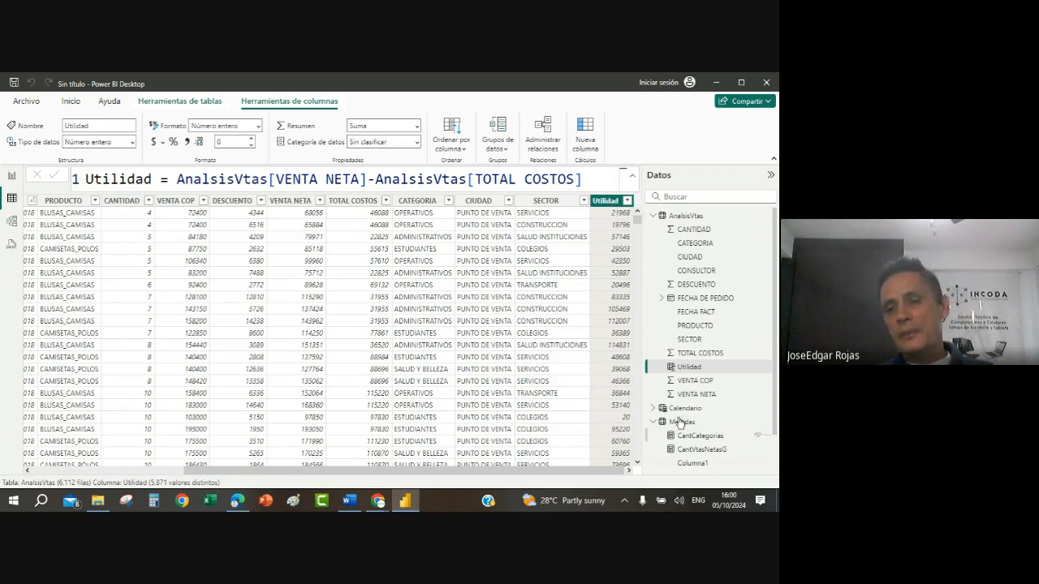
Step: Collapse the AnalsisVtas field list and start a new measure named UtilidadG in the Medidas table
scroll(684, 402, "down", 1)
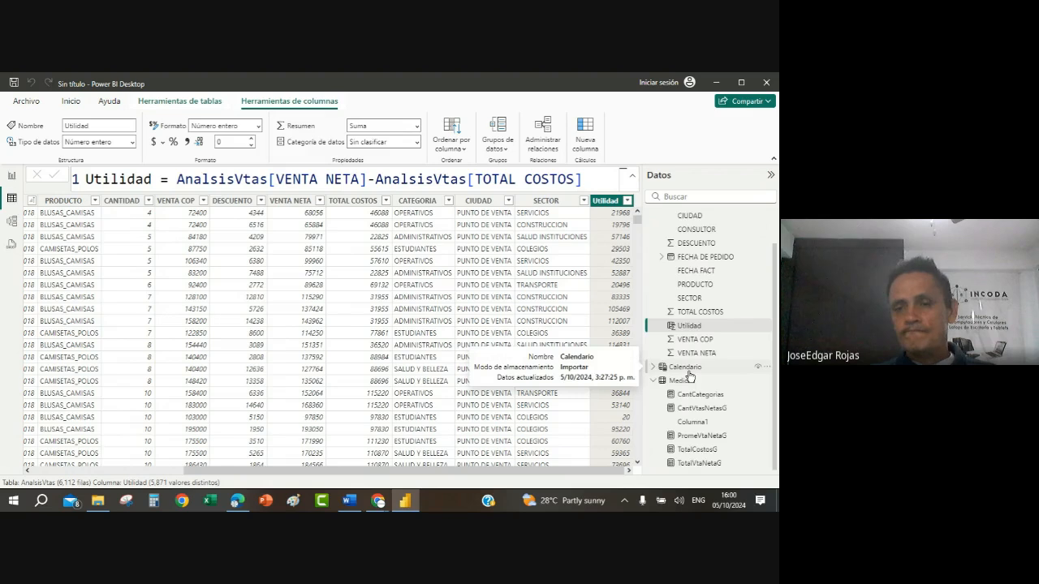
left_click(654, 217)
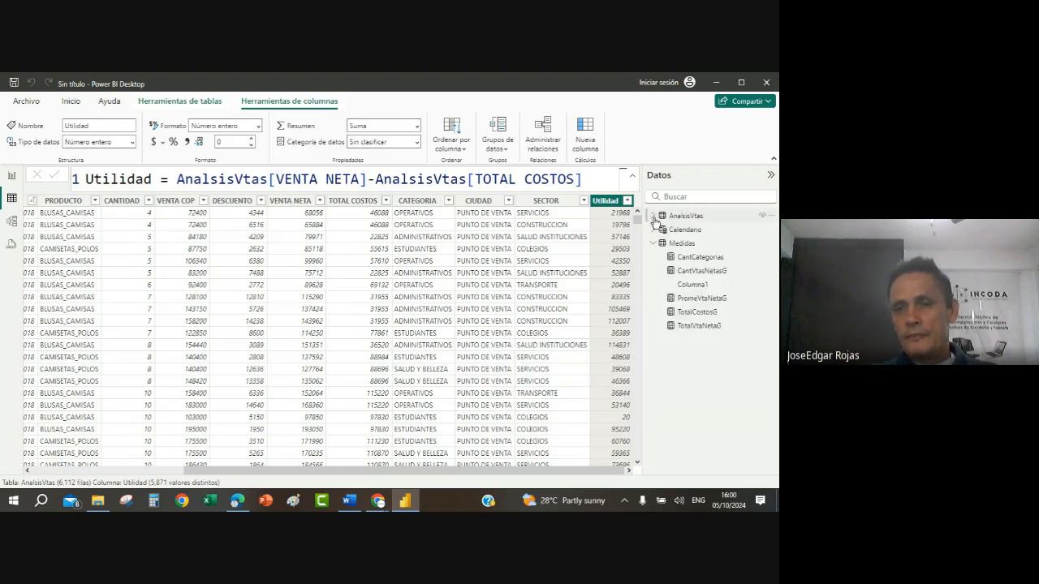
right_click(679, 248)
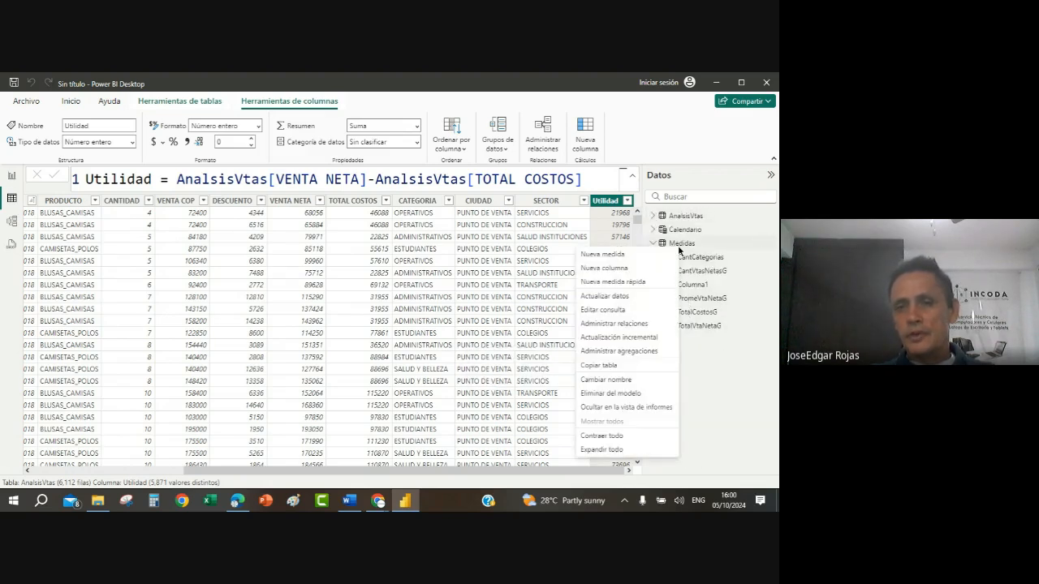
left_click(636, 258)
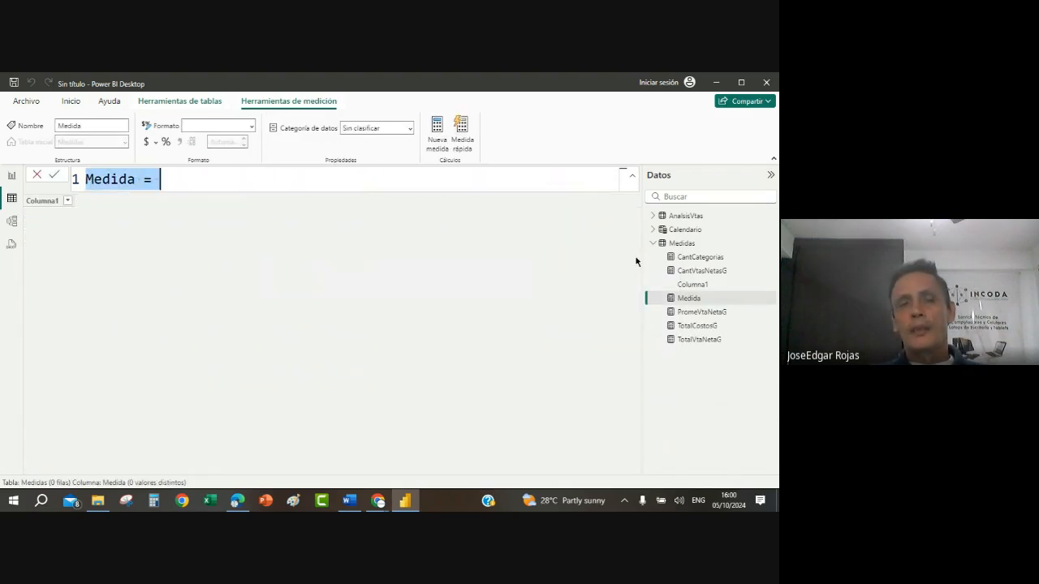
key("BackSpace")
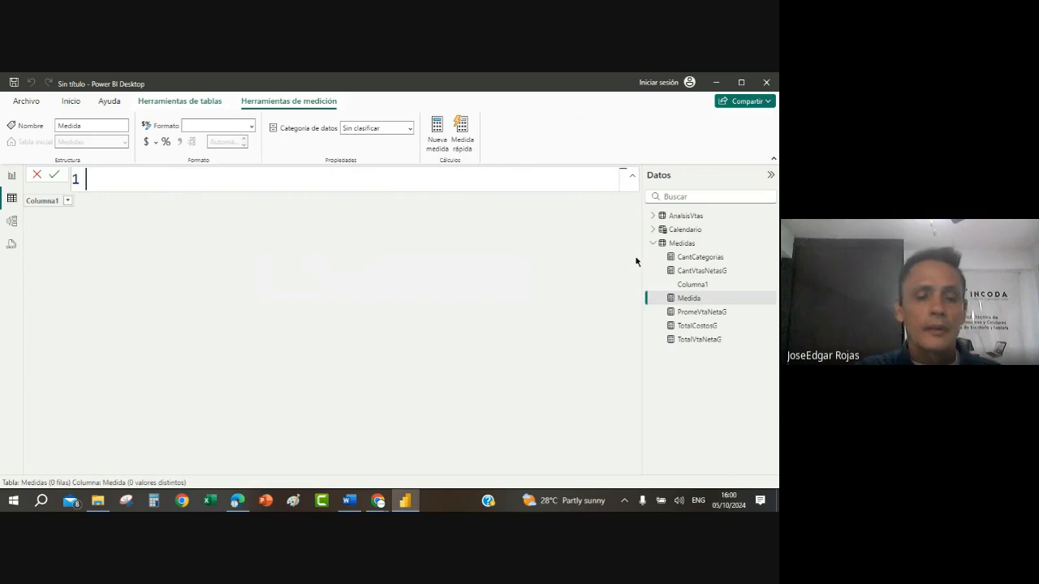
type("Utilidad")
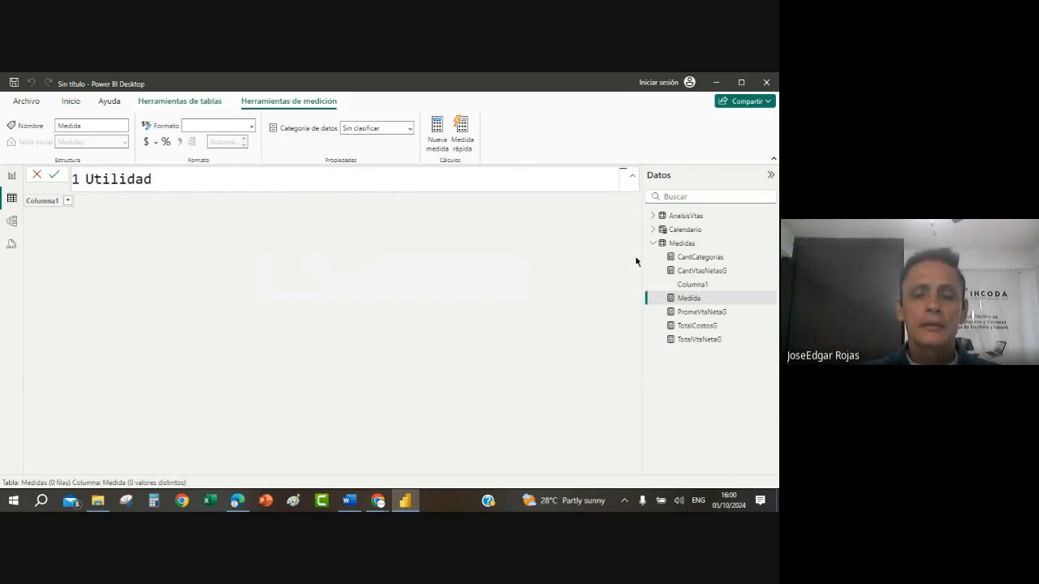
type("G =")
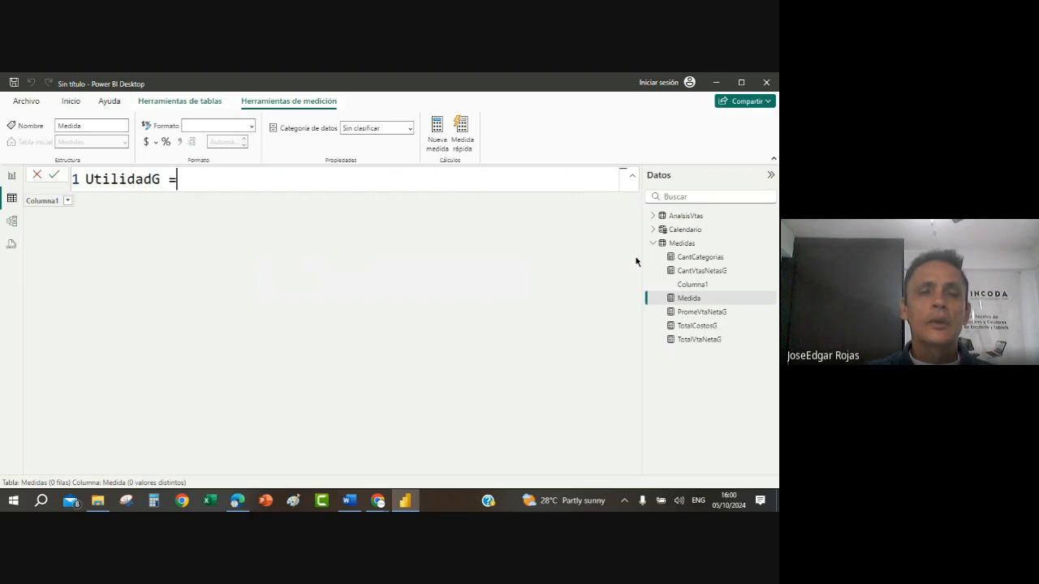
type(" sum(")
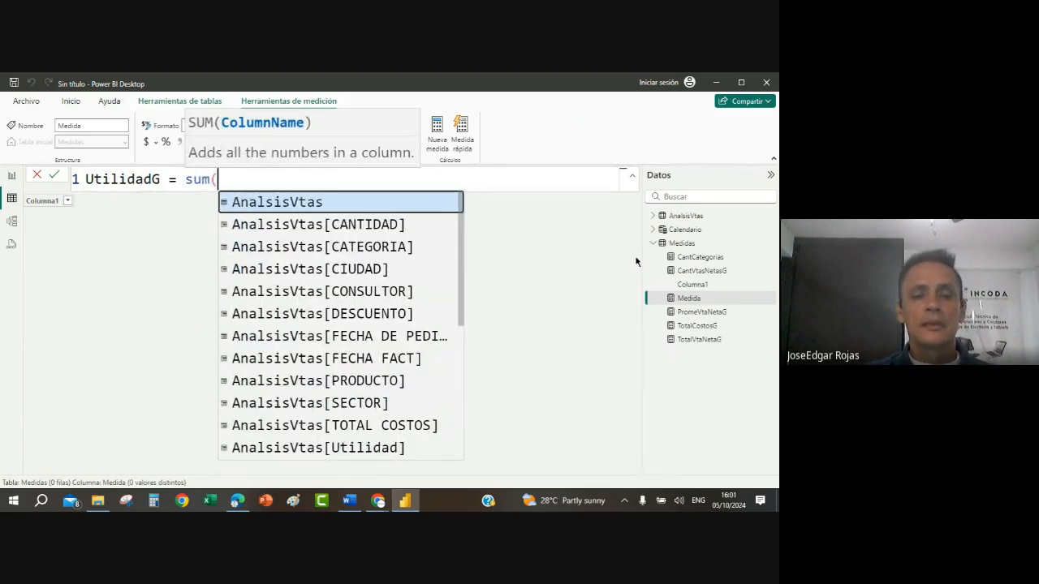
type("ana")
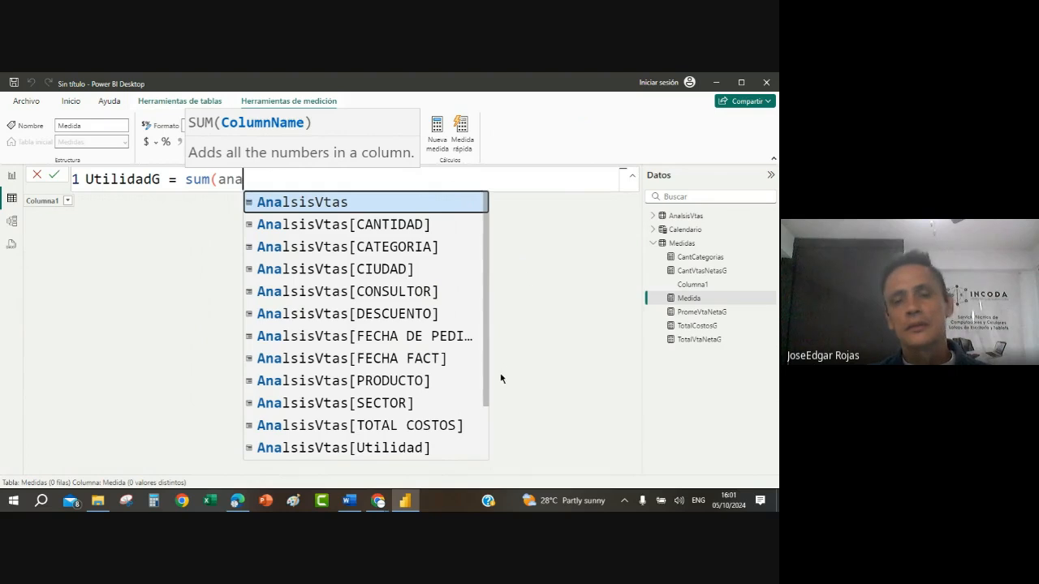
Step: Define the UtilidadG measure as sum(AnalsisVtas[Utilidad]) and commit it
left_click(374, 448)
key("Return")
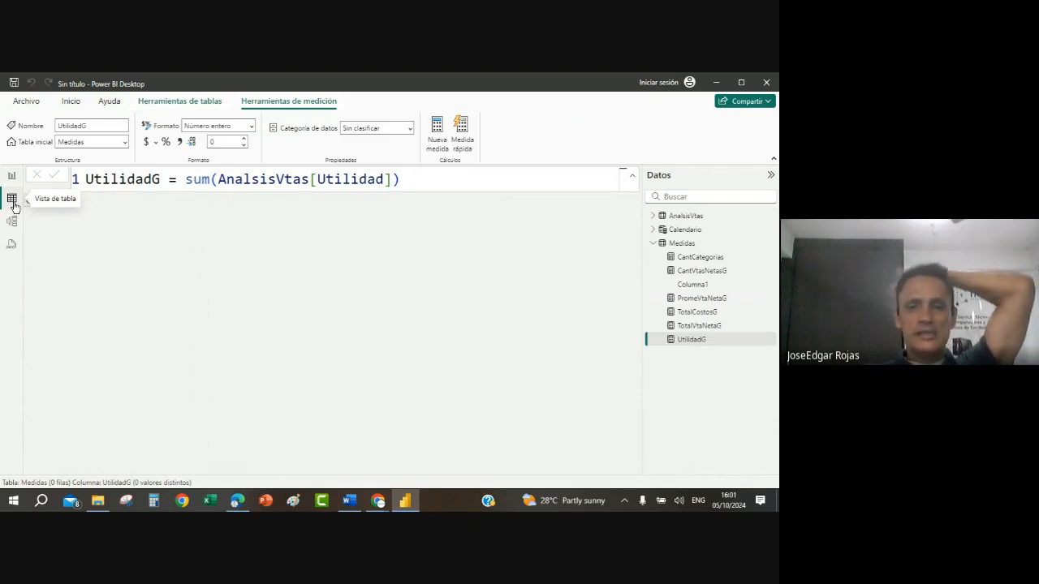
Step: Rename the Utilidad column of the AnalsisVtas table to UTILIDAD
left_click(685, 218)
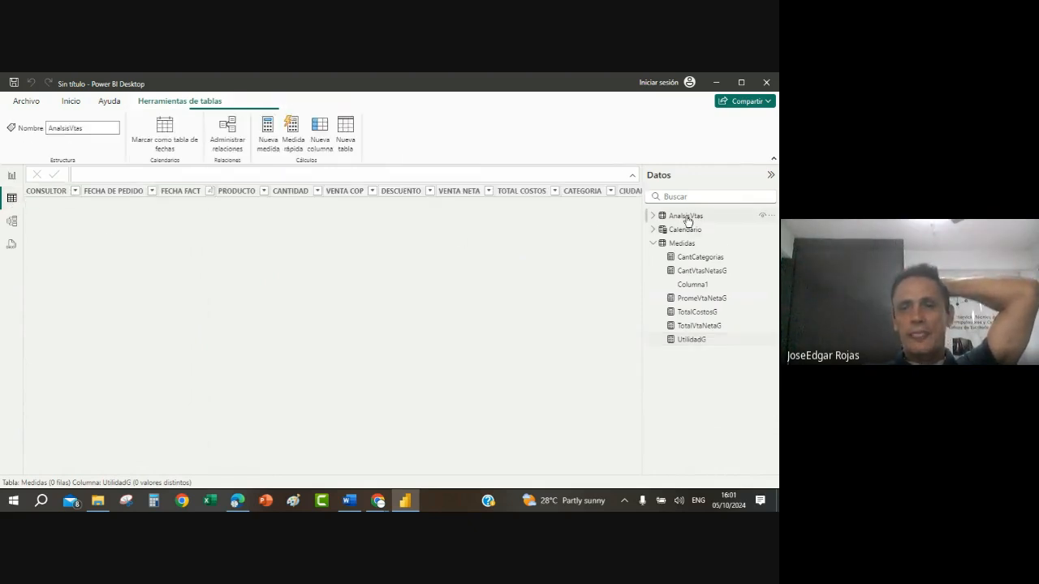
left_click(629, 470)
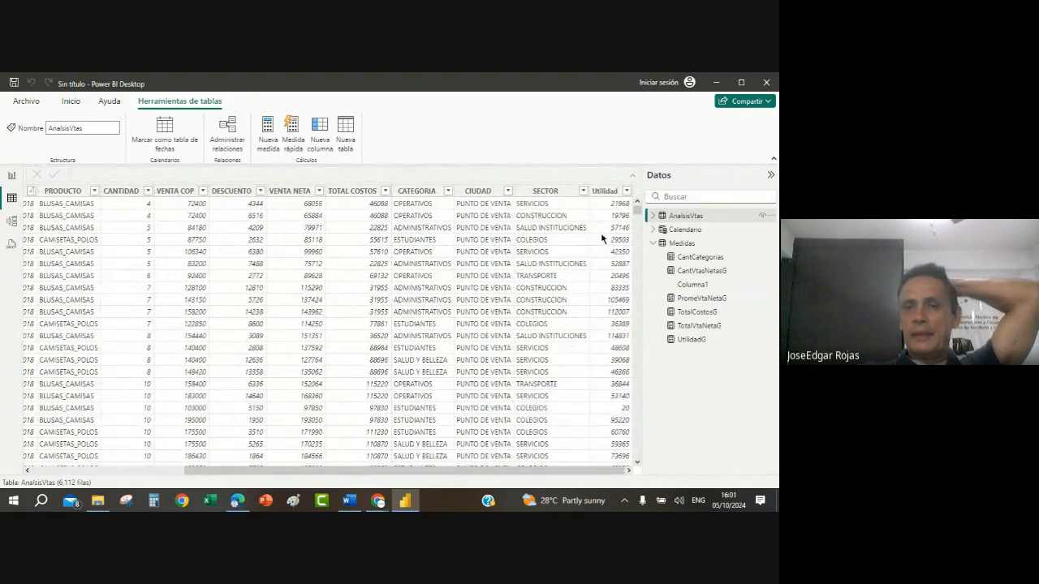
left_click(611, 195)
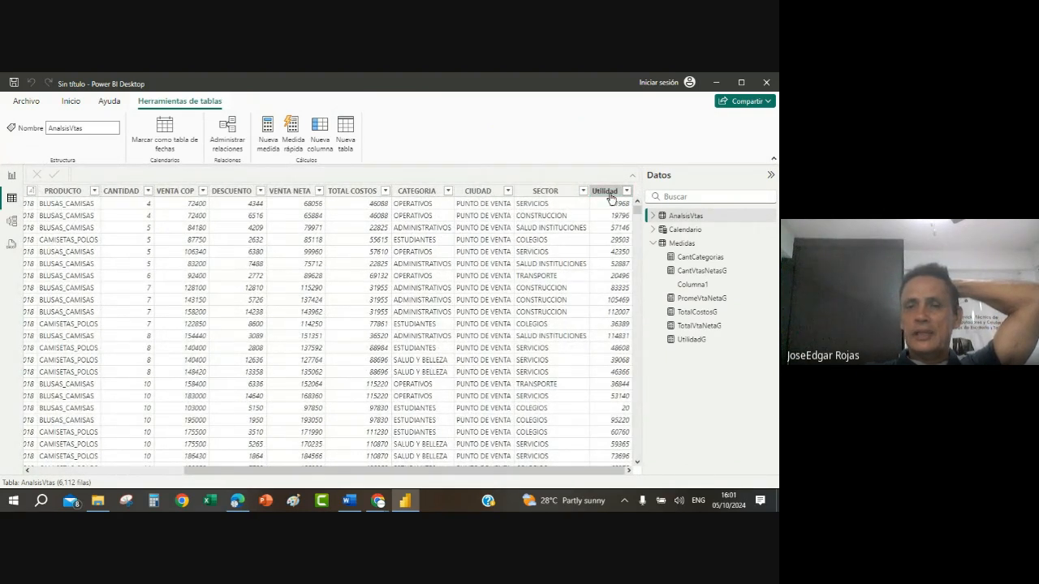
right_click(611, 196)
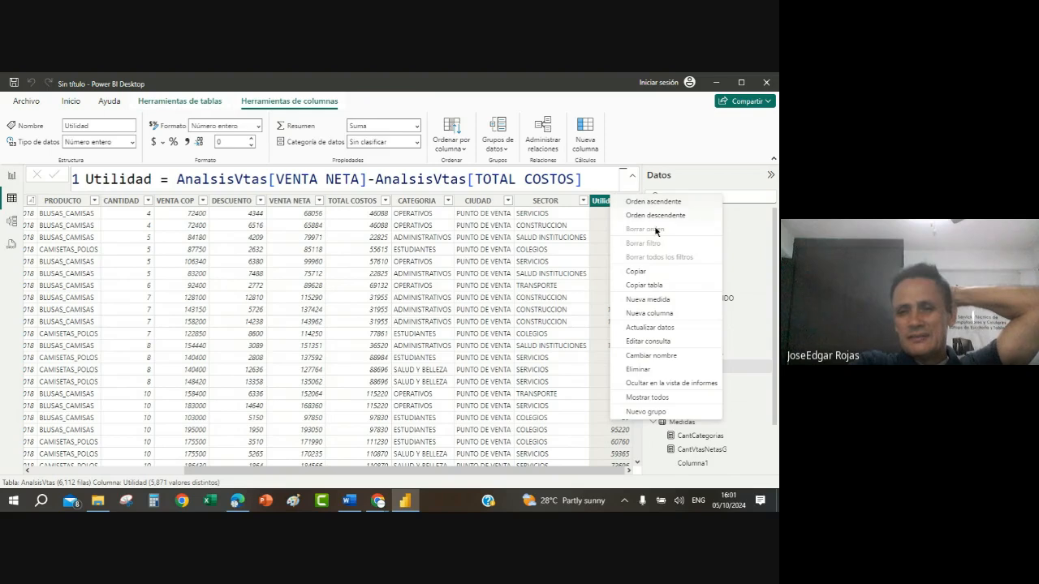
left_click(669, 357)
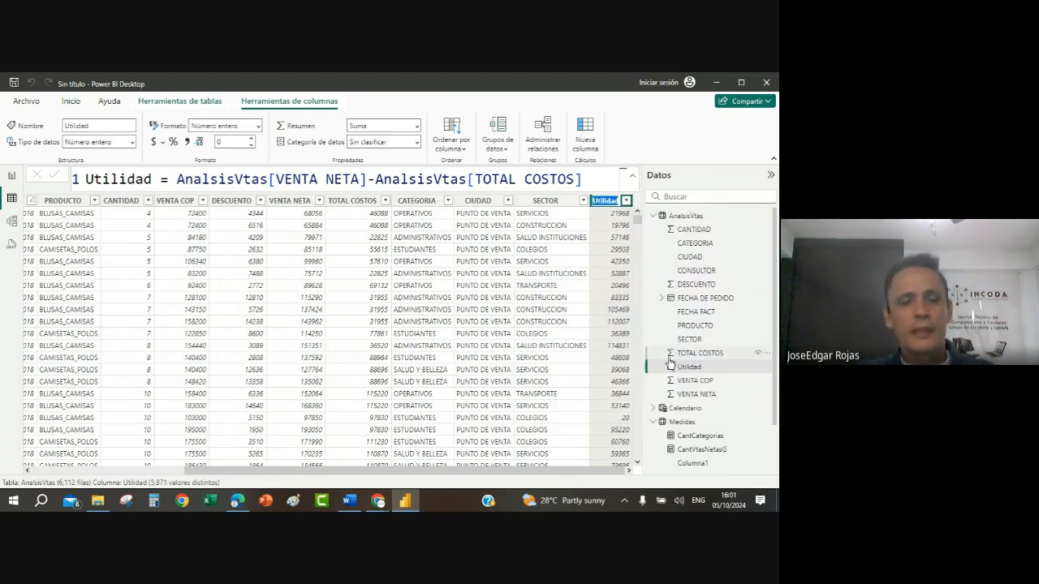
type("UTILI")
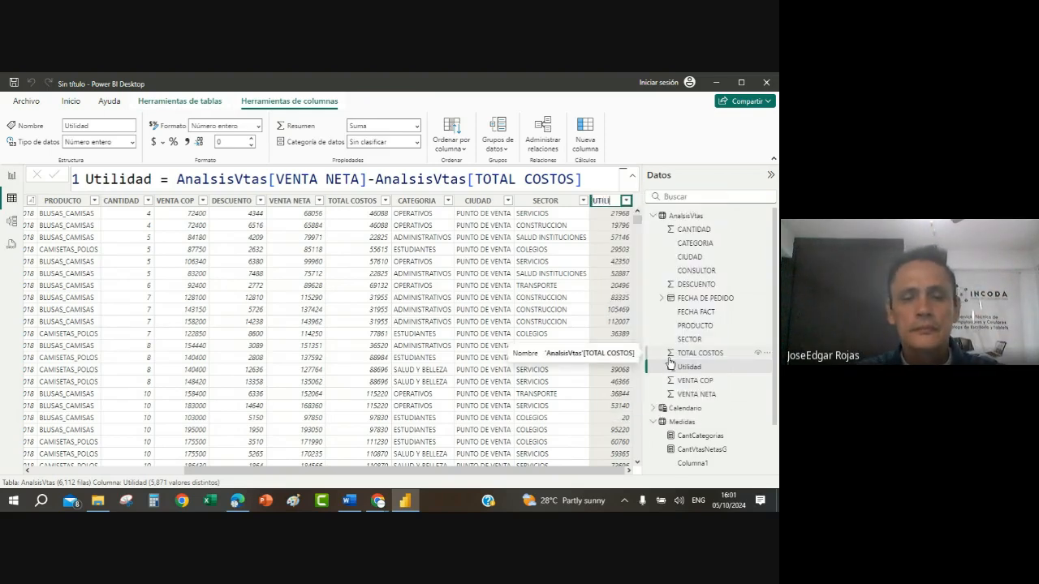
type("dad")
key("Return")
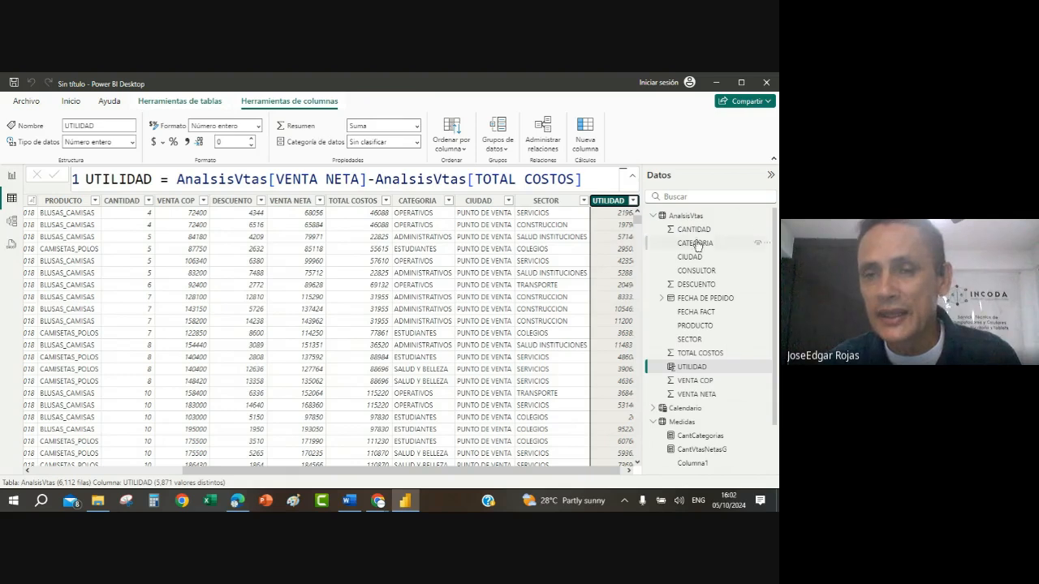
Step: Start a new measure named Utilidad2 in the AnalsisVtas table
right_click(684, 217)
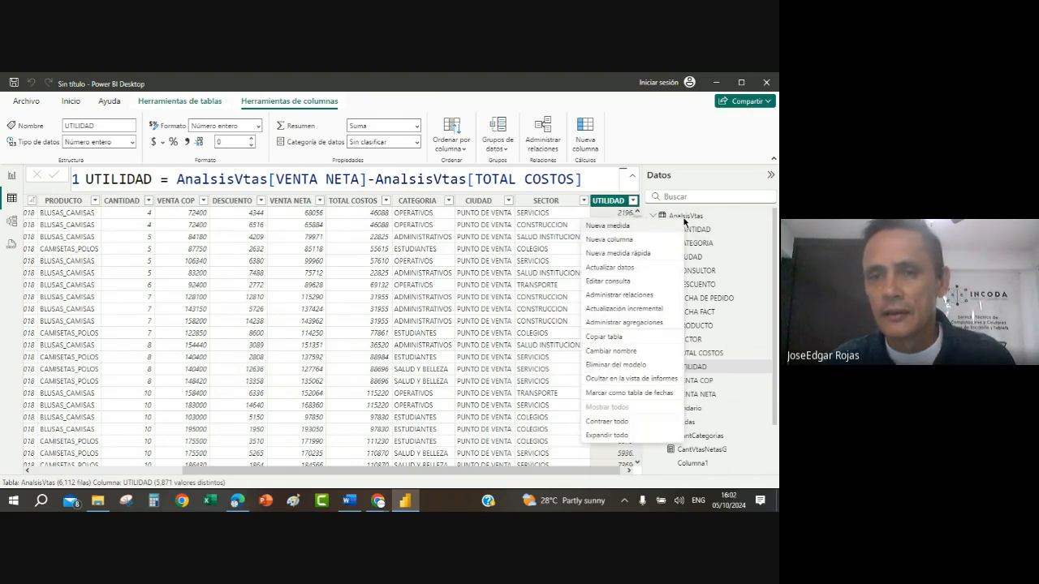
left_click(623, 227)
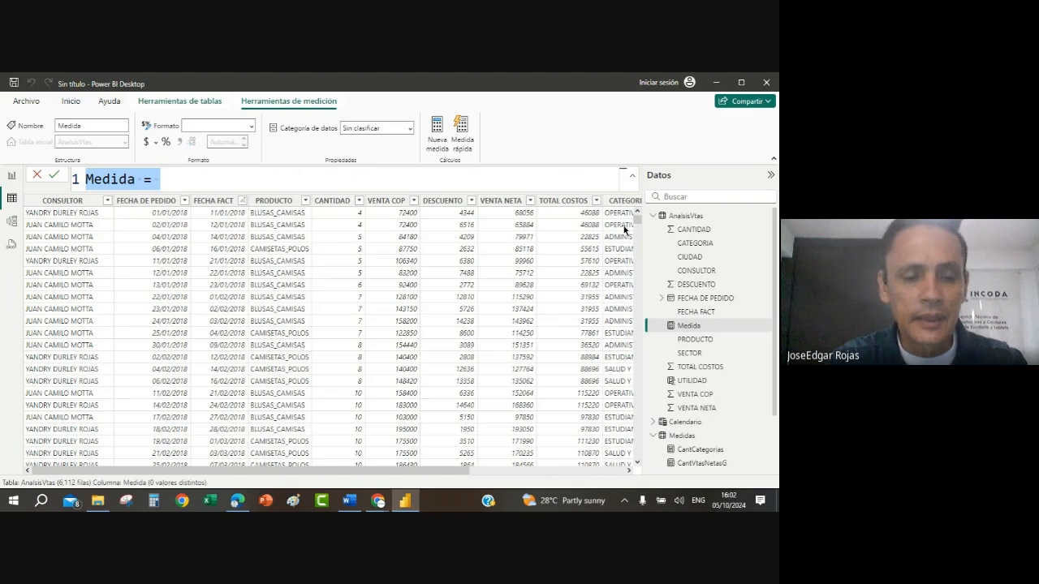
type("Utili")
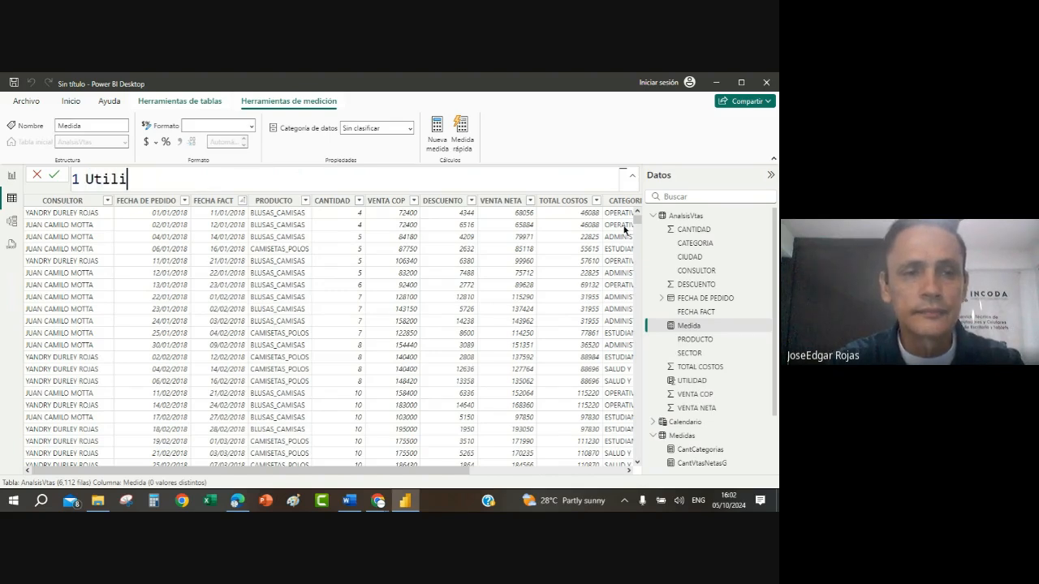
type("dad")
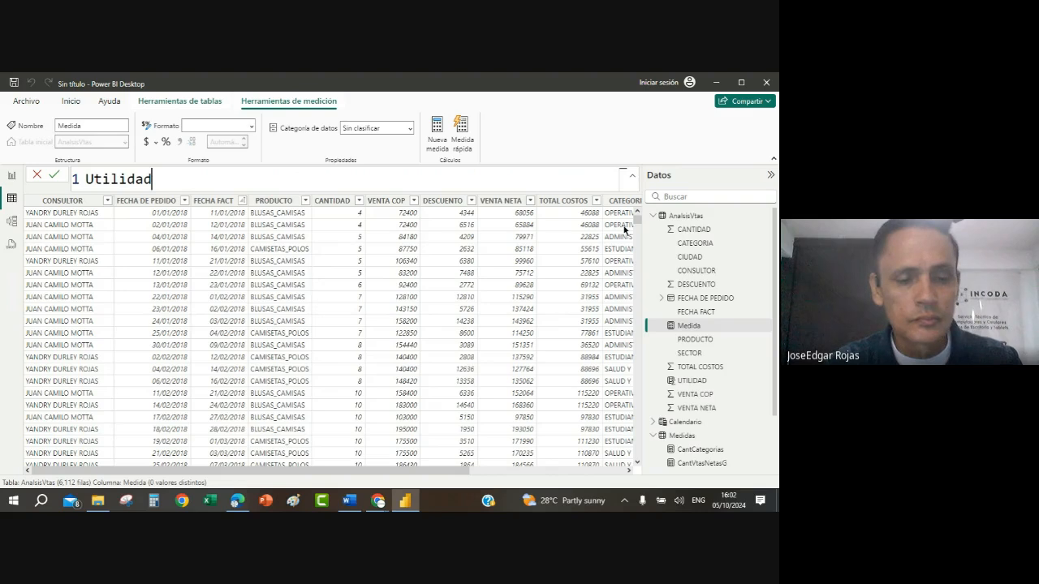
type("2=")
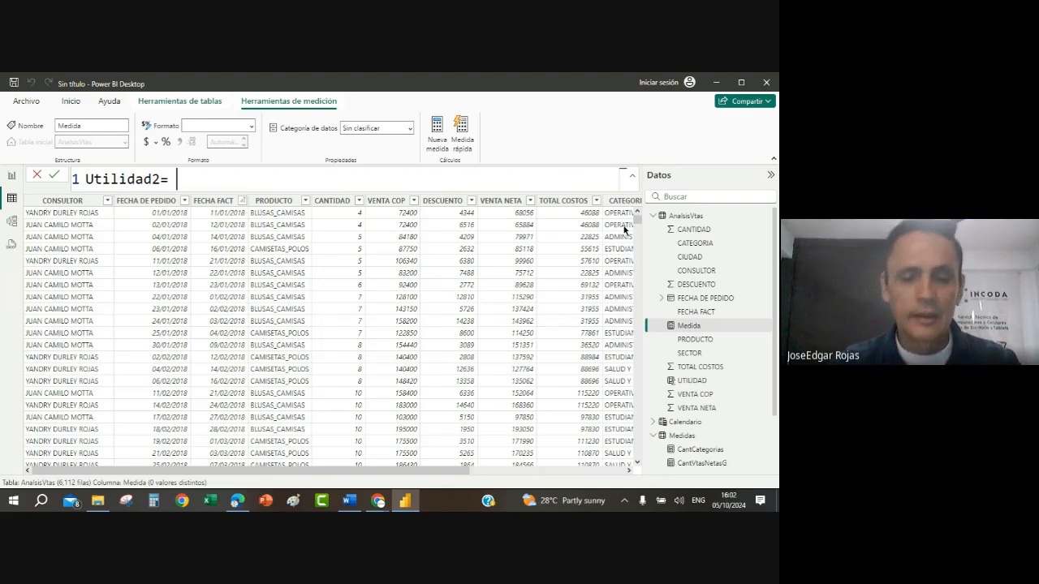
Step: Define the Utilidad2 measure as [TotalVtaNetaG]-[TotalCostosG] and commit it
type("tota")
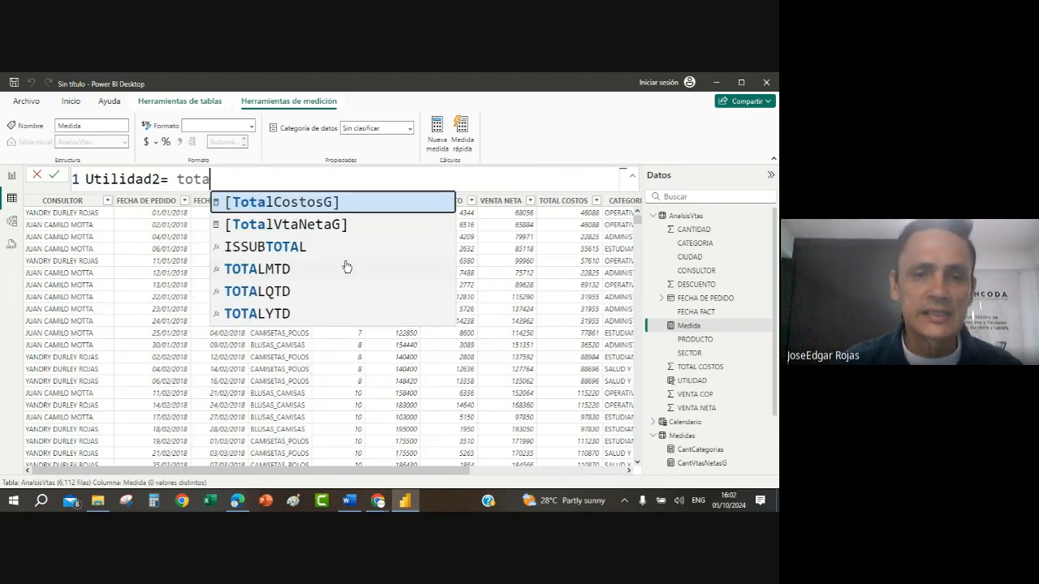
left_click(338, 228)
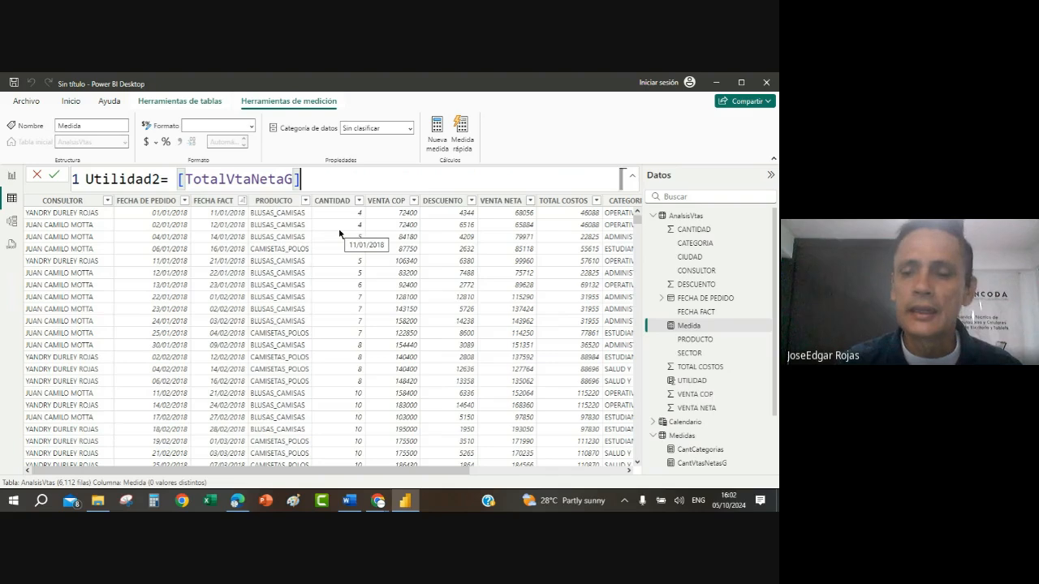
type("-")
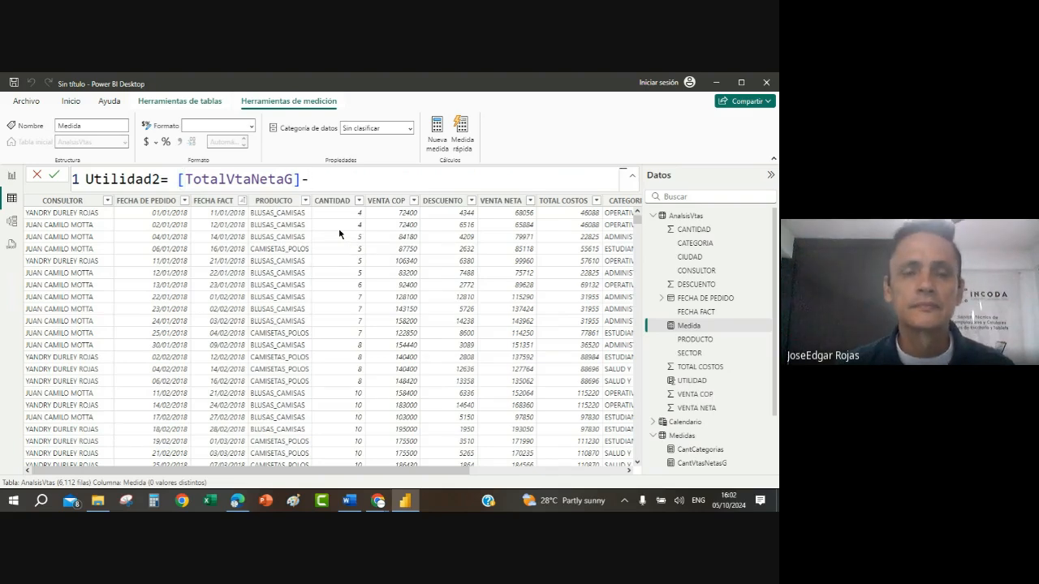
type("total")
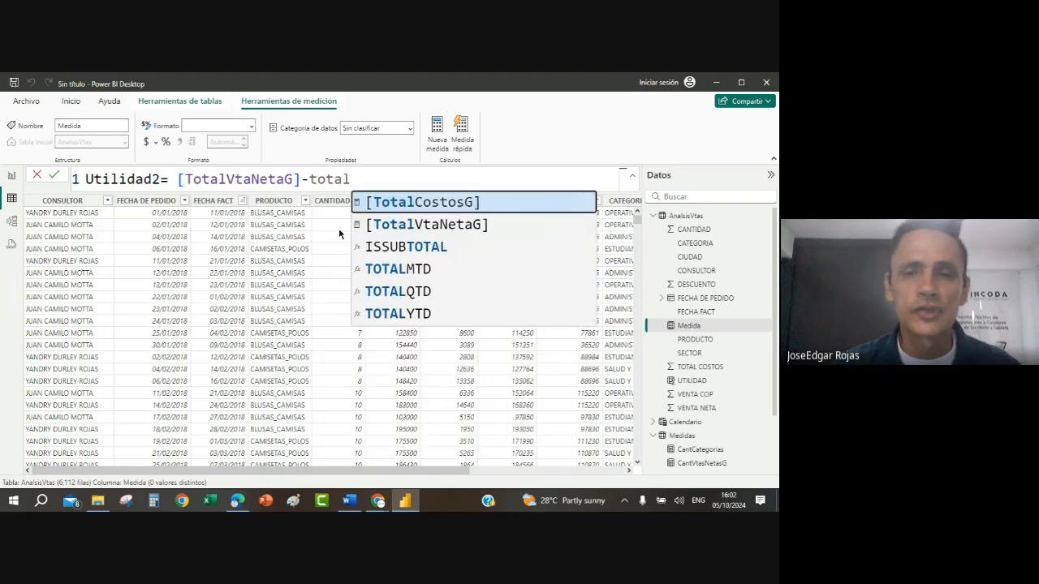
left_click(432, 203)
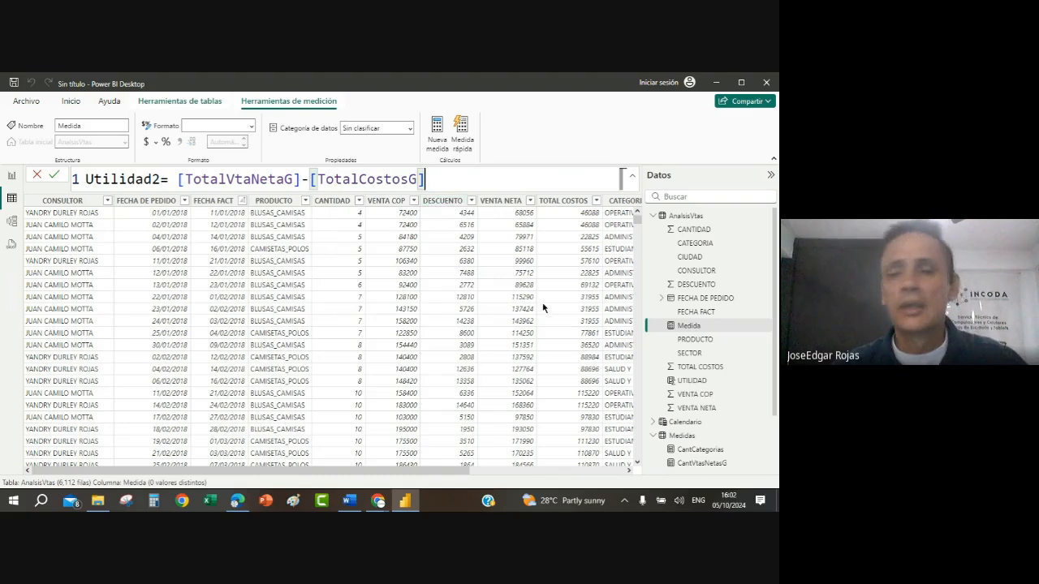
left_click(628, 471)
left_click(627, 470)
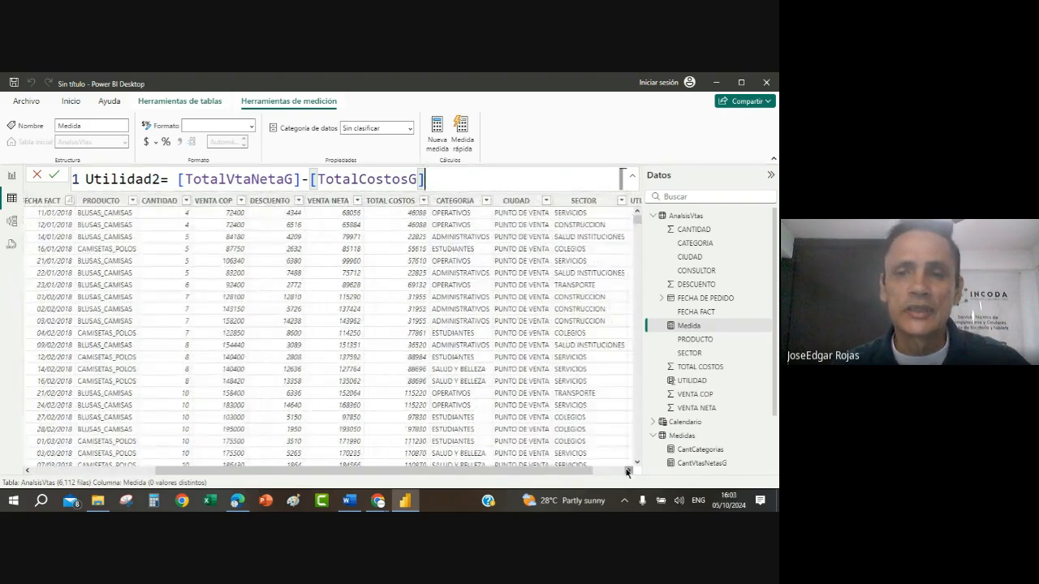
left_click(627, 471)
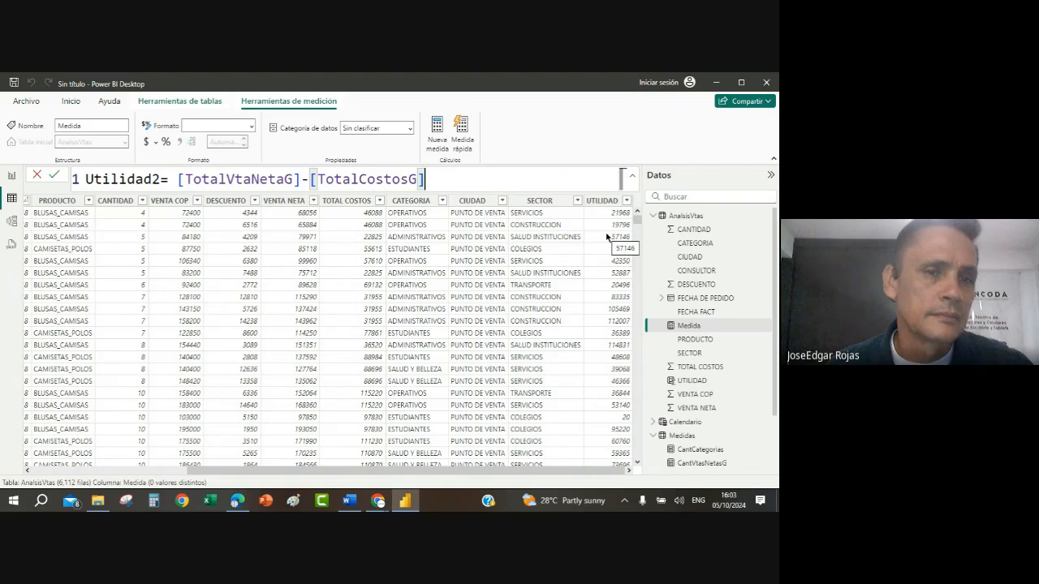
key("Return")
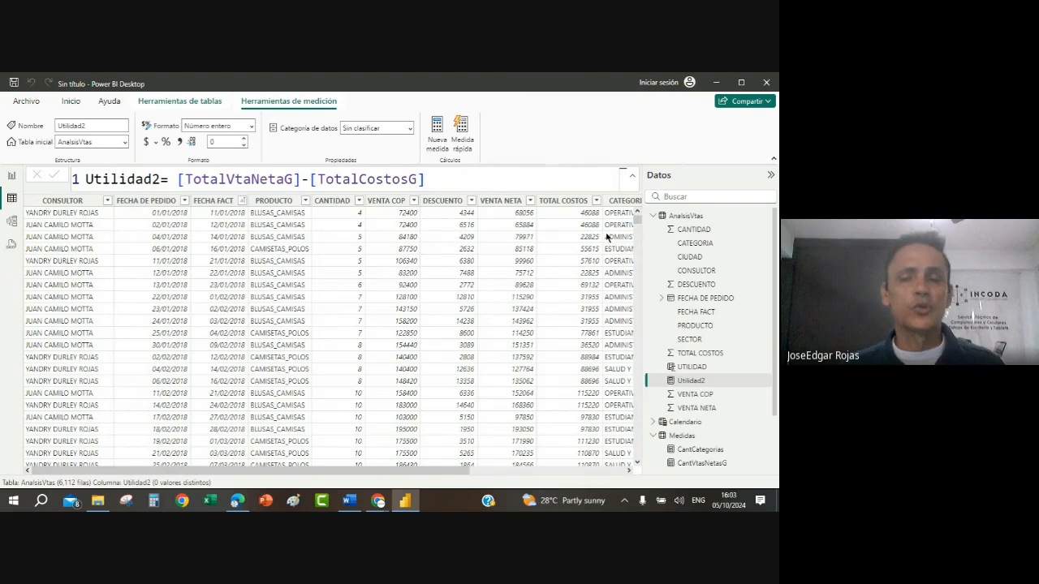
left_click(628, 469)
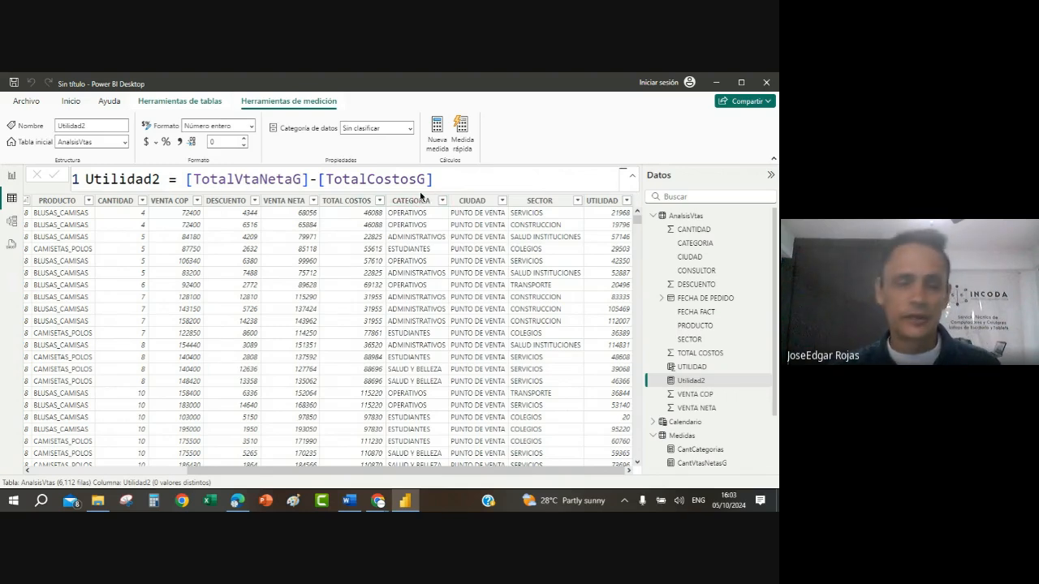
Step: Add a card visual showing the UtilidadG measure to the Devoluciones report page and narrow it to about a third of the page width
left_click(11, 181)
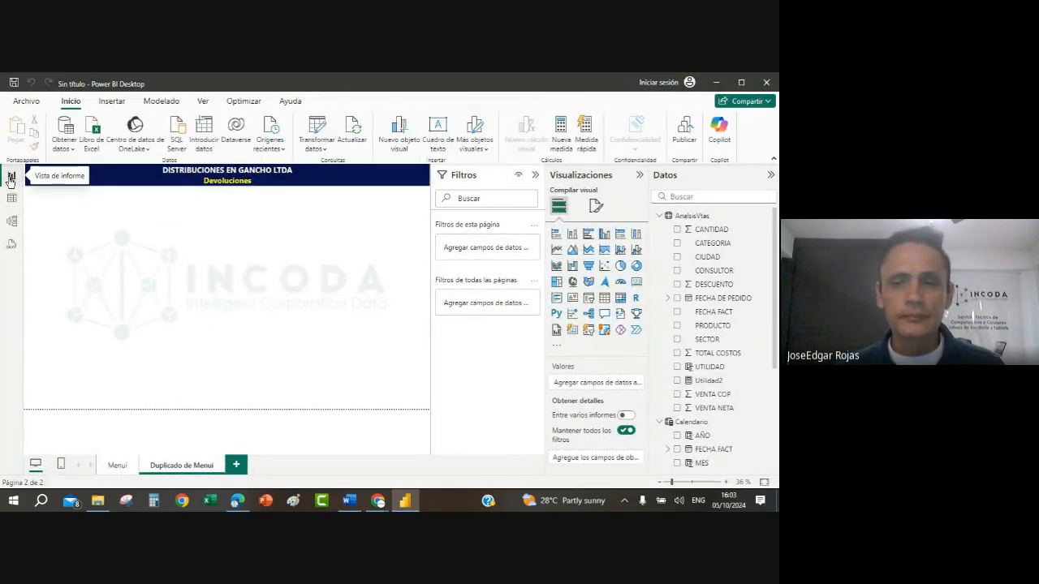
left_click(637, 284)
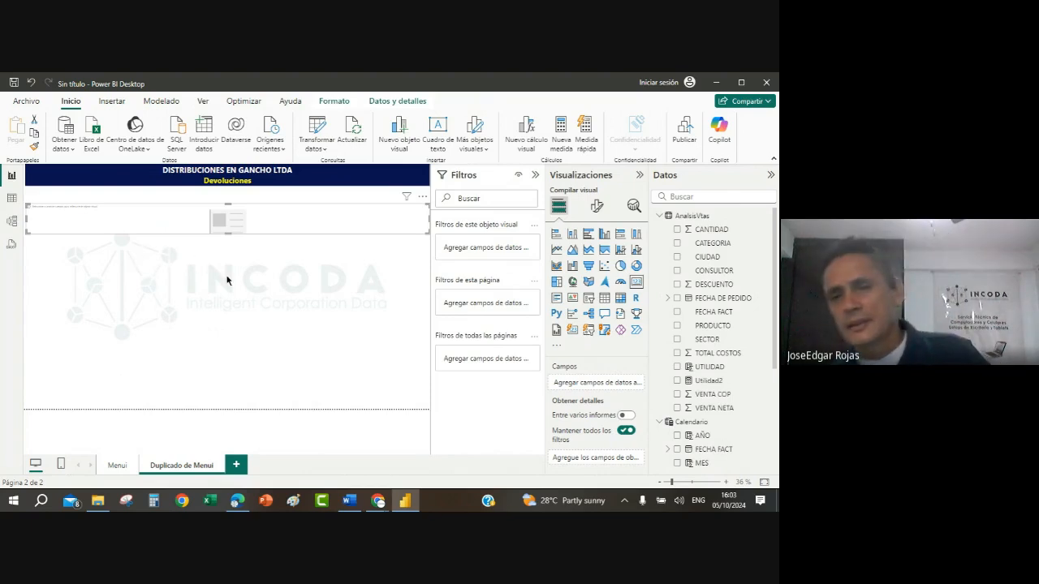
left_click(660, 215)
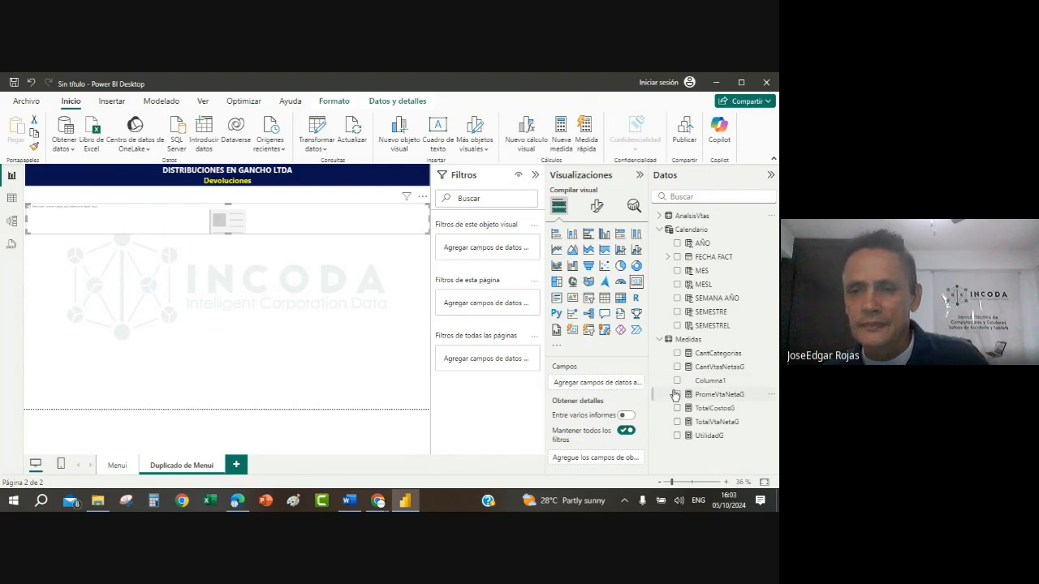
left_click(664, 234)
left_click(662, 235)
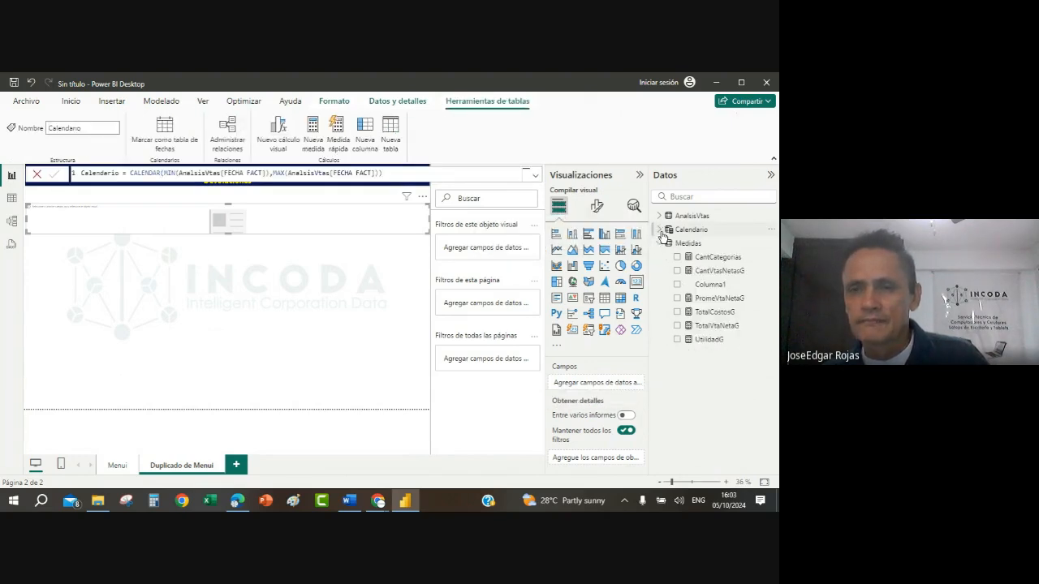
left_click(708, 340)
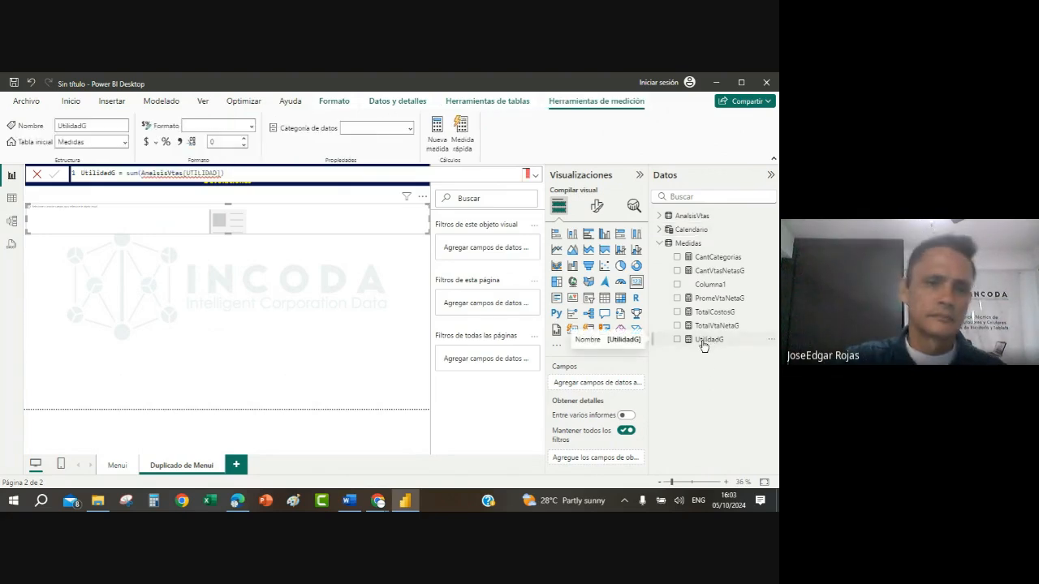
left_click(678, 340)
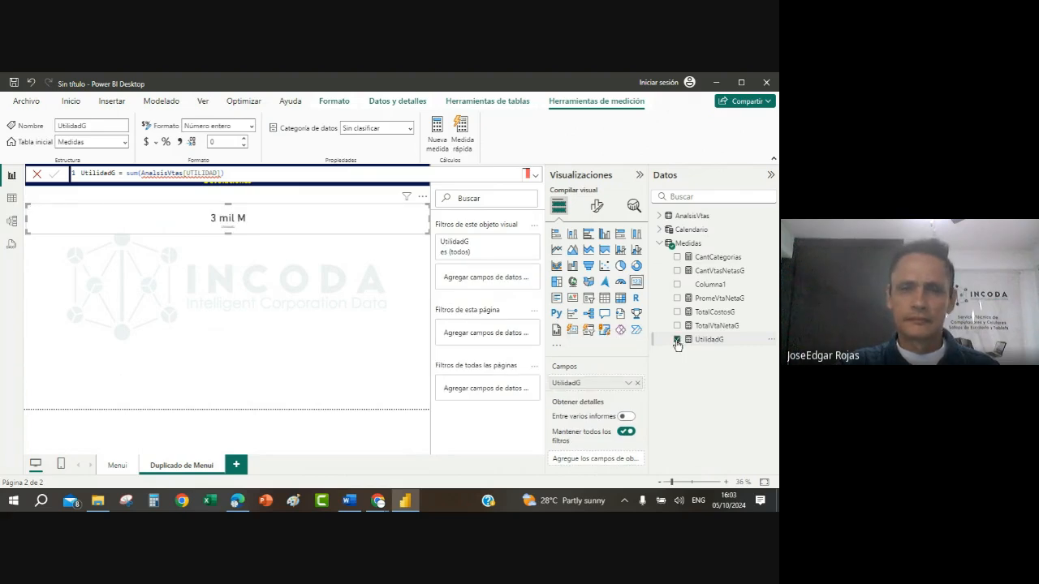
left_click_drag(429, 219, 154, 232)
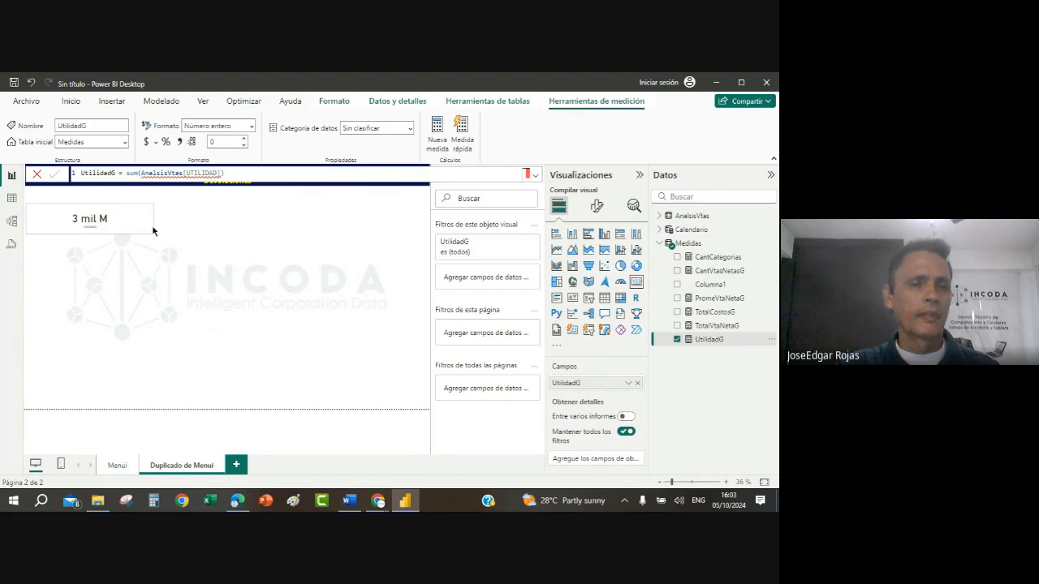
left_click(305, 242)
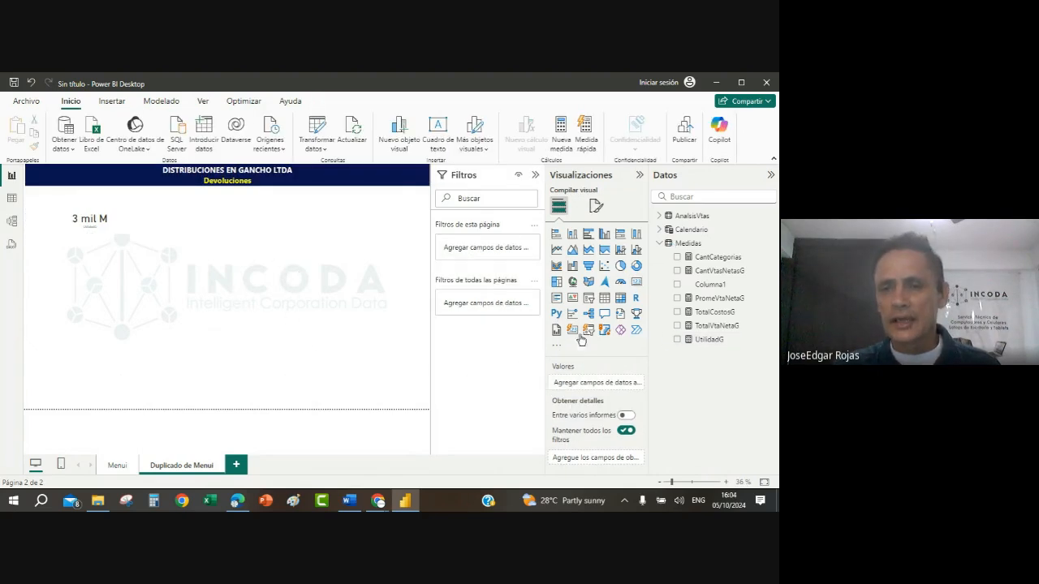
Step: Insert a second, empty card visual below the UtilidadG card and expand the AnalsisVtas field list
left_click(638, 284)
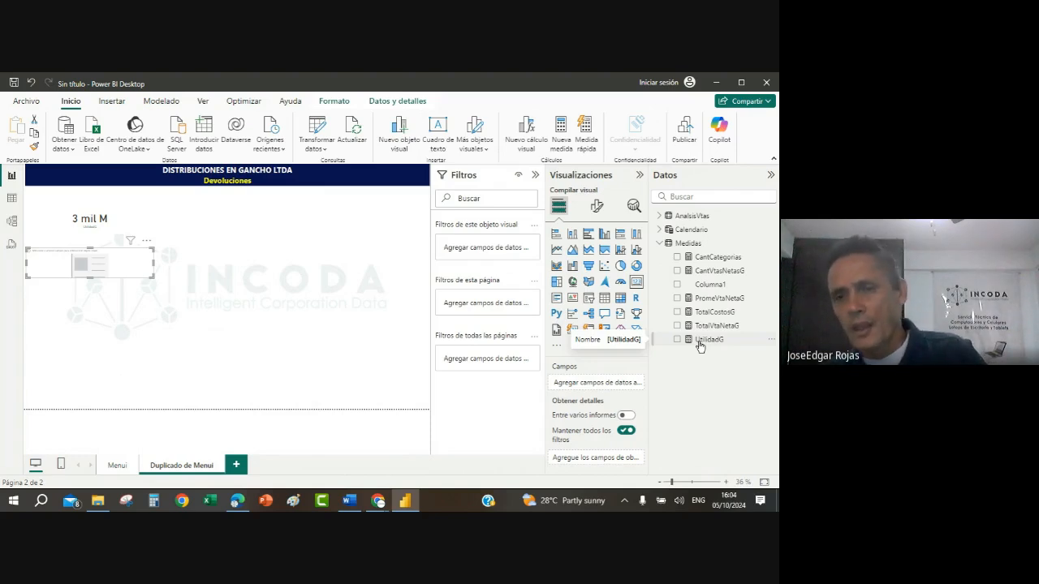
left_click(658, 218)
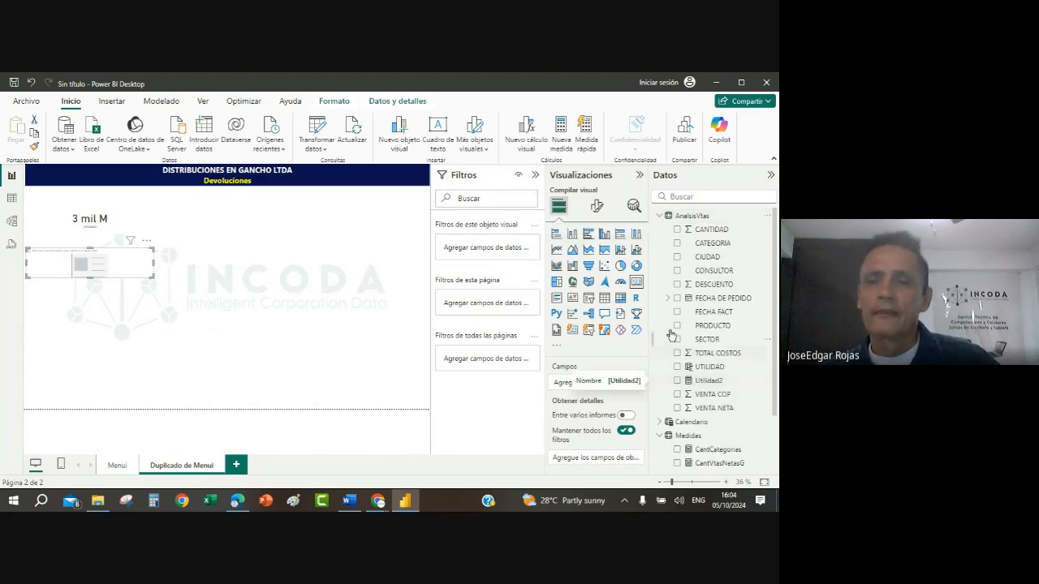
left_click(663, 217)
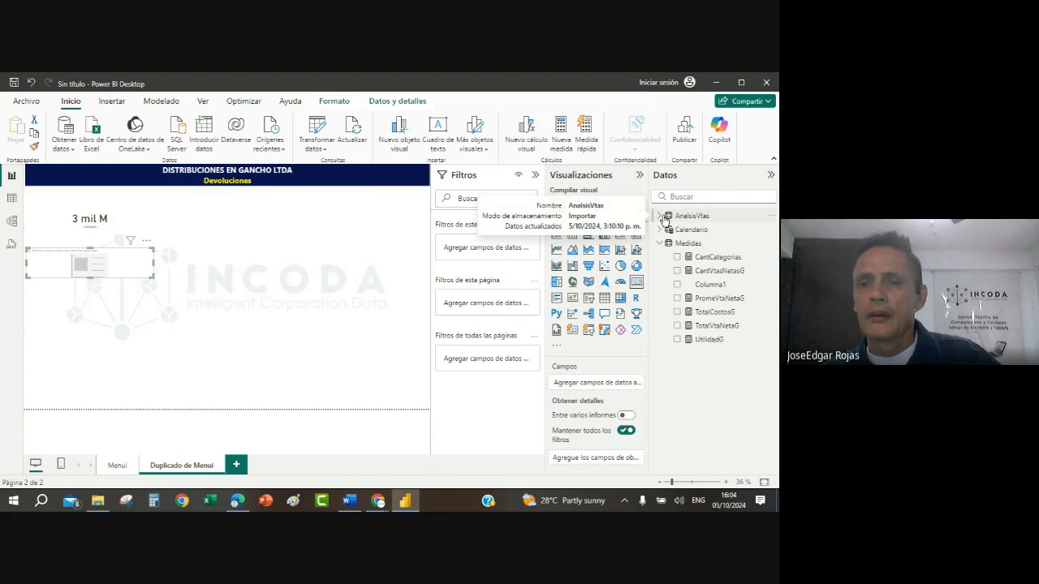
left_click(662, 218)
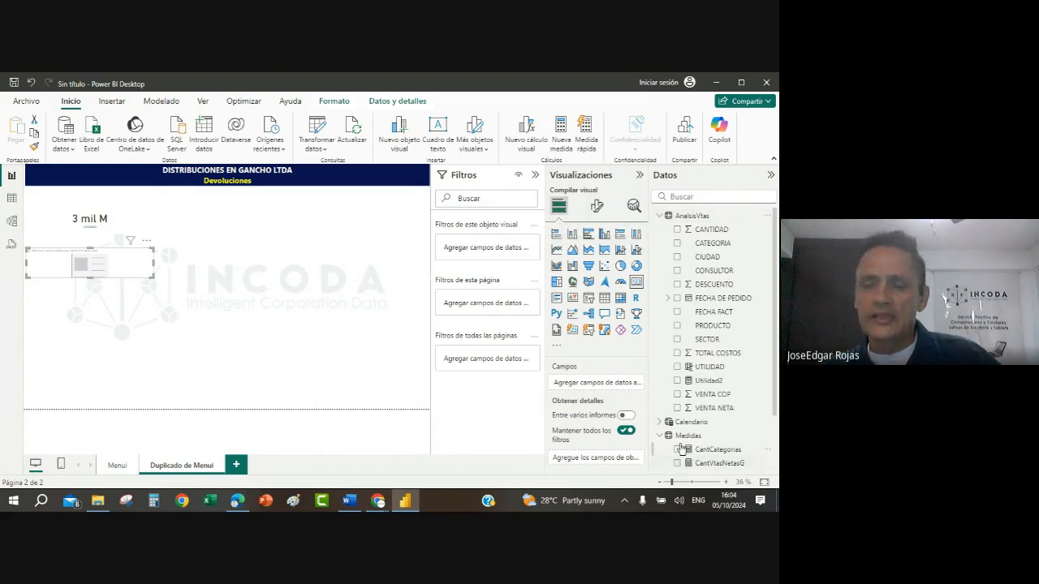
Step: Change the home table of the Utilidad2 measure to Medidas and show the measure in the second card
left_click(716, 382)
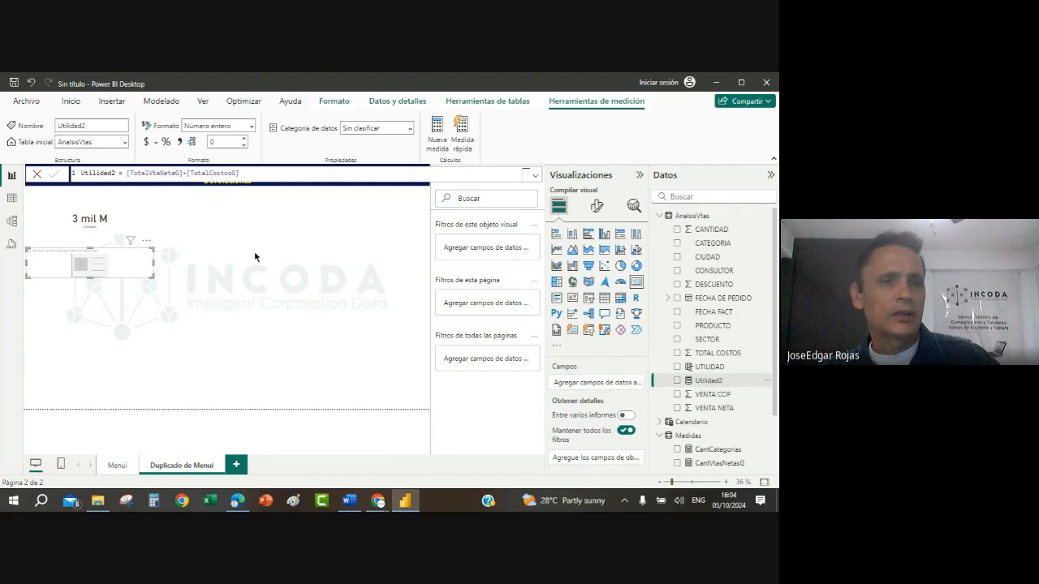
left_click(124, 143)
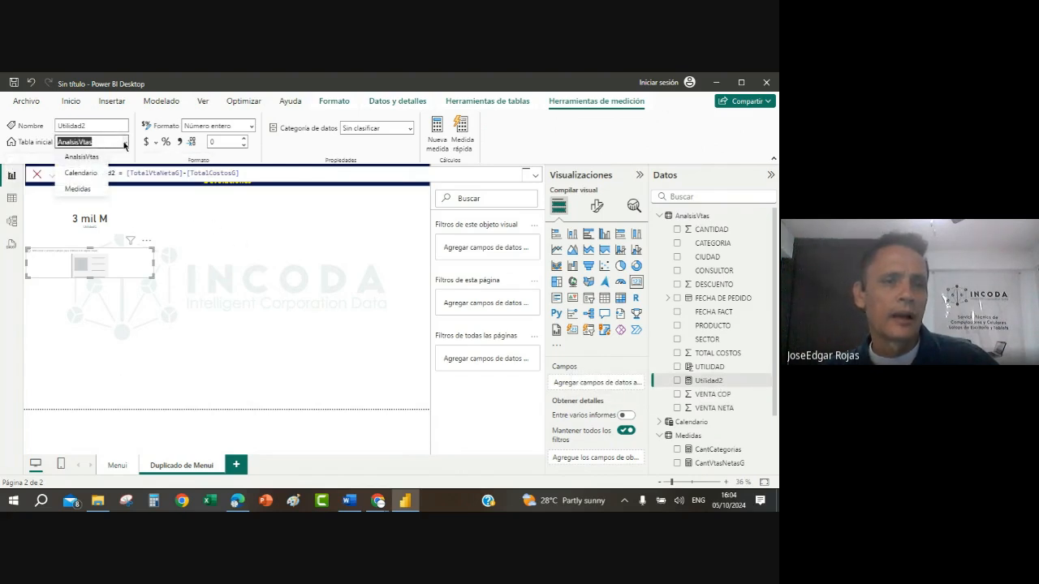
left_click(89, 194)
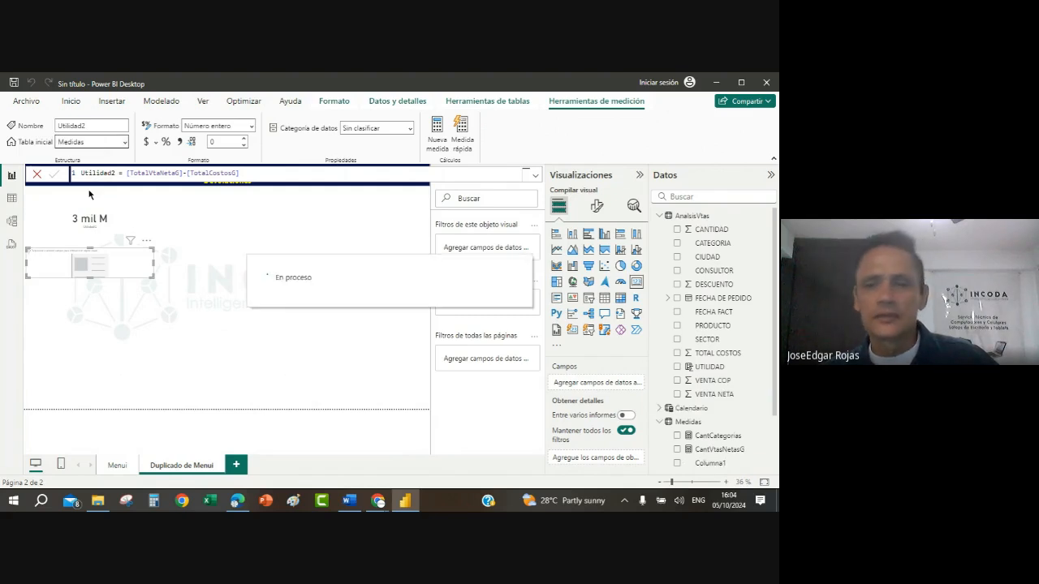
left_click(660, 216)
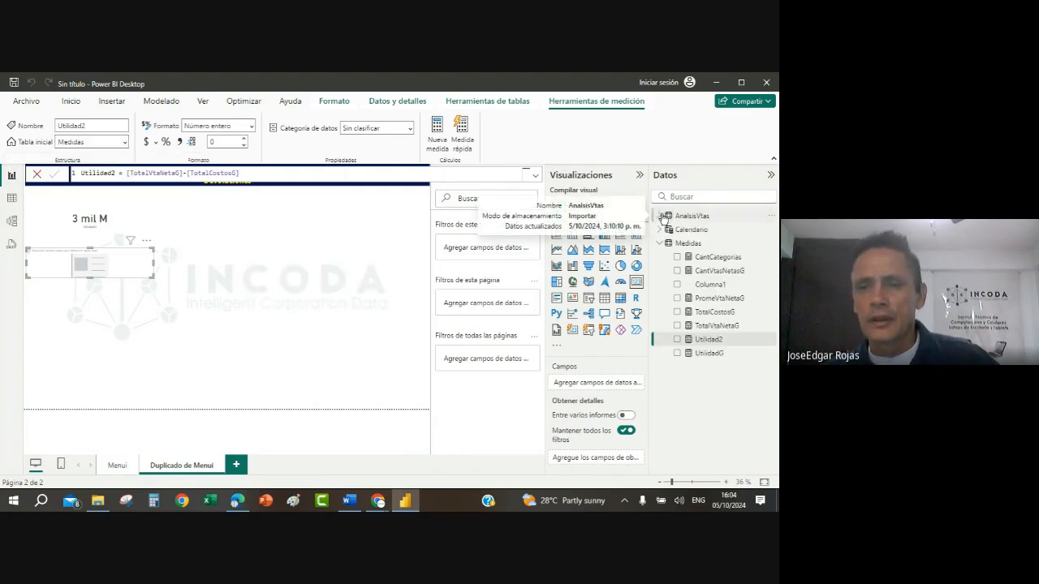
left_click(677, 341)
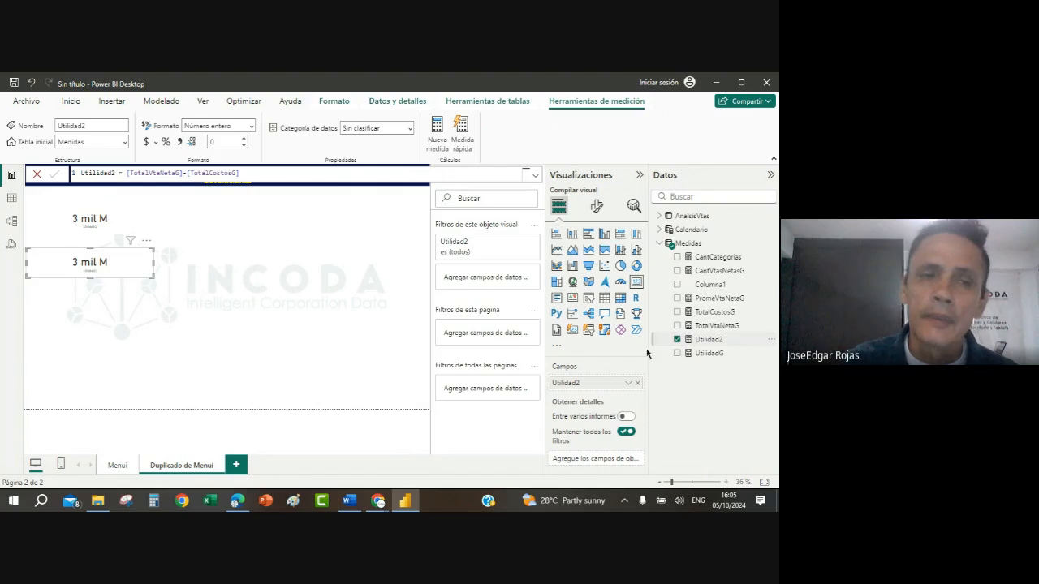
Step: Open the AnalsisVtas table in Table view and select its UTILIDAD column to review the row-level values and formula
left_click(12, 202)
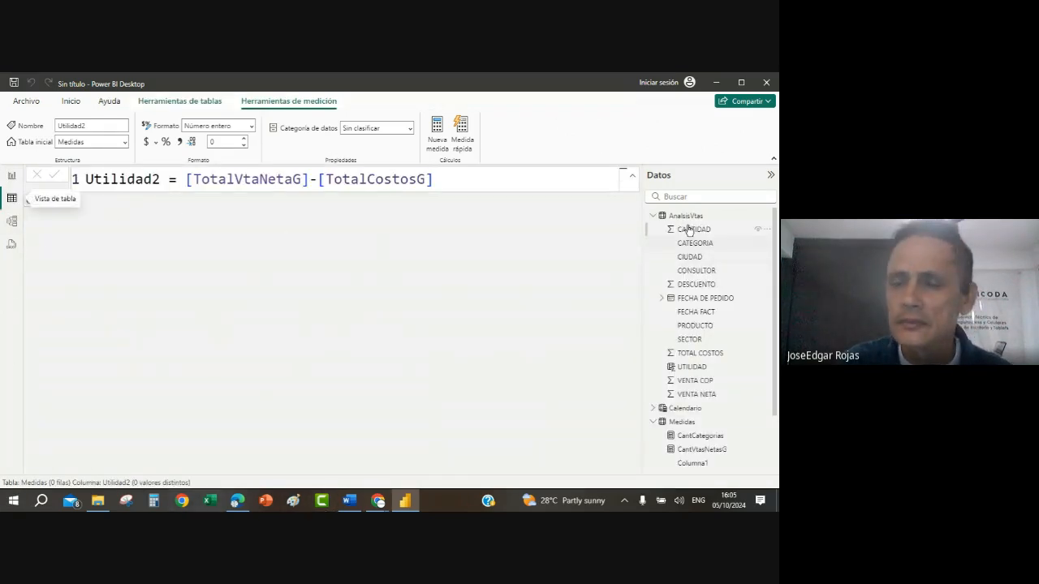
left_click(686, 216)
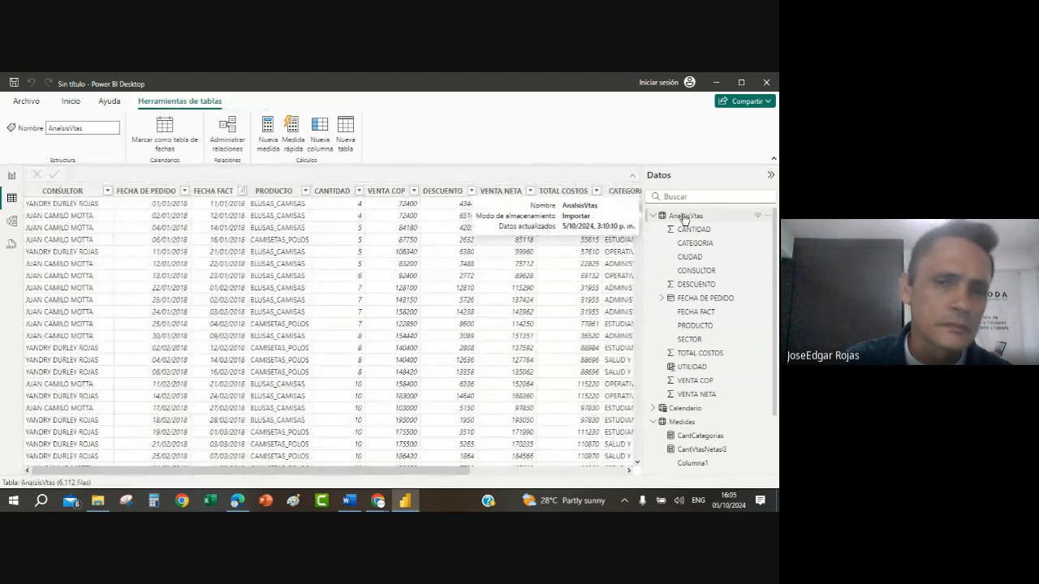
left_click(629, 471)
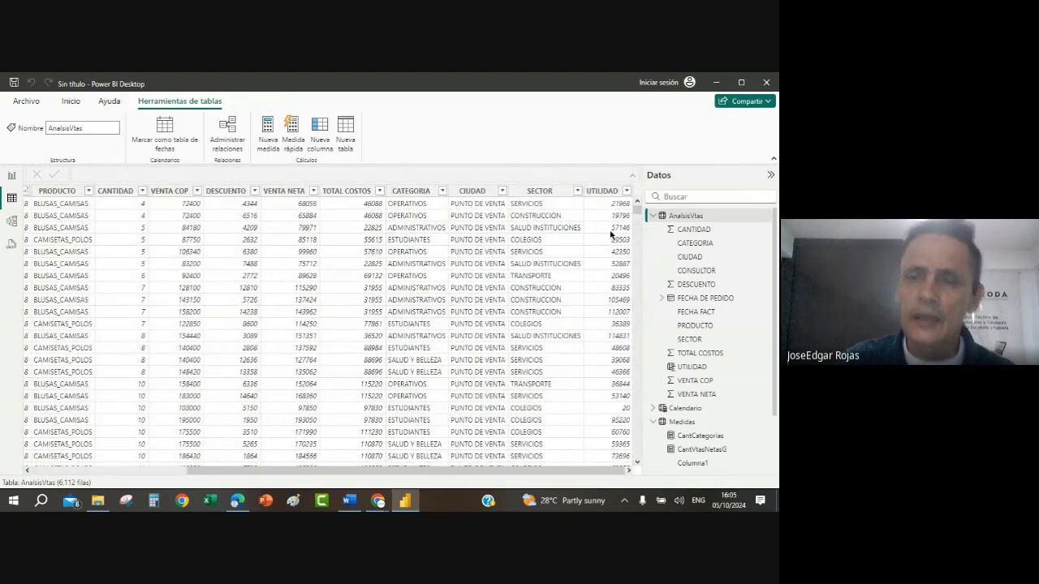
left_click(611, 234)
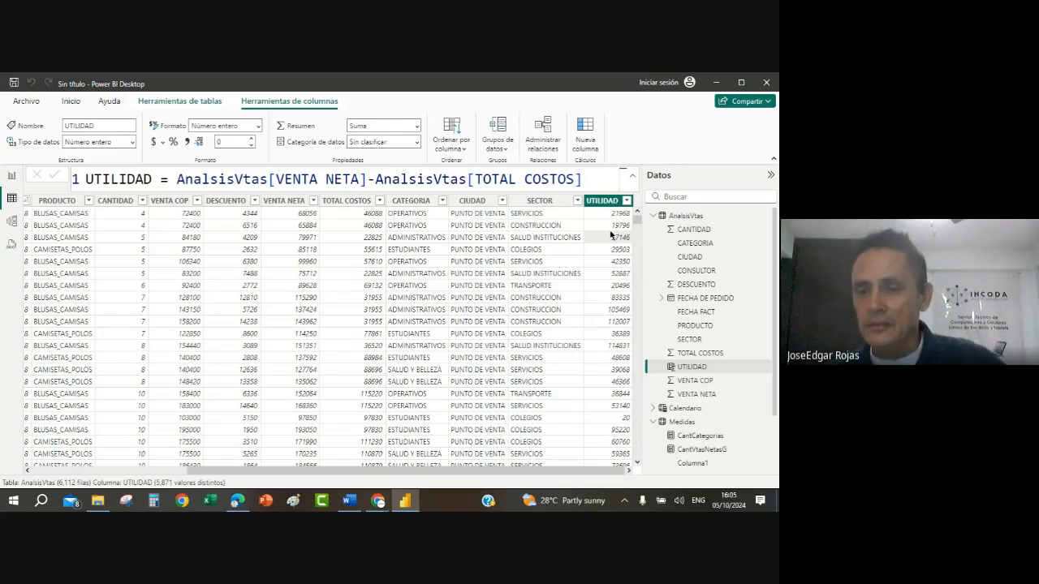
Step: Collapse the AnalsisVtas field list and show the formula of the Utilidad2 measure in the Medidas table
scroll(659, 347, "down", 2)
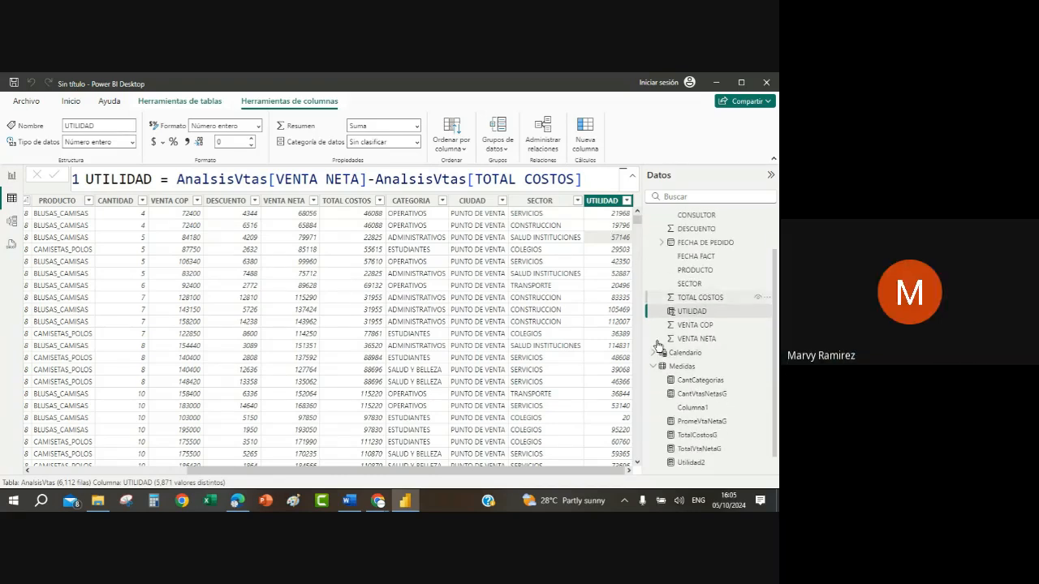
scroll(662, 350, "up", 2)
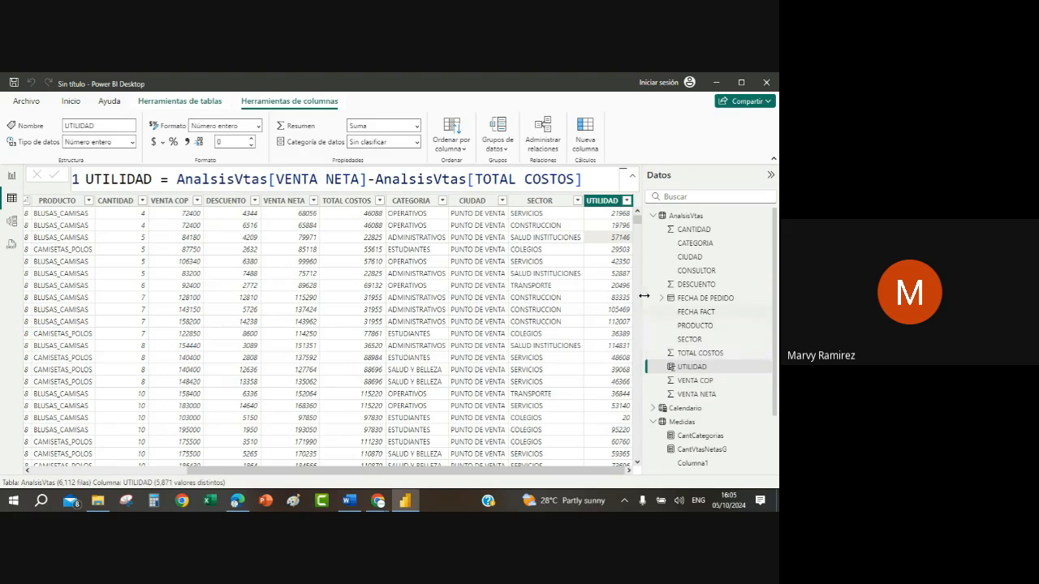
left_click(654, 216)
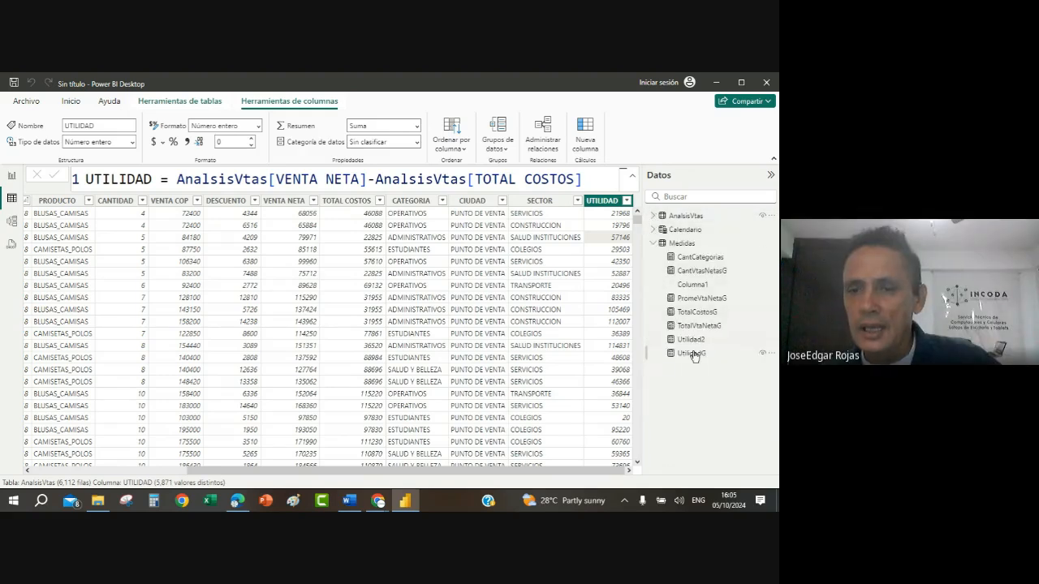
left_click(691, 340)
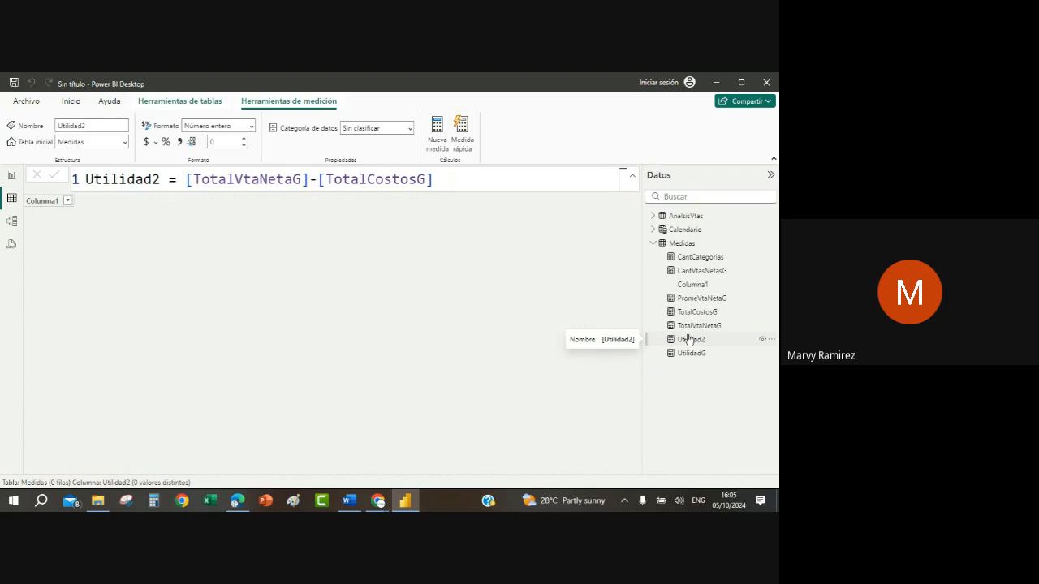
left_click(691, 339)
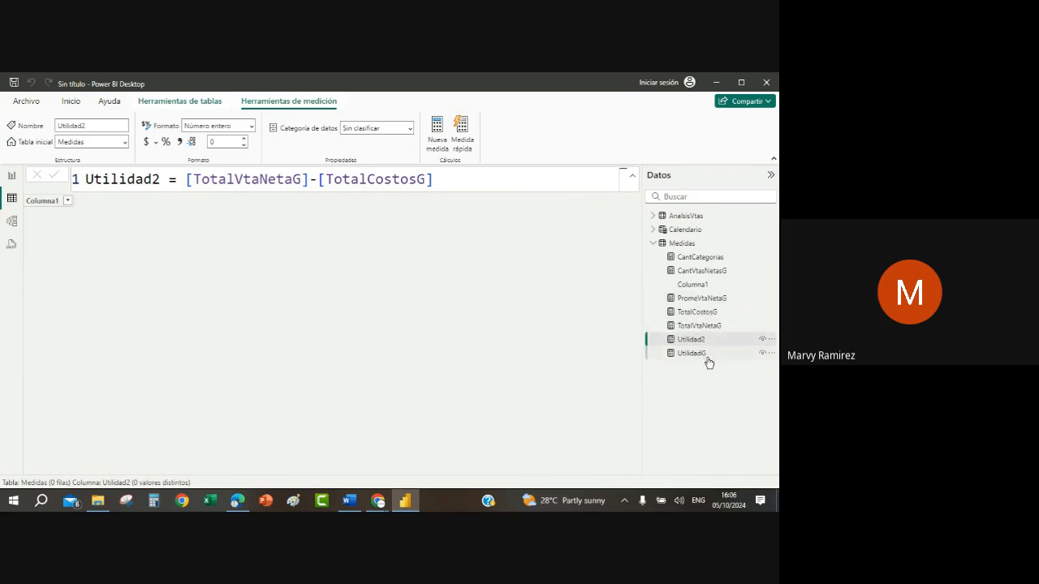
Step: Show the formula of the TotalCostosG measure in the Medidas table
left_click(654, 245)
left_click(654, 245)
left_click(689, 315)
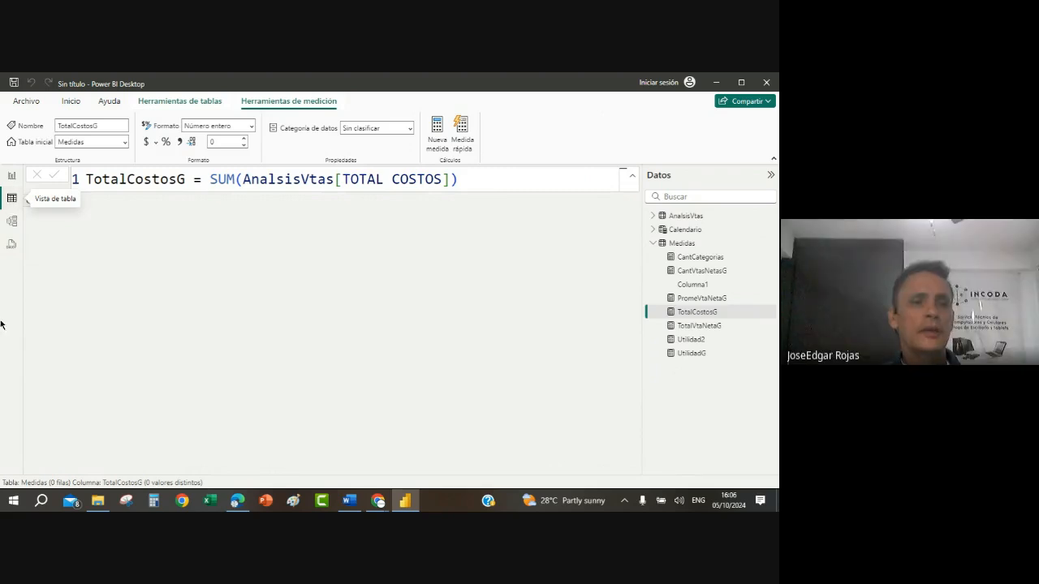
Step: Open the Power Query Editor and inspect the TOTAL COSTOS values in the AnalsisVtas query
left_click(70, 102)
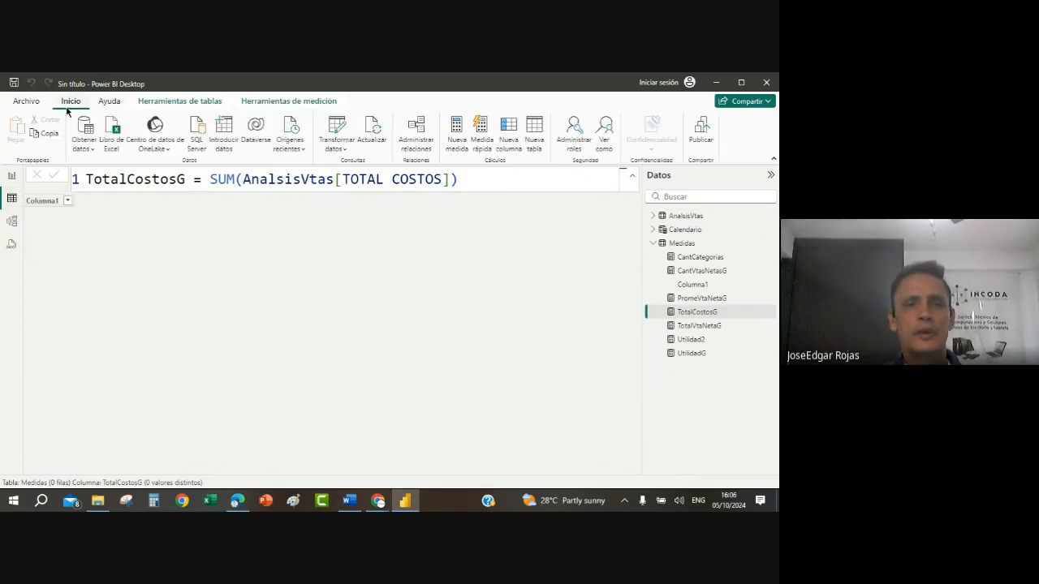
left_click(335, 128)
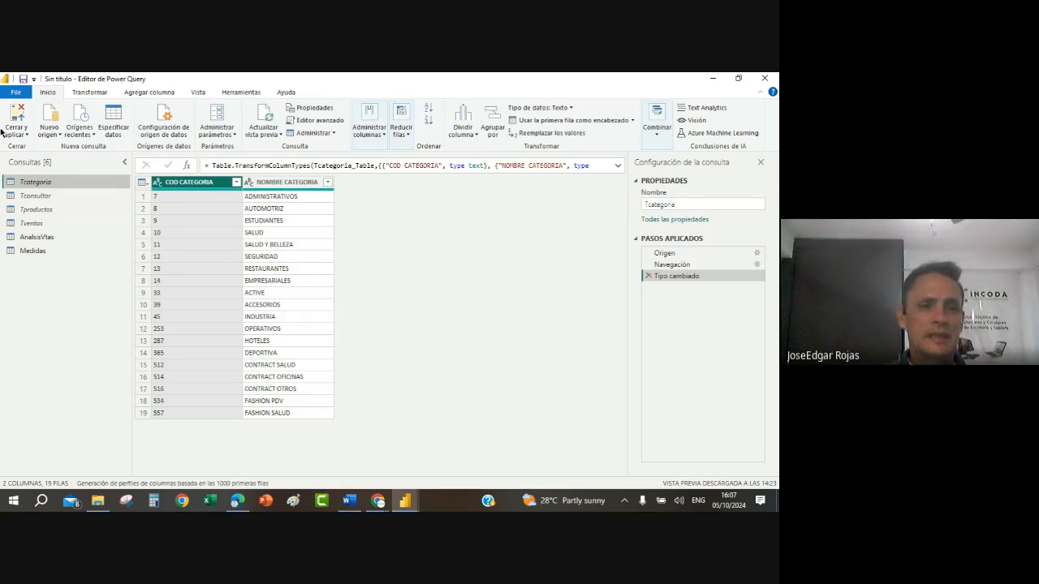
left_click(38, 238)
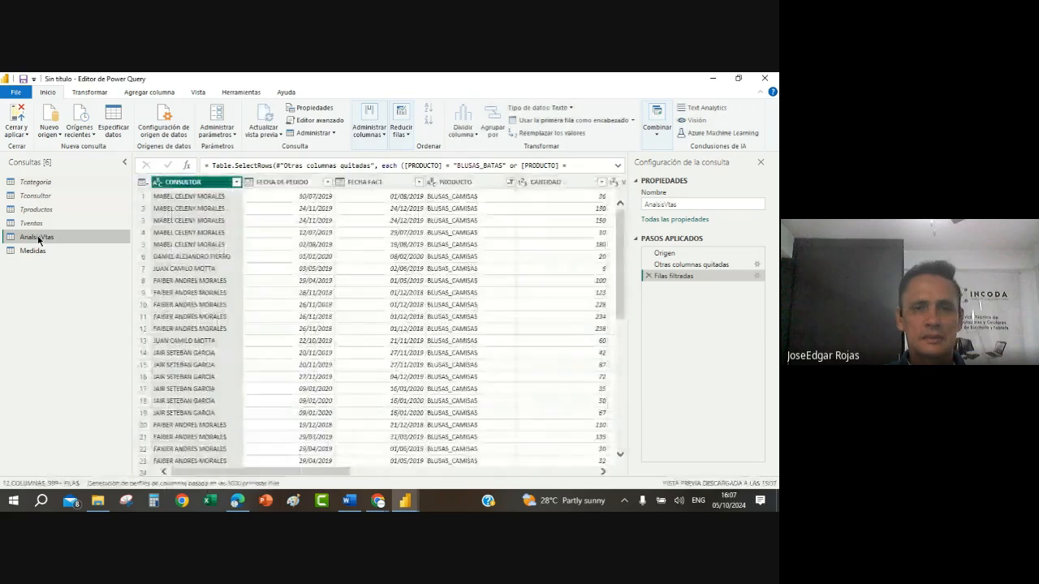
left_click(602, 471)
left_click(602, 471)
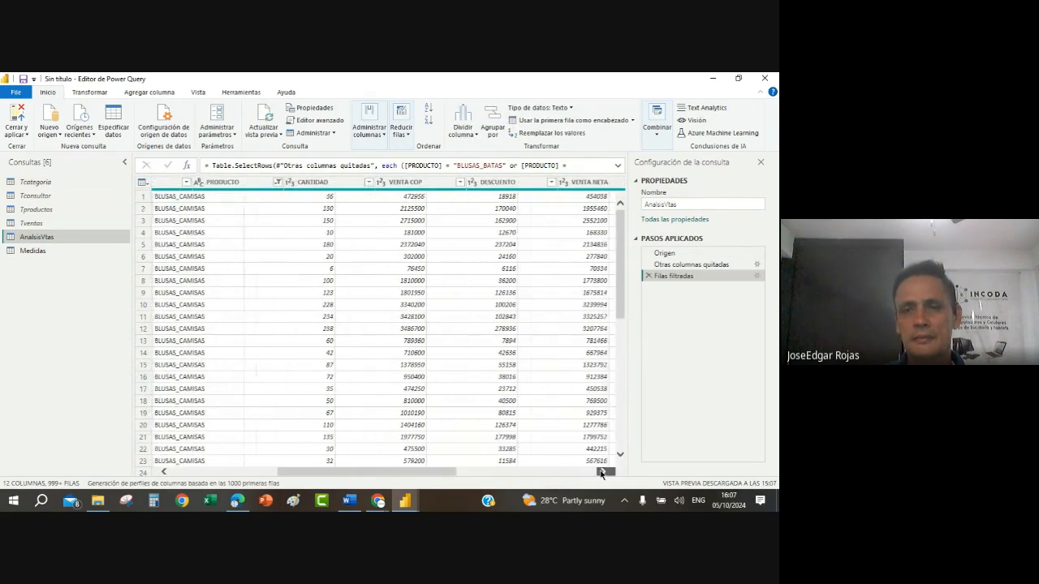
left_click(602, 471)
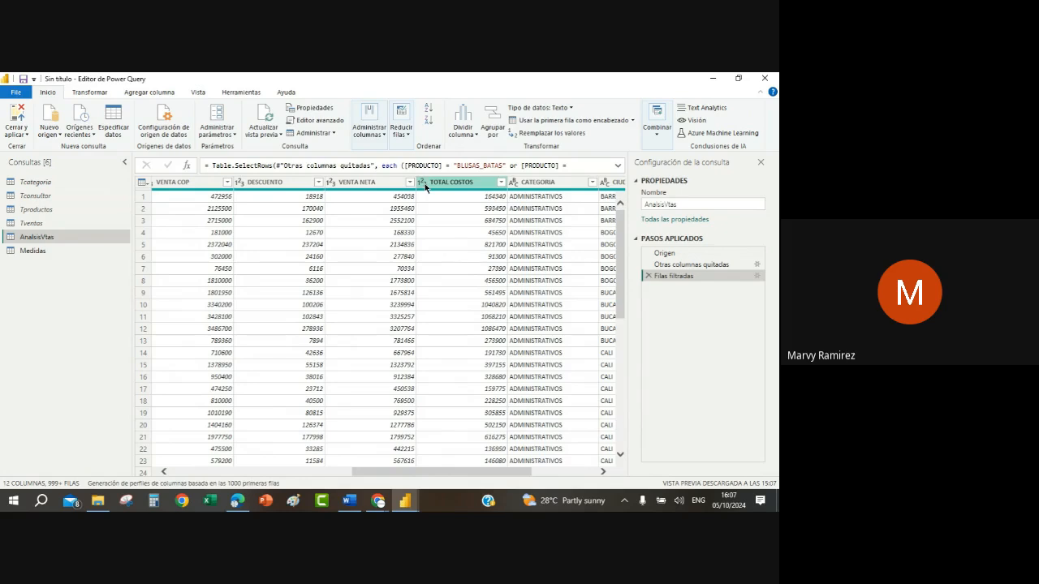
left_click(444, 201)
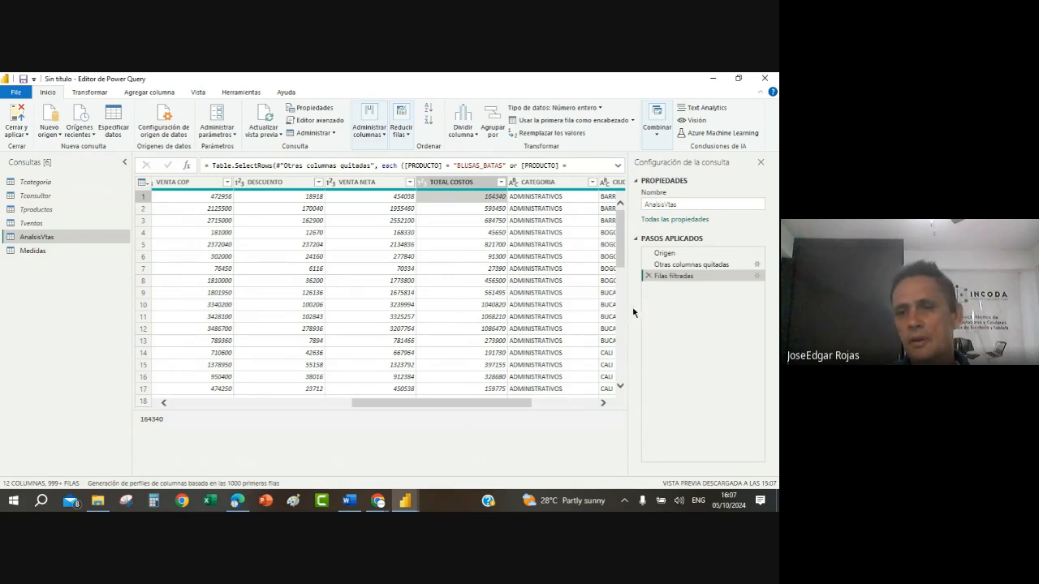
left_click(471, 233)
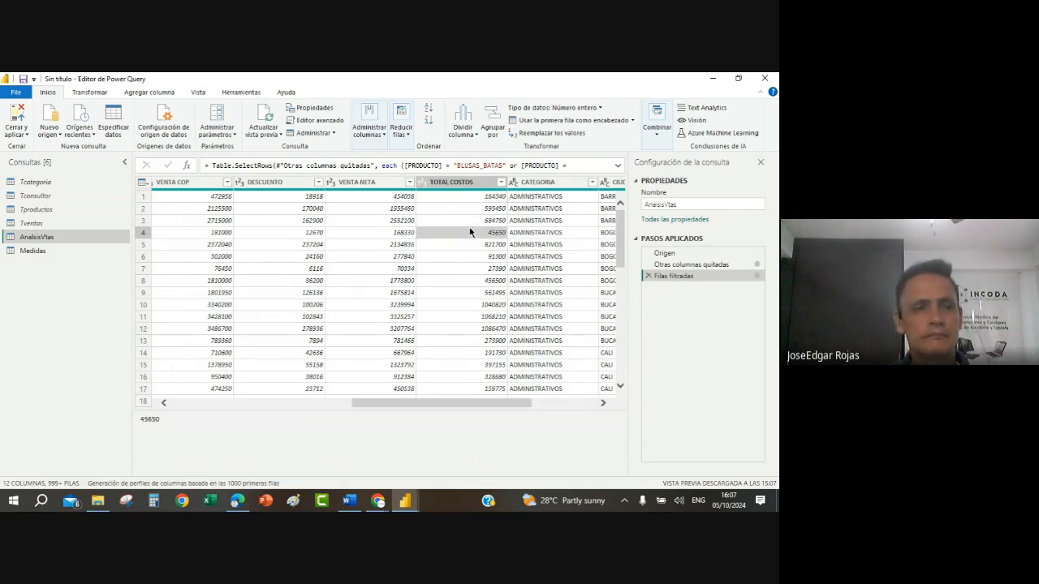
Step: Open the Tventas query and examine its TOTAL COSTOS column and the list of applied steps
left_click(35, 225)
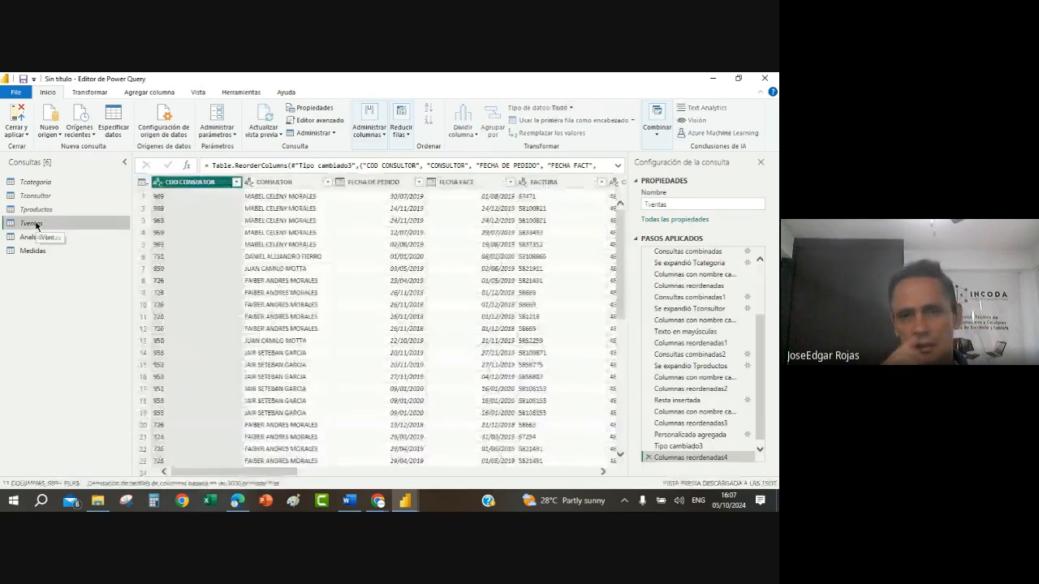
left_click(602, 472)
left_click(603, 471)
left_click(602, 472)
left_click(602, 471)
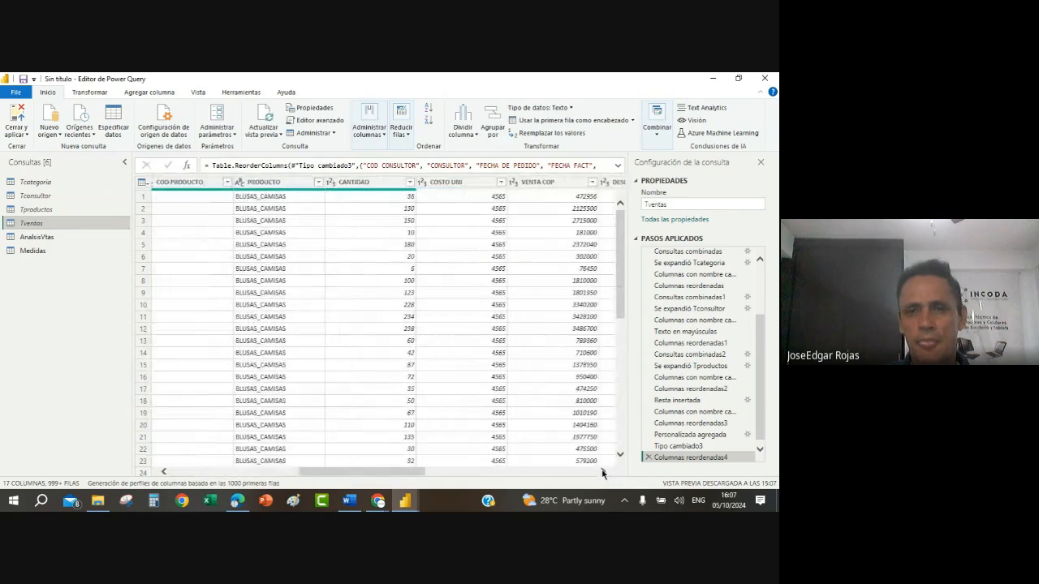
left_click(602, 471)
left_click(602, 471)
left_click(603, 471)
left_click(602, 471)
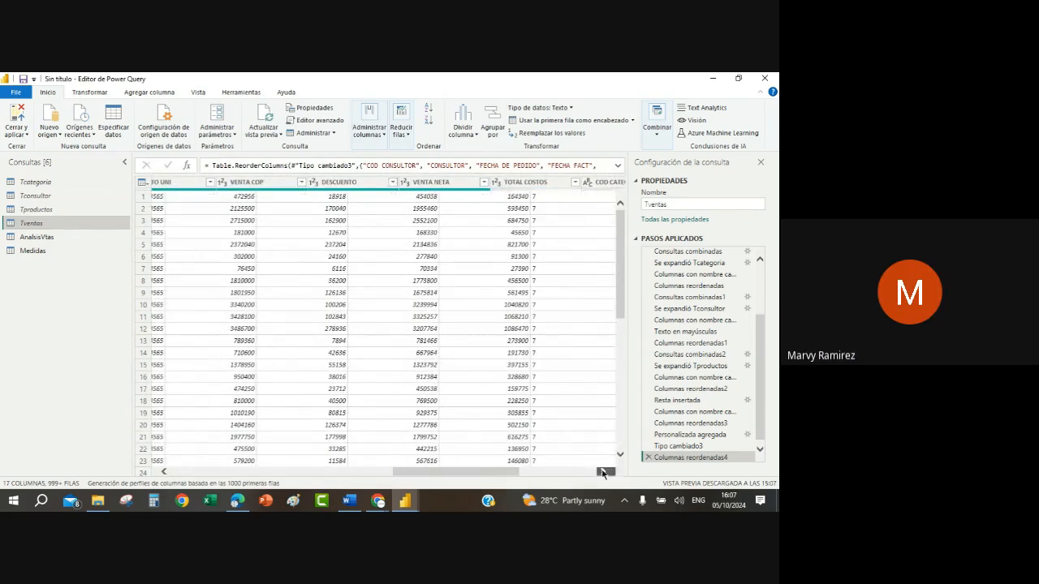
left_click(463, 196)
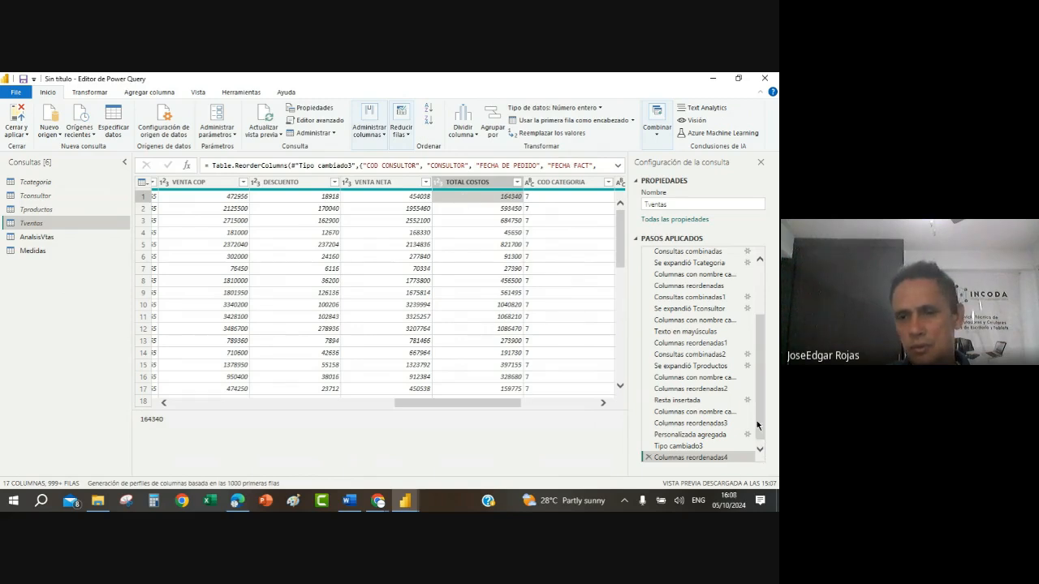
scroll(762, 434, "down", 1)
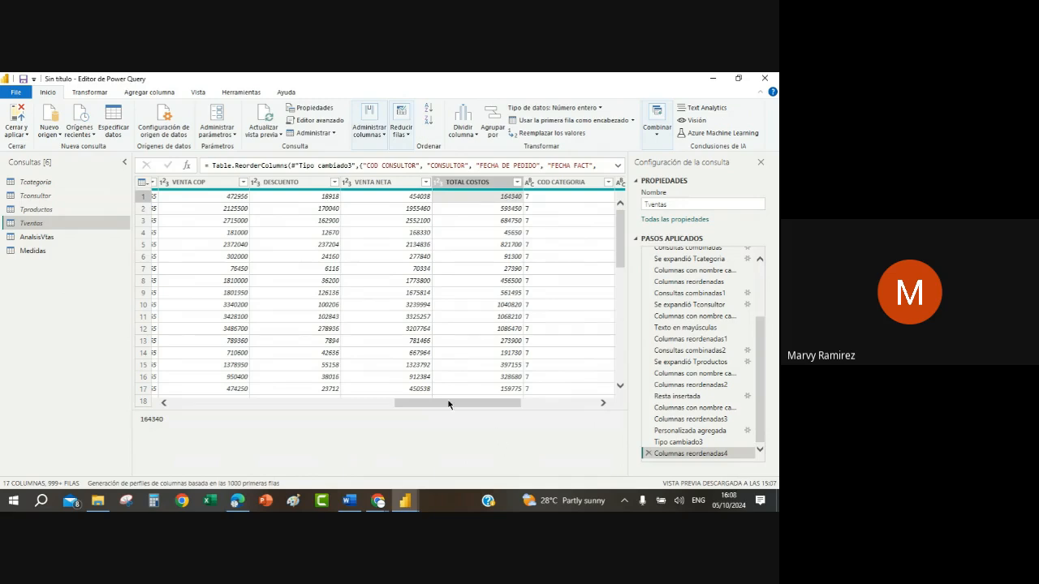
Step: Sort the Tventas query by the FECHA FACT column in ascending order
left_click_drag(448, 404, 128, 392)
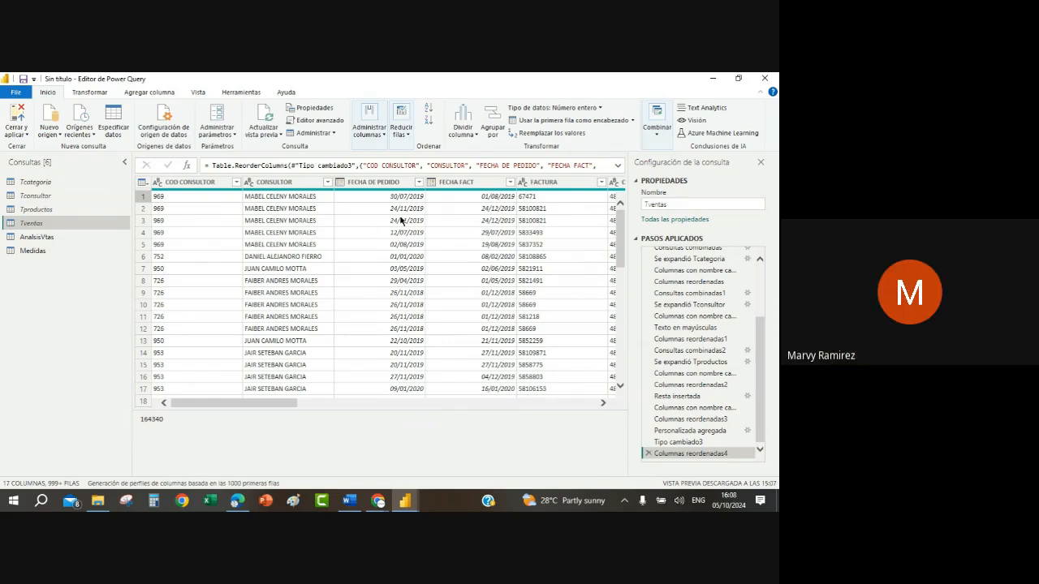
left_click(485, 202)
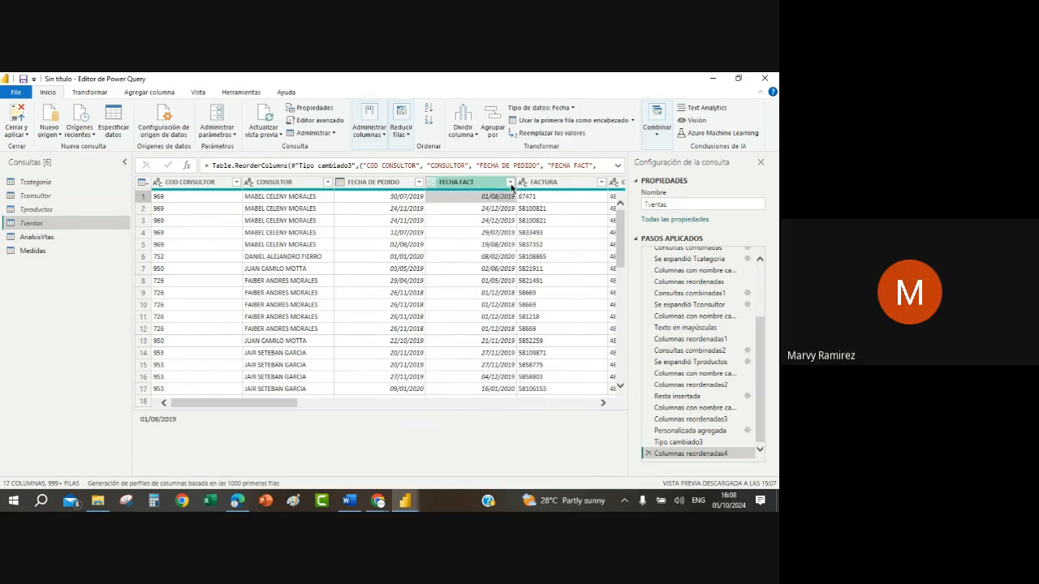
left_click(510, 183)
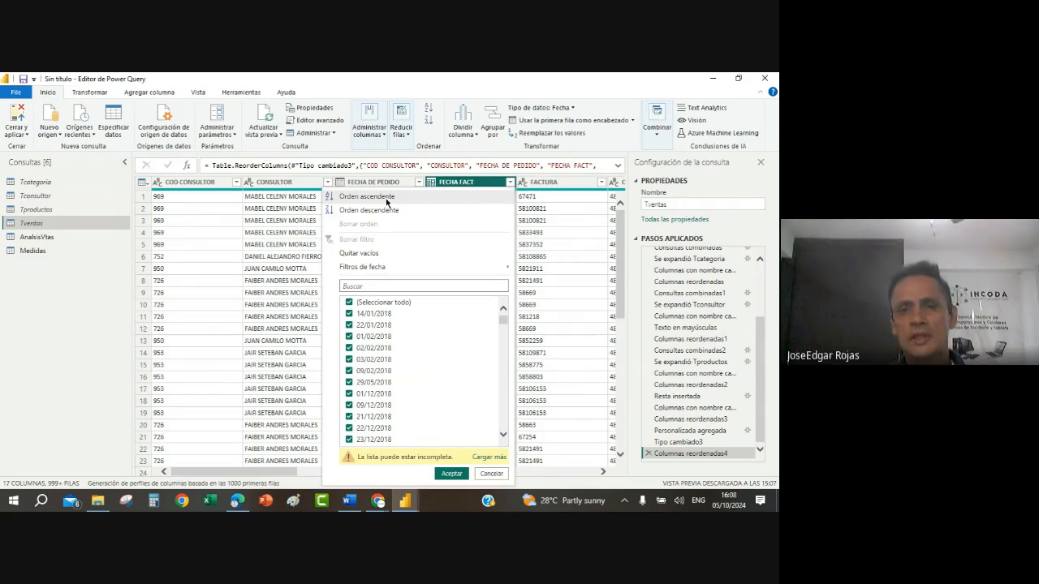
left_click(385, 197)
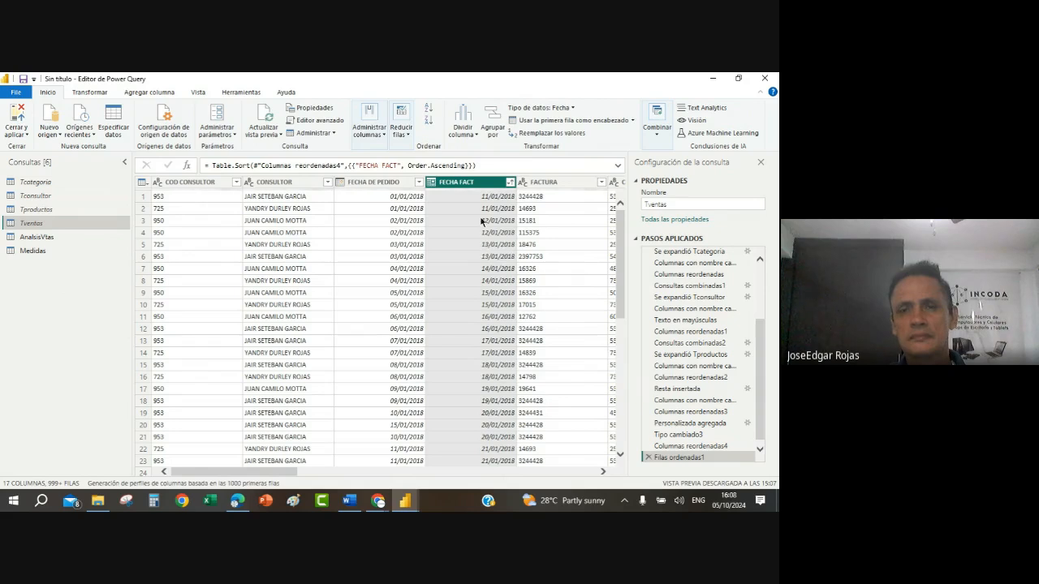
Step: Check the TOTAL COSTOS values in the sorted Tventas rows, and close Power Query with the changes applied to the model
left_click(602, 472)
left_click(600, 471)
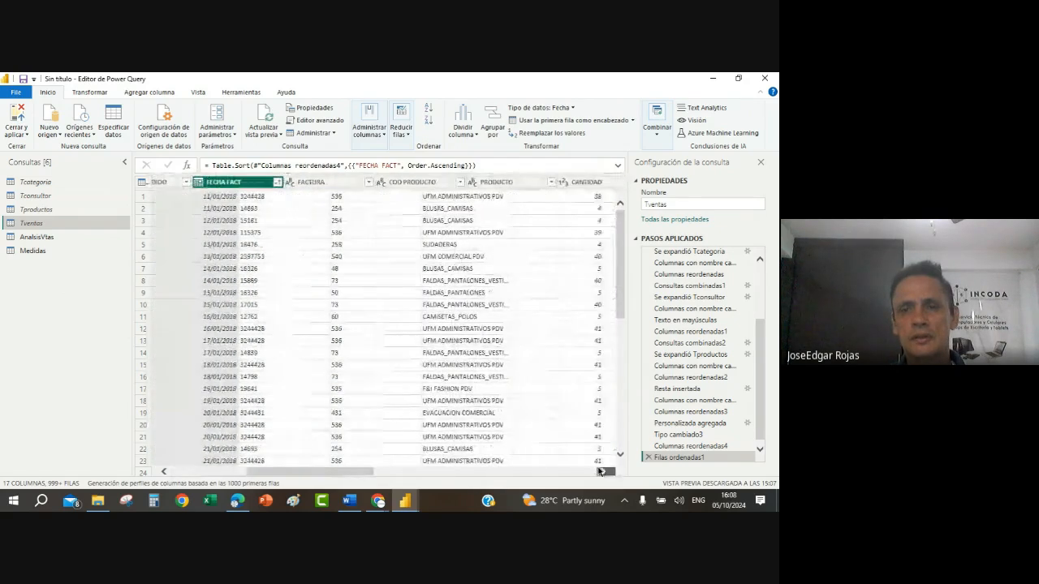
left_click(599, 471)
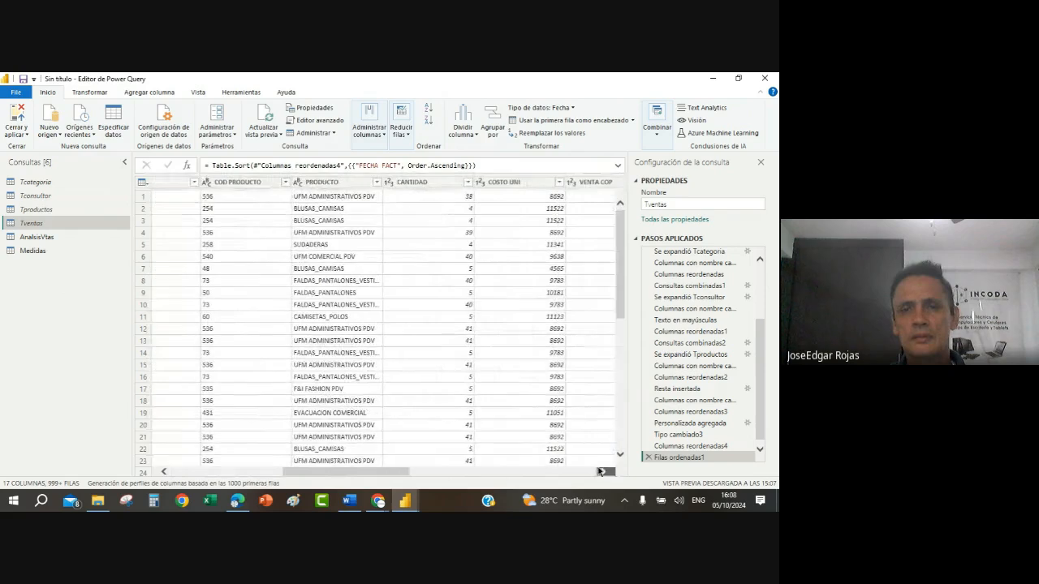
left_click(599, 471)
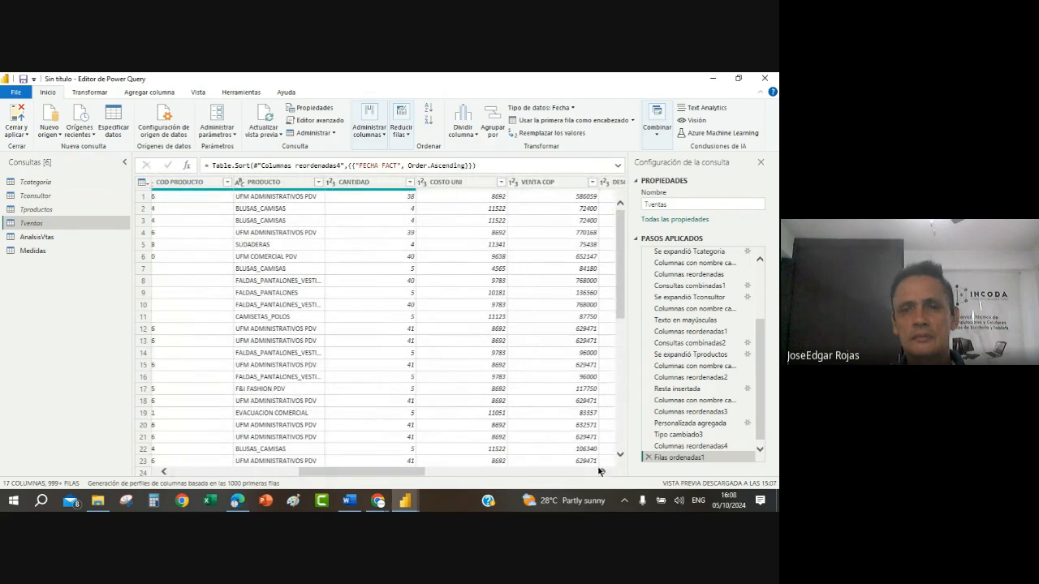
left_click(599, 470)
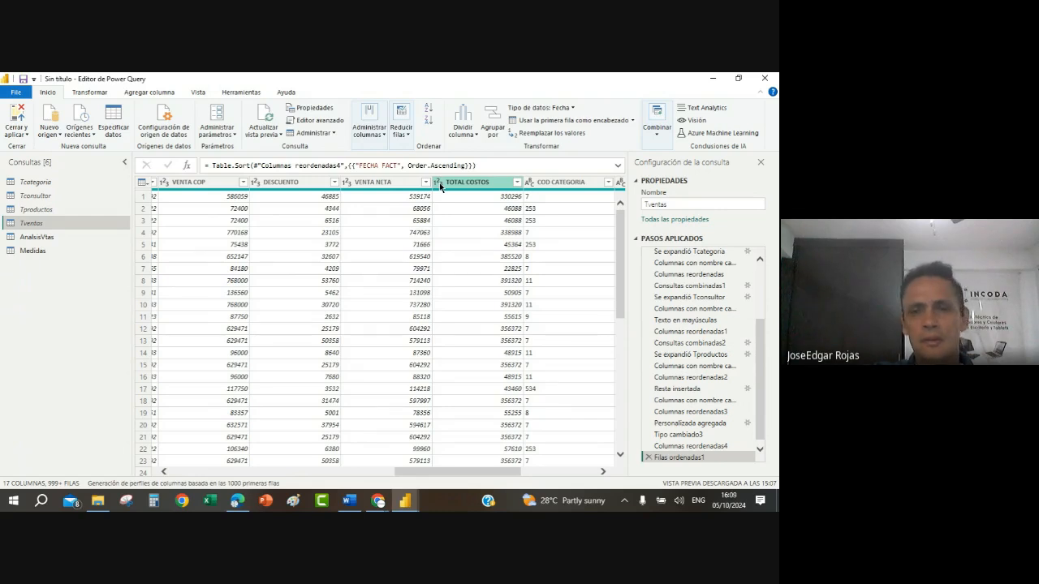
left_click(479, 213)
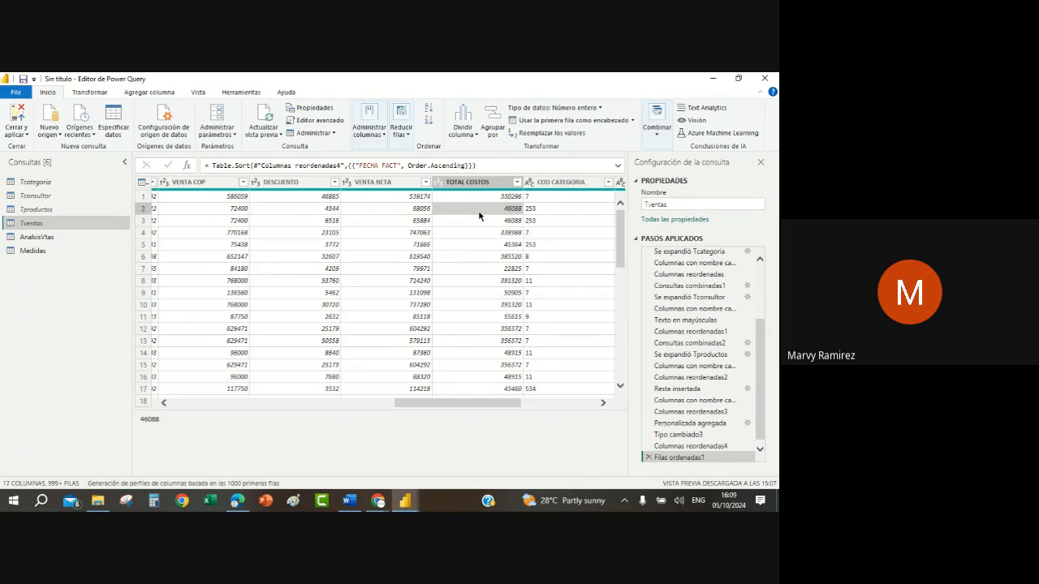
left_click(16, 133)
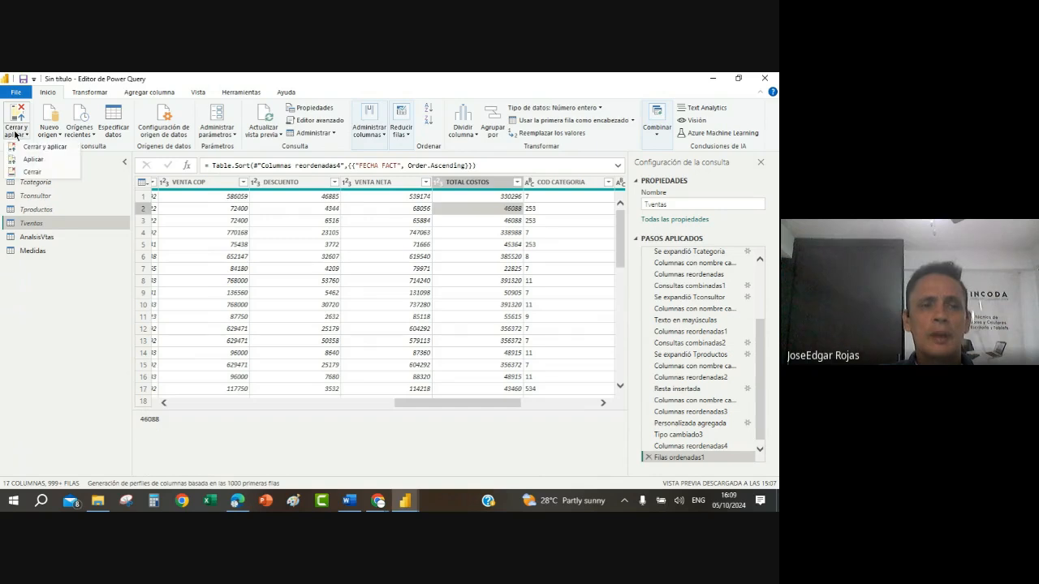
left_click(38, 147)
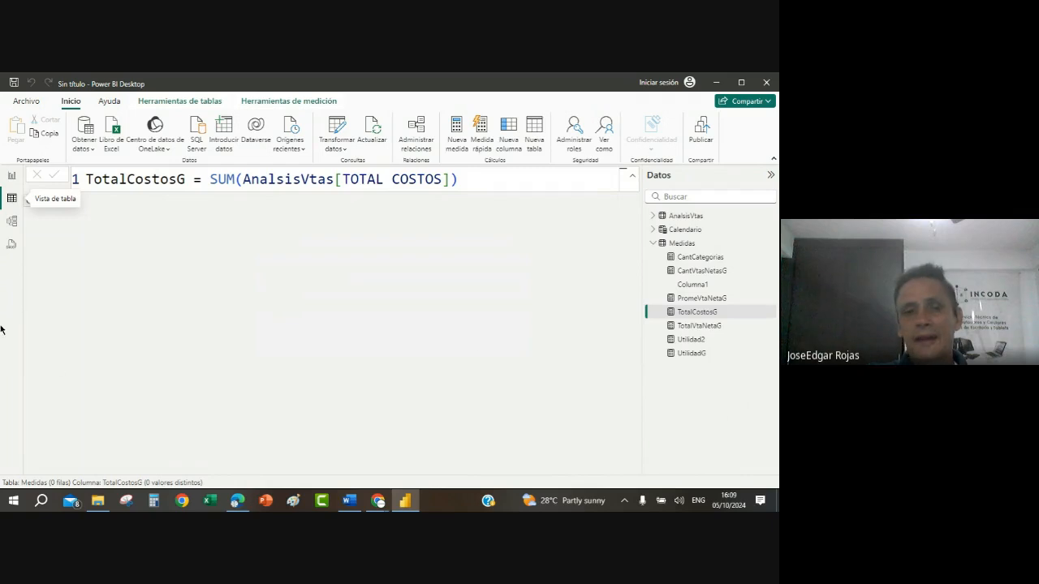
Step: Compare the formulas of the Utilidad2 and UtilidadG measures in the Medidas table
left_click(654, 242)
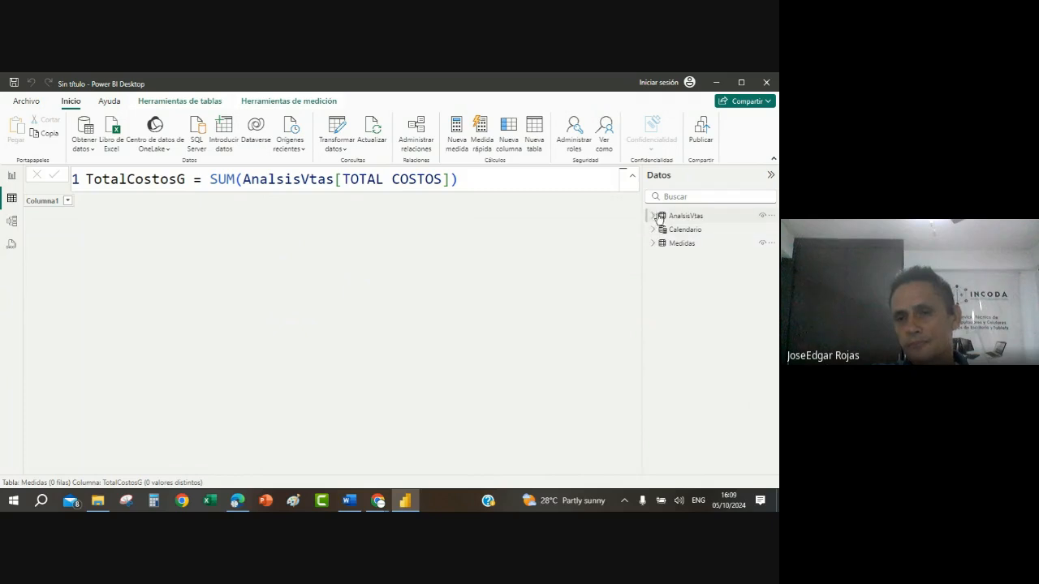
left_click(654, 243)
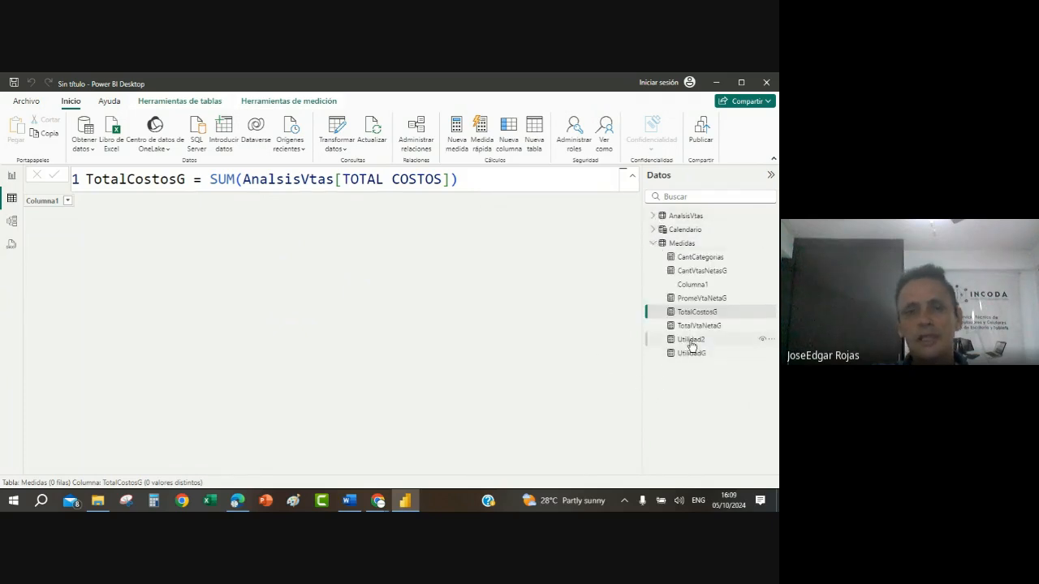
left_click(690, 343)
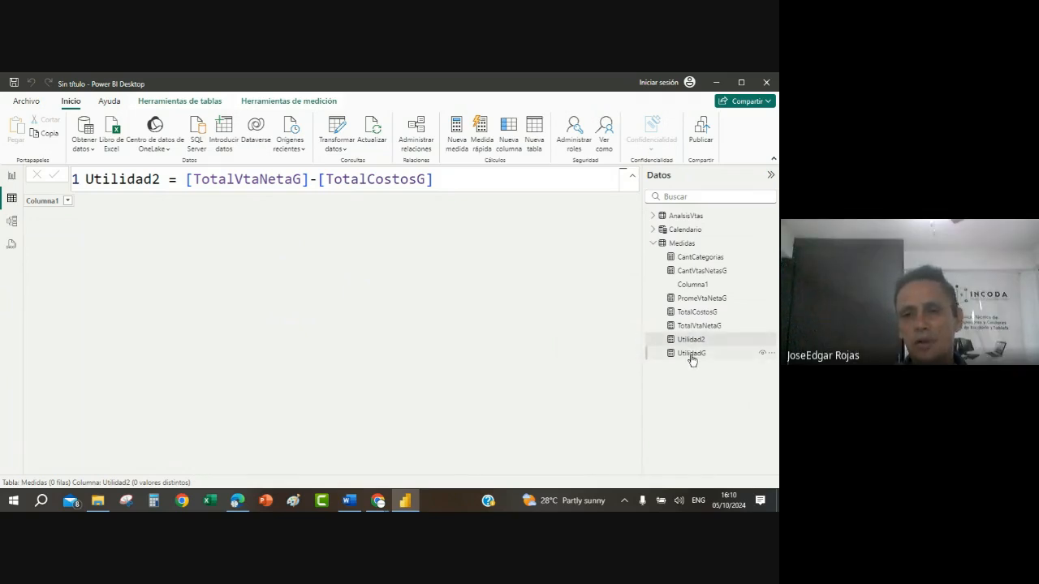
left_click(691, 355)
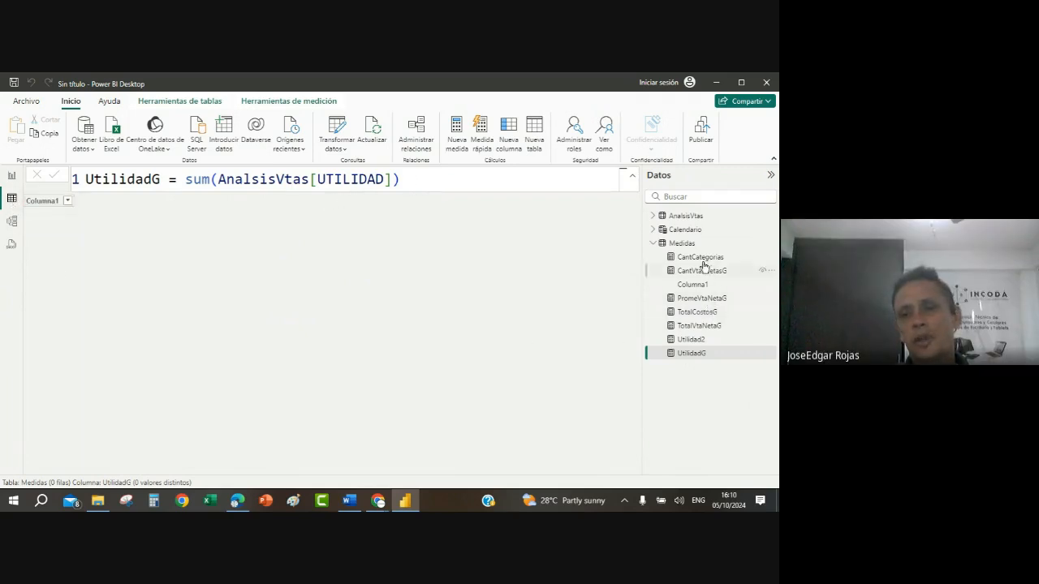
Step: Review the UTILIDAD column in the AnalsisVtas table and recheck the formulas of Utilidad2 and UtilidadG
left_click(686, 217)
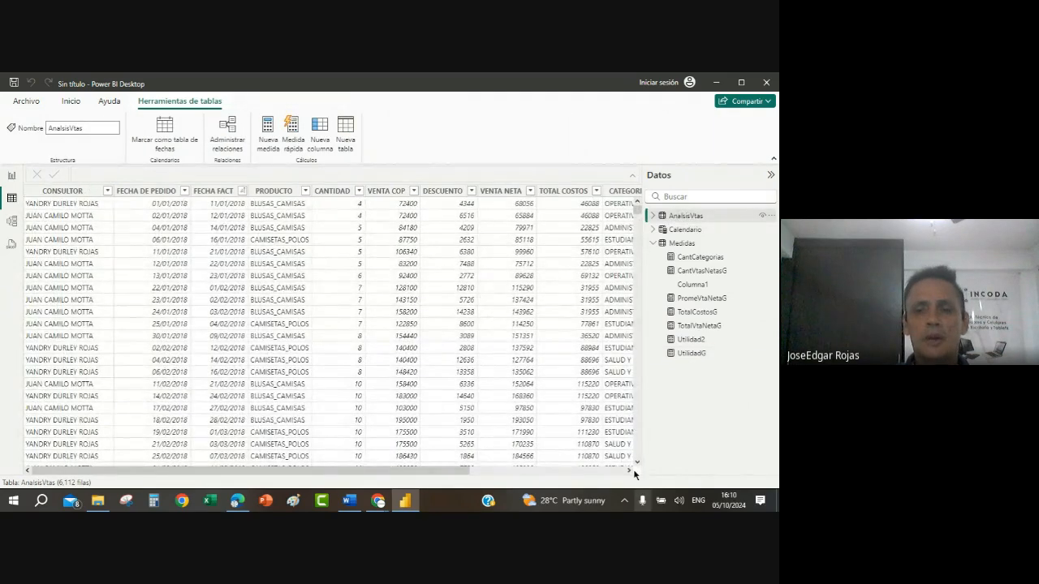
left_click(630, 471)
left_click(630, 472)
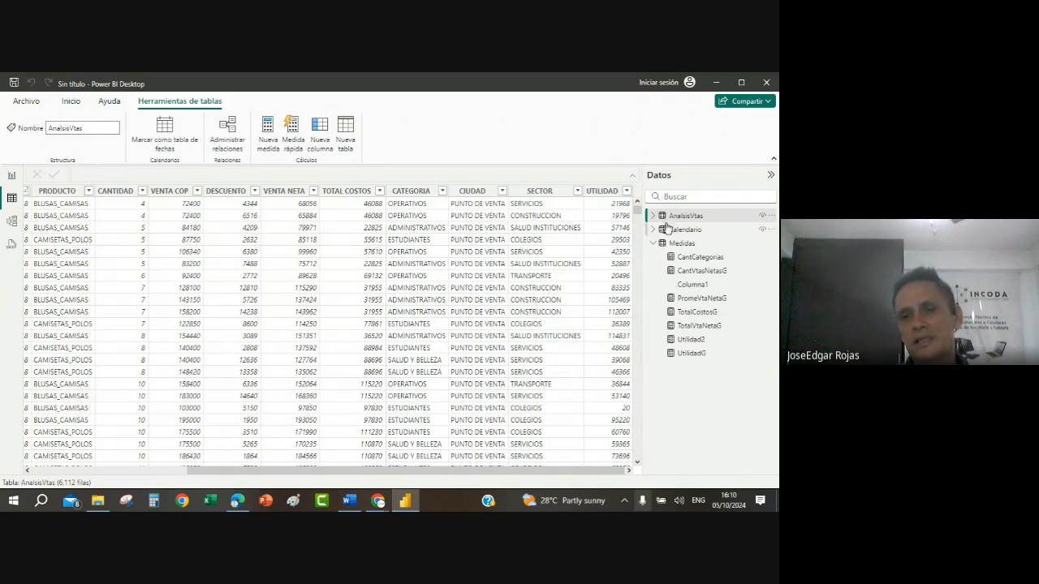
left_click(690, 340)
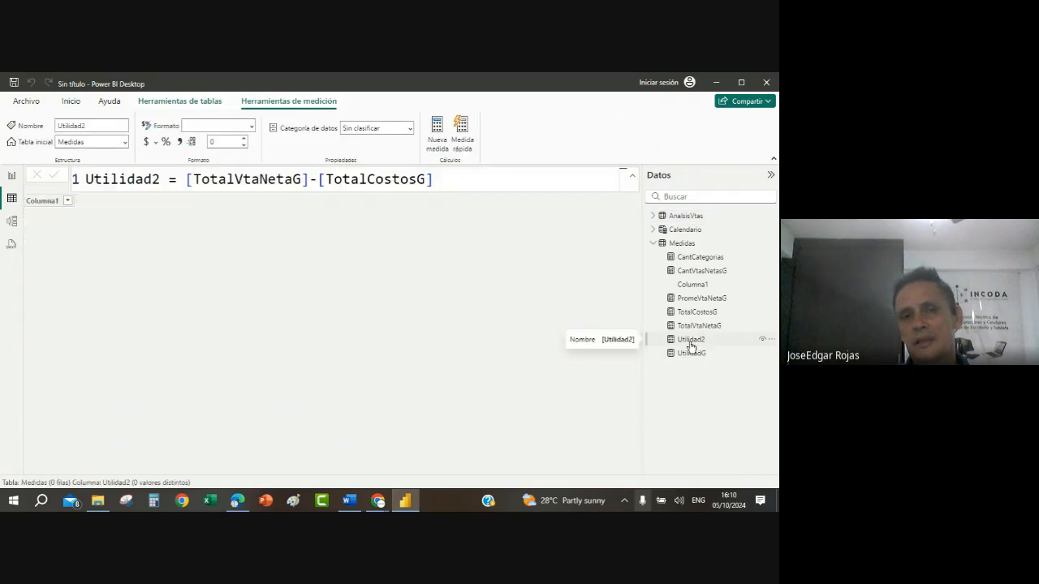
left_click(688, 355)
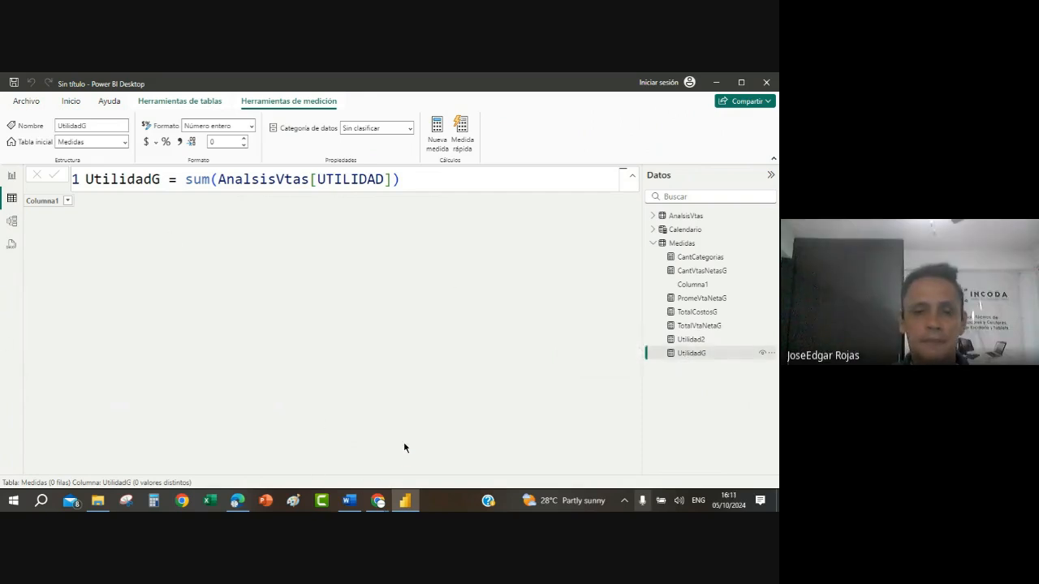
Step: Switch to the Google Meet window in Chrome and reveal the option to stop the call recording
mouse_move(405, 505)
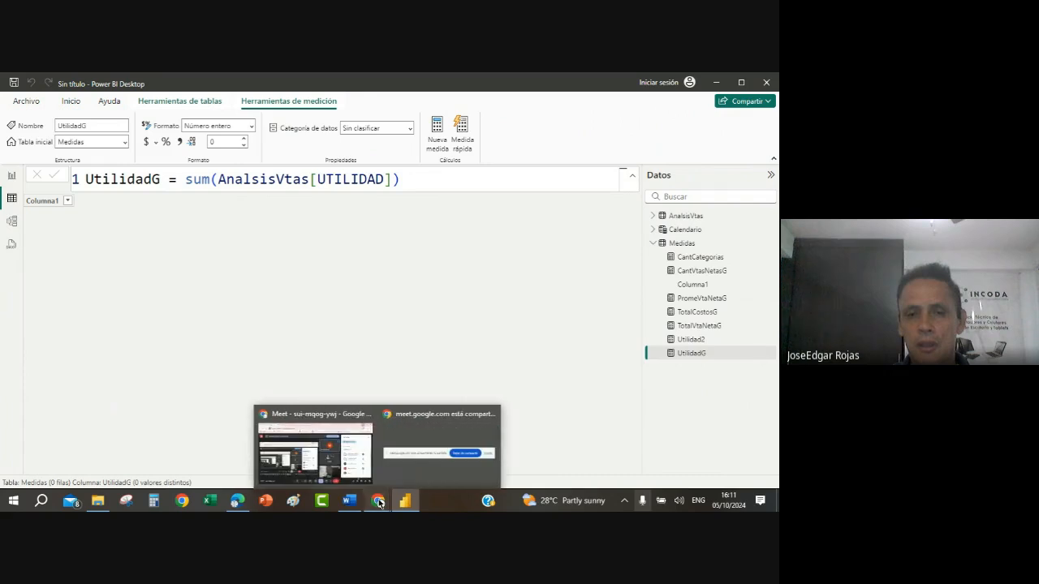
left_click(313, 451)
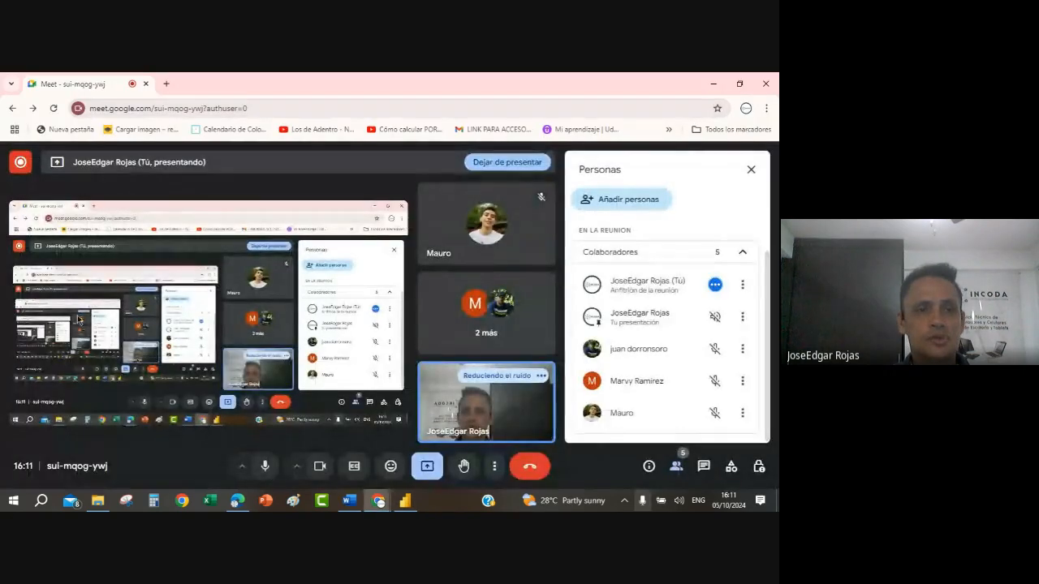
mouse_move(19, 164)
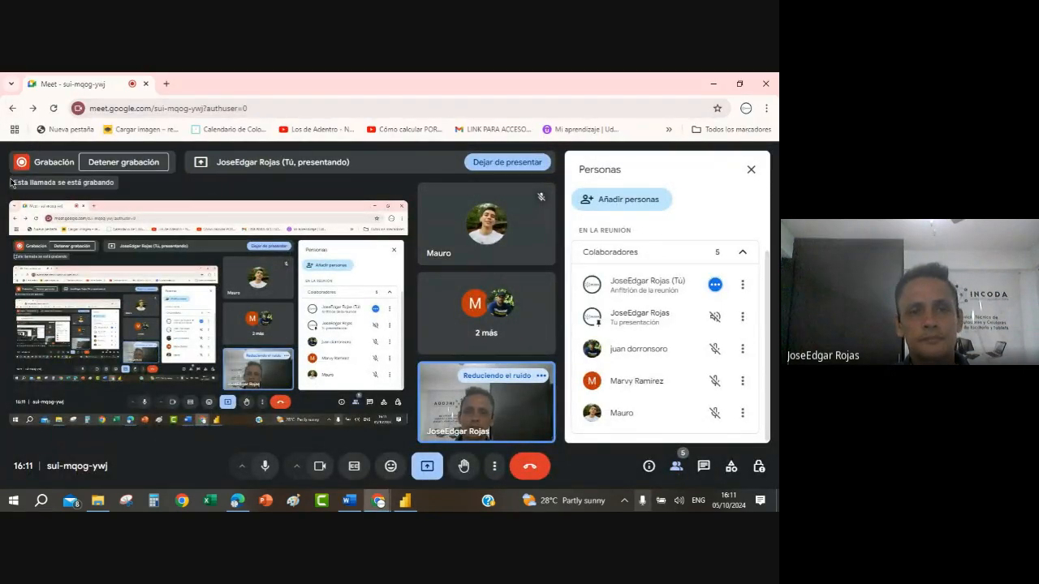